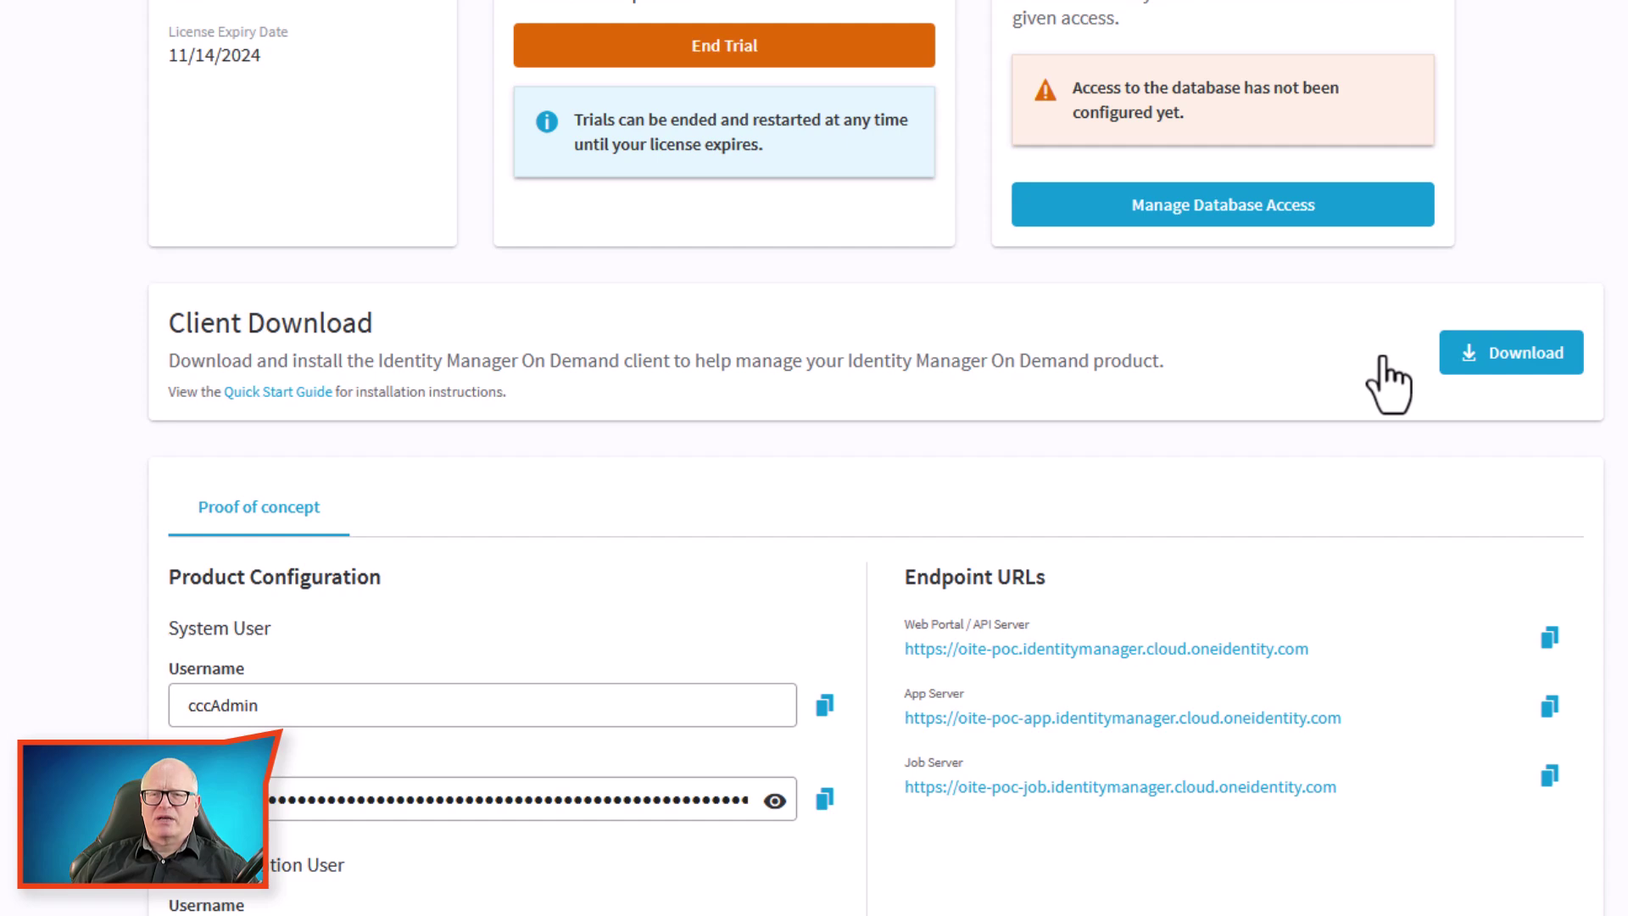
- Review the license, trial and database access details, the product configuration accounts, the database settings and the endpoint URLs
scroll(878, 458, up, 2)
key(Num_Lock)
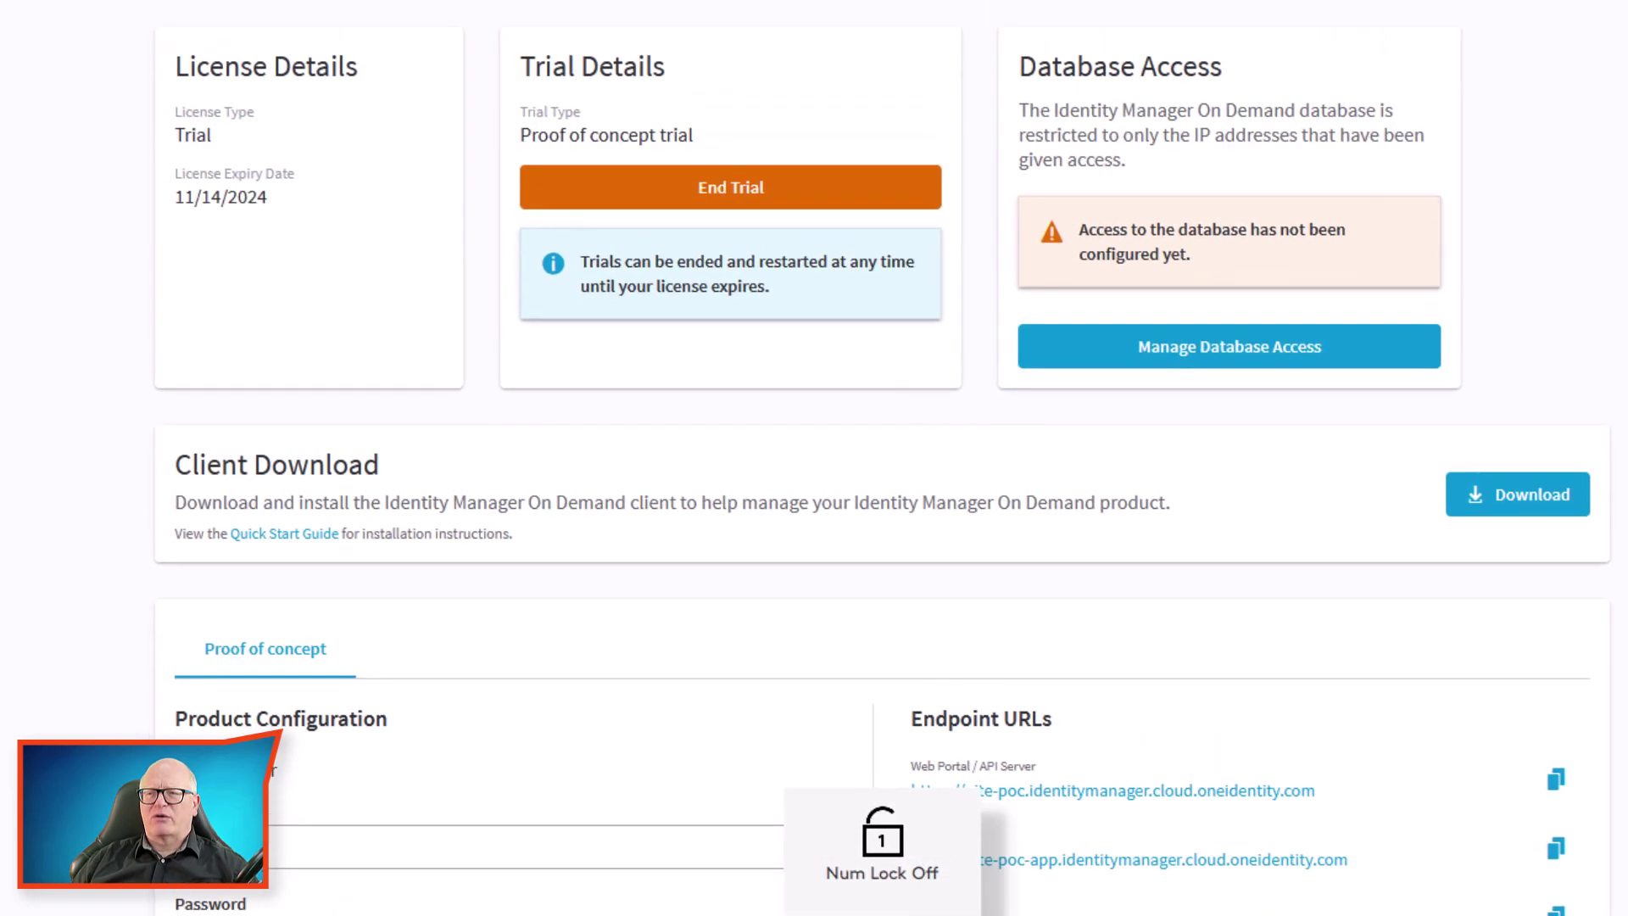
scroll(878, 458, down, 4)
scroll(886, 458, down, 4)
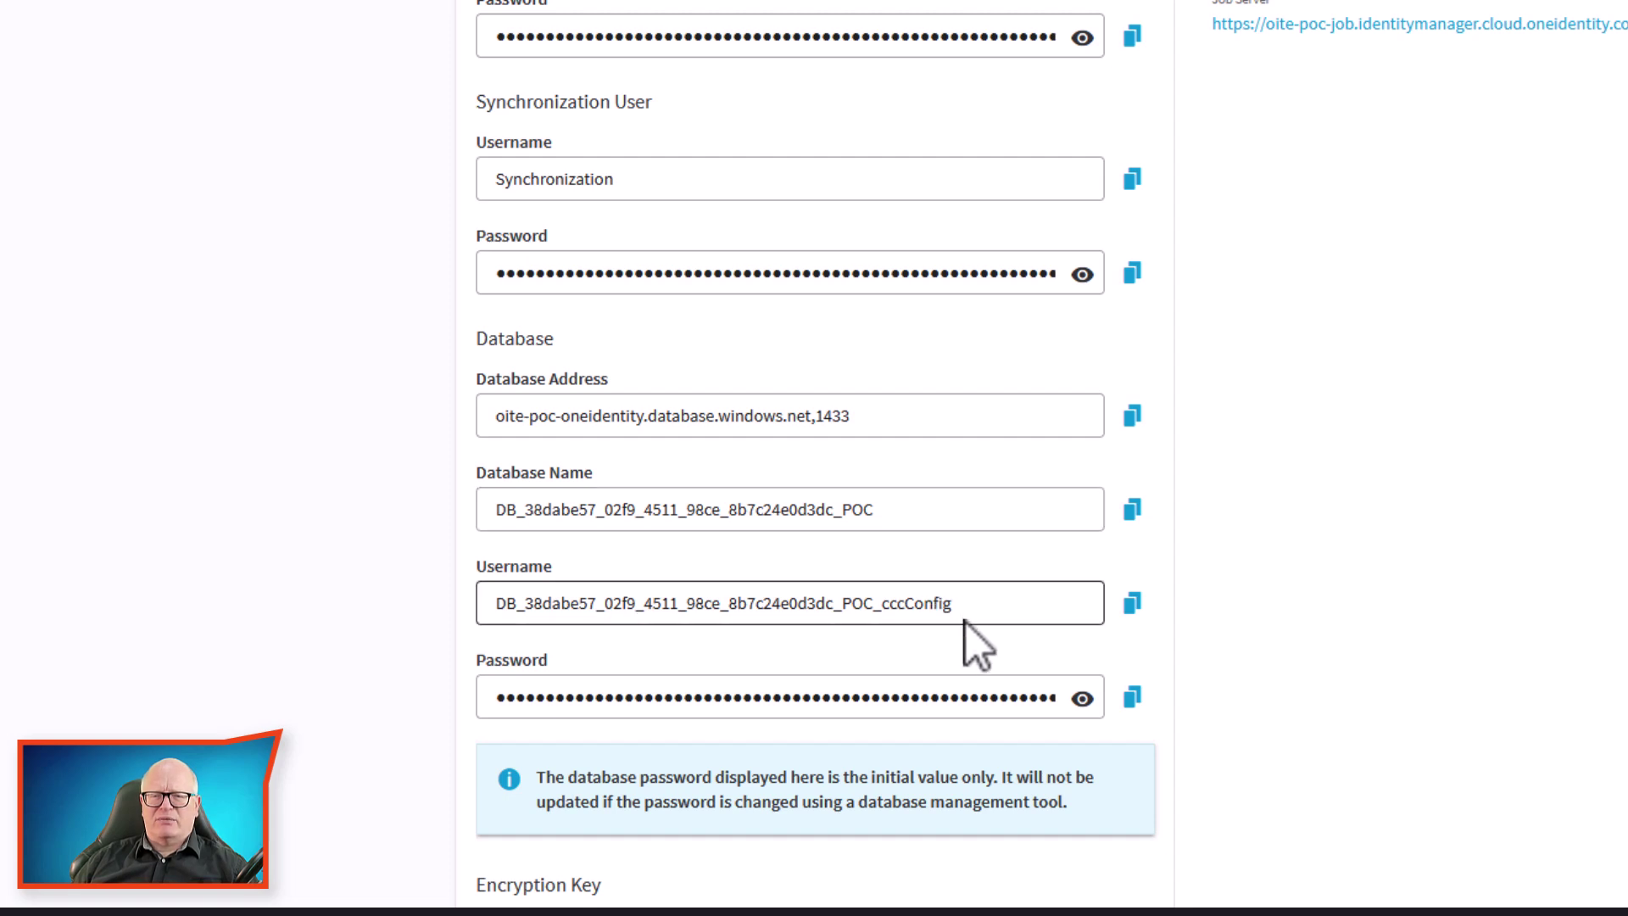
scroll(1260, 754, down, 2)
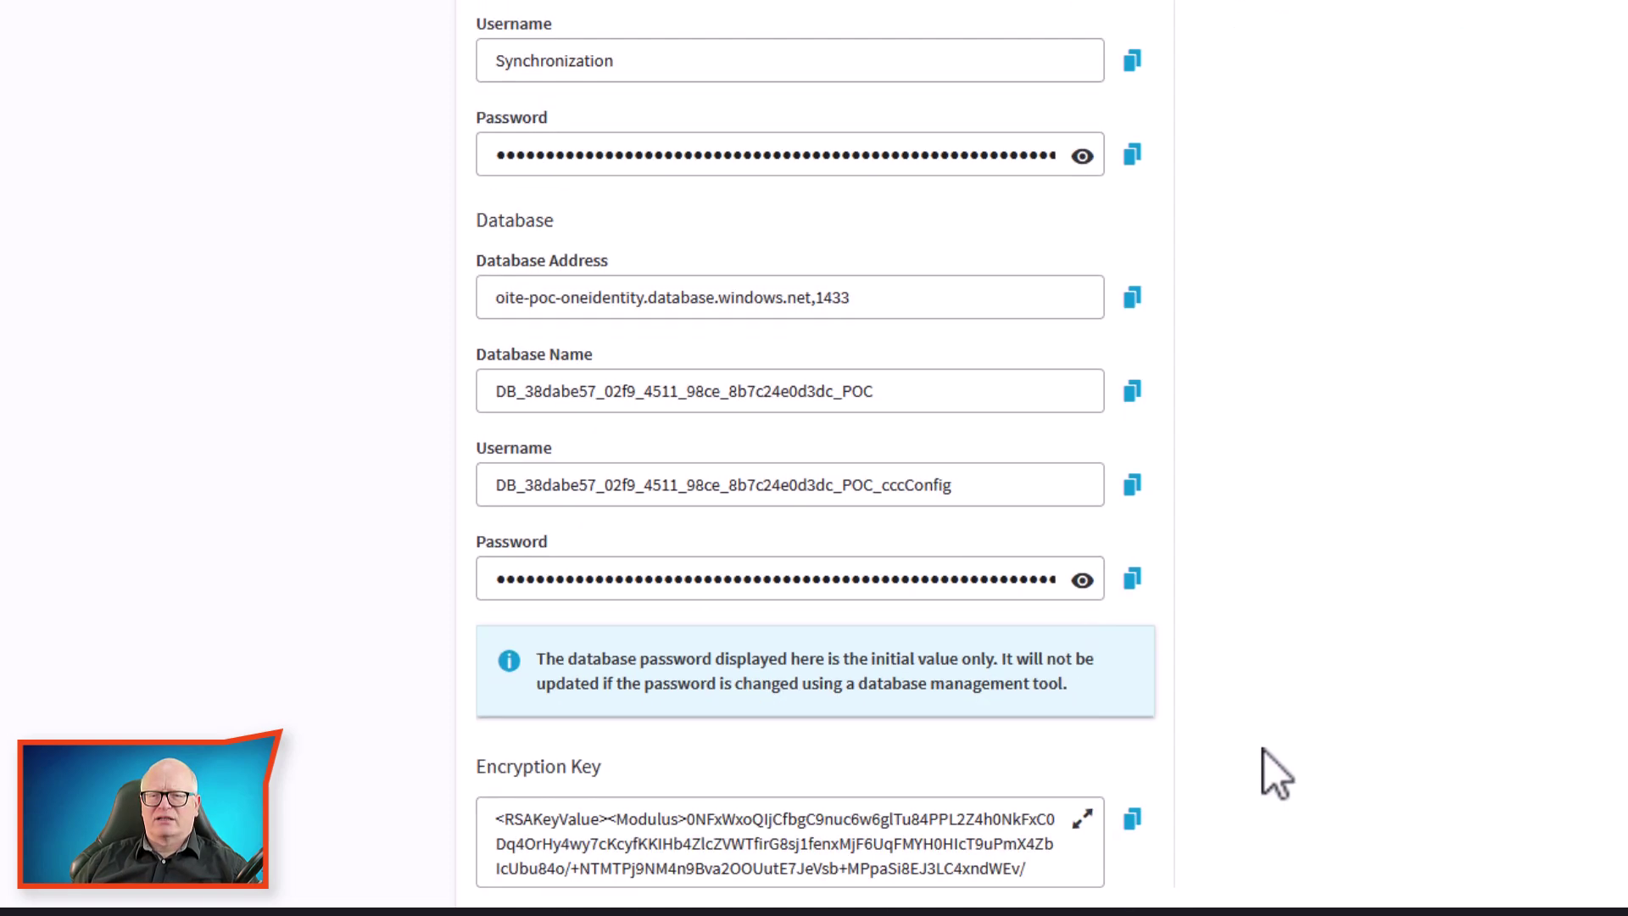
scroll(1263, 750, down, 1)
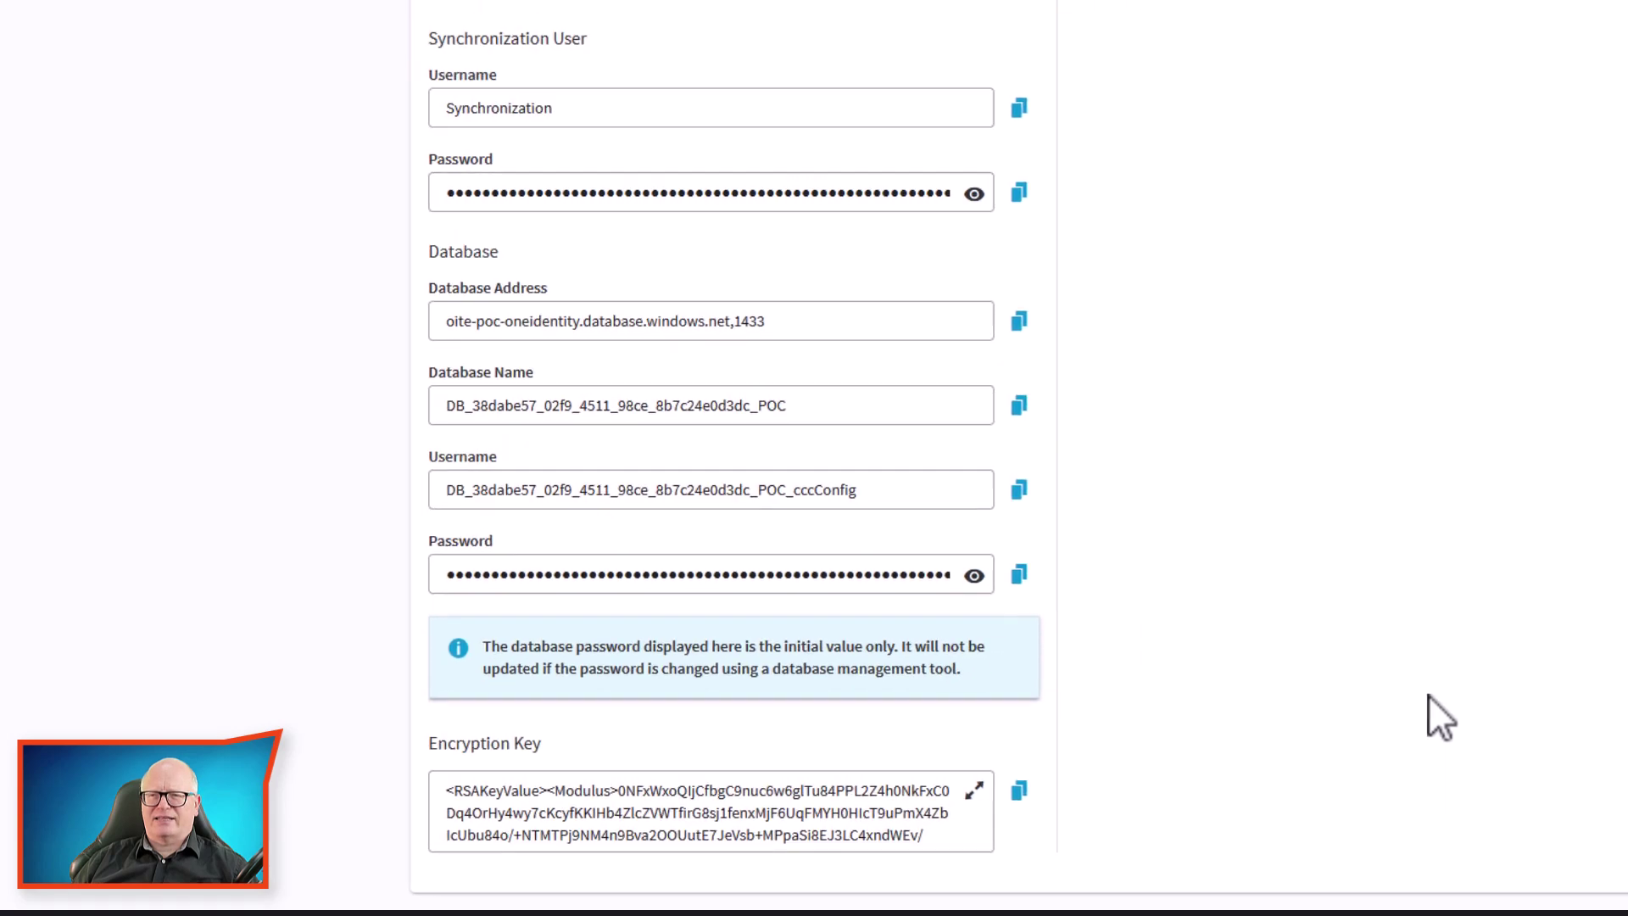
scroll(1601, 691, up, 5)
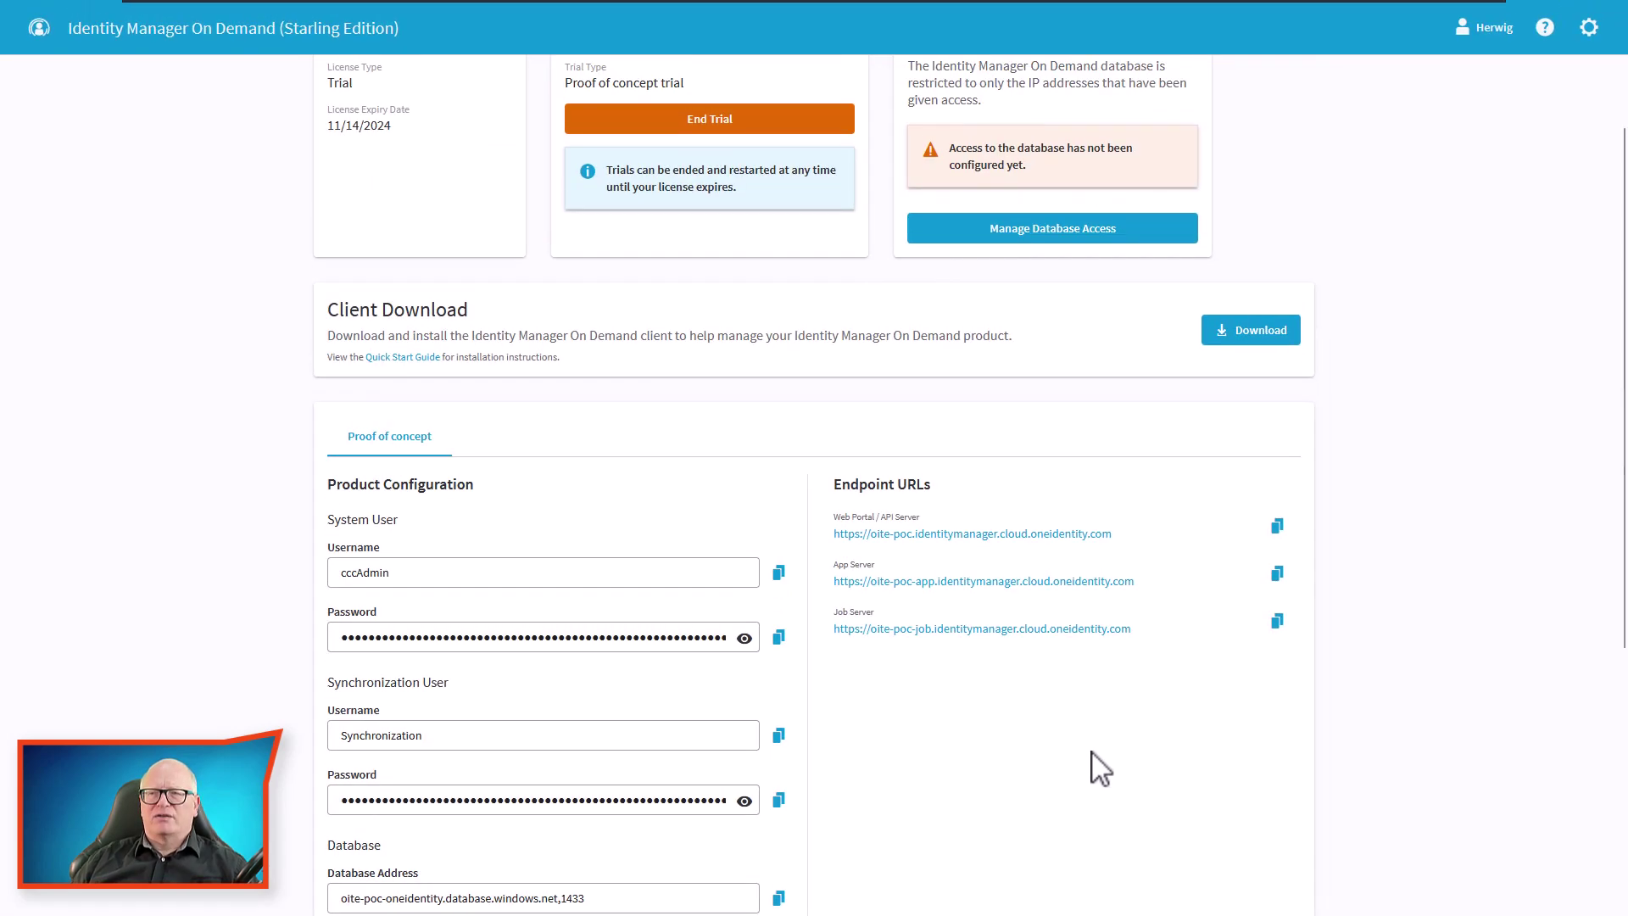
scroll(1100, 768, up, 3)
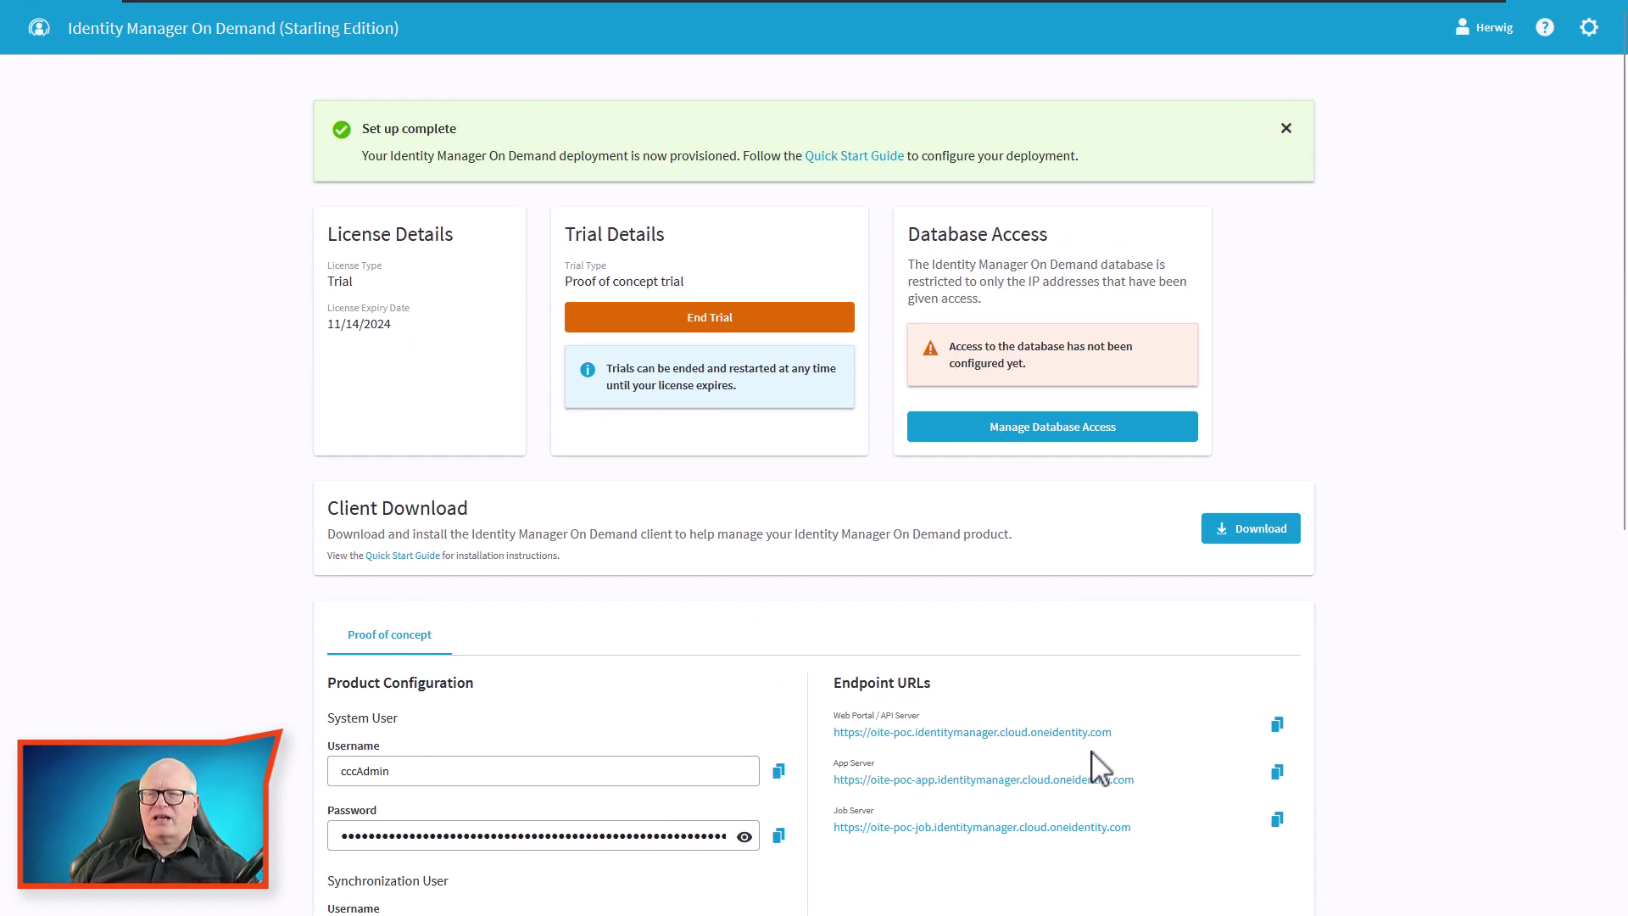
- Request the Identity Manager On Demand - Starling Edition 9.2.1 Client (ZIP) from the software downloads and sign in to the support account
click(1260, 530)
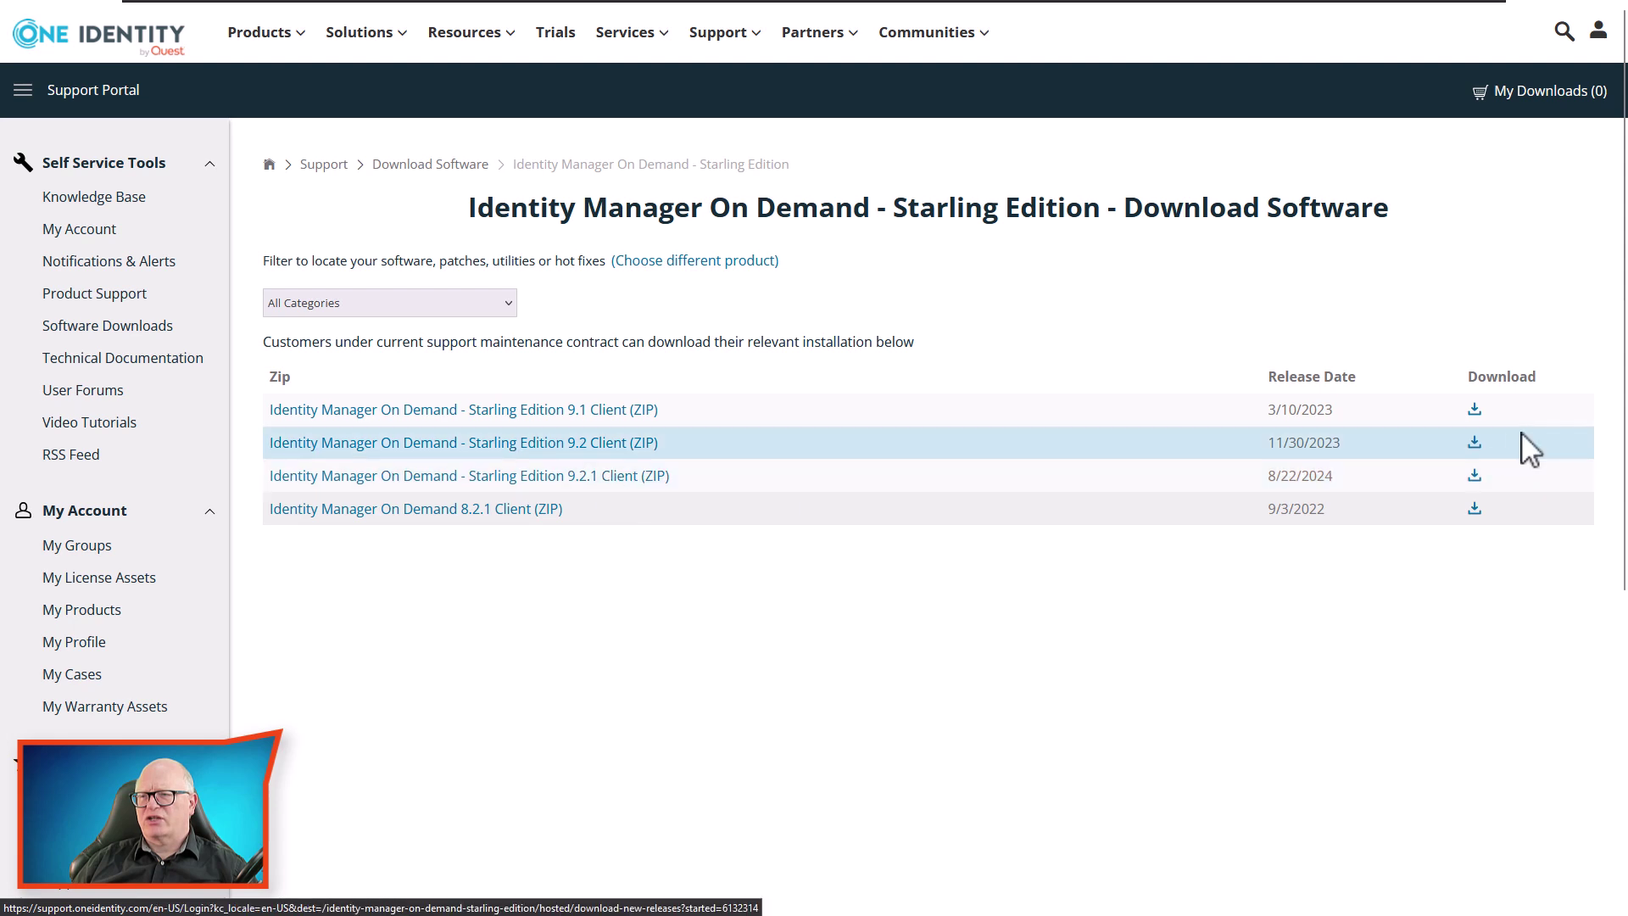
click(1475, 478)
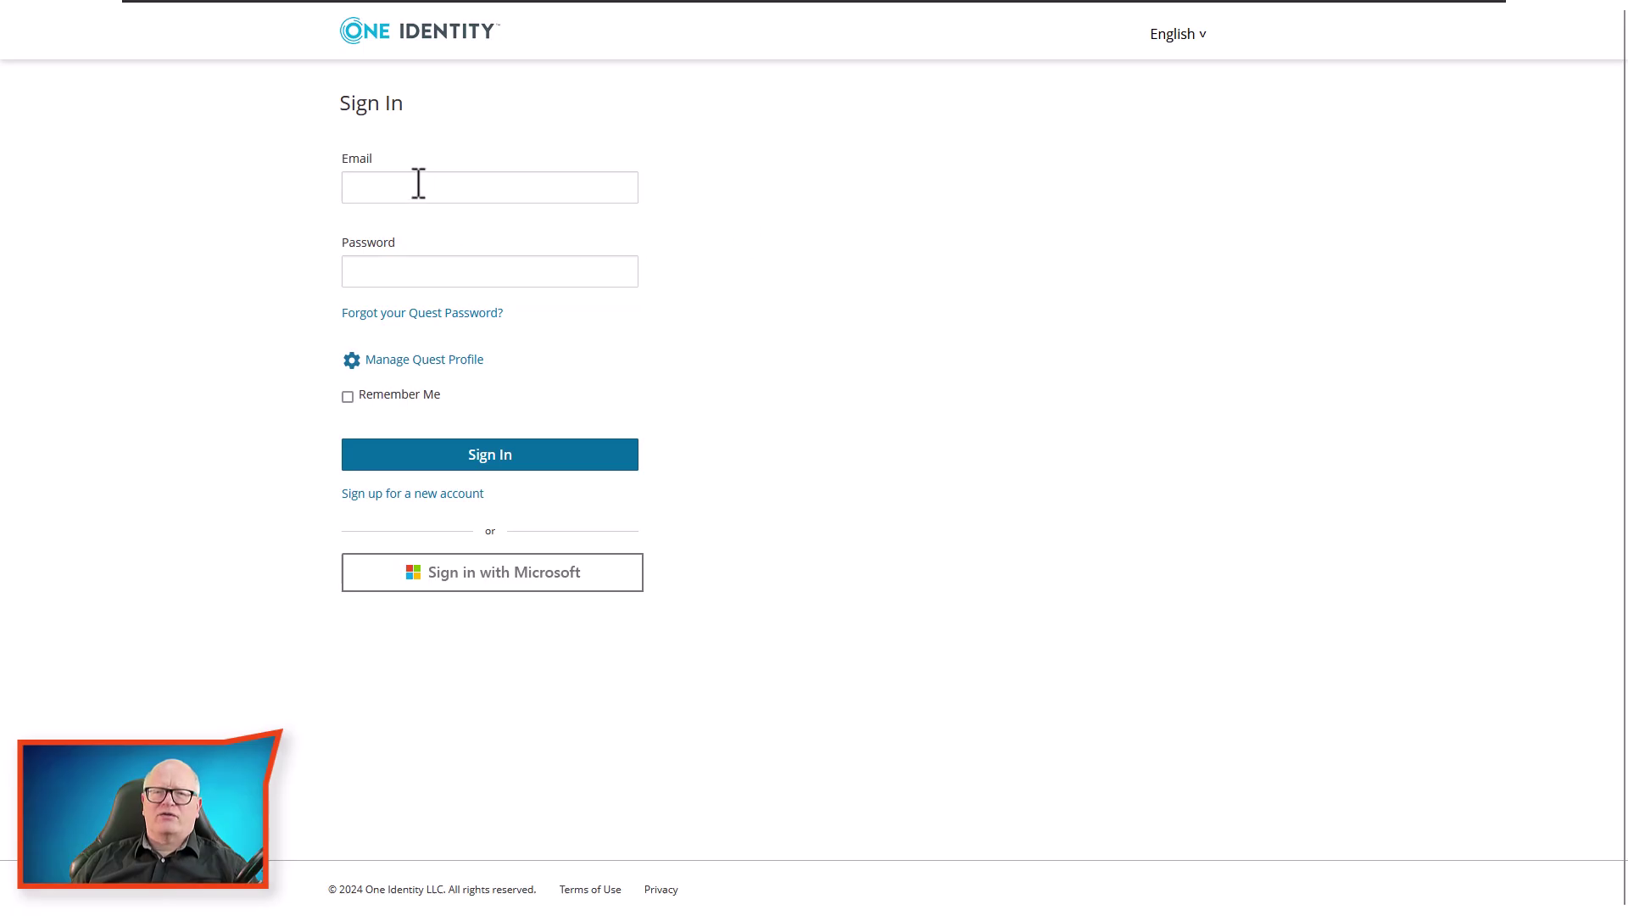
click(420, 185)
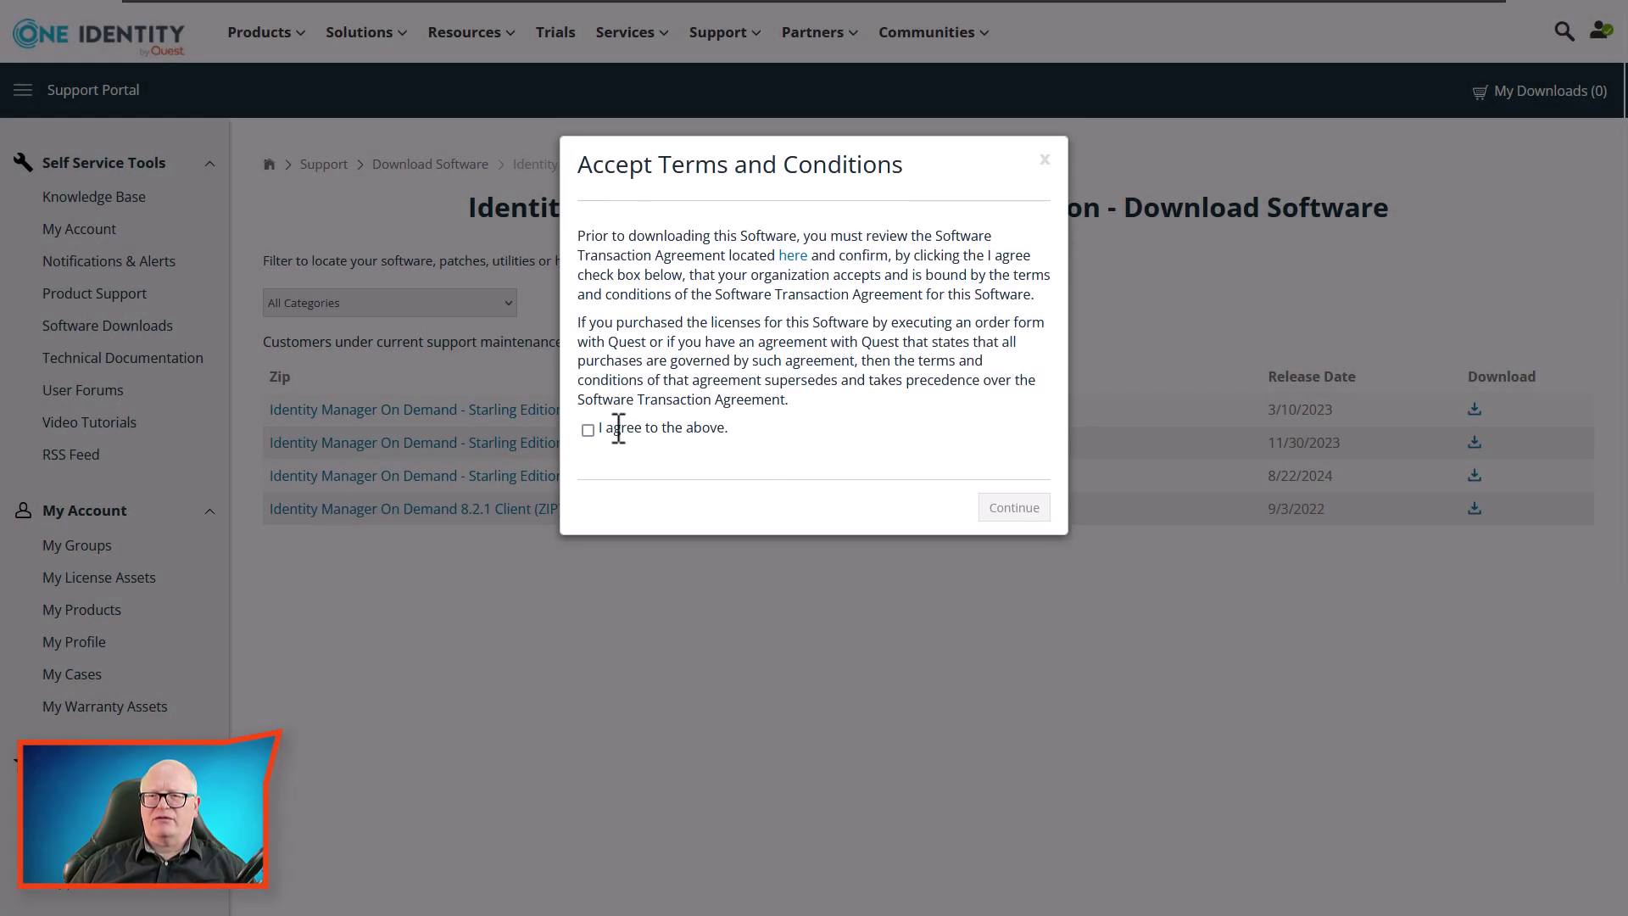
- Agree to the software terms to download the 9.2.1 client ZIP immediately, and show the file in its folder
click(588, 430)
click(1008, 517)
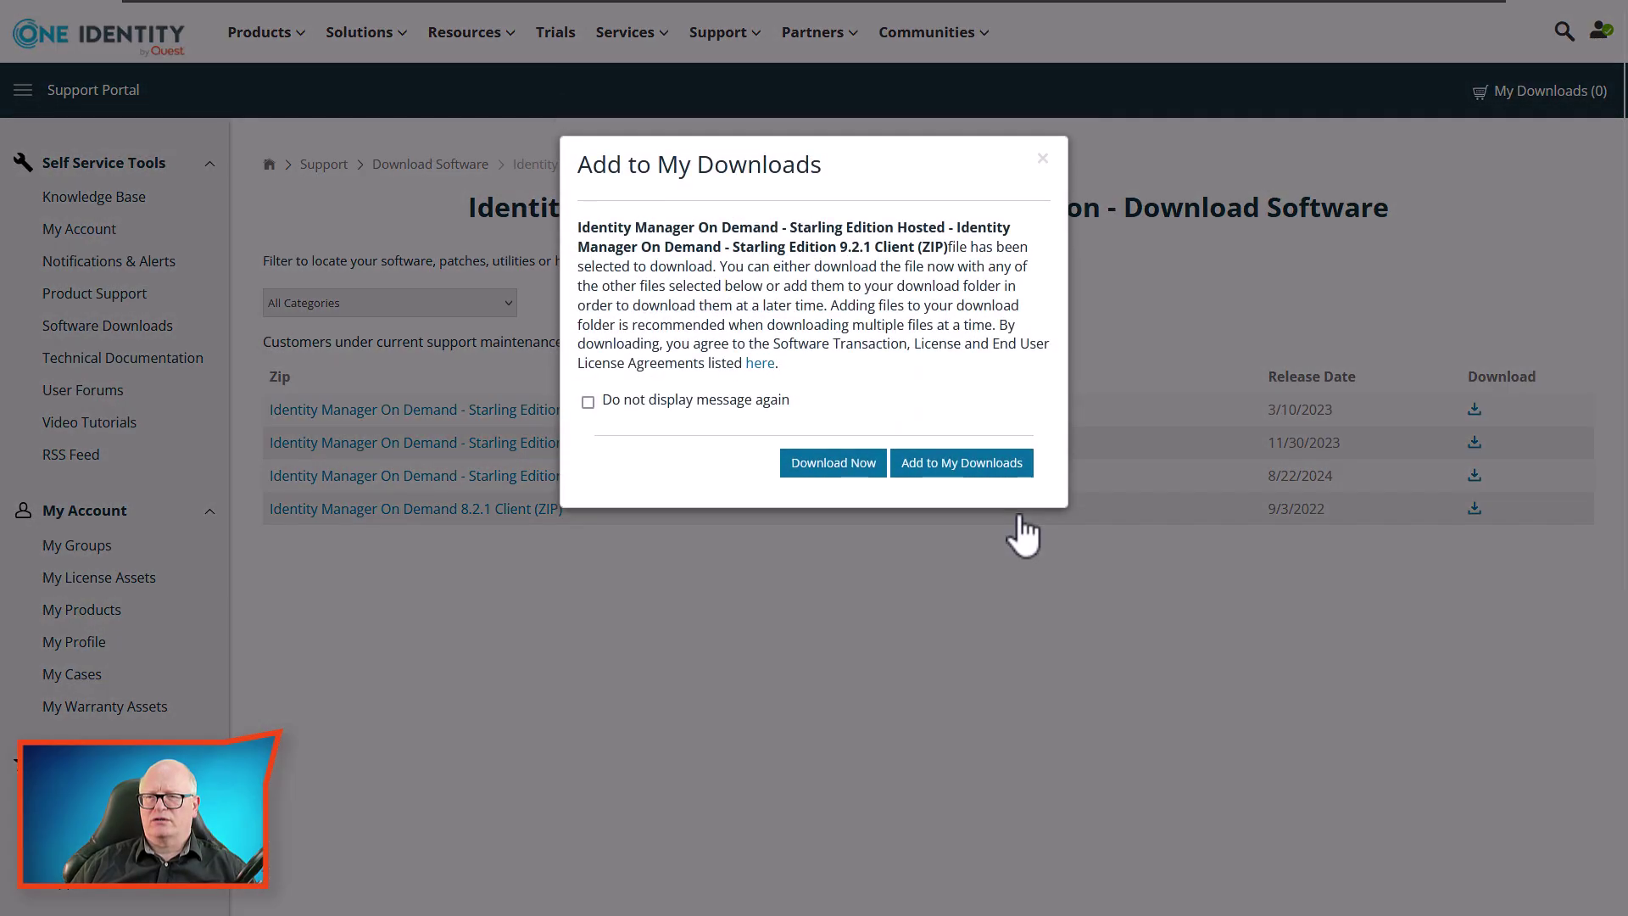
click(837, 467)
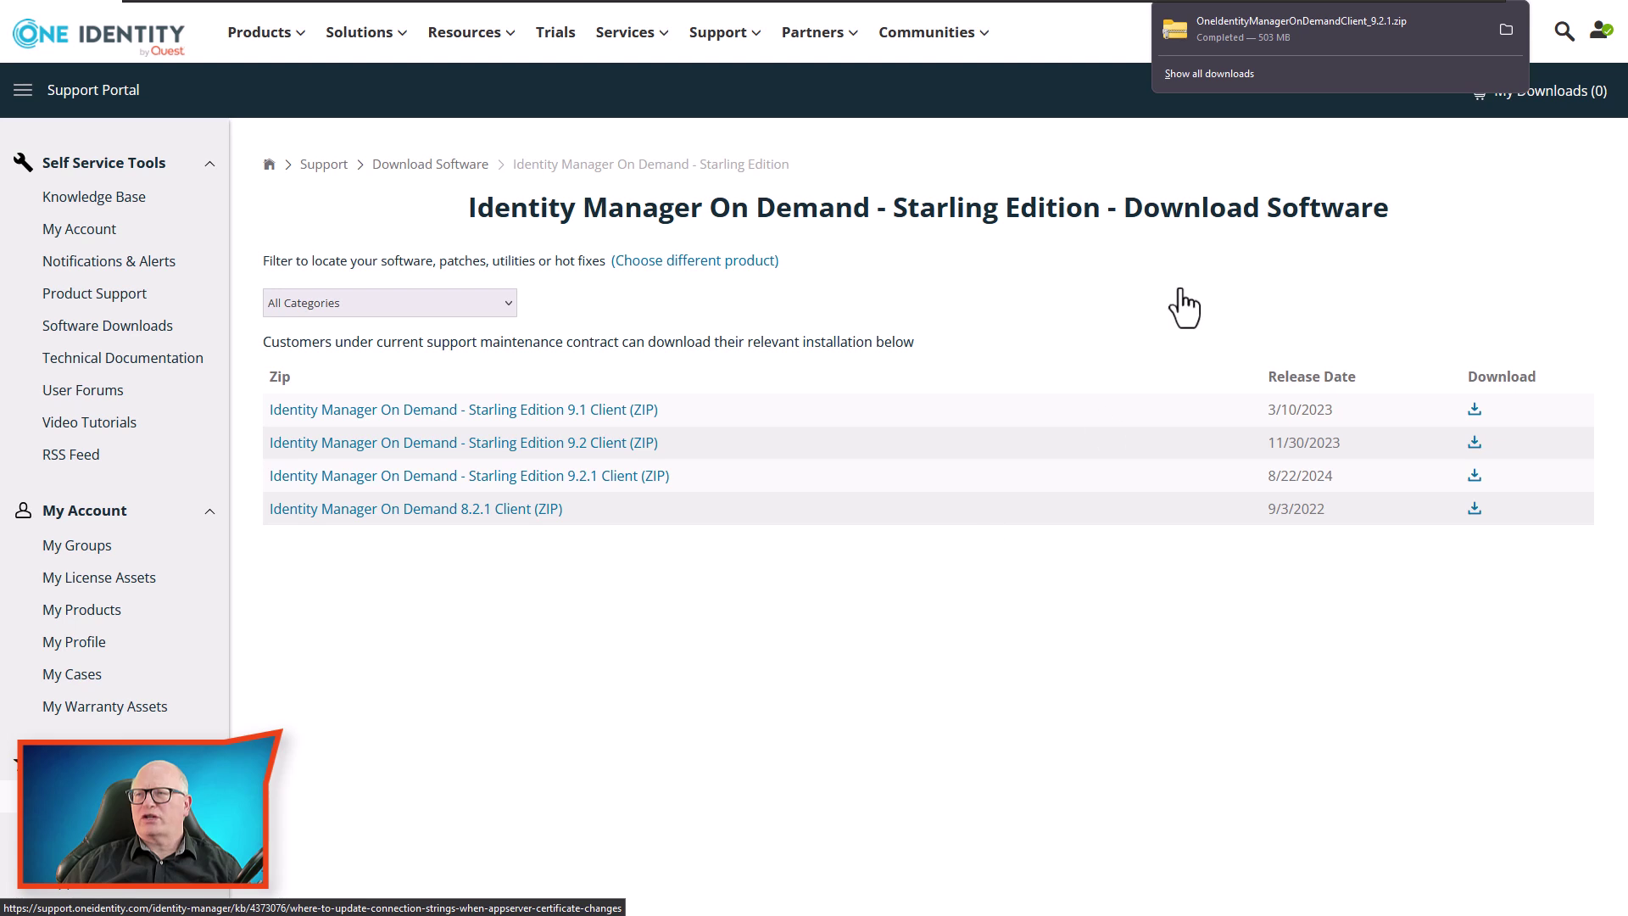
key(Num_Lock)
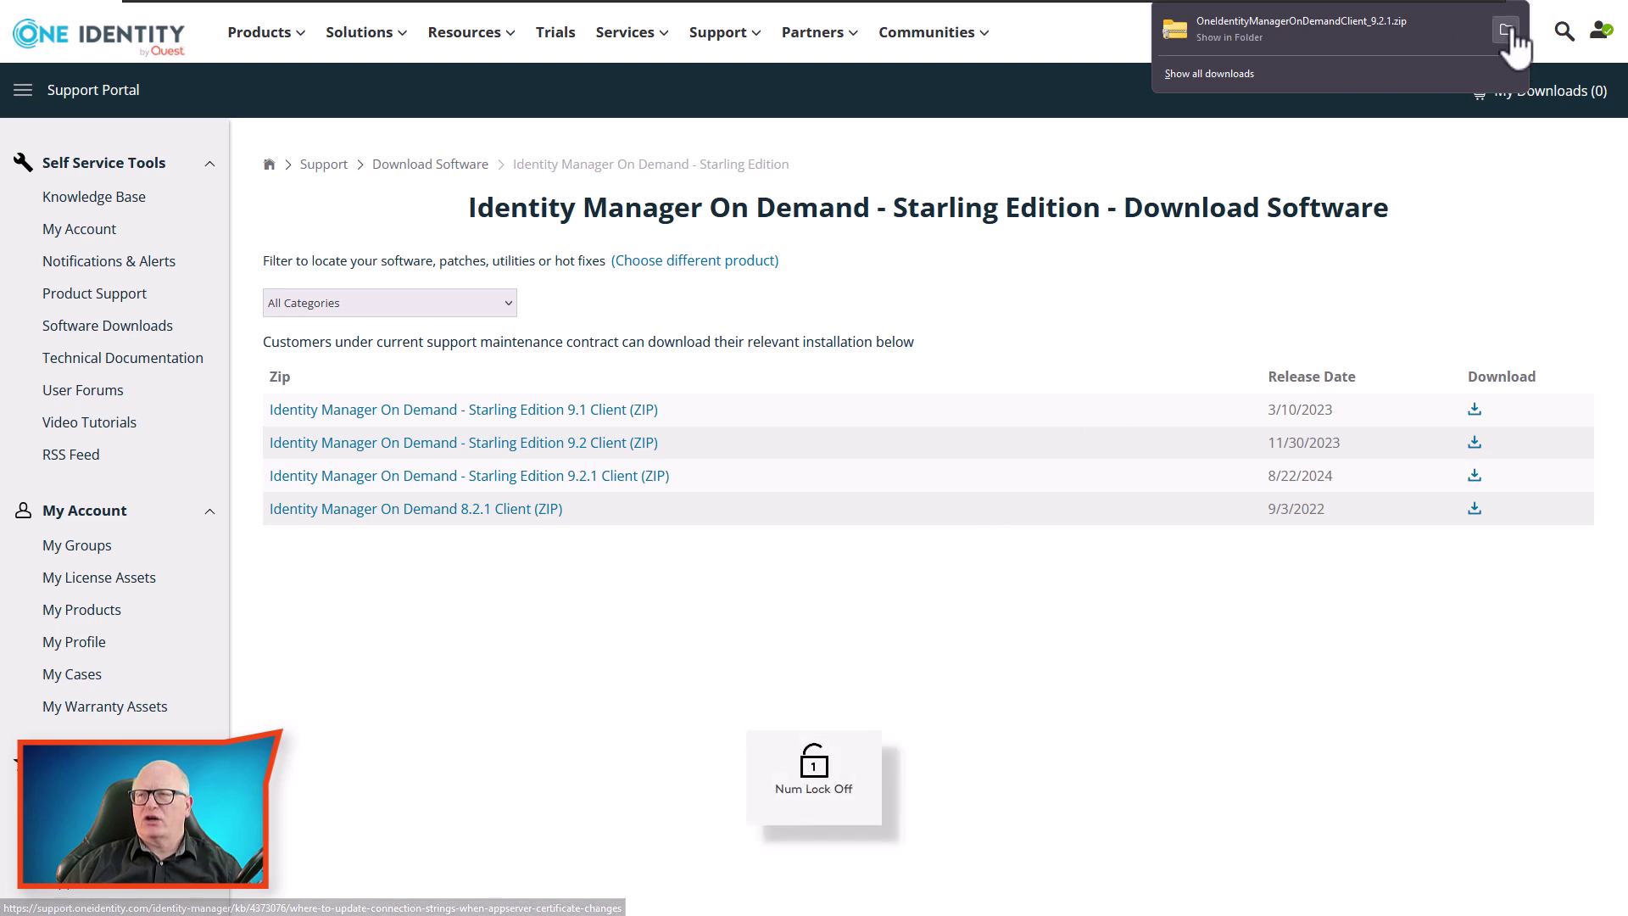
click(1509, 32)
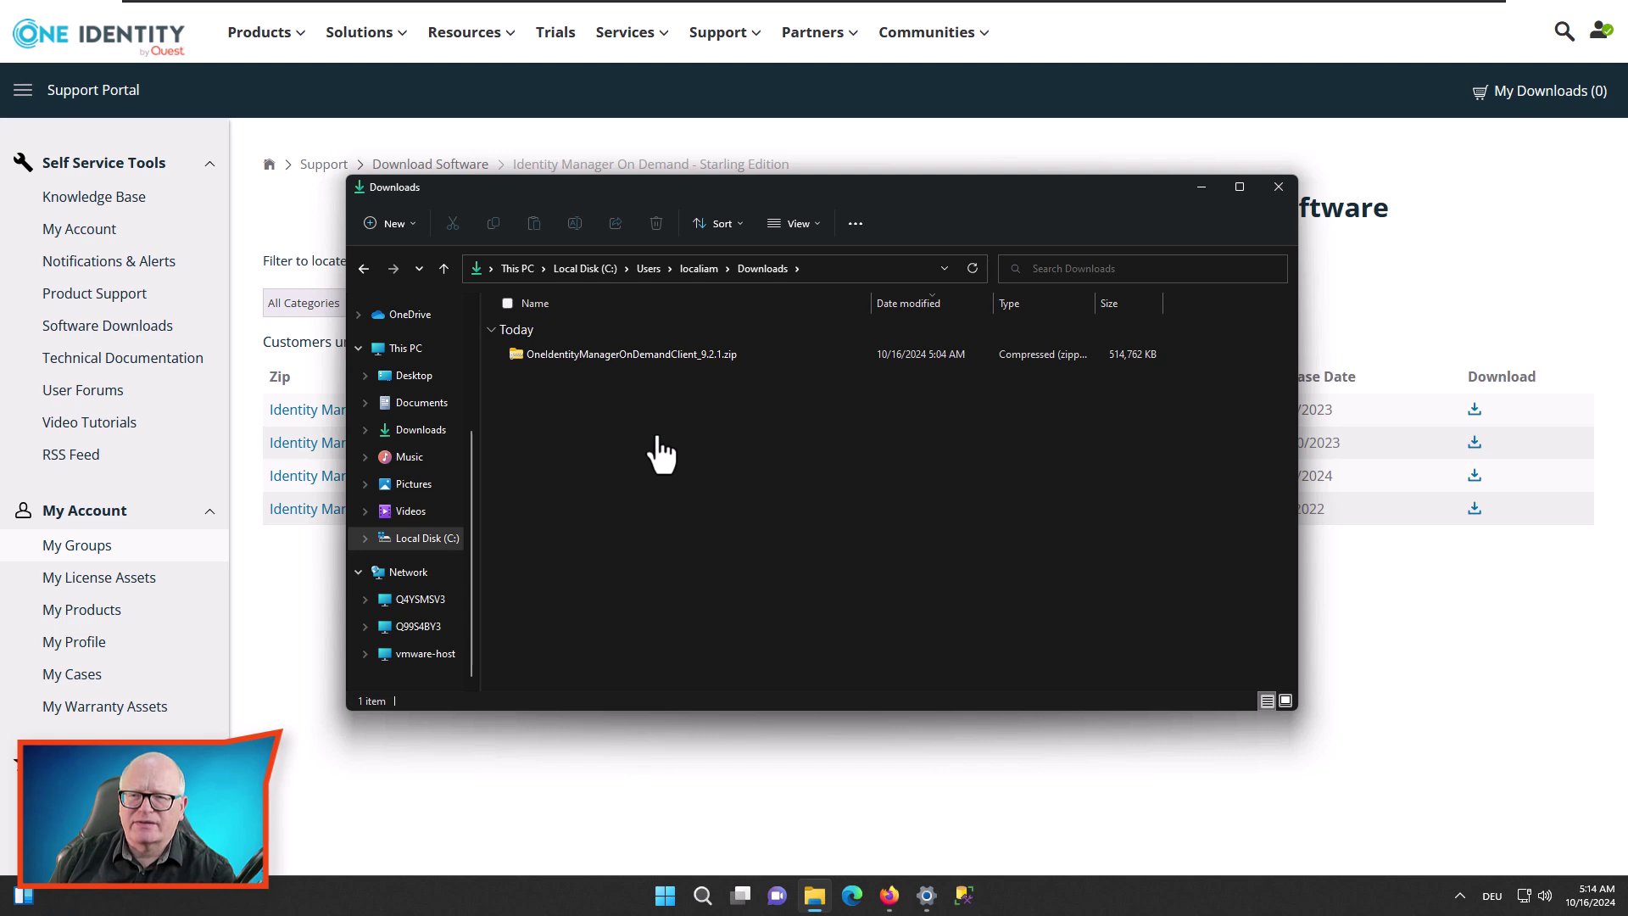
- Check the general properties and security block status of OneIdentityManagerOnDemandClient_9.2.1.zip
click(665, 356)
key(Num_Lock)
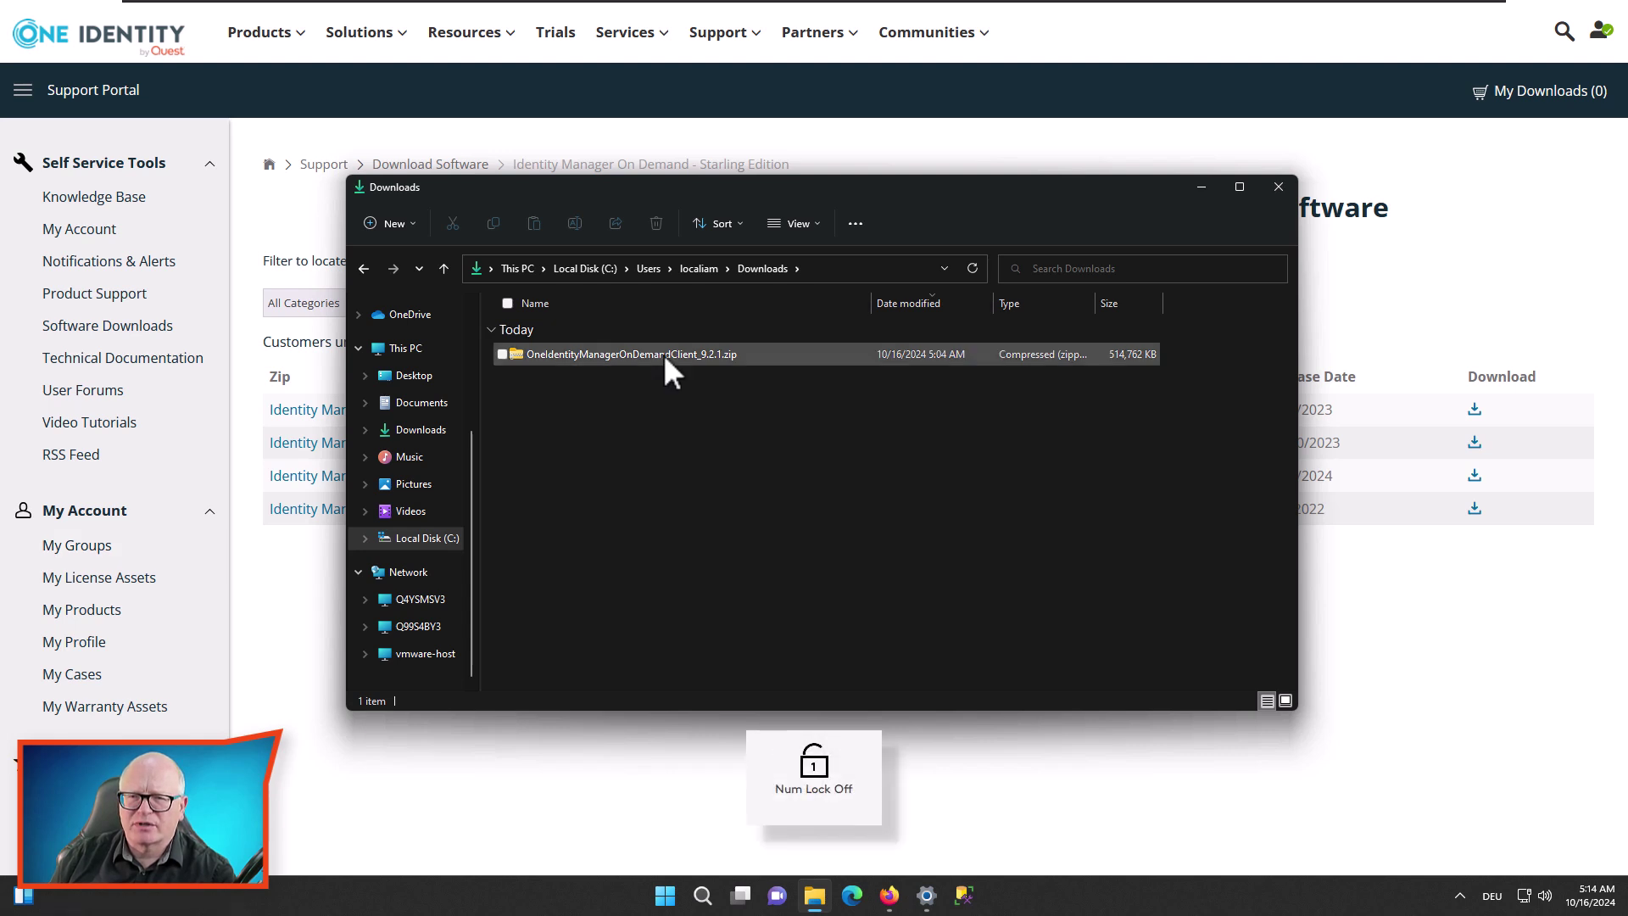
right_click(684, 351)
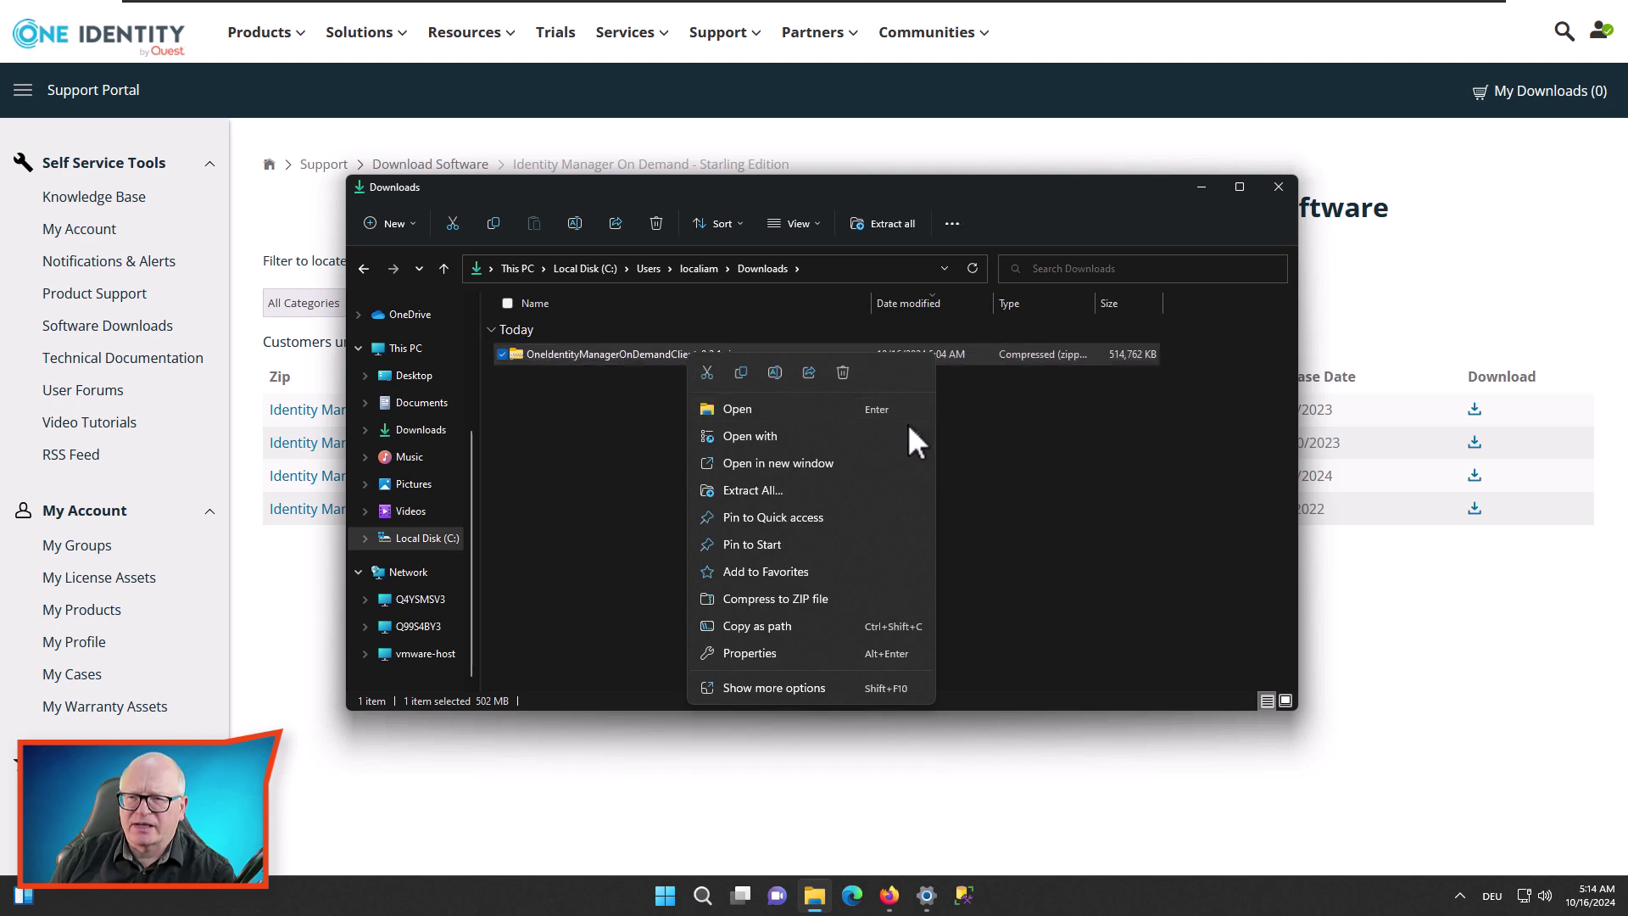
click(790, 653)
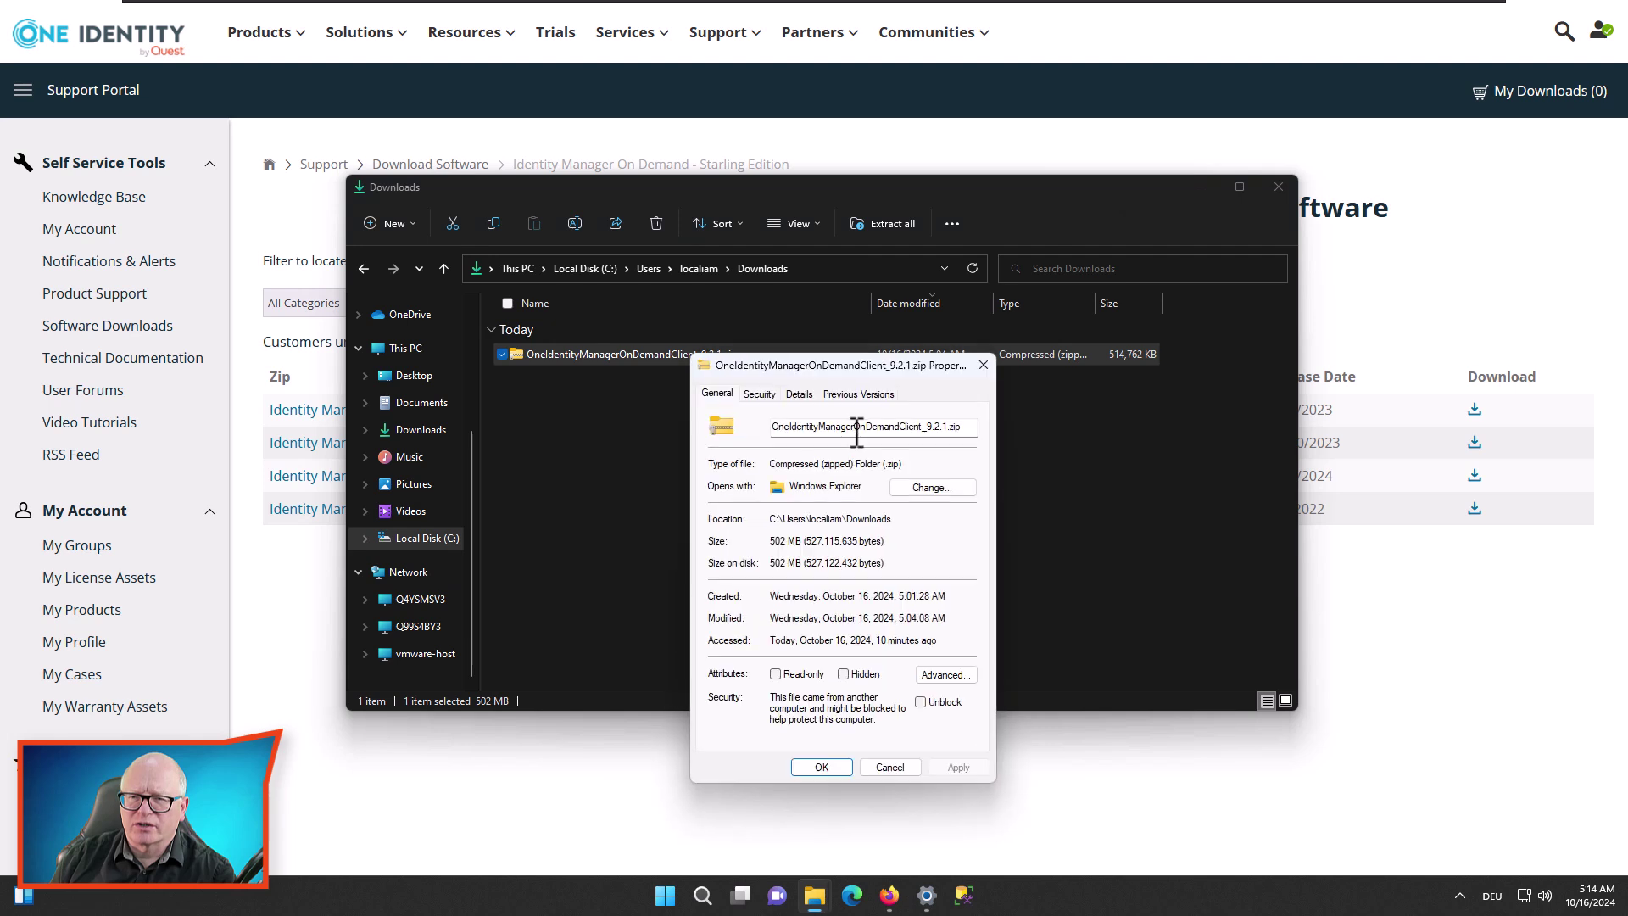
click(900, 766)
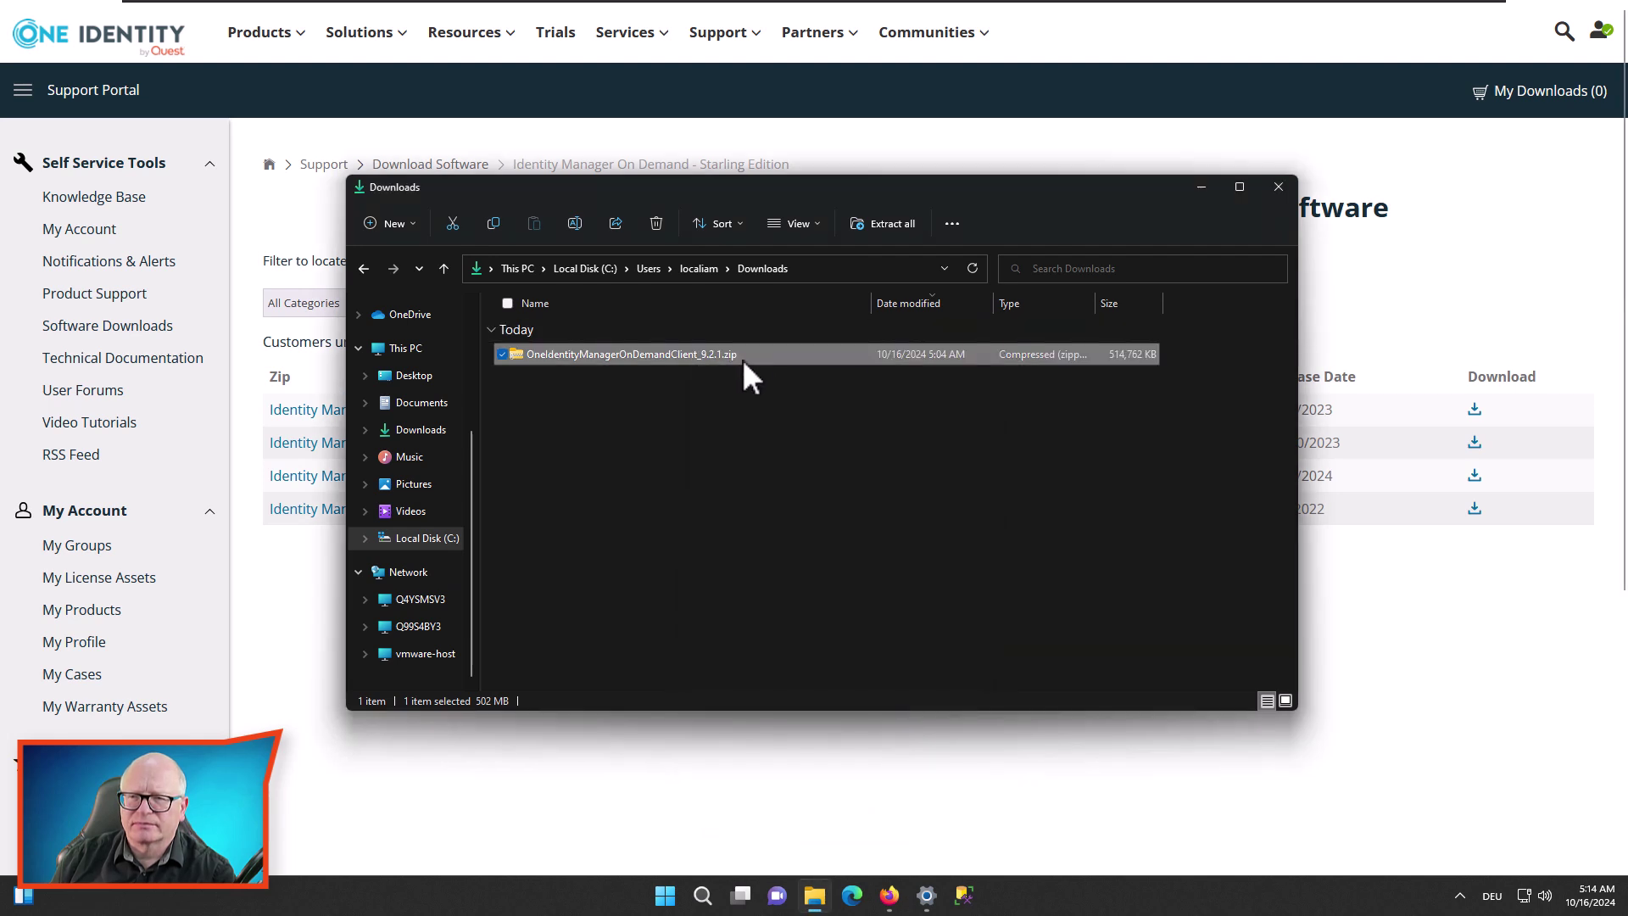
- Extract OneIdentityManagerOnDemandClient_9.2.1.zip into the Downloads folder with 7-Zip
right_click(723, 362)
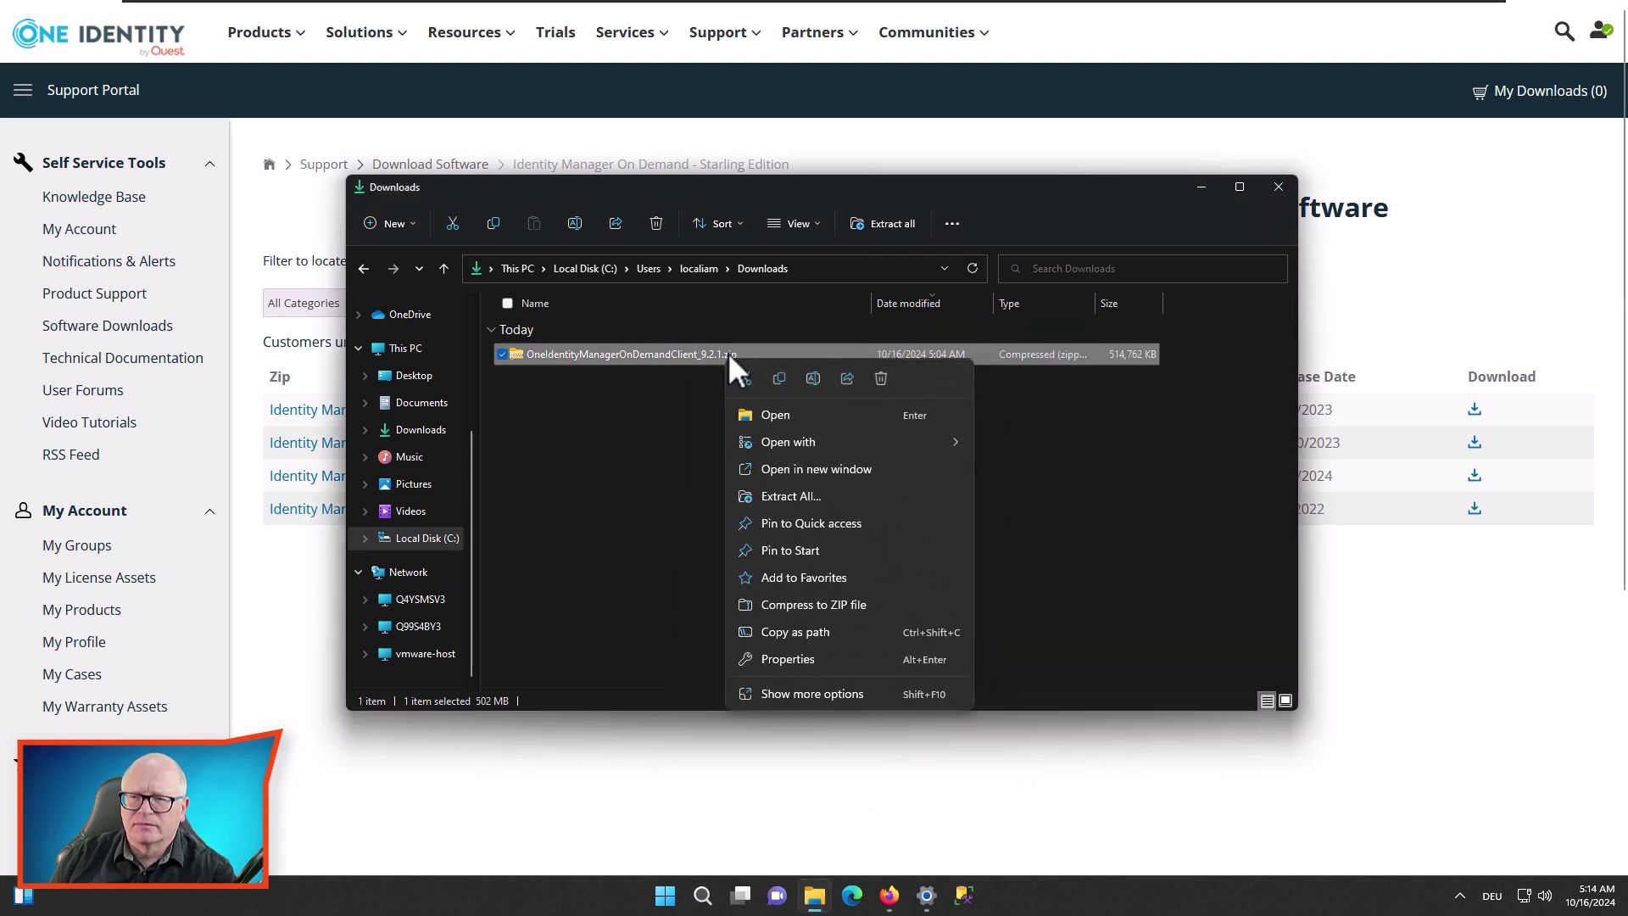
click(793, 692)
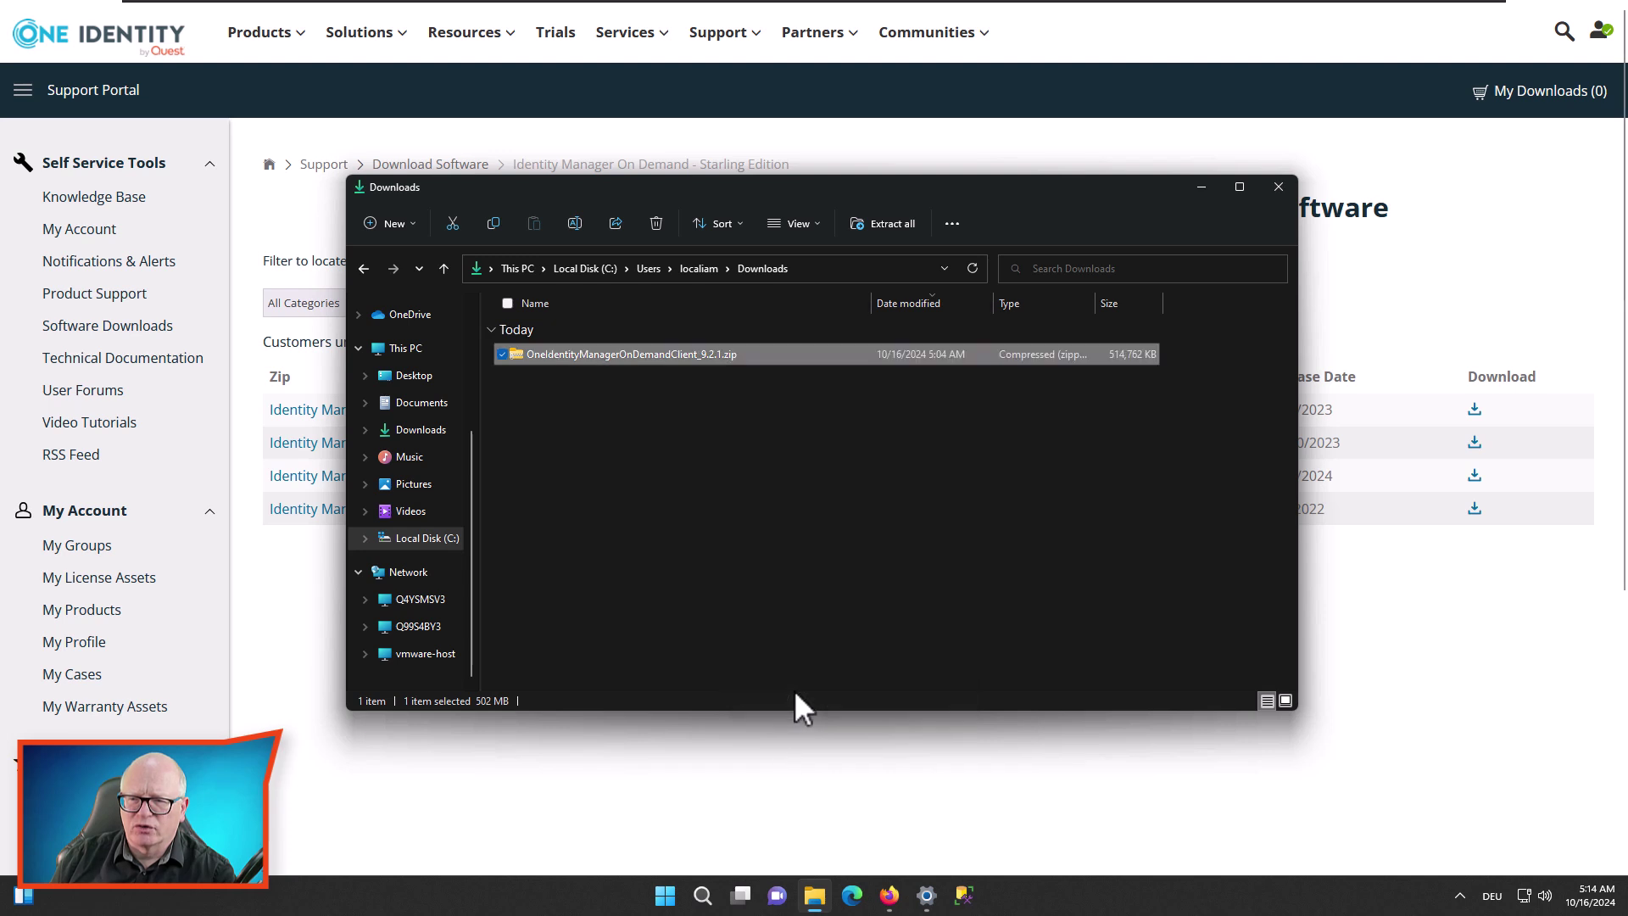
mouse_move(852, 385)
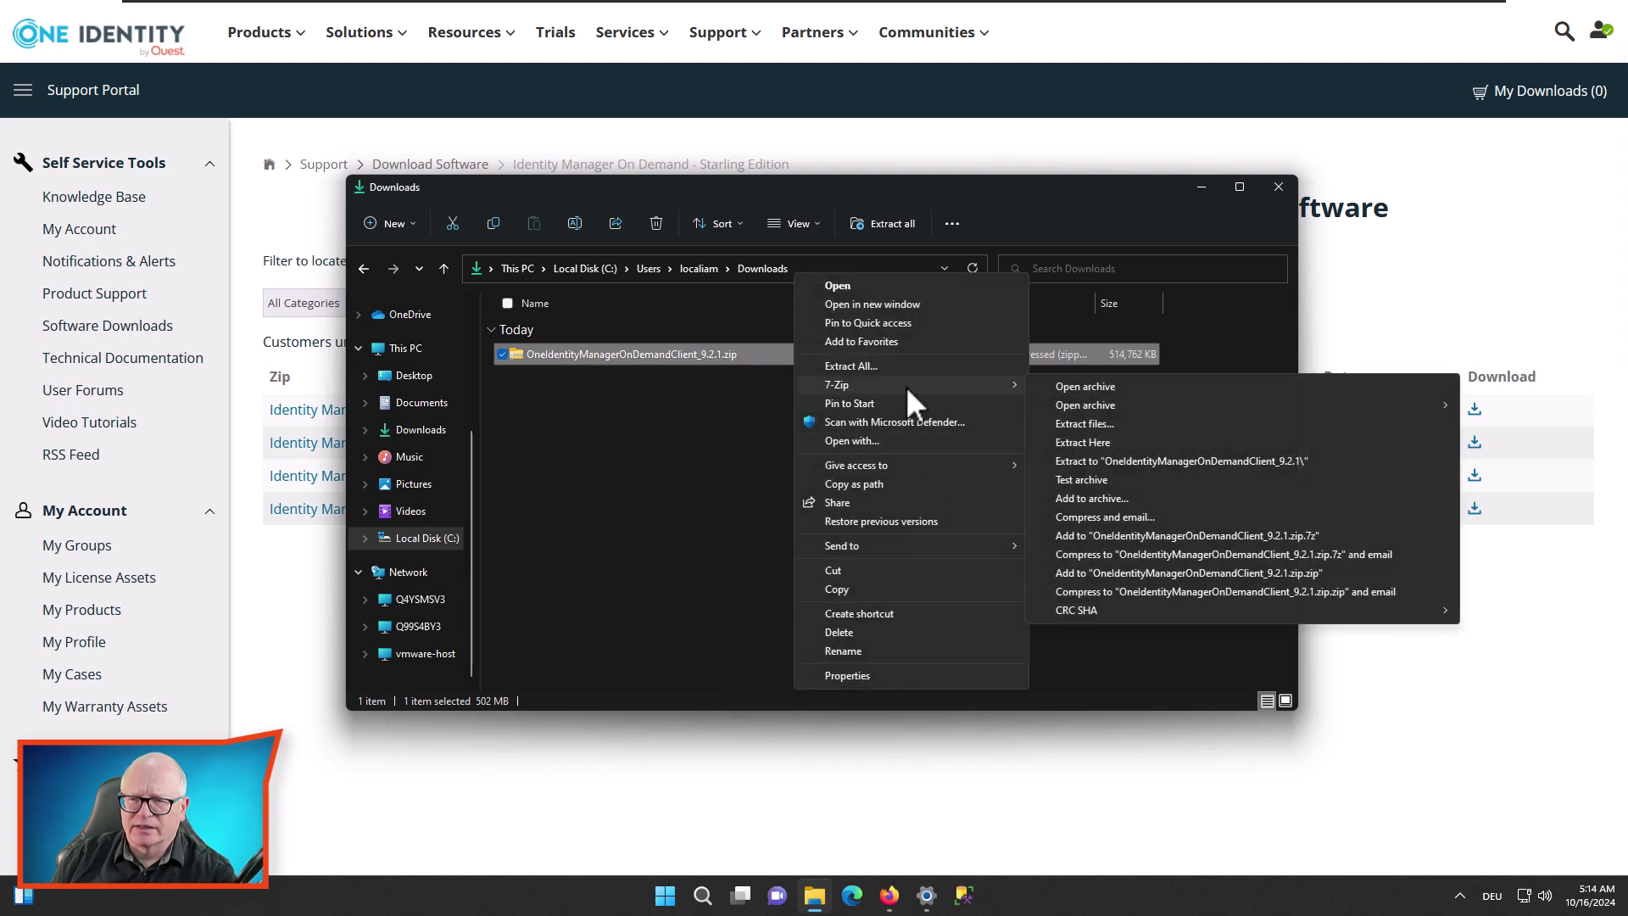
click(1096, 445)
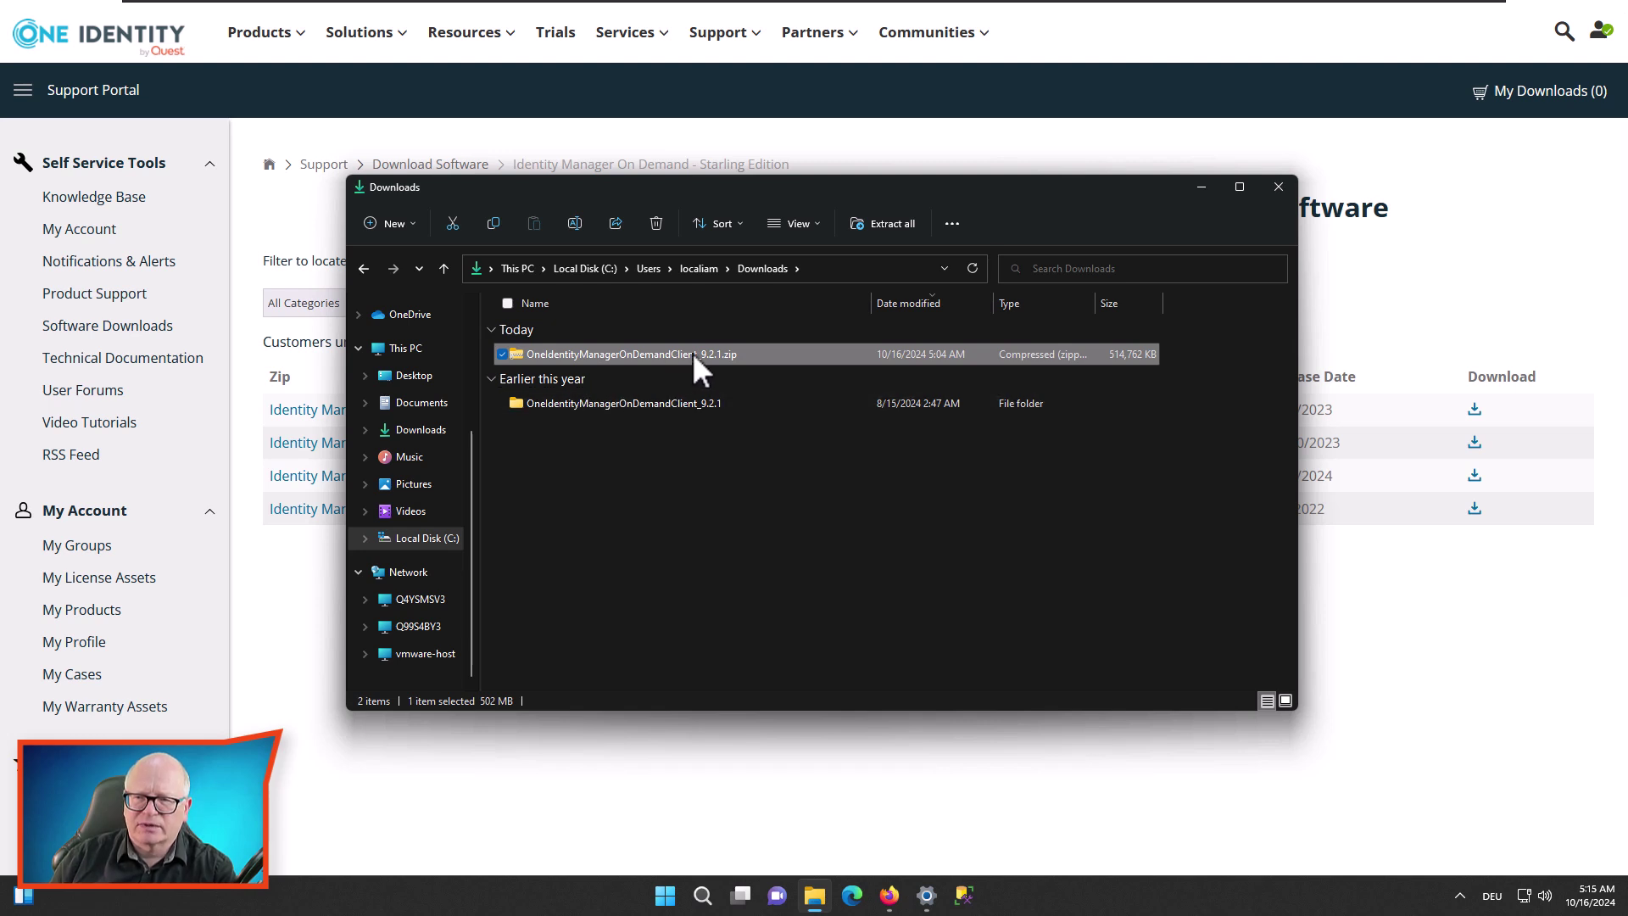
- Delete OneIdentityManagerOnDemandClient_9.2.1.zip from the Downloads folder, keeping the extracted folder
key(F2)
key(BackSpace)
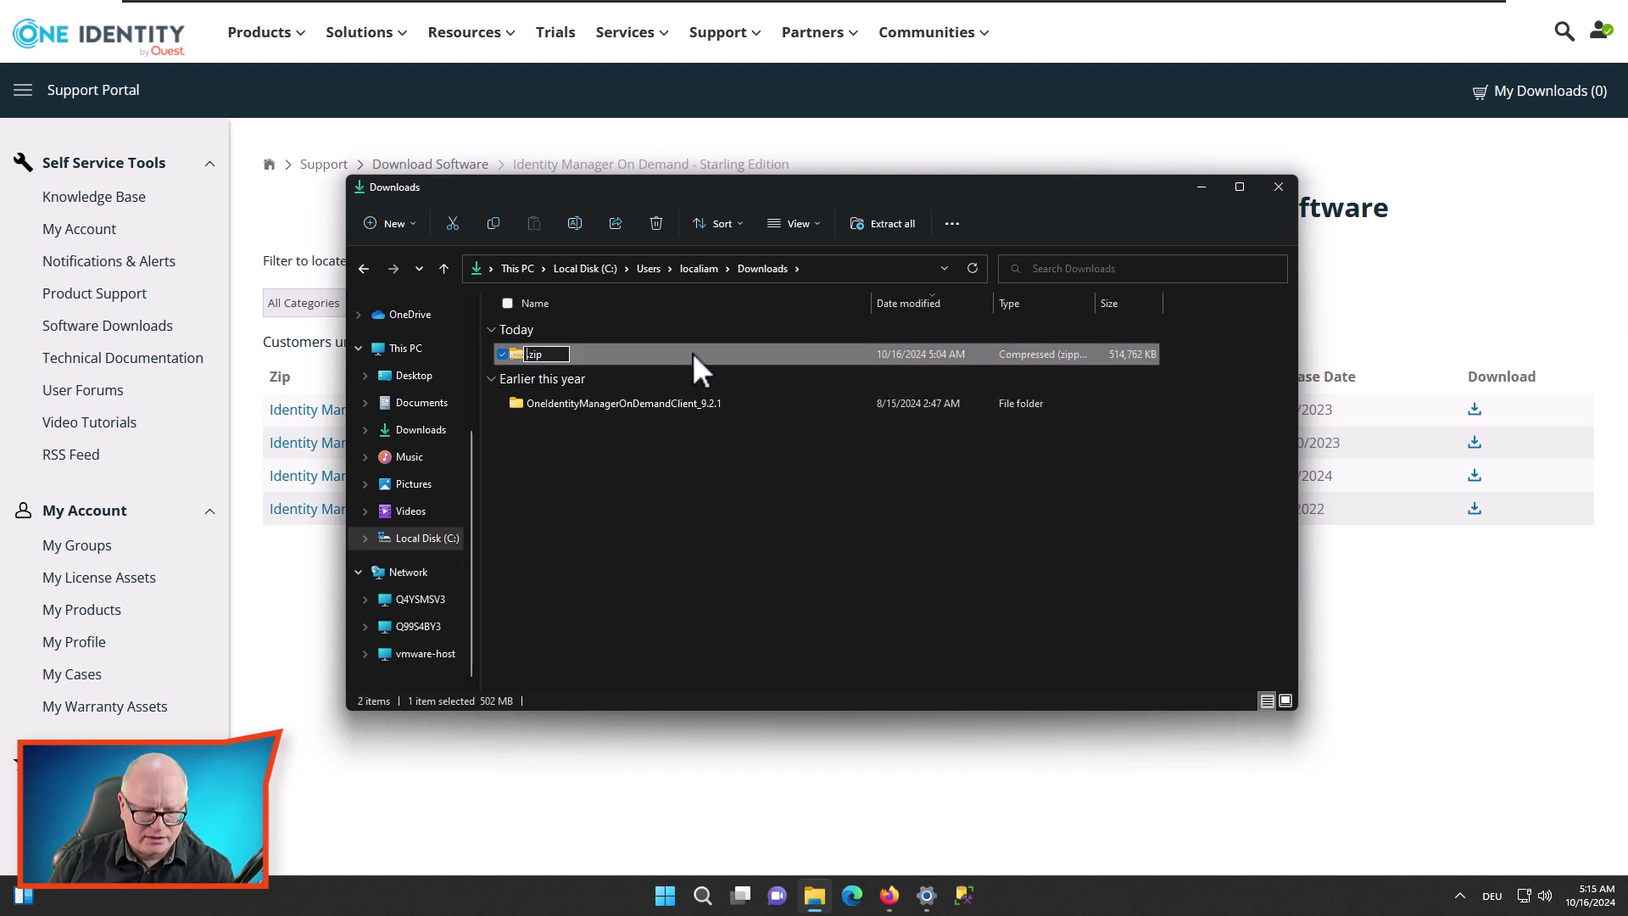
text(OneIdentityManagerOnDemandClient_9.2.1)
key(Return)
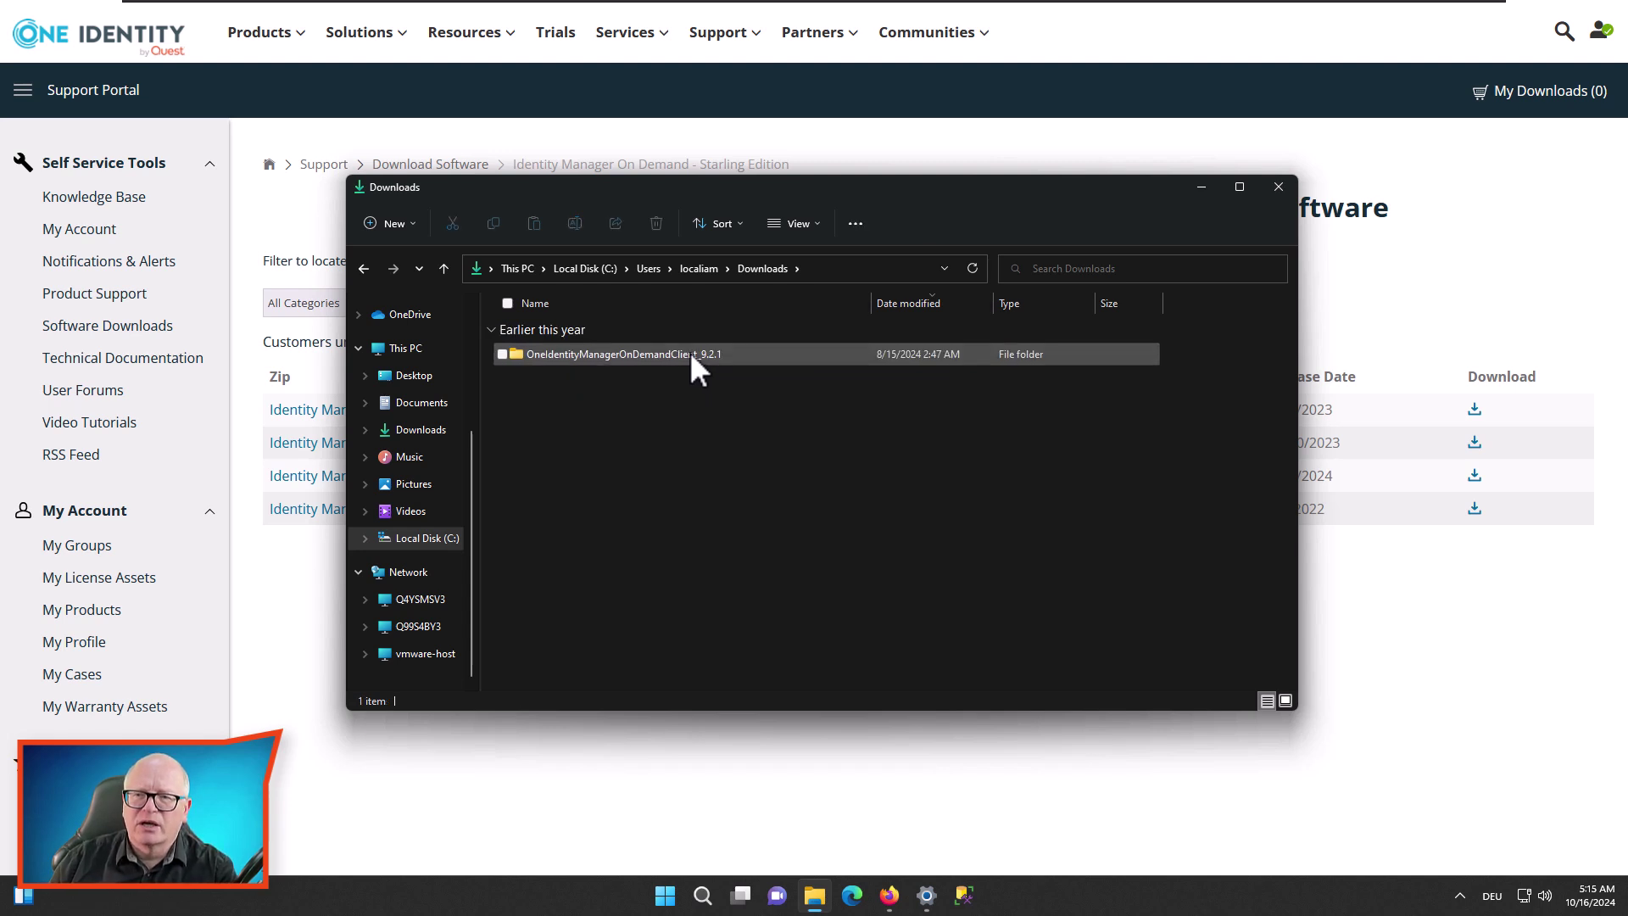
- Run autorun.exe from the extracted OneIdentityManagerOnDemandClient_9.2.1 folder and allow Setup.exe to make changes to the device
double_click(689, 353)
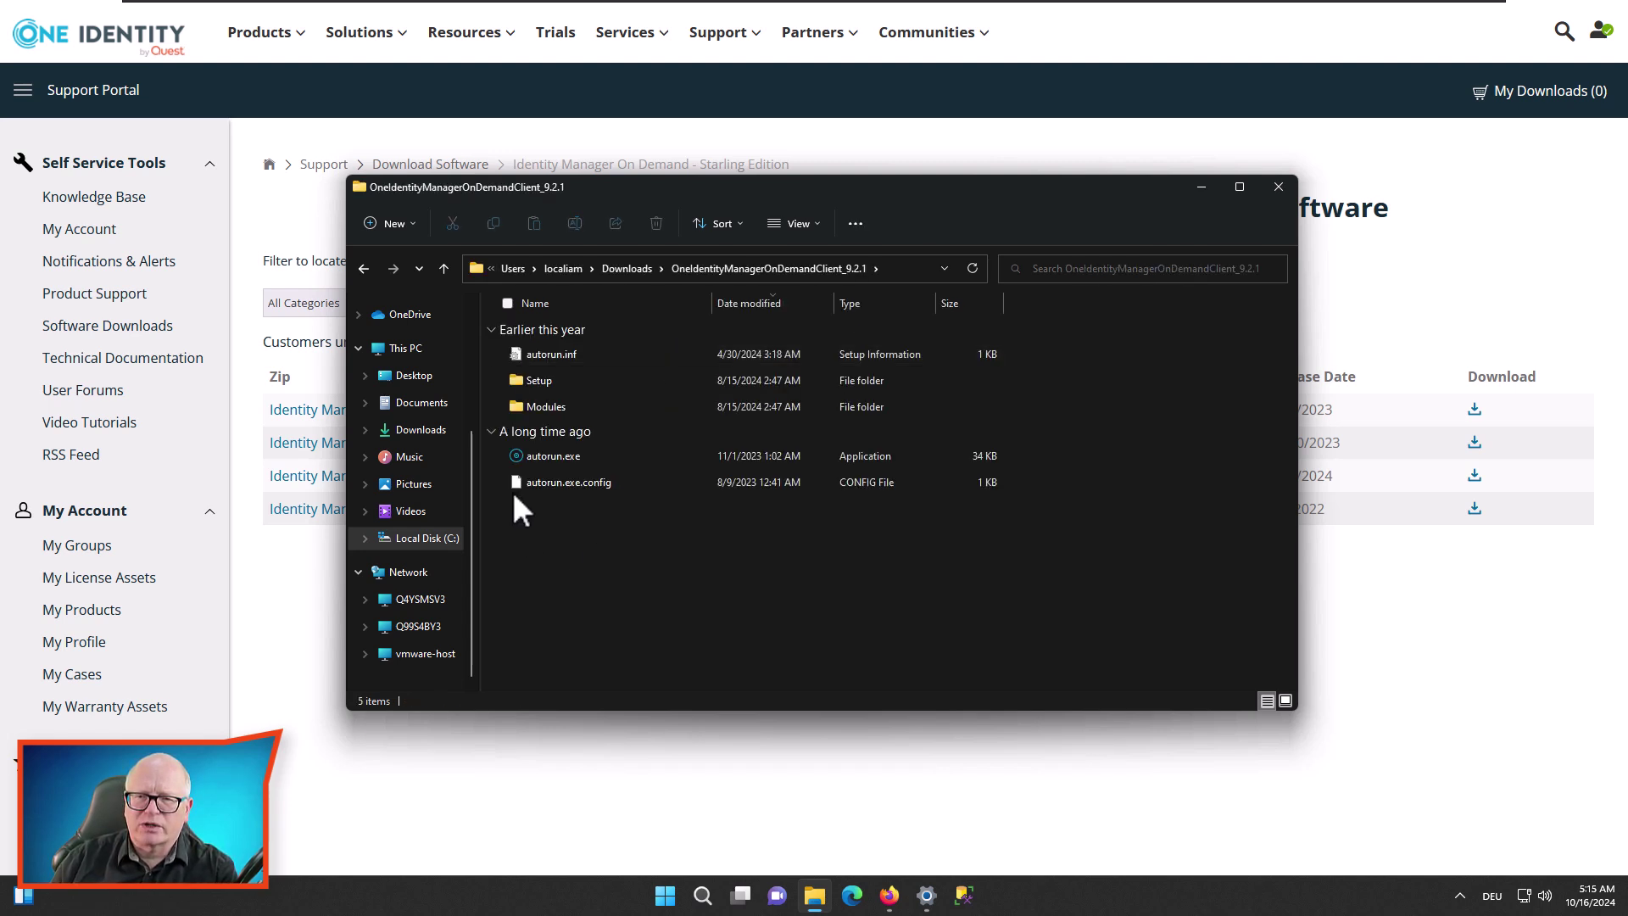
mouse_move(572, 464)
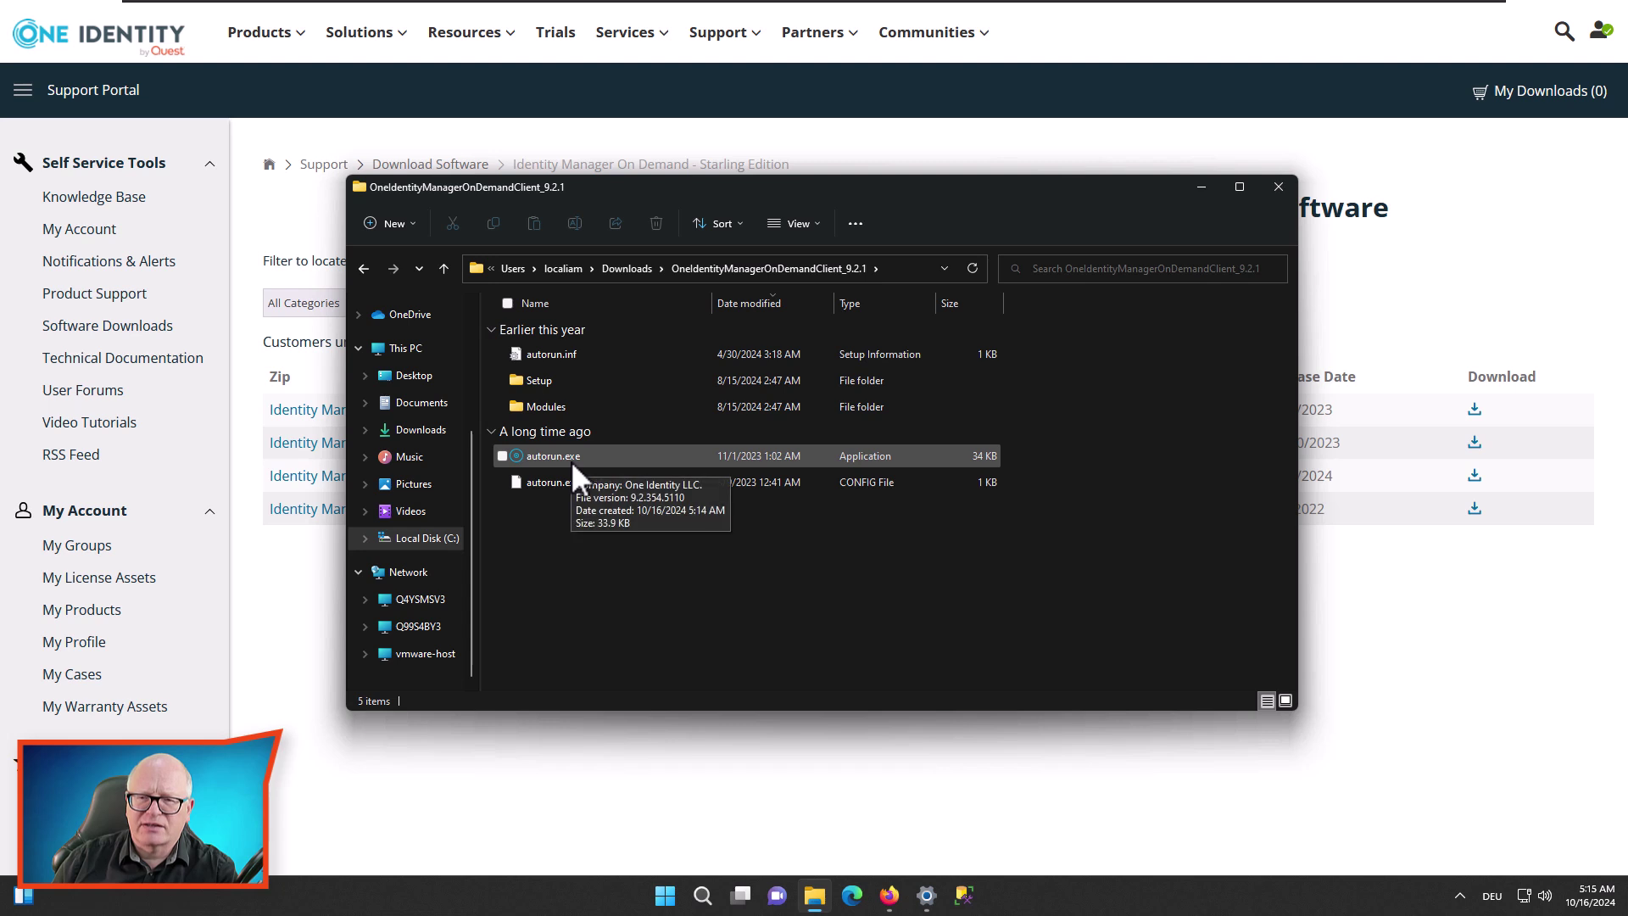
click(568, 462)
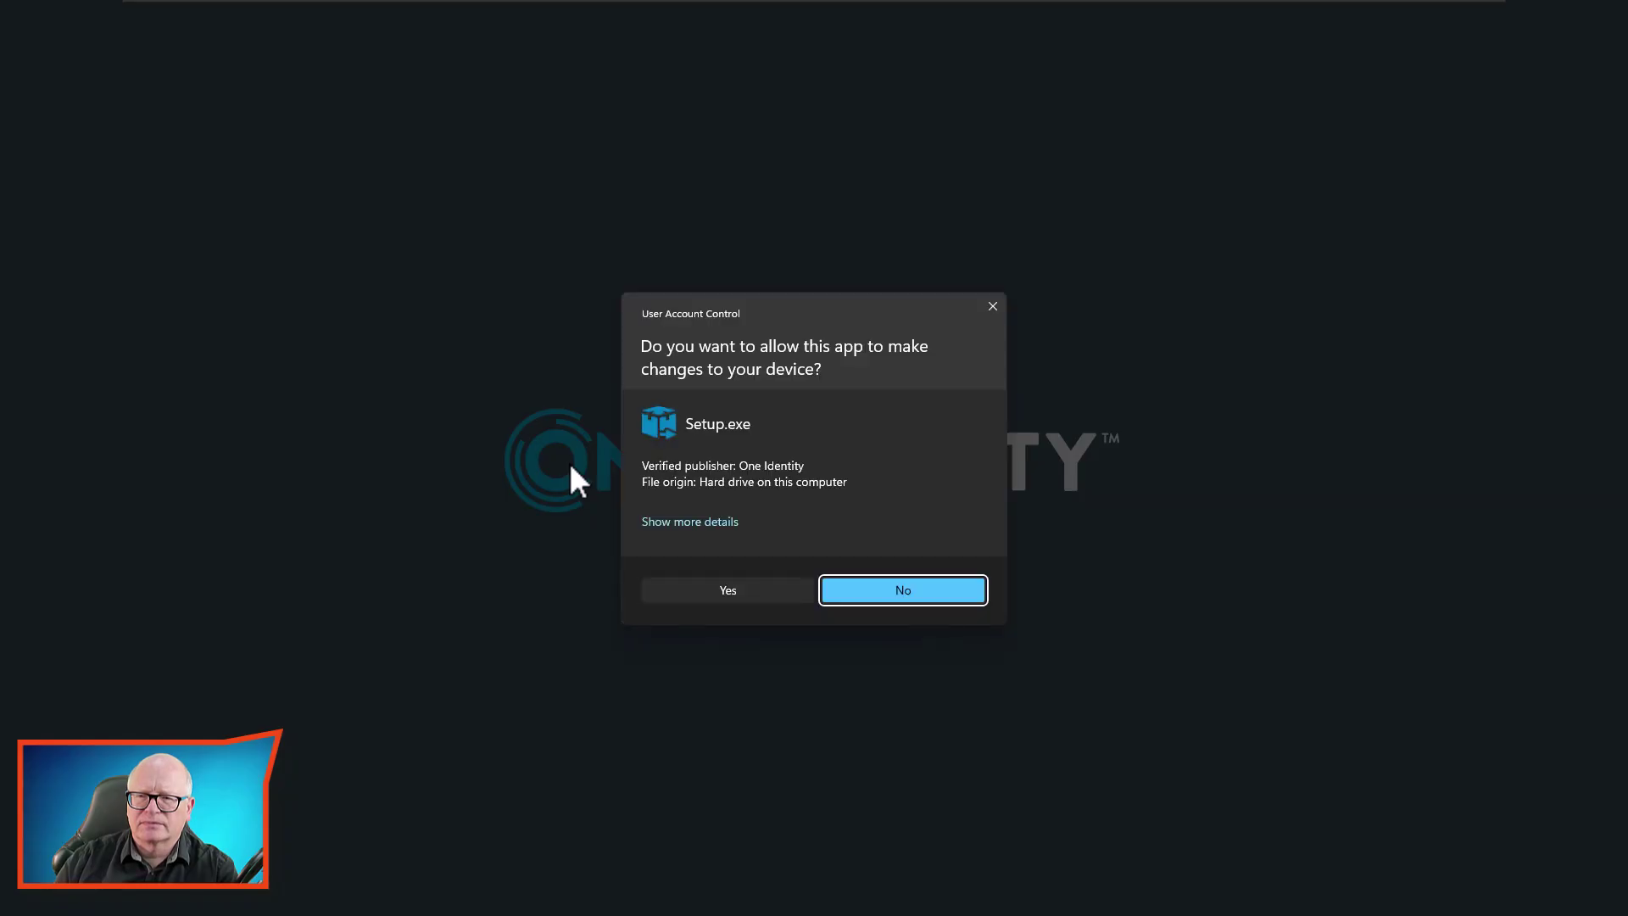
click(767, 589)
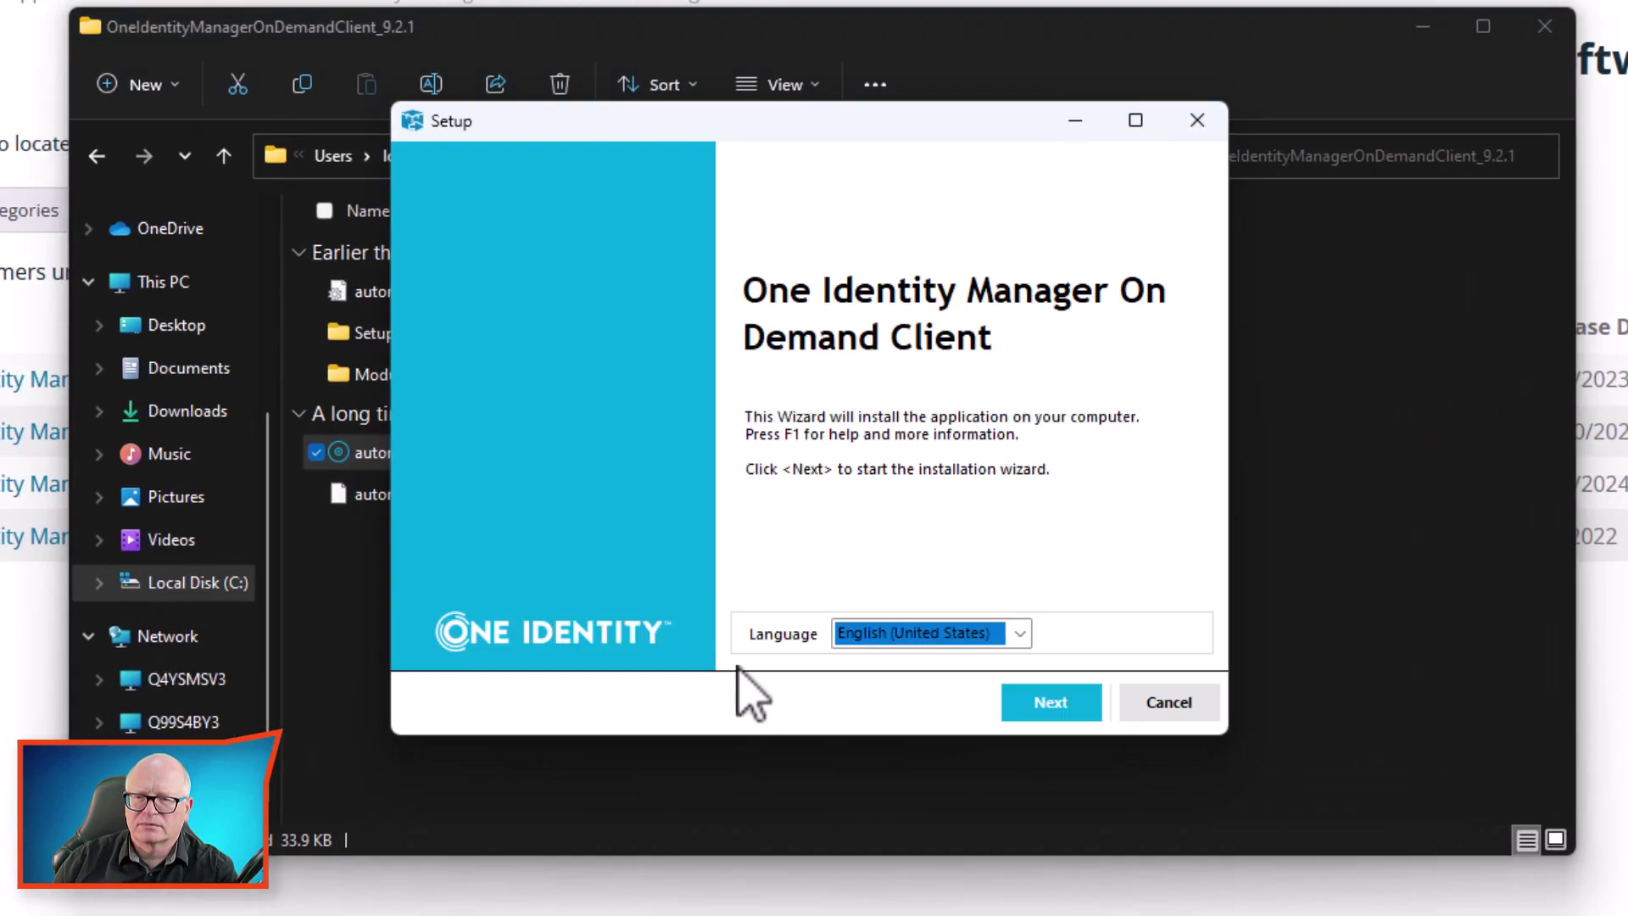
- Accept the license agreement in English setup and keep the installation folder C:\Program Files\One Identity\On Demand Client
click(1031, 712)
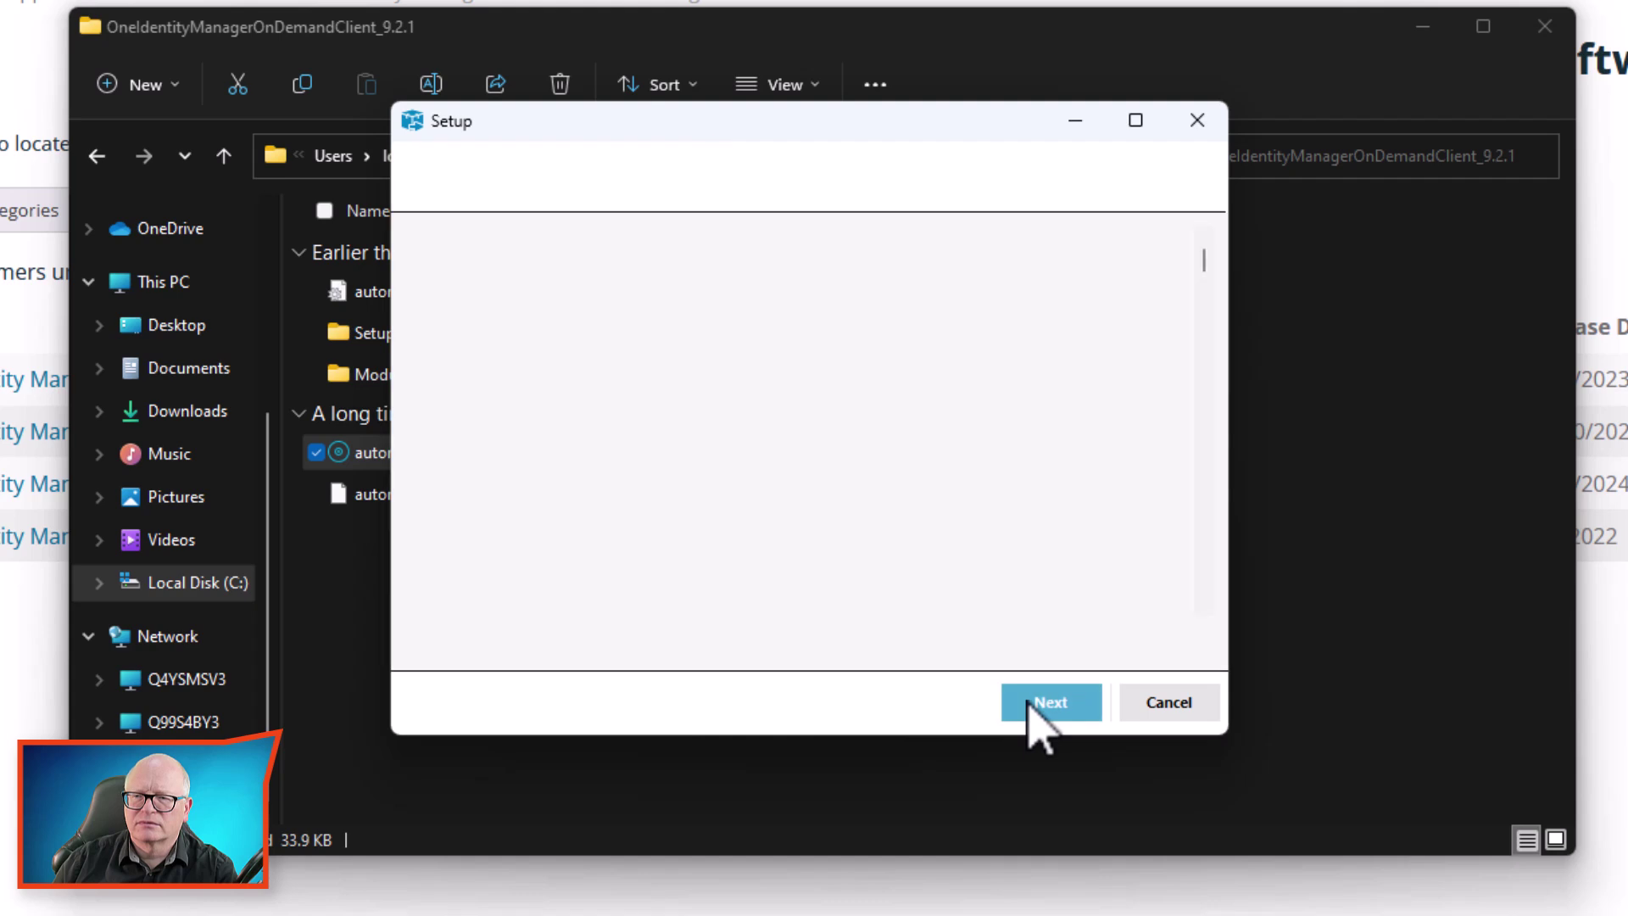
click(431, 649)
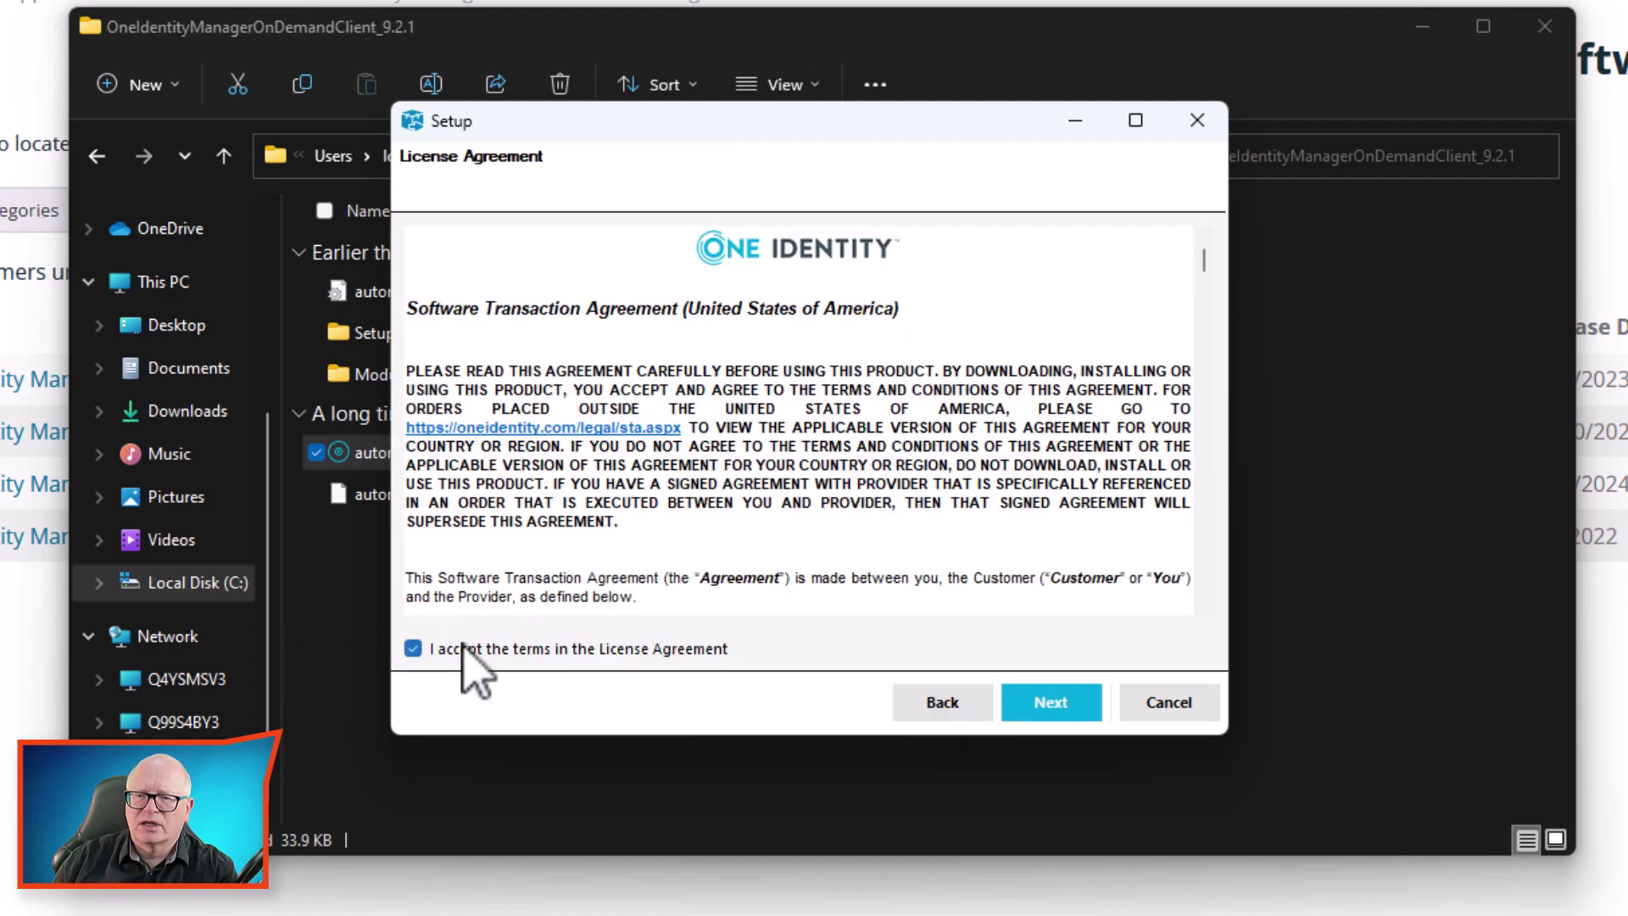
click(1070, 705)
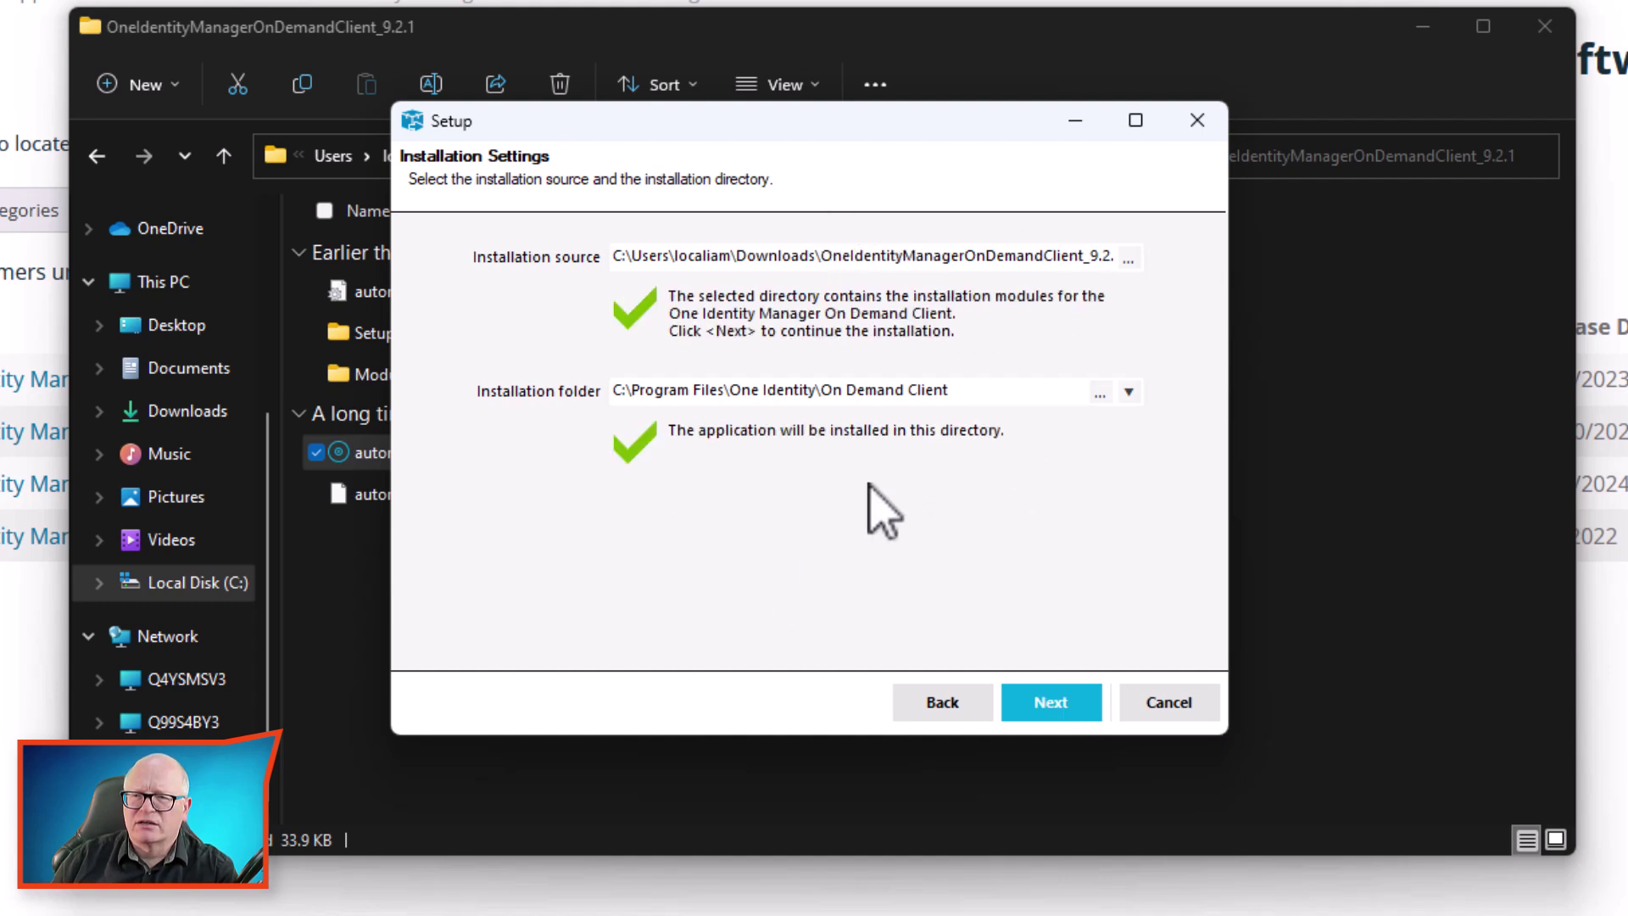
click(1067, 693)
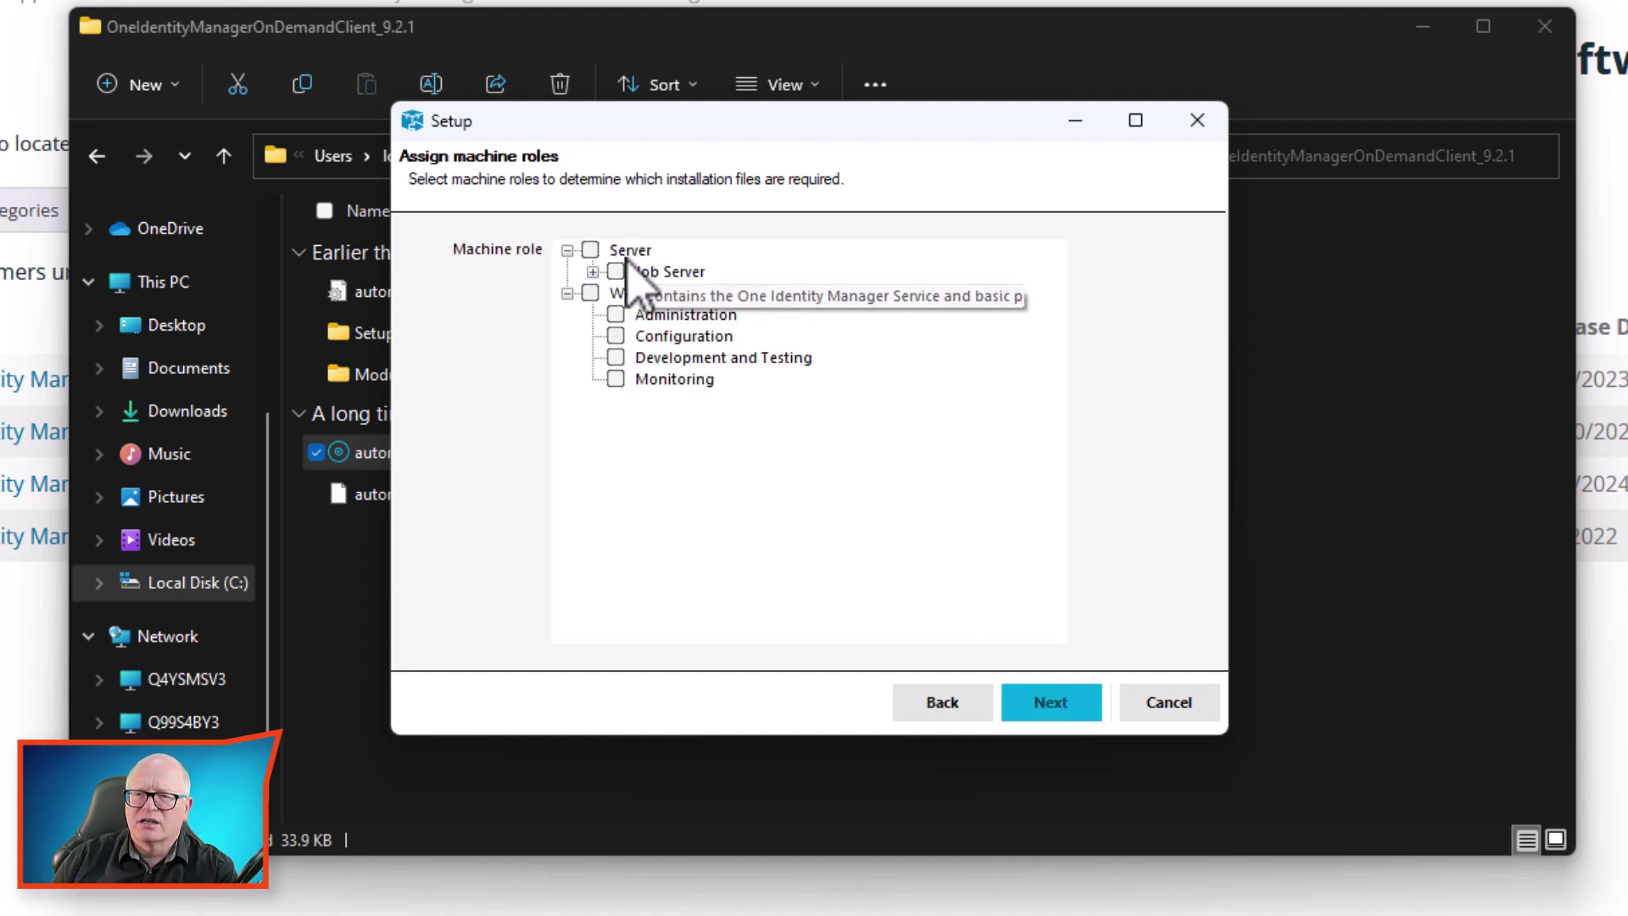
- Assign the Server machine role with all Job Server roles and install the On Demand Client
click(591, 249)
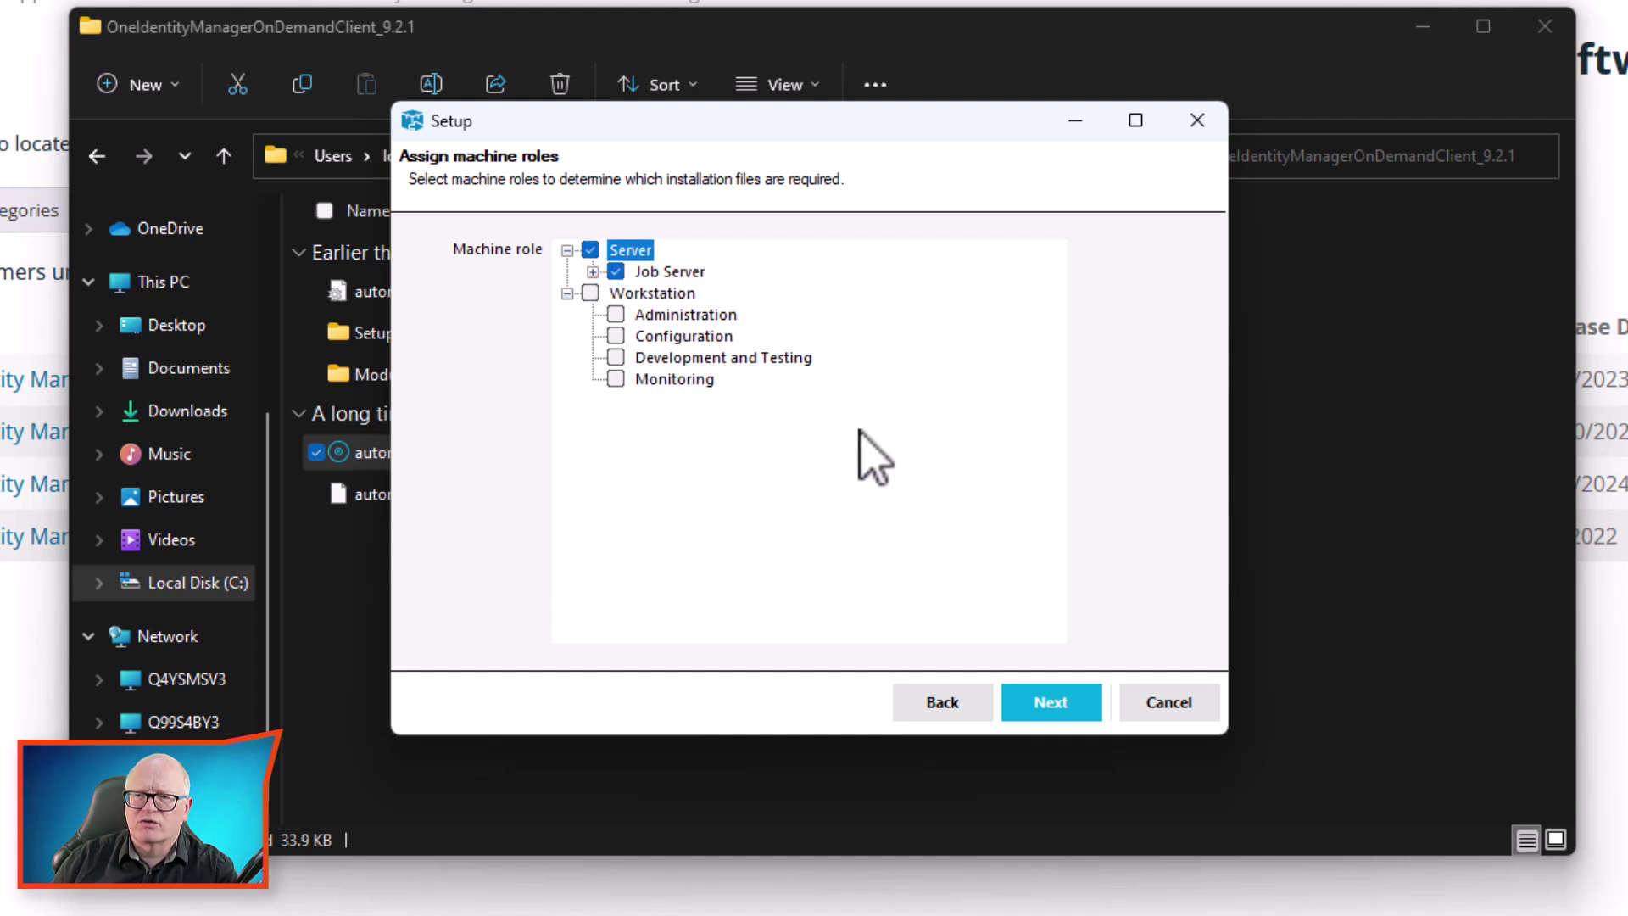
click(590, 293)
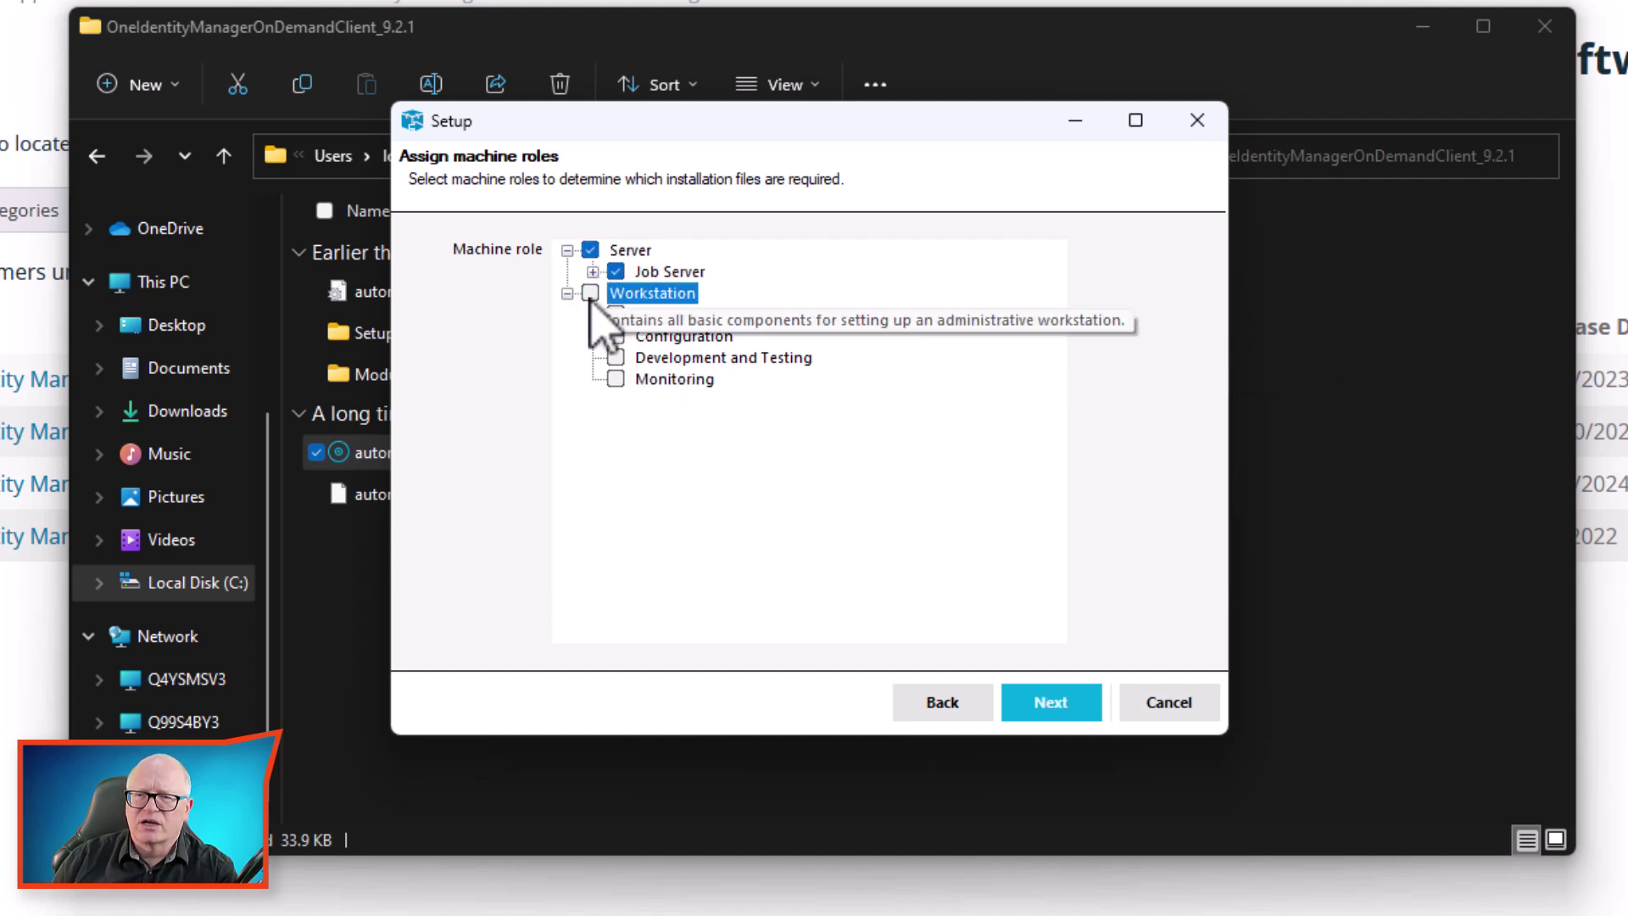
click(592, 271)
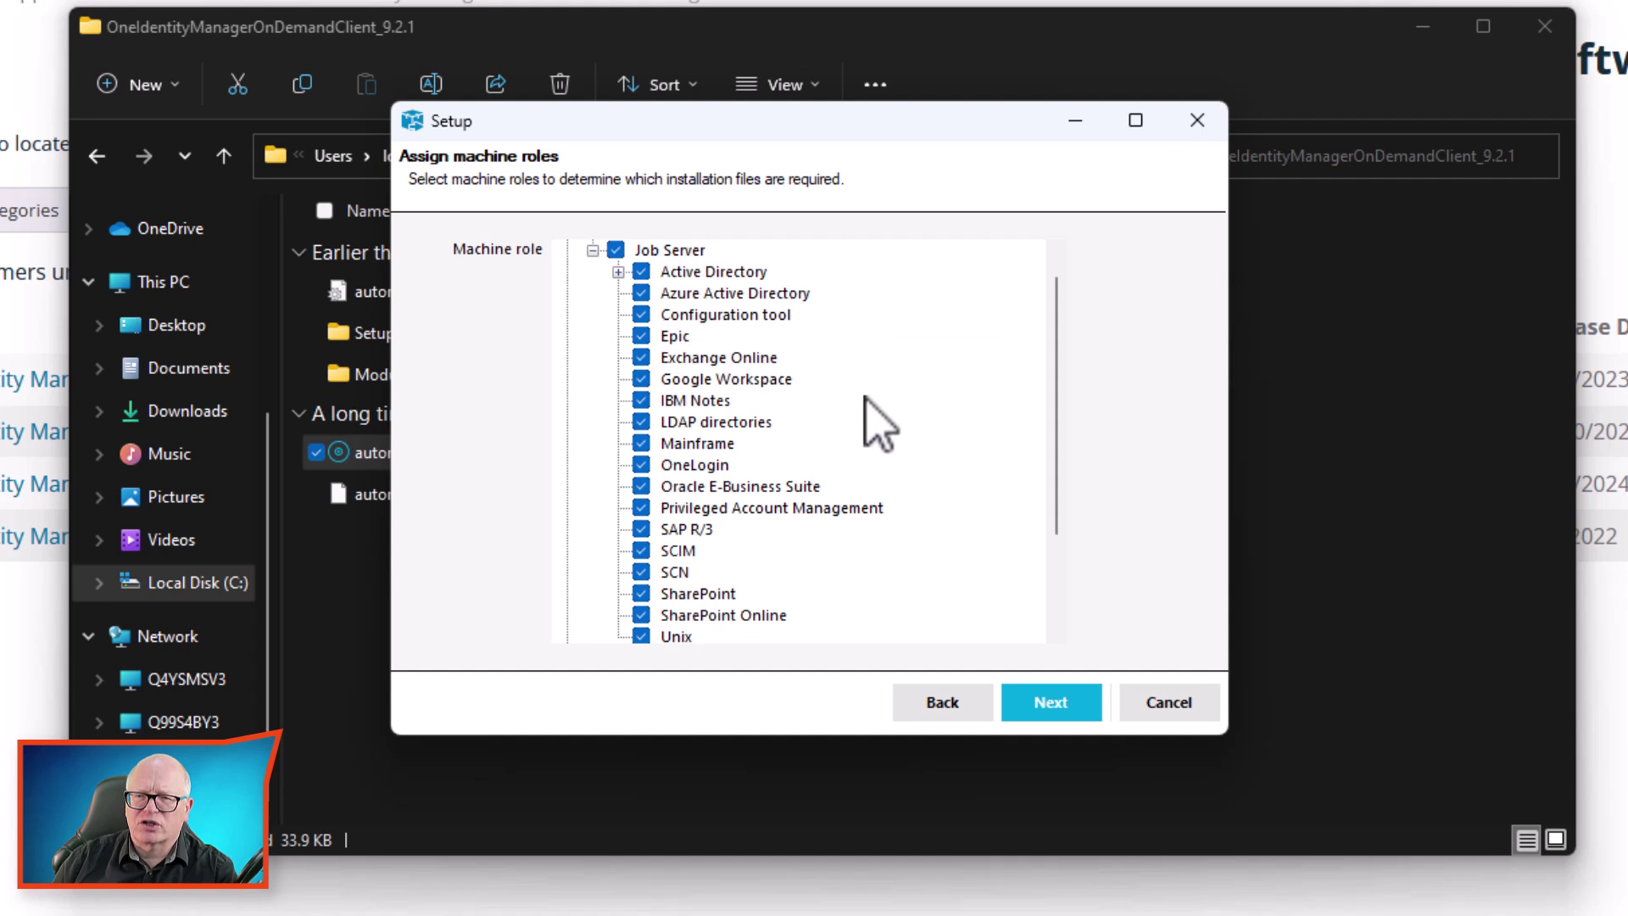
click(1067, 704)
click(1075, 704)
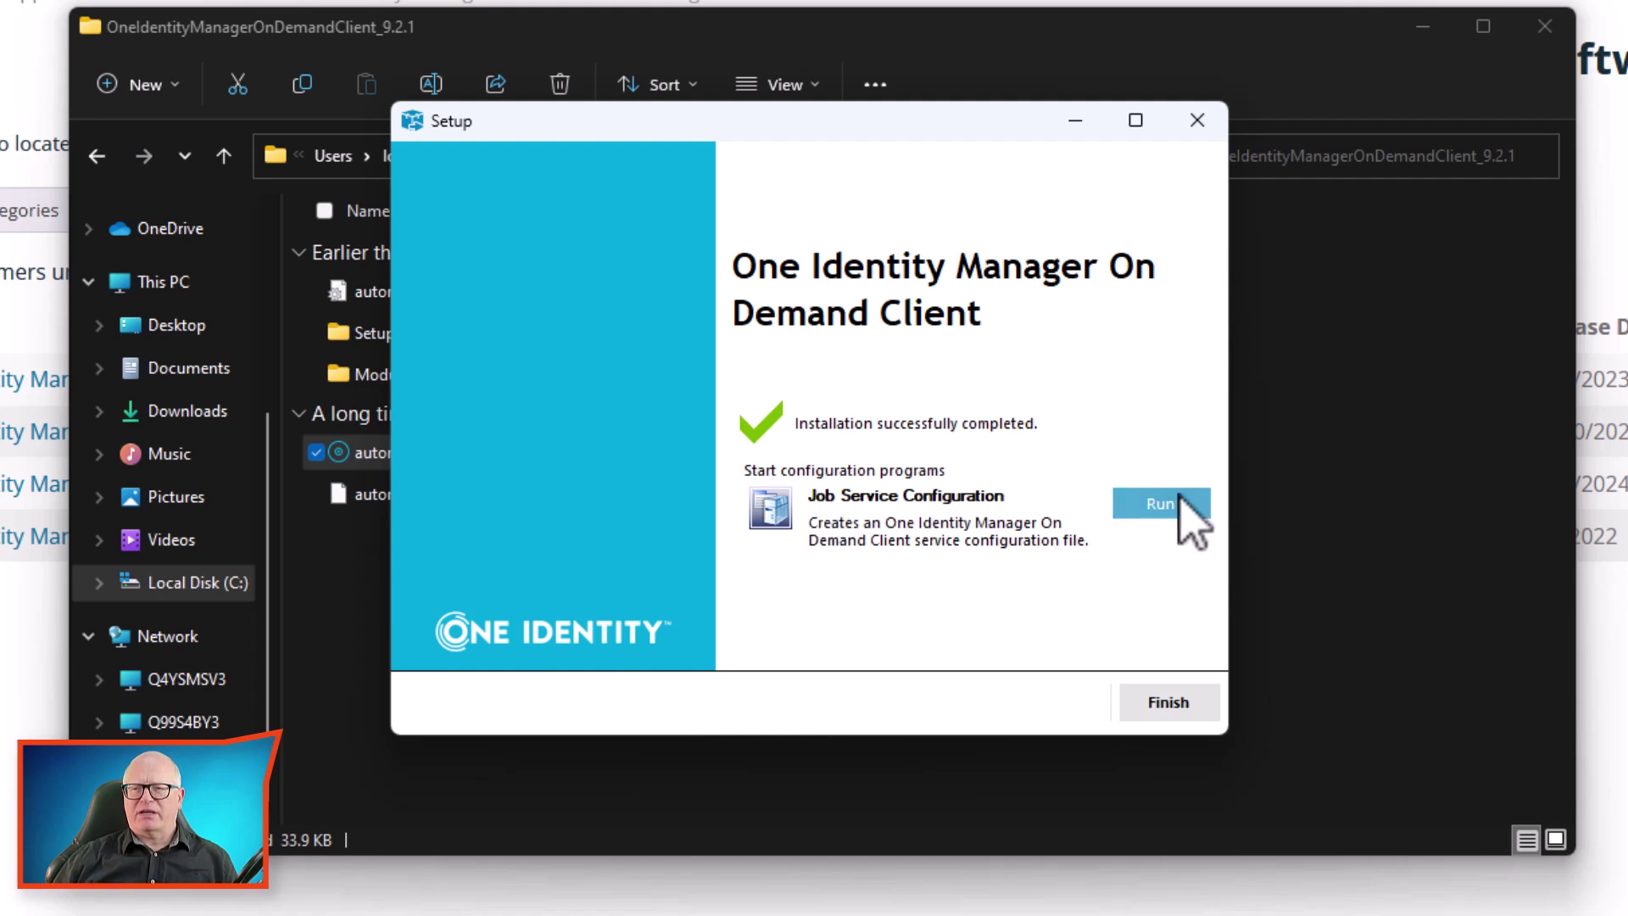
- Finish the completed On Demand Client setup and close the File Explorer window showing the Downloads folder
click(1169, 704)
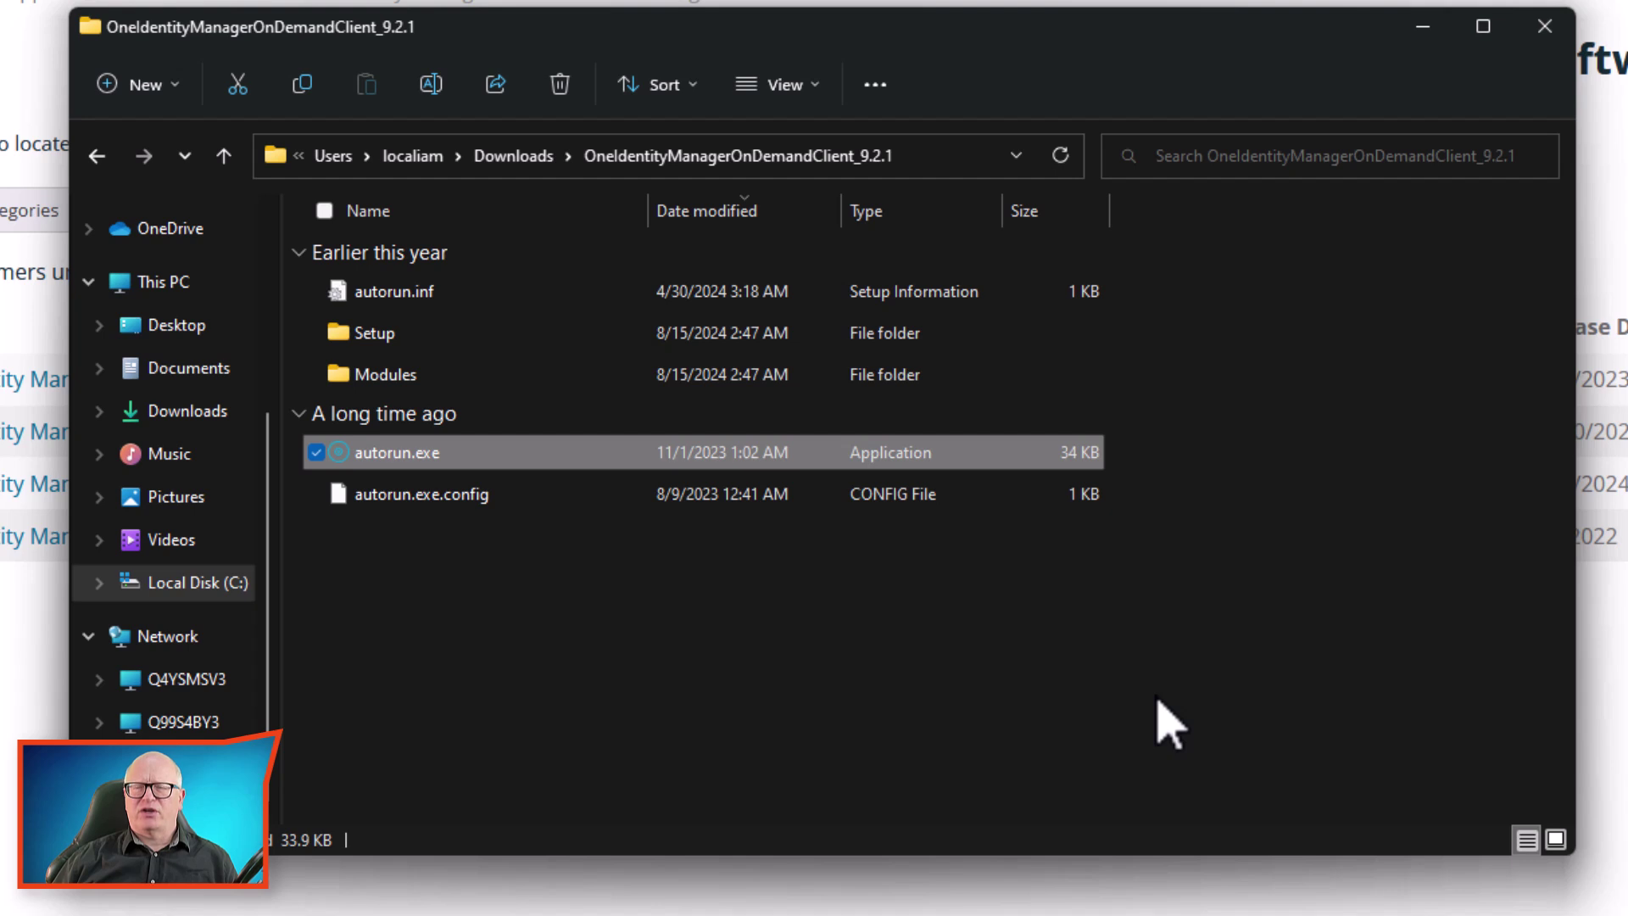
click(514, 169)
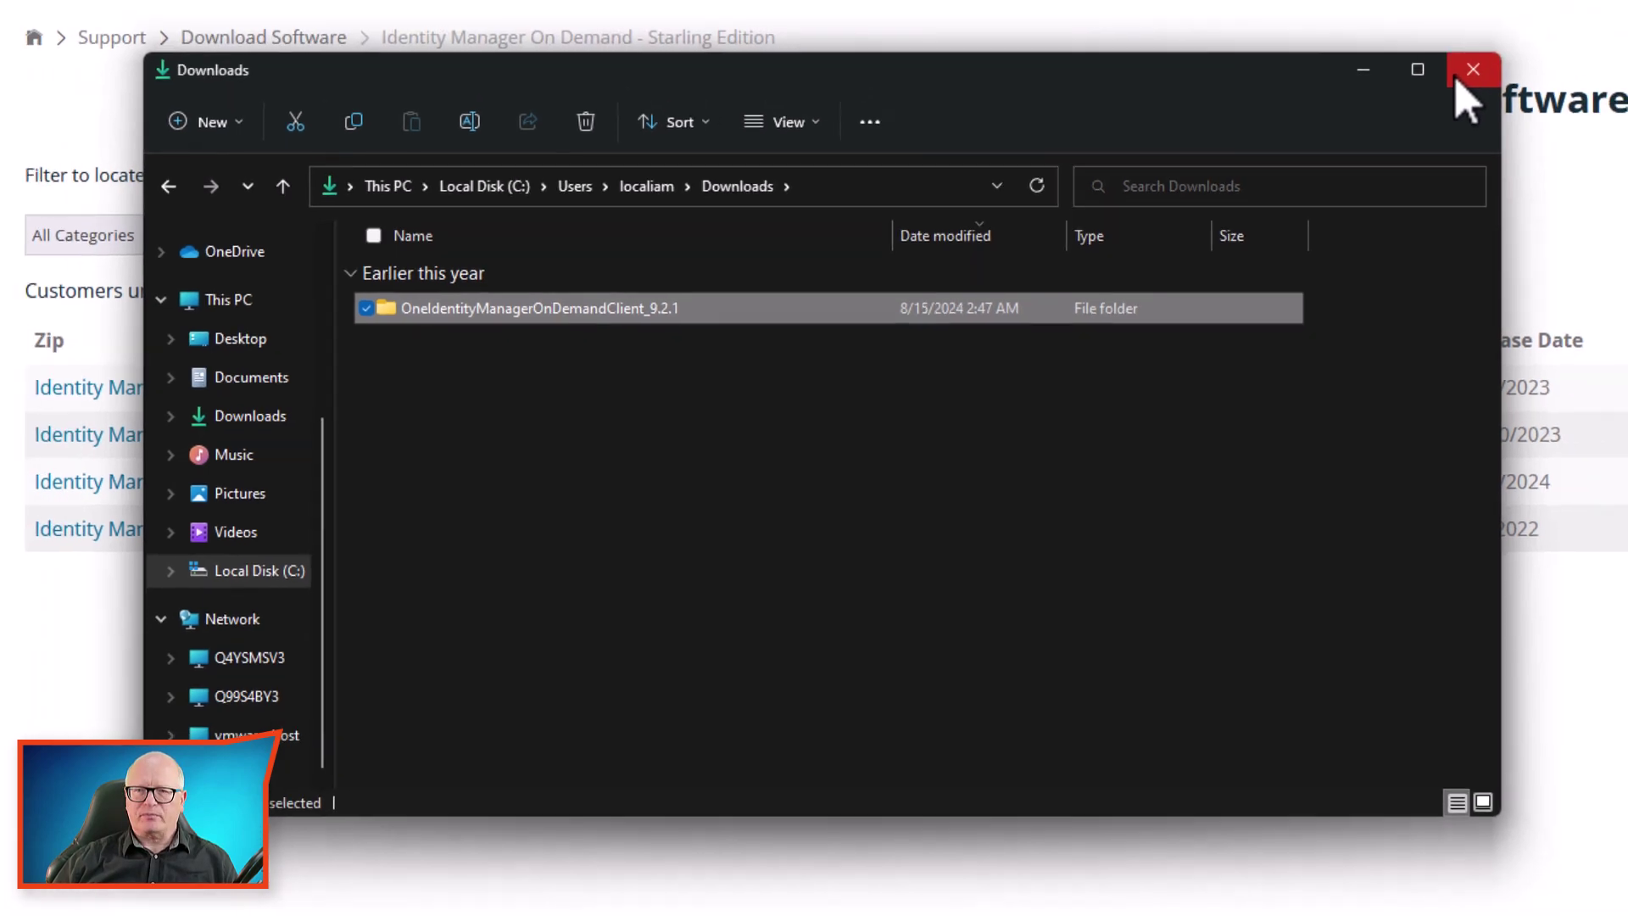
click(1526, 37)
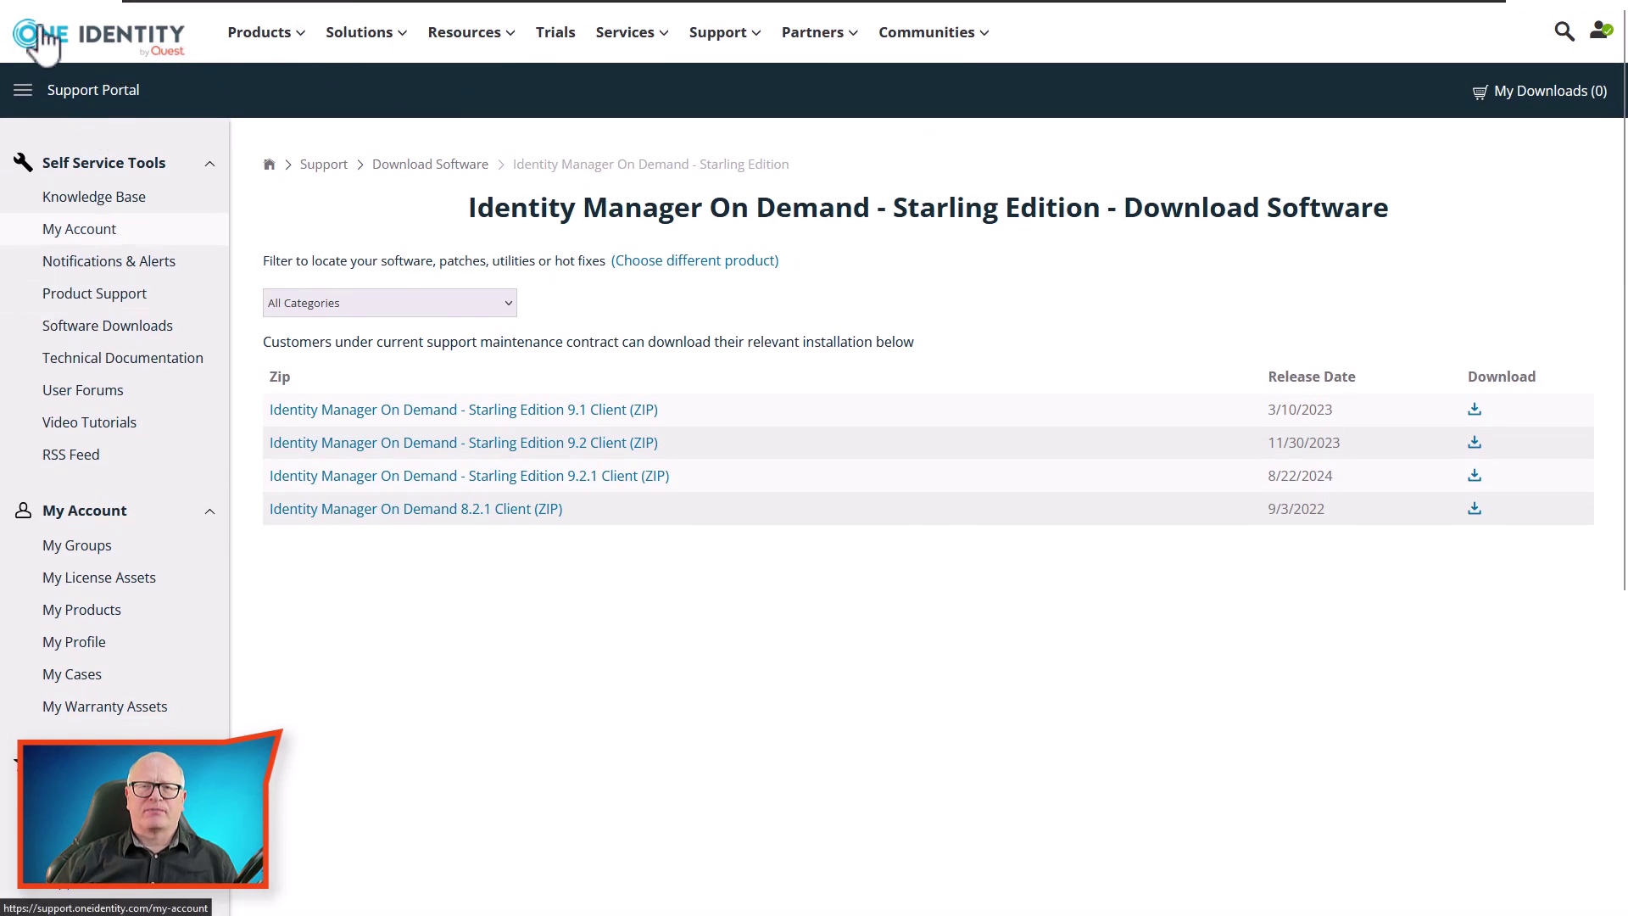
- Review the Quick Start Guide's introduction, architecture overview and instructions for starting a subscription
mouse_move(85, 72)
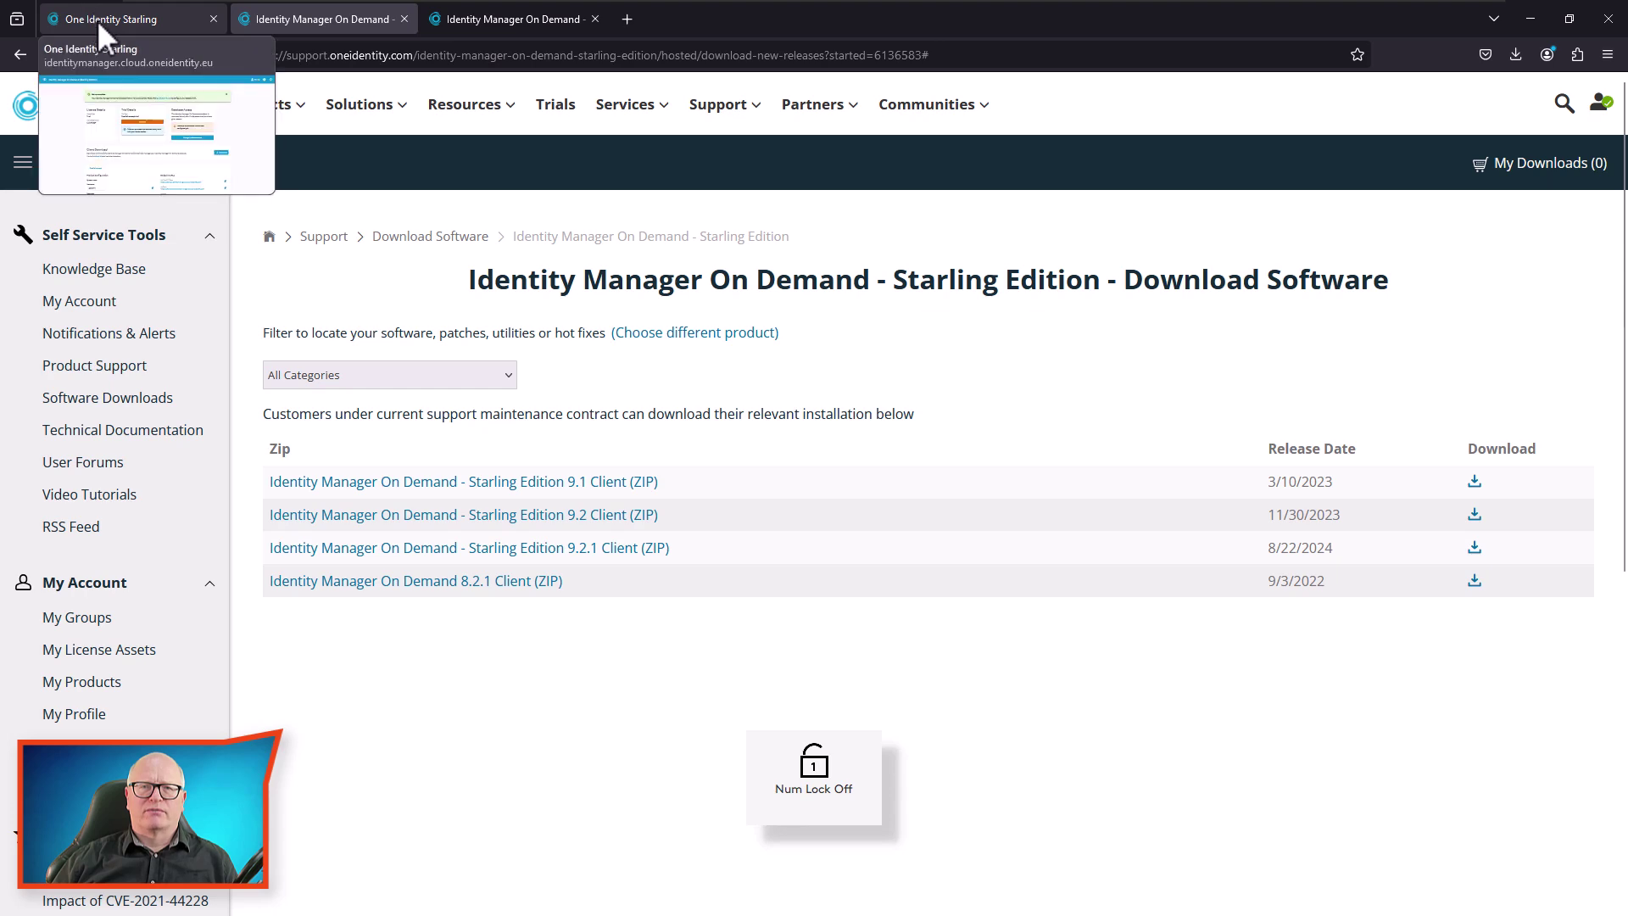
click(96, 18)
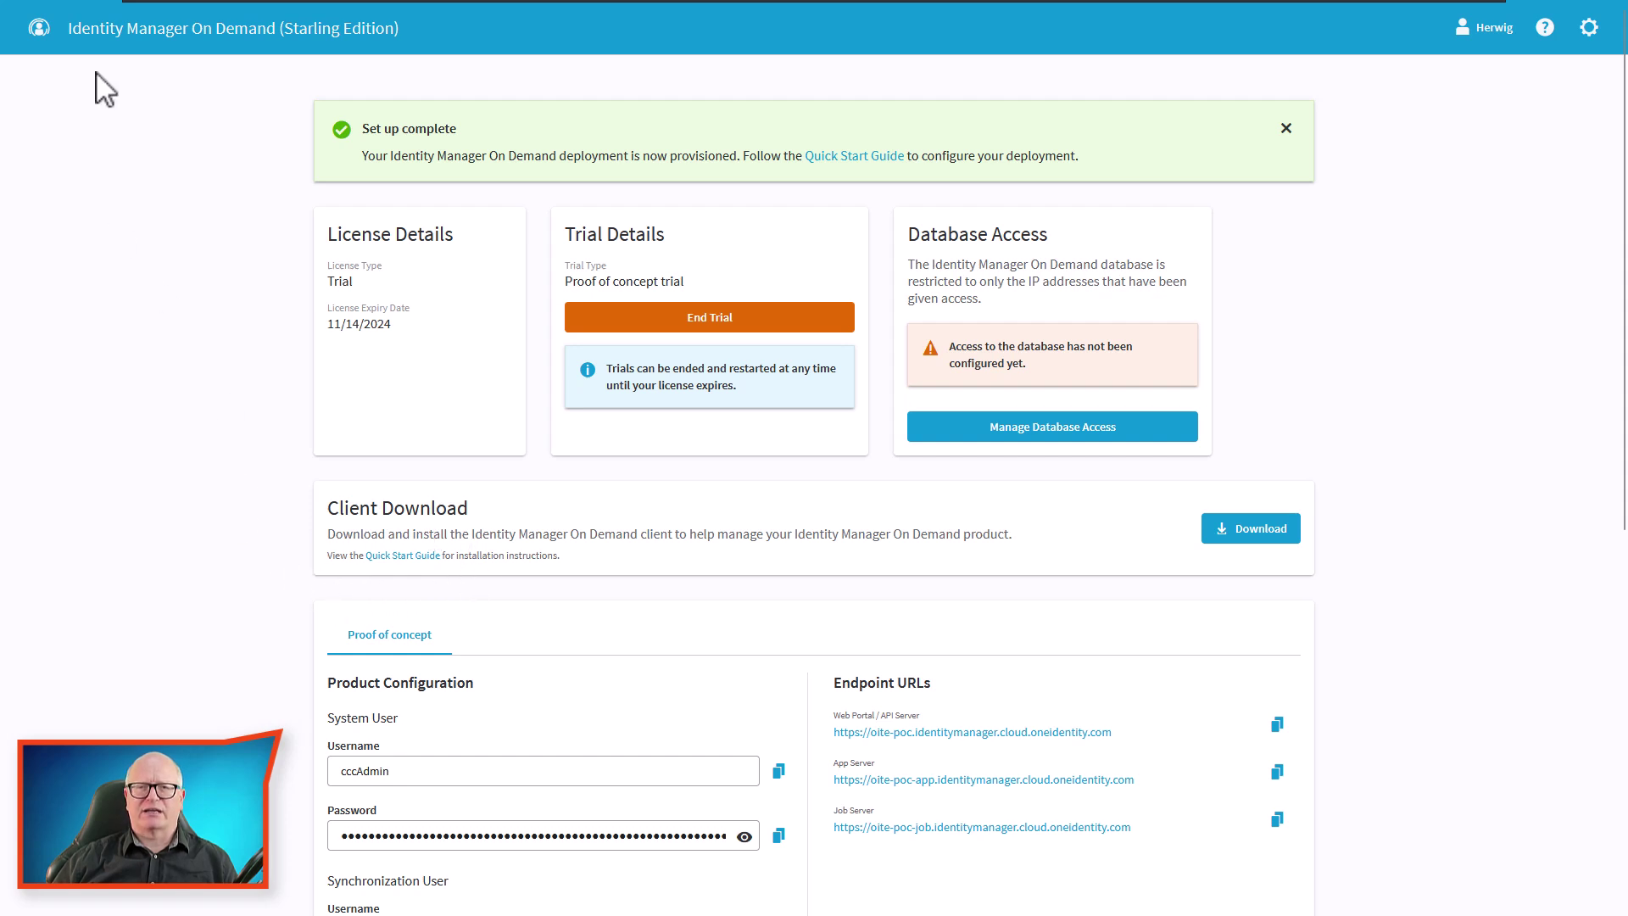
mouse_move(83, 2)
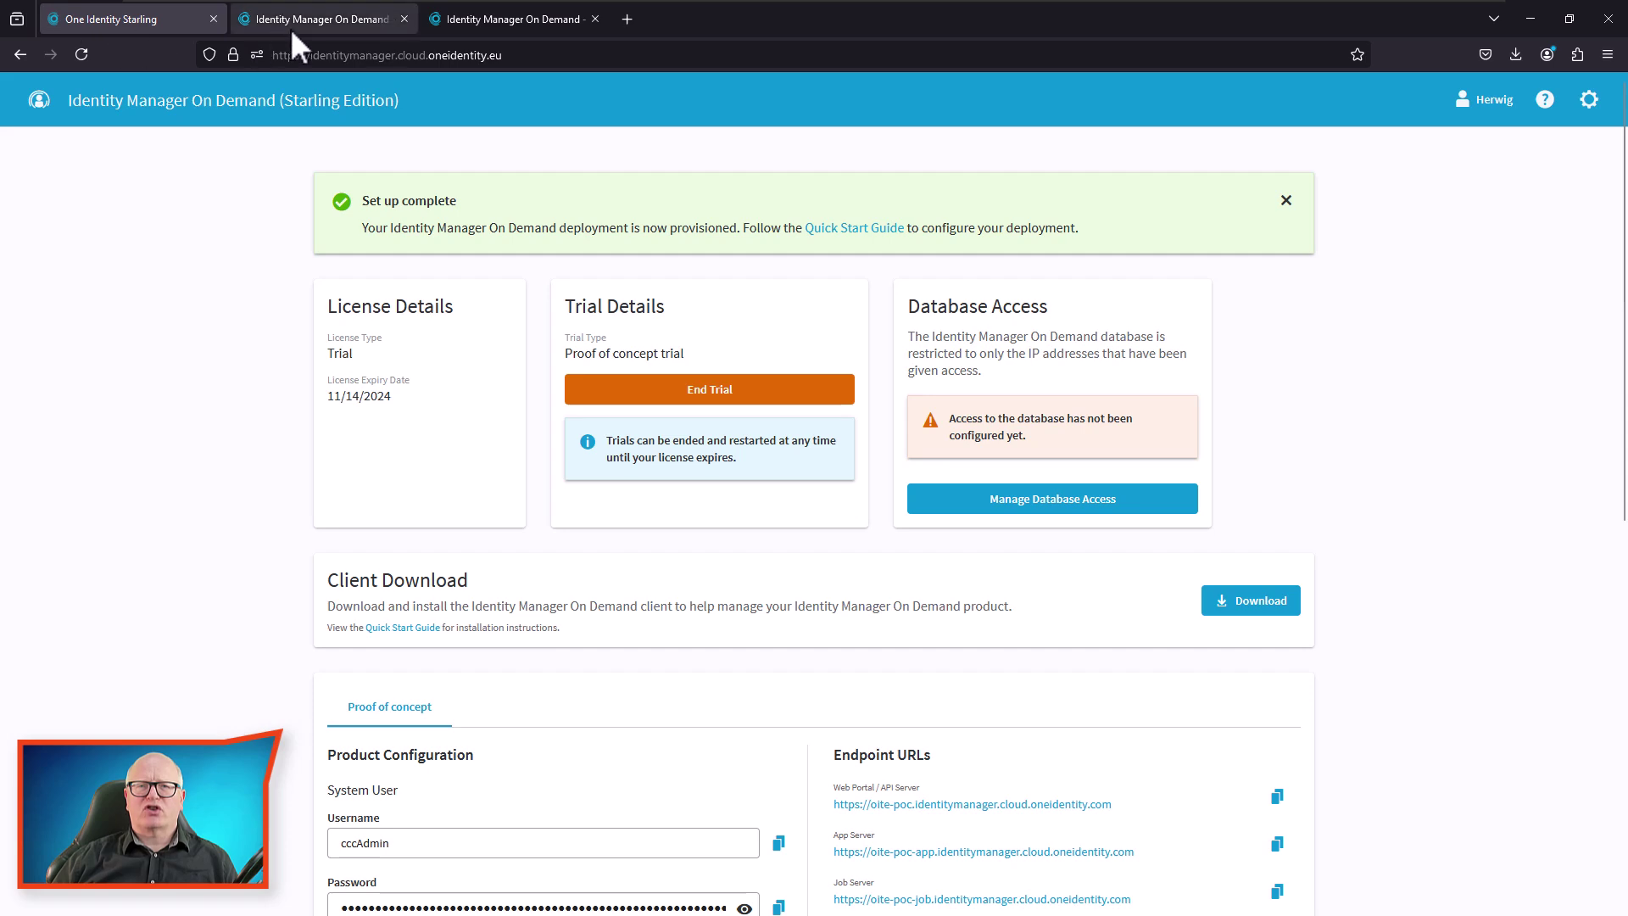
click(509, 18)
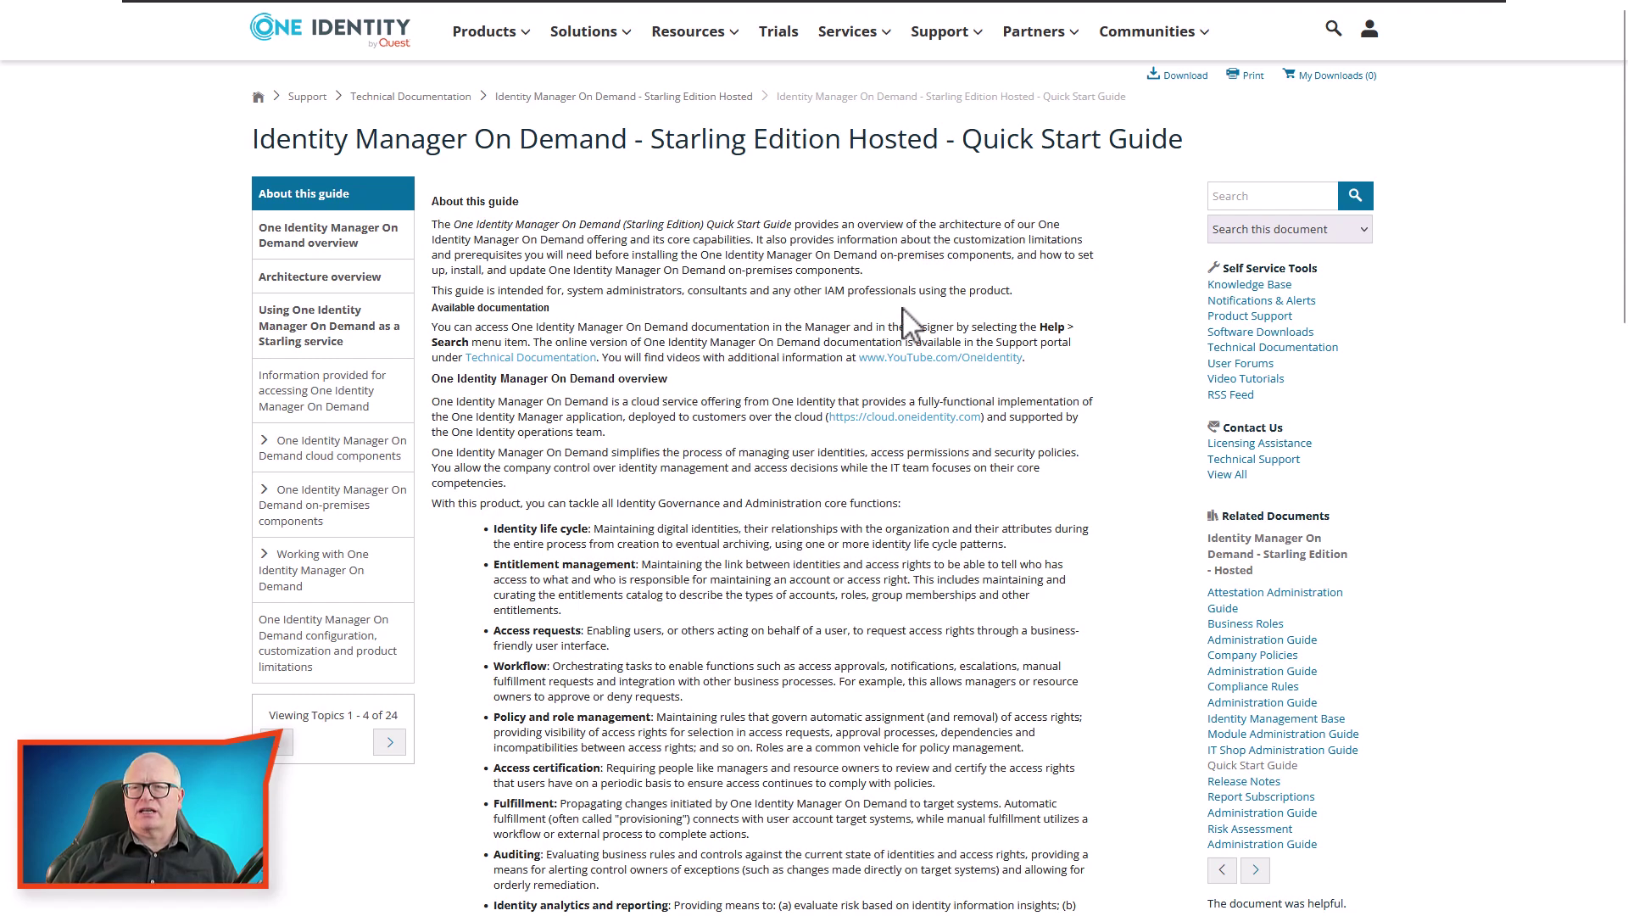
scroll(907, 322, down, 7)
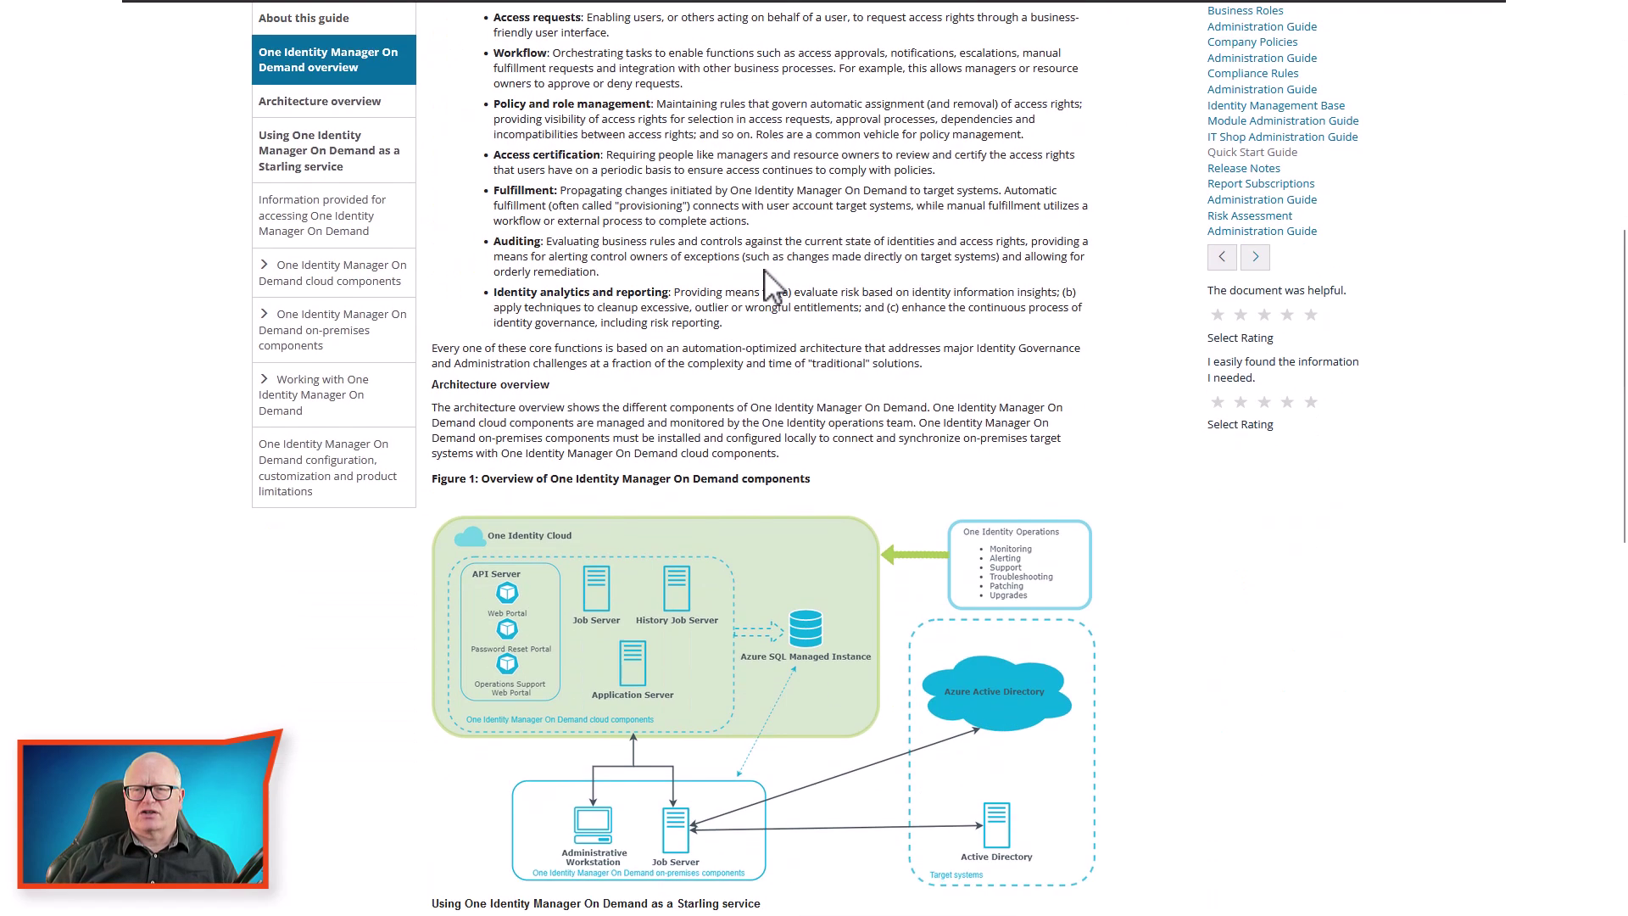
scroll(772, 284, down, 4)
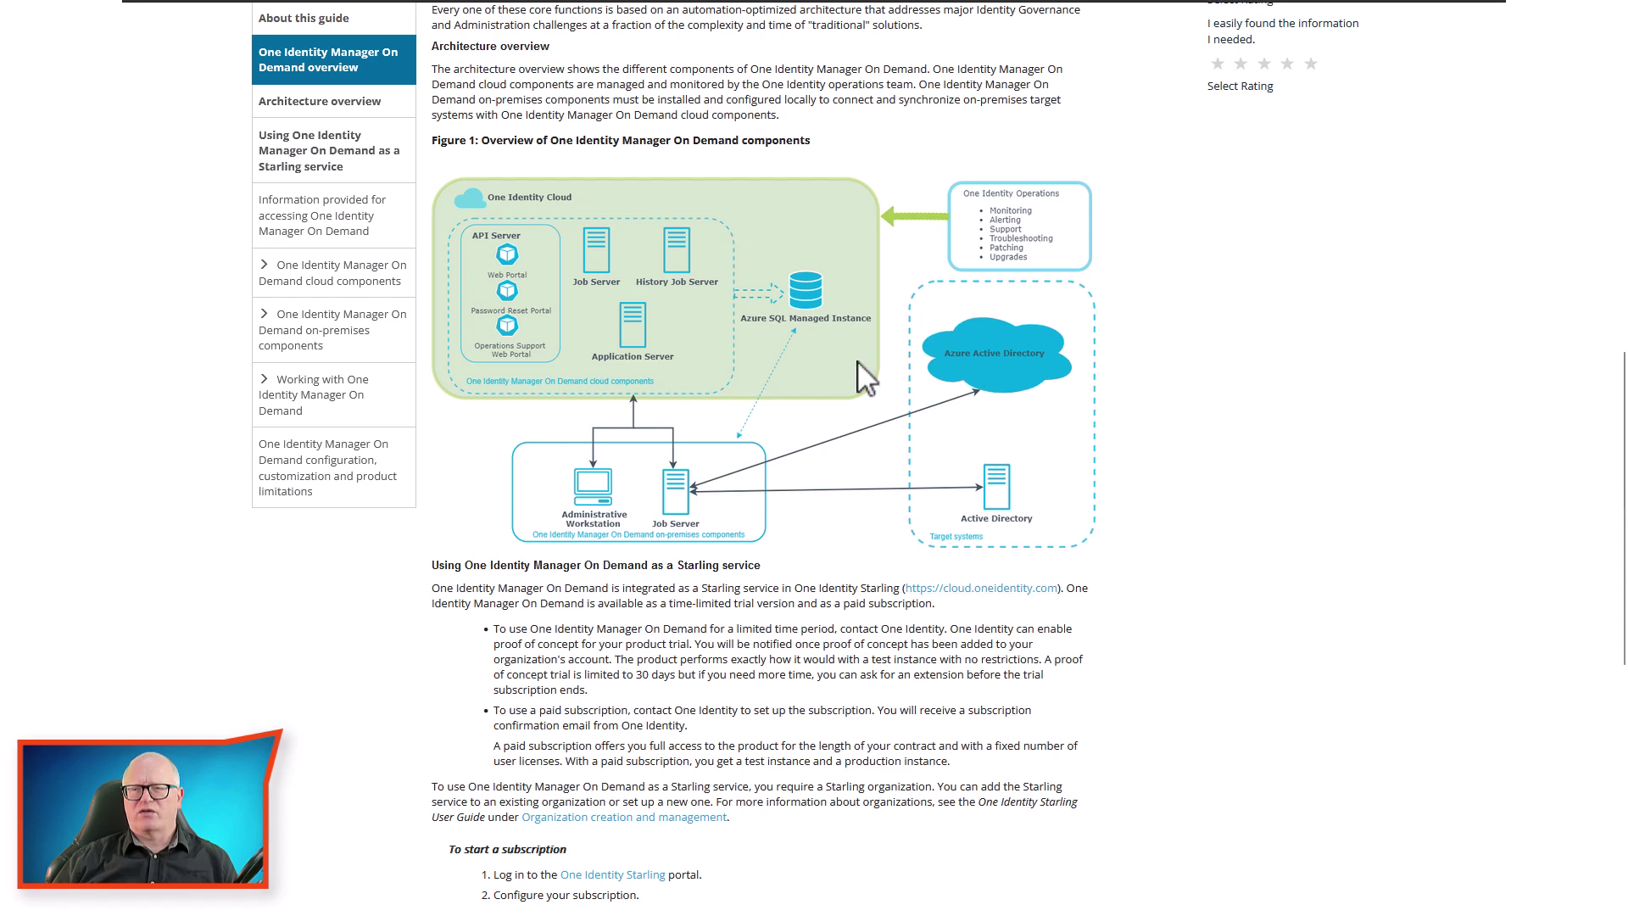
scroll(856, 373, down, 4)
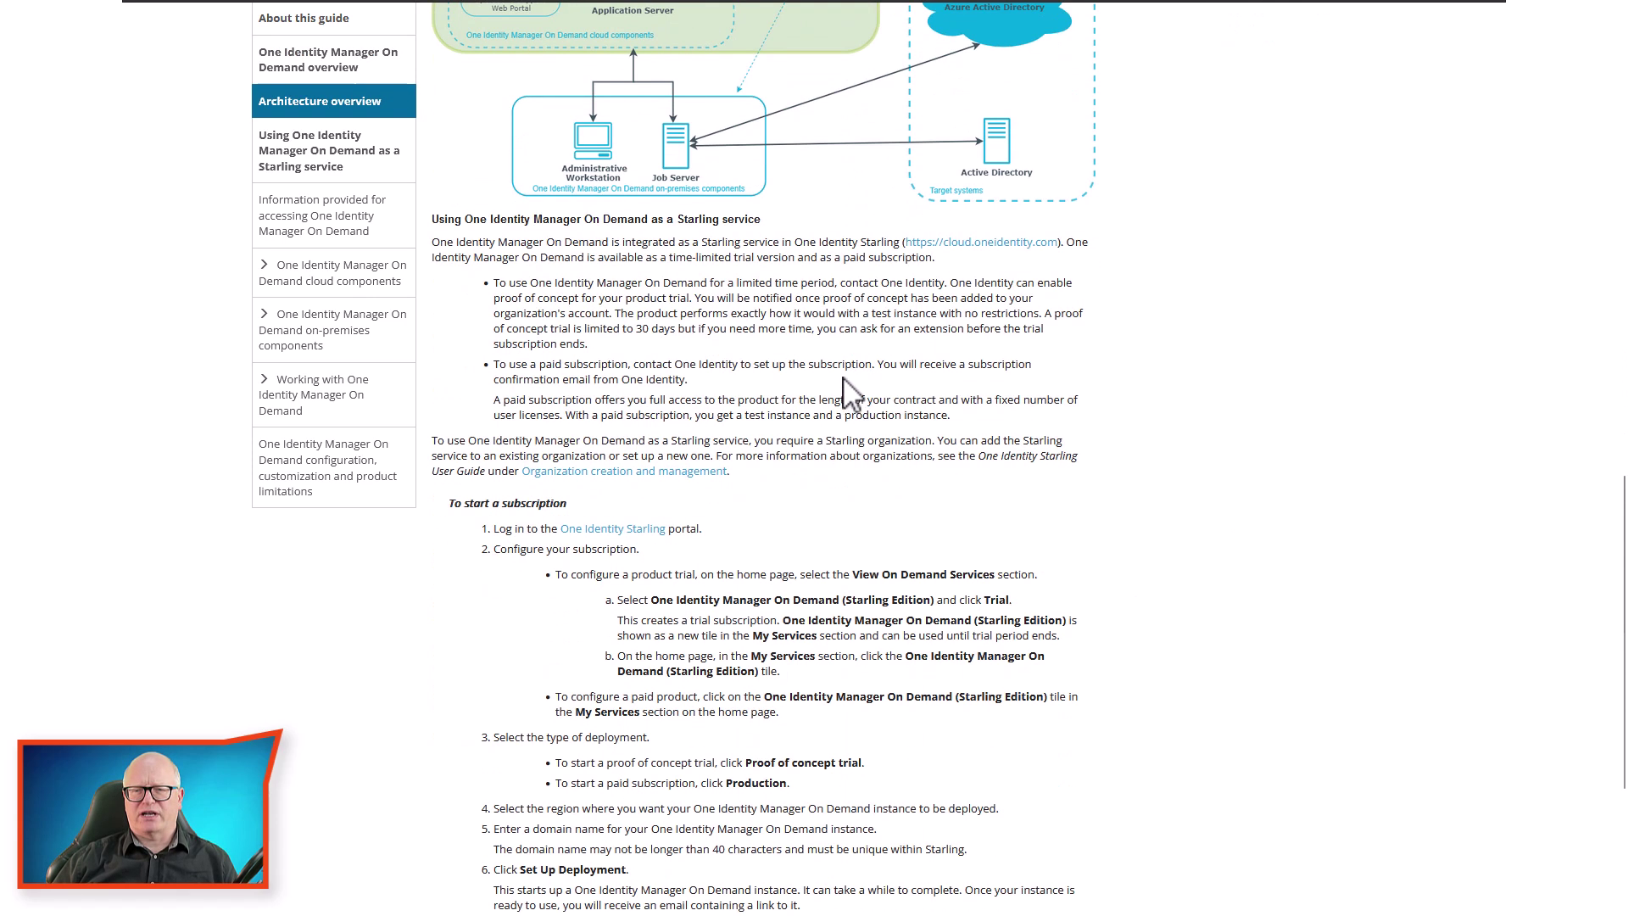
scroll(848, 392, down, 4)
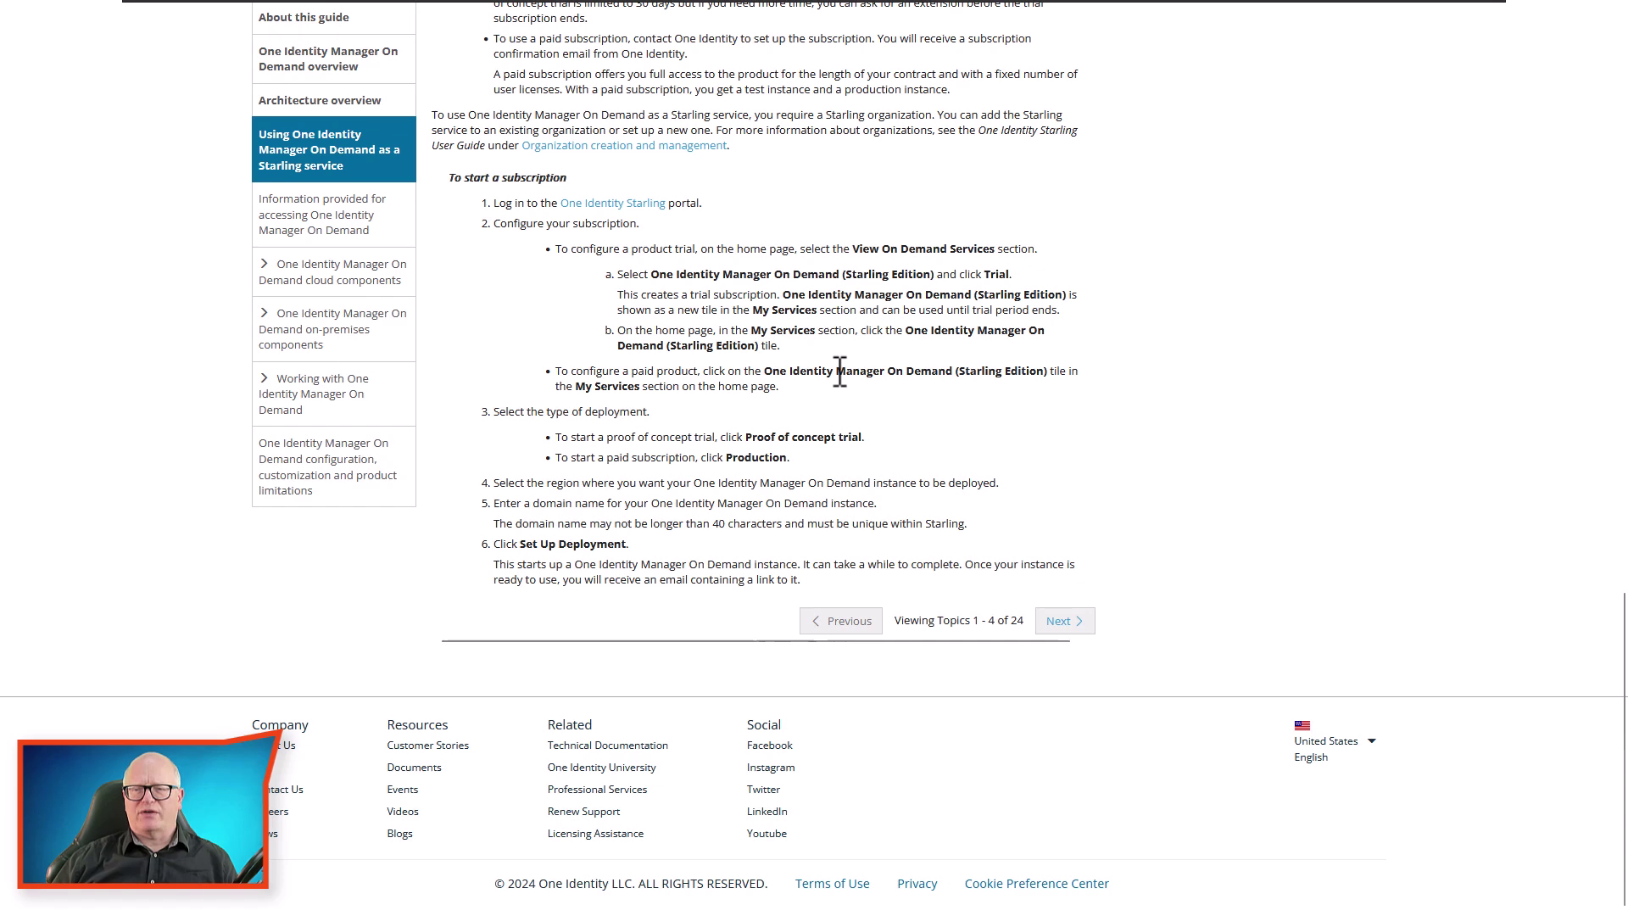
scroll(840, 371, up, 3)
scroll(835, 501, up, 12)
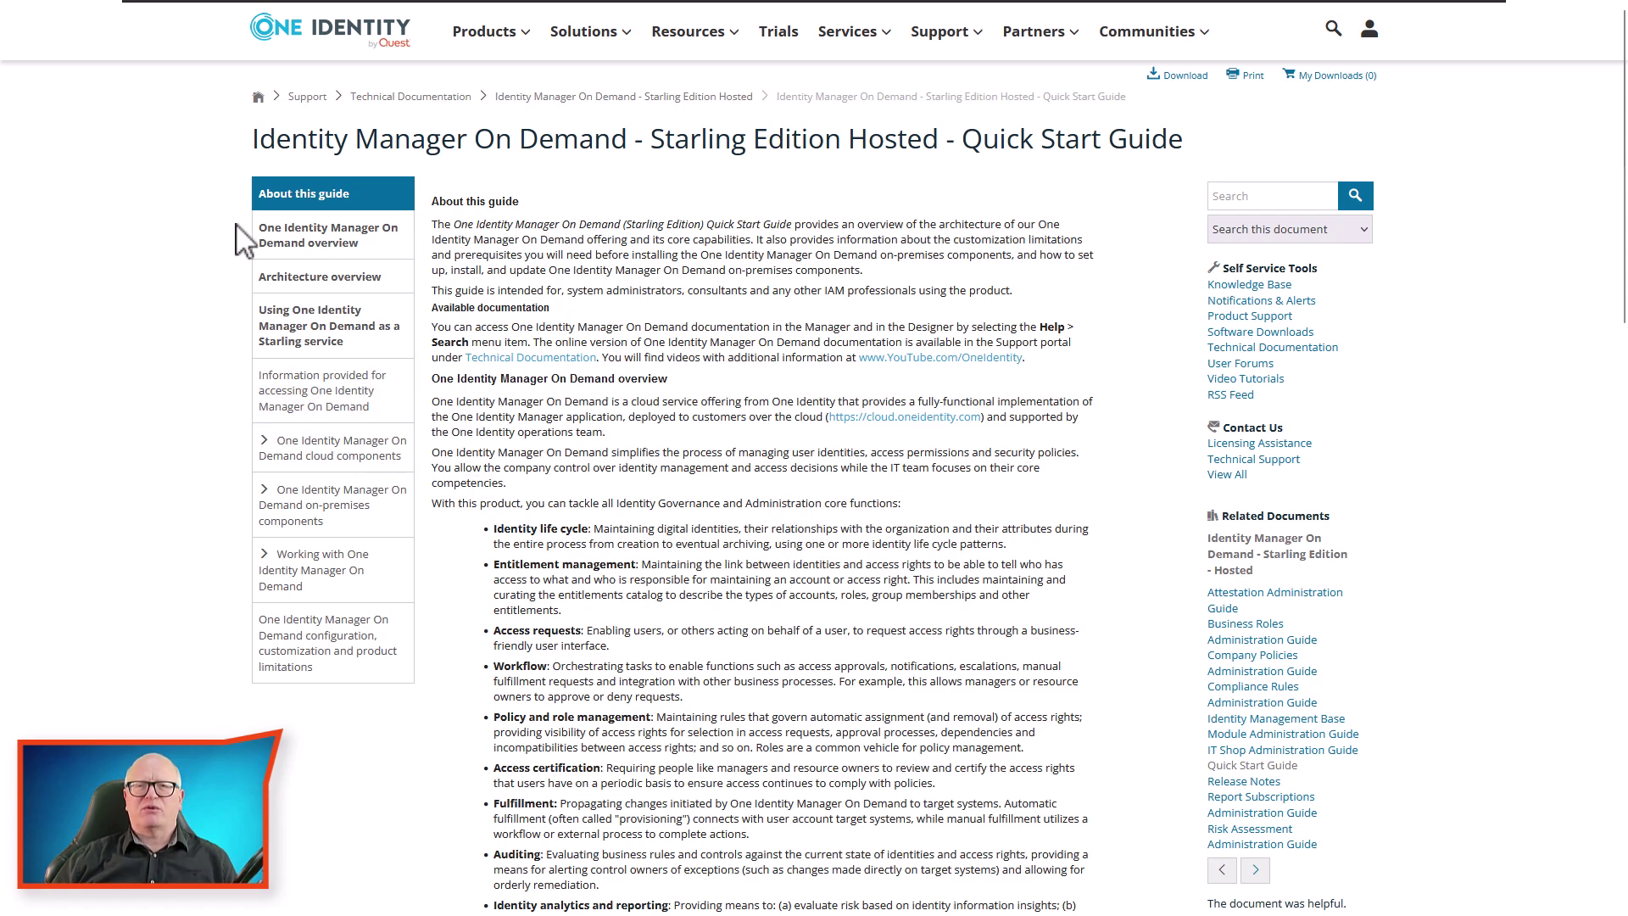
- Return to the One Identity Starling deployment page and copy the App Server endpoint URL
mouse_move(119, 17)
key(Num_Lock)
click(118, 17)
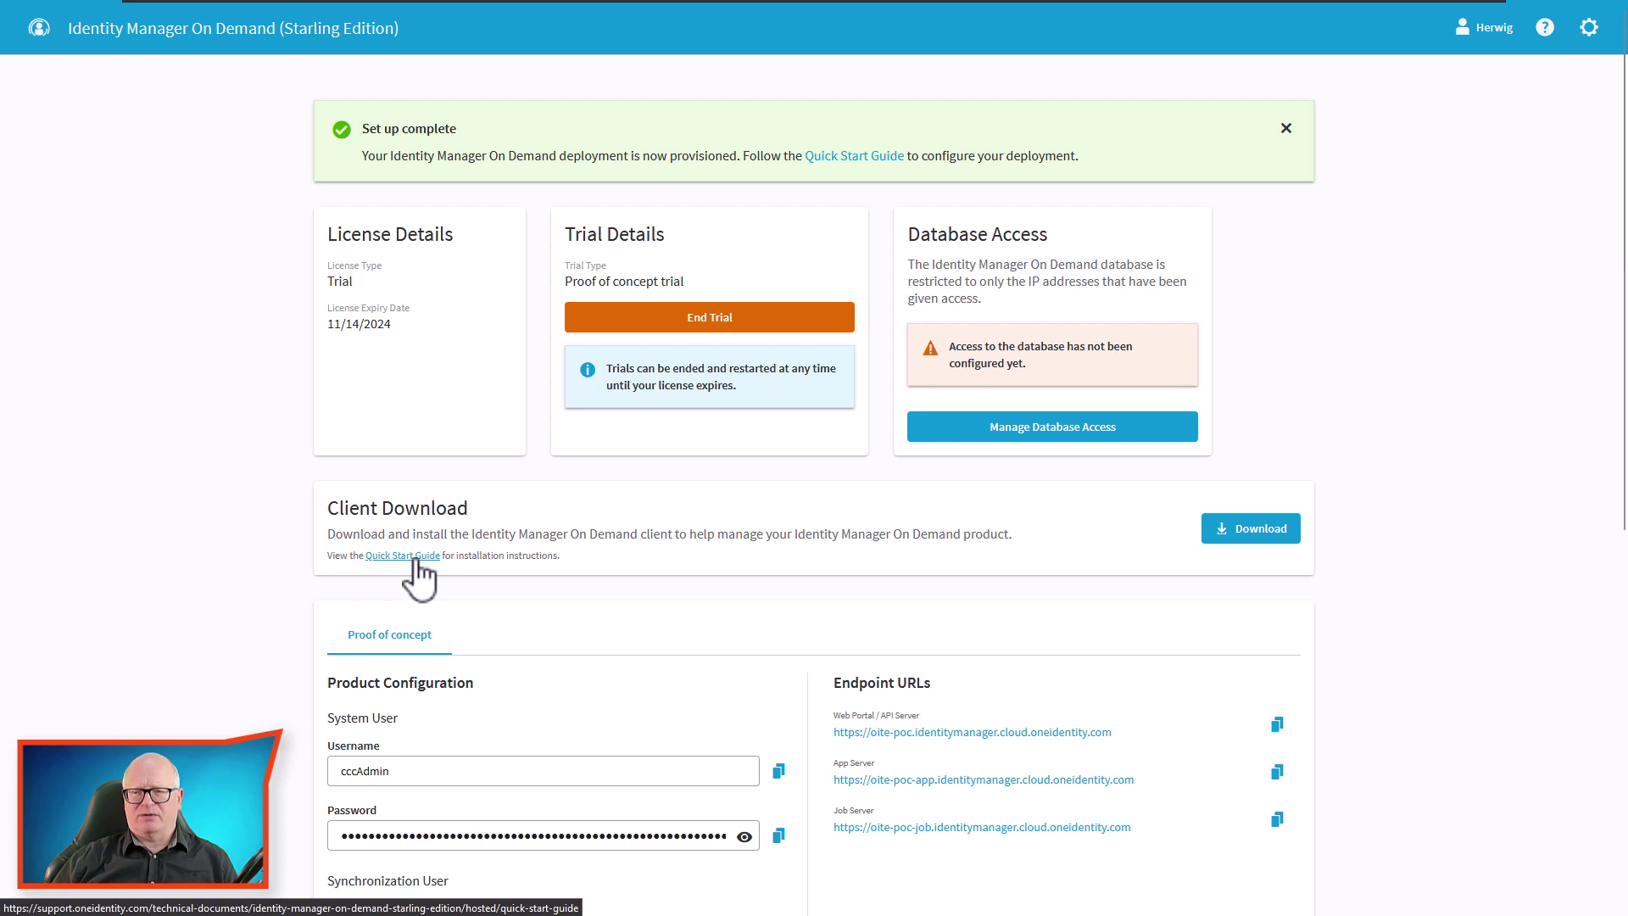
scroll(492, 634, down, 5)
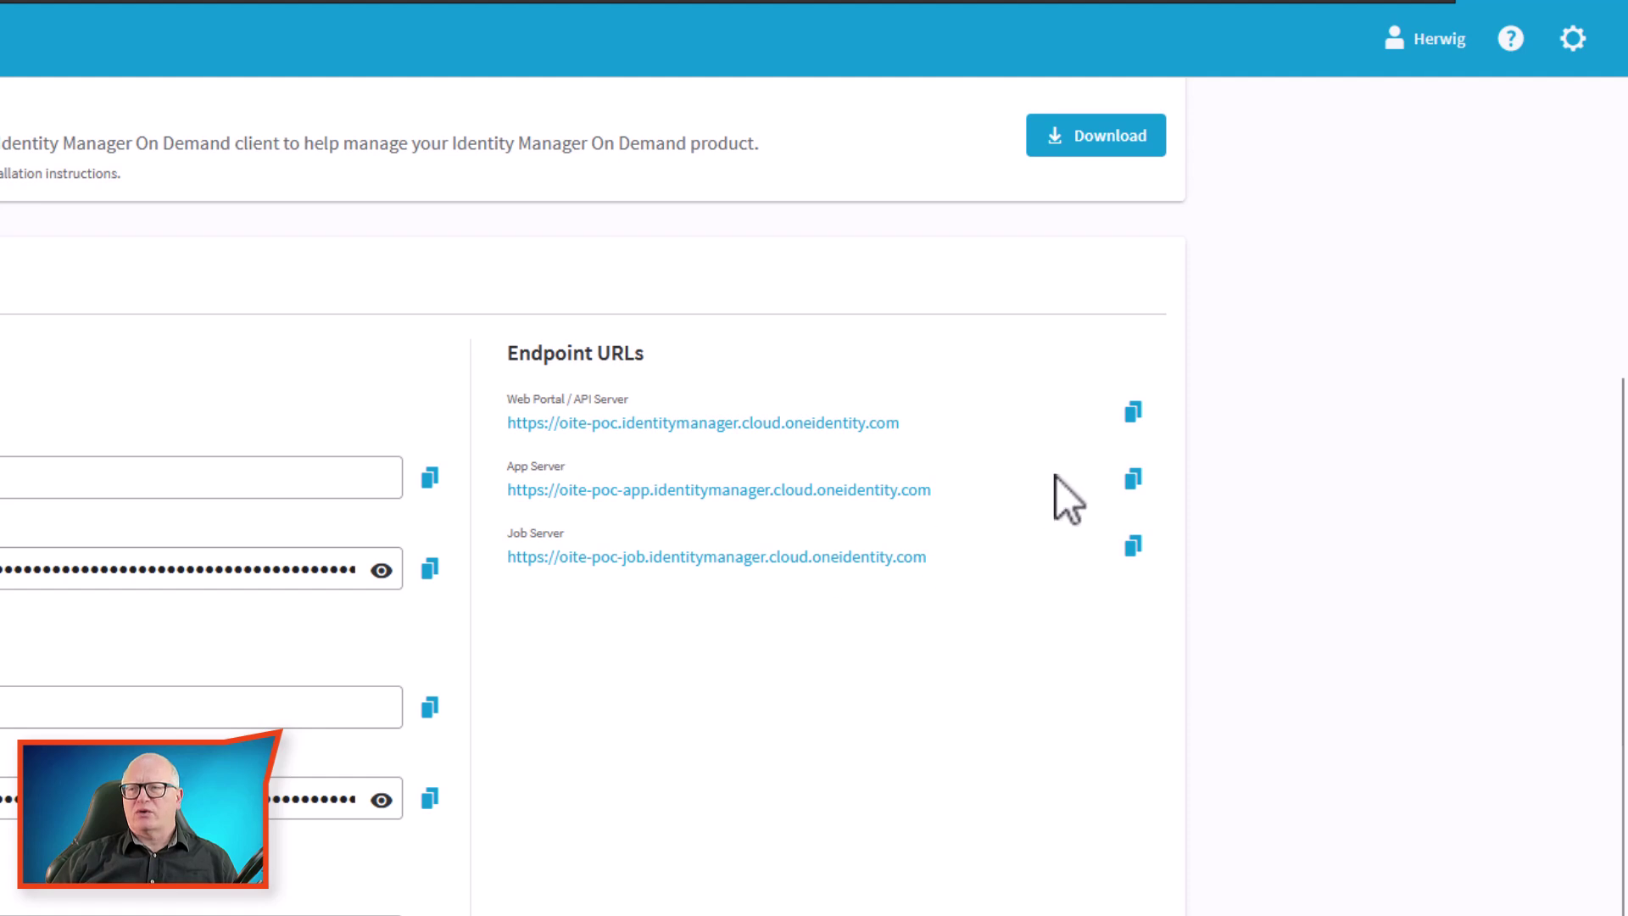
click(1134, 480)
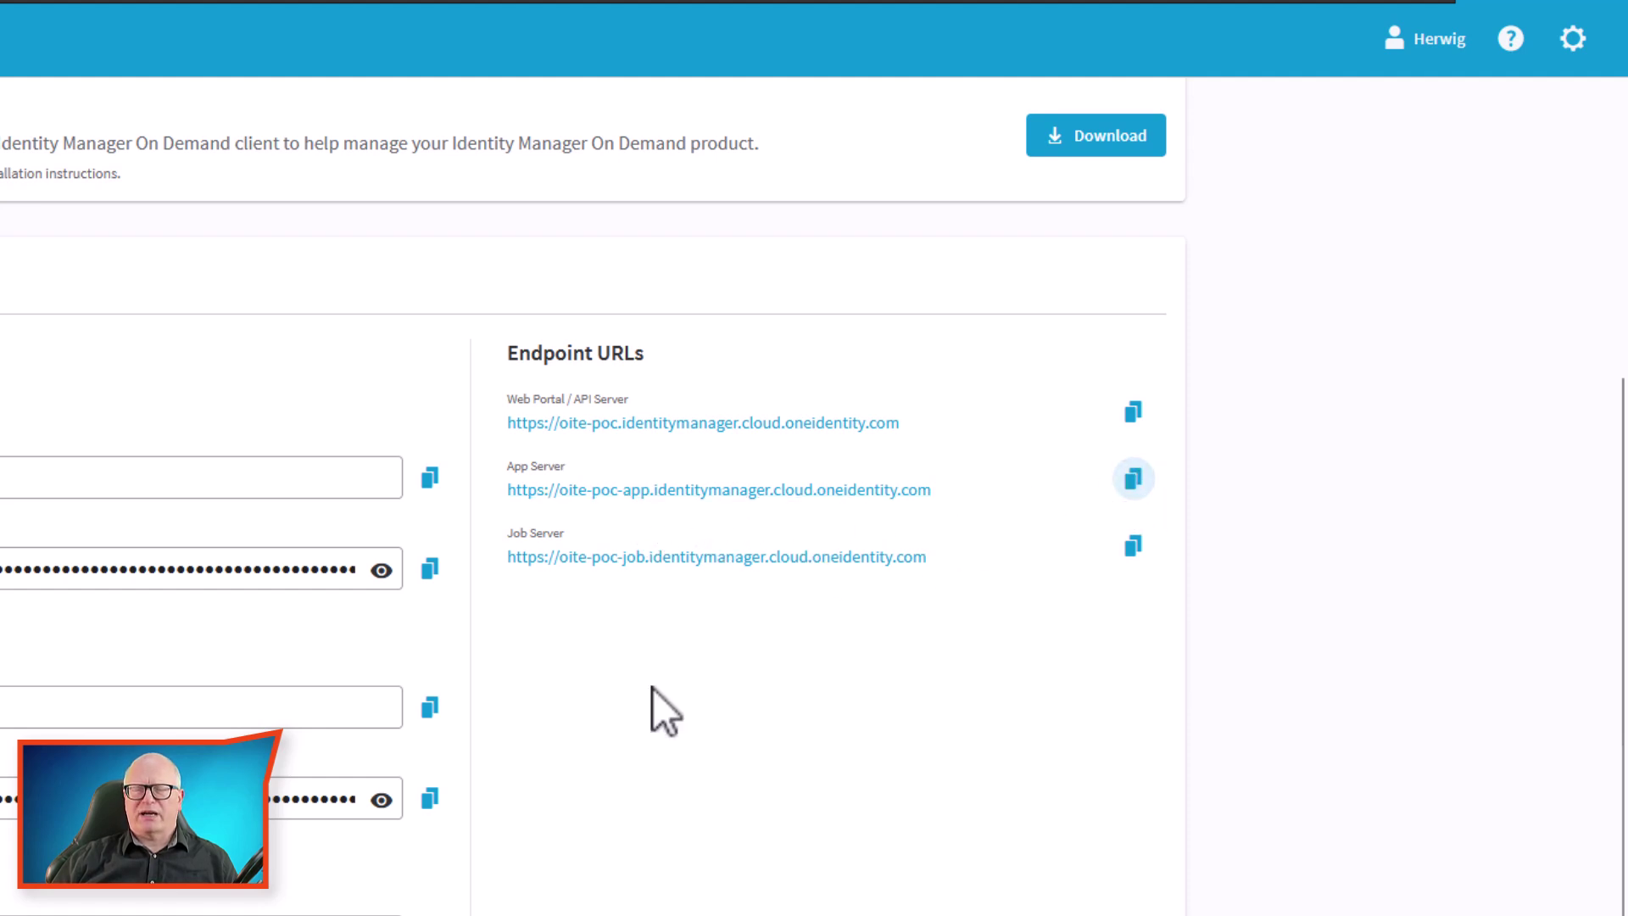
key(Num_Lock)
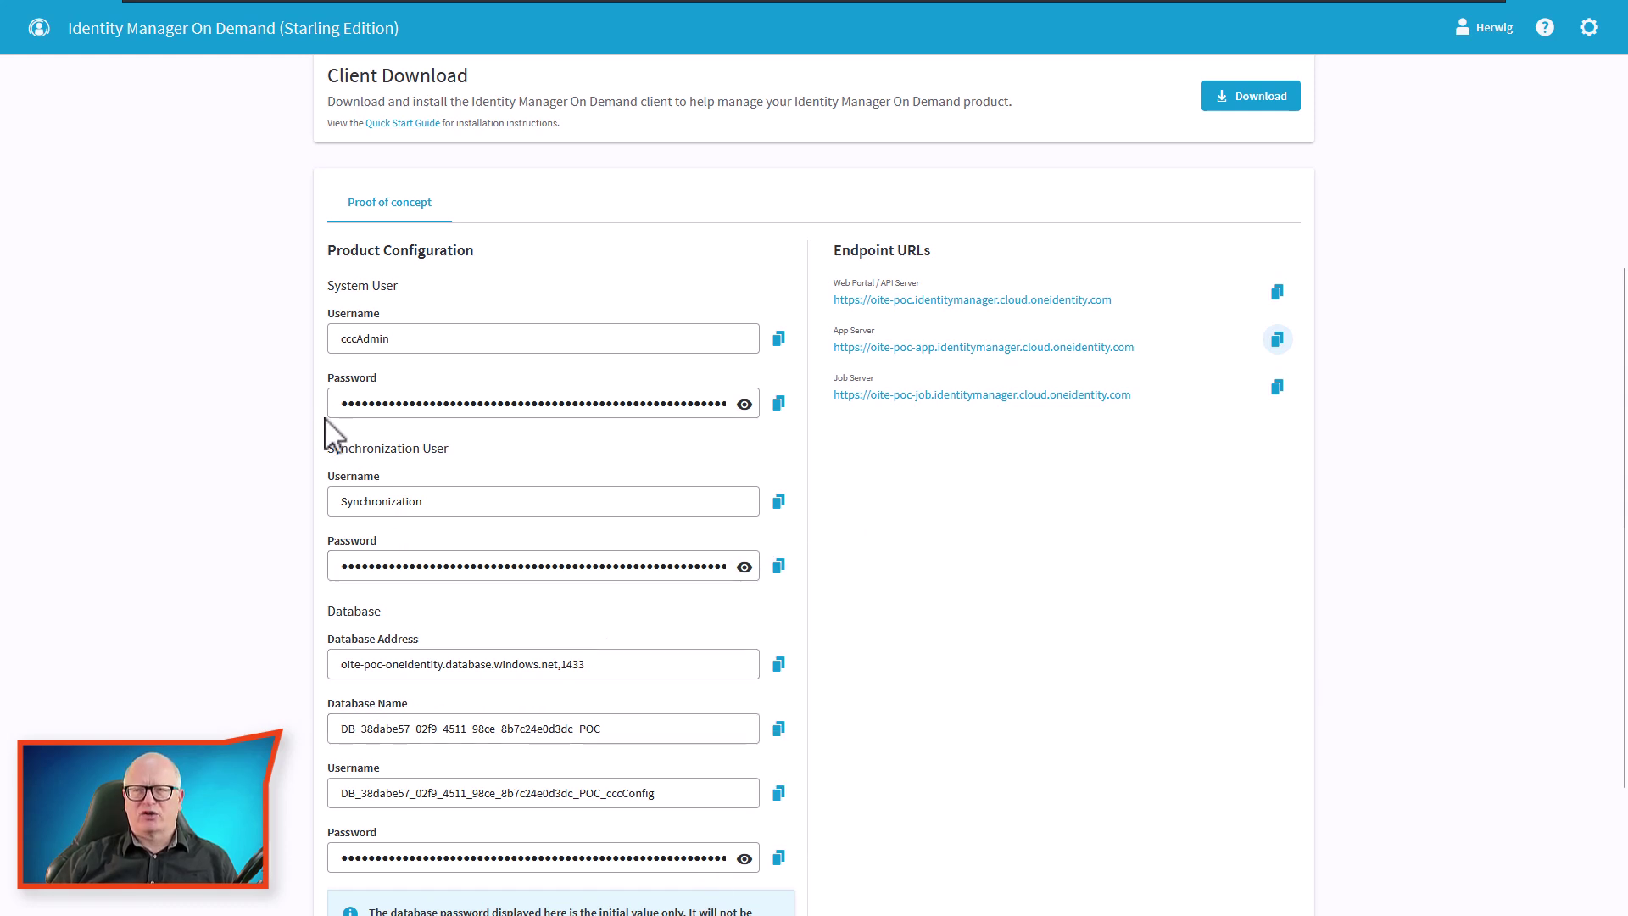
- Search Windows for "launch", pin Launchpad to the taskbar and open it
click(664, 895)
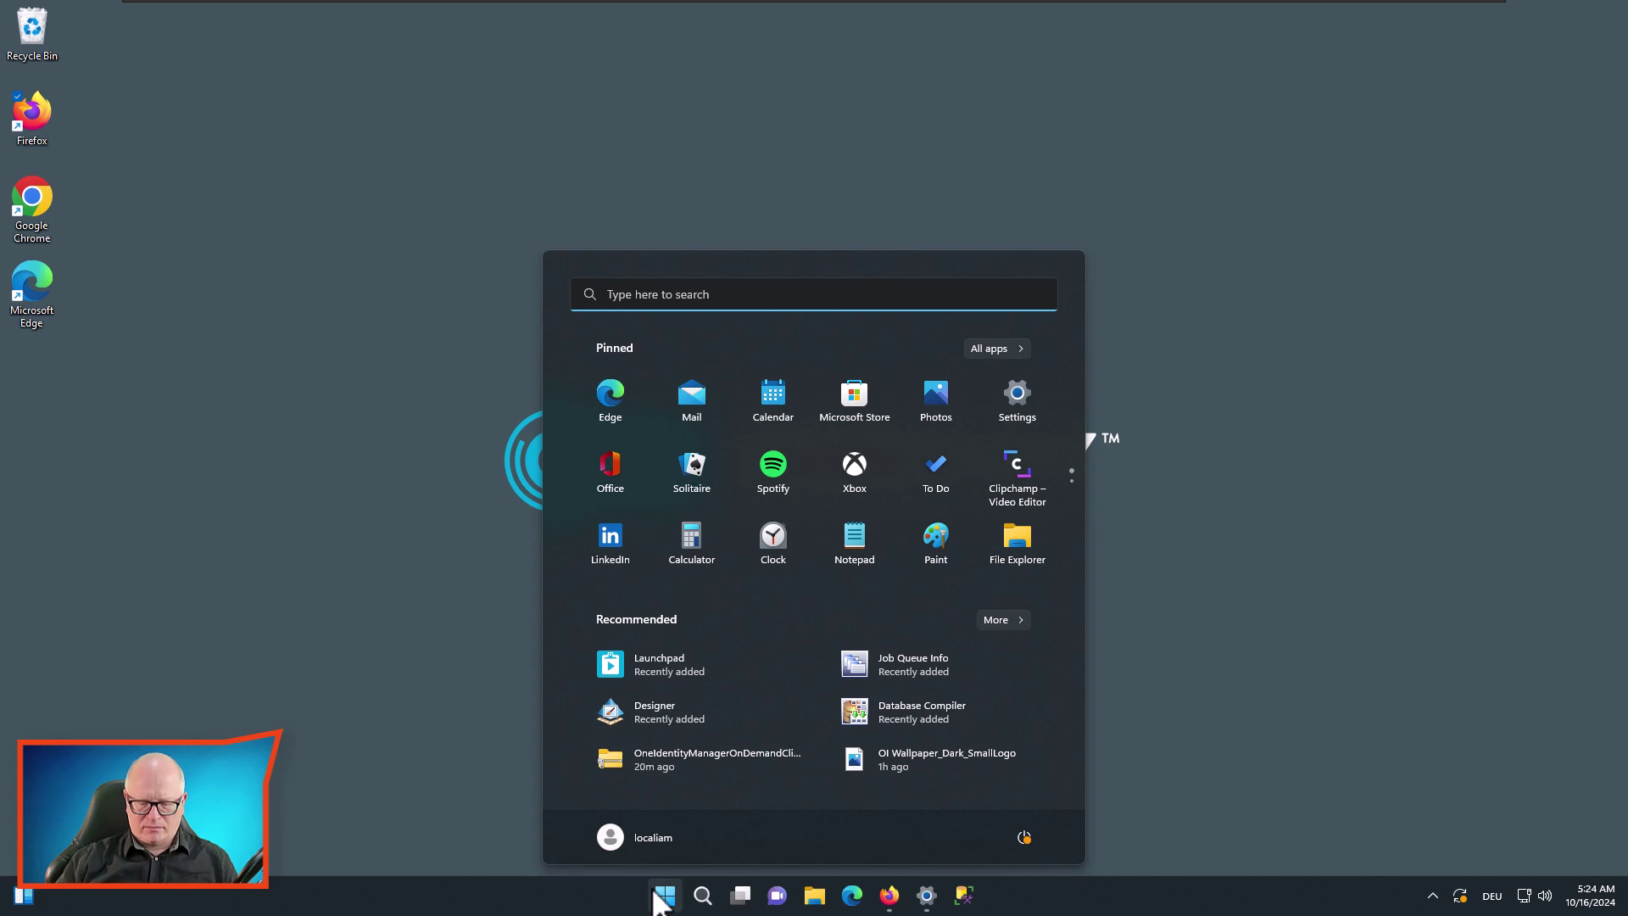
text(launch)
key(Num_Lock)
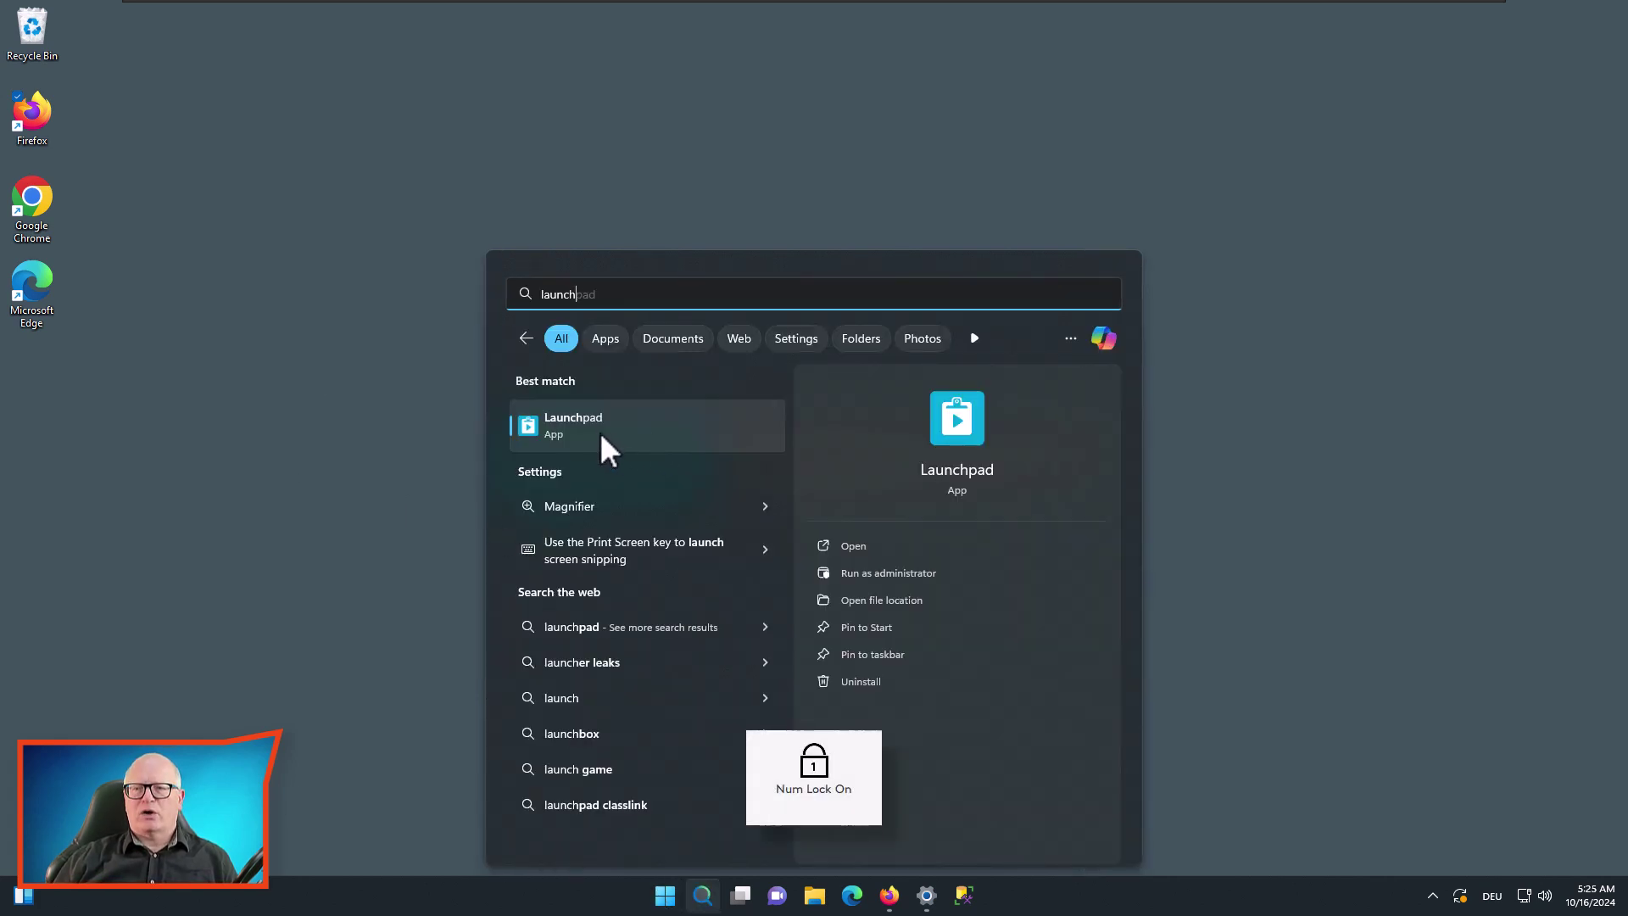
right_click(577, 418)
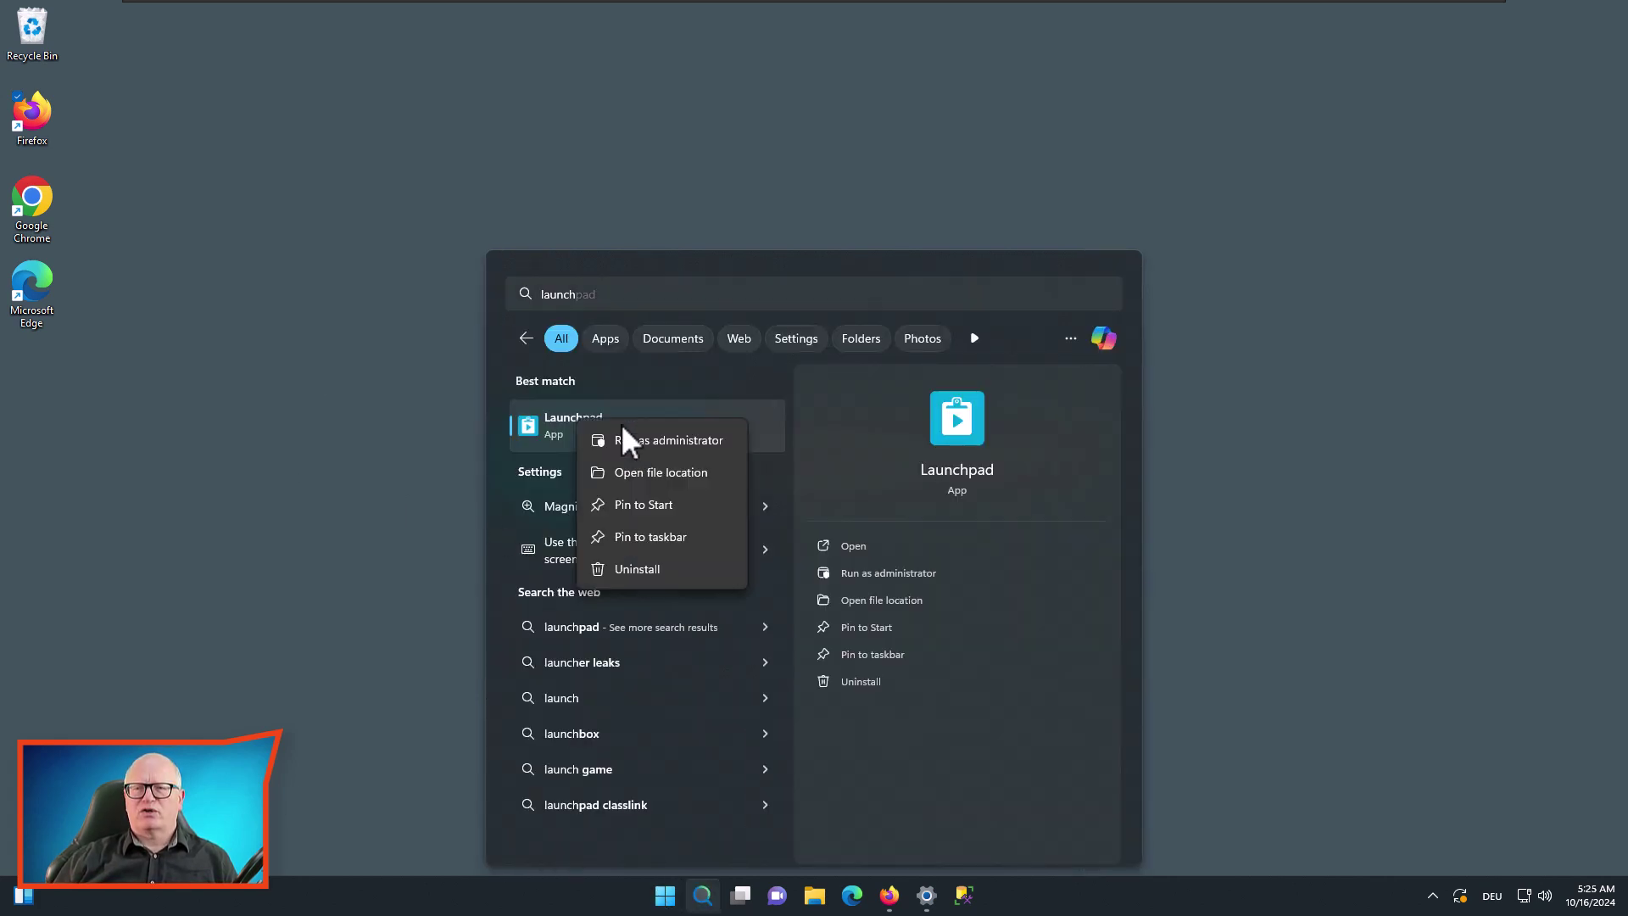
click(650, 539)
key(Num_Lock)
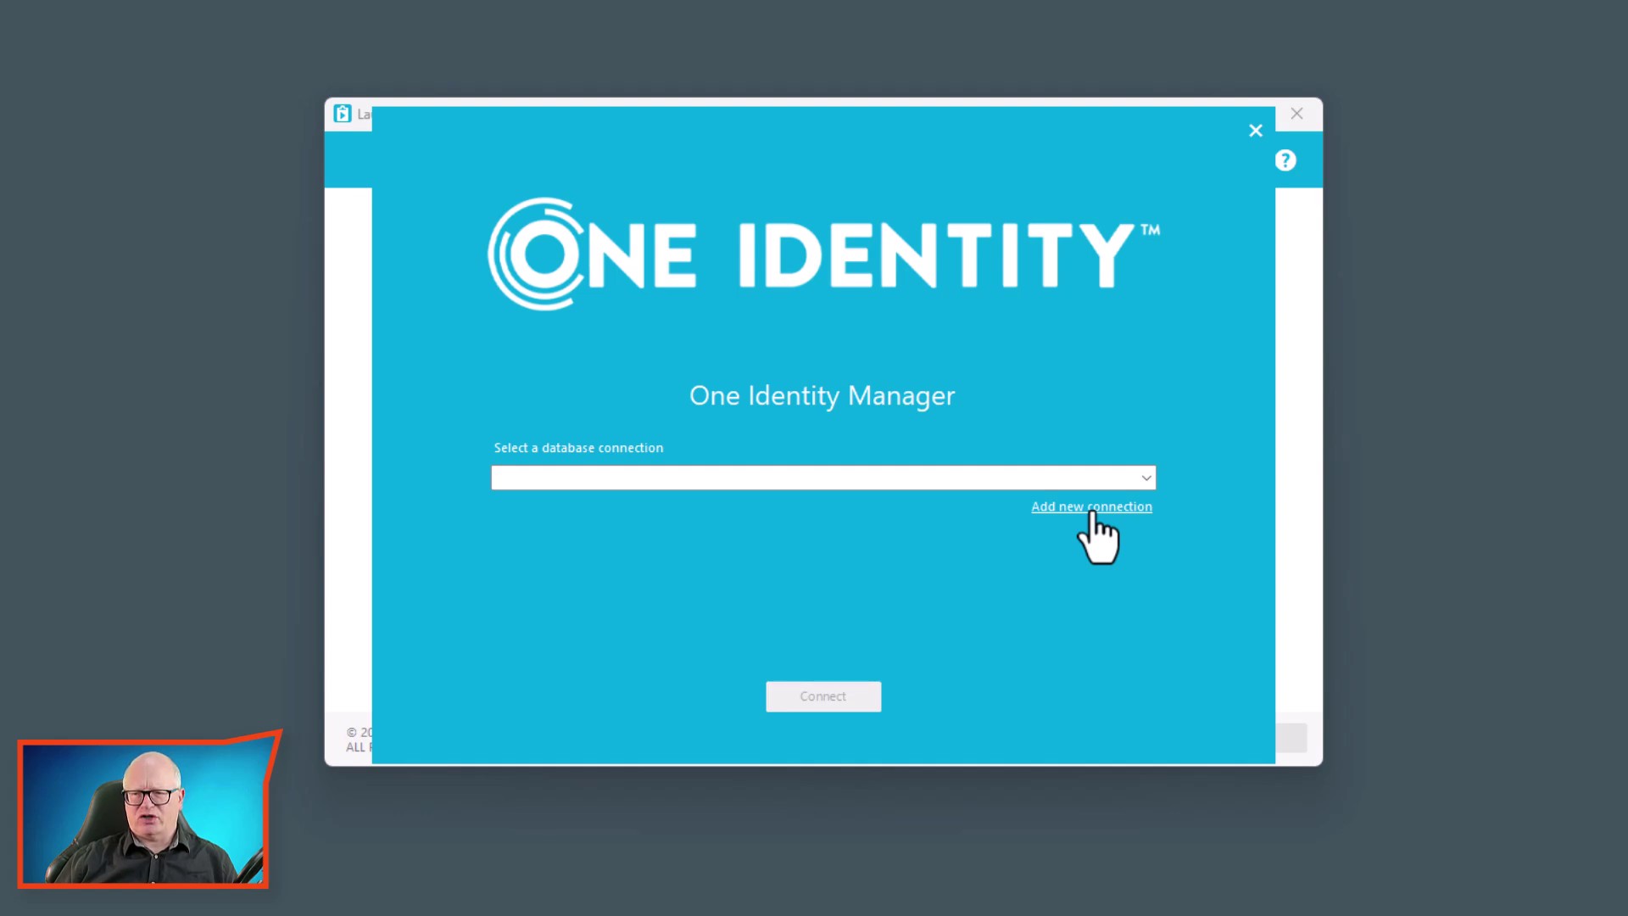
key(Num_Lock)
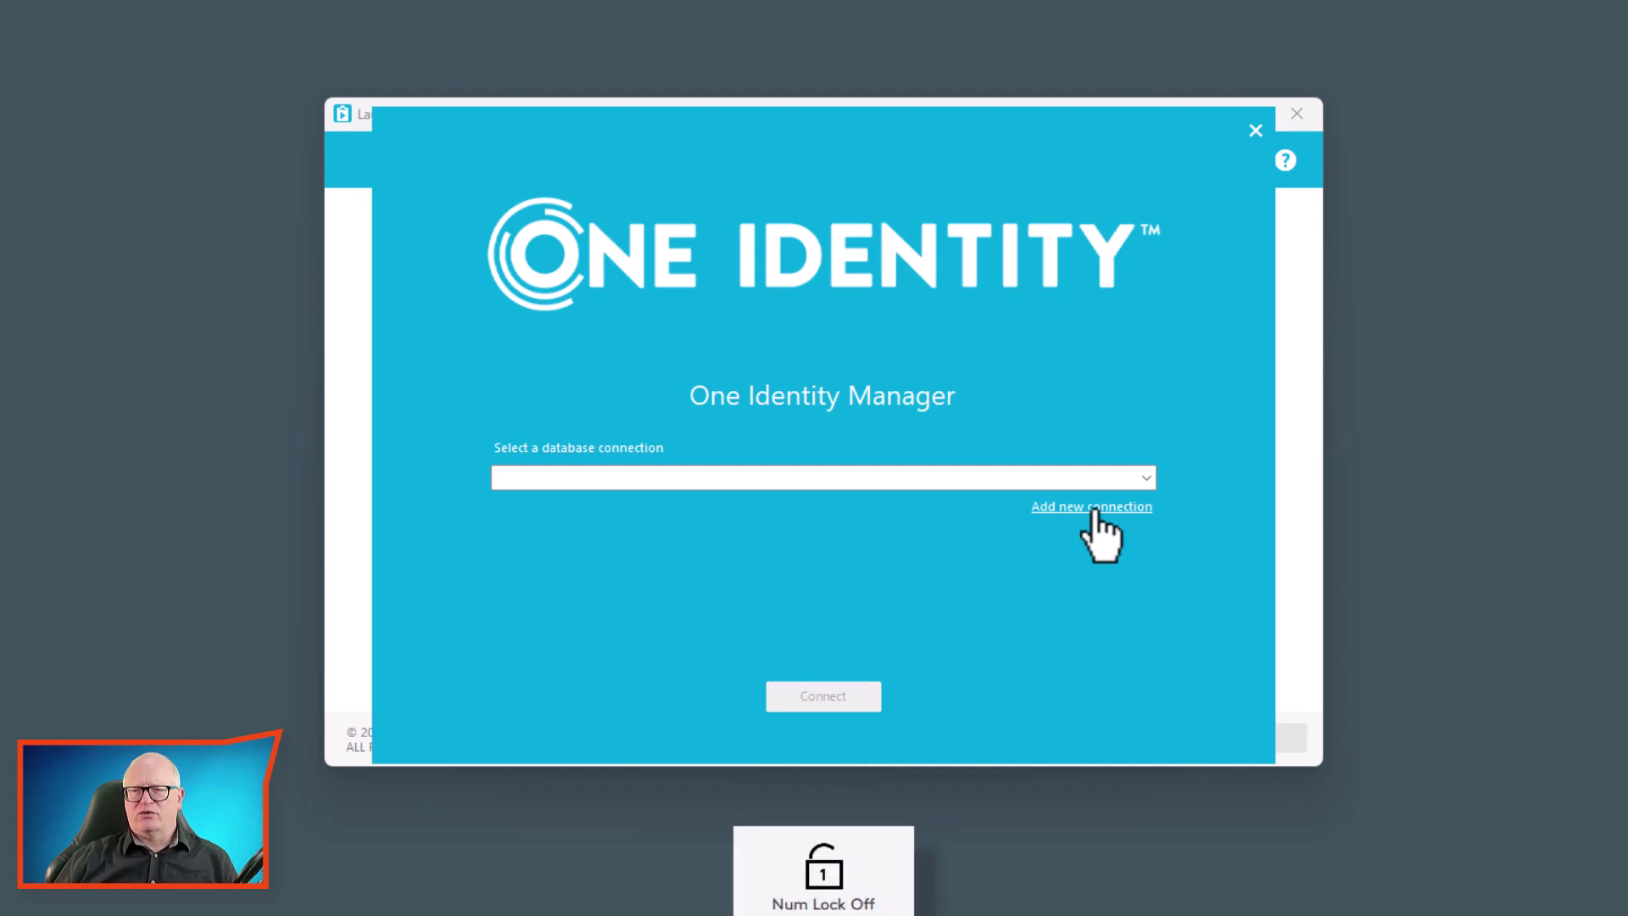
click(1094, 509)
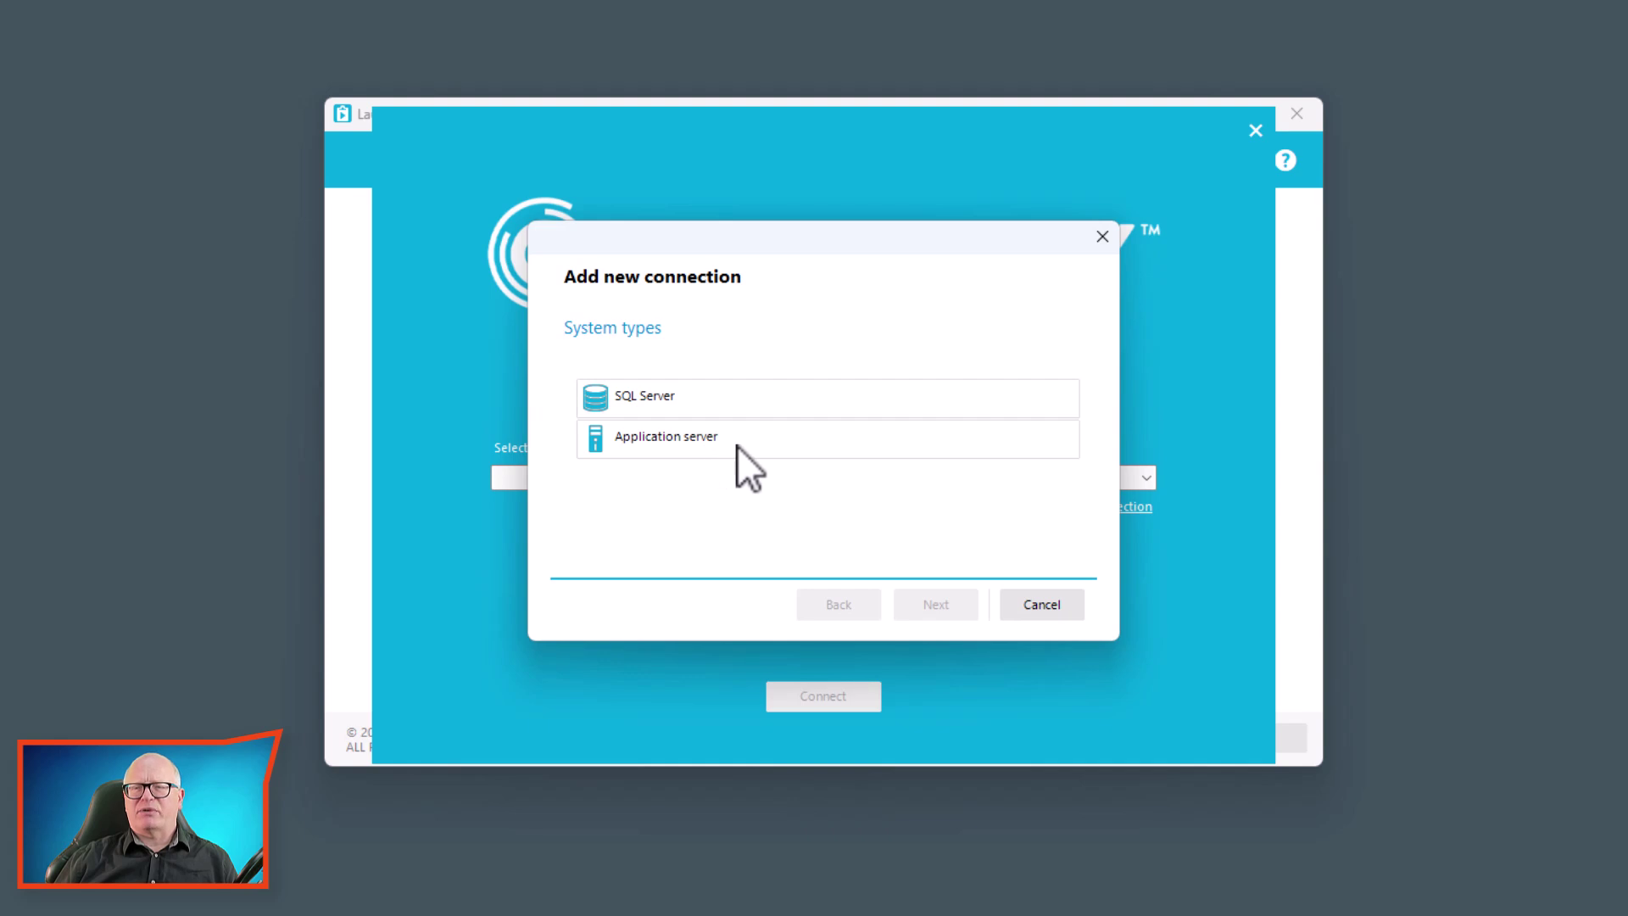
click(708, 436)
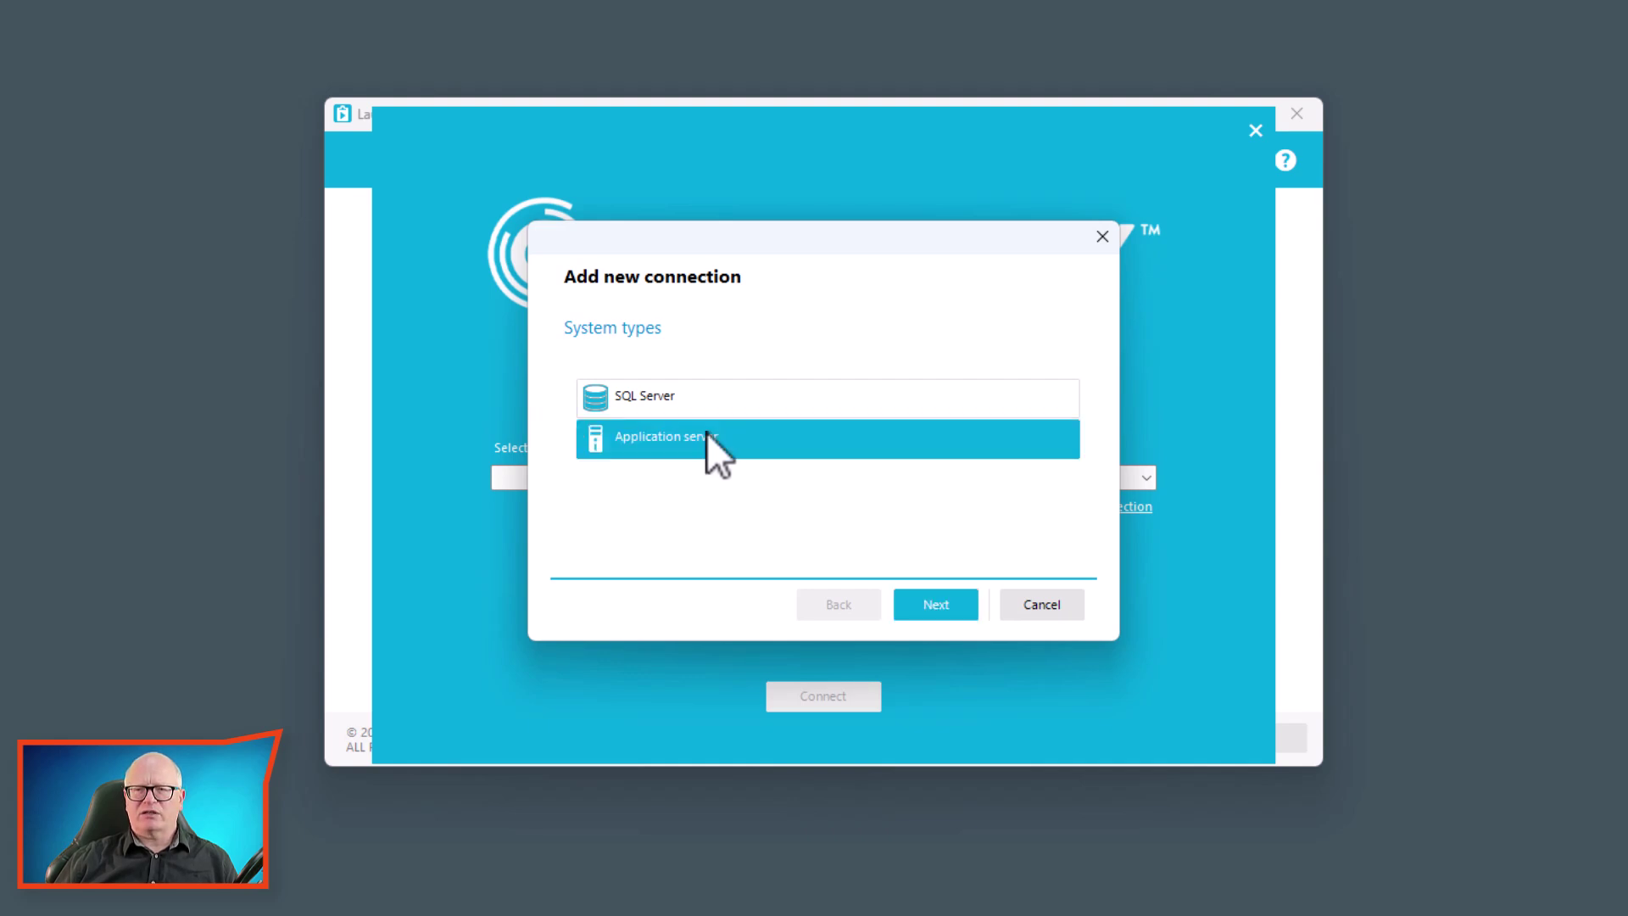
click(937, 604)
drag(723, 408, 647, 404)
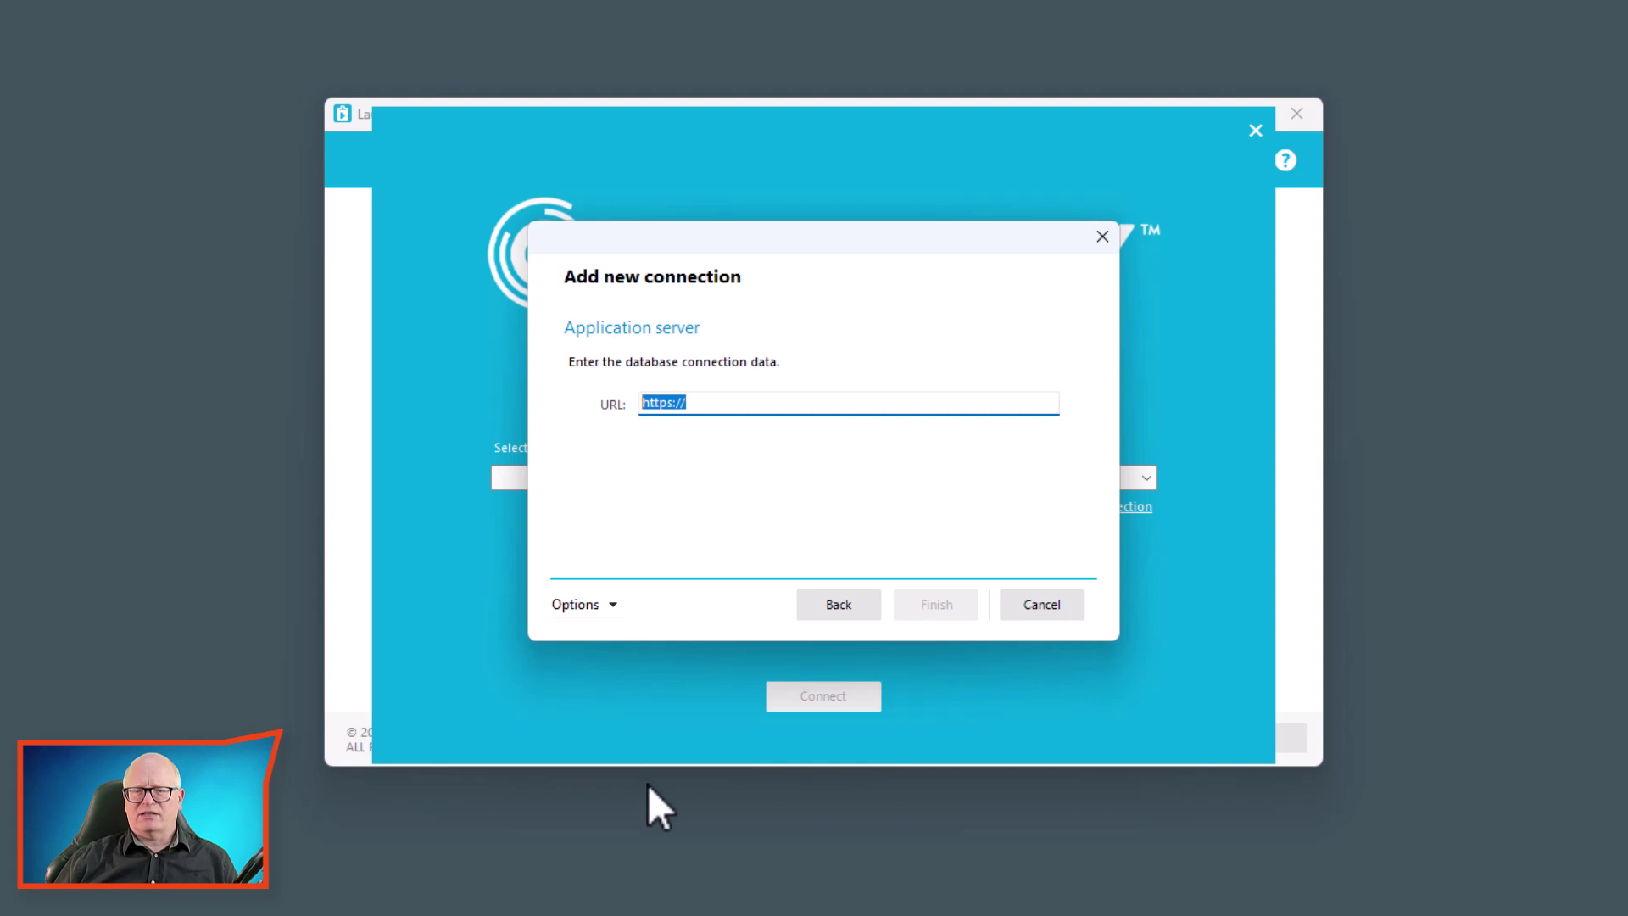
key(ctrl+v)
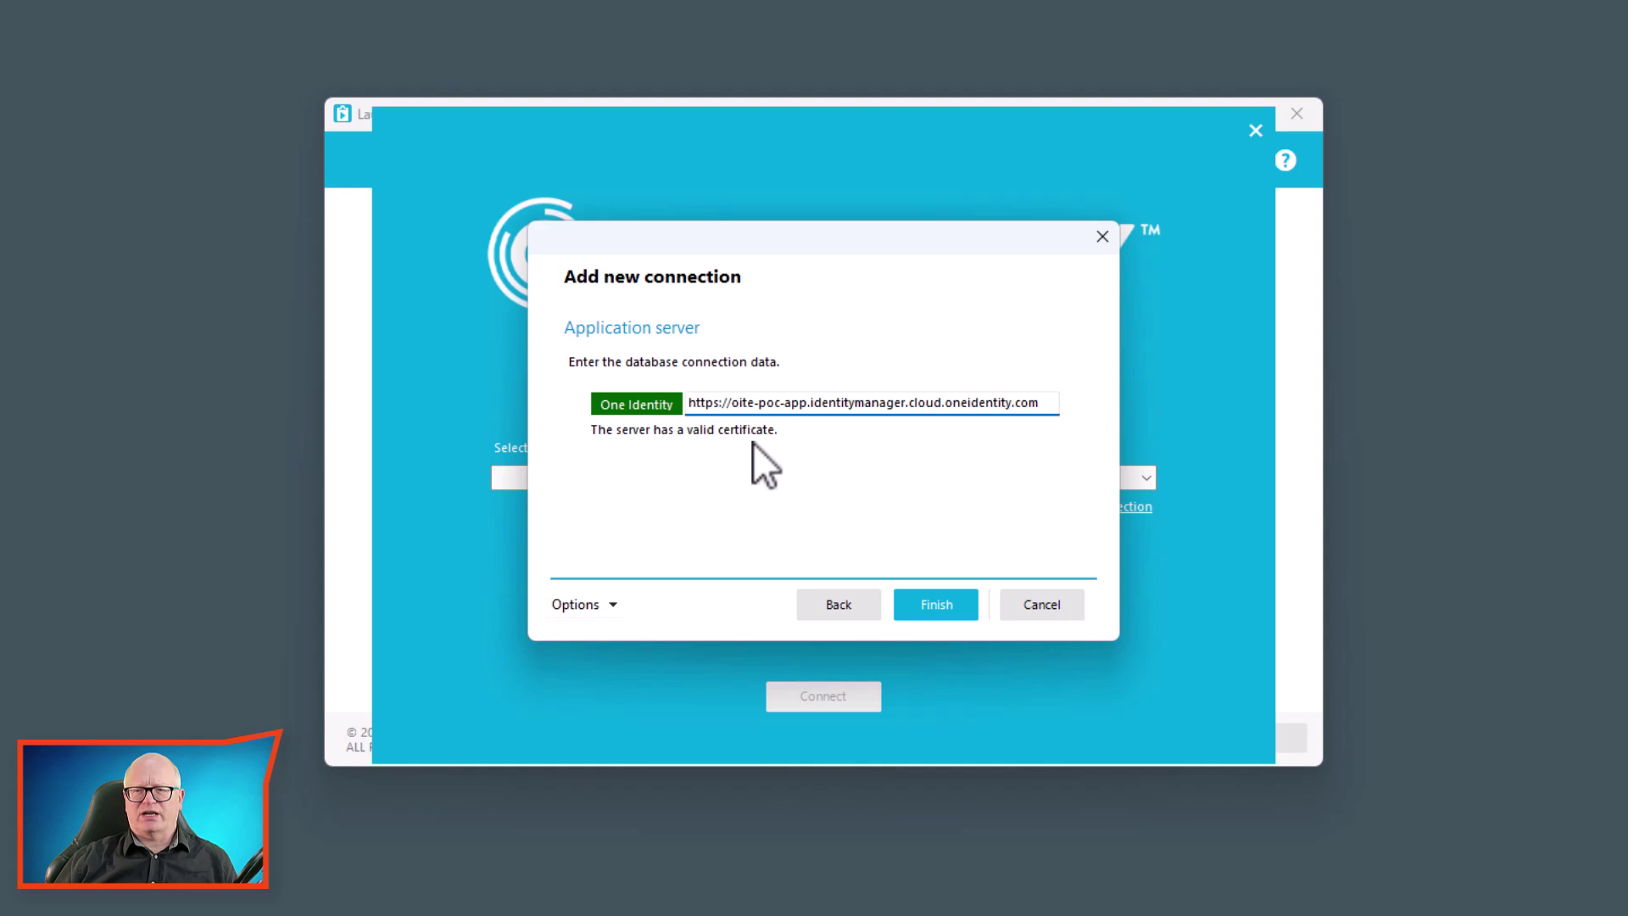
click(950, 604)
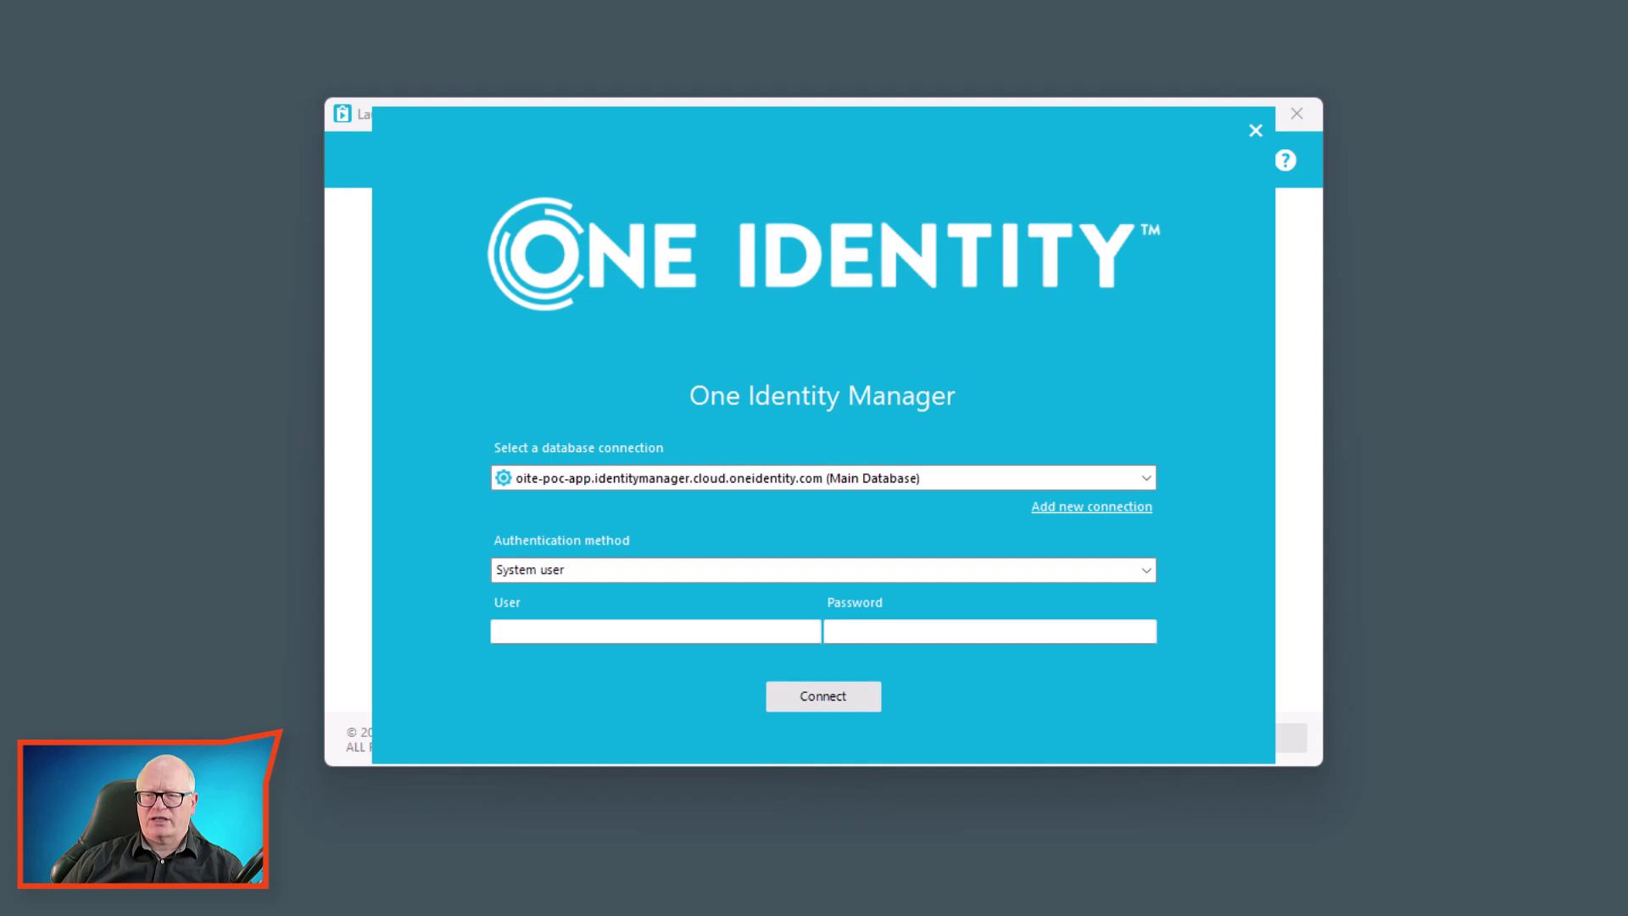
- Copy the System User username cccAdmin from the Starling deployment page into the Launchpad login's user field
key(Num_Lock)
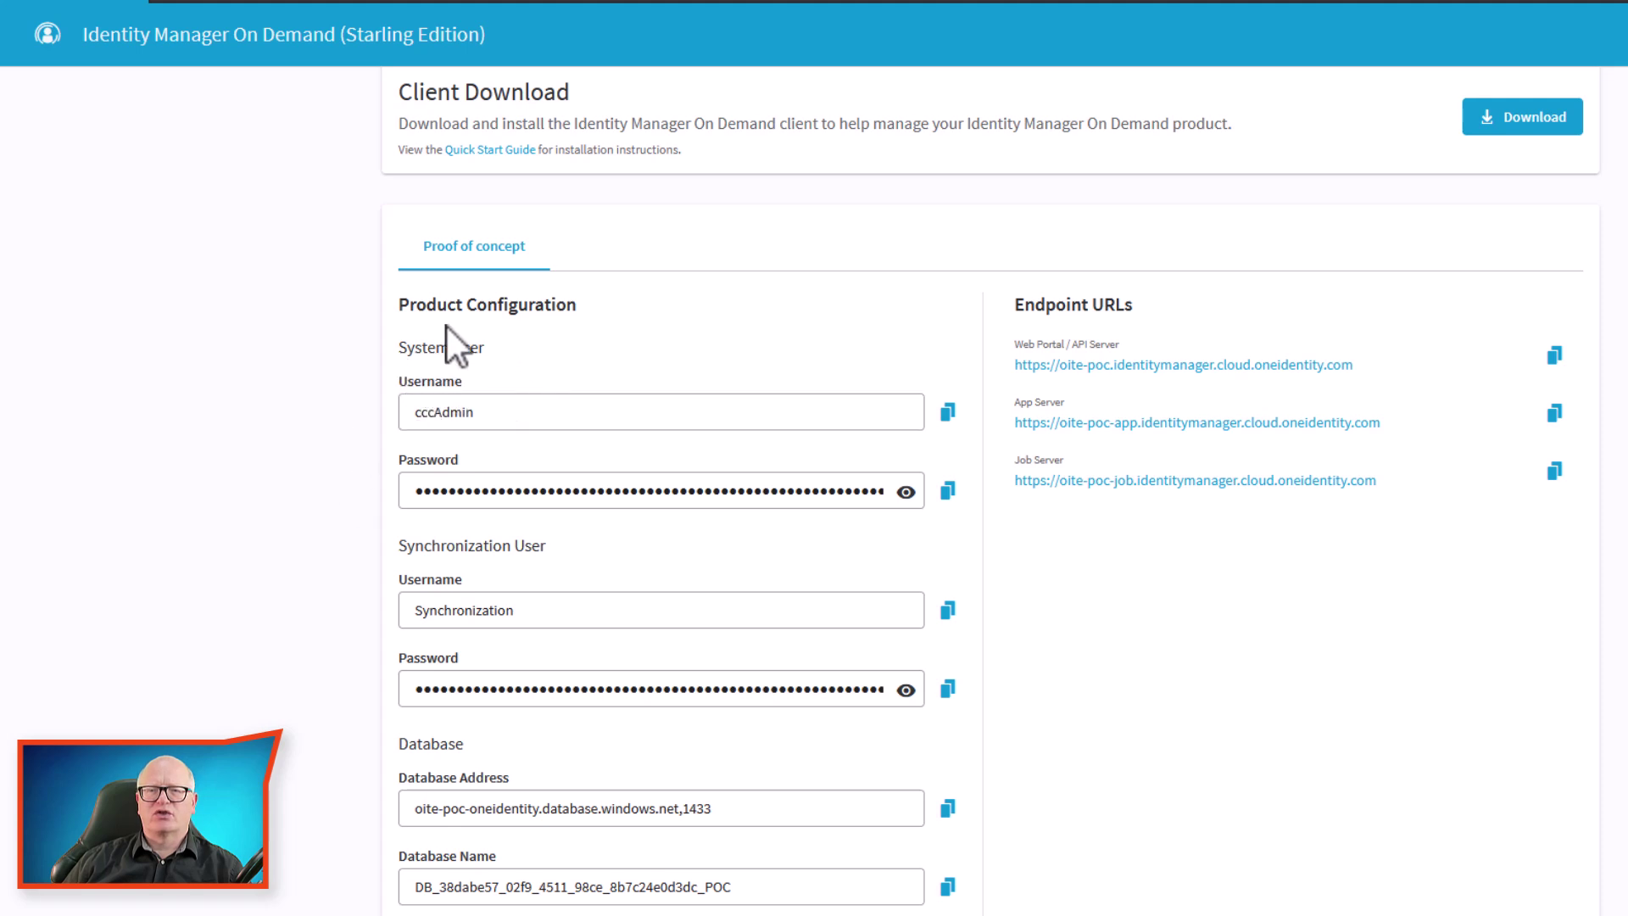
click(949, 413)
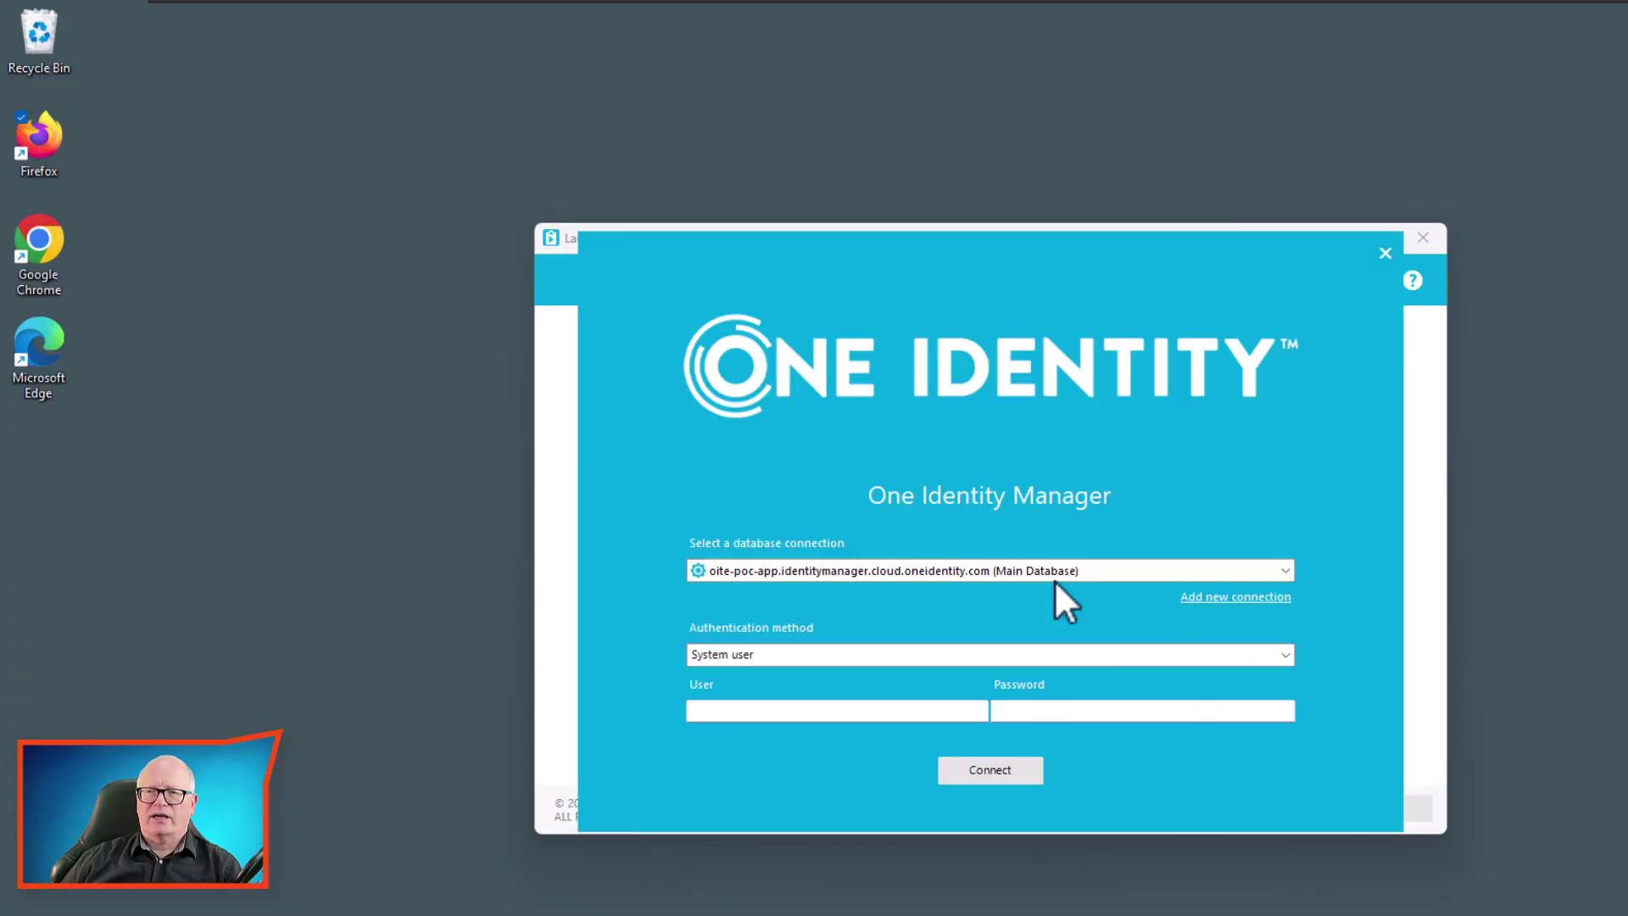
click(838, 712)
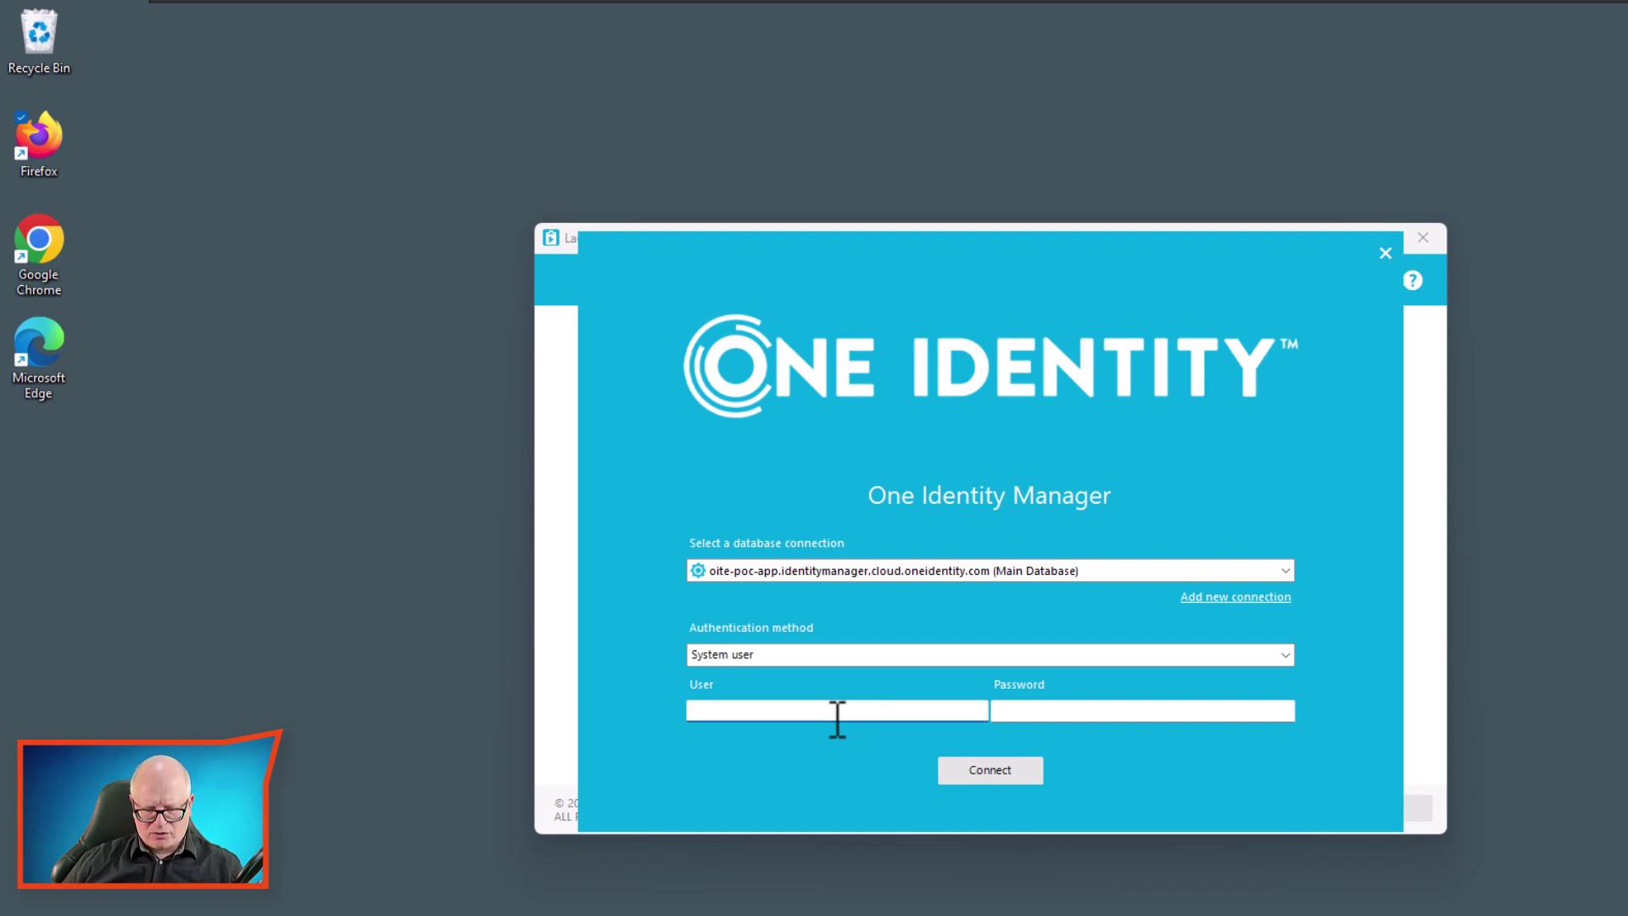
key(ctrl+v)
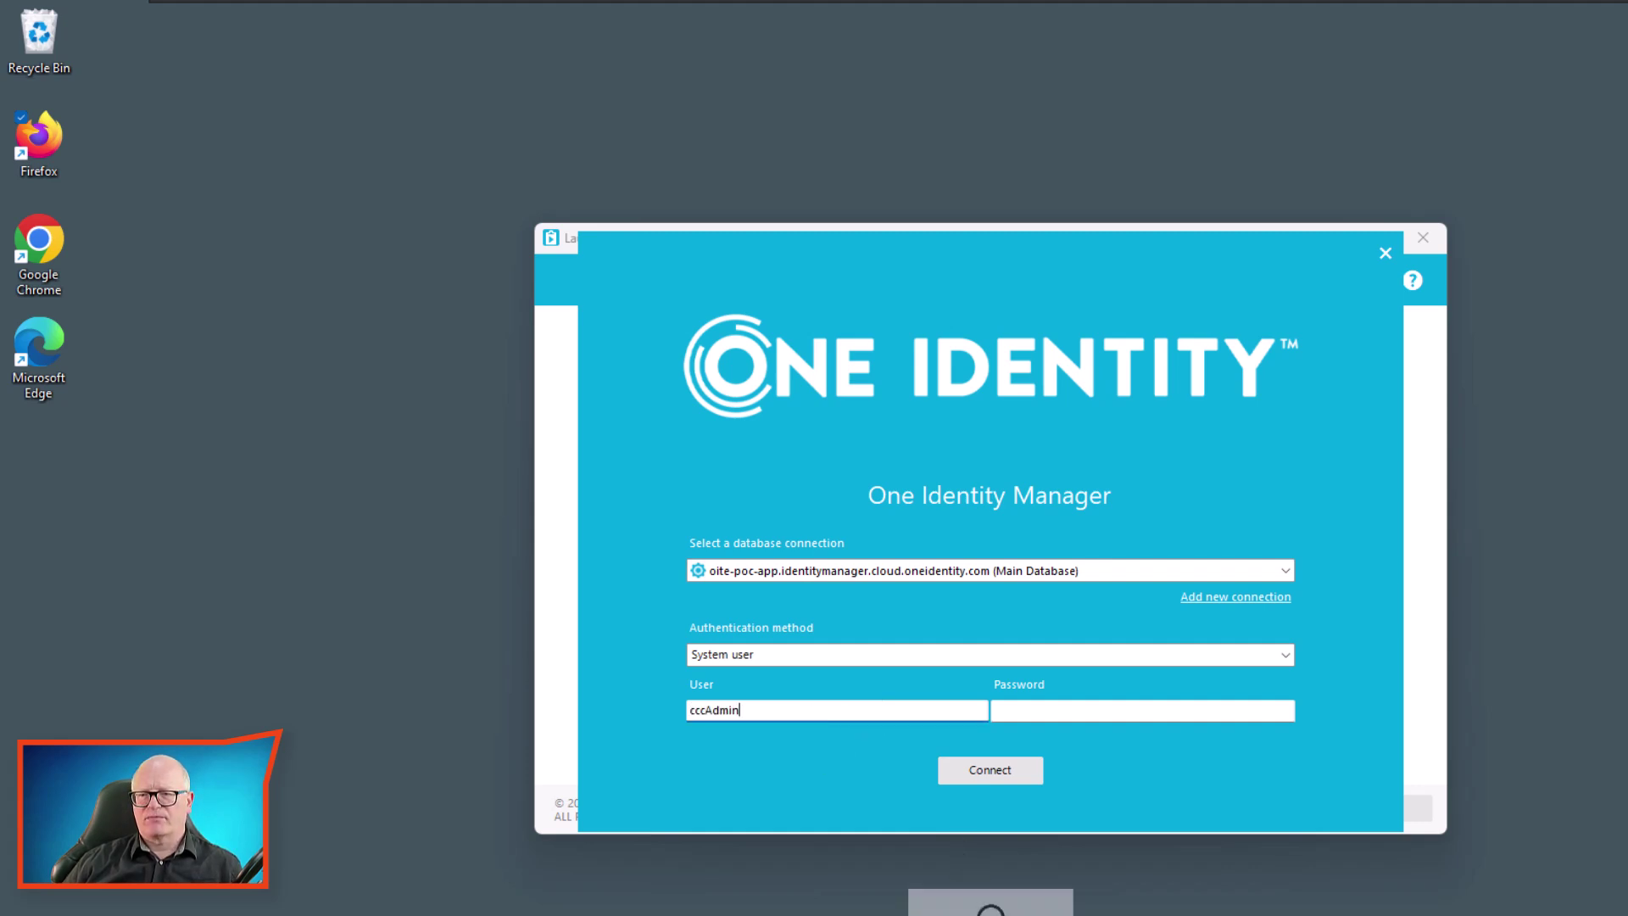
- Copy the System User password from the Starling deployment page into the Launchpad login's password field and connect
click(991, 903)
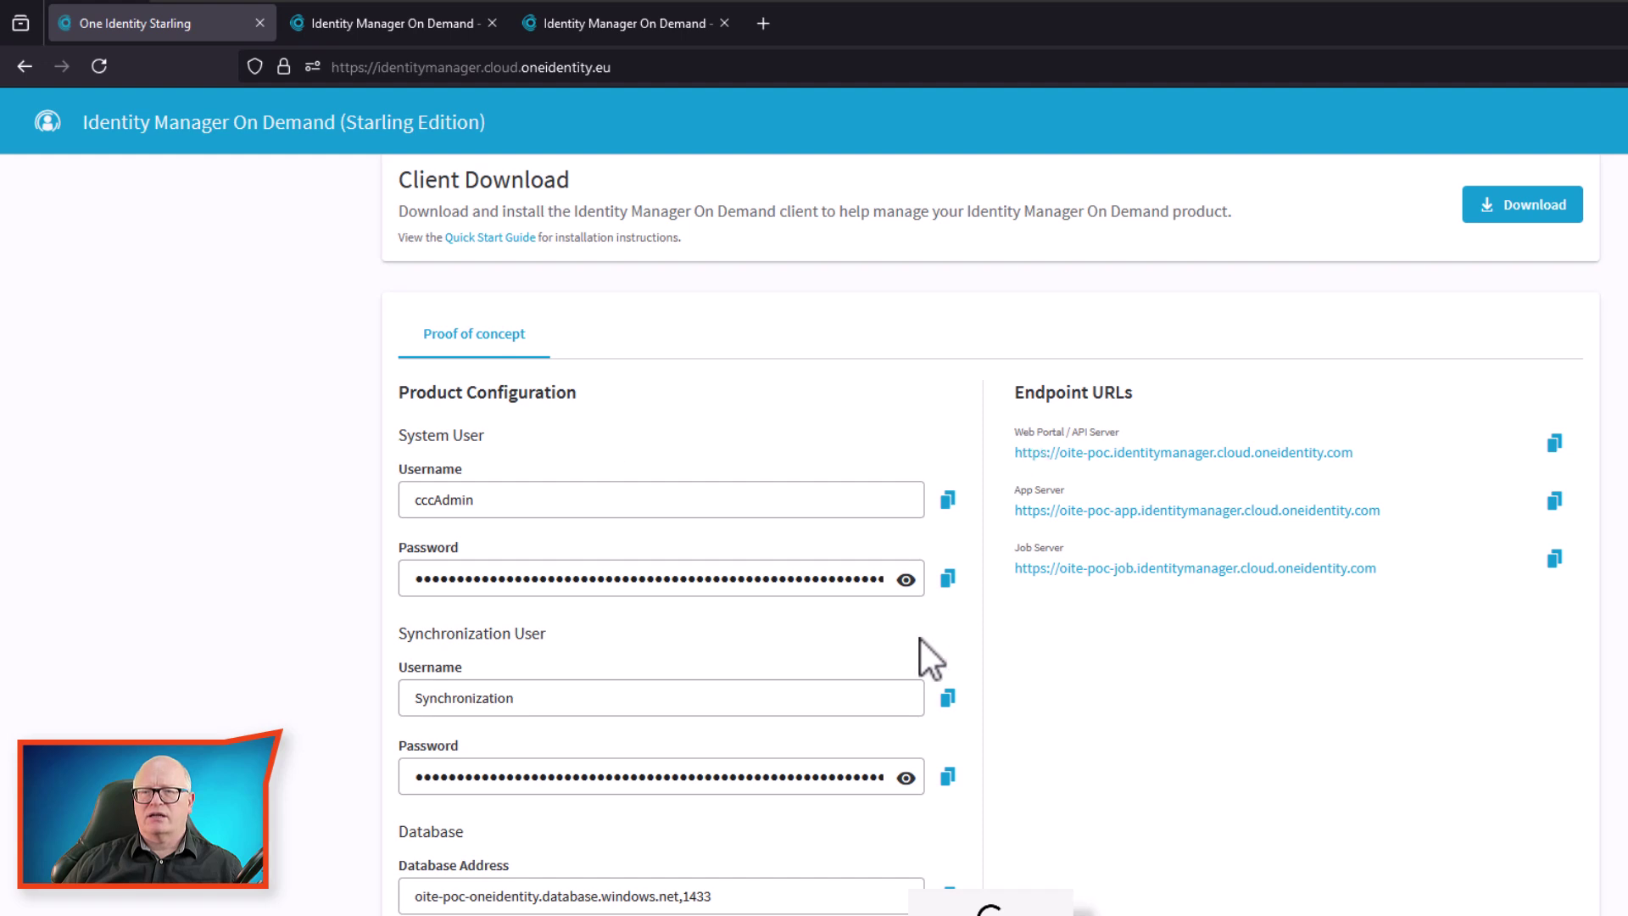
click(948, 579)
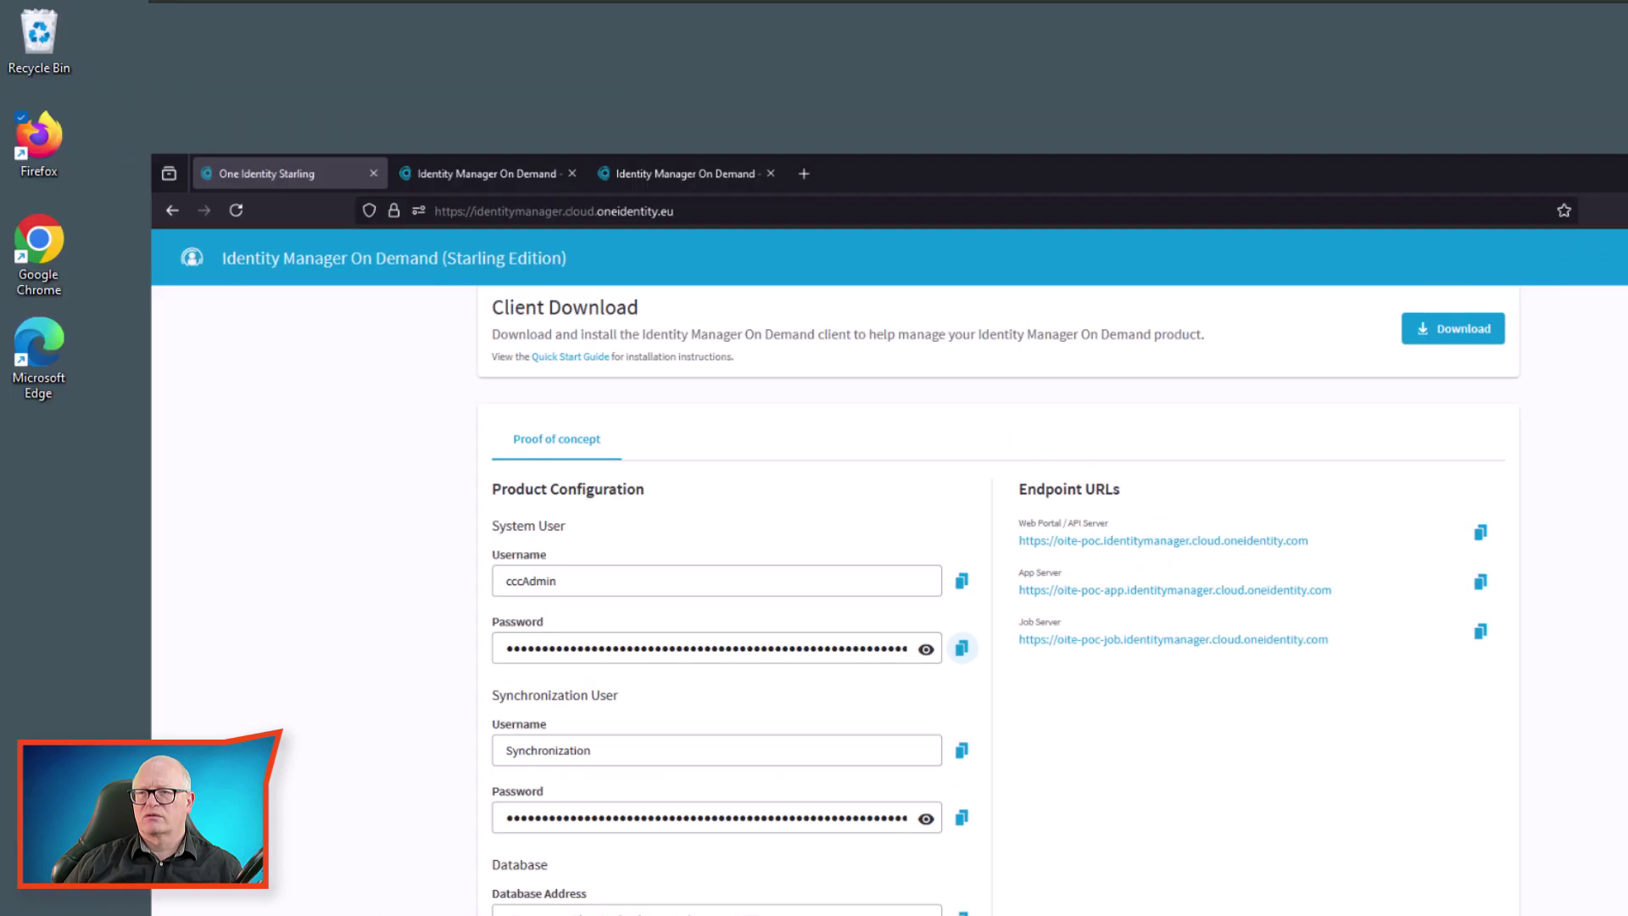
key(alt+Tab)
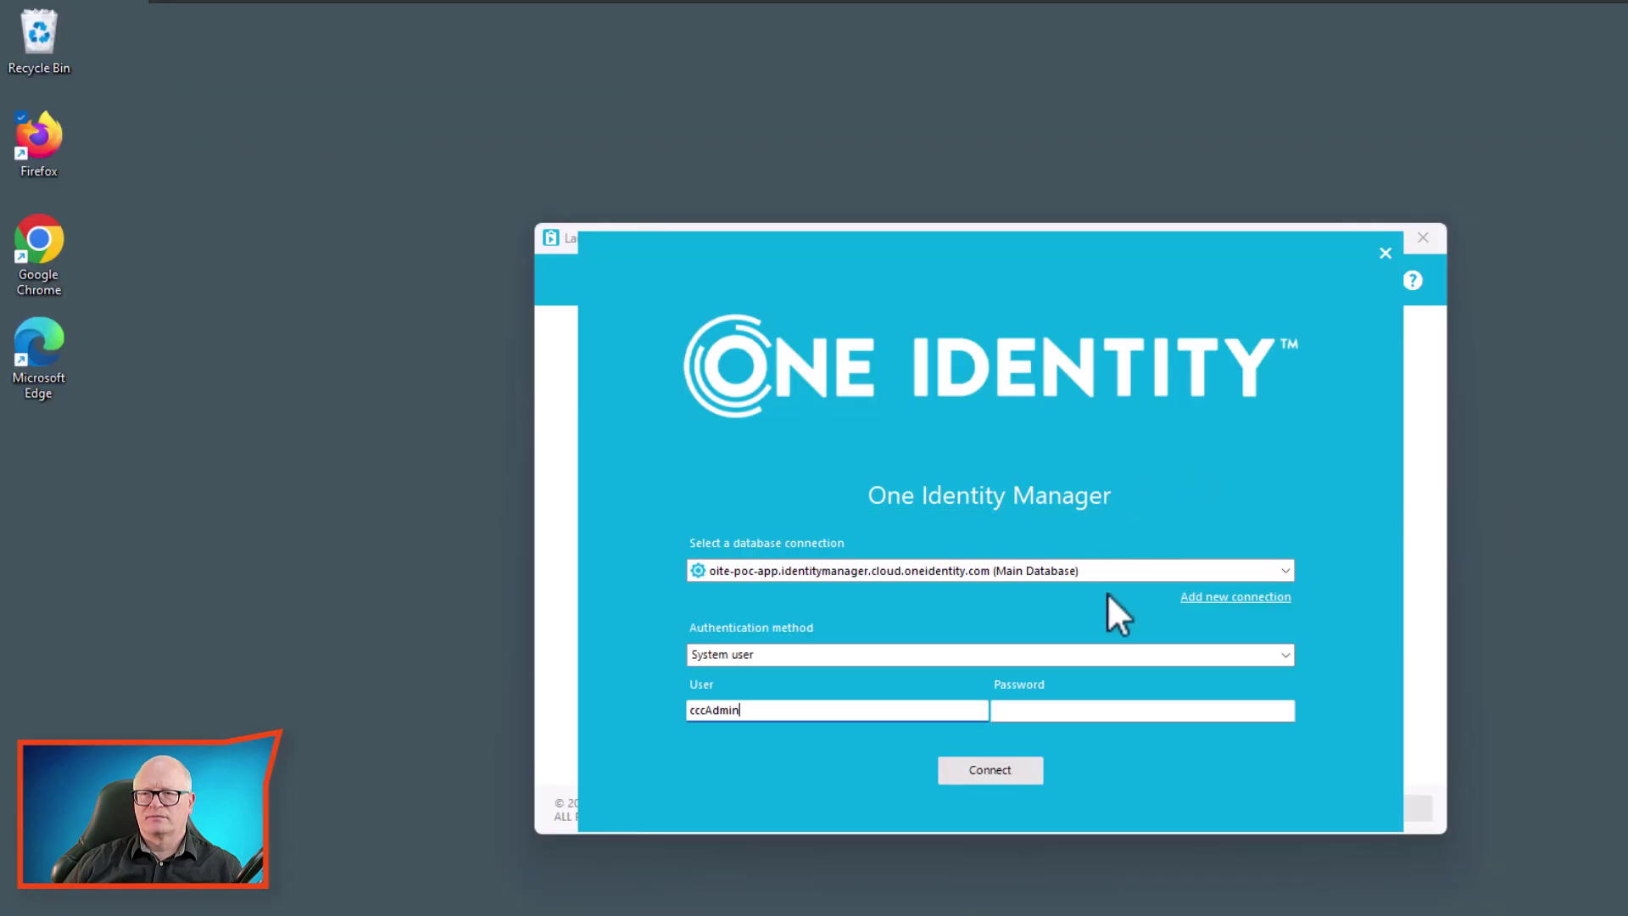
click(1041, 721)
key(ctrl+v)
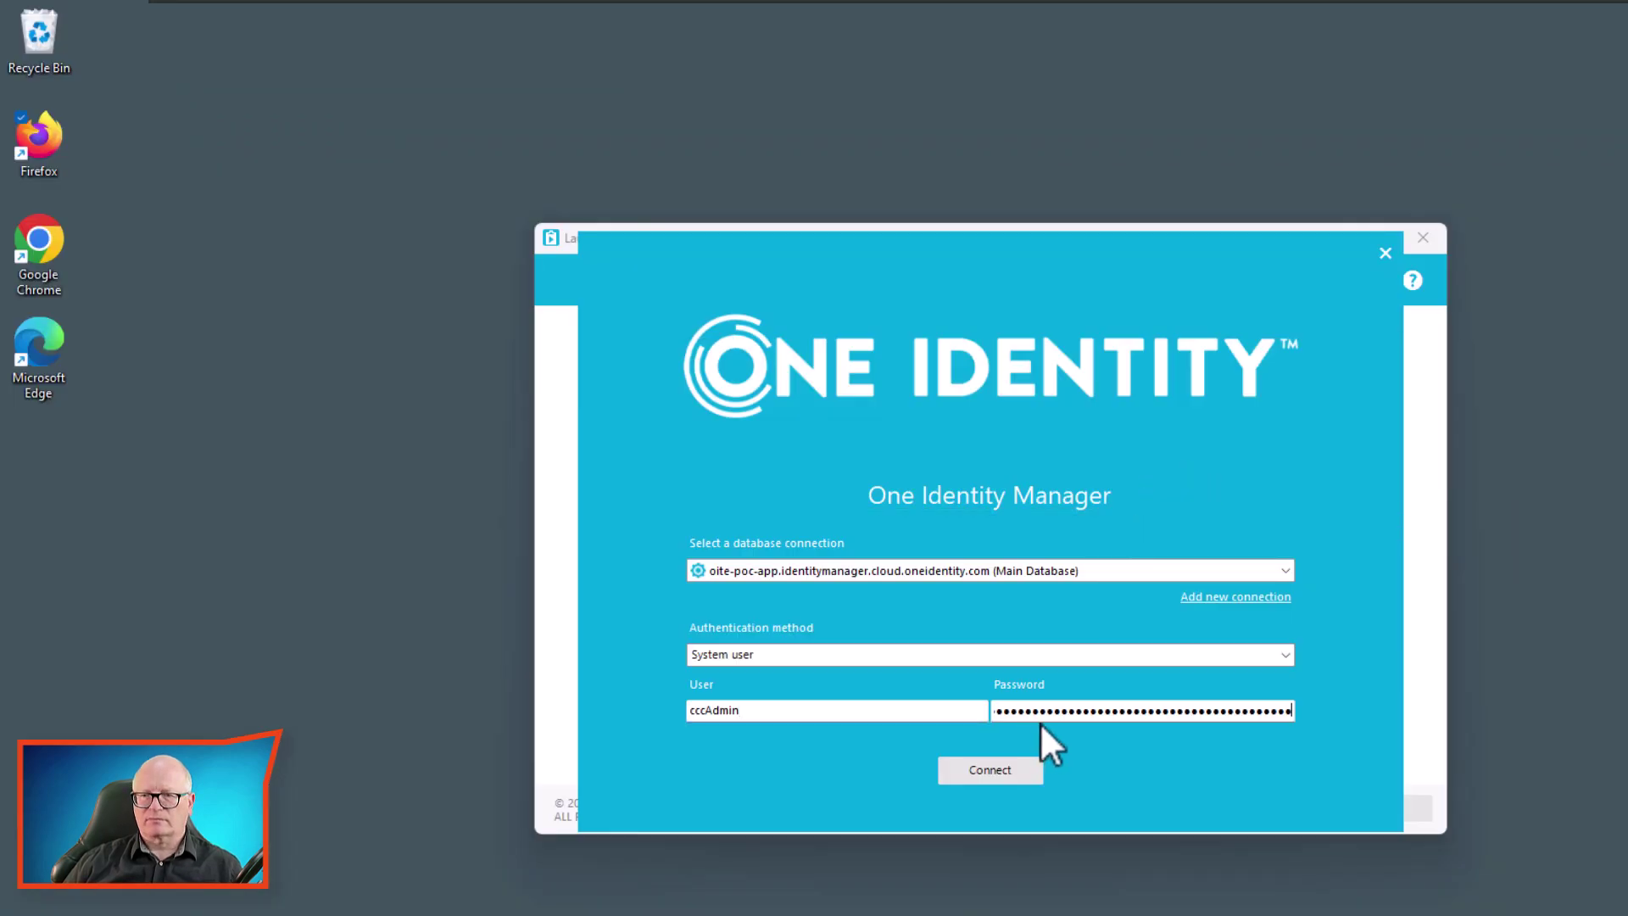
click(1000, 771)
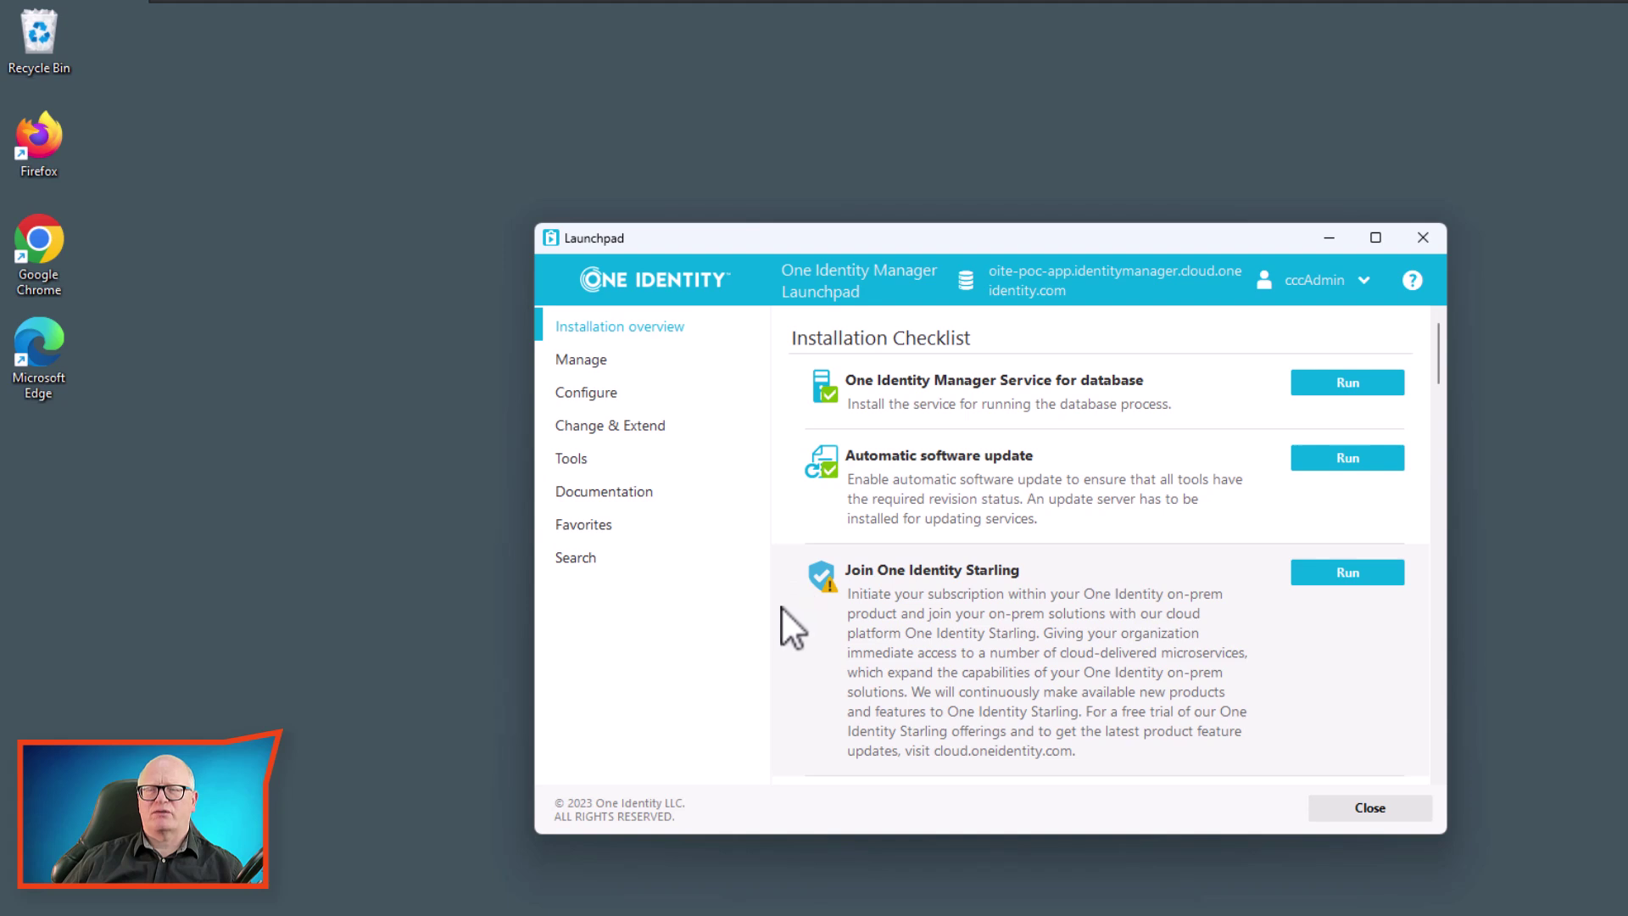
- Find the Manager tool in Launchpad's tools collection and run it
click(563, 456)
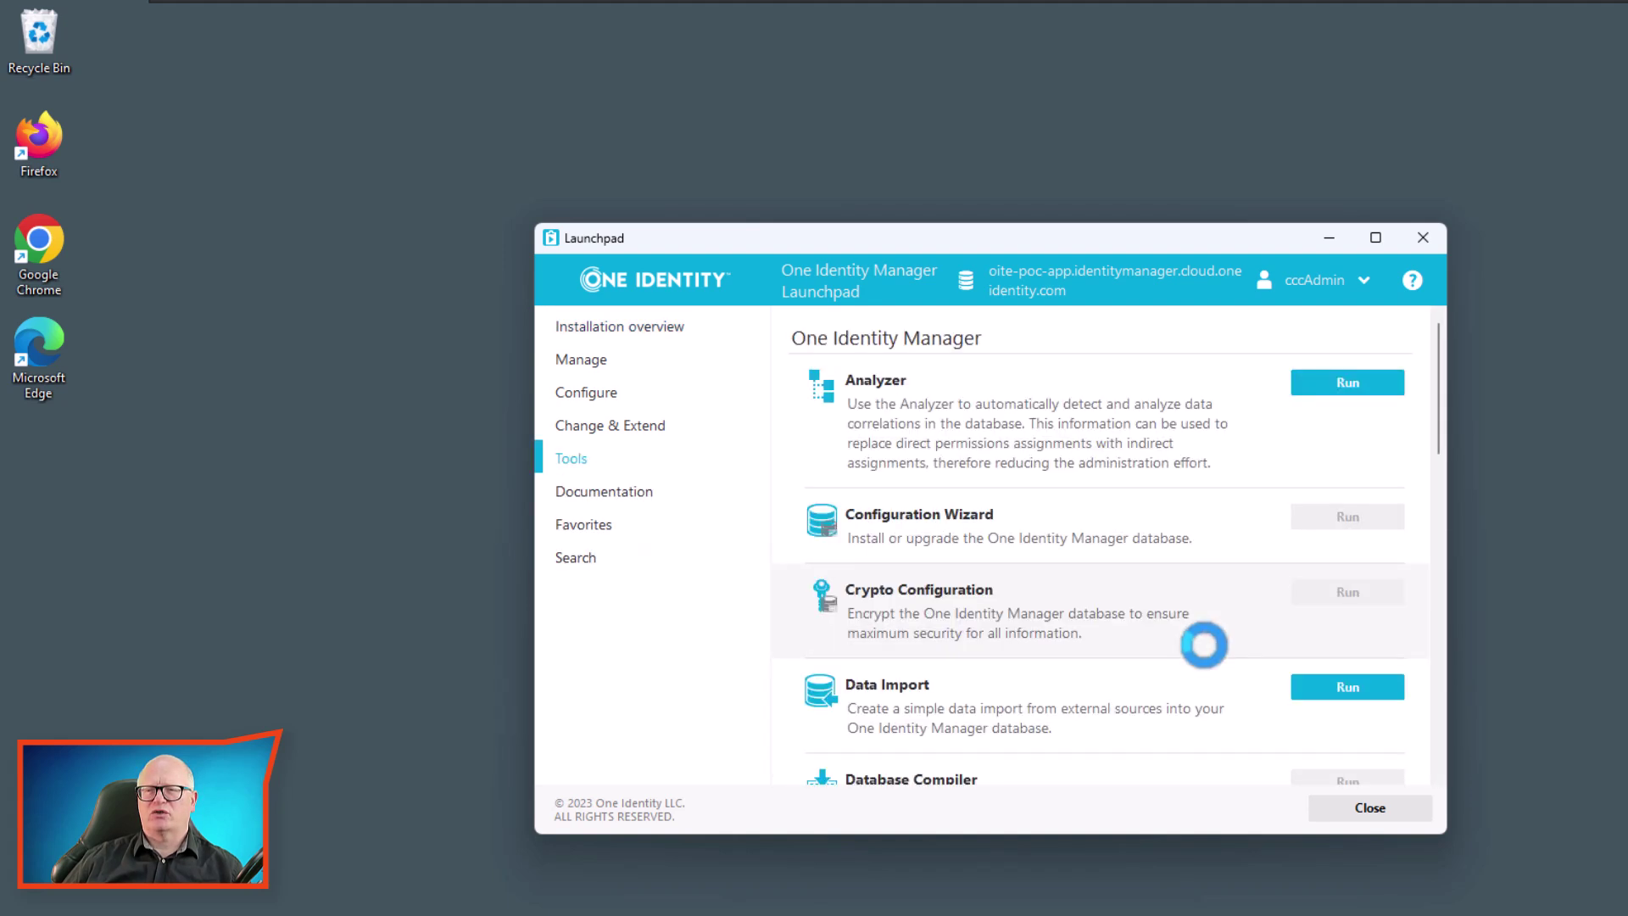
scroll(1003, 546, down, 2)
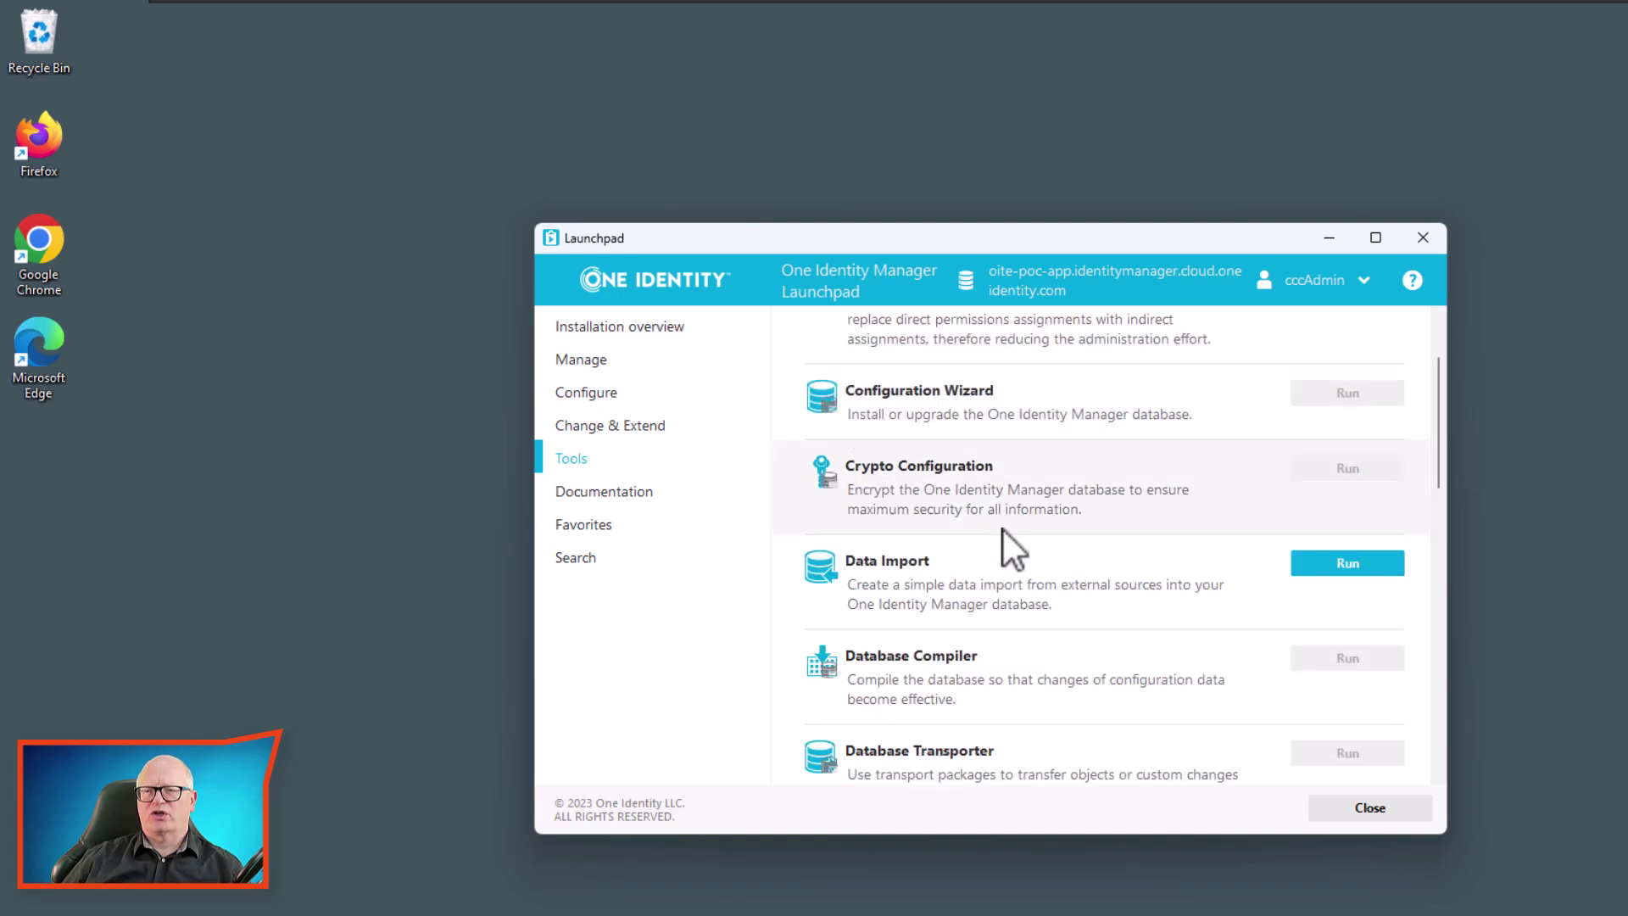
scroll(1004, 530, down, 8)
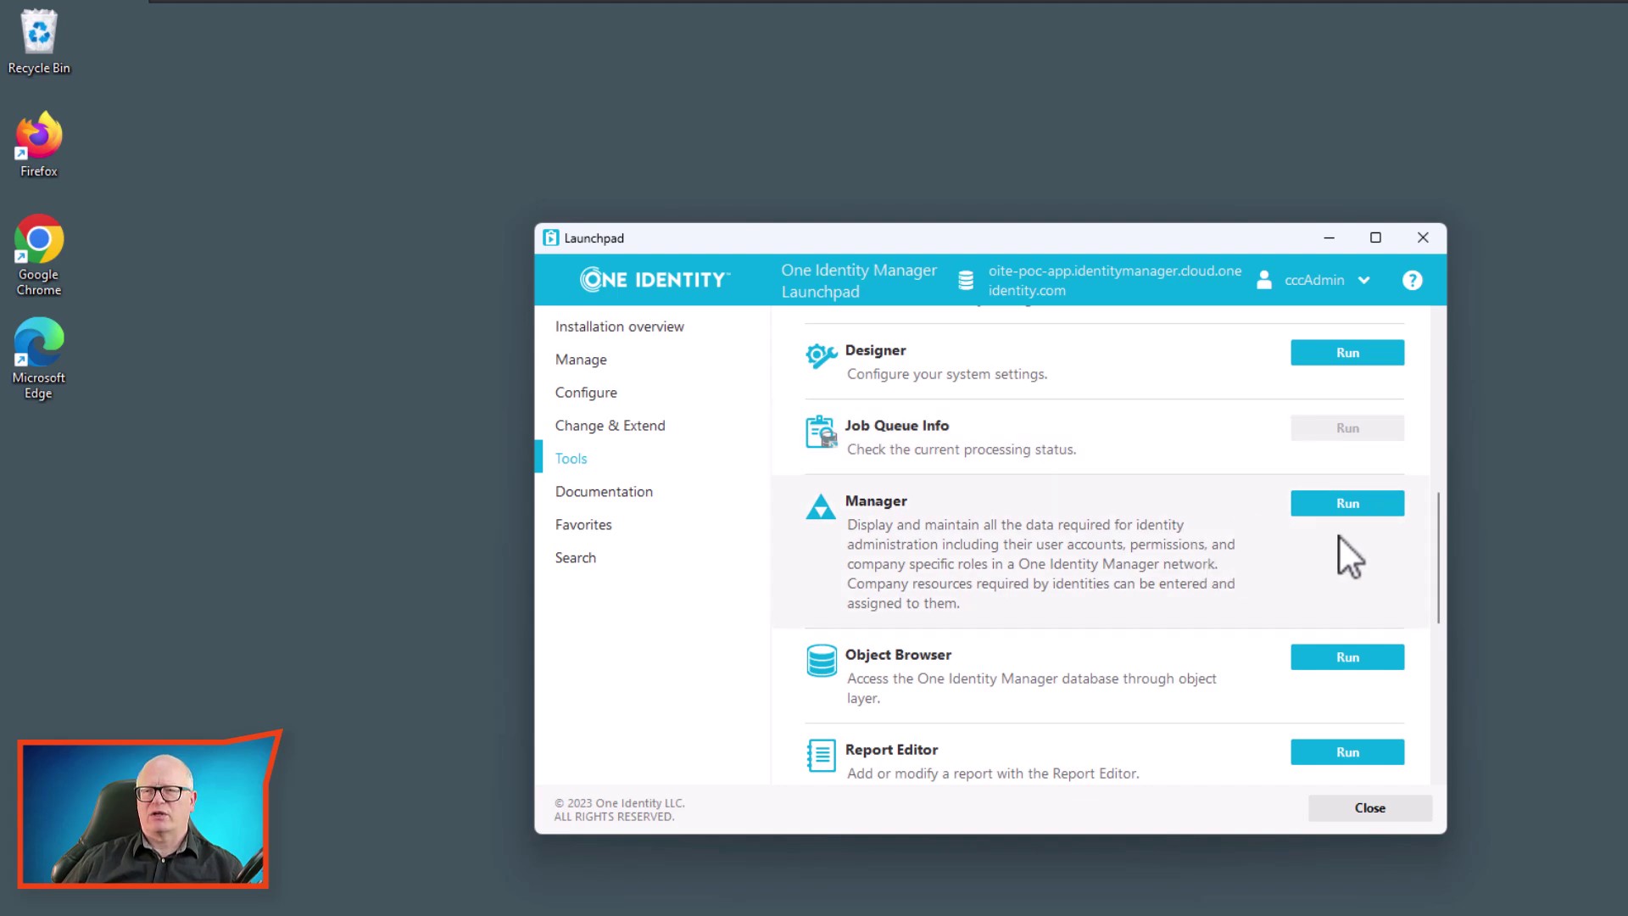
click(1350, 505)
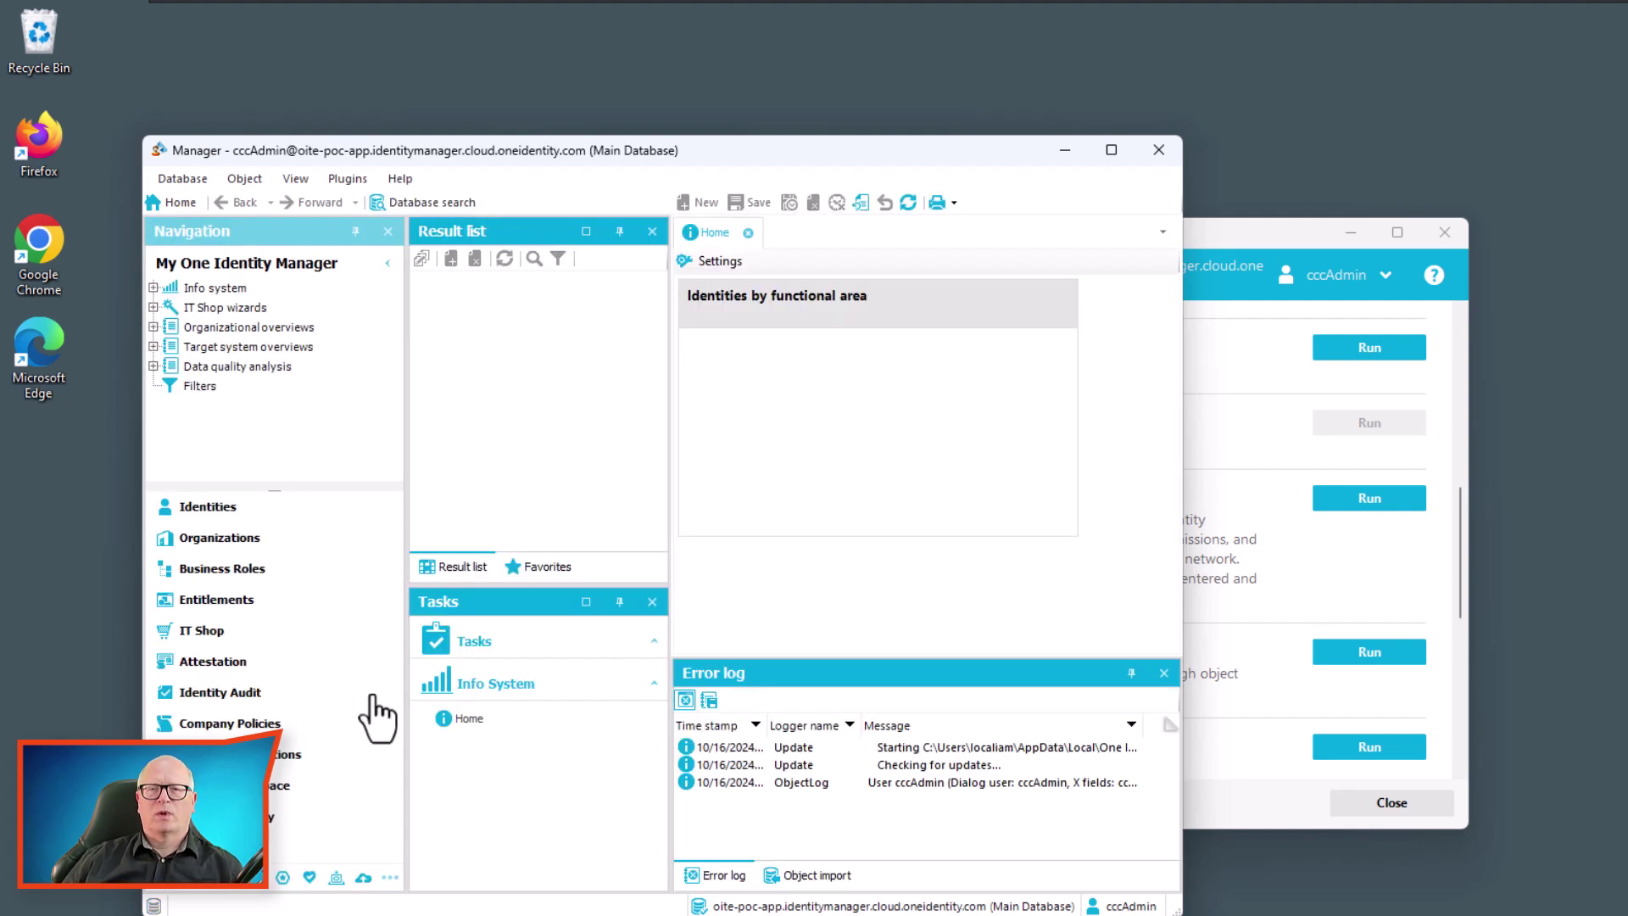
- Examine the identities list and the Oracle E-Business Suite user accounts and hierarchical view in Manager
click(238, 507)
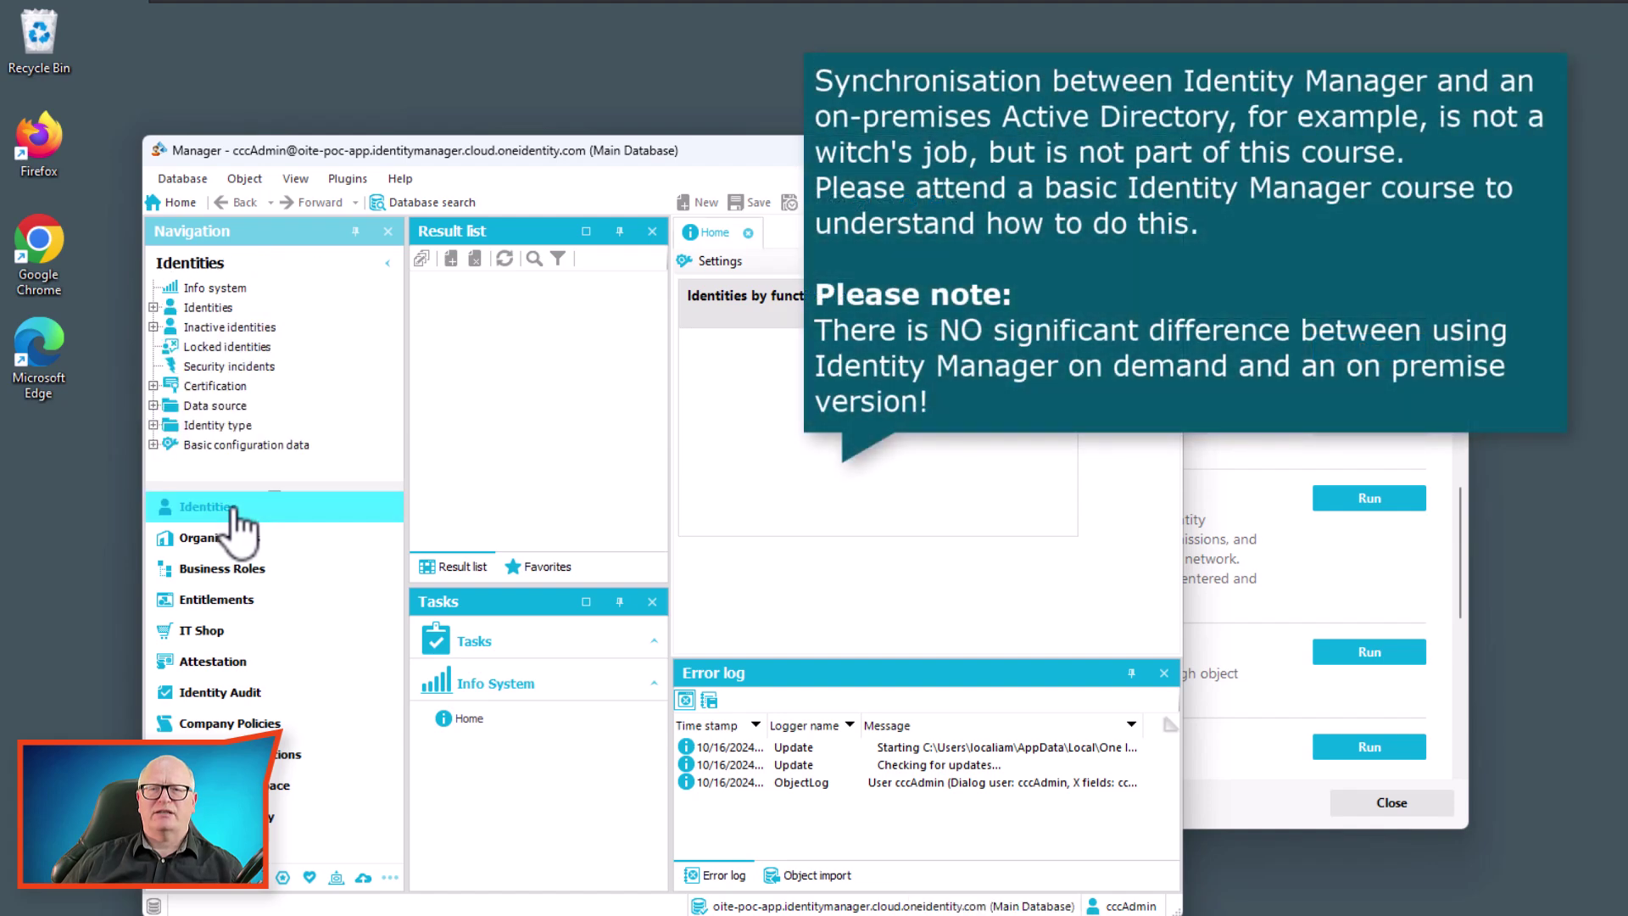
click(209, 307)
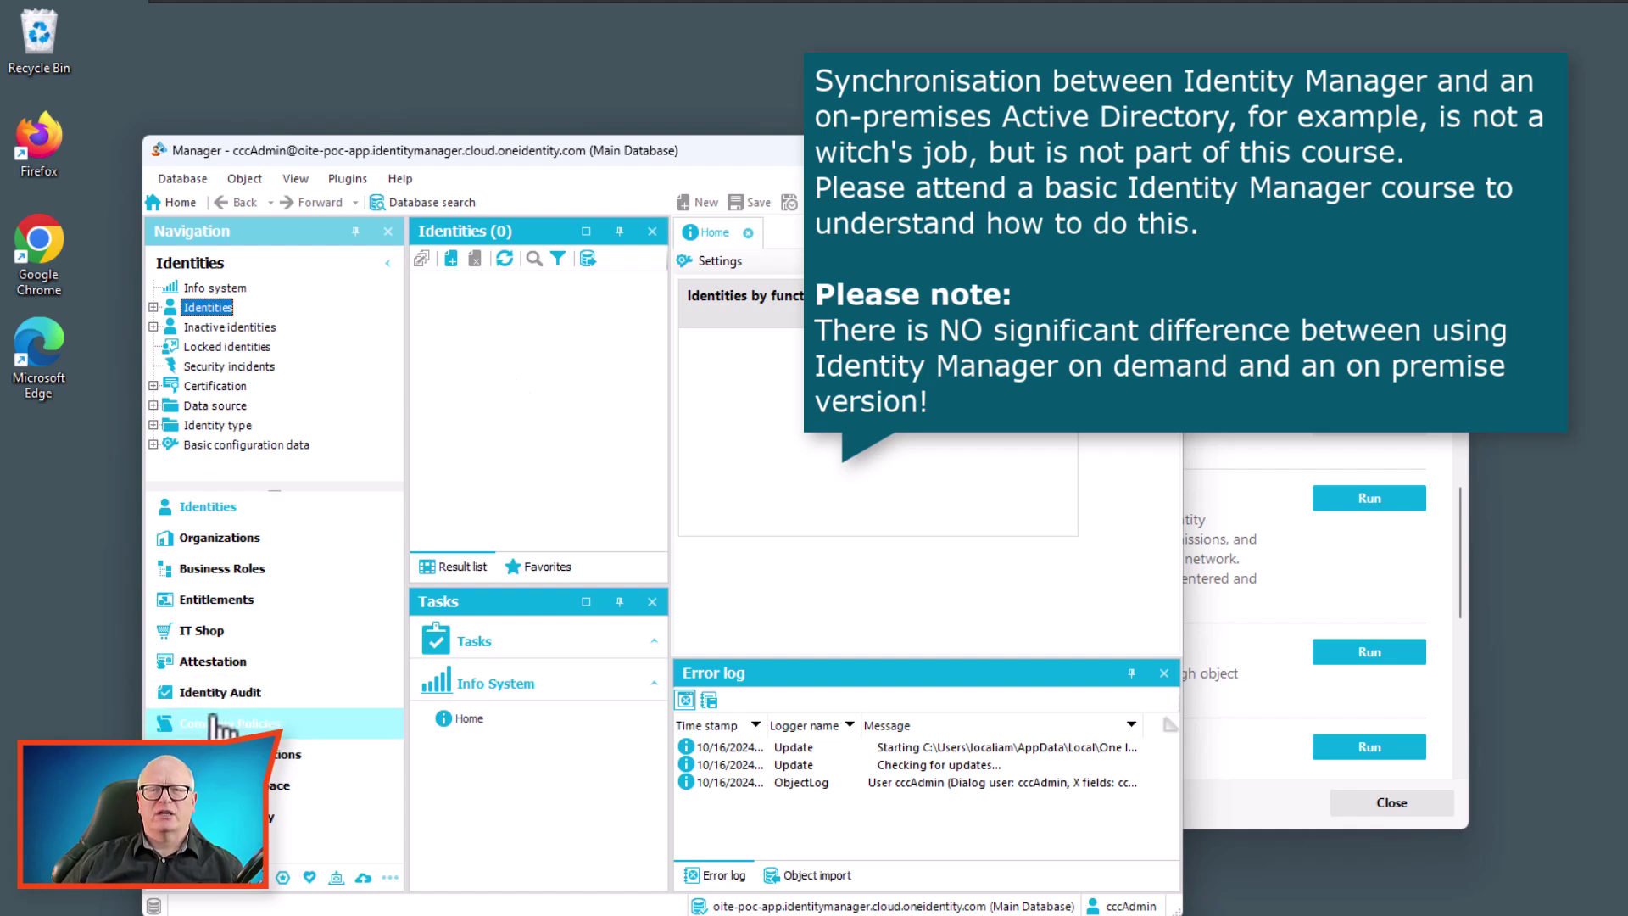
click(336, 879)
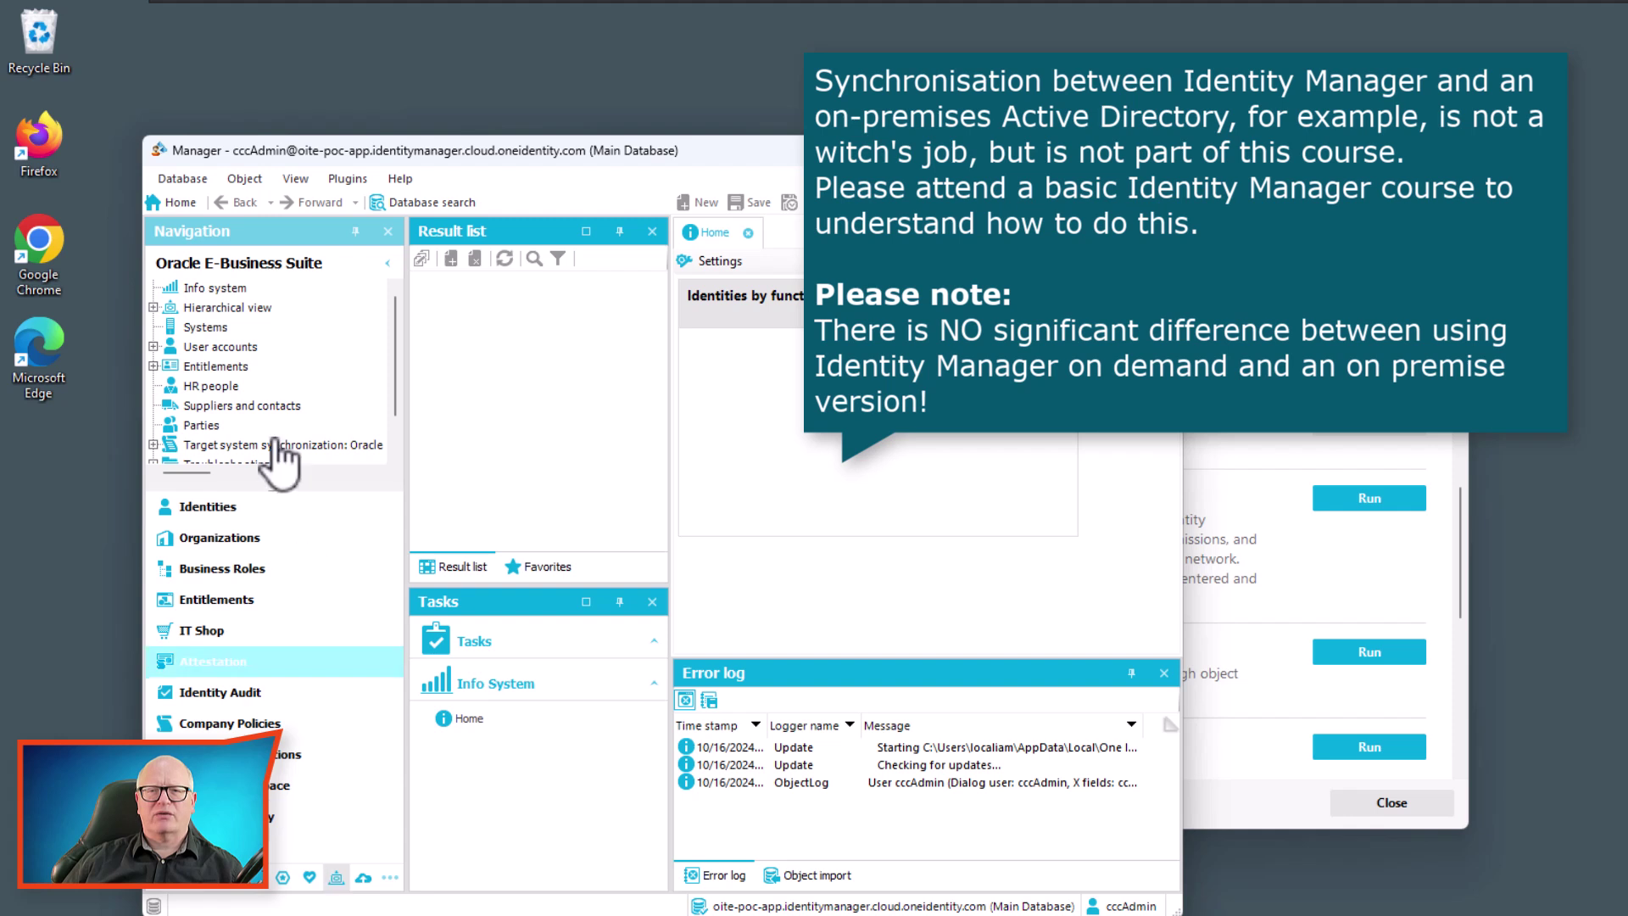
click(231, 347)
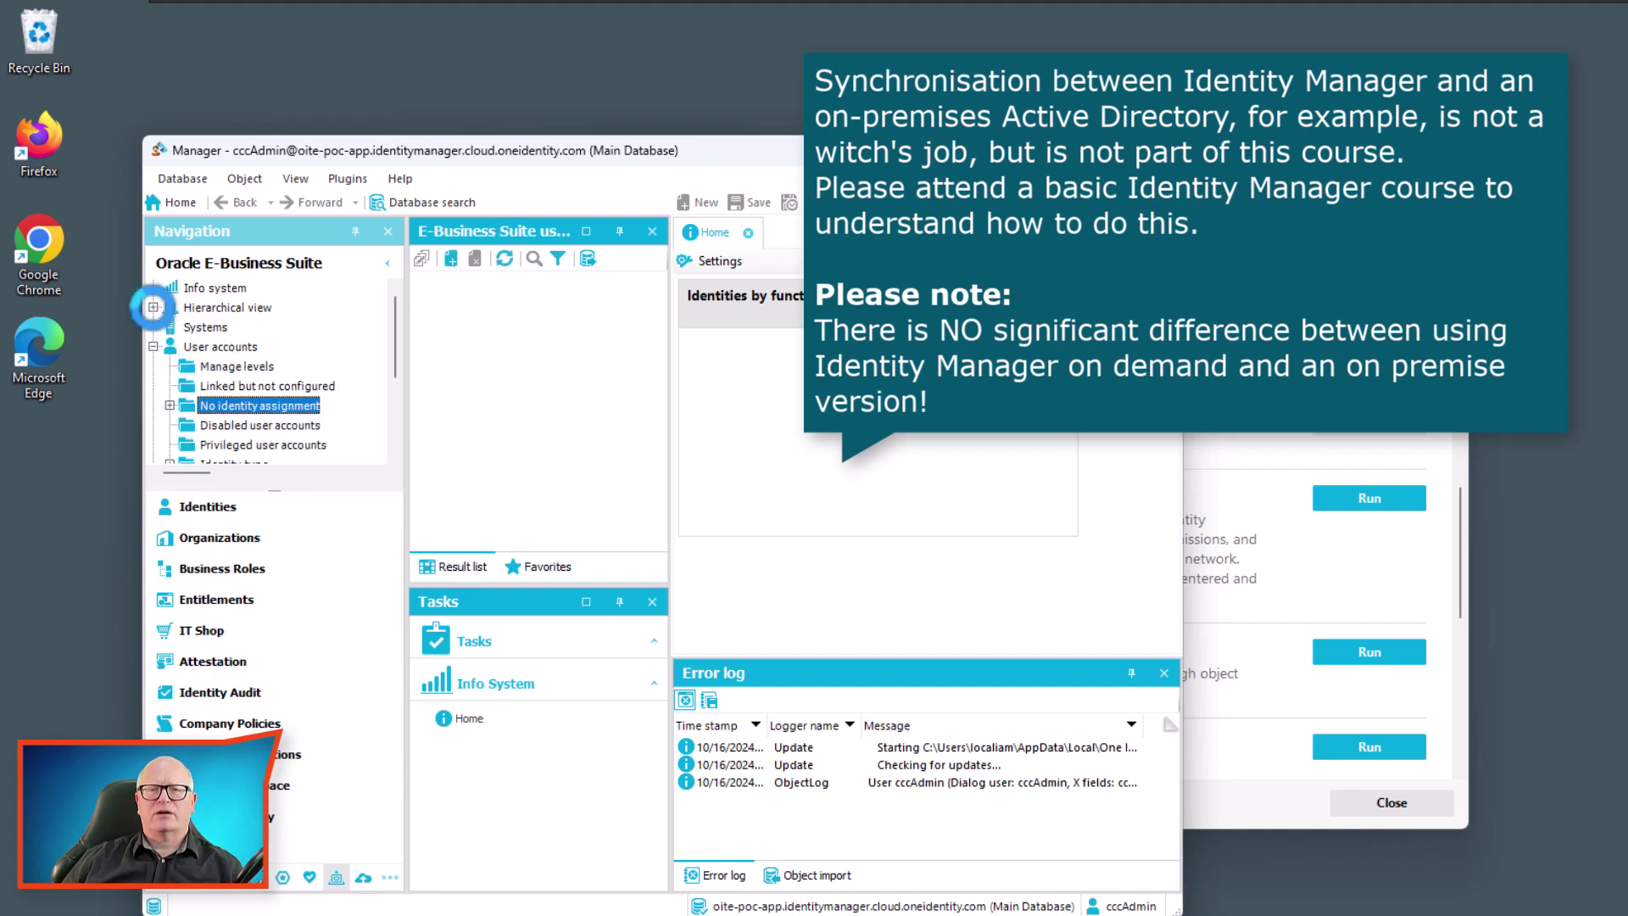
click(222, 307)
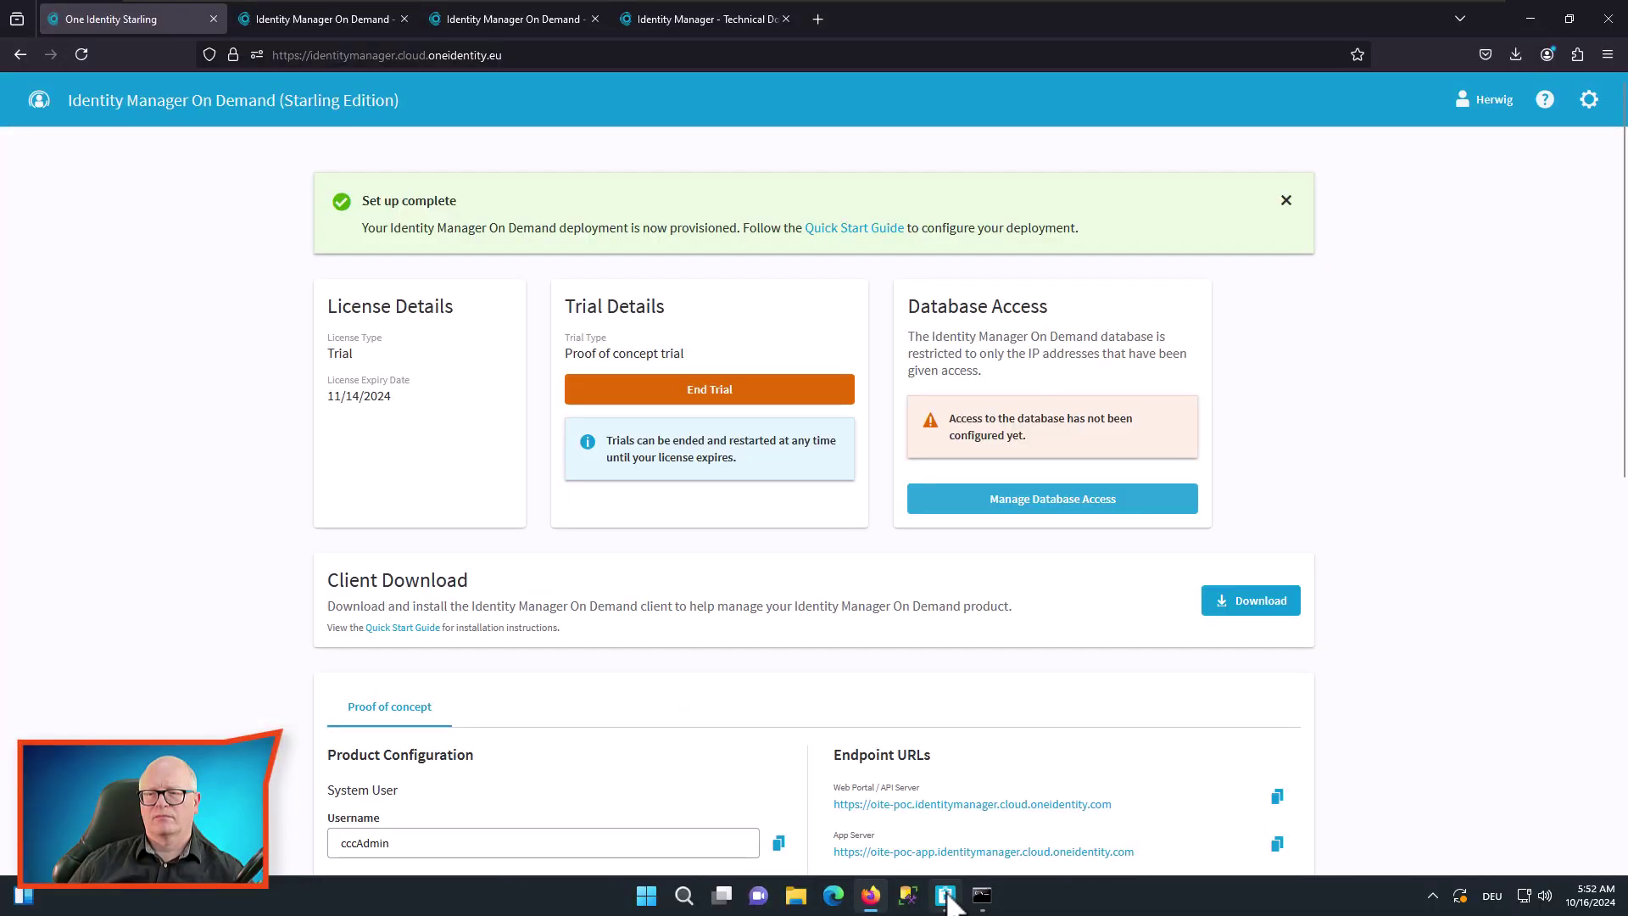
- Open Launchpad again and start adding a new connection of the SQL Server system type
click(945, 895)
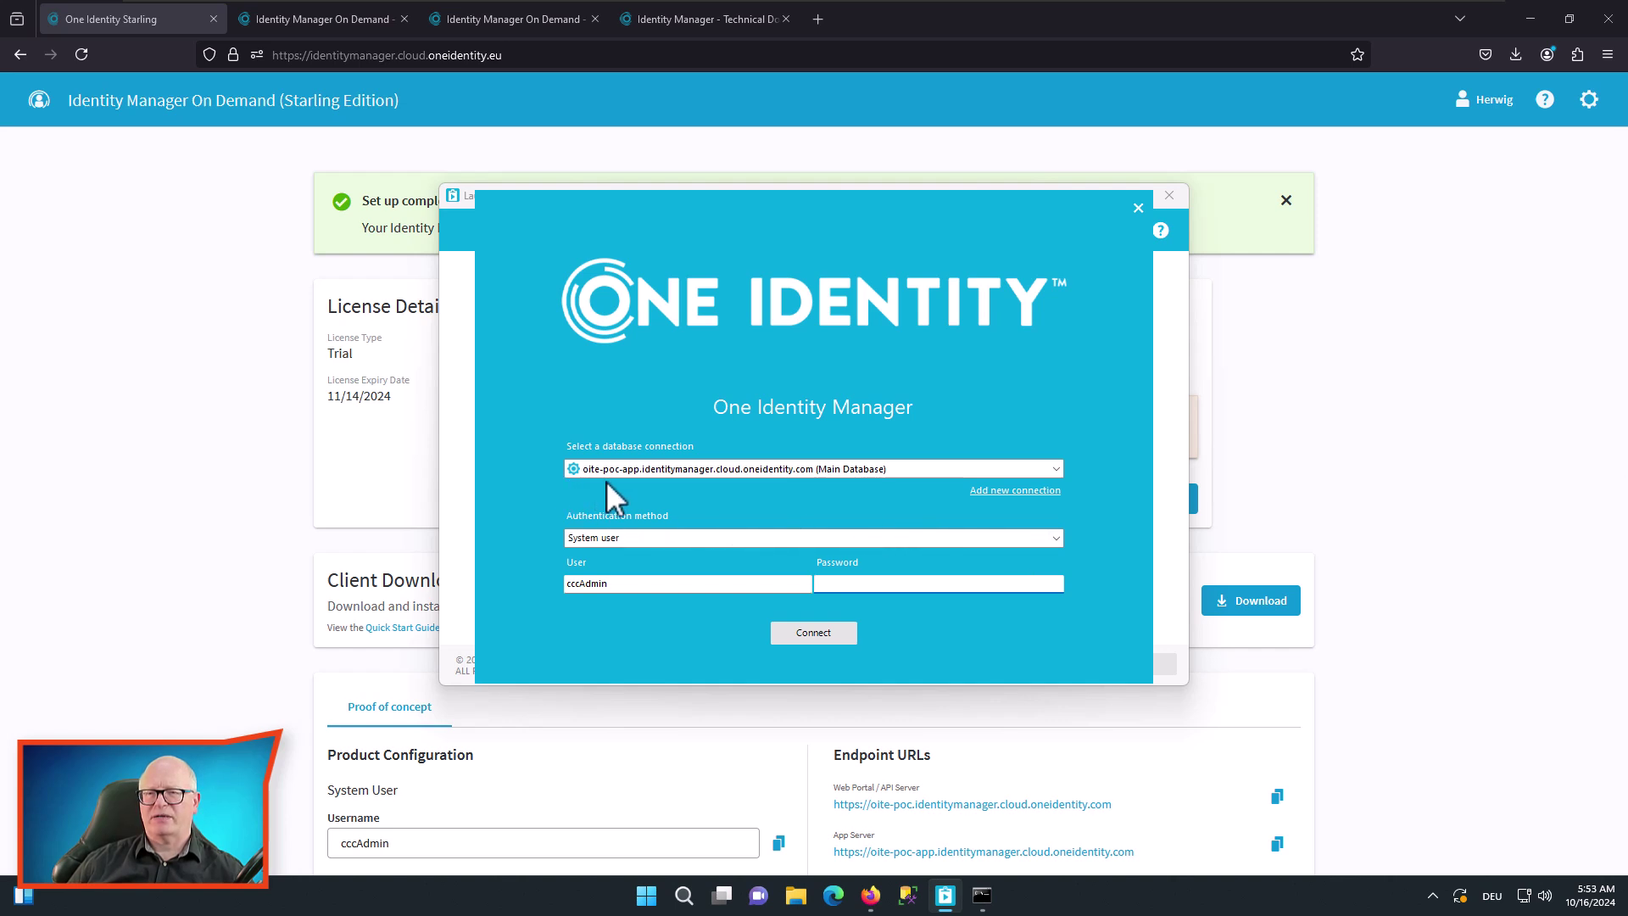
click(1018, 491)
click(676, 413)
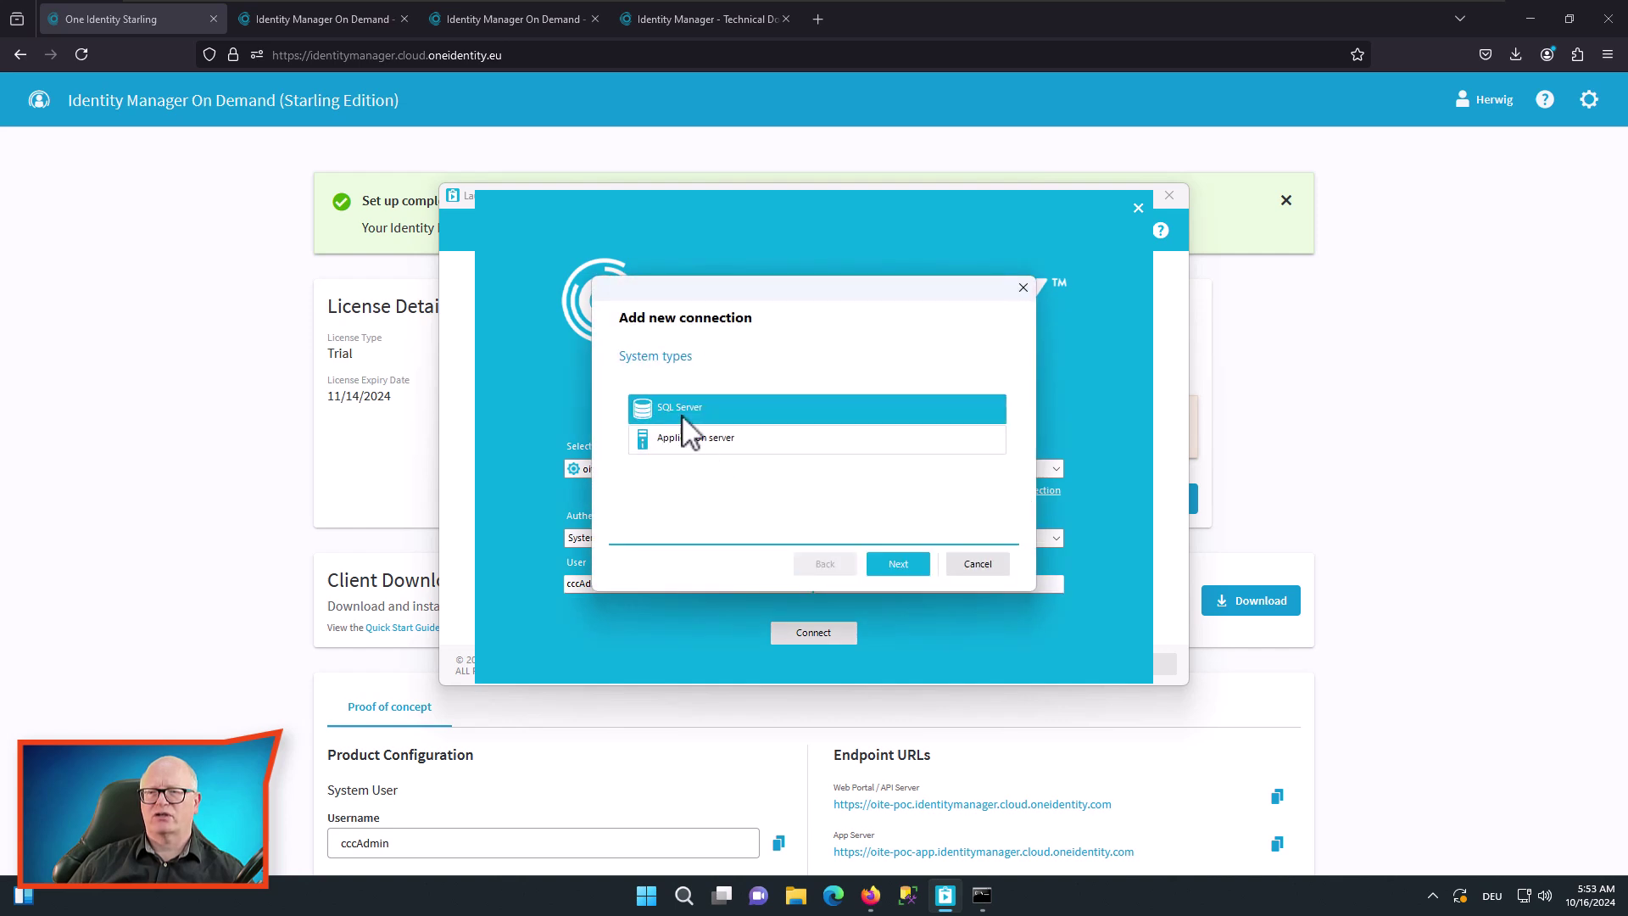
click(899, 564)
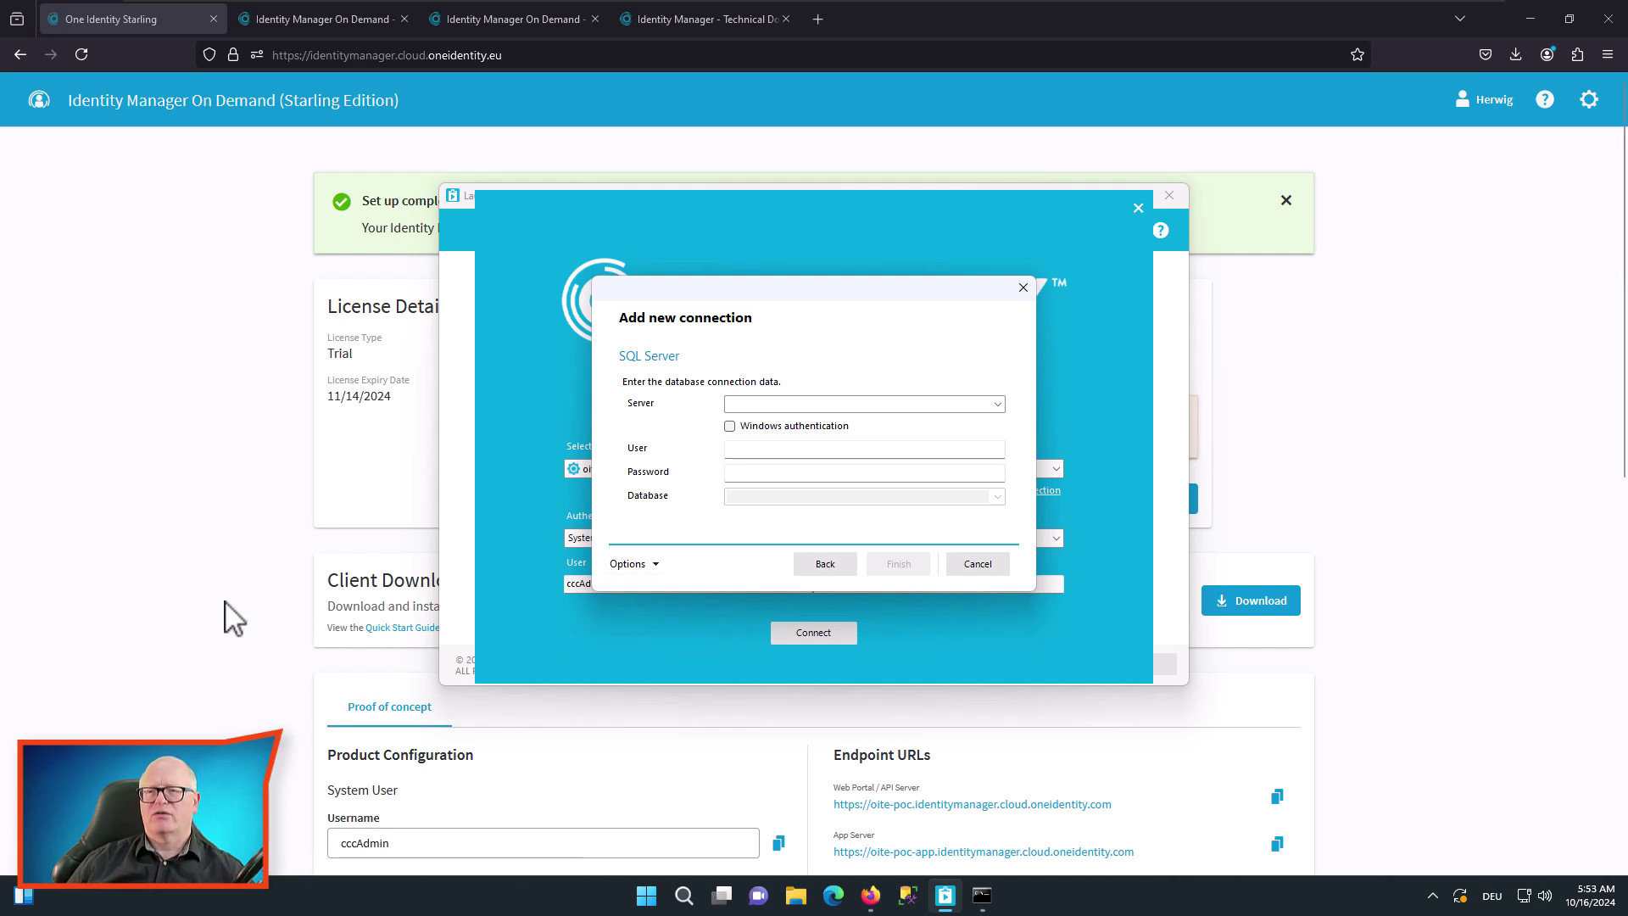
- Copy the database address oite-poc-oneidentity.database.windows.net,1433 from the Starling deployment page into the new connection's server field
click(275, 566)
scroll(396, 560, down, 6)
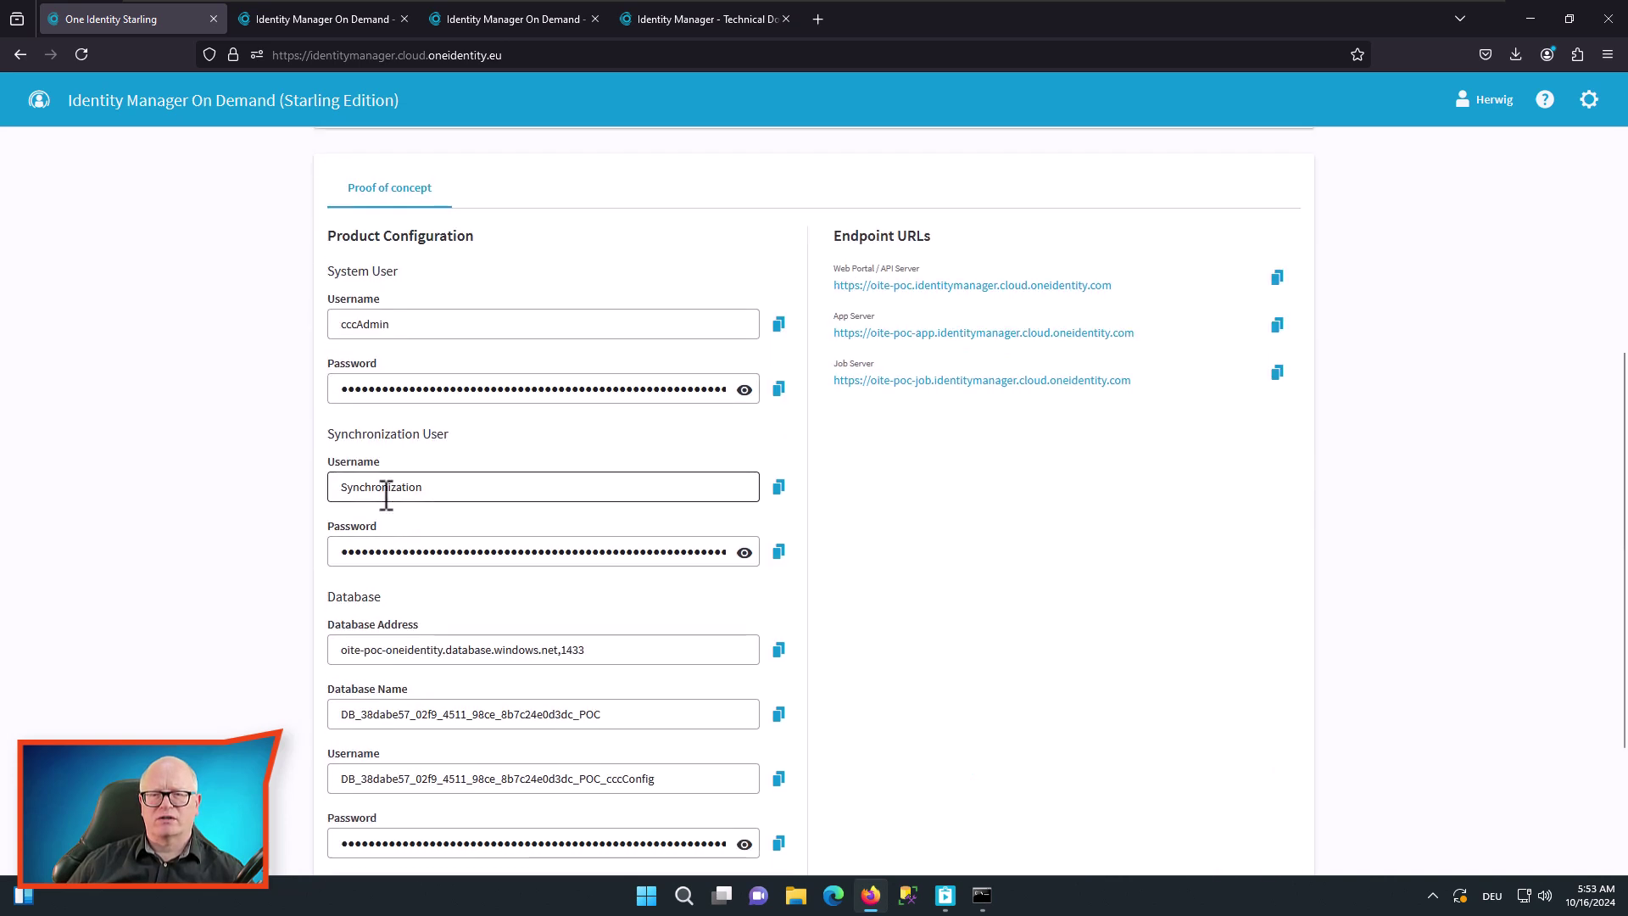
scroll(487, 534, down, 1)
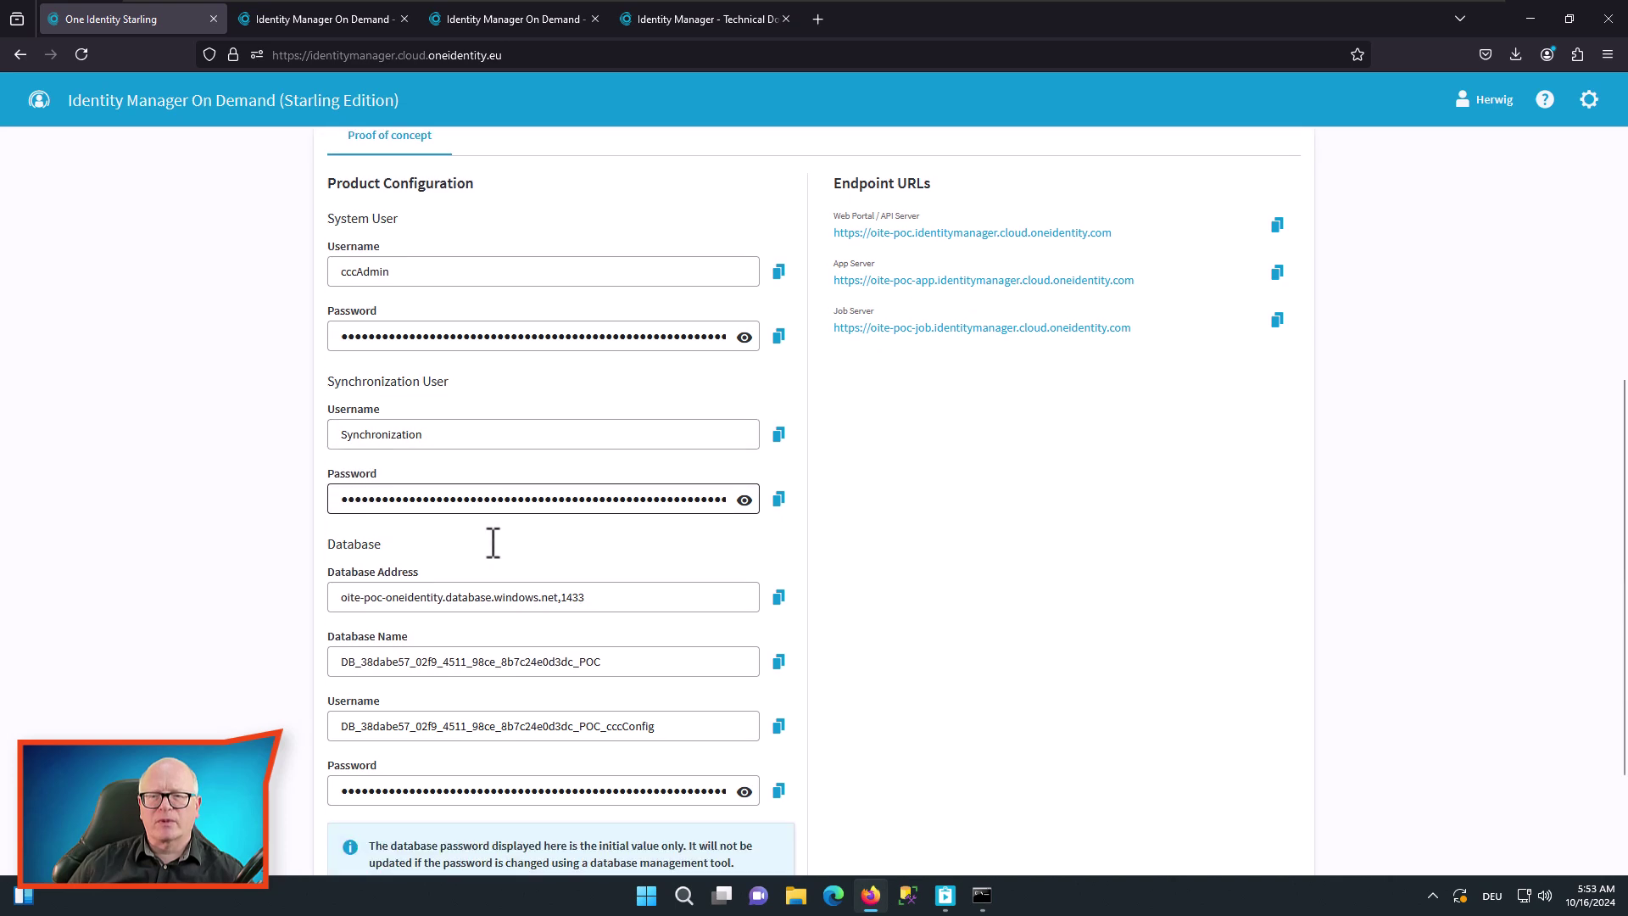
scroll(492, 542, down, 1)
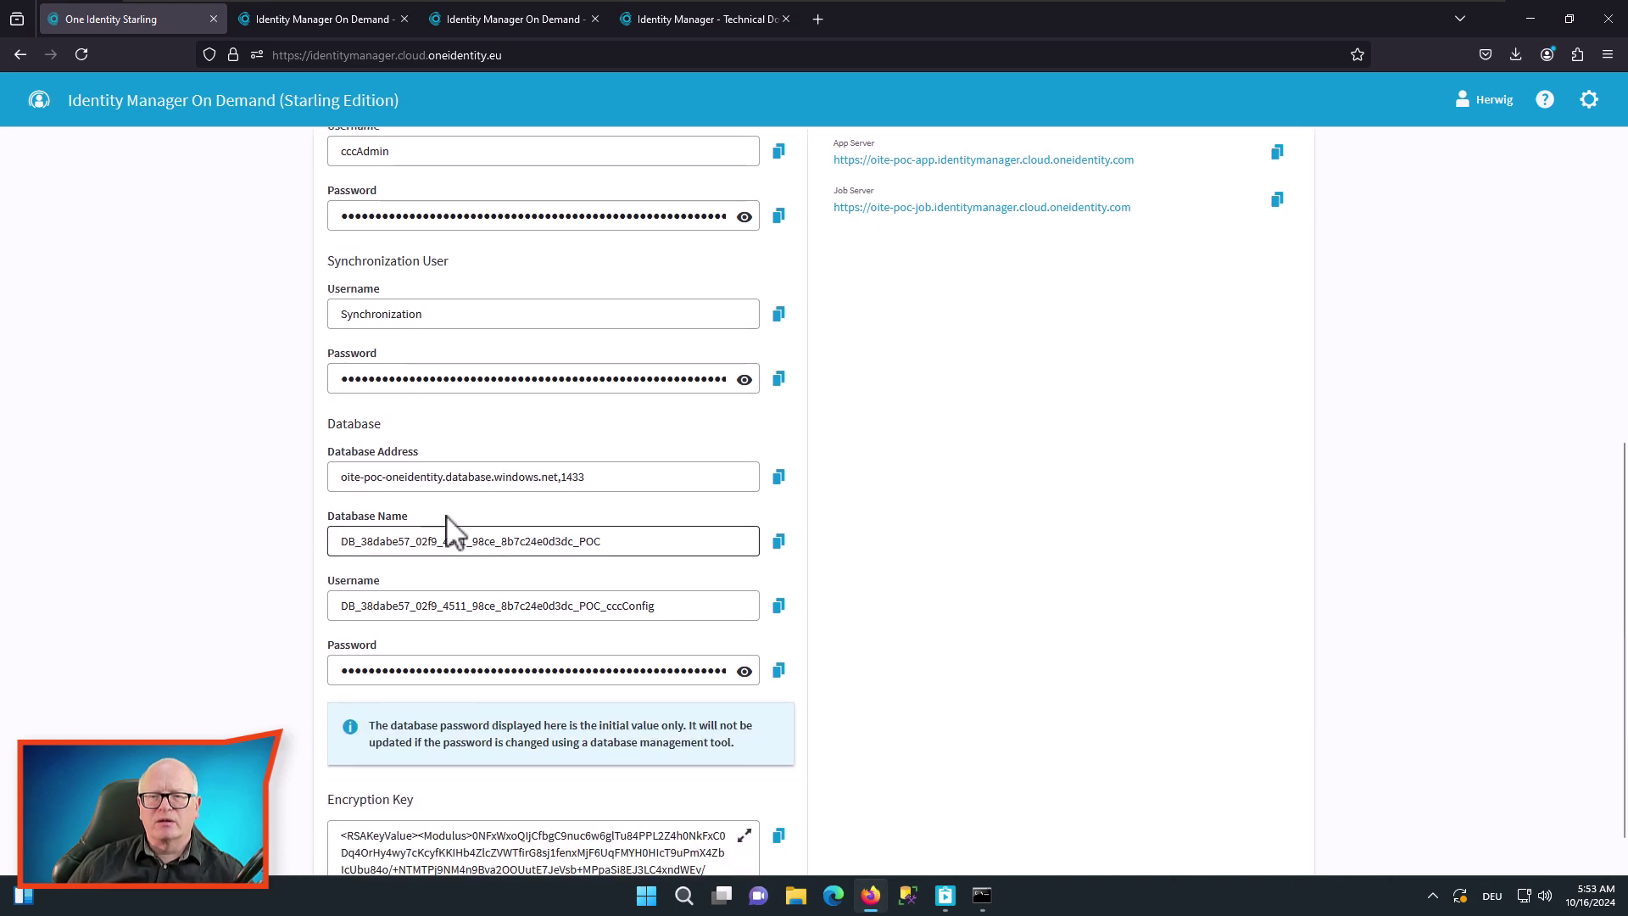
click(779, 477)
key(alt+Tab)
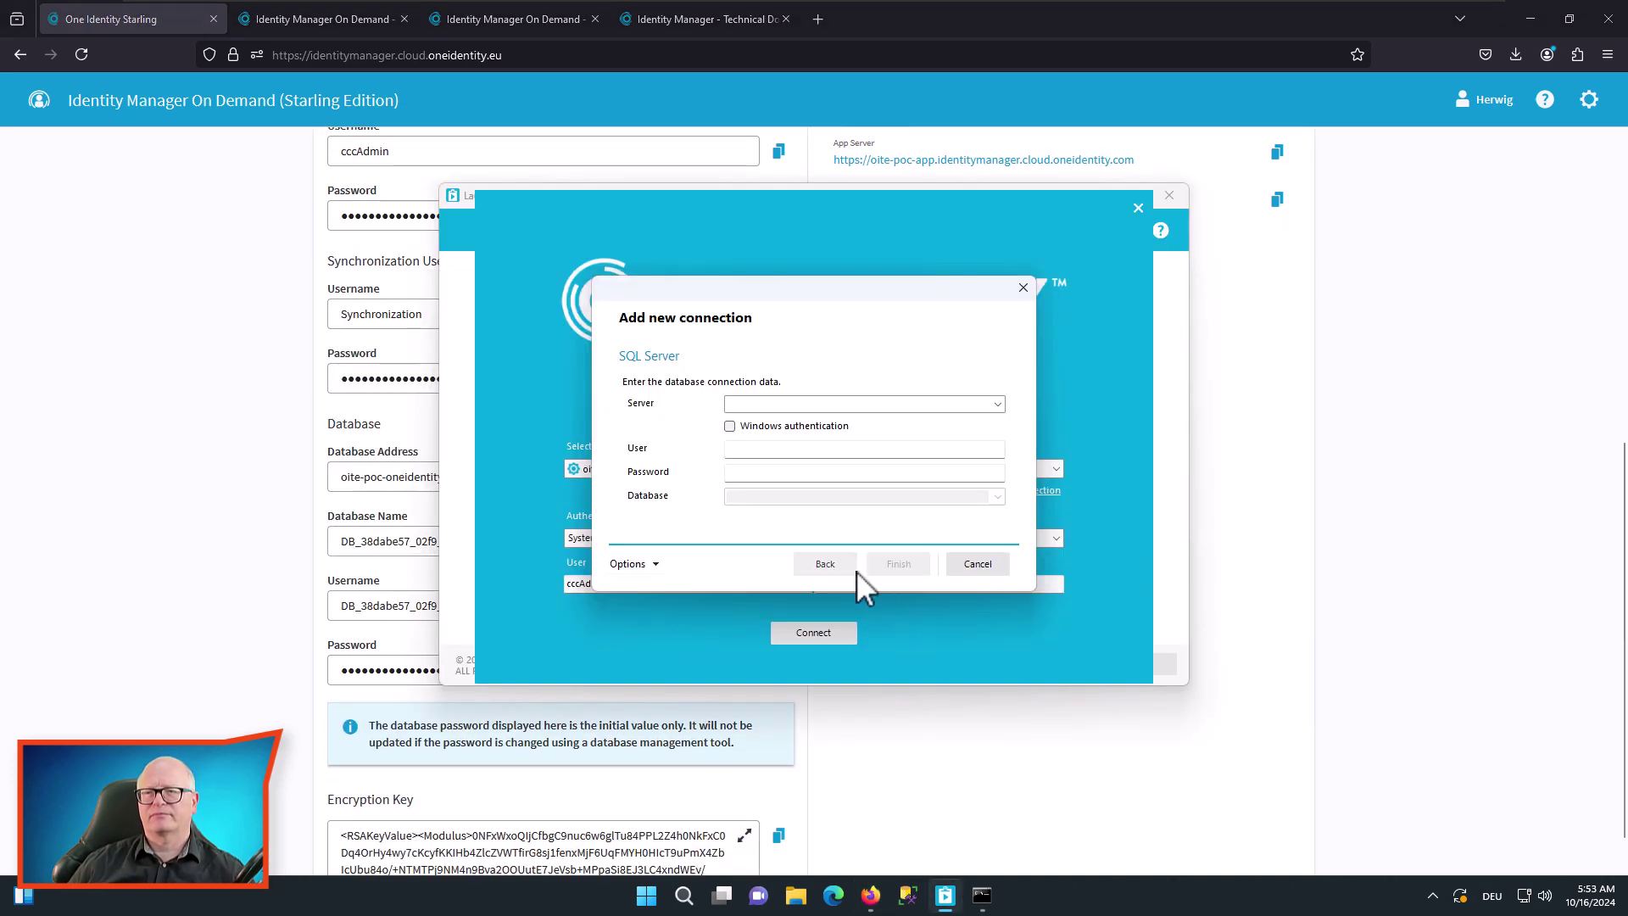
click(759, 404)
key(ctrl+v)
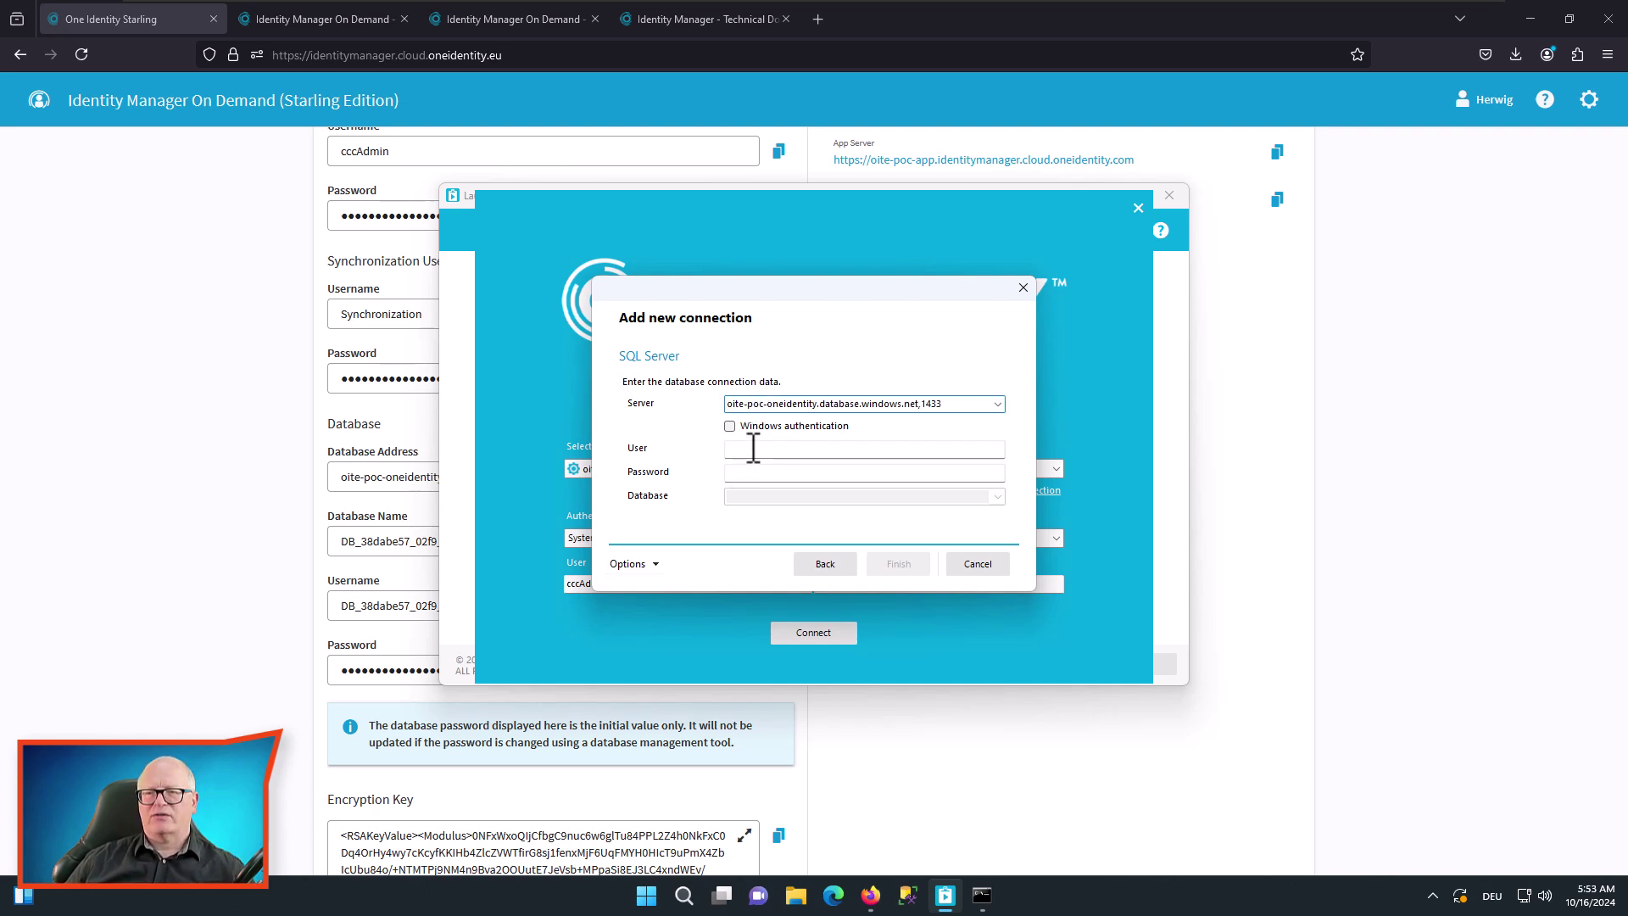
- Copy the database username ending in POC_cccConfig from the Starling page into the SQL Server connection's user field
key(alt+Tab)
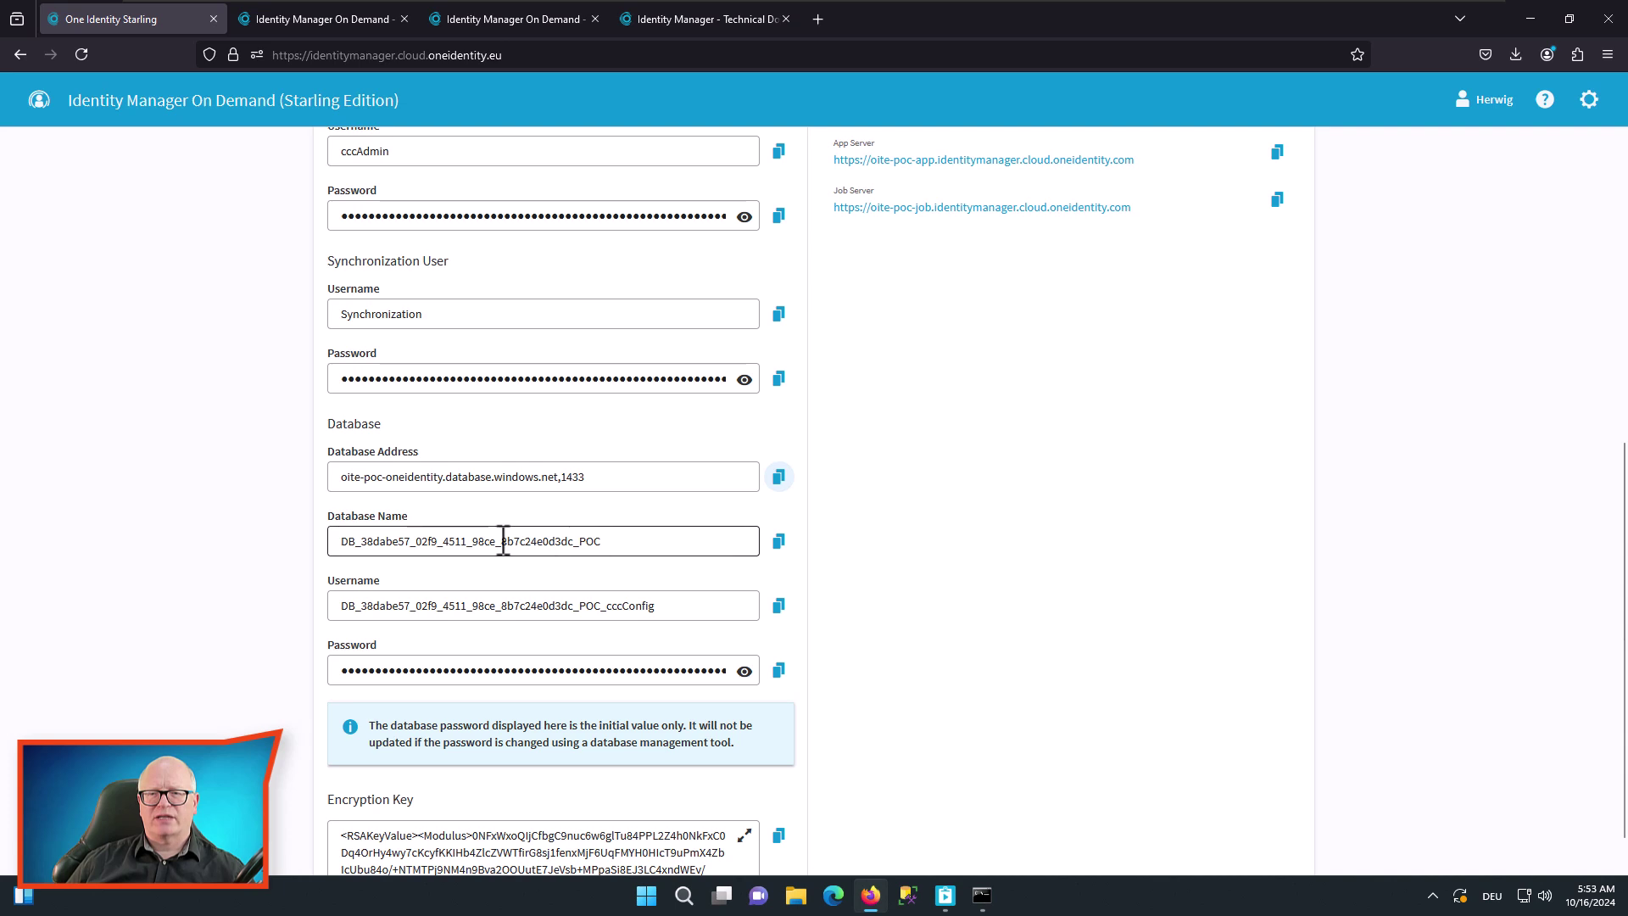
click(779, 605)
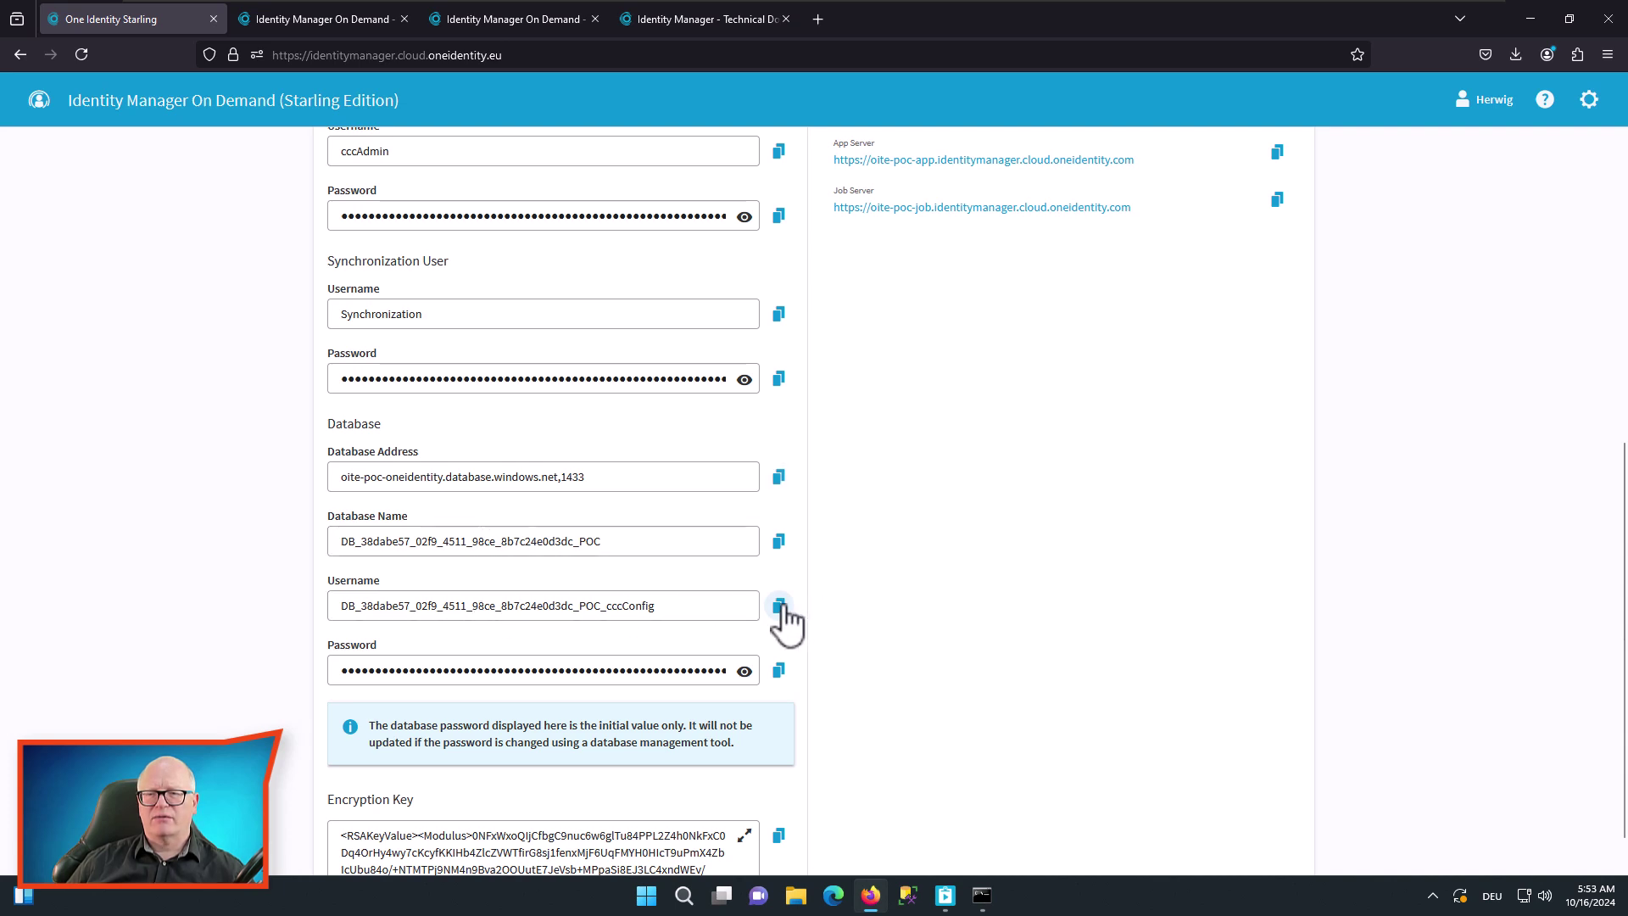
key(alt+Tab)
click(768, 448)
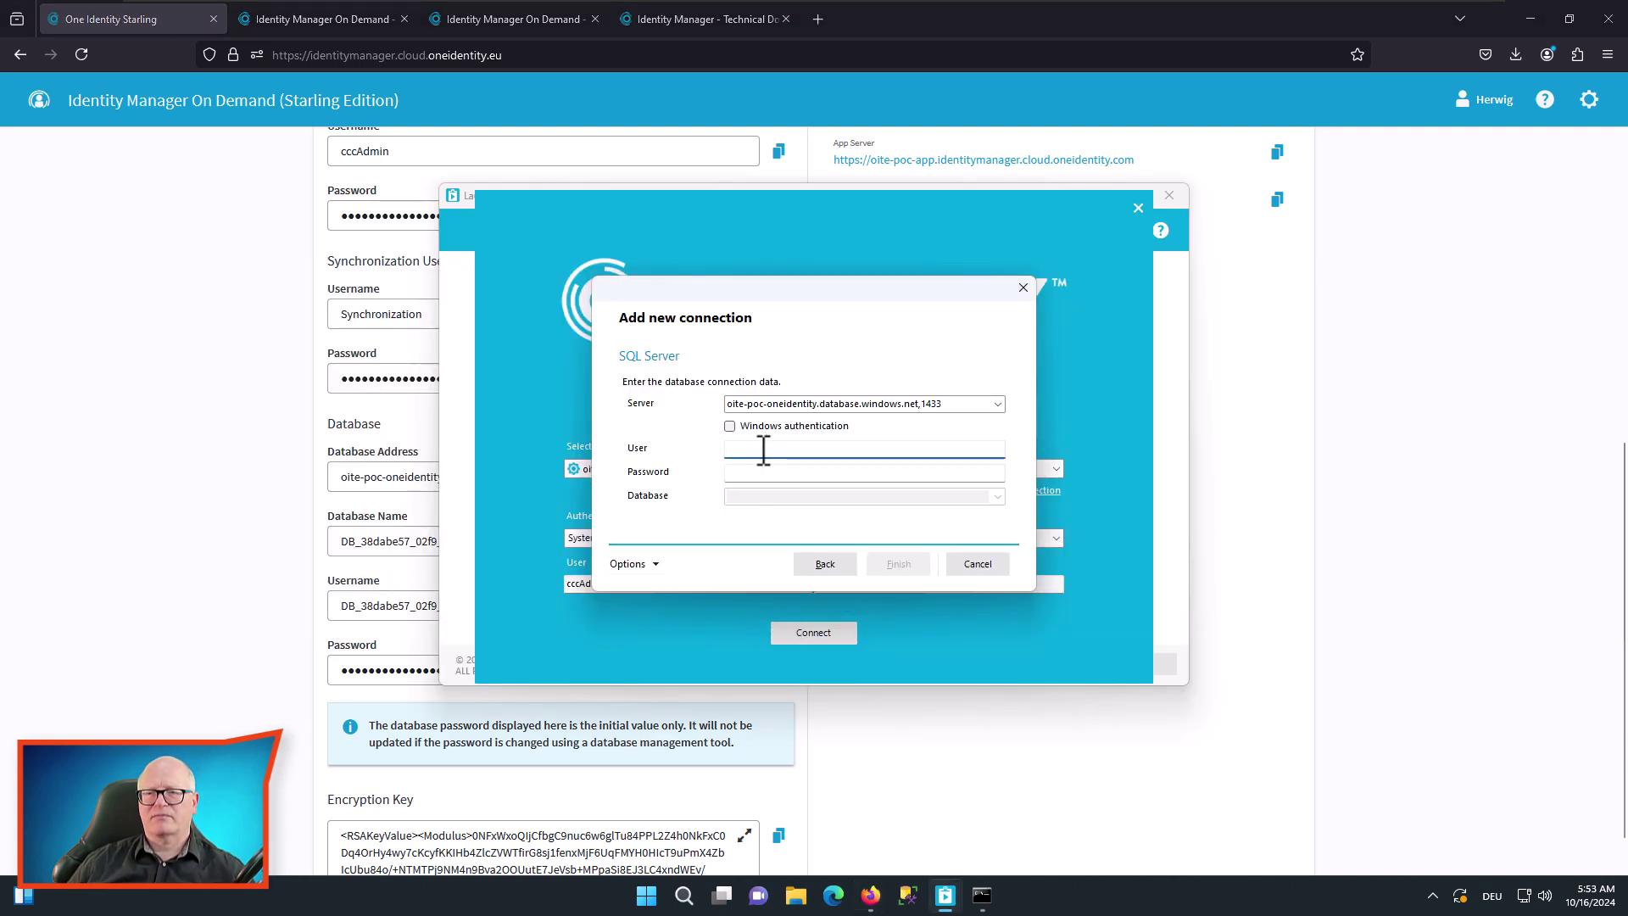
key(ctrl+v)
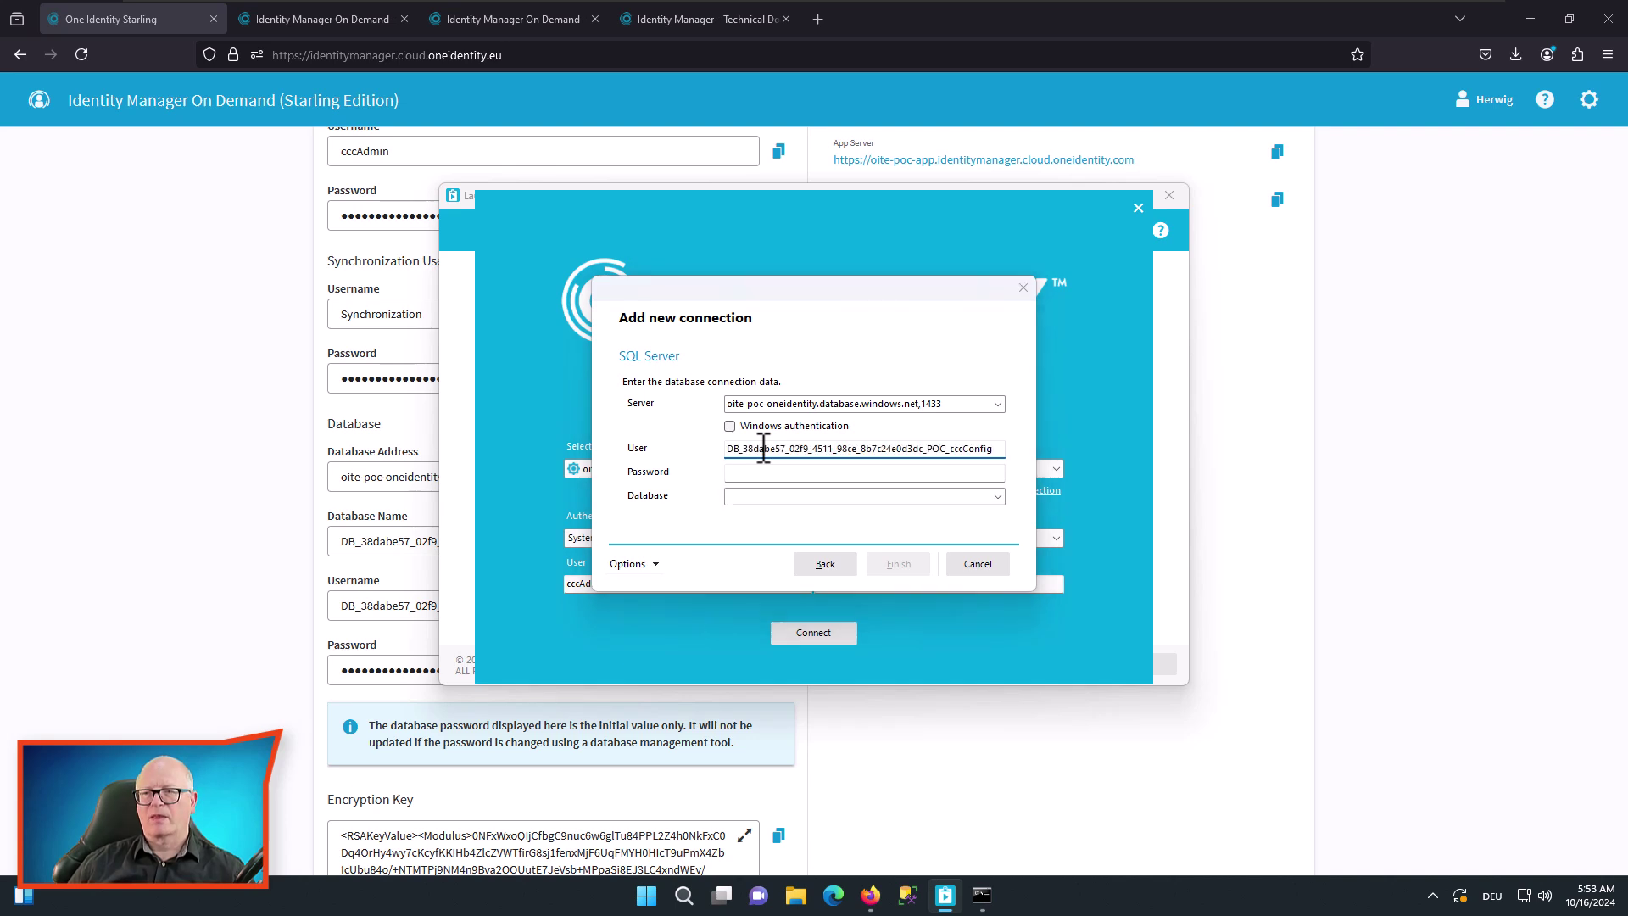
- Copy the database password from the Starling page into the SQL Server connection's password field
key(alt+Tab)
click(778, 671)
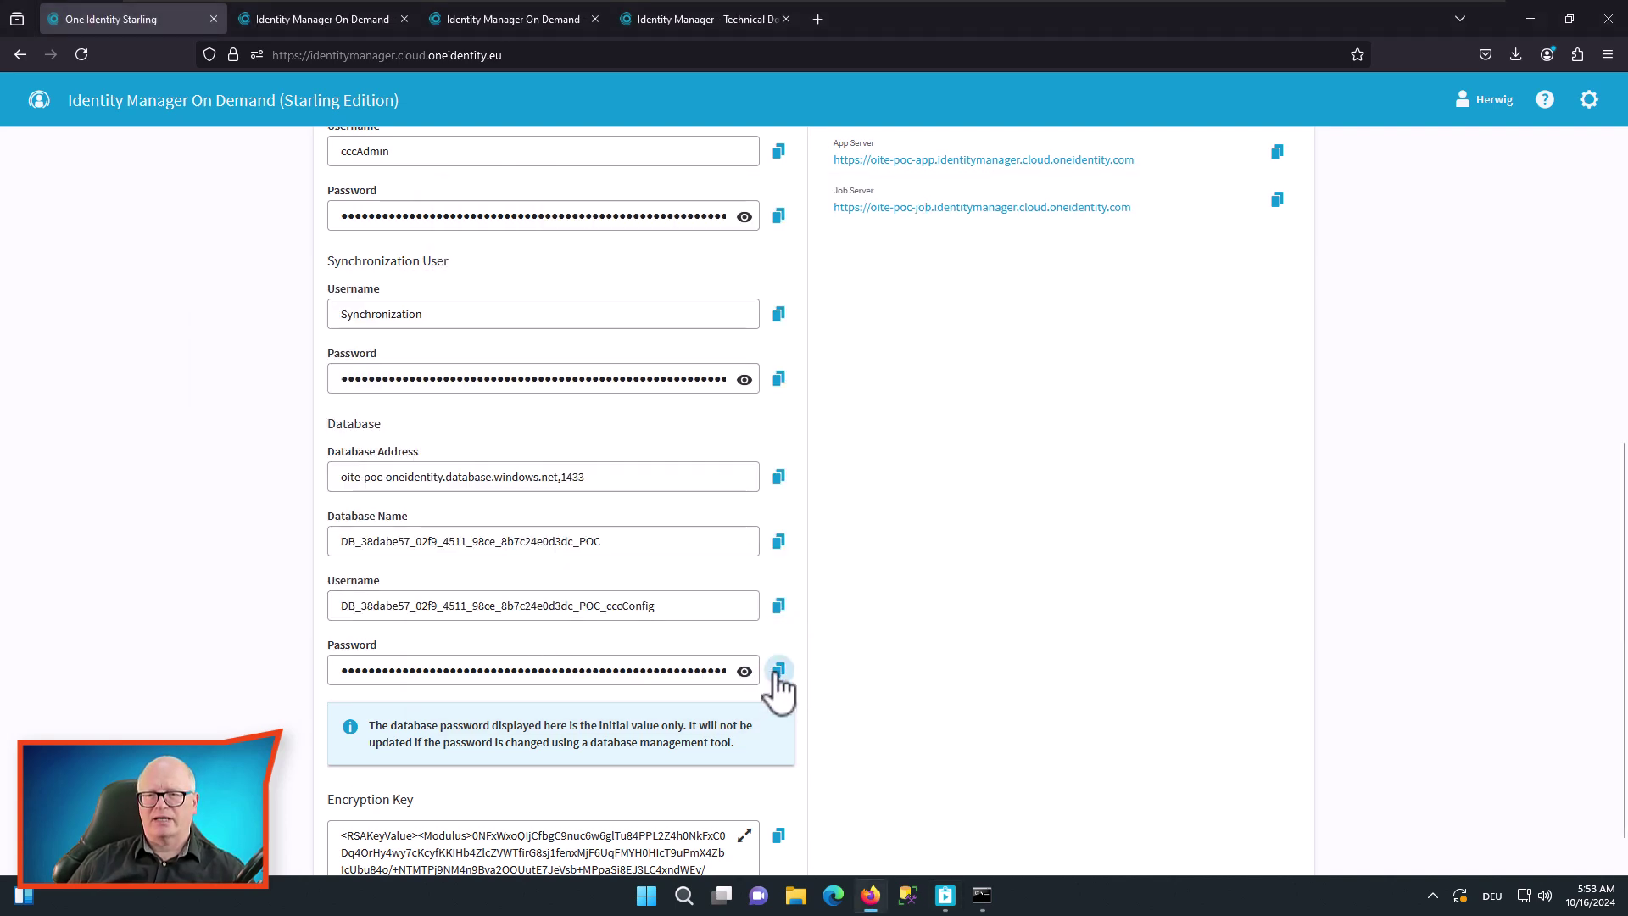
key(alt+Tab)
click(754, 473)
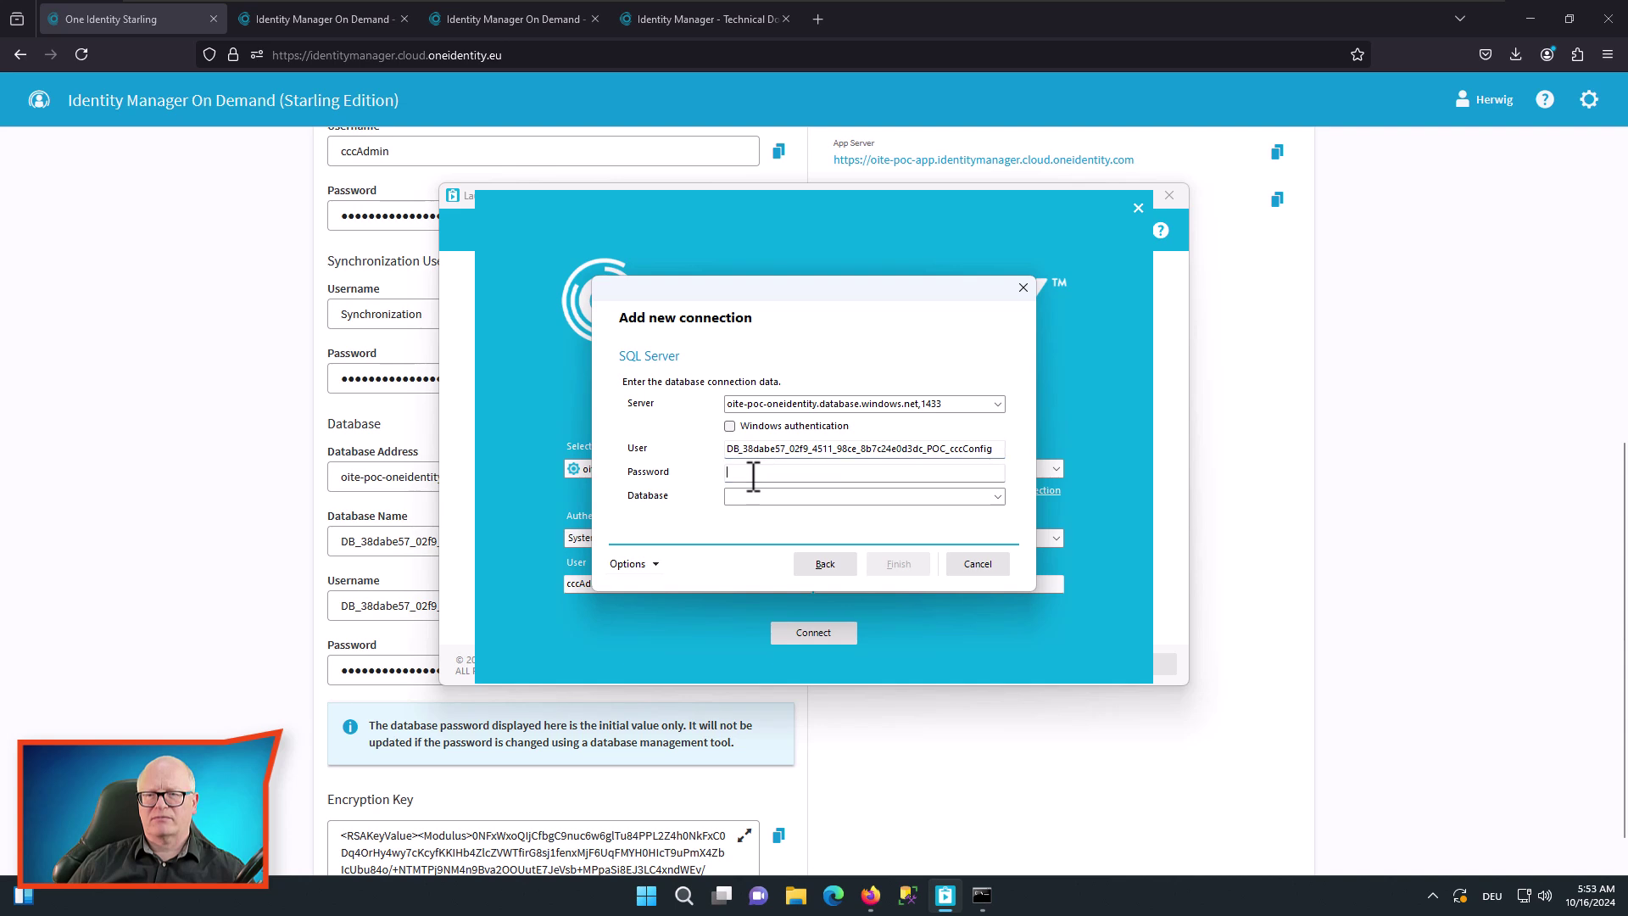
key(ctrl+v)
- Copy the database name DB_38dabe57_02f9_4511_98ce_8b7c24e0d3dc_POC from the Starling page into the connection's database field and finish adding the connection
key(alt+Tab)
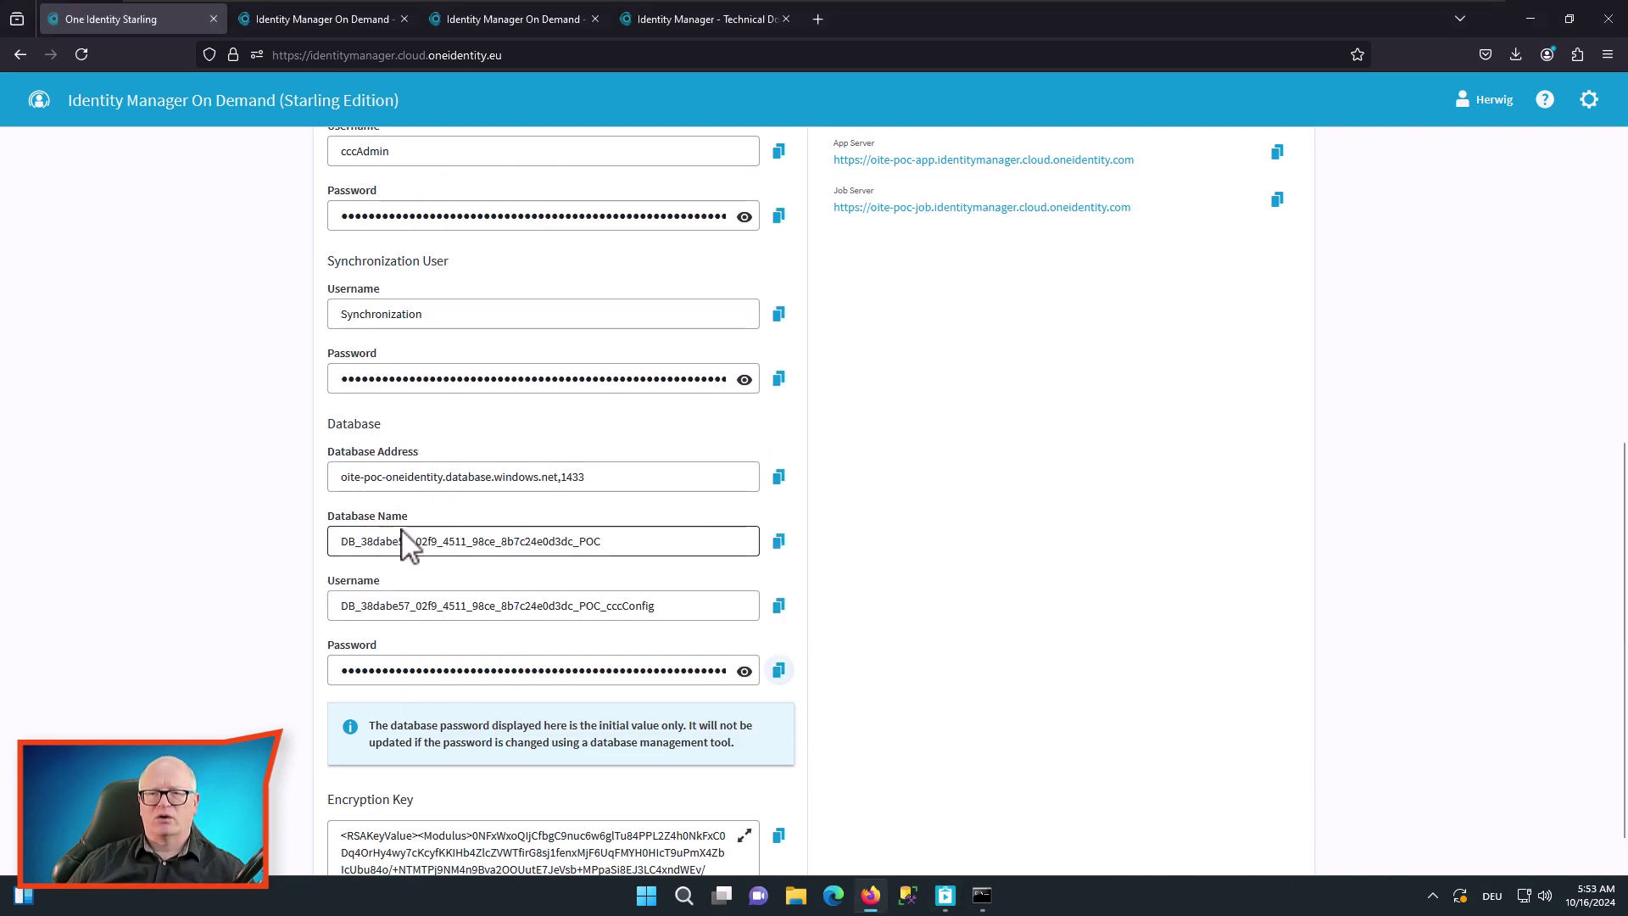
click(778, 541)
key(alt+Tab)
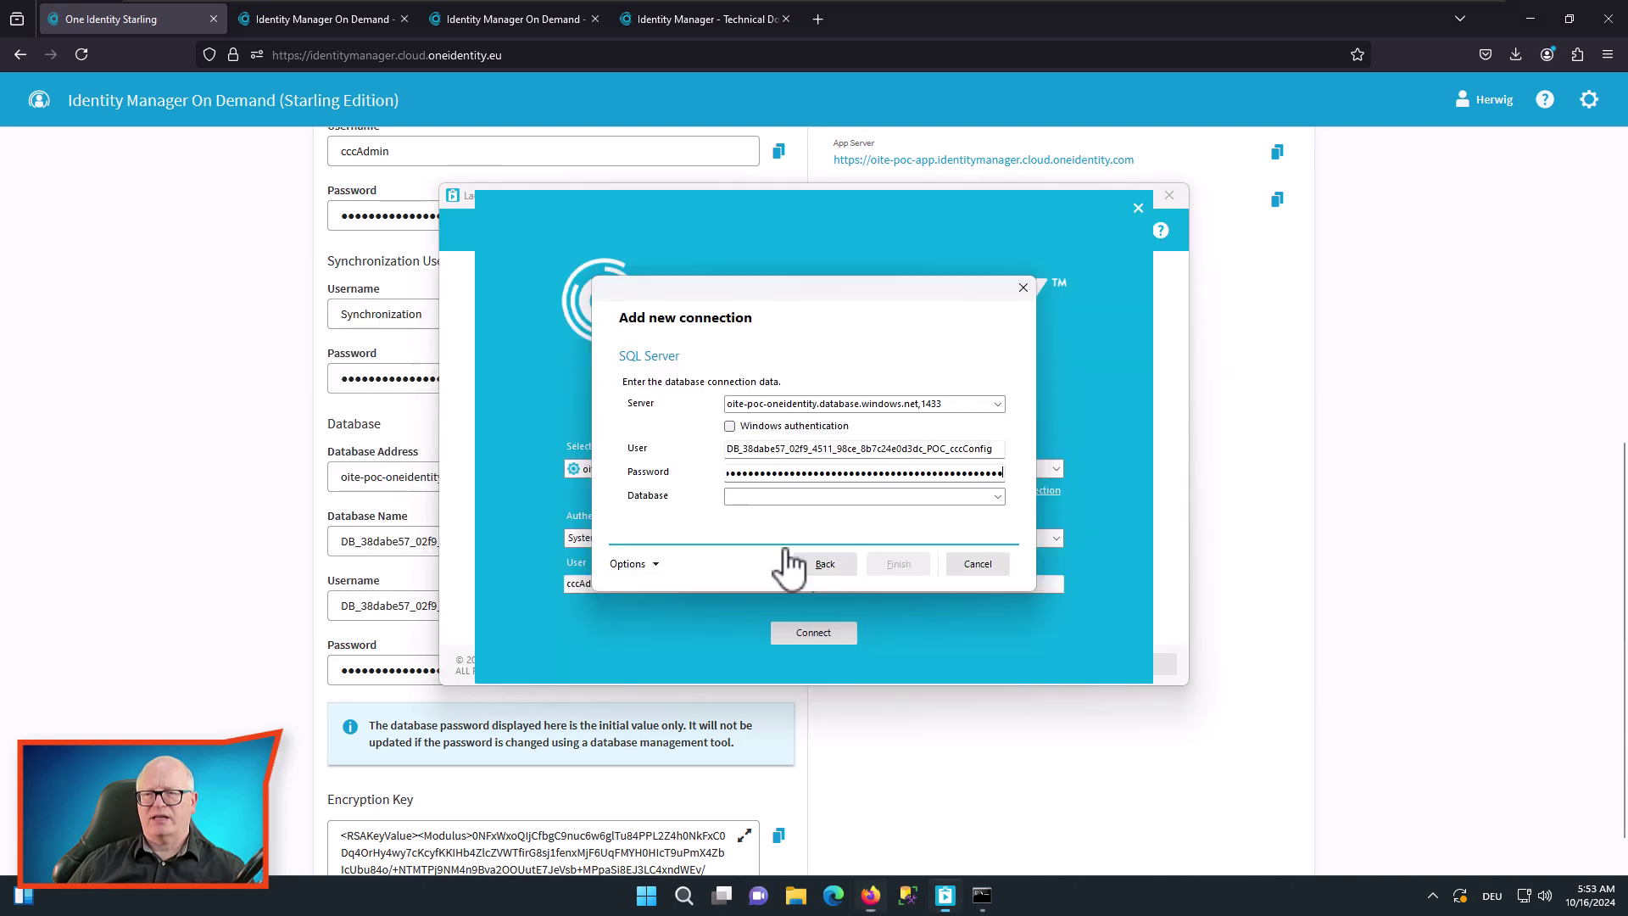
click(796, 498)
key(ctrl+v)
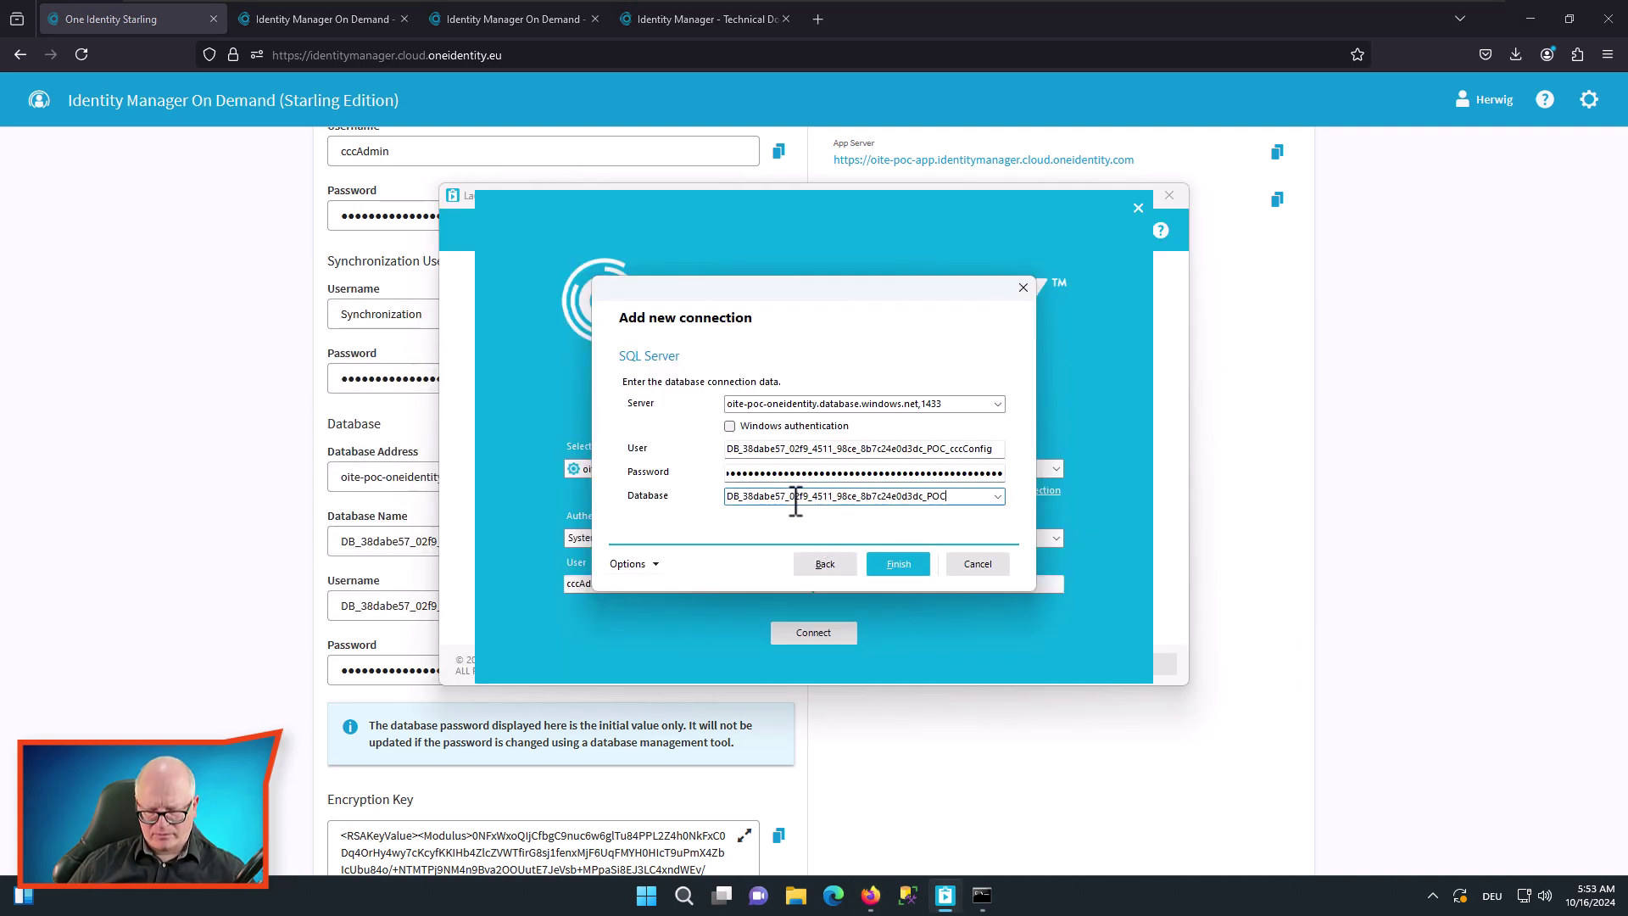
click(911, 564)
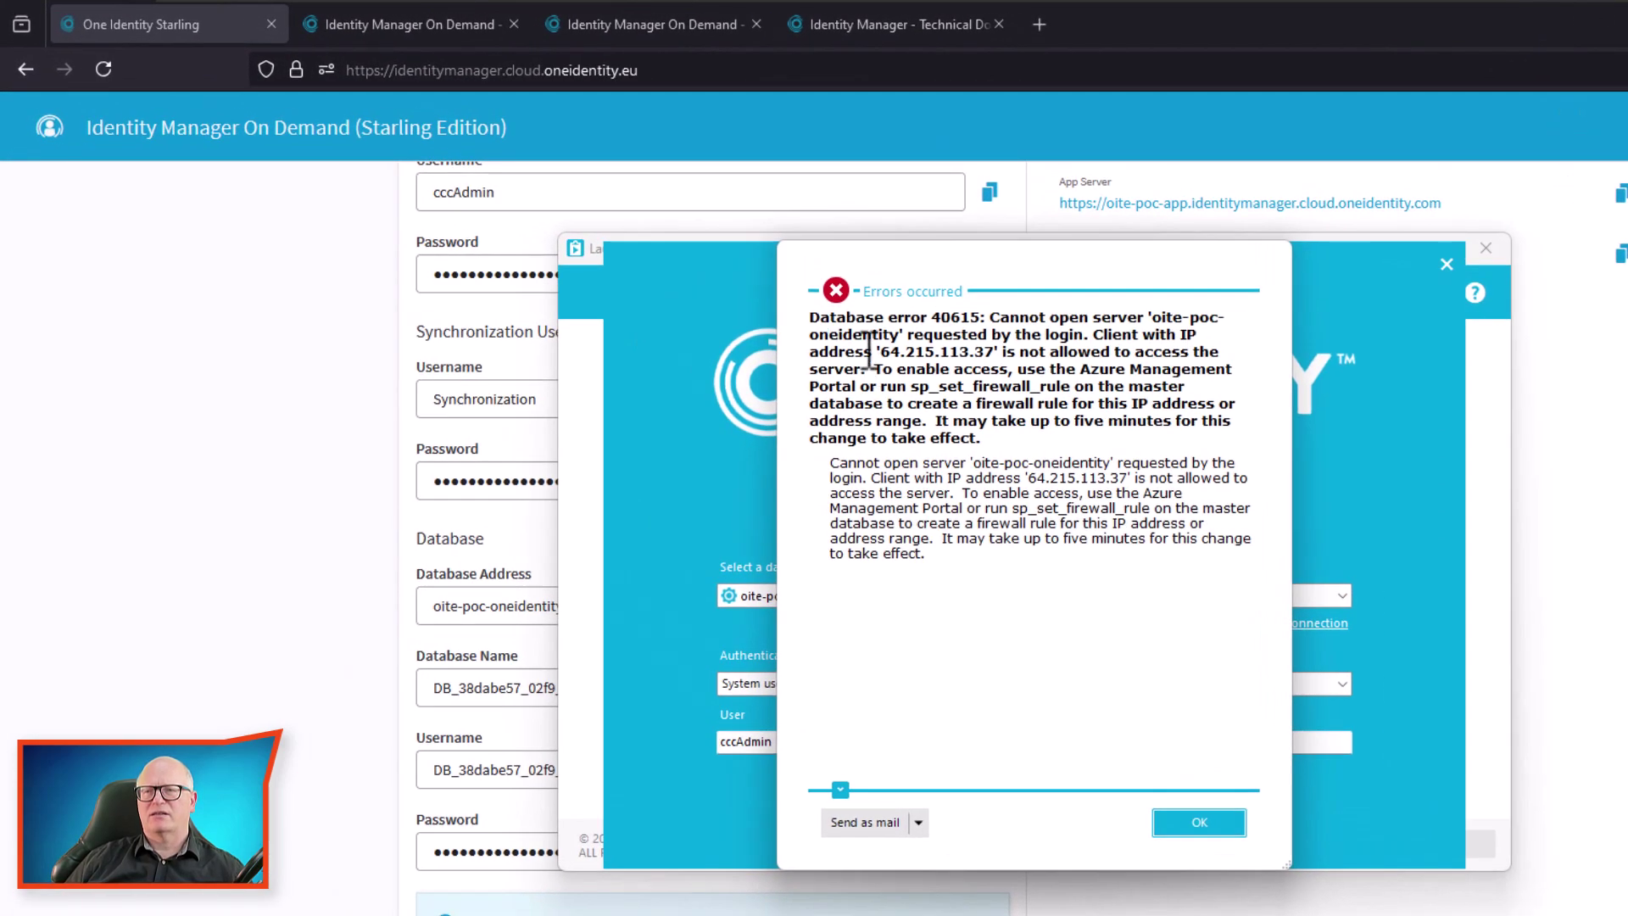
- Try to copy the client IP address 64.215.113.37 from the database error message
drag(880, 351, 994, 352)
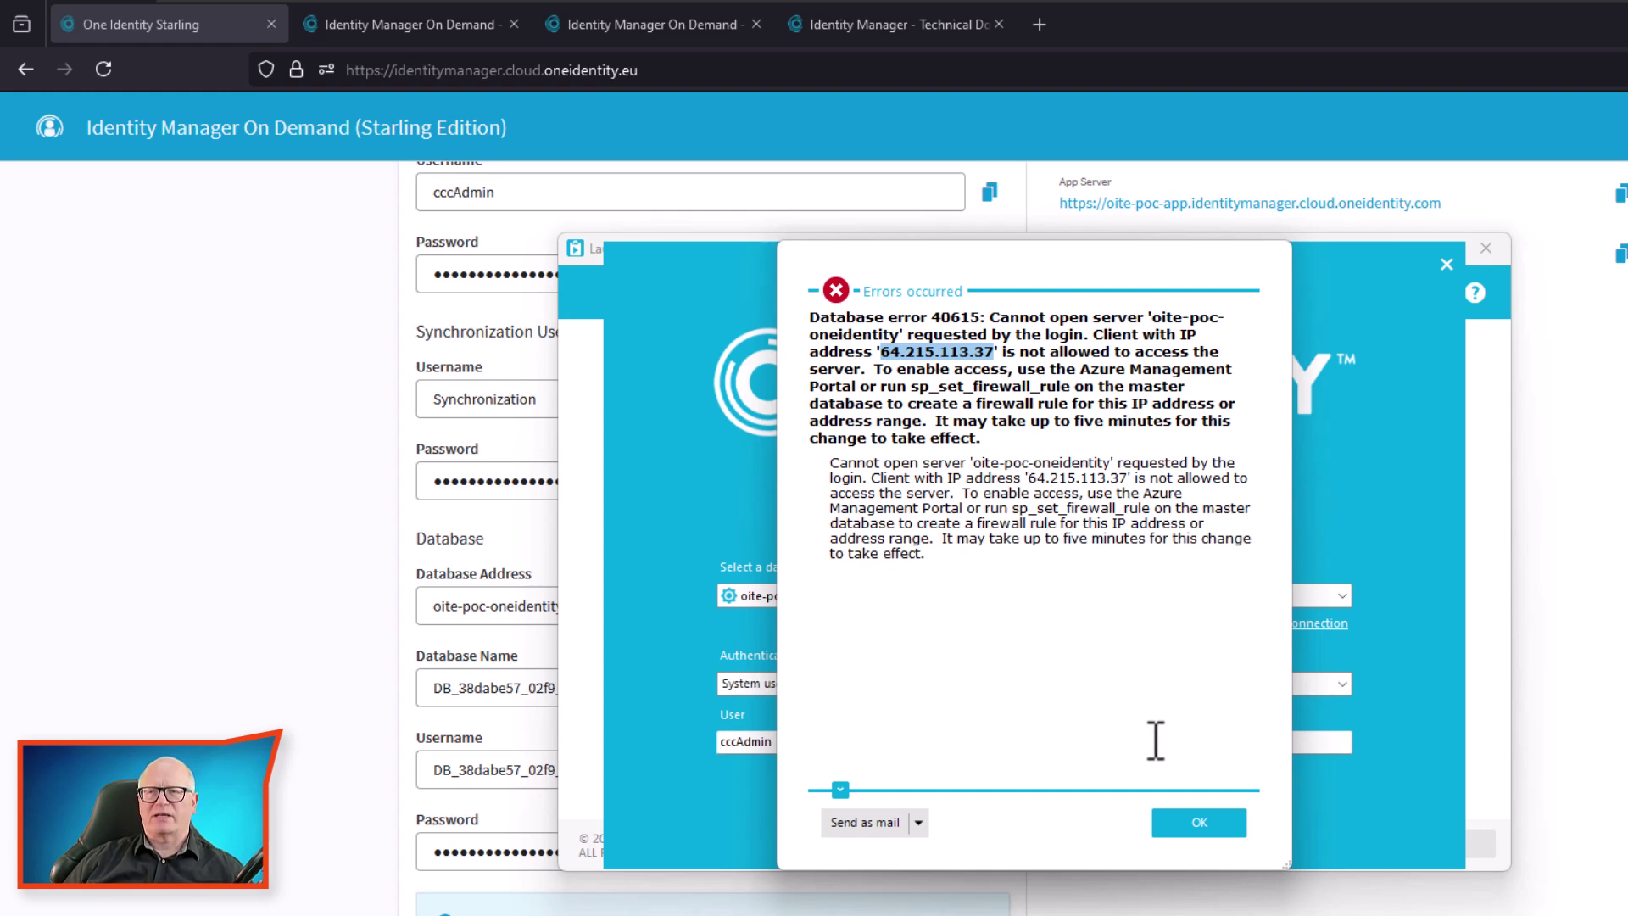
right_click(936, 361)
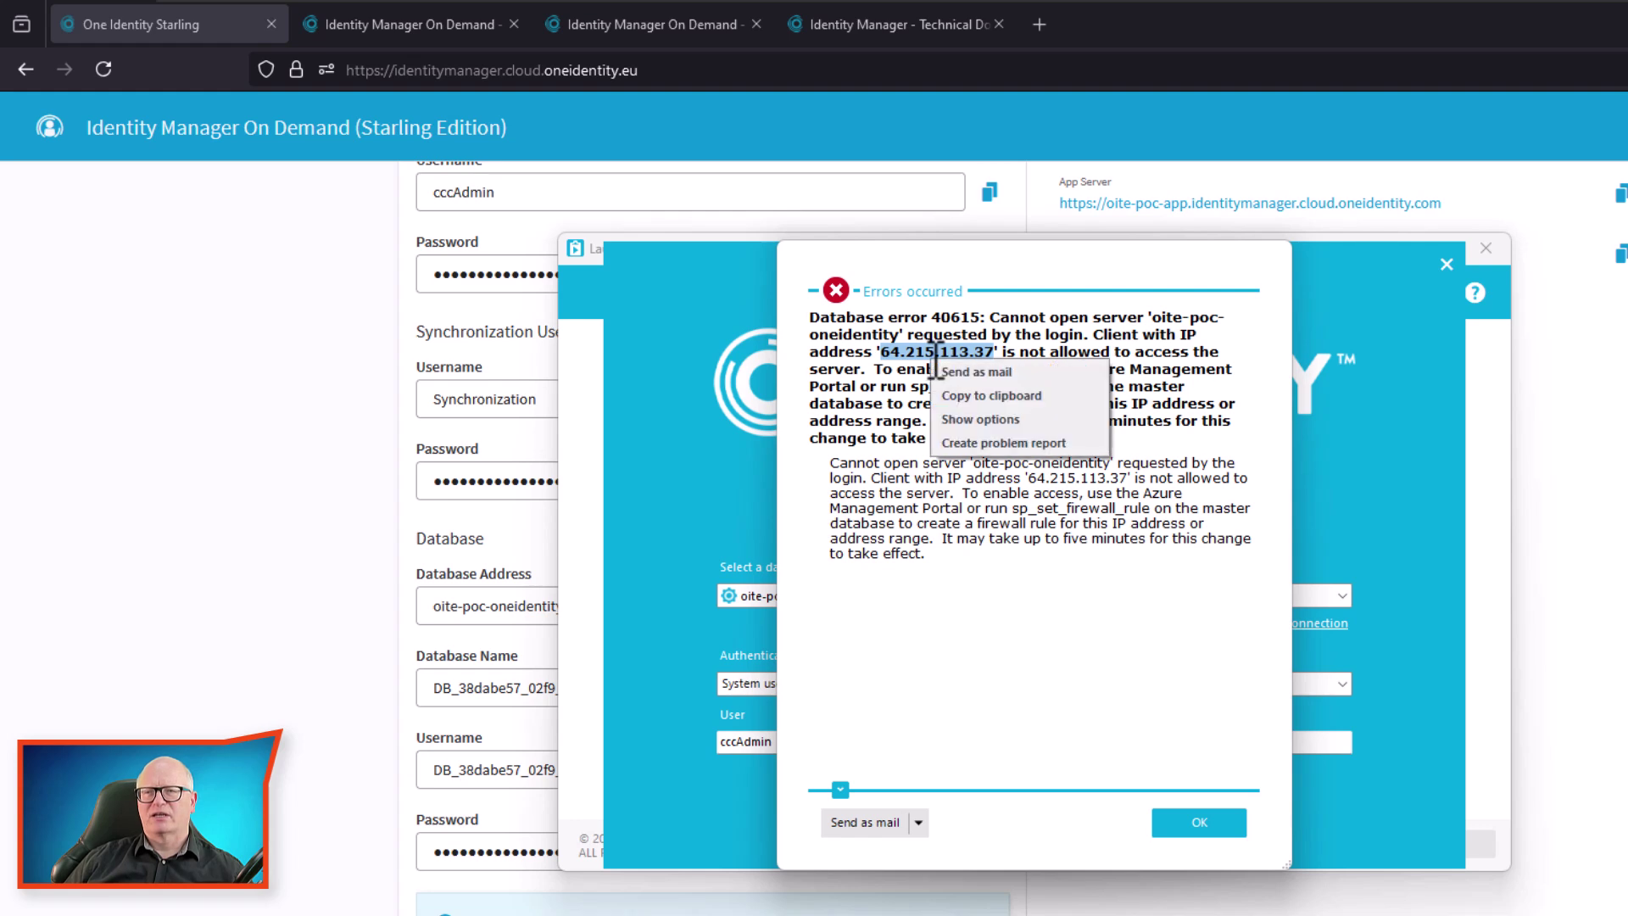
click(999, 395)
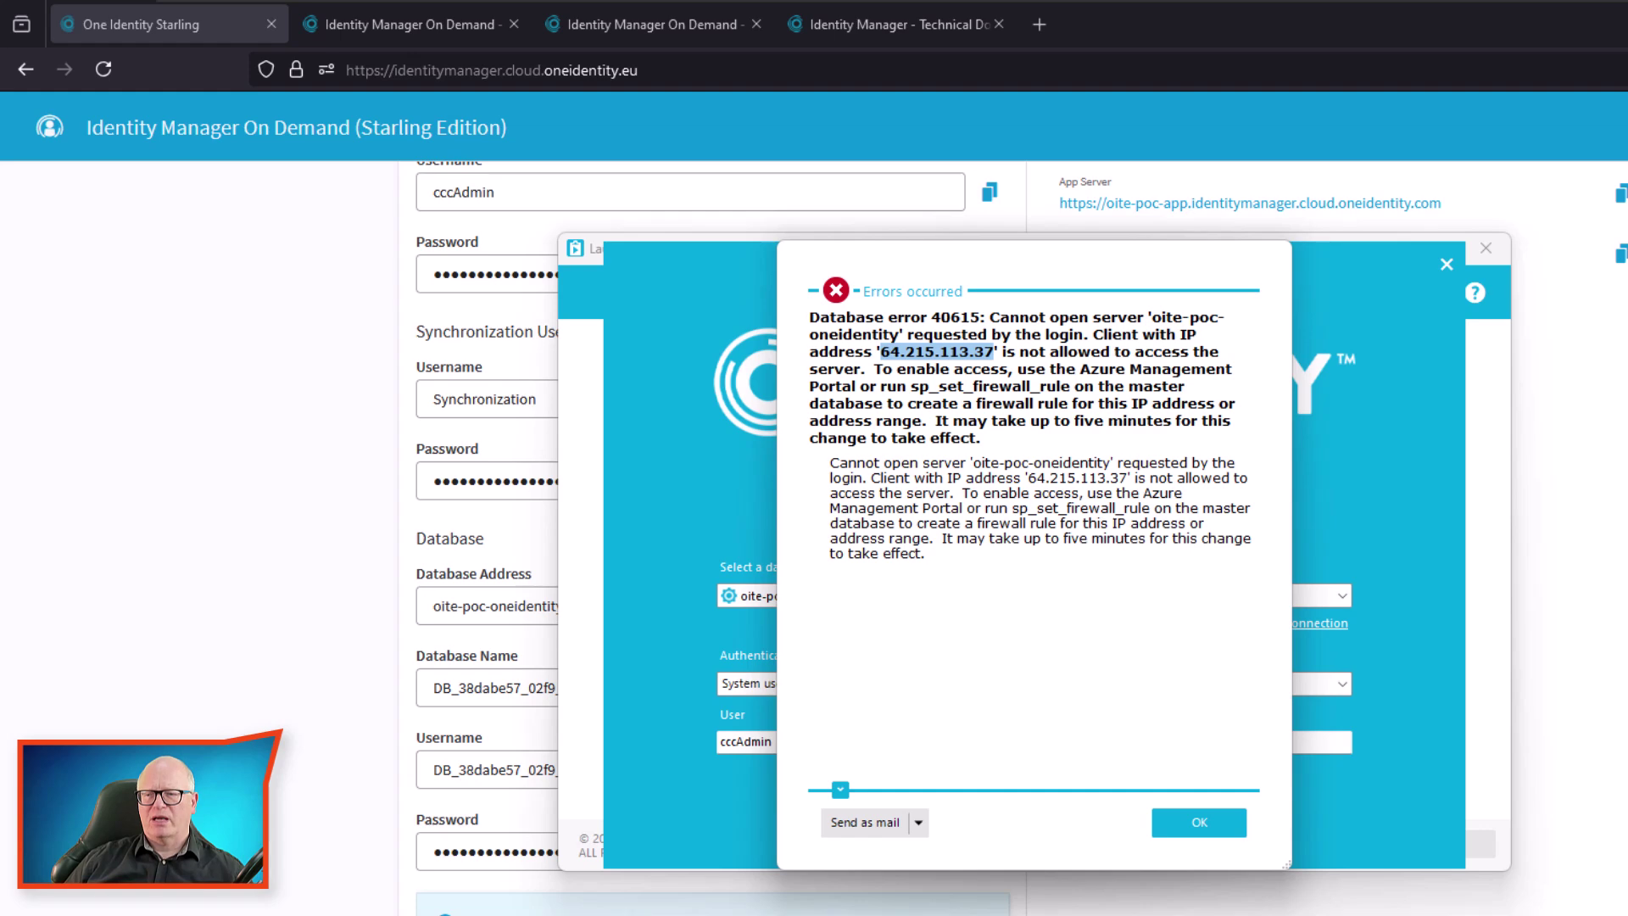
- Switch to the Starling page in the browser and open the database access management for the deployment
key(alt+Tab)
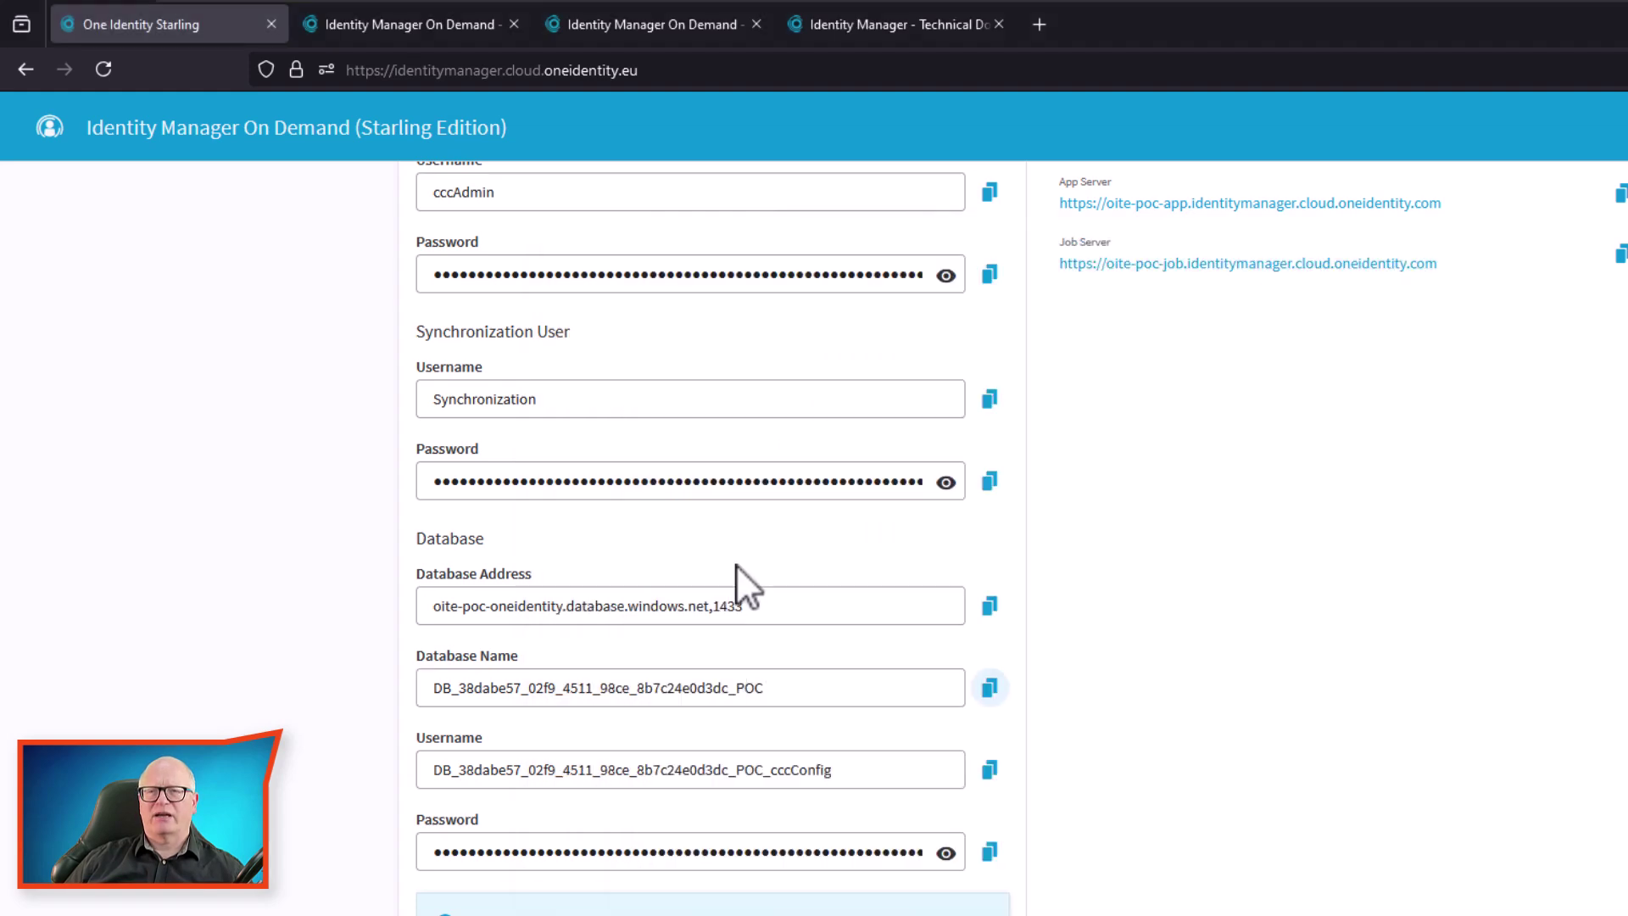
scroll(736, 563, up, 10)
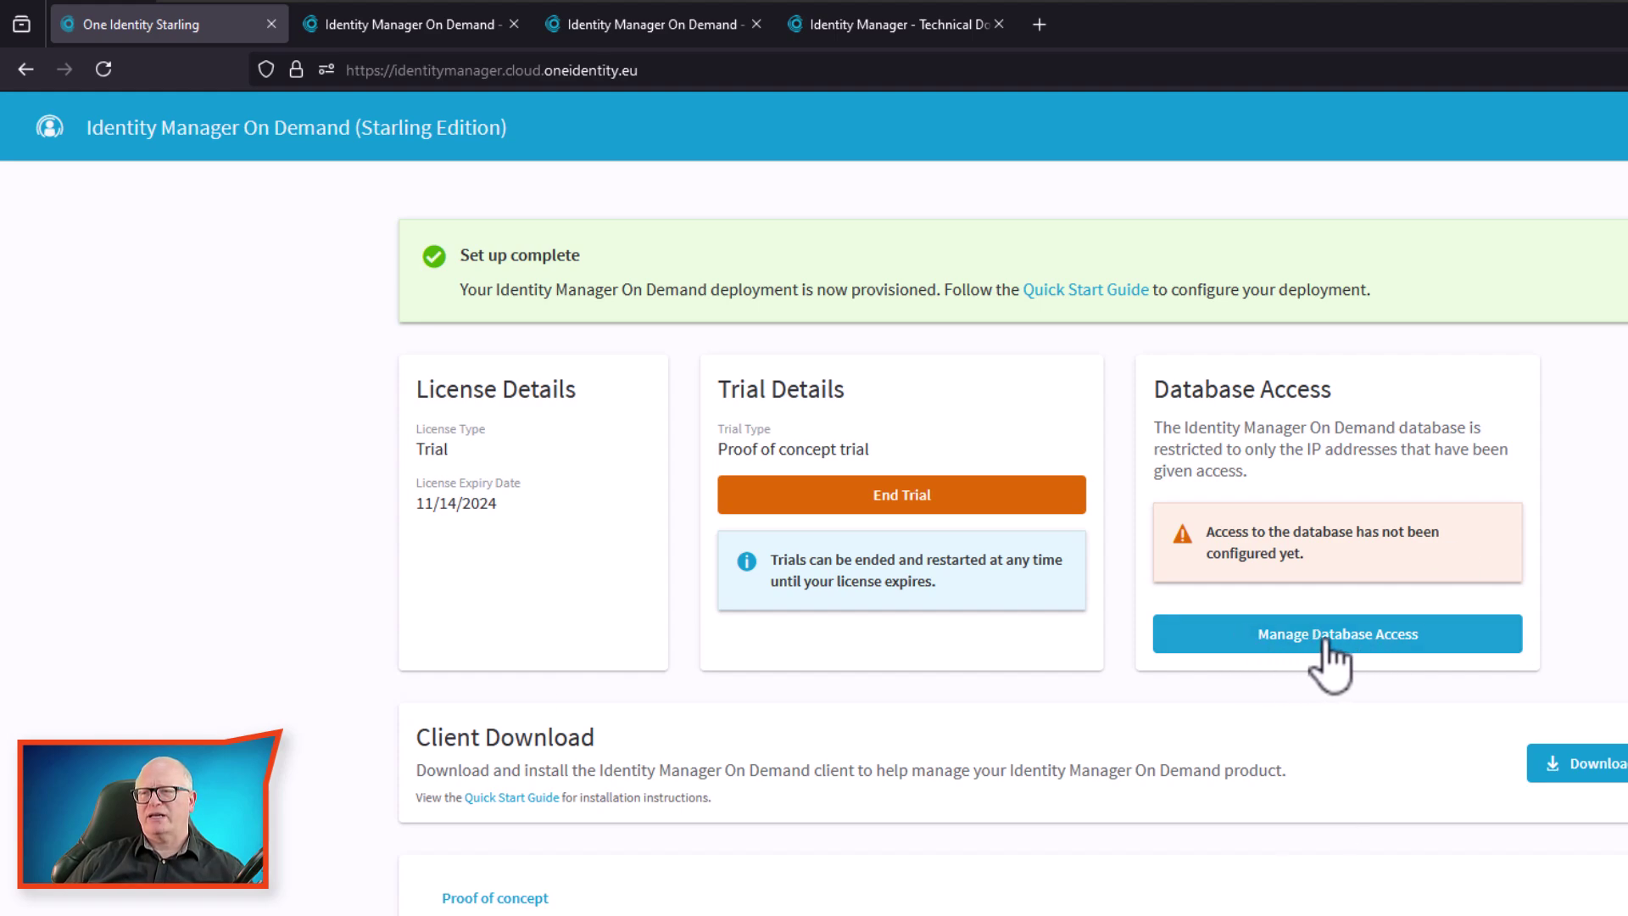
click(1418, 651)
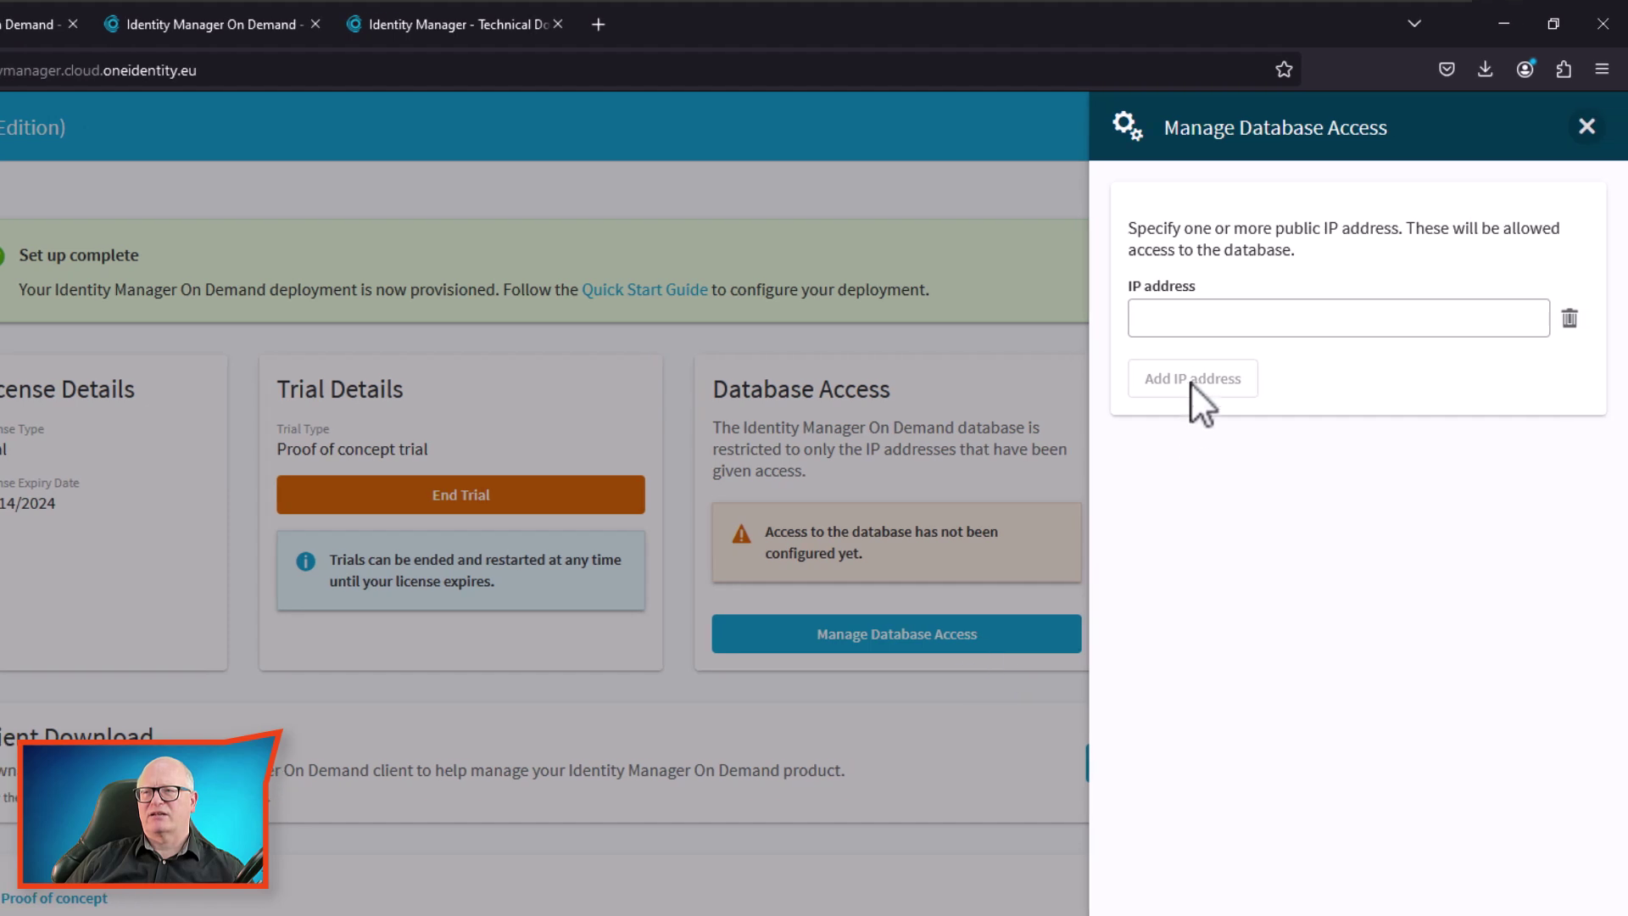
click(1190, 331)
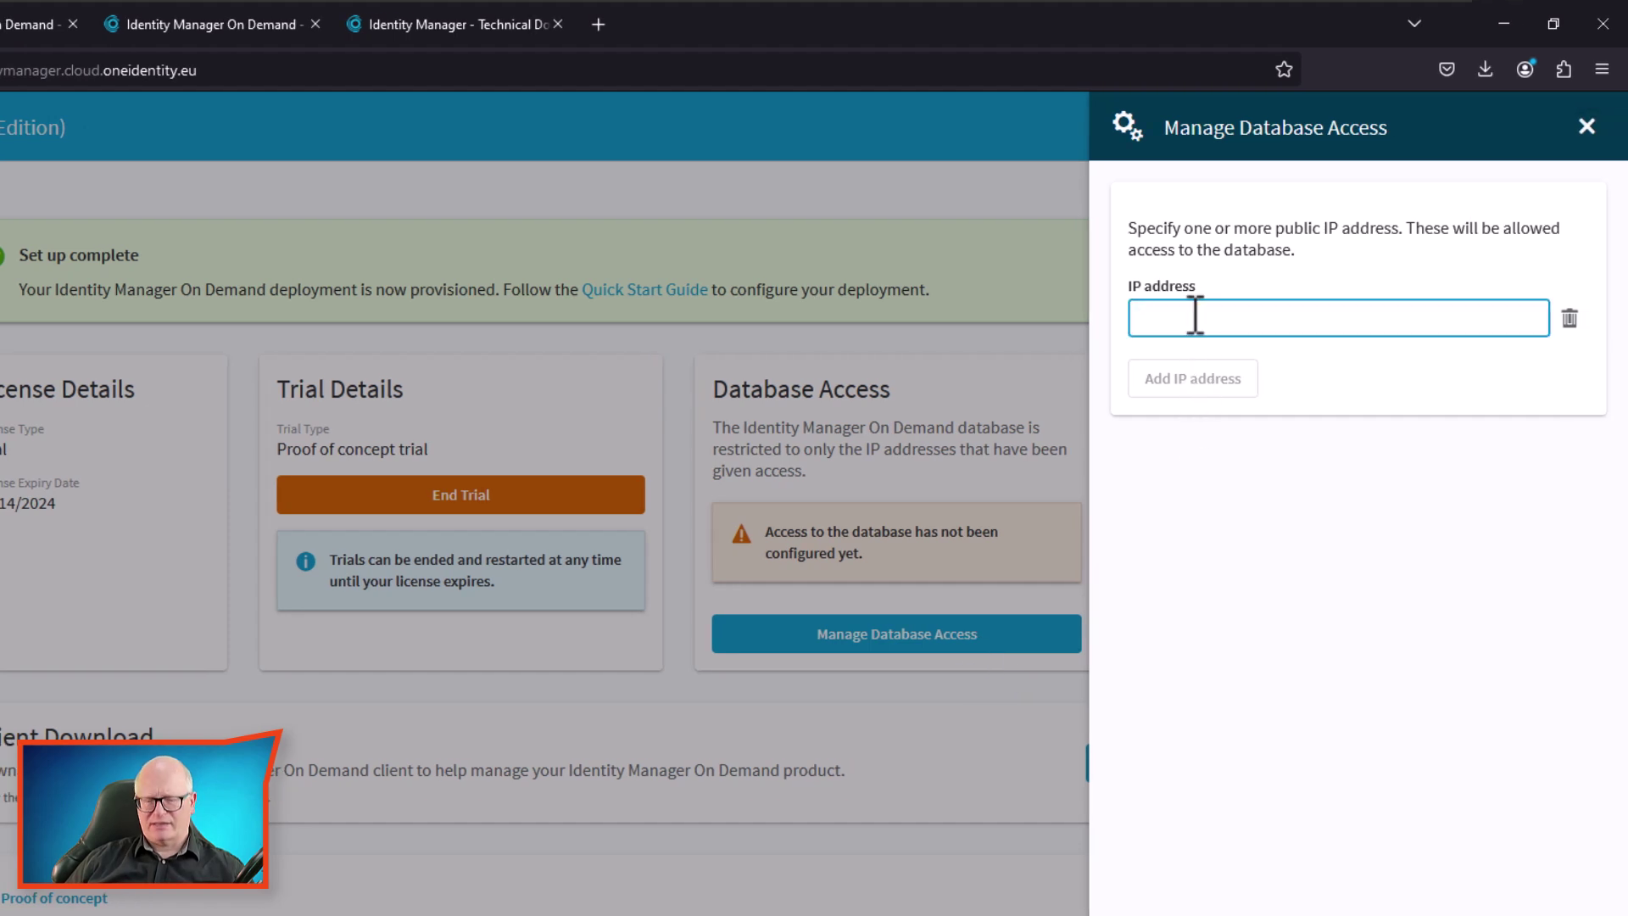
key(ctrl+v)
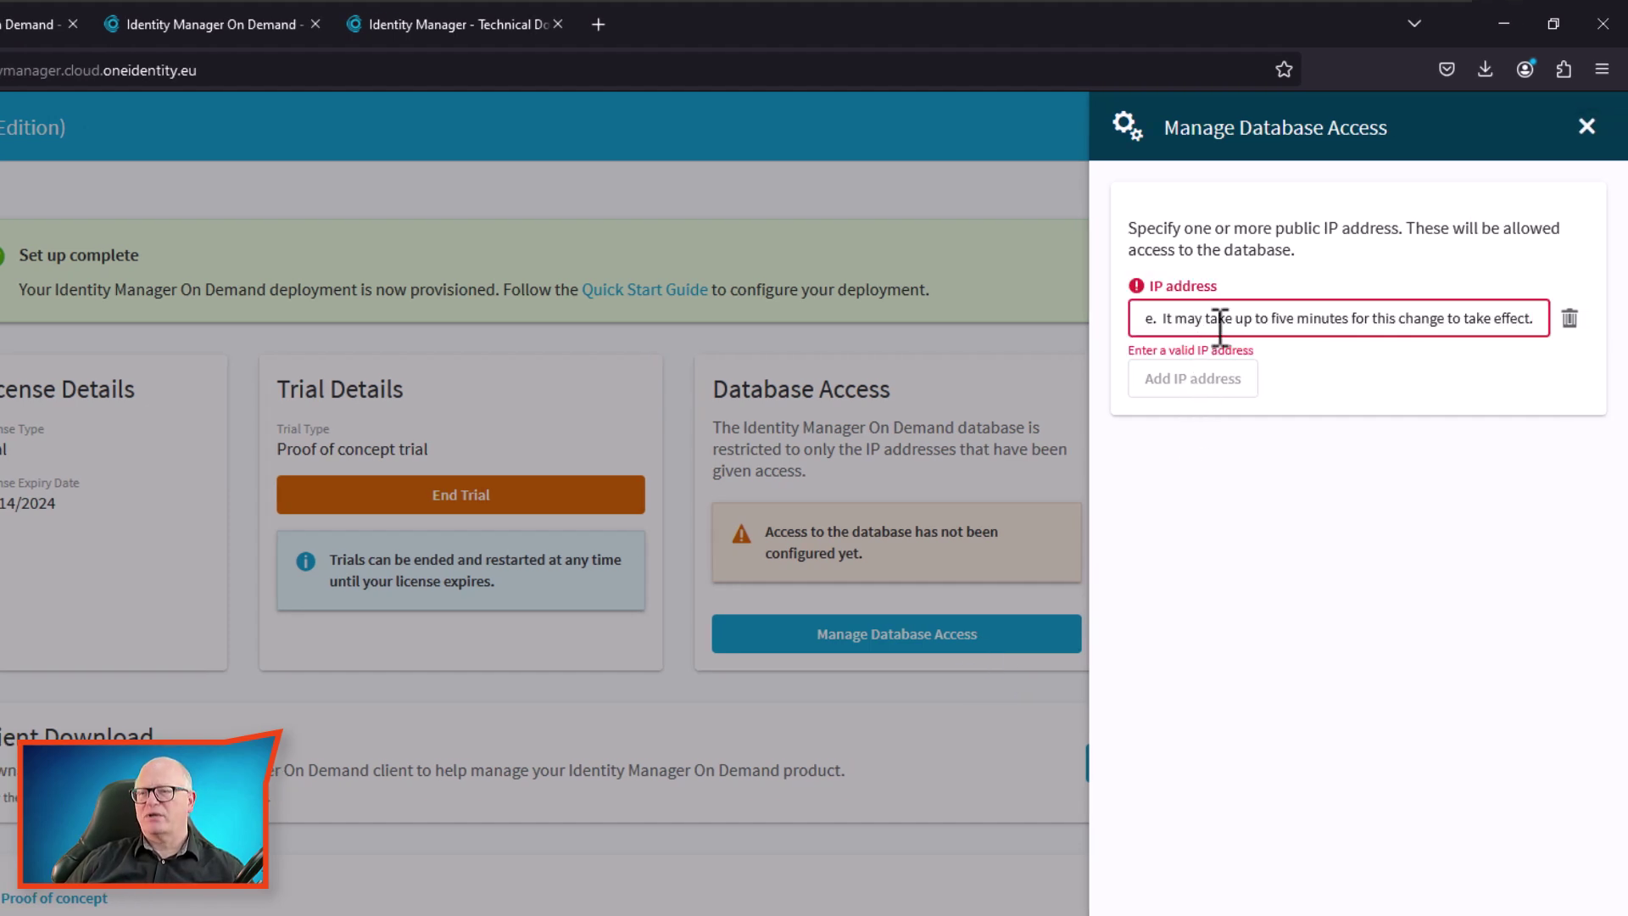
key(ctrl+a)
key(BackSpace)
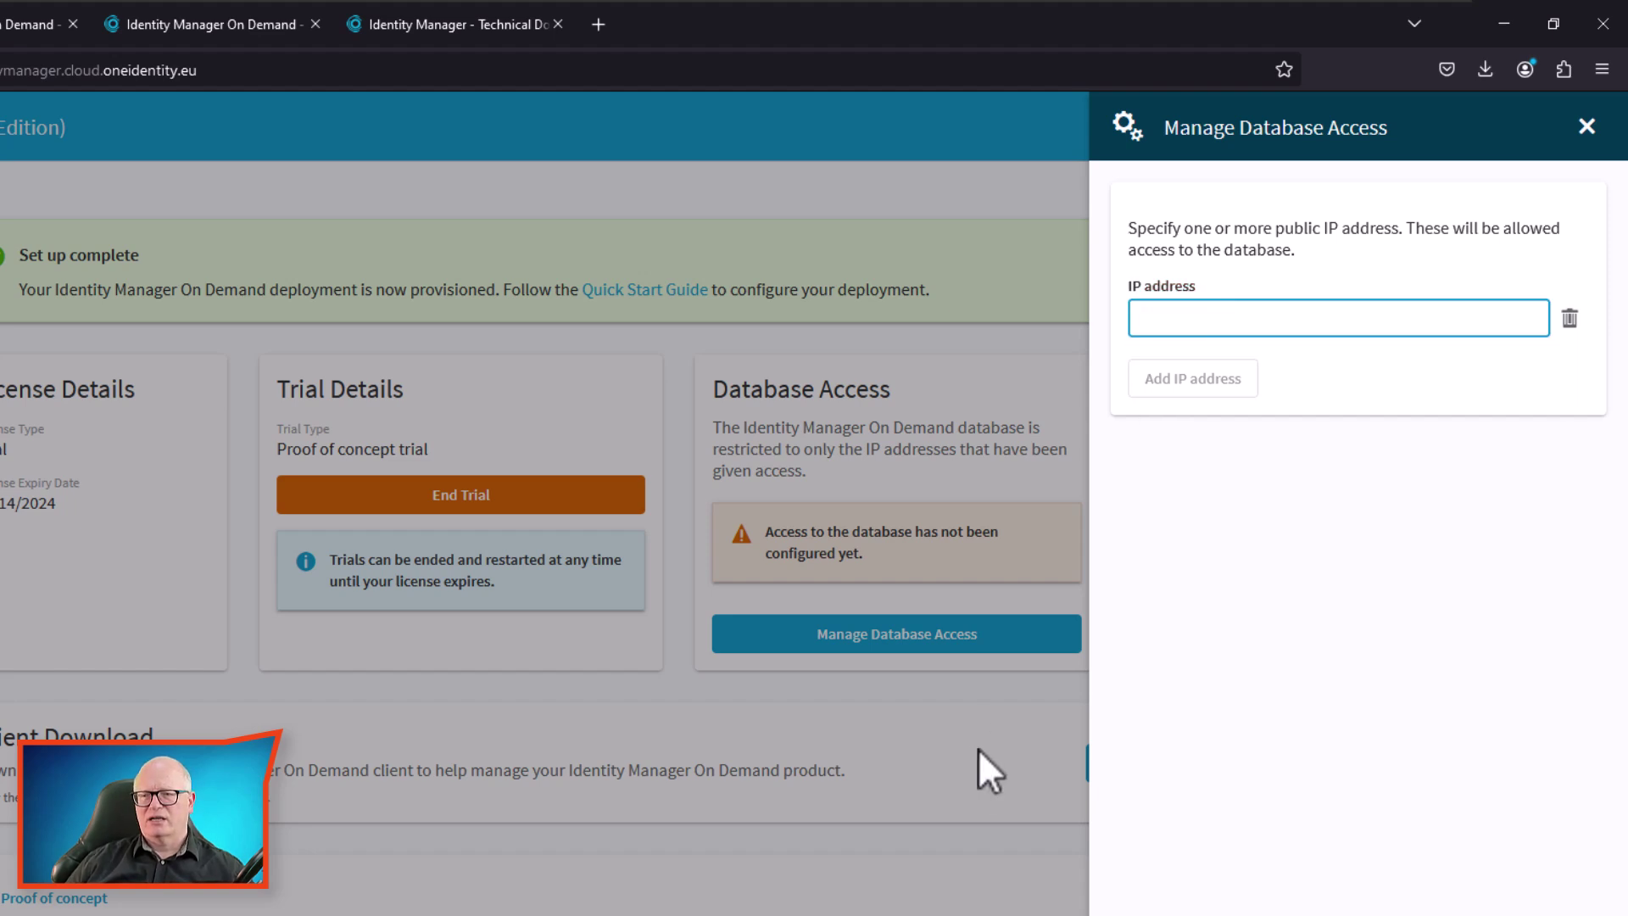
key(alt+Tab)
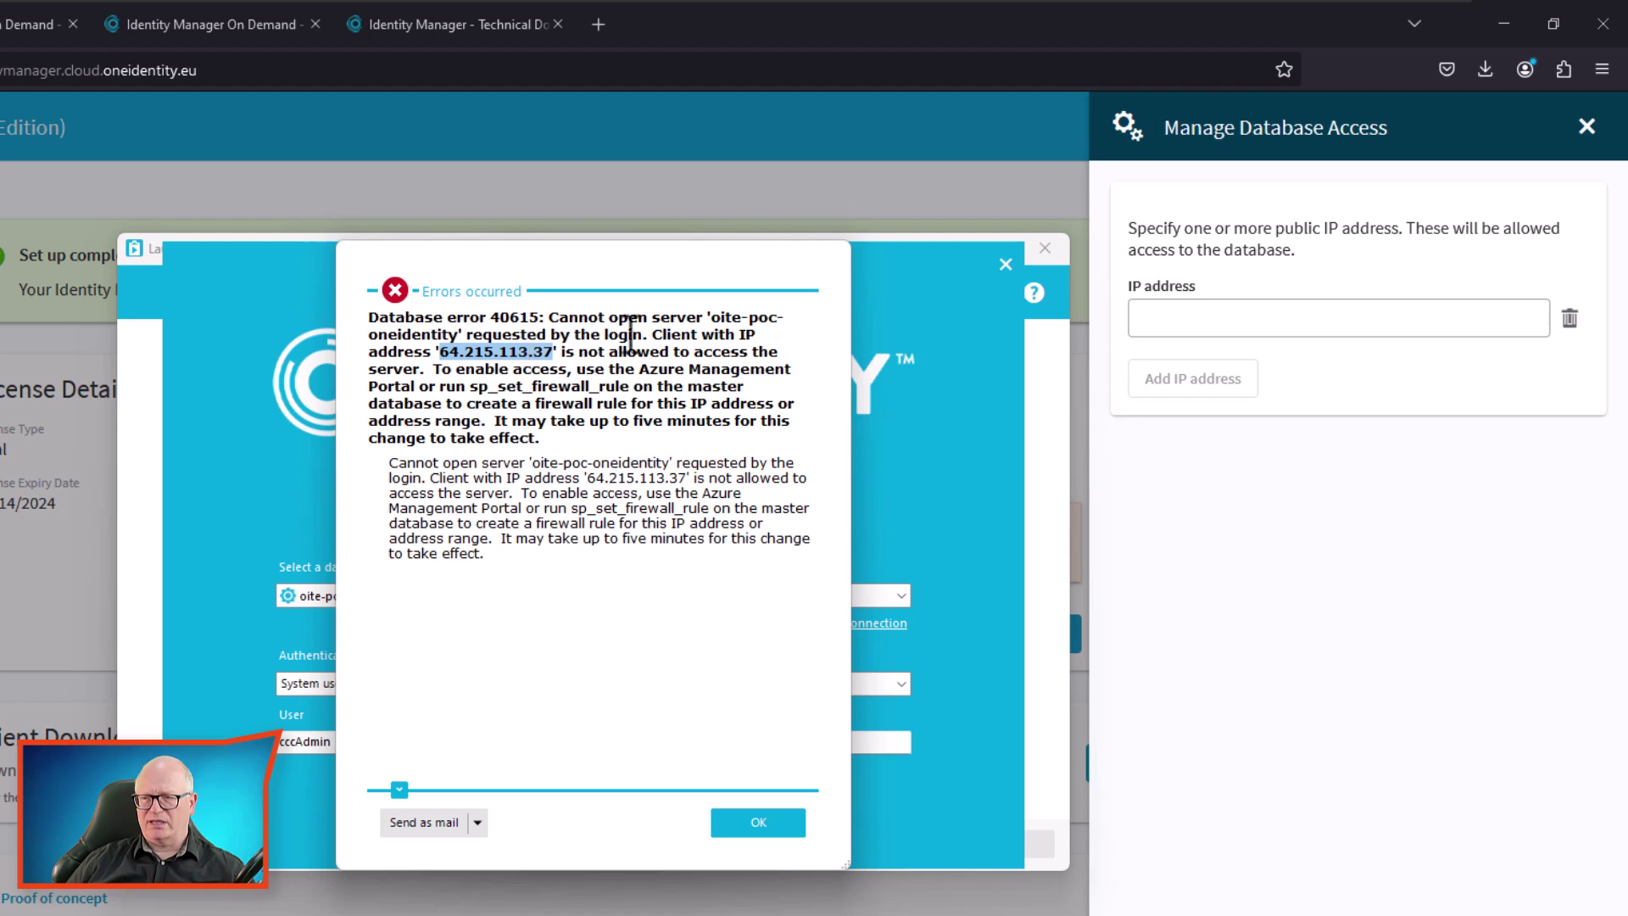
click(1175, 307)
key(ctrl+v)
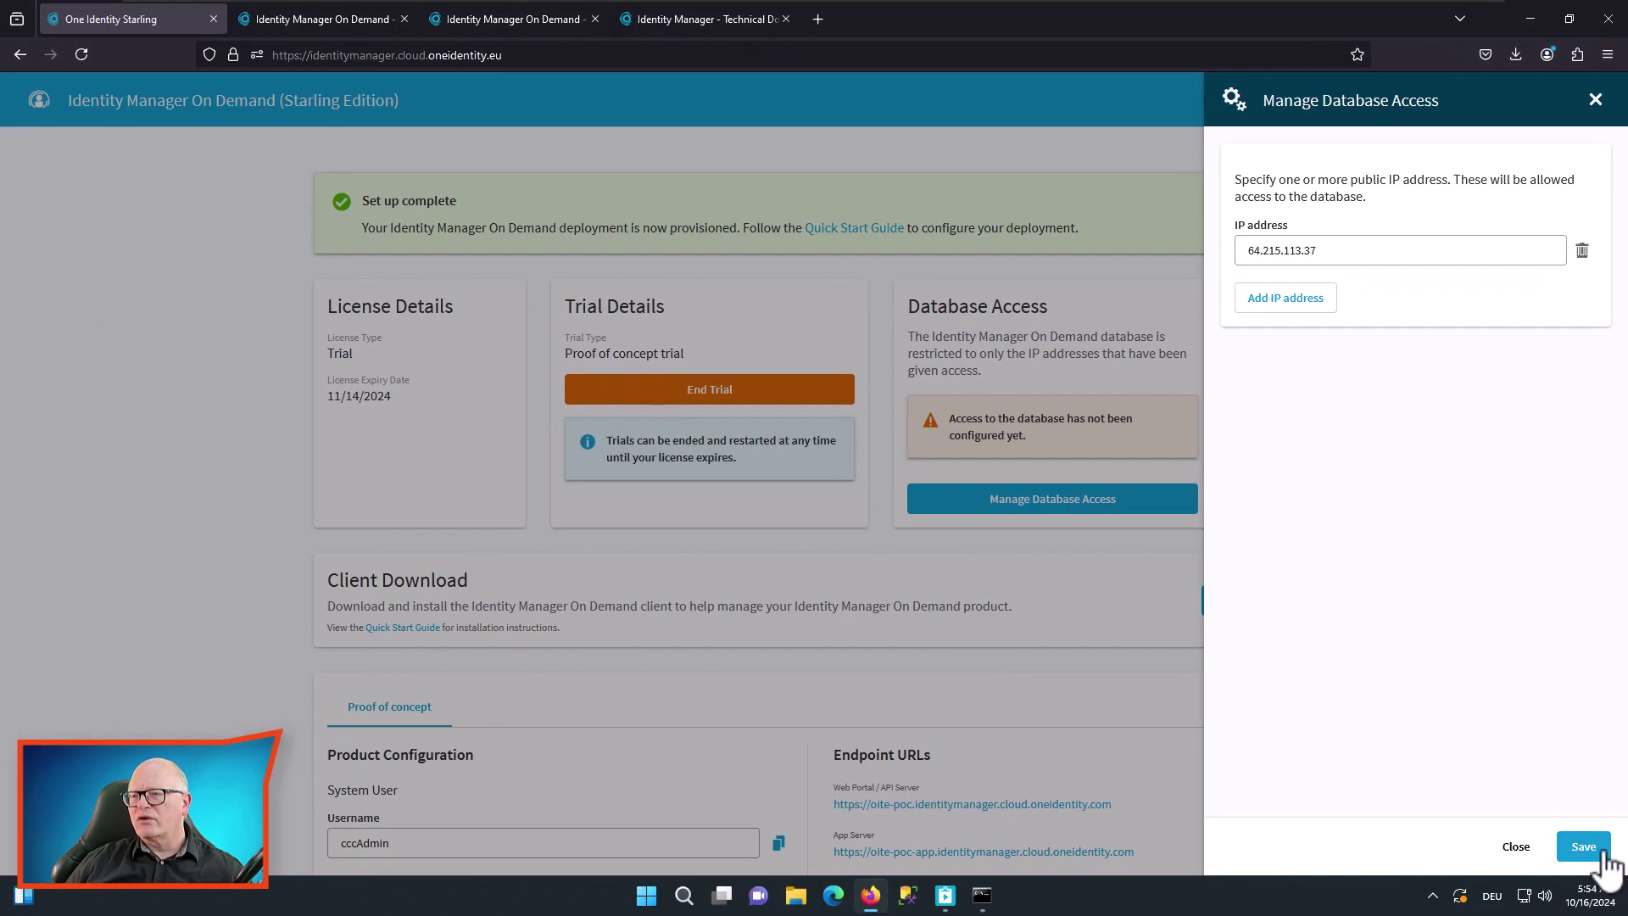
click(1583, 847)
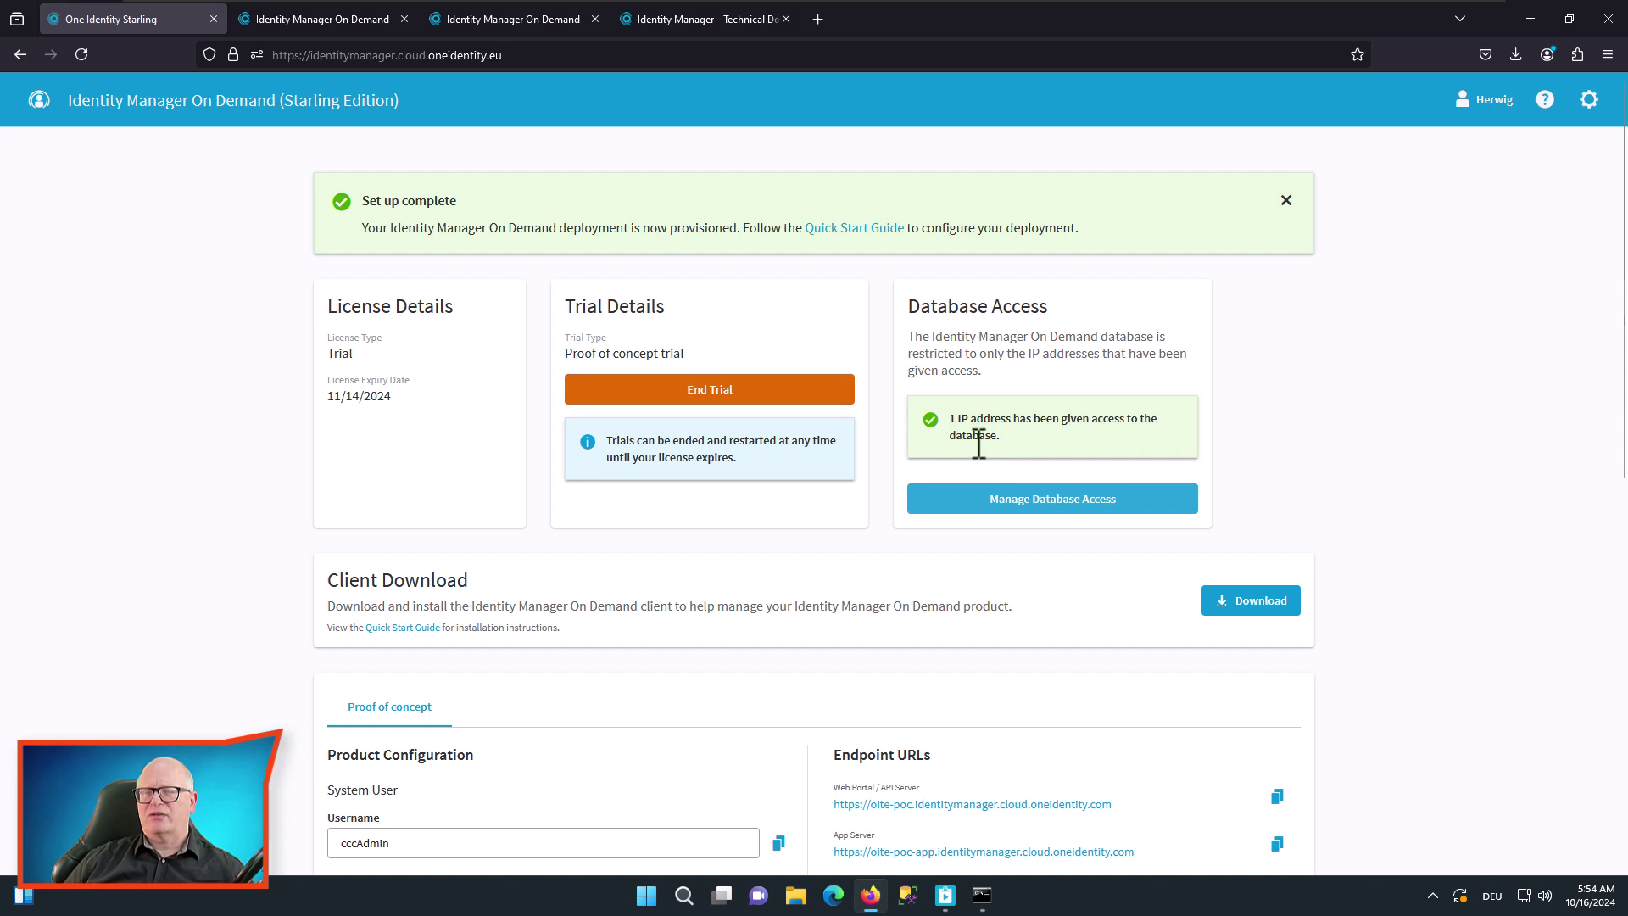
- Switch to Launchpad, dismiss the database error and start adding a new SQL Server connection
click(956, 904)
click(959, 649)
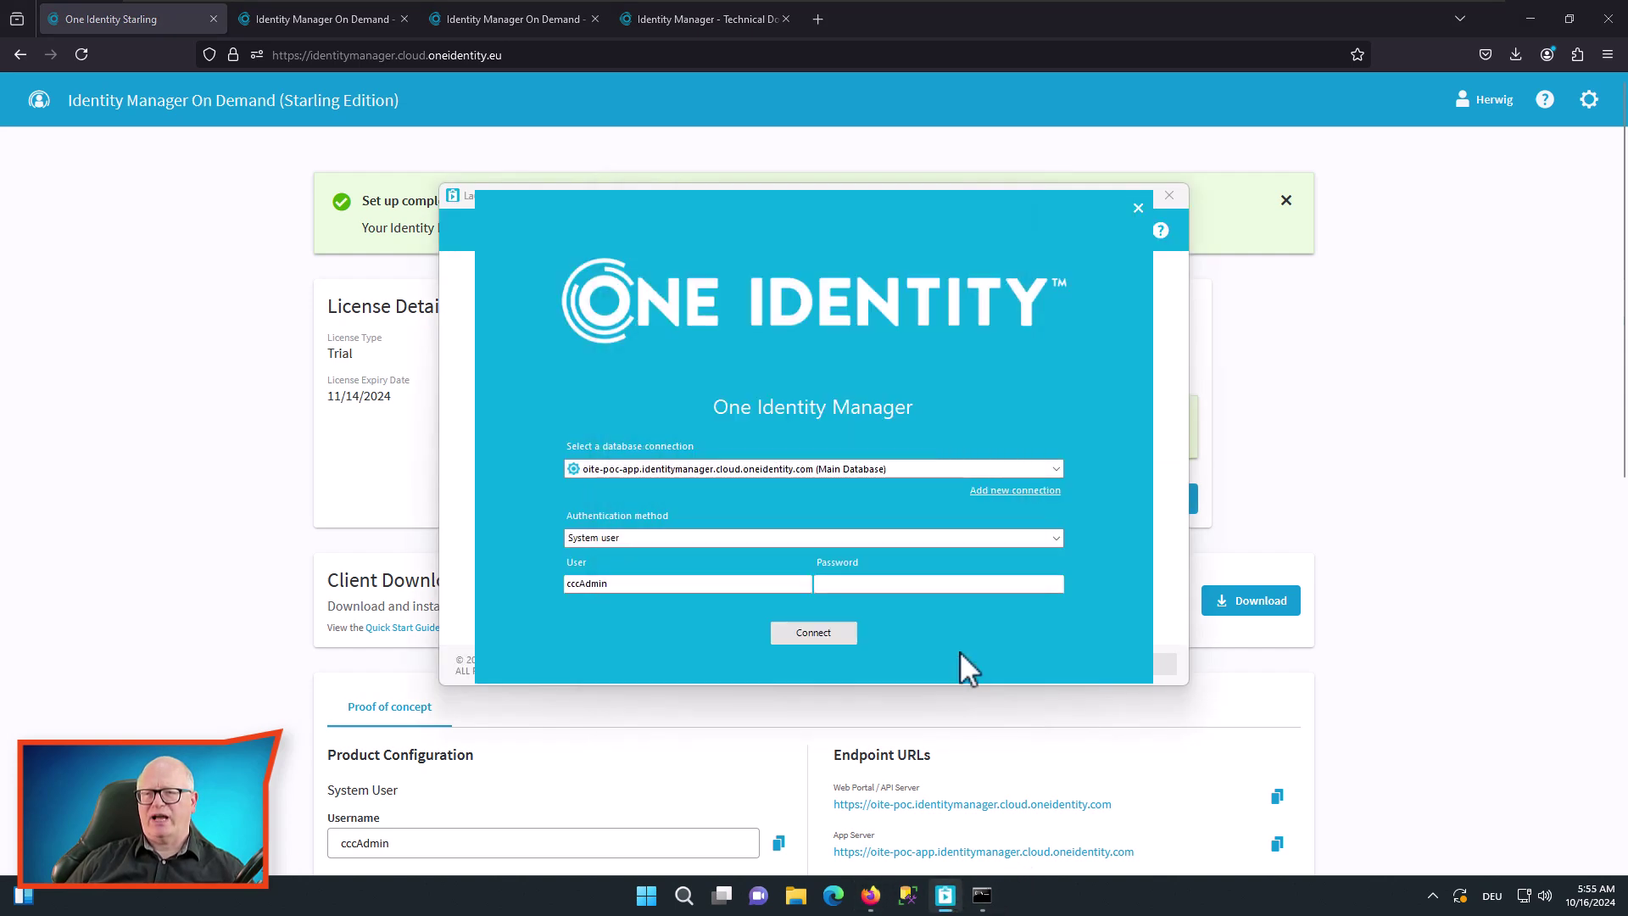
click(1022, 492)
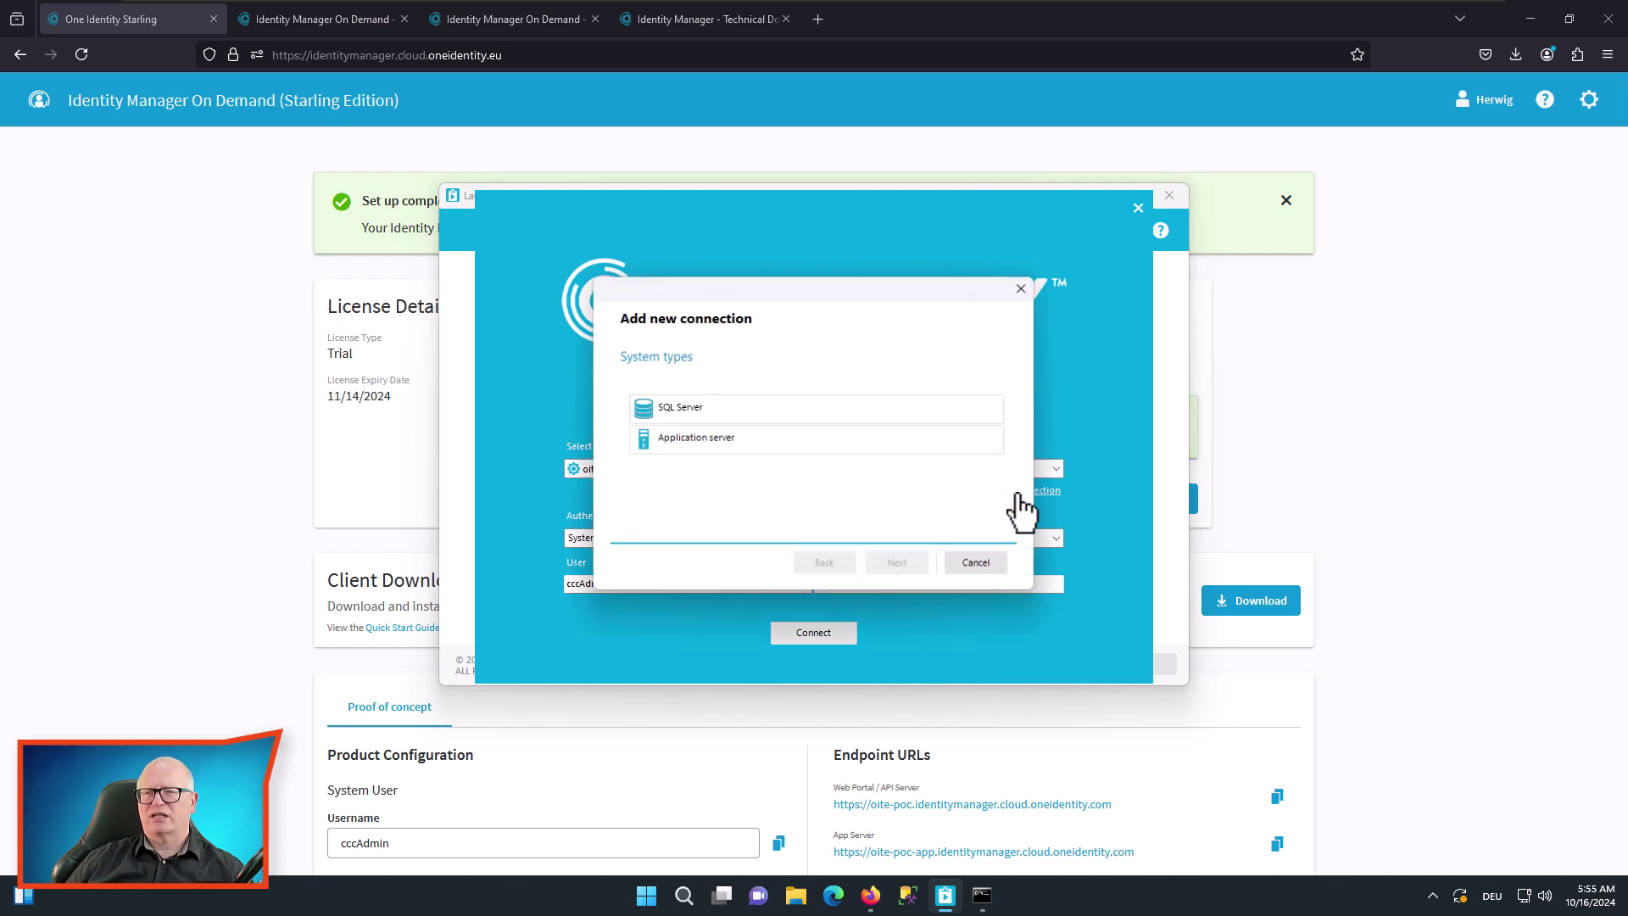
click(733, 409)
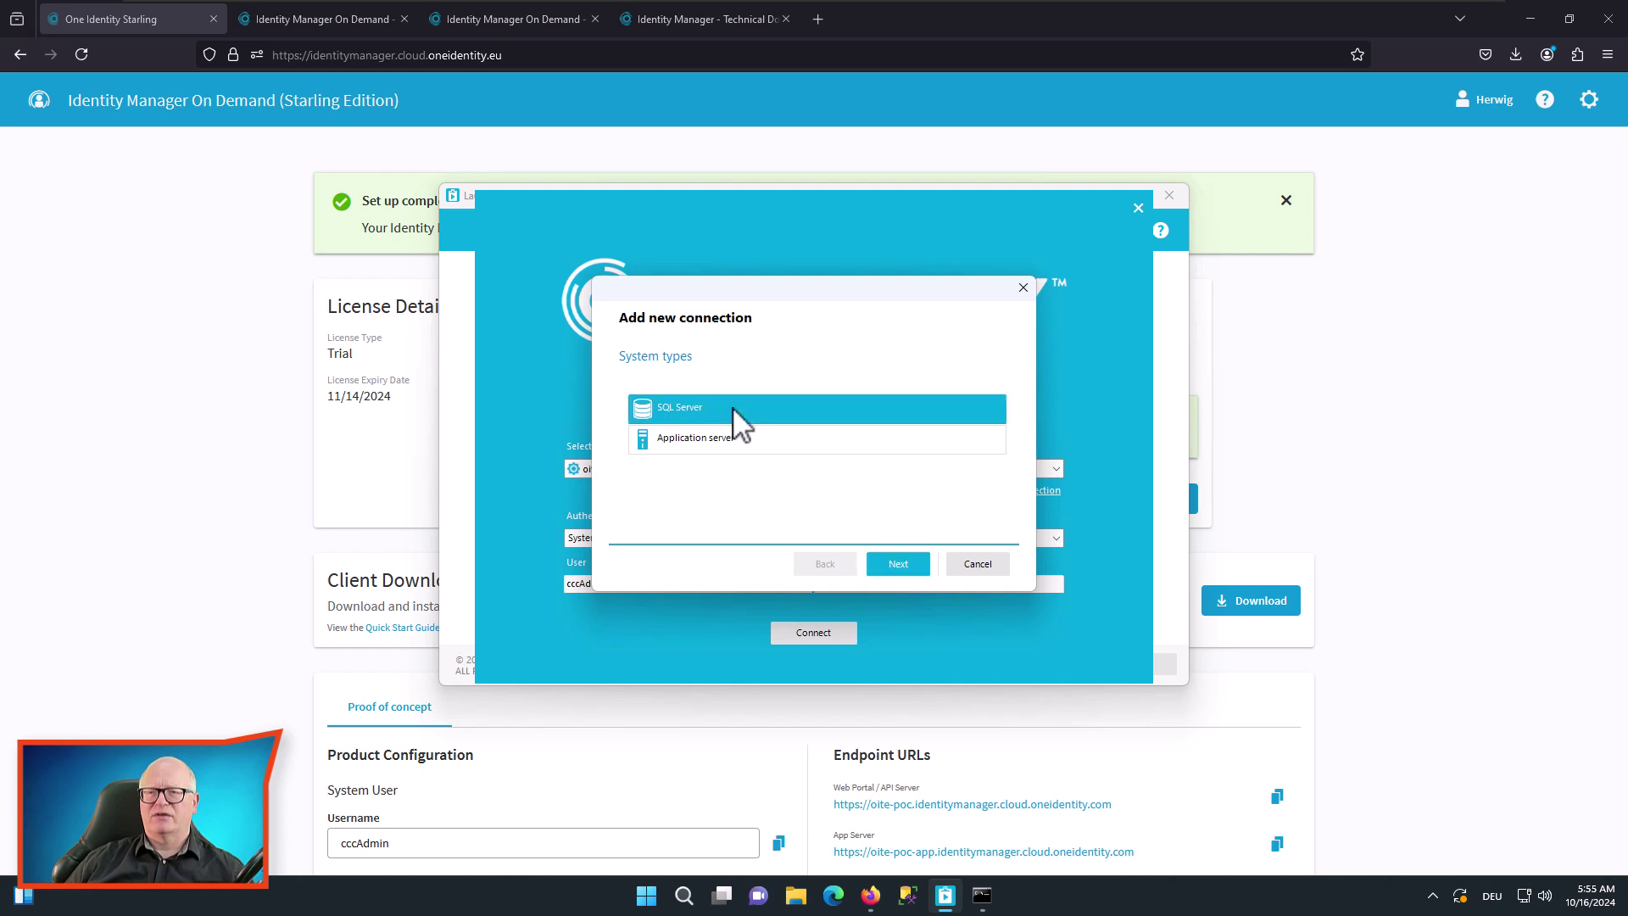
click(907, 569)
- Copy the database address, username, password and database name from the Starling page into the SQL Server connection and finish adding it
scroll(636, 727, down, 4)
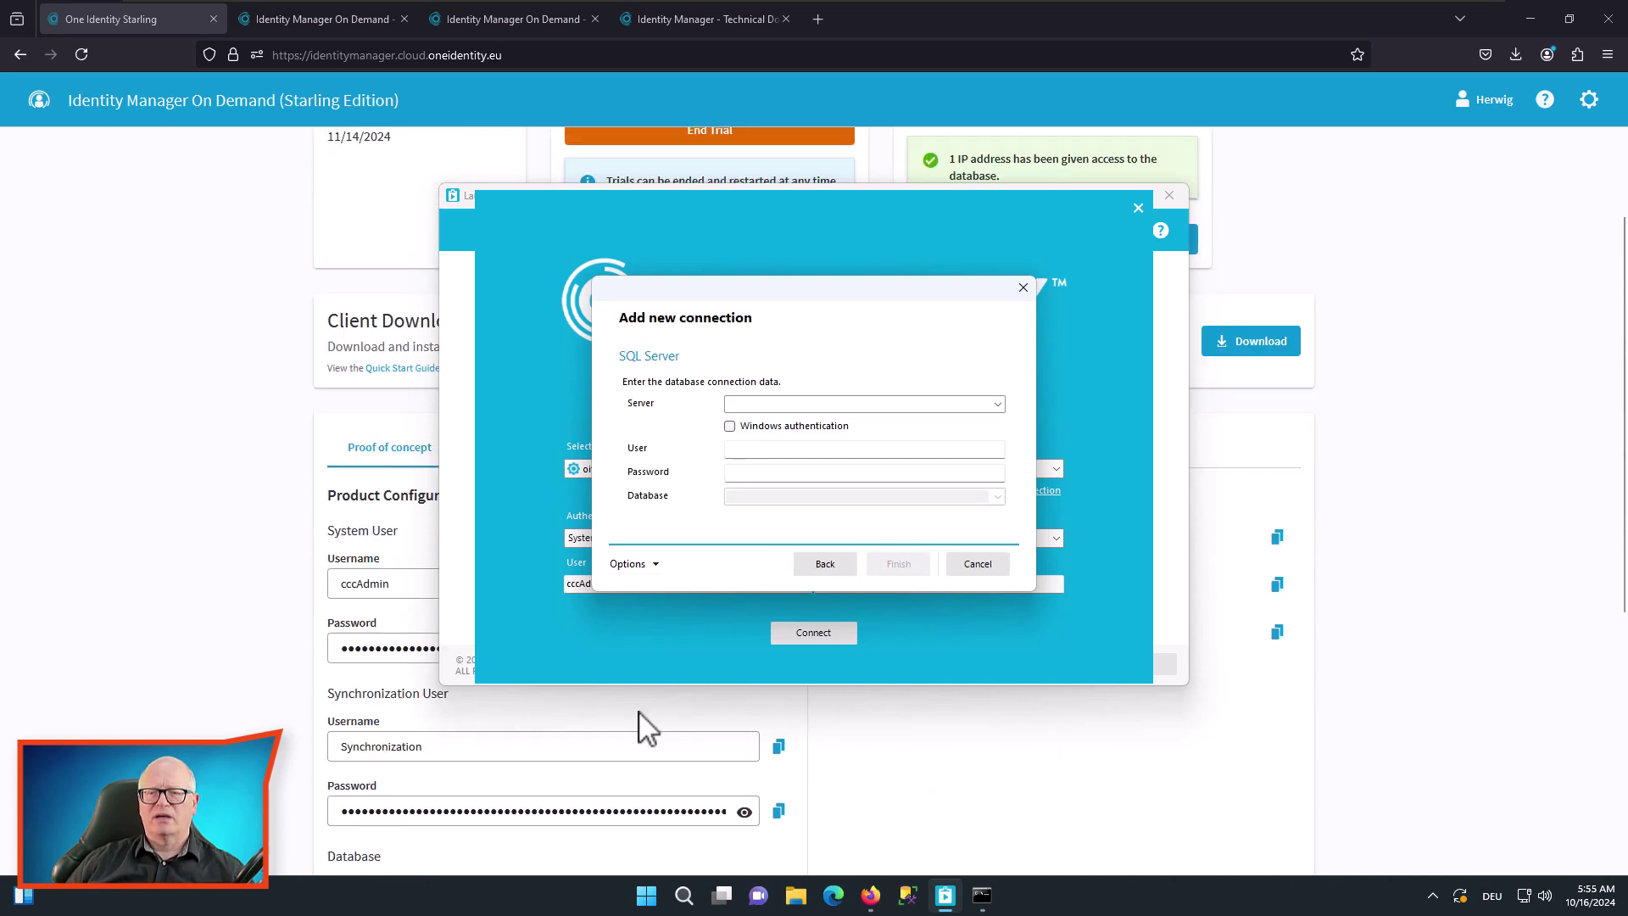
scroll(563, 800, up, 3)
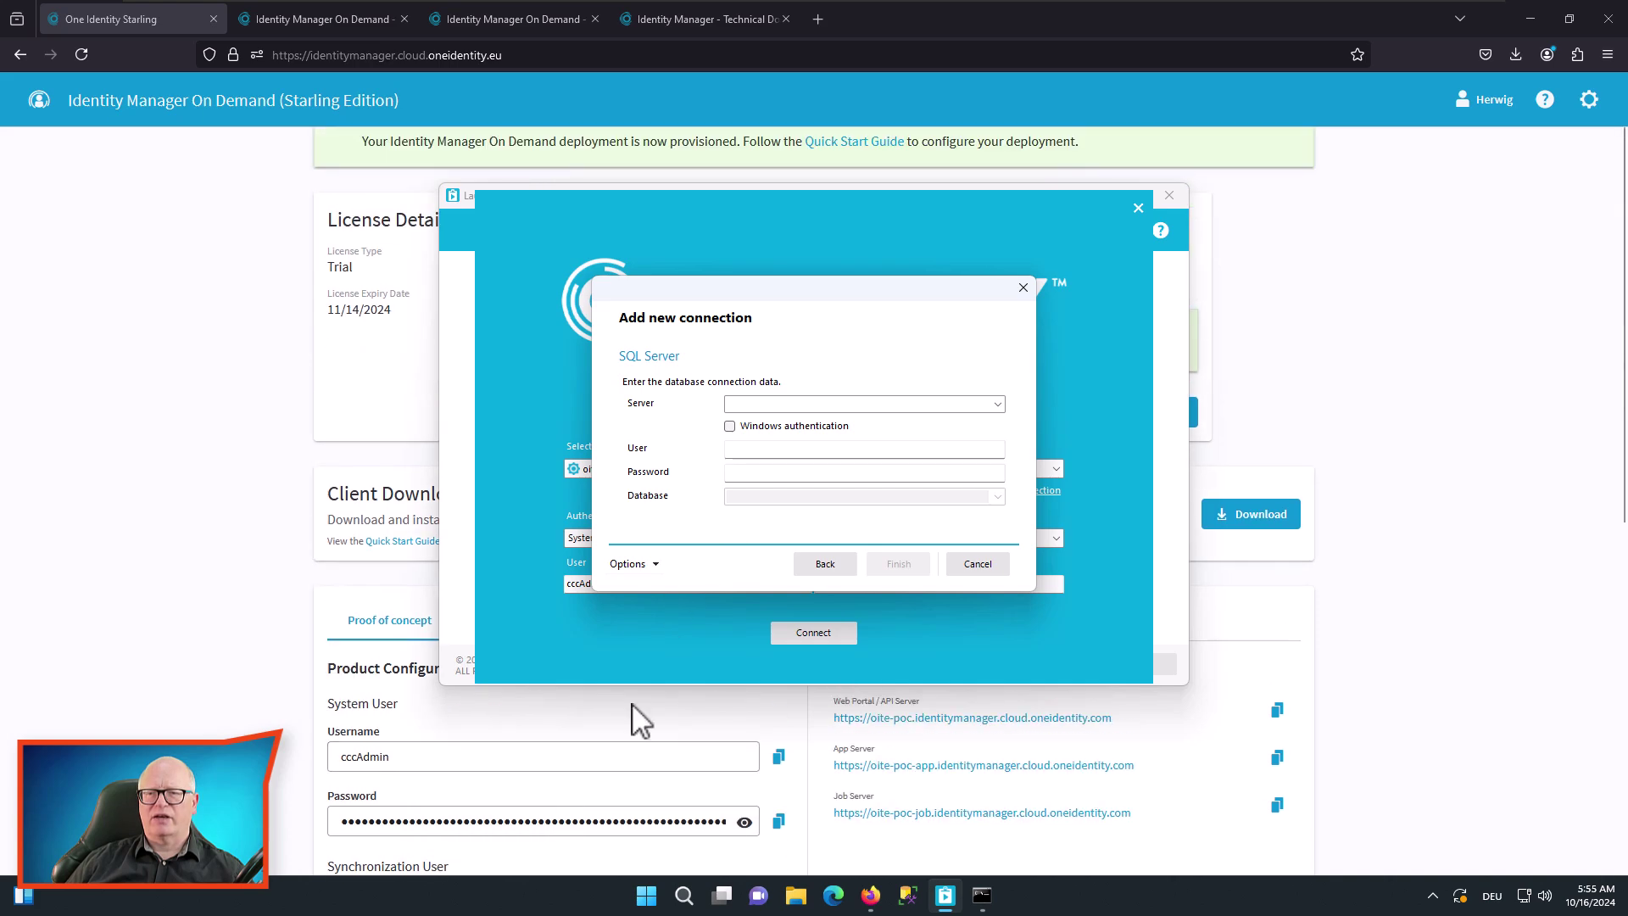
click(543, 753)
scroll(829, 571, down, 5)
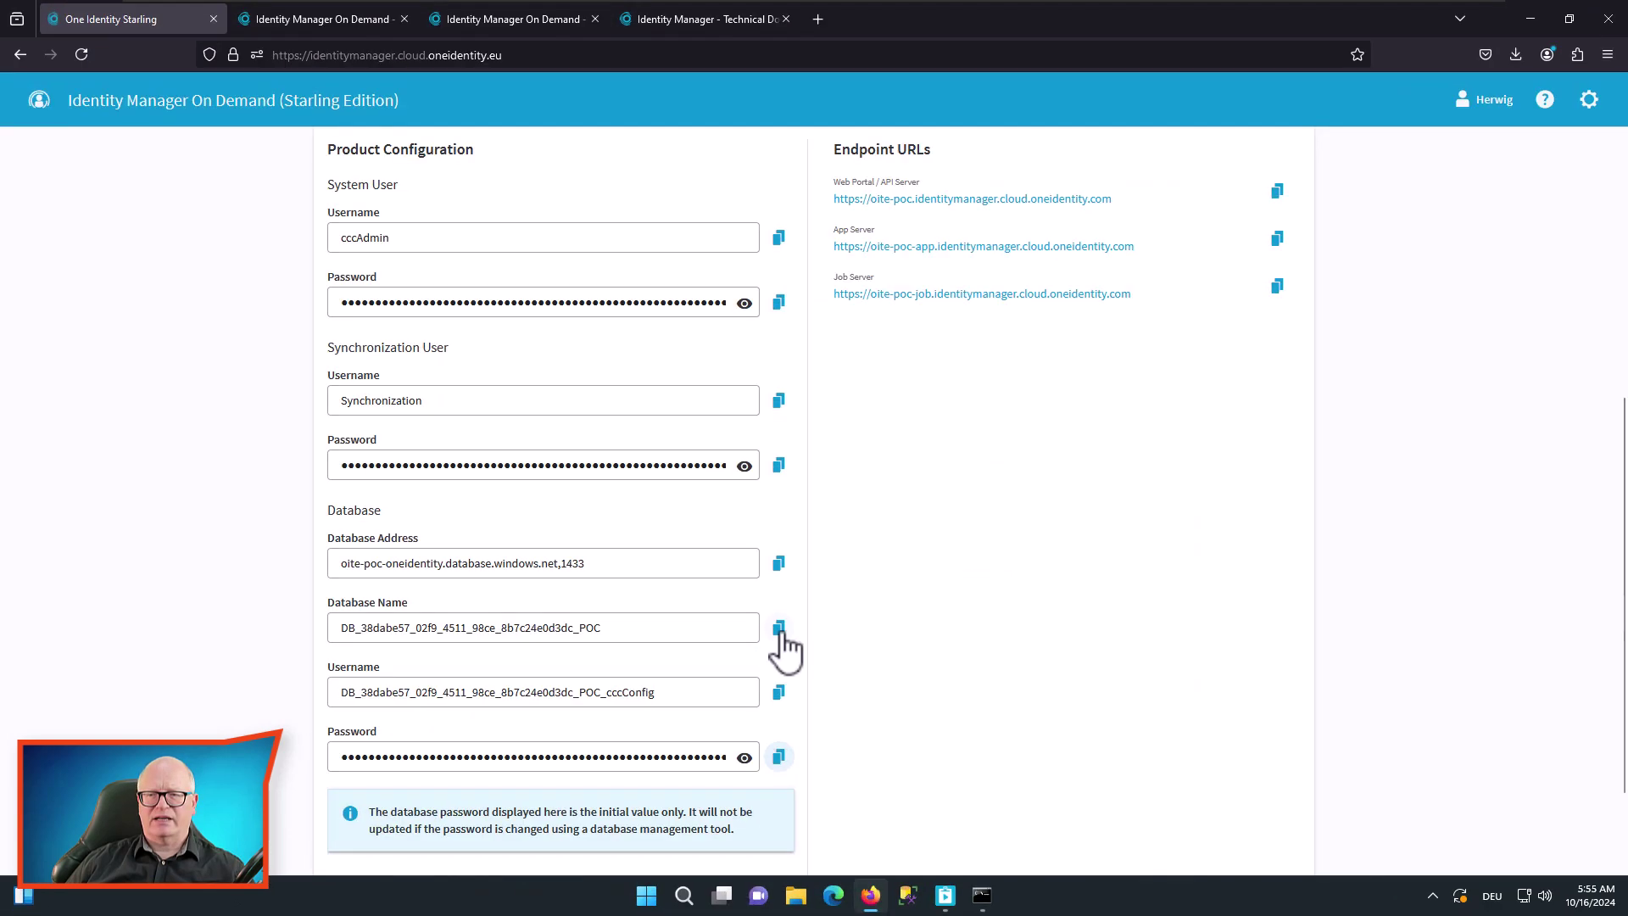
click(778, 629)
key(alt+Tab)
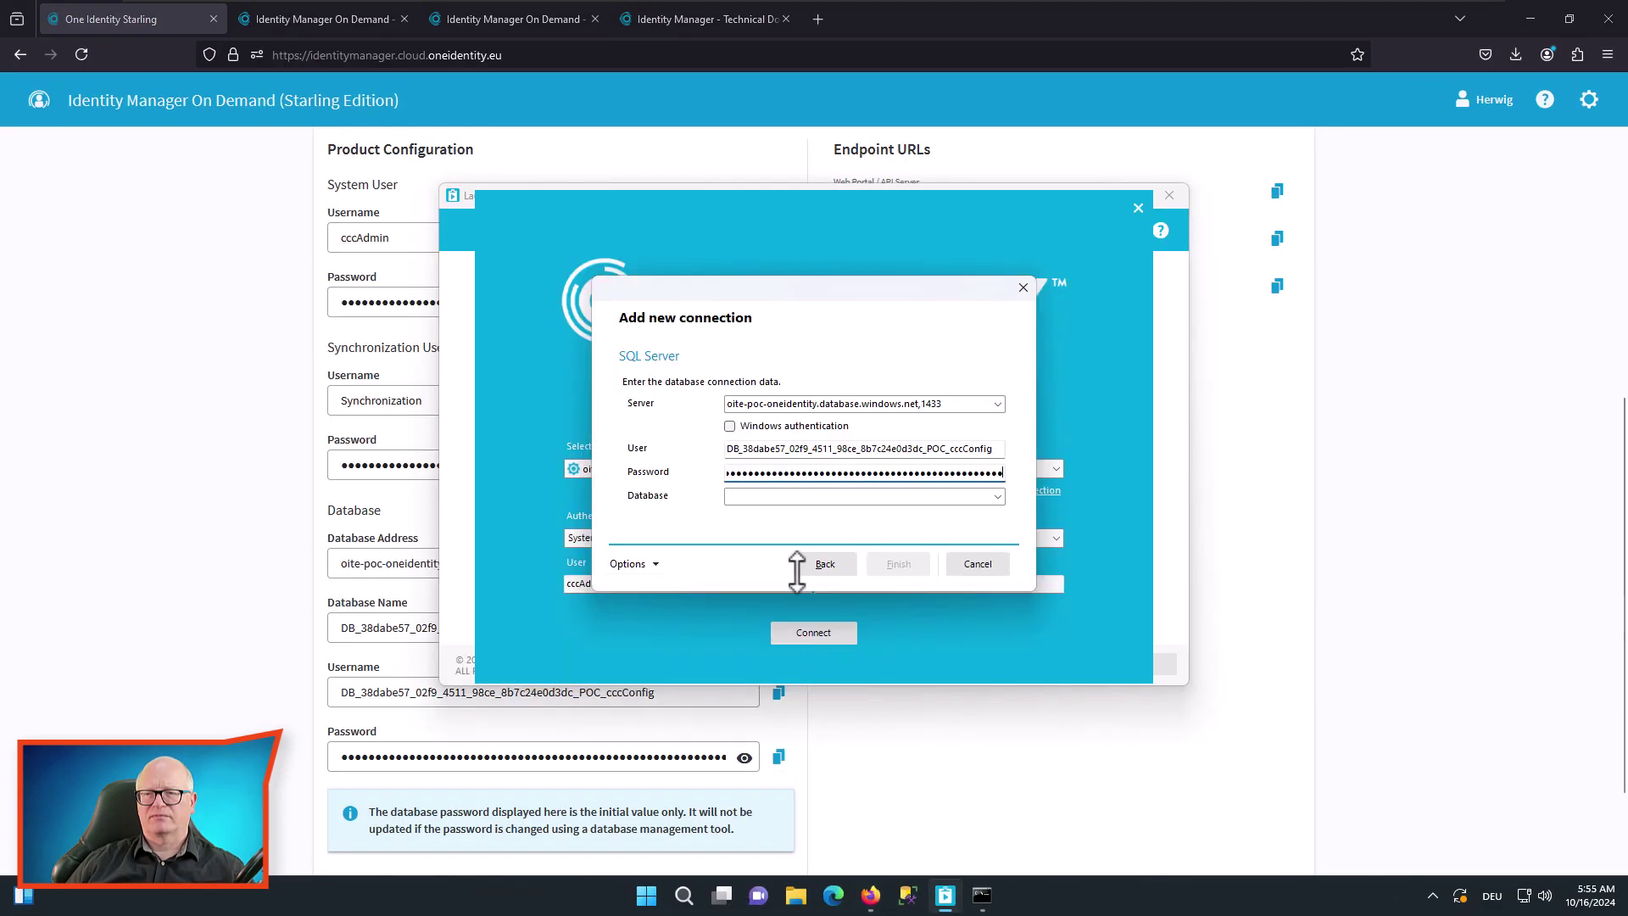
click(762, 499)
key(ctrl+v)
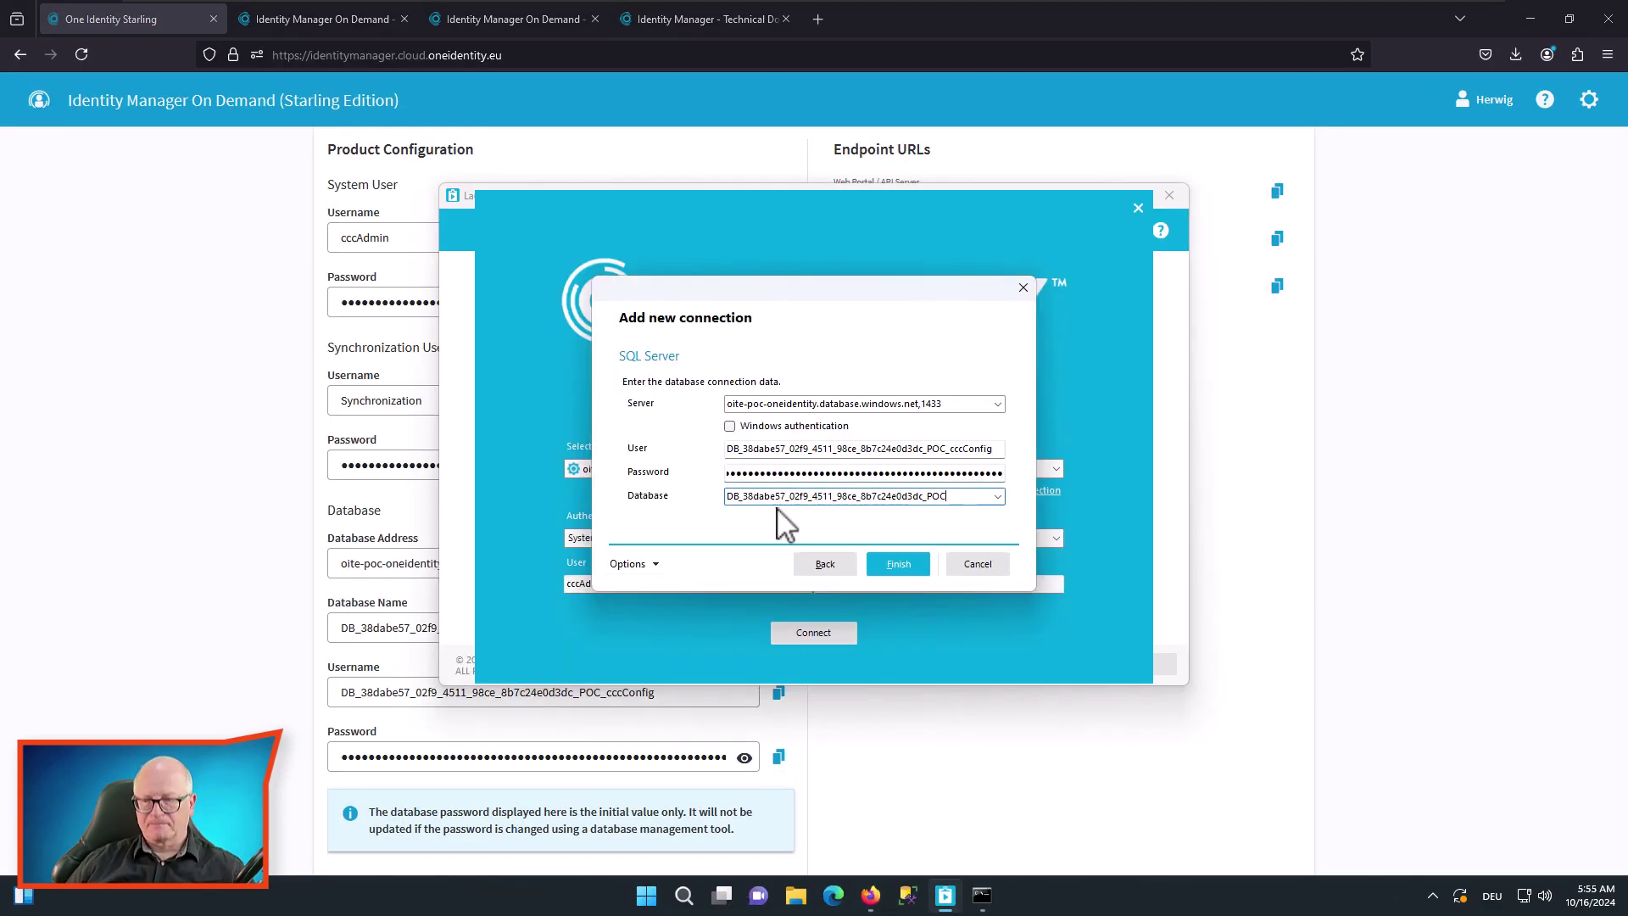
click(897, 563)
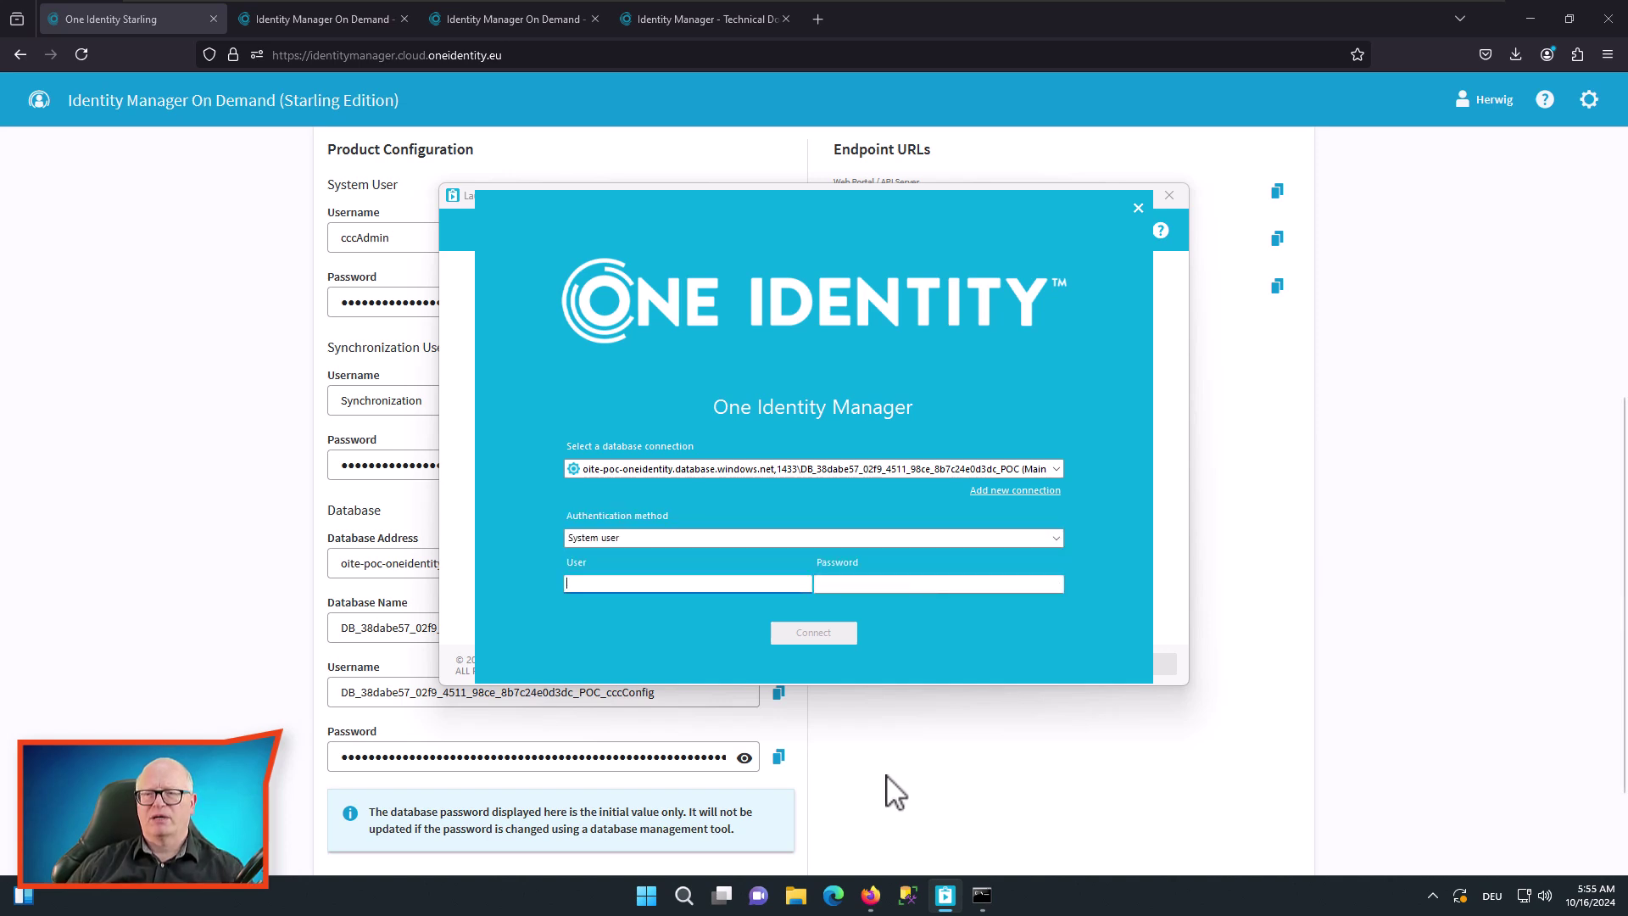
- Copy the system user name cccAdmin from the Starling page into the Launchpad login's user field
click(194, 433)
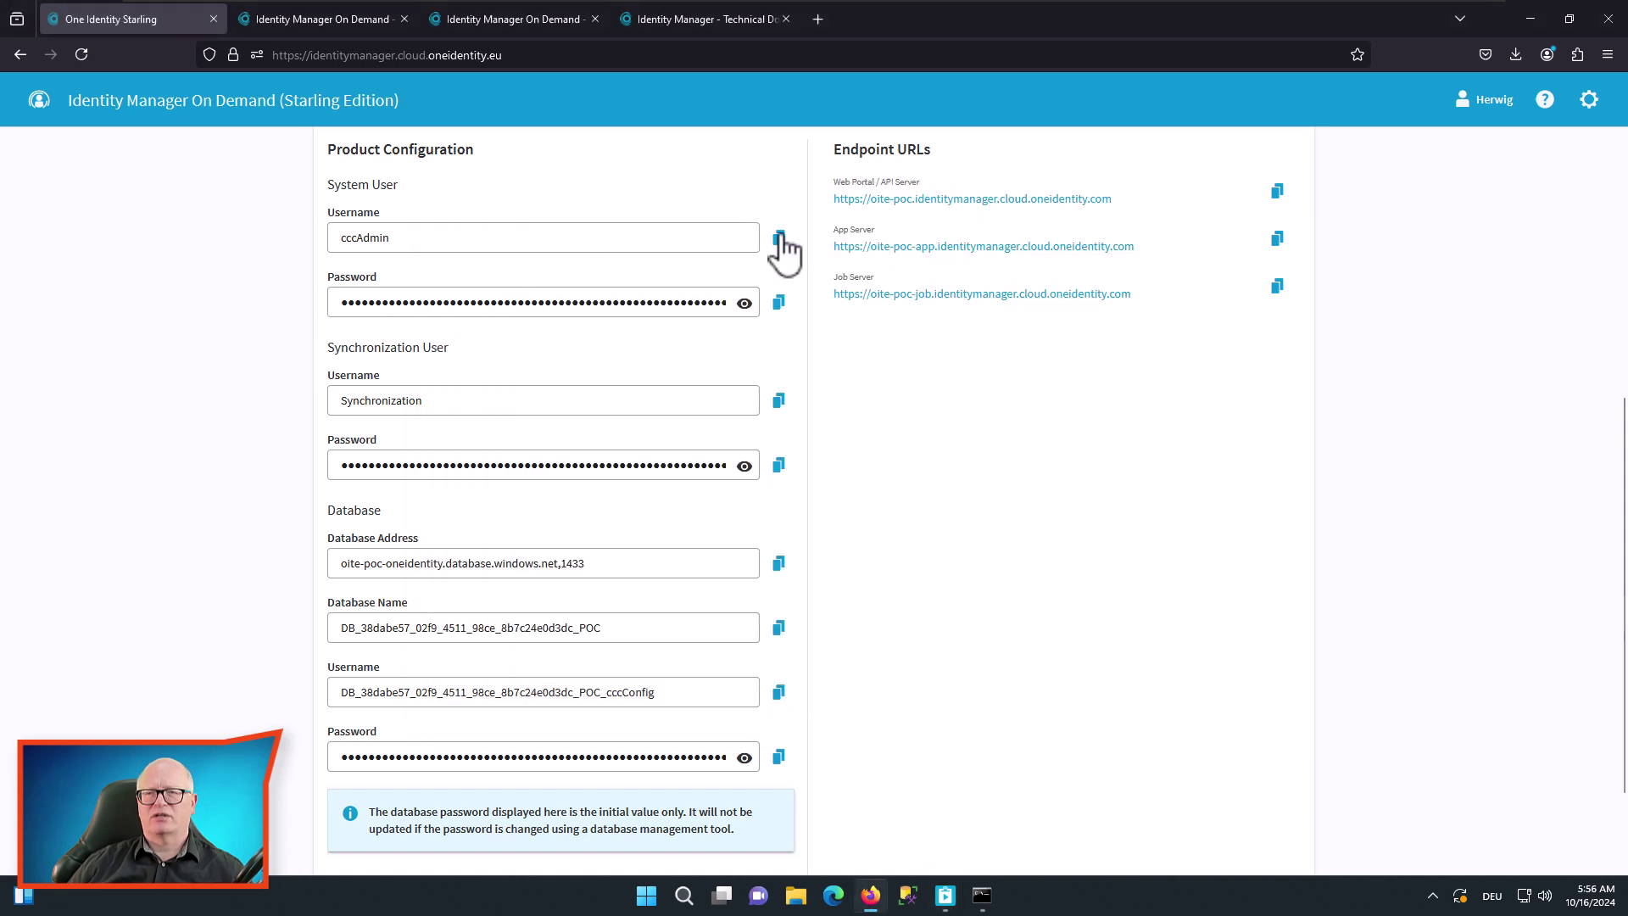
key(alt+Tab)
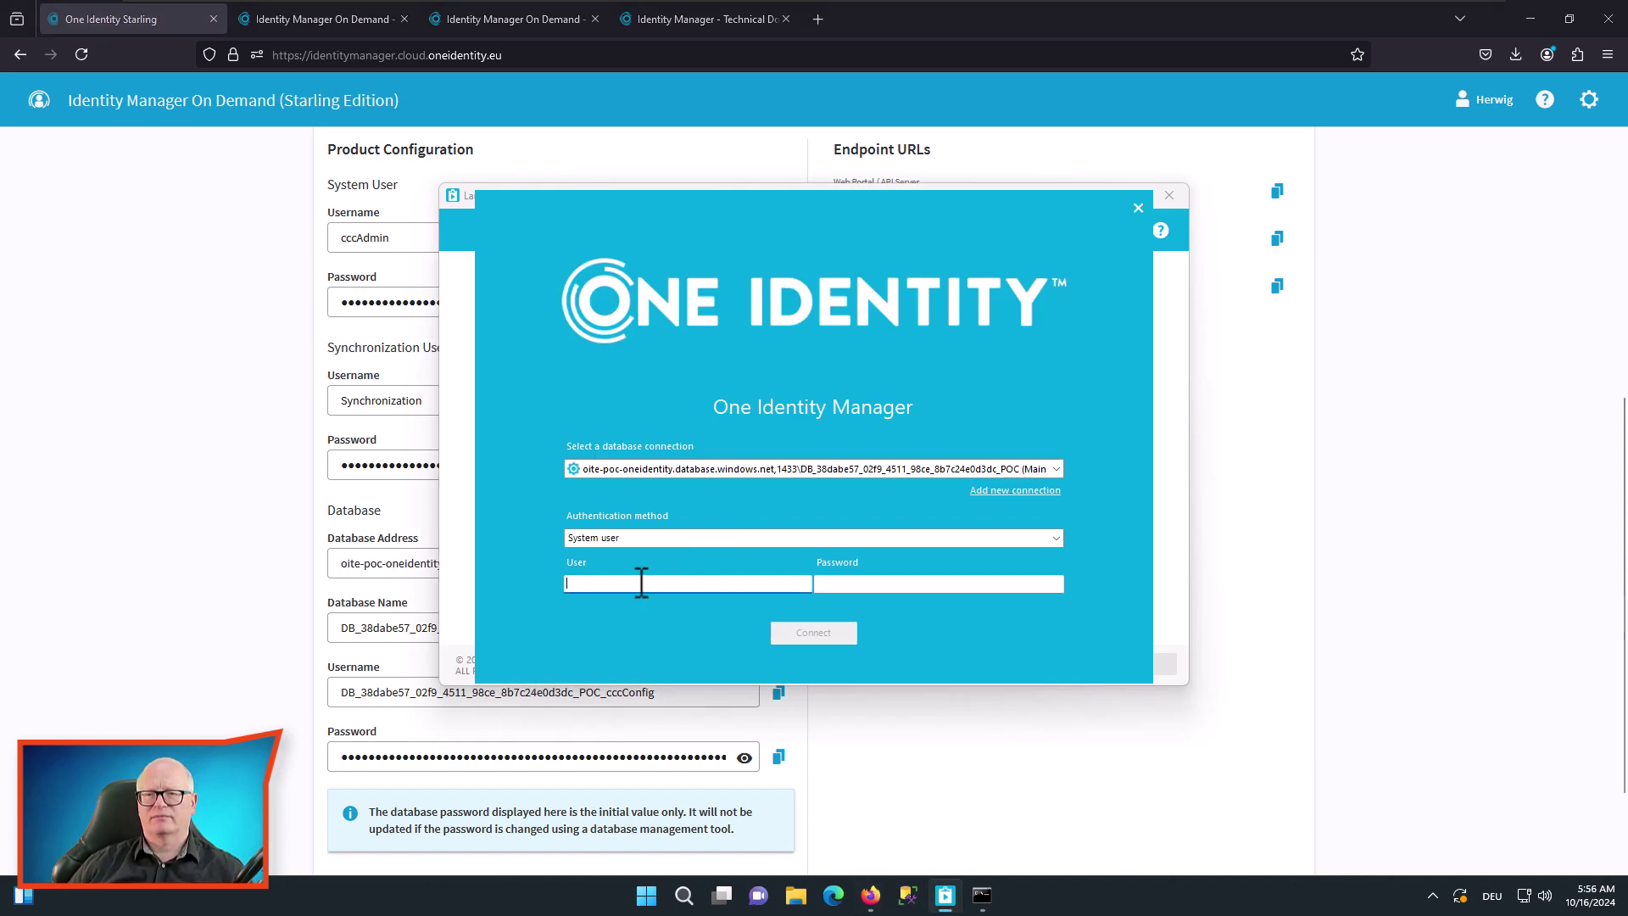
key(ctrl+v)
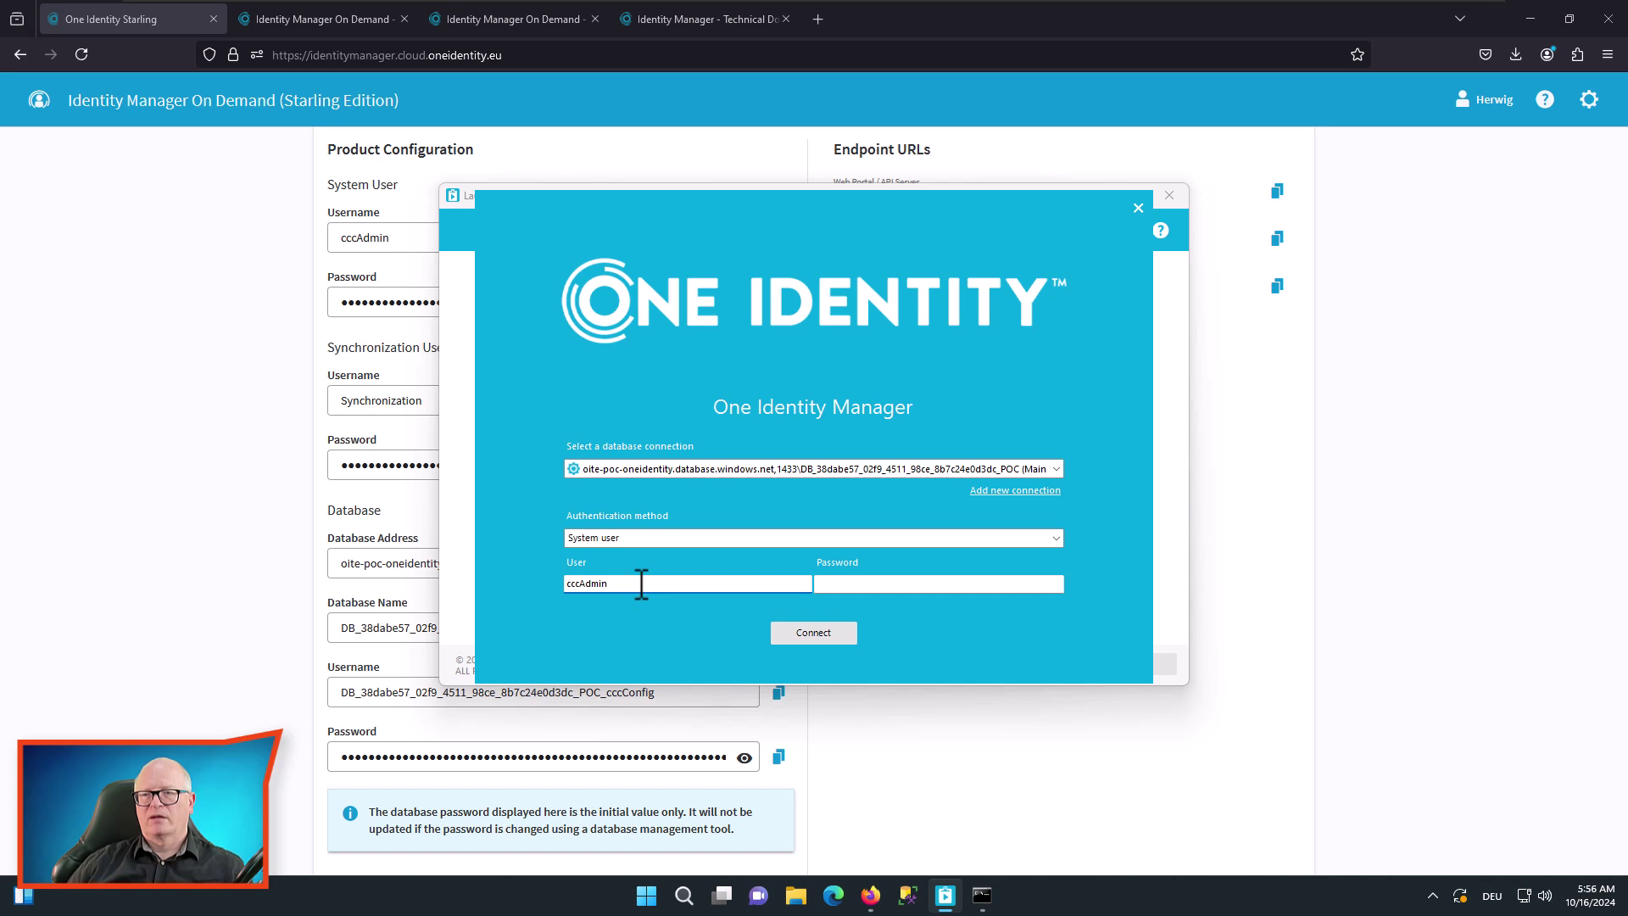
- Copy the system user's password from the Starling page into the Launchpad login and connect to the SQL database
click(421, 496)
click(779, 302)
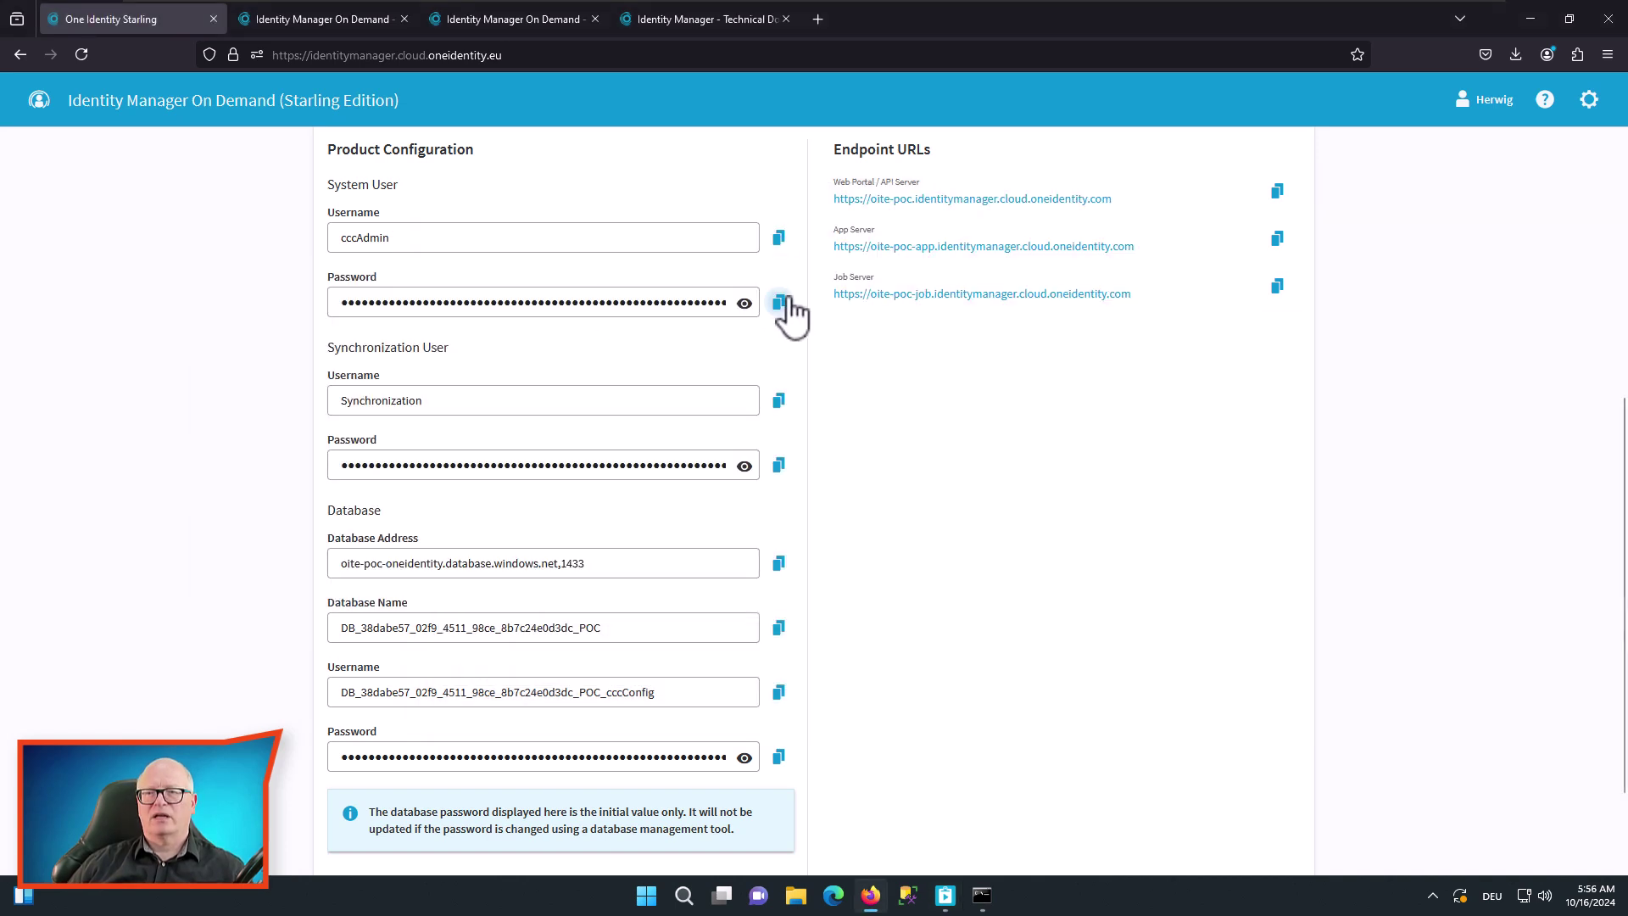
key(alt+Tab)
click(898, 583)
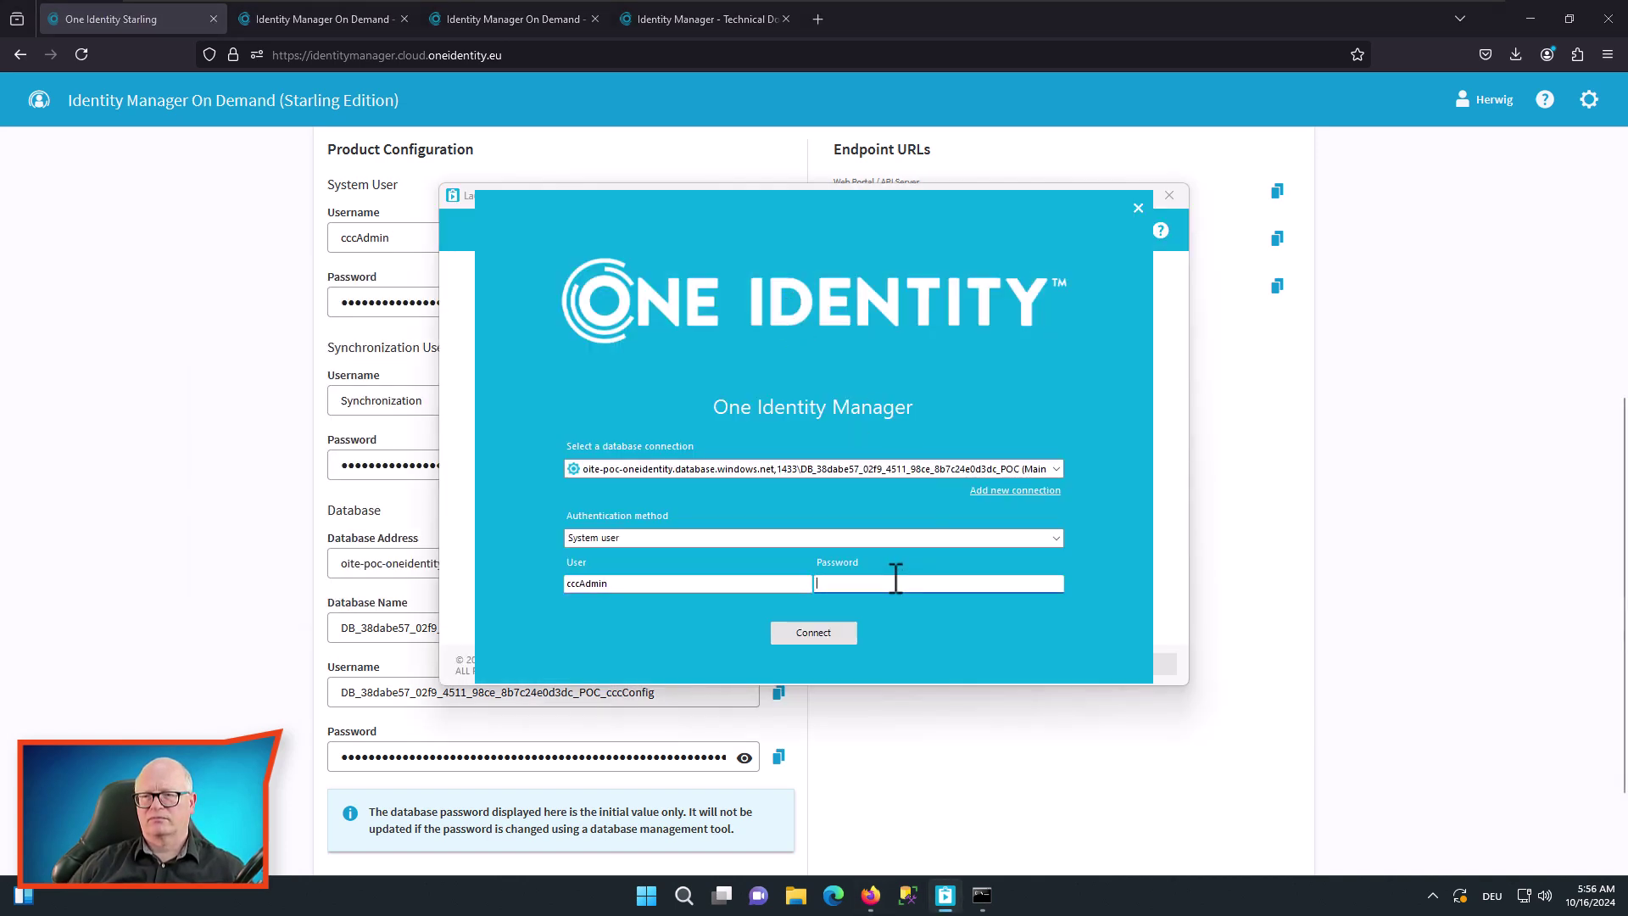
key(ctrl+v)
click(837, 633)
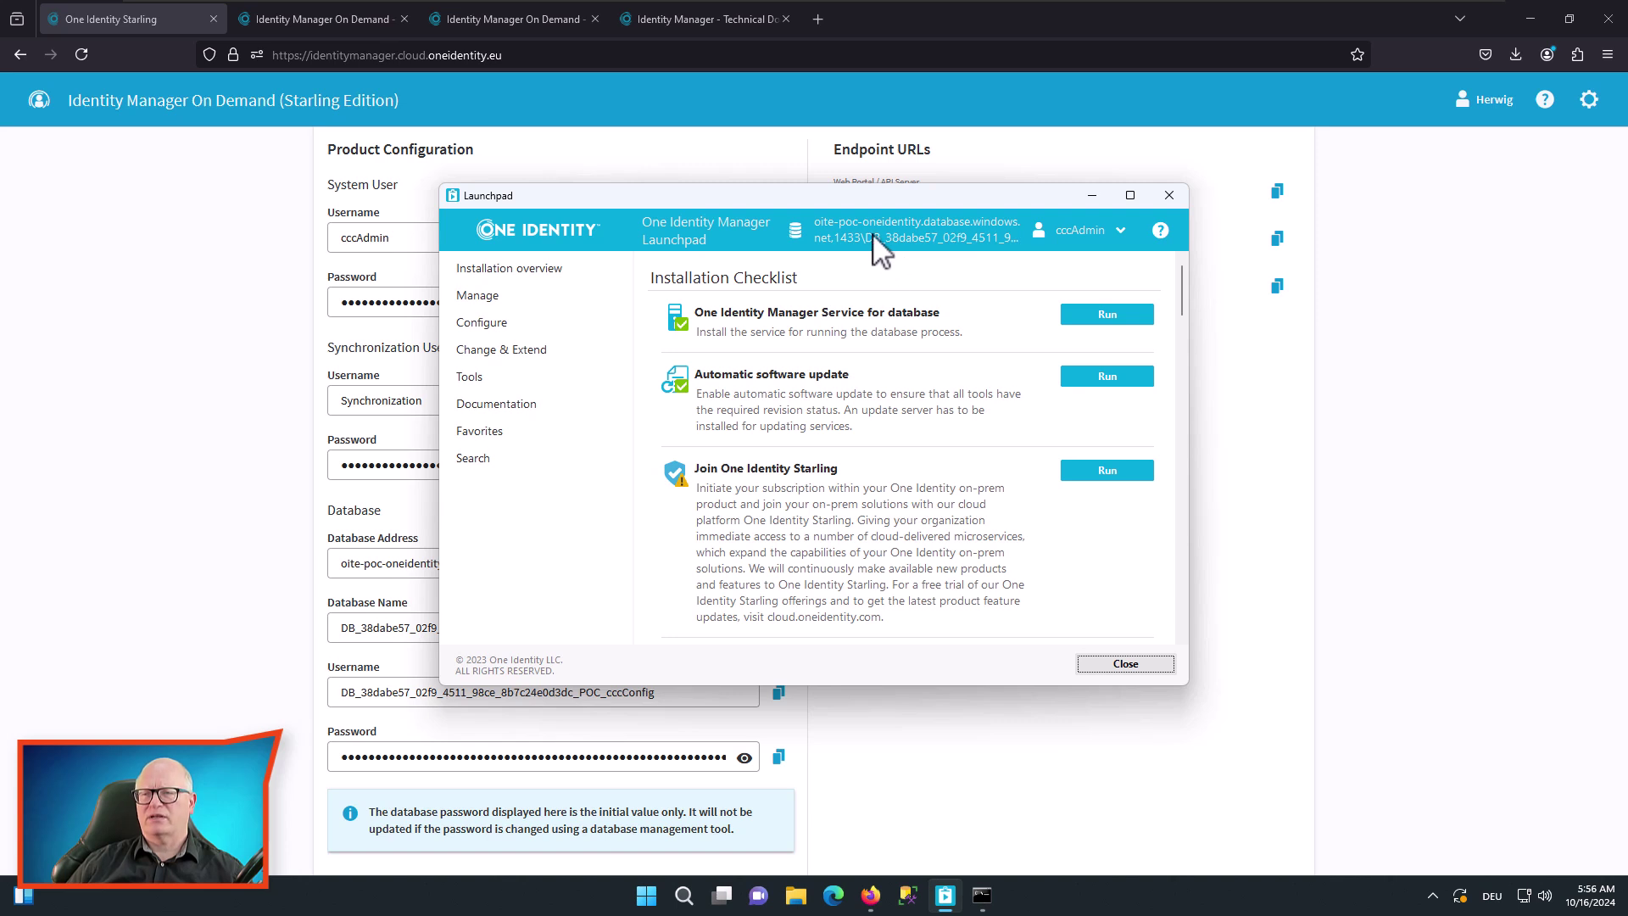
- Run the Job Queue Info tool from Launchpad
click(473, 380)
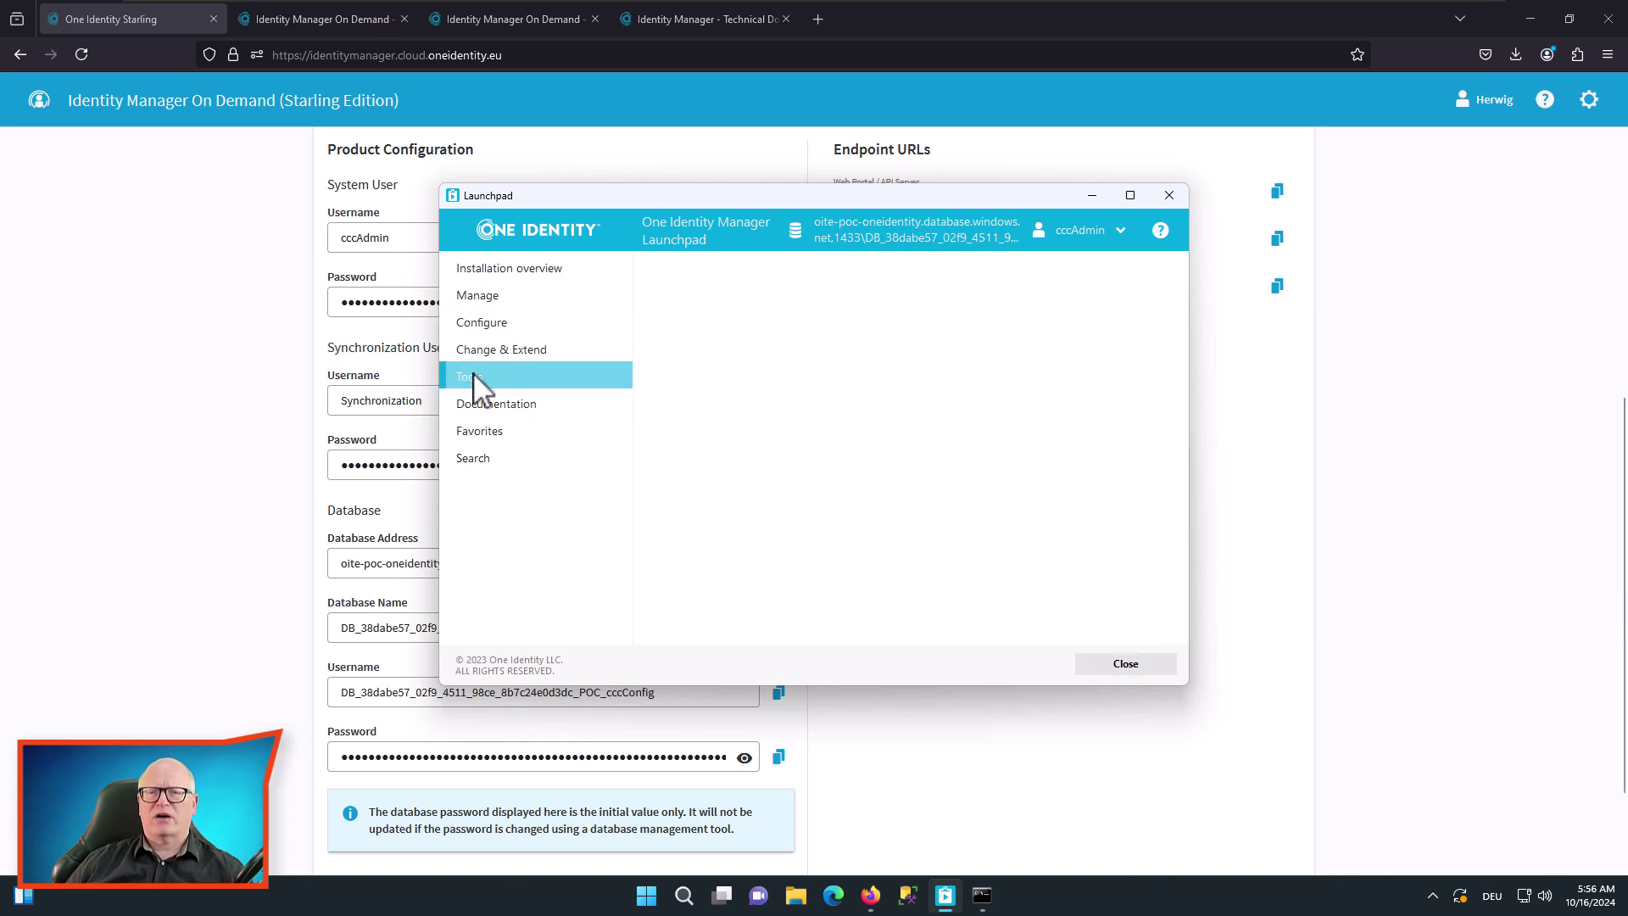
scroll(907, 499, down, 6)
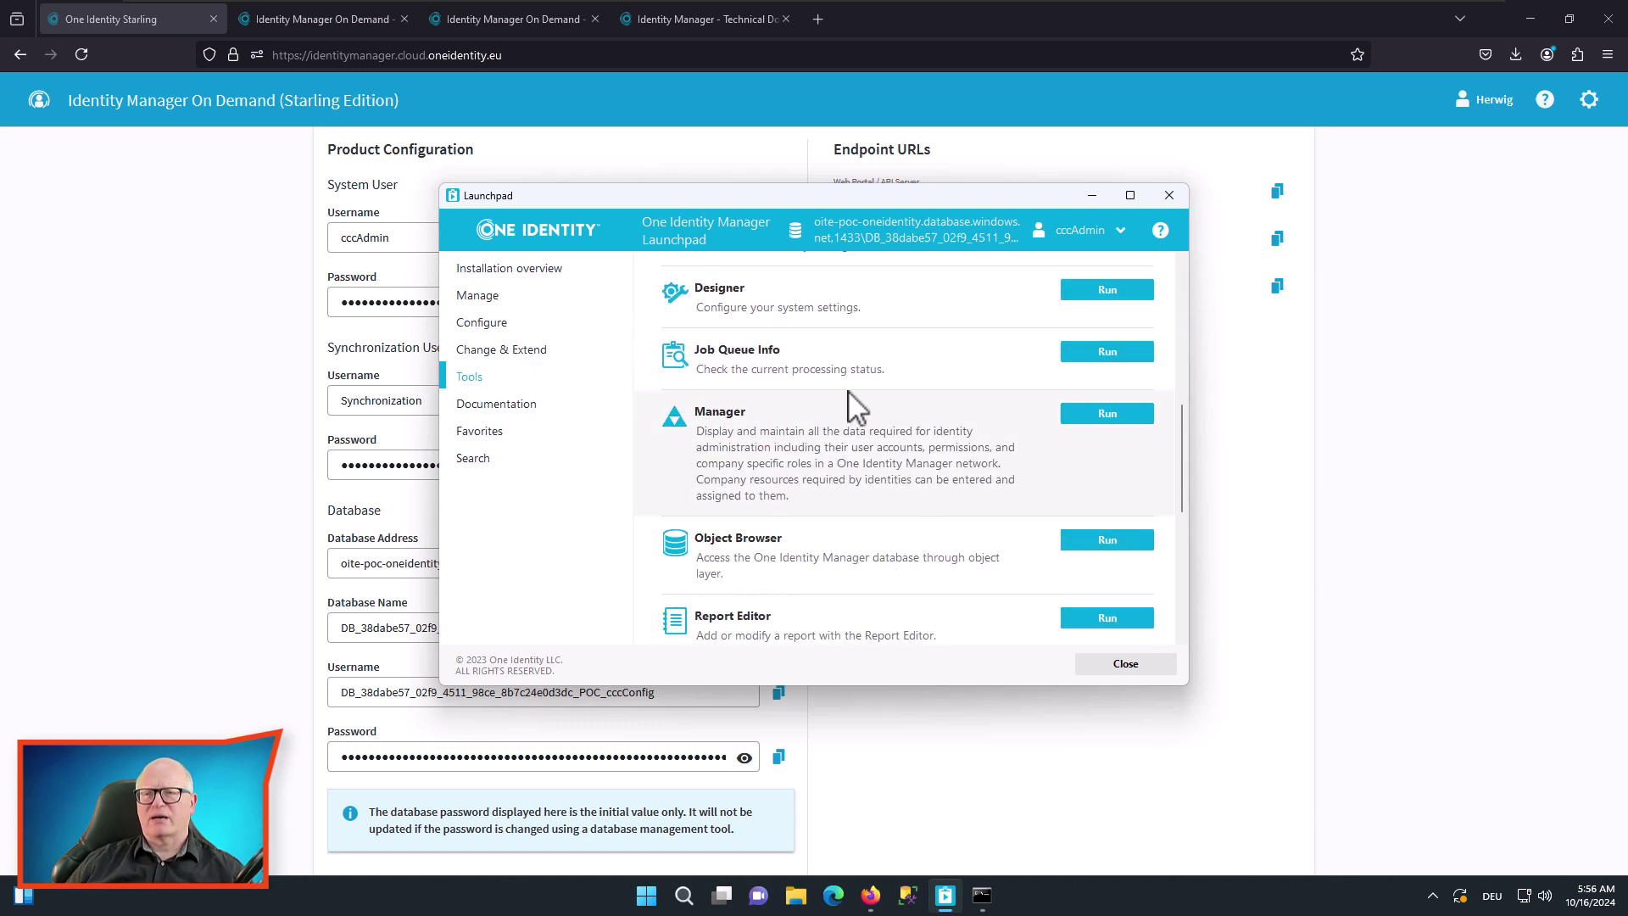
click(1120, 357)
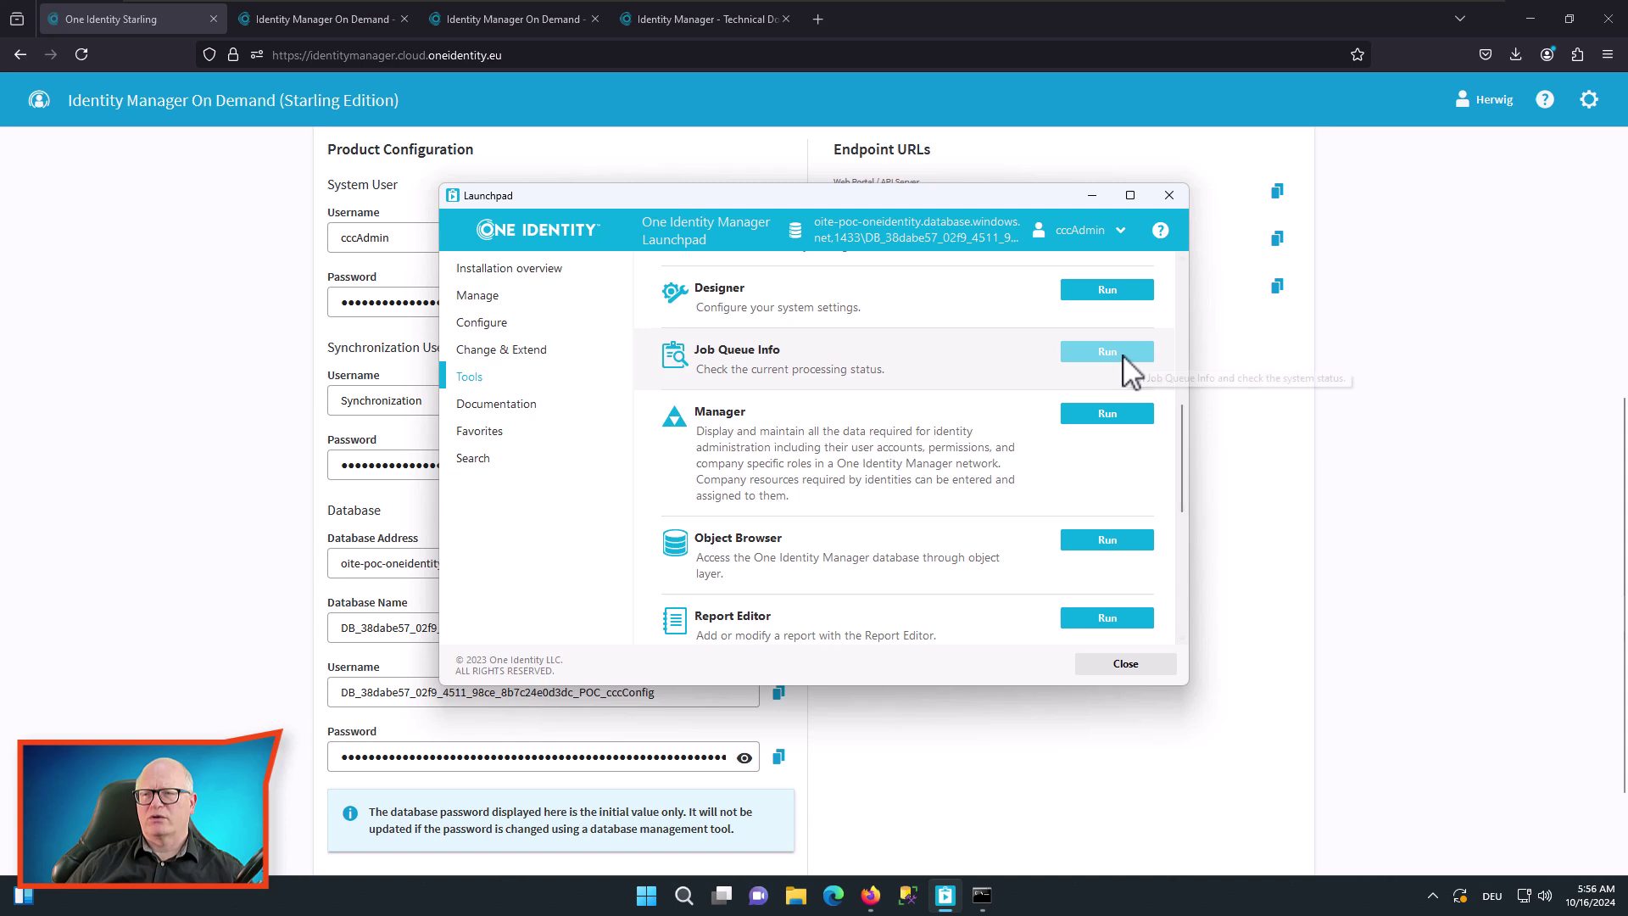
click(1123, 355)
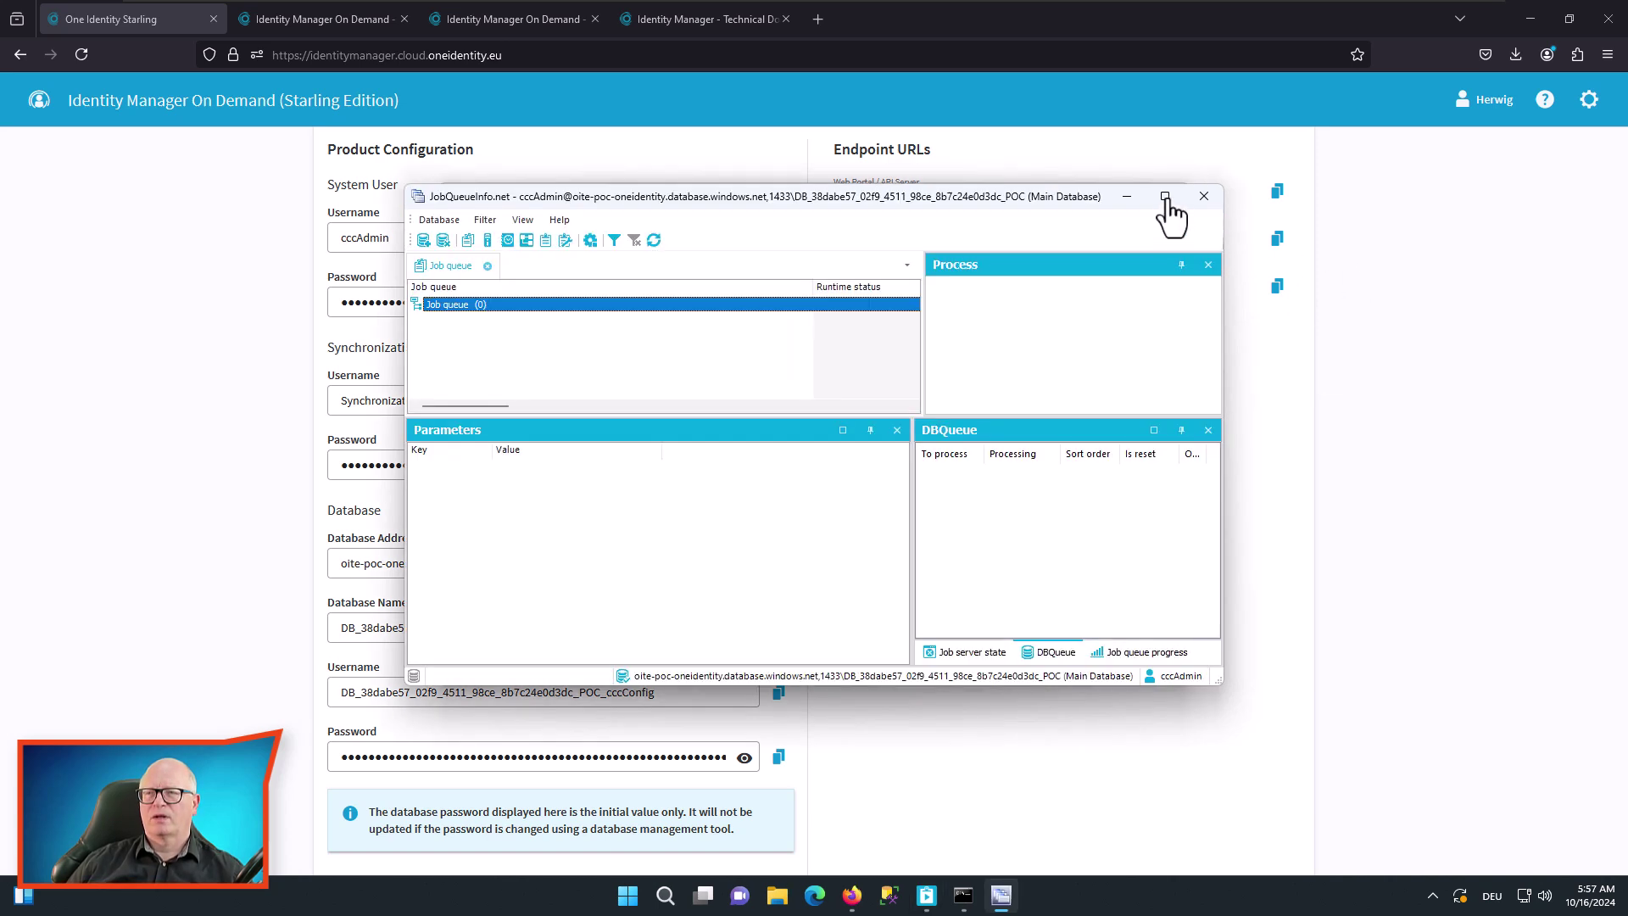
- Maximize the Job Queue Info window and examine the job queue and the DBQueue
key(Num_Lock)
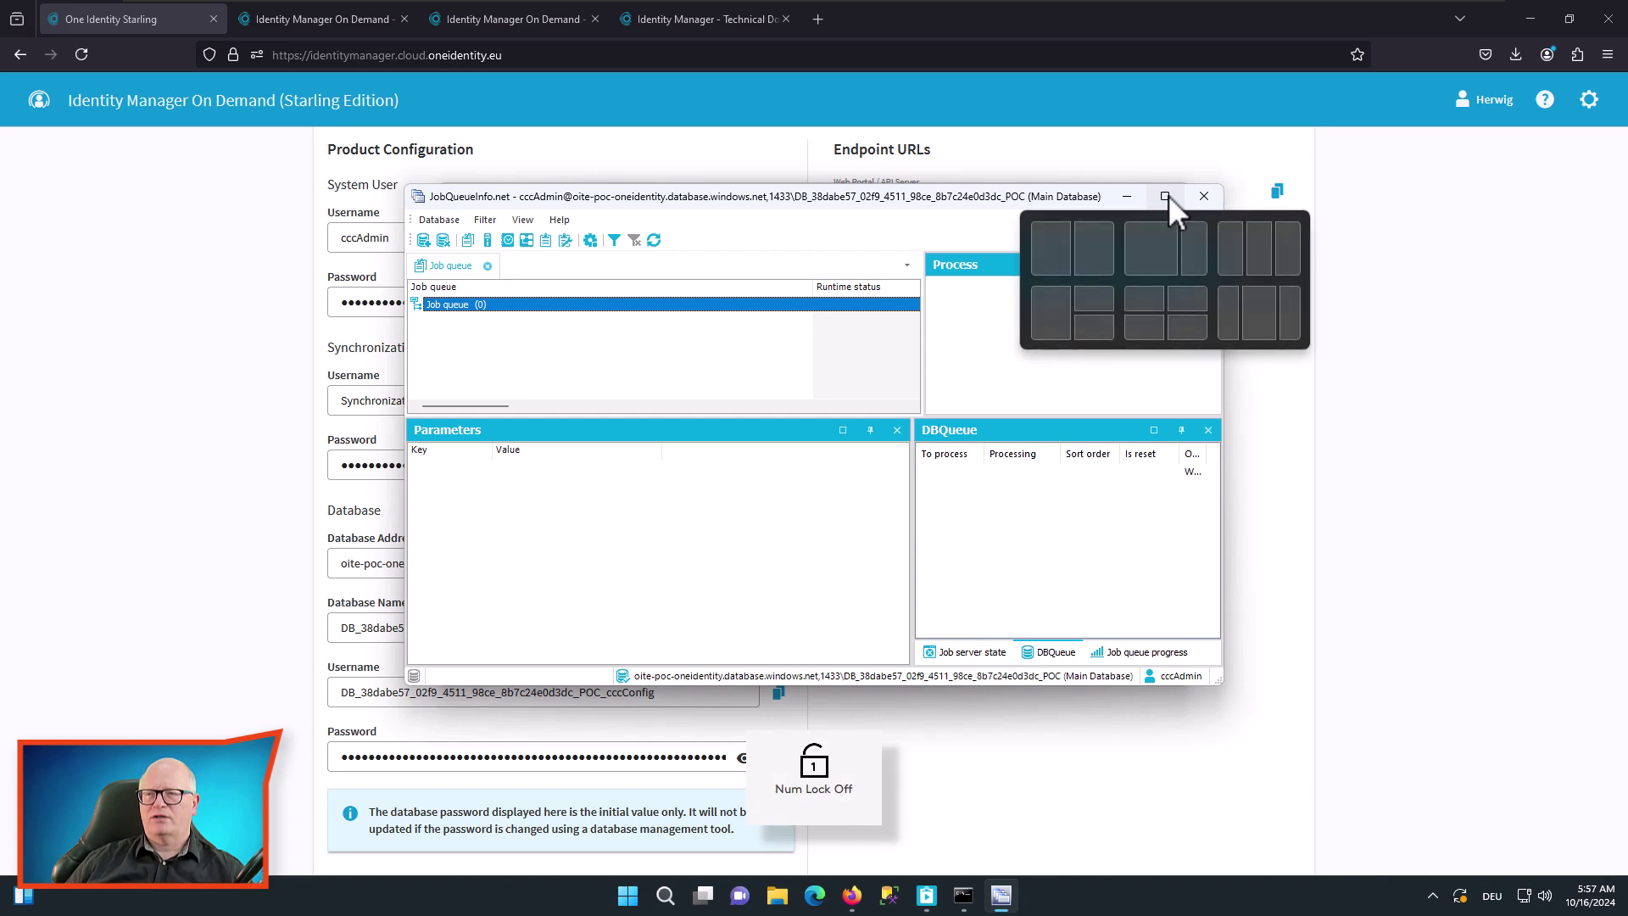
click(1167, 196)
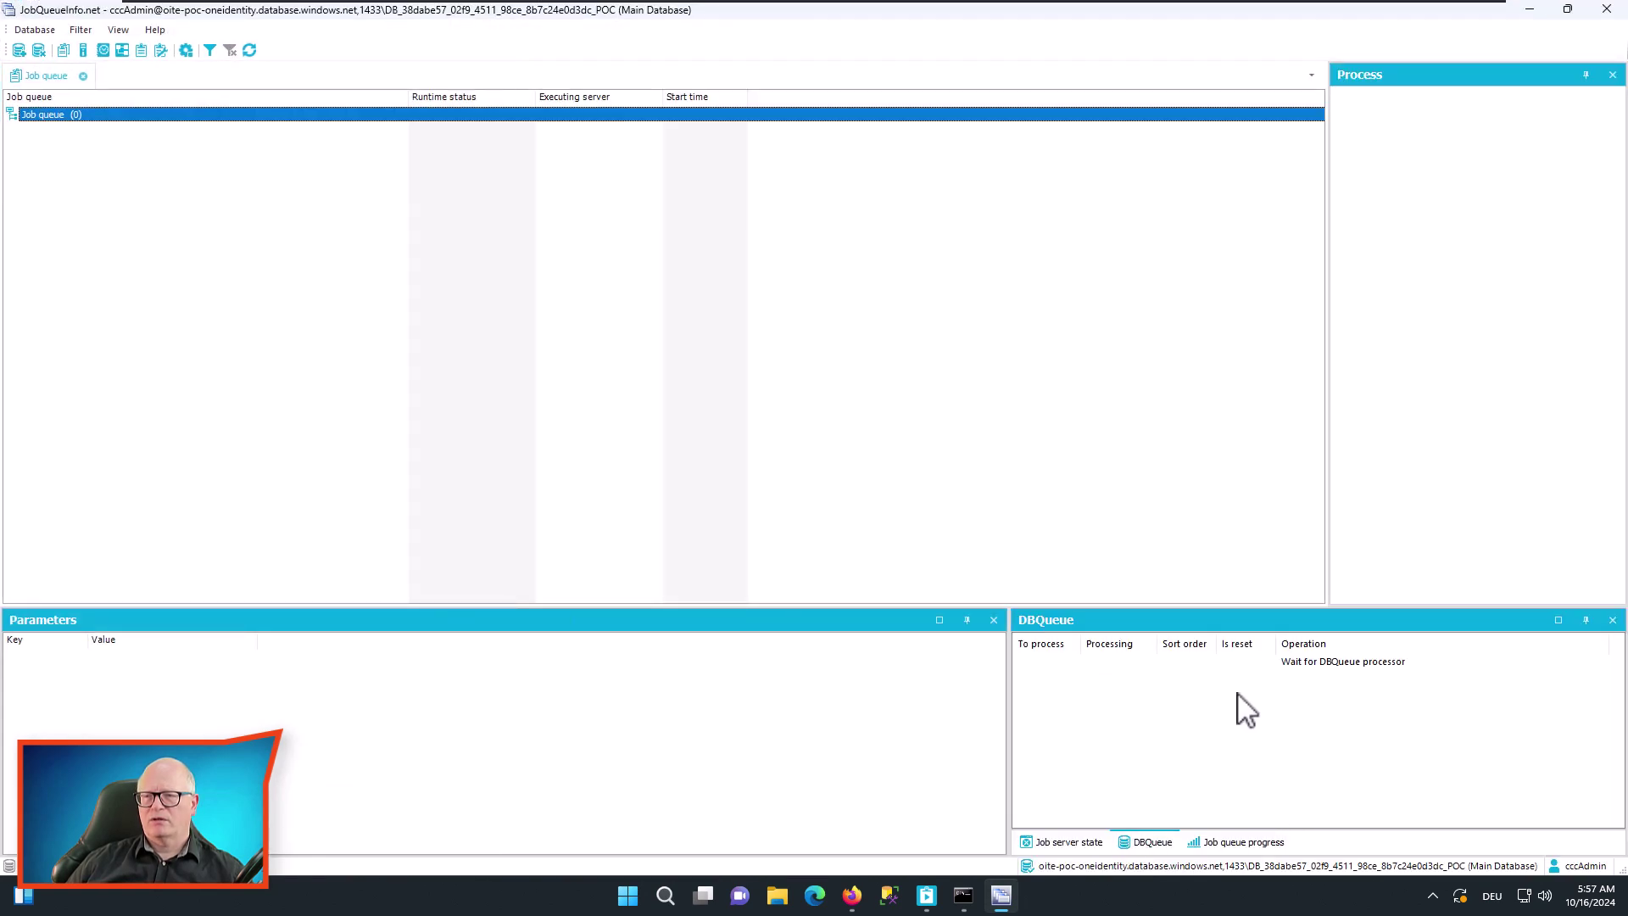
click(1149, 841)
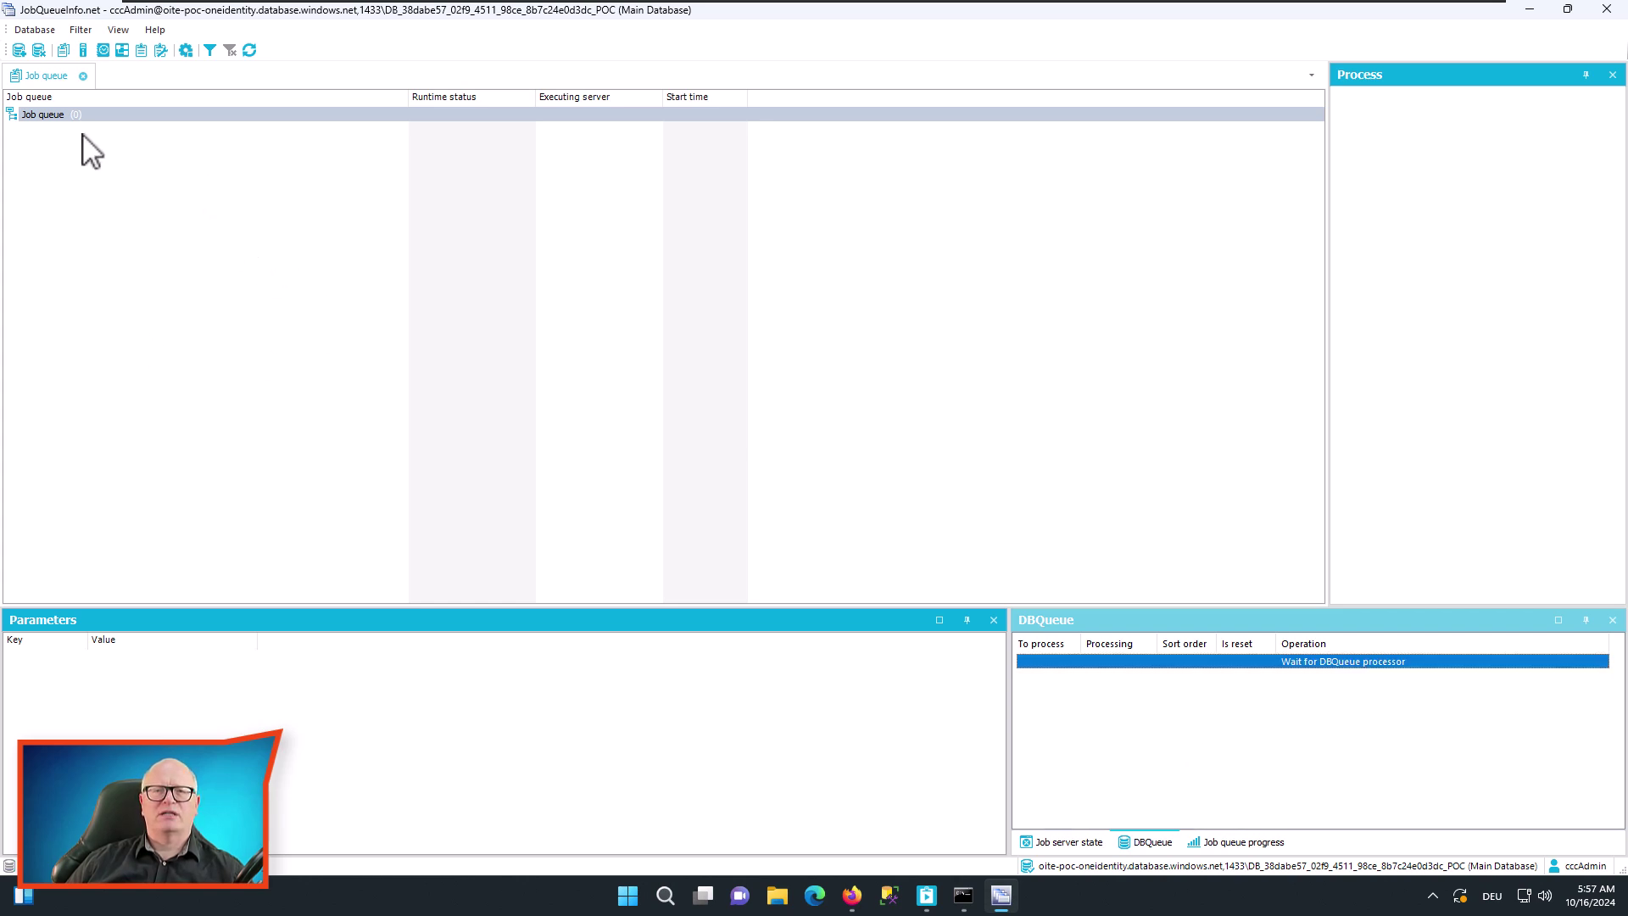
key(Num_Lock)
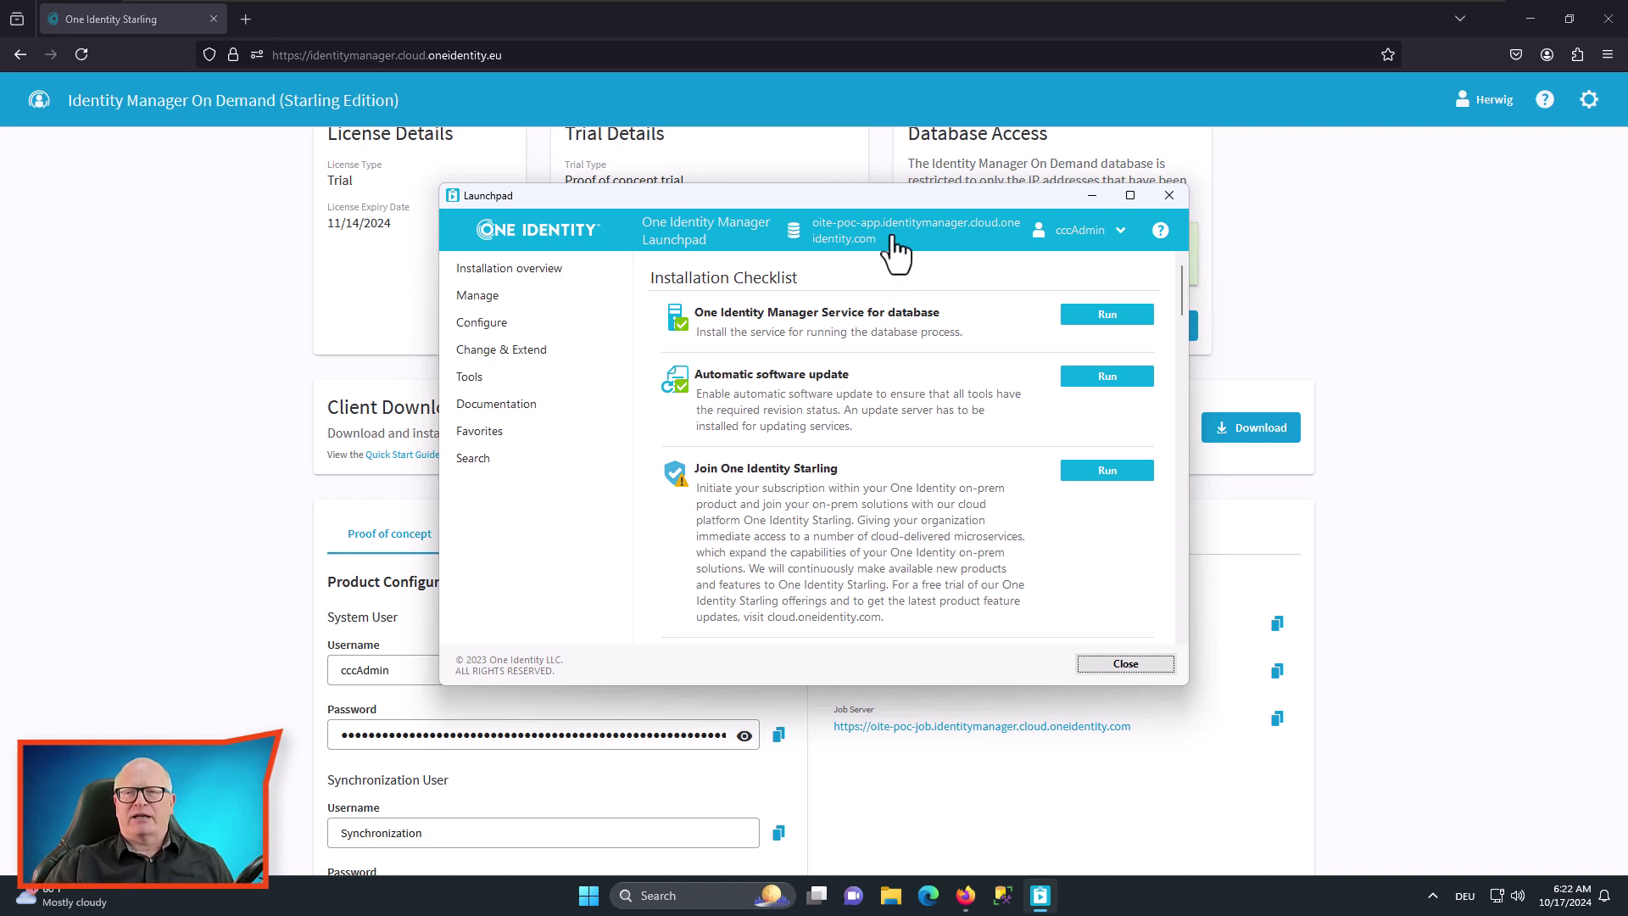
- Look through Launchpad's configuration tasks and return to the installation overview checklist
click(475, 347)
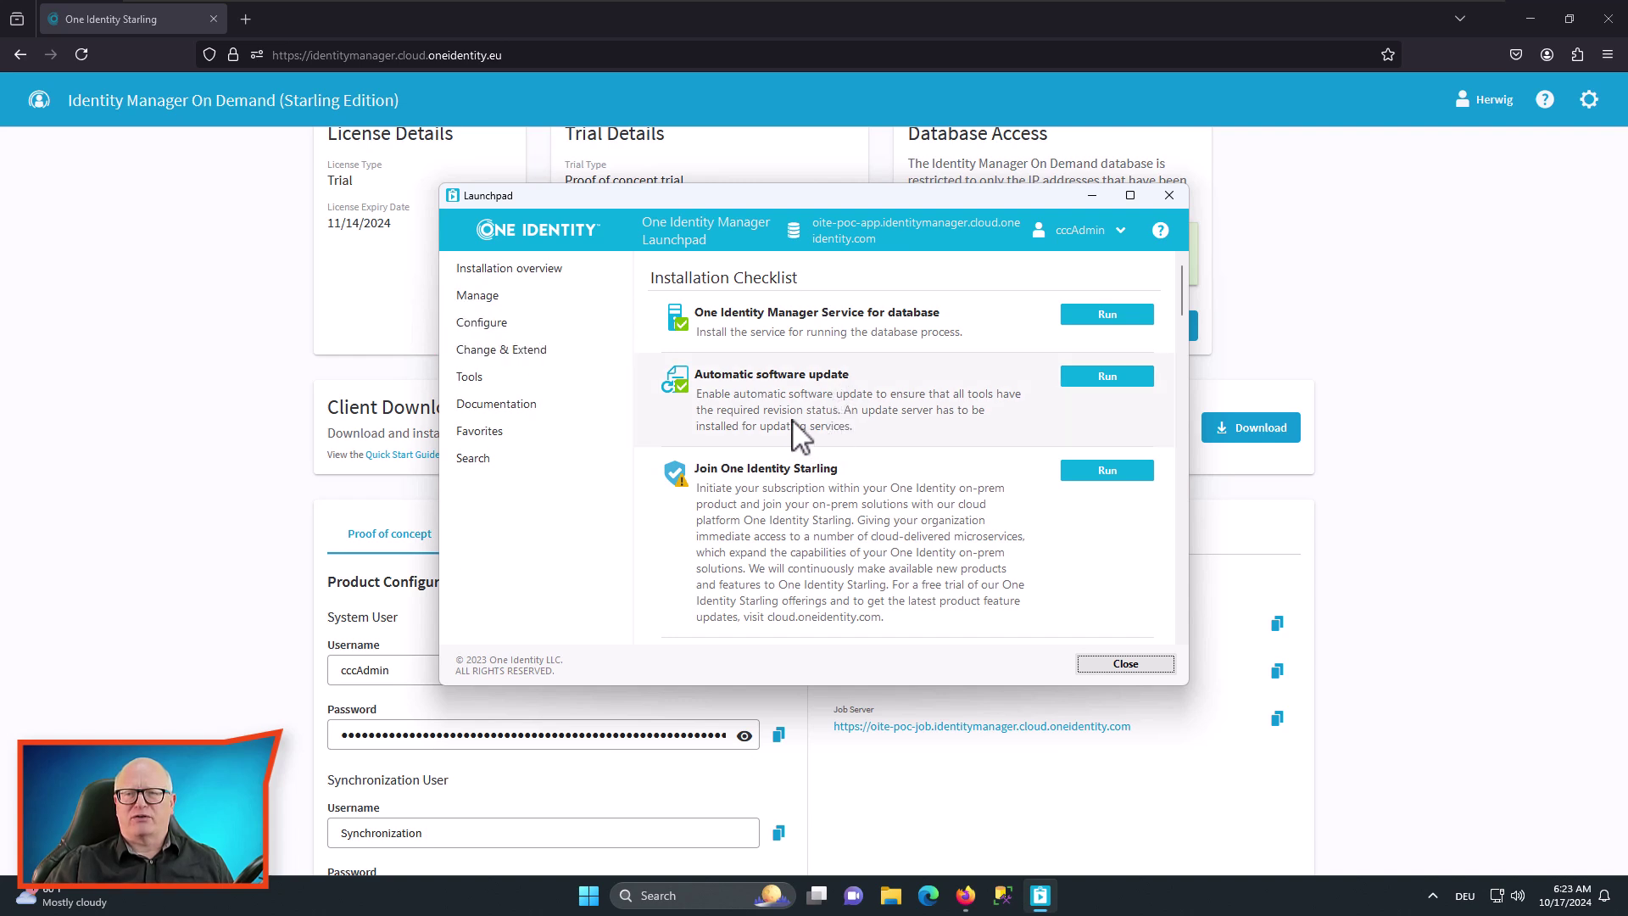
click(502, 324)
scroll(861, 429, down, 3)
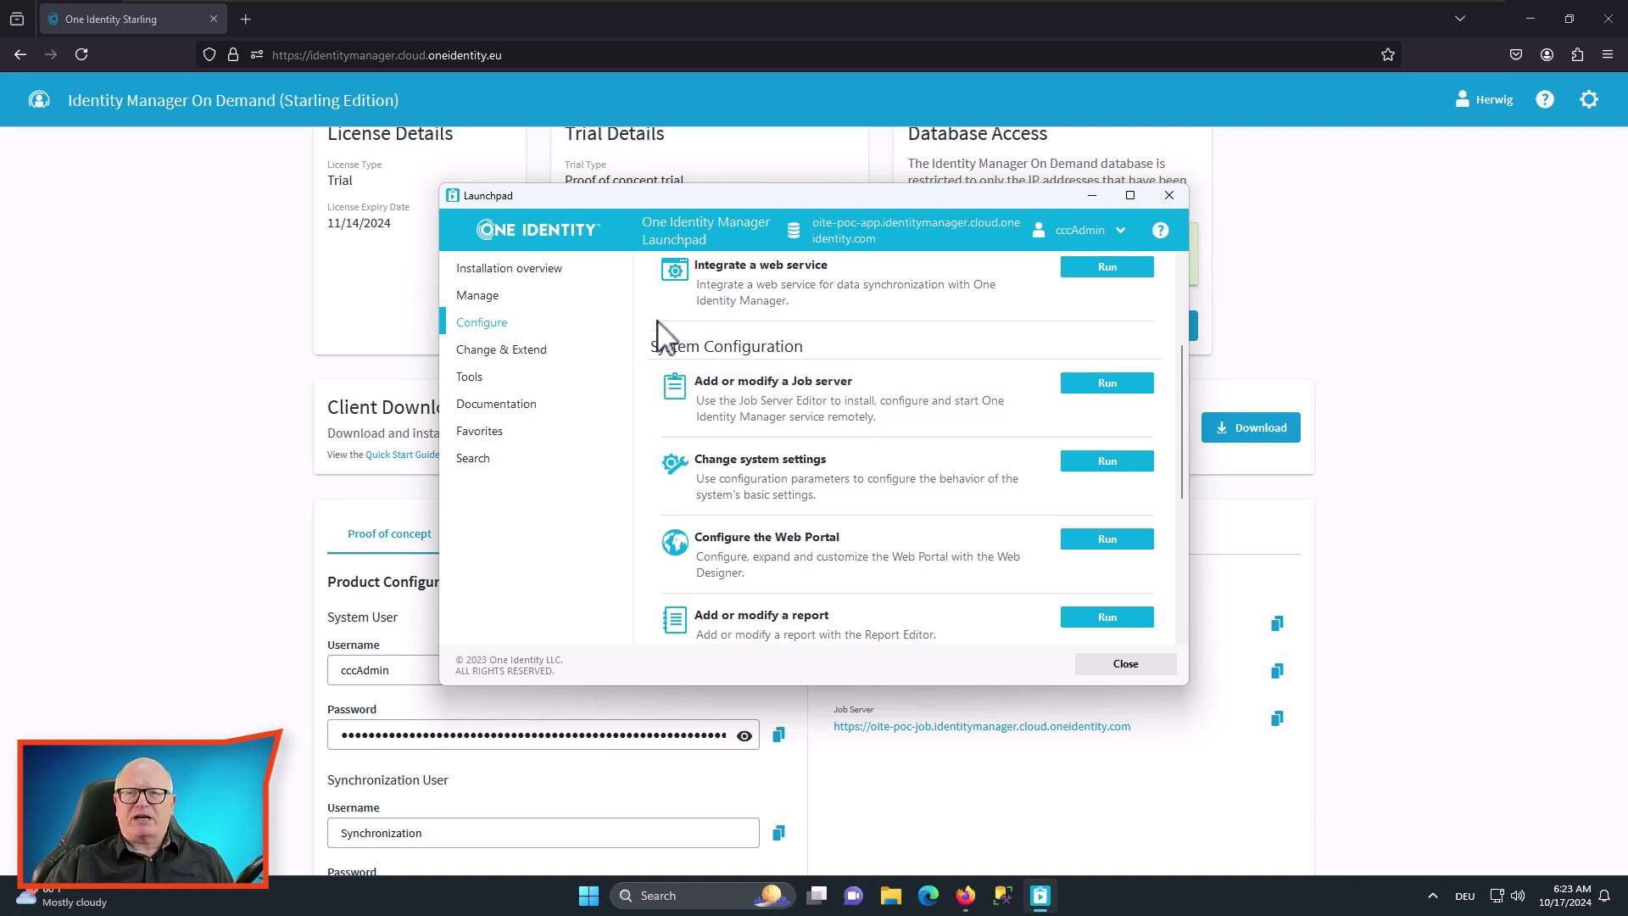
click(499, 269)
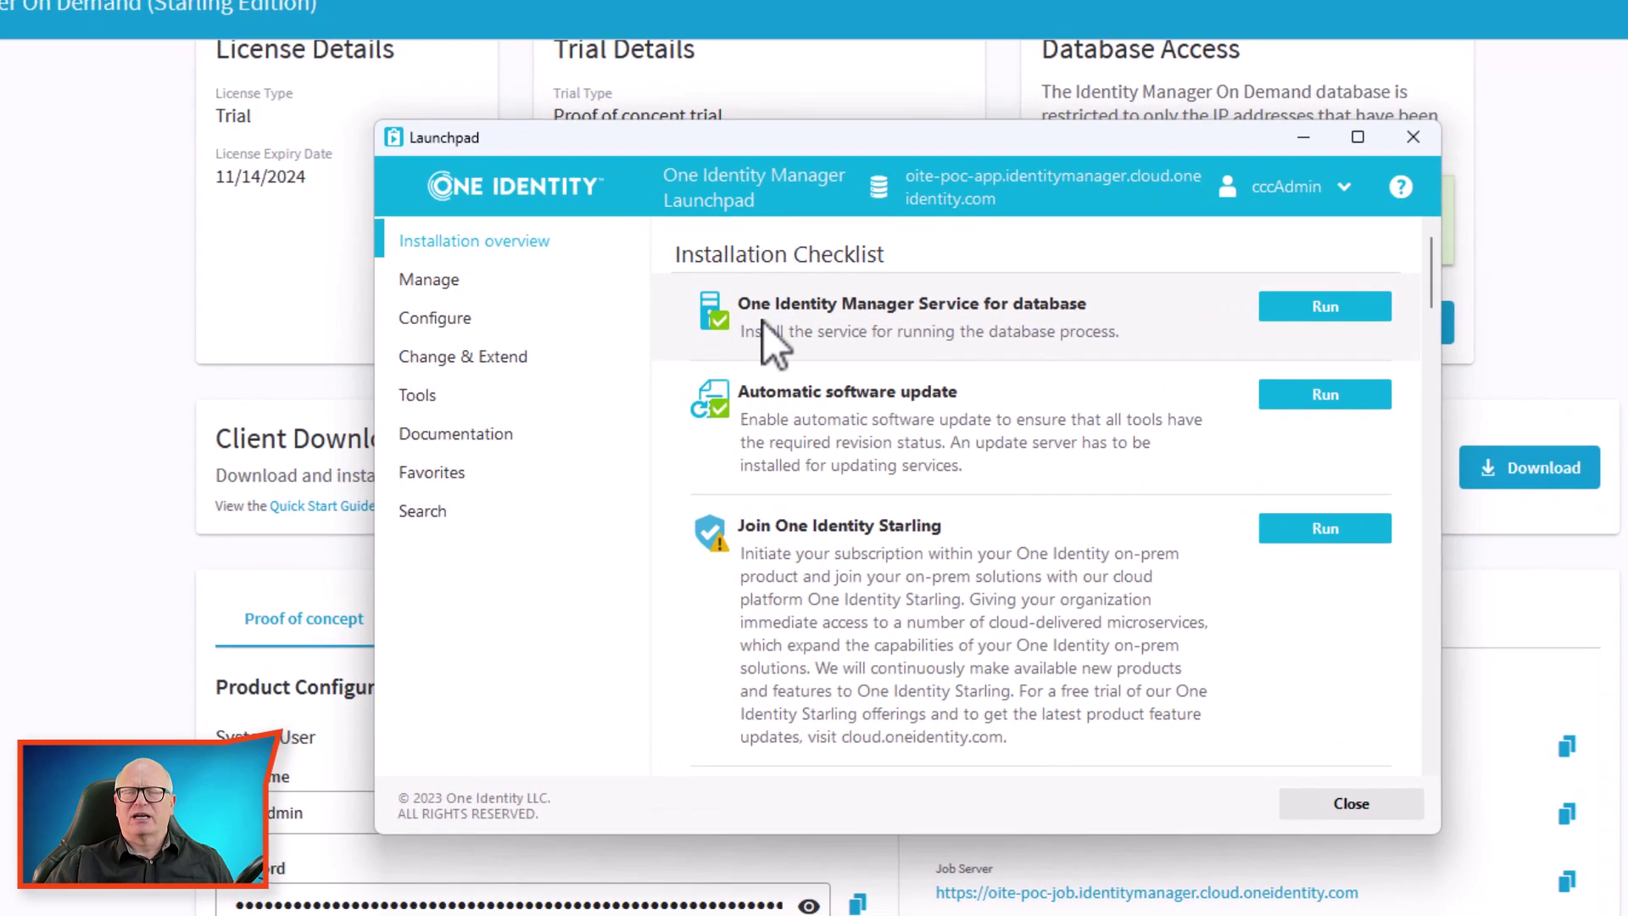
- Run the One Identity Manager Service installation with elevation approved and select the oite-poc-app.identitymanager.cloud.oneidentity.com database connection
click(1348, 307)
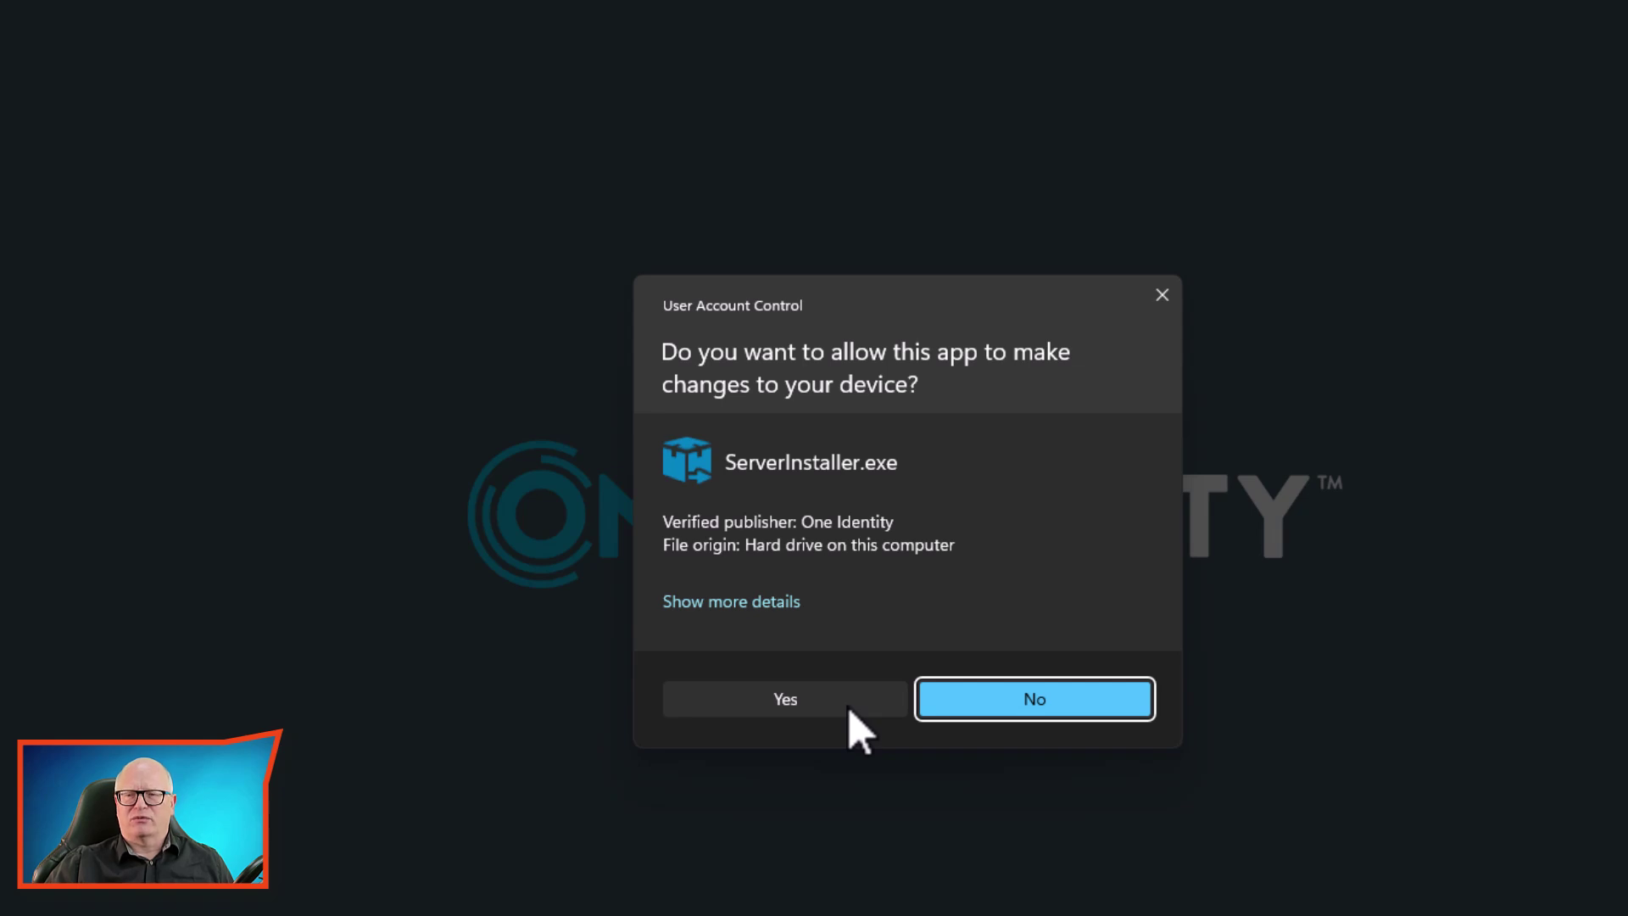
click(848, 704)
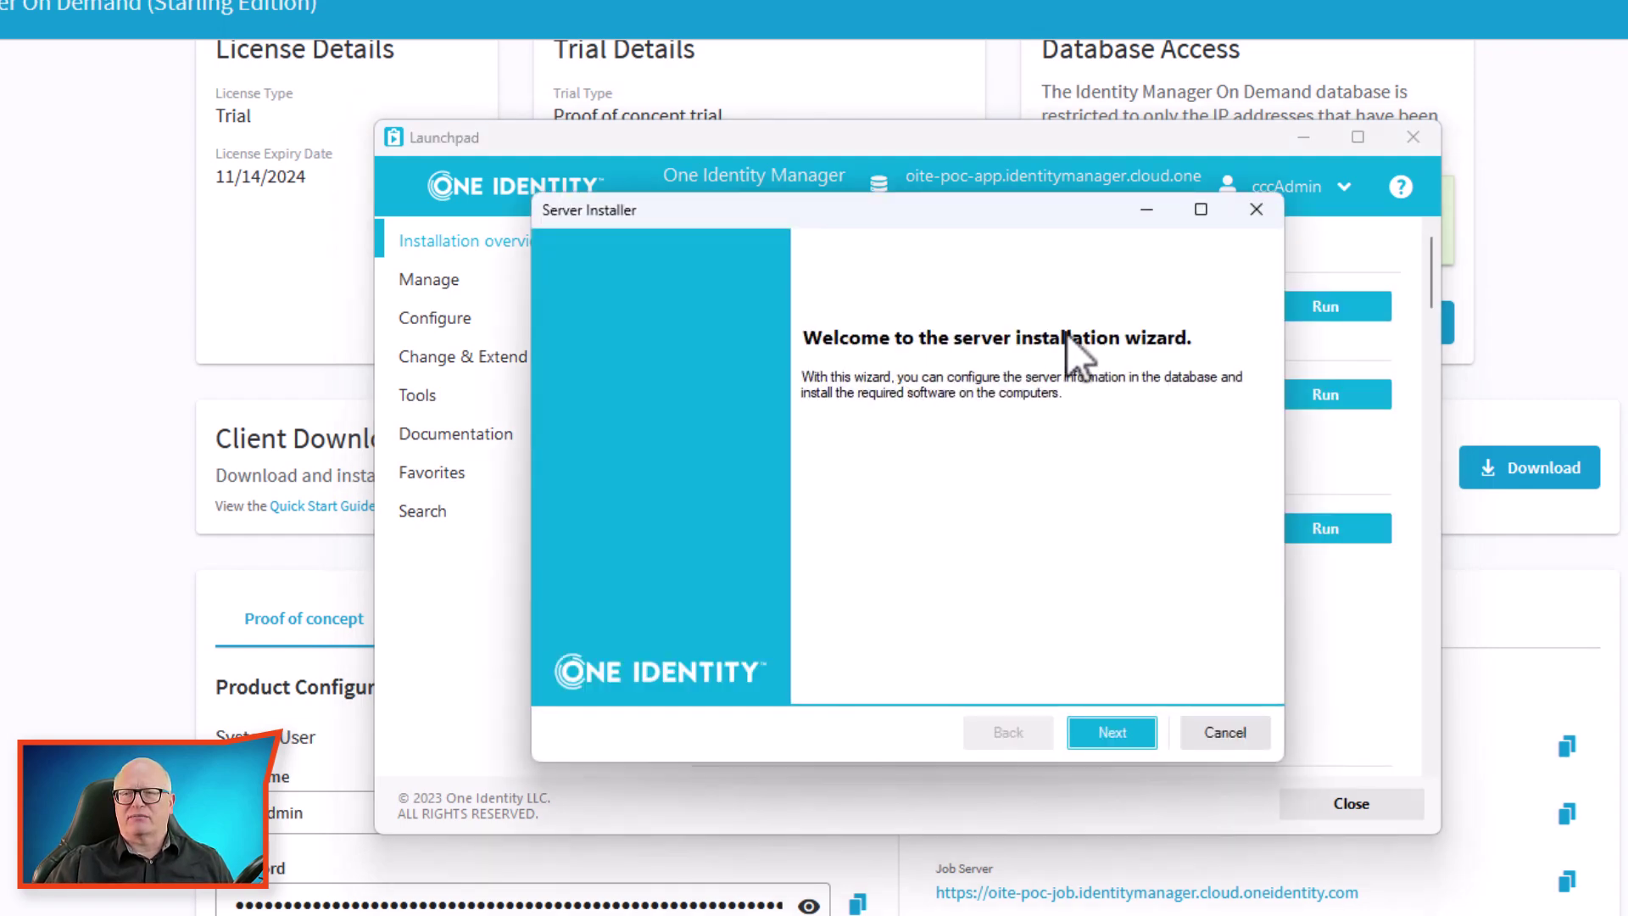
click(1114, 733)
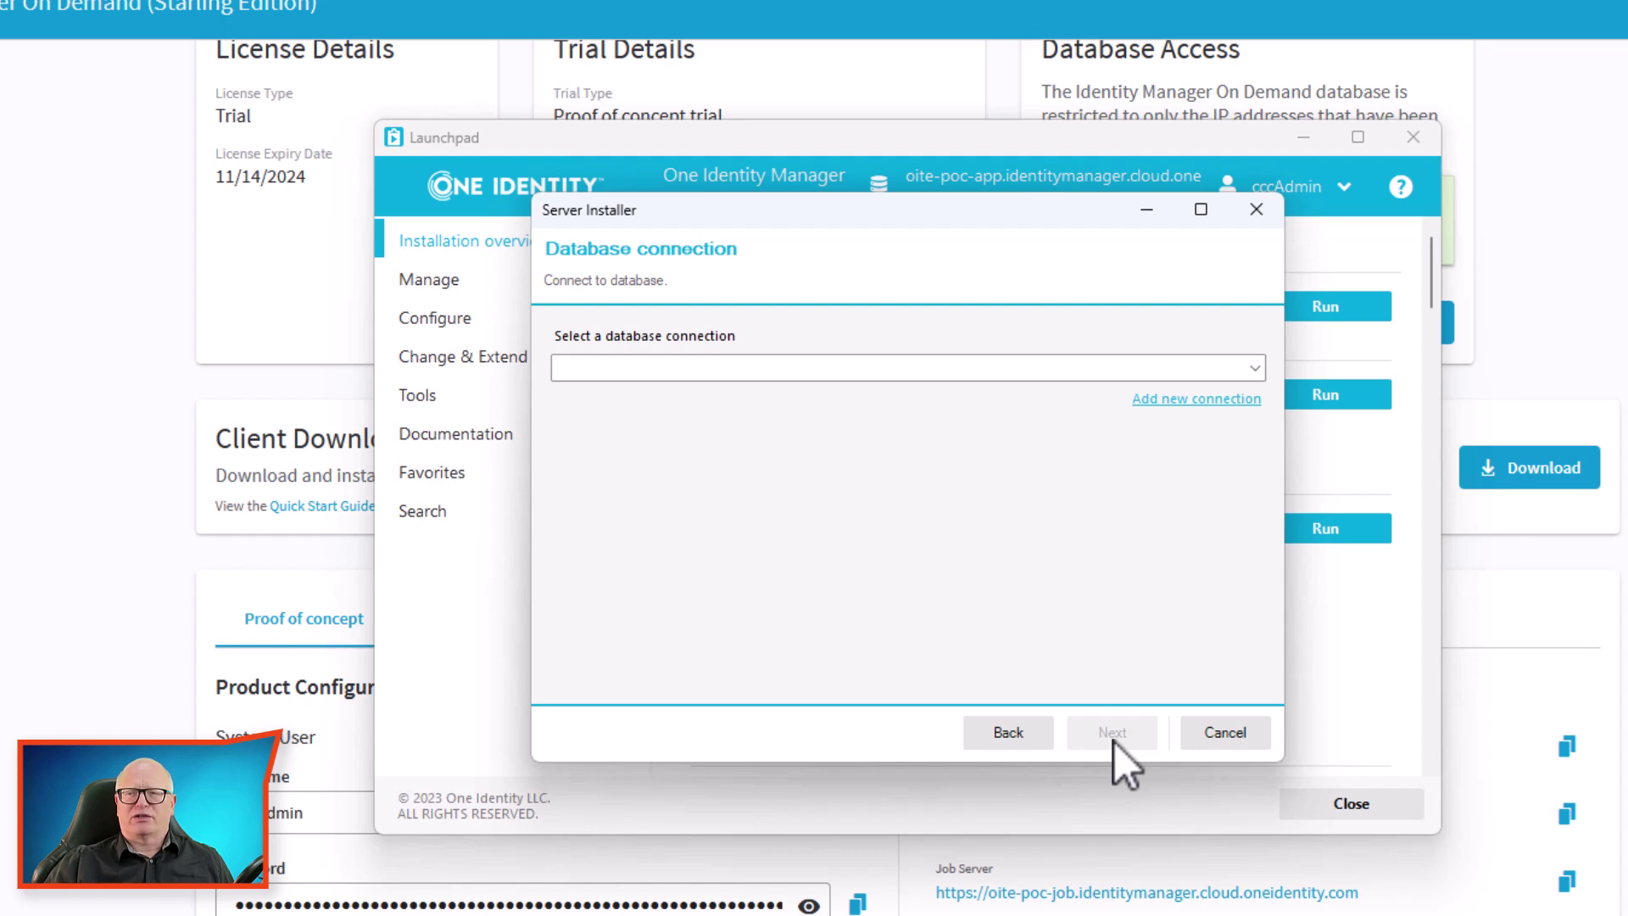
click(1254, 374)
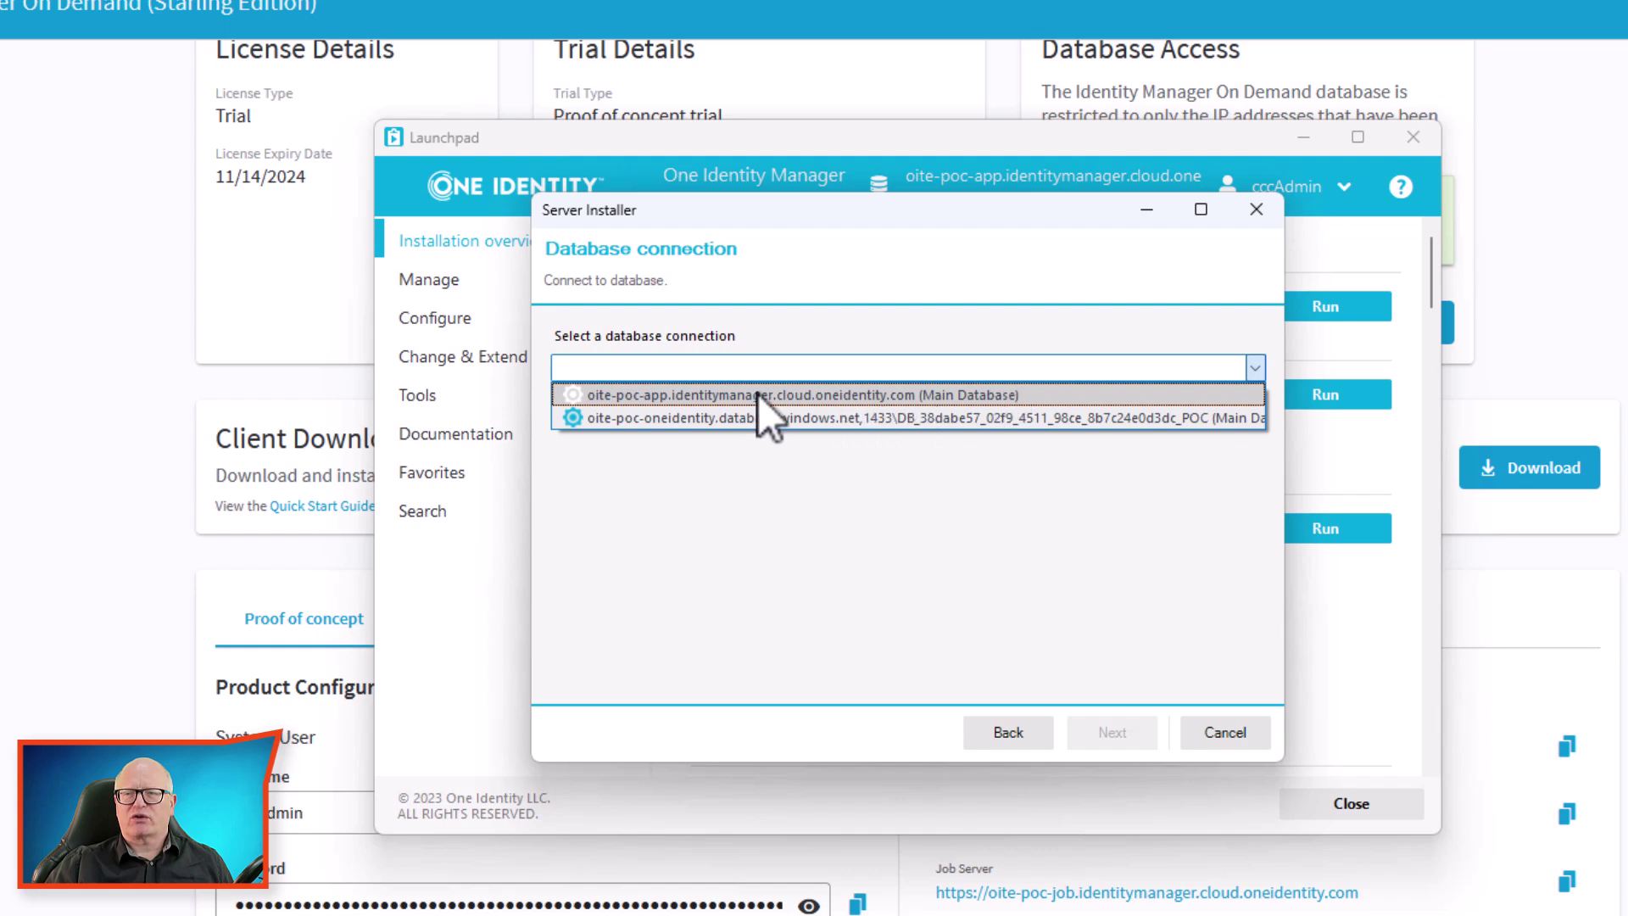
click(846, 396)
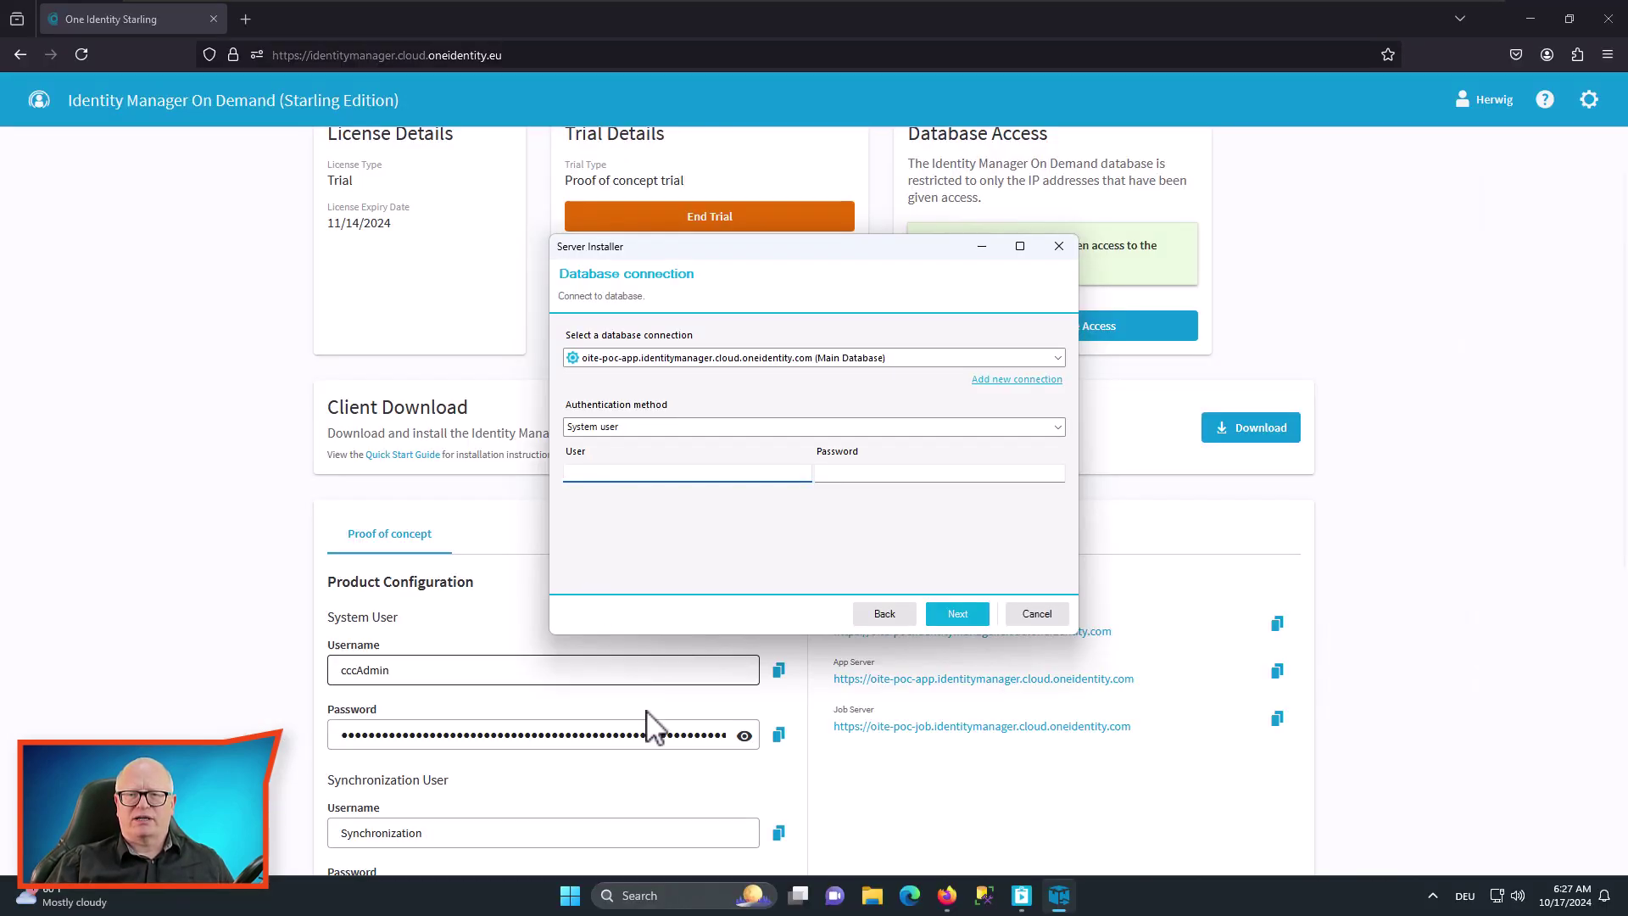
- Copy the system user's username and password from the Starling page into the Server Installer's database login and connect
click(779, 671)
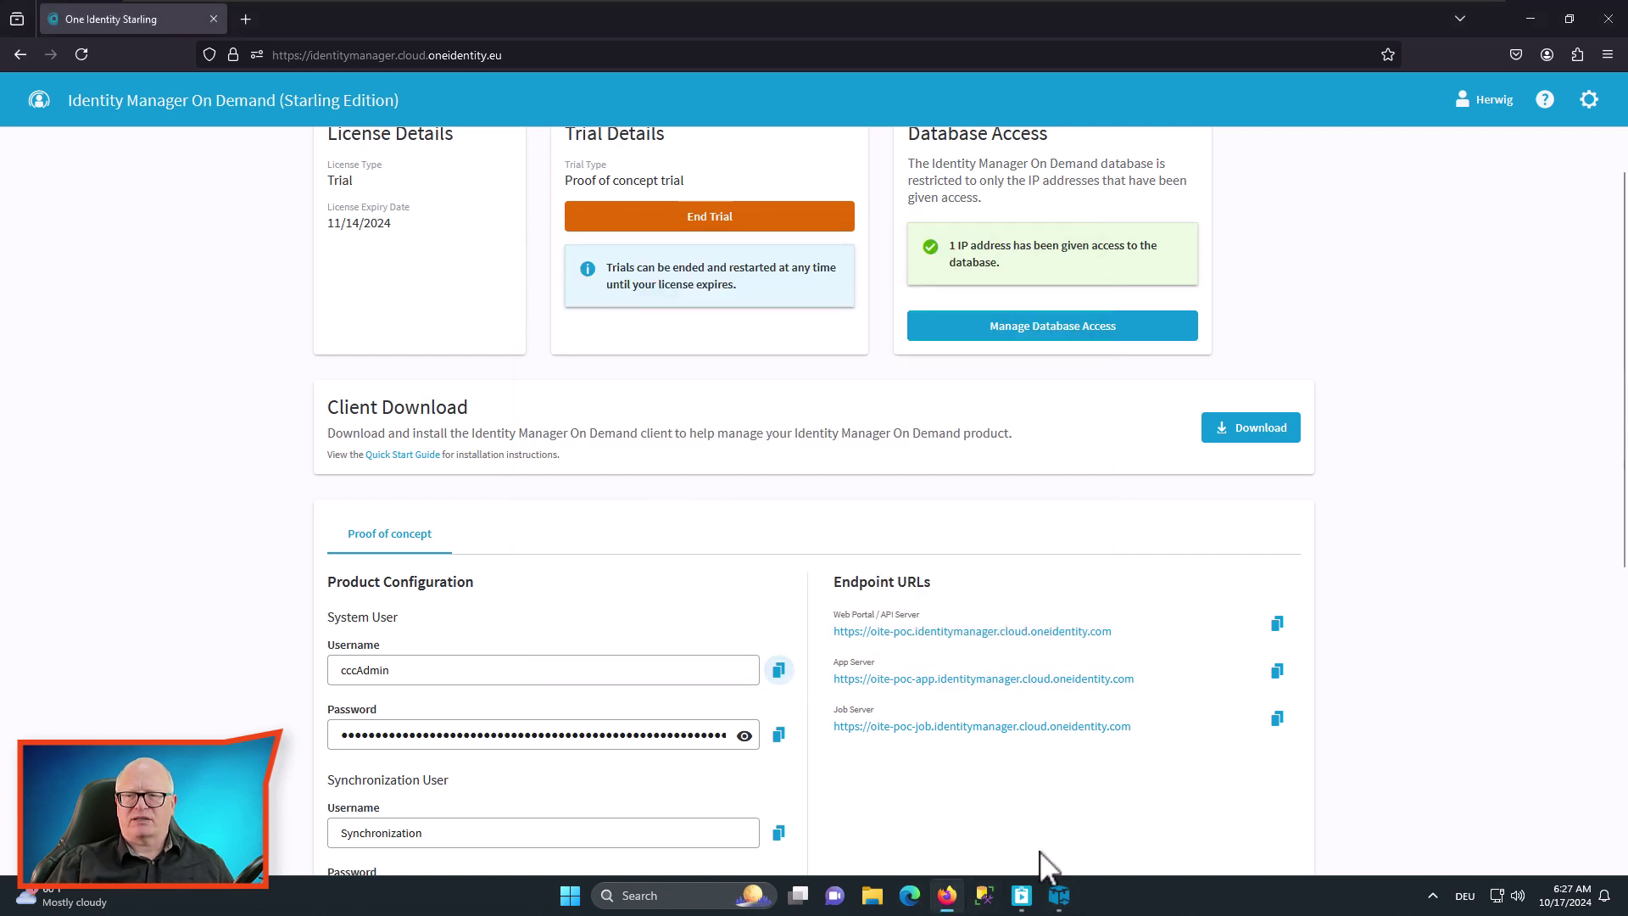
click(1059, 895)
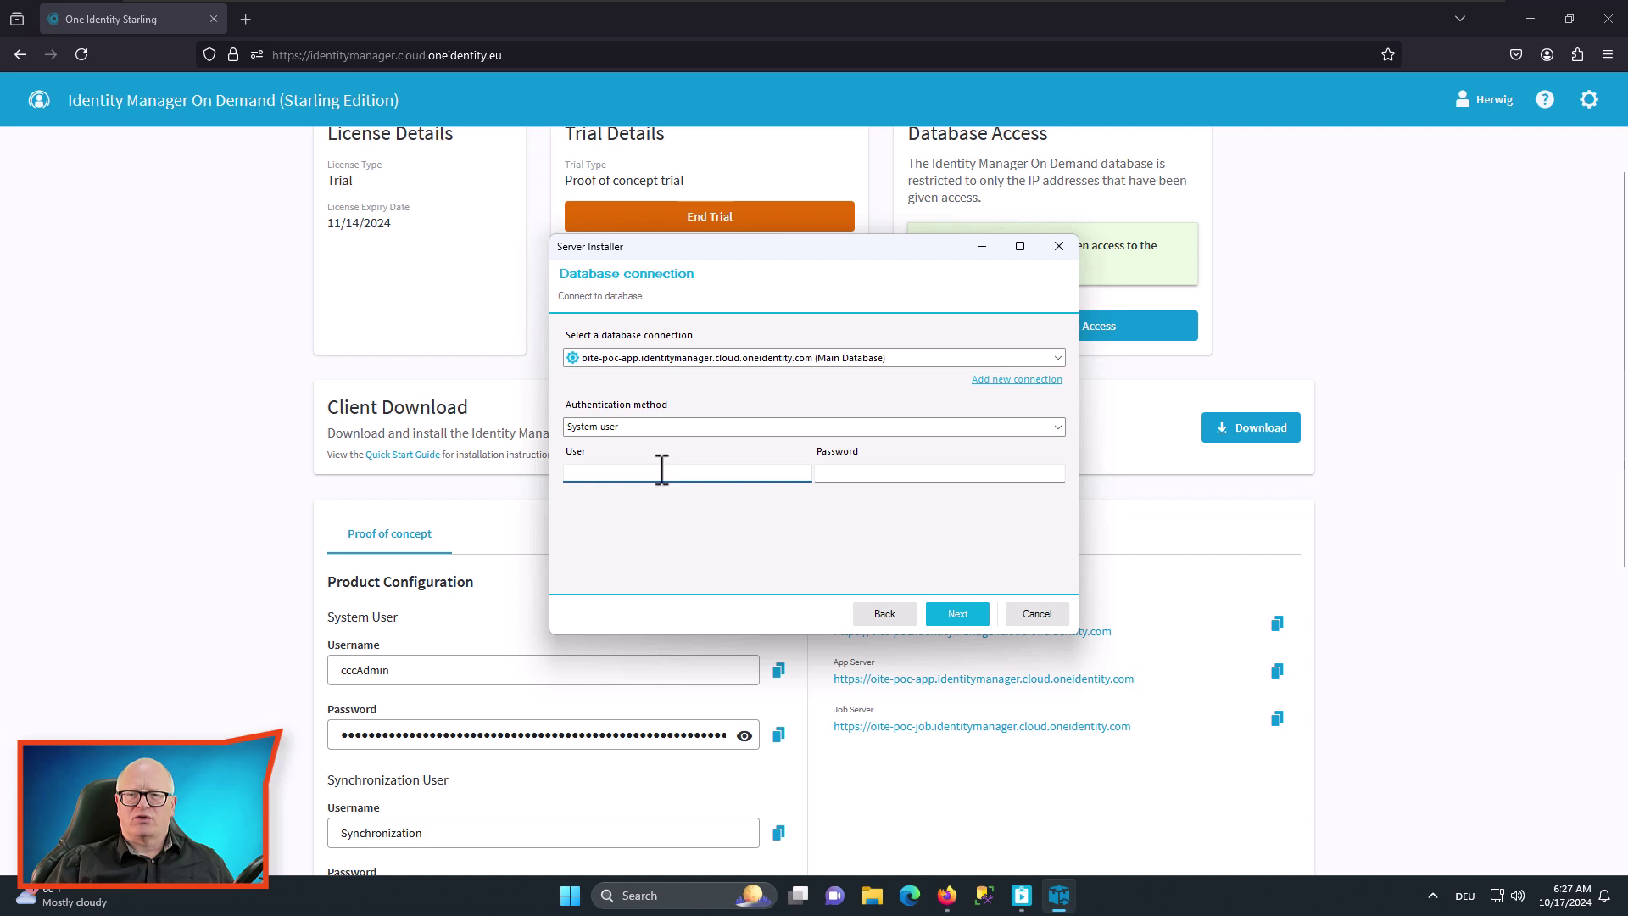
key(ctrl+v)
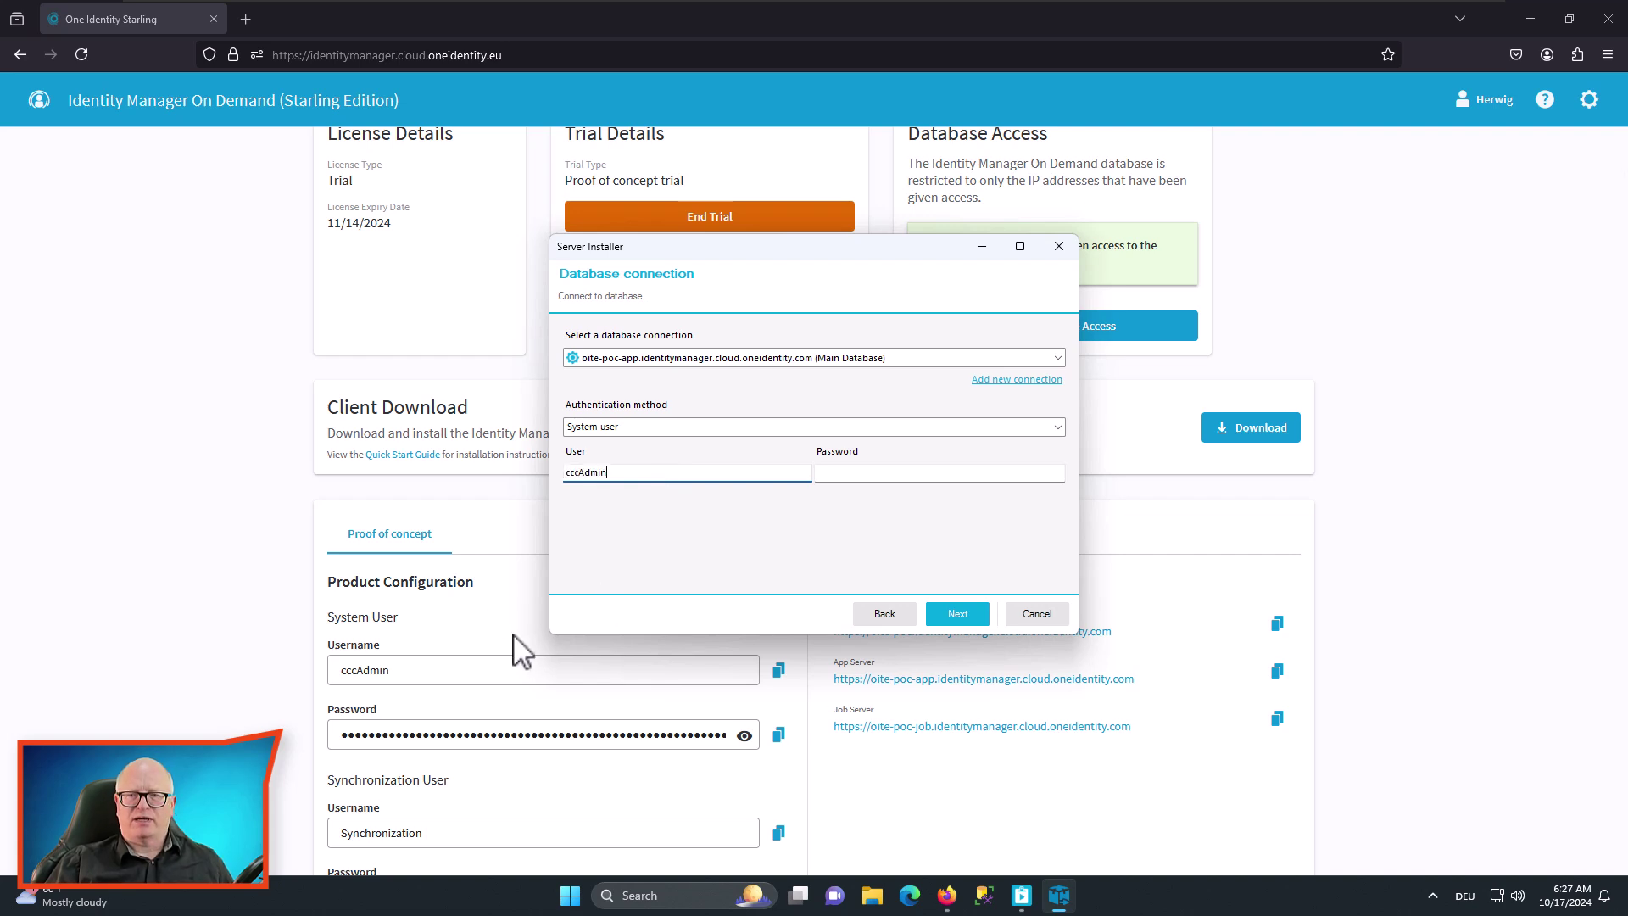
click(774, 743)
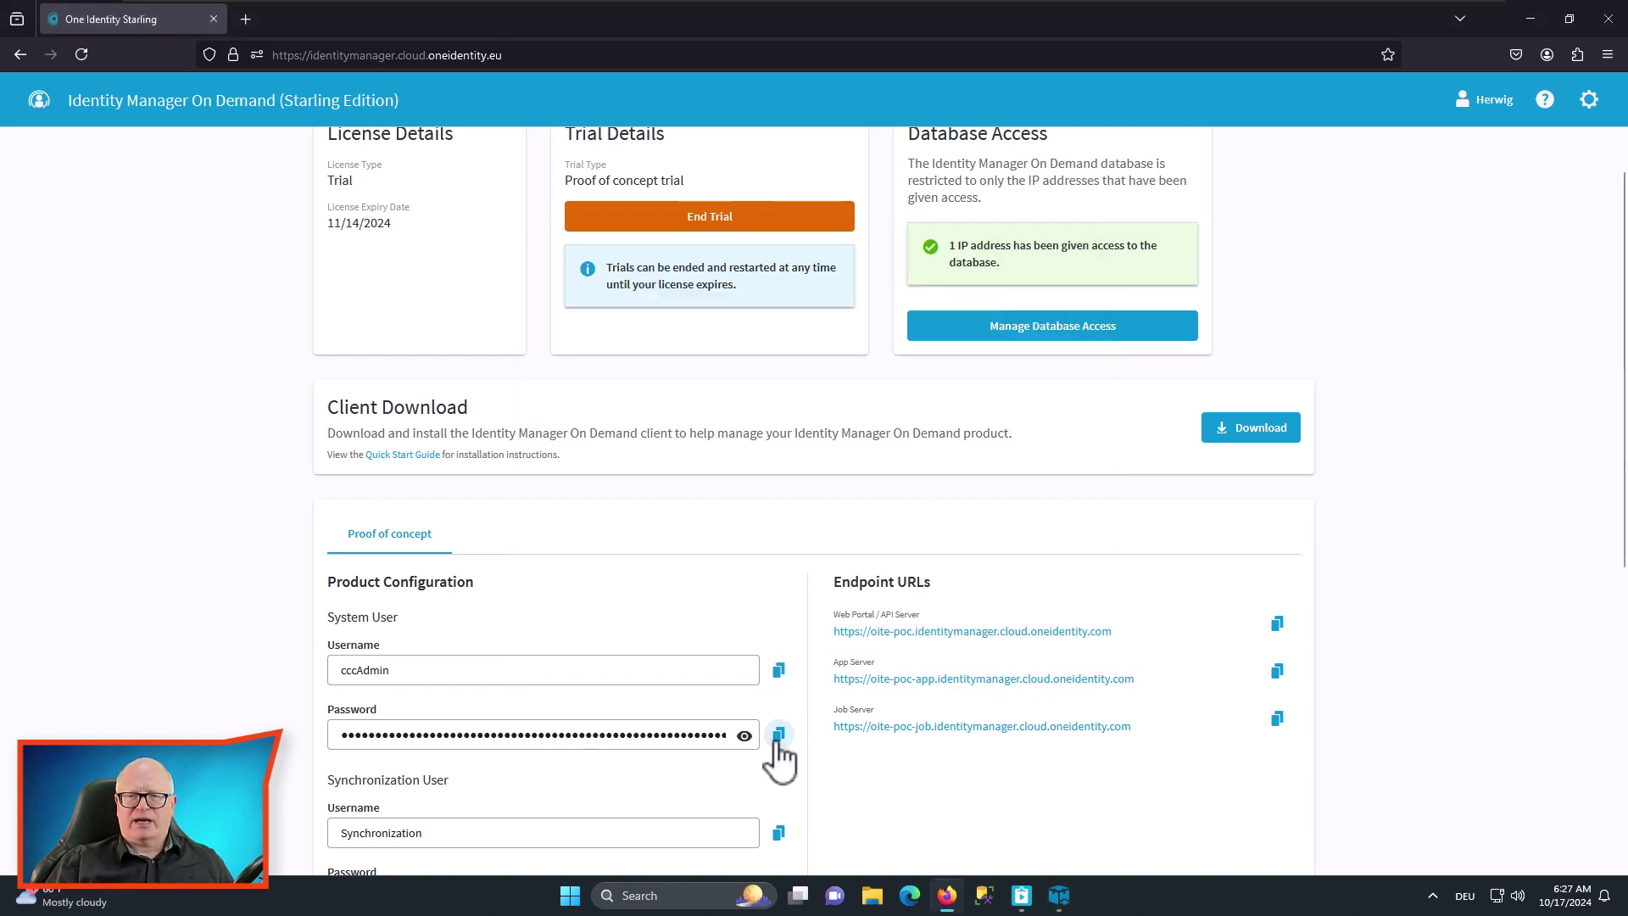
click(1059, 896)
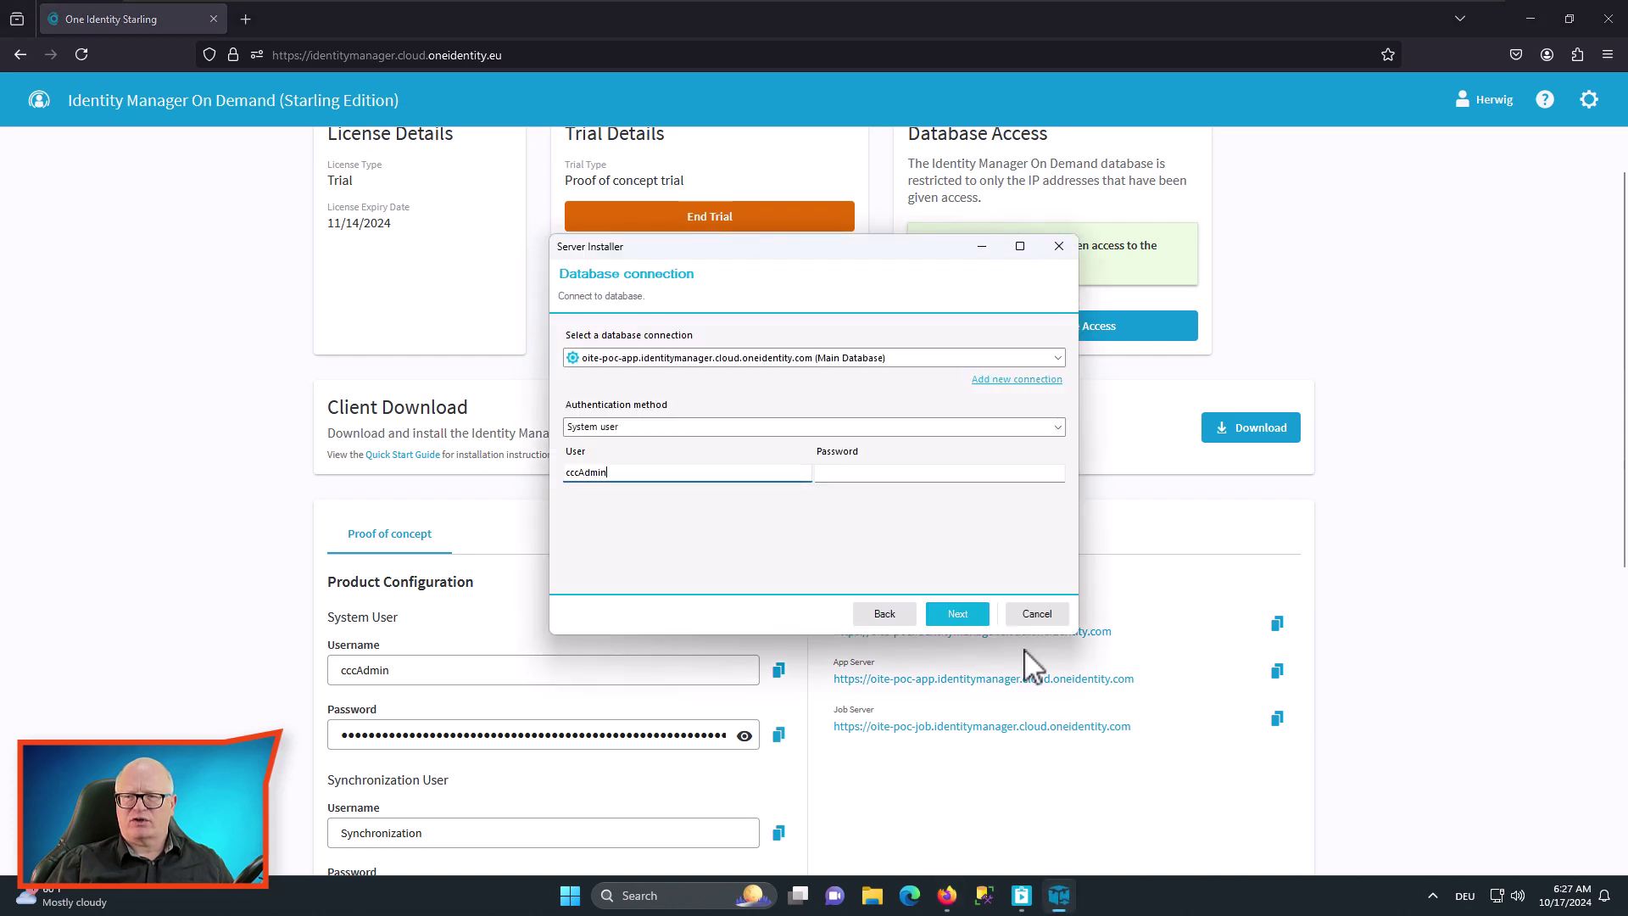
click(894, 473)
key(ctrl+v)
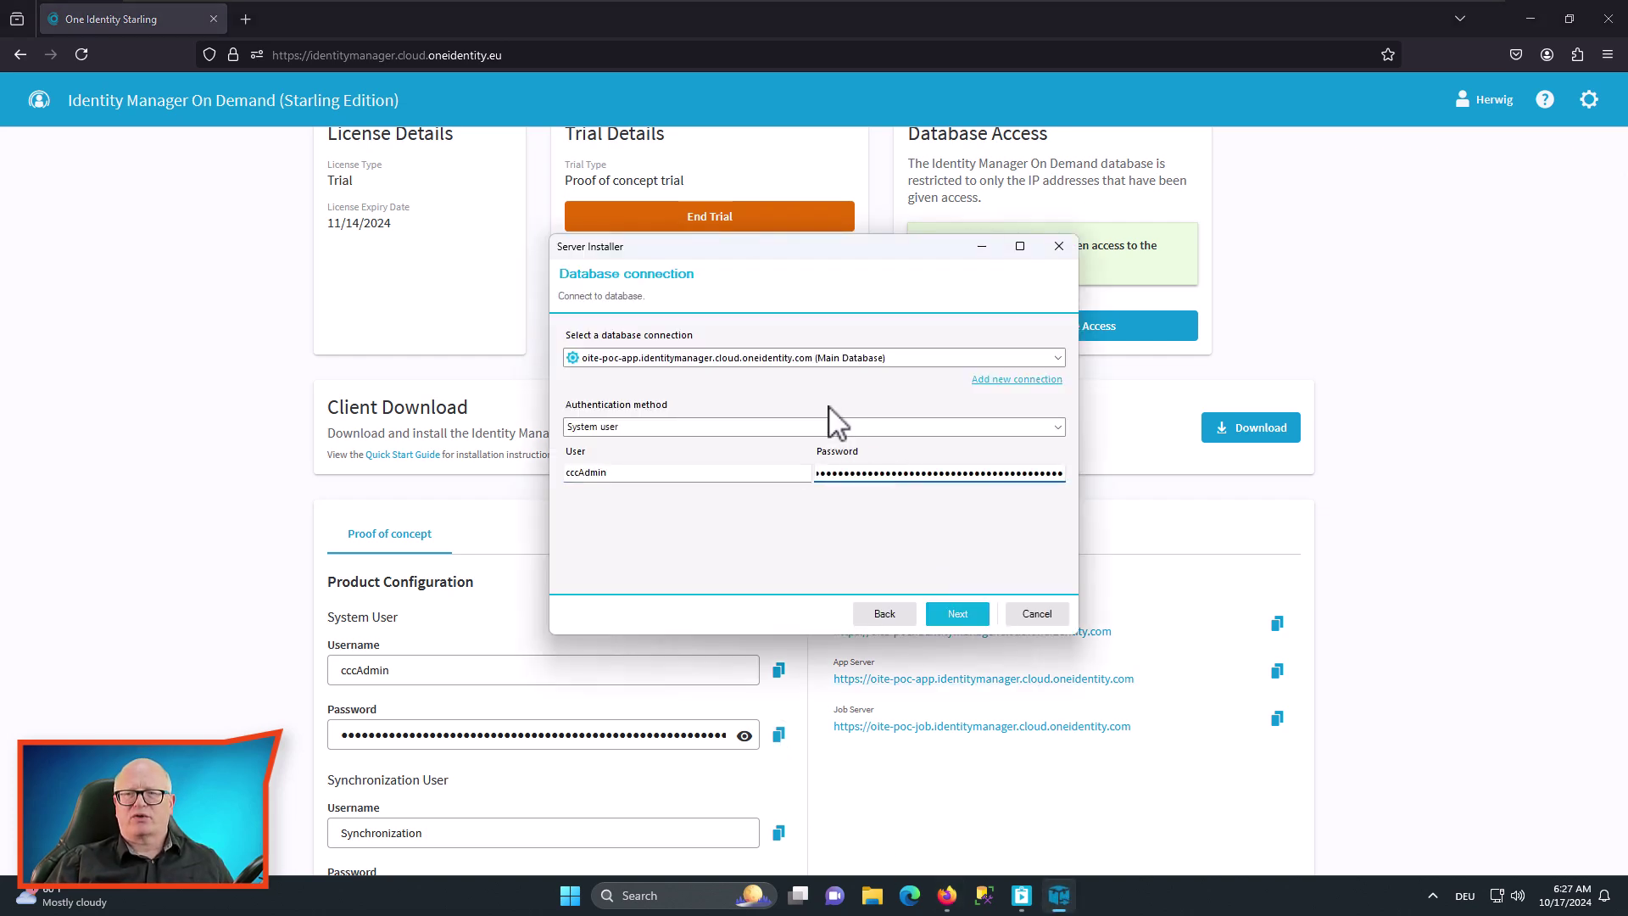
click(960, 619)
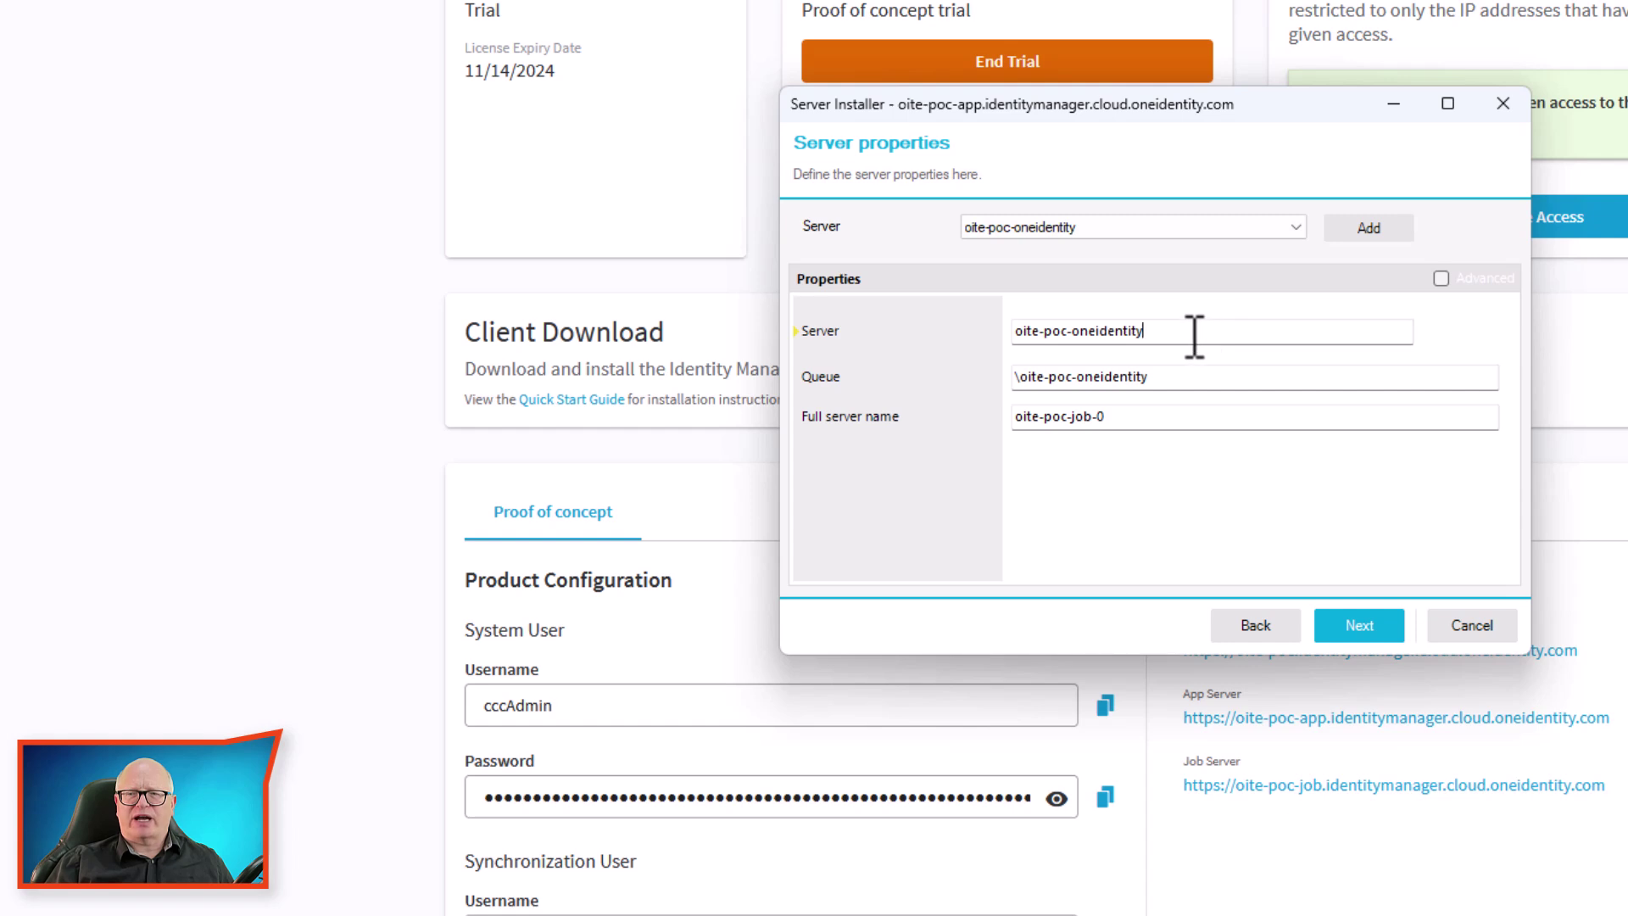
- Add a new server named IAMW001 in the server properties, keeping the matching queue name
drag(1192, 332, 858, 346)
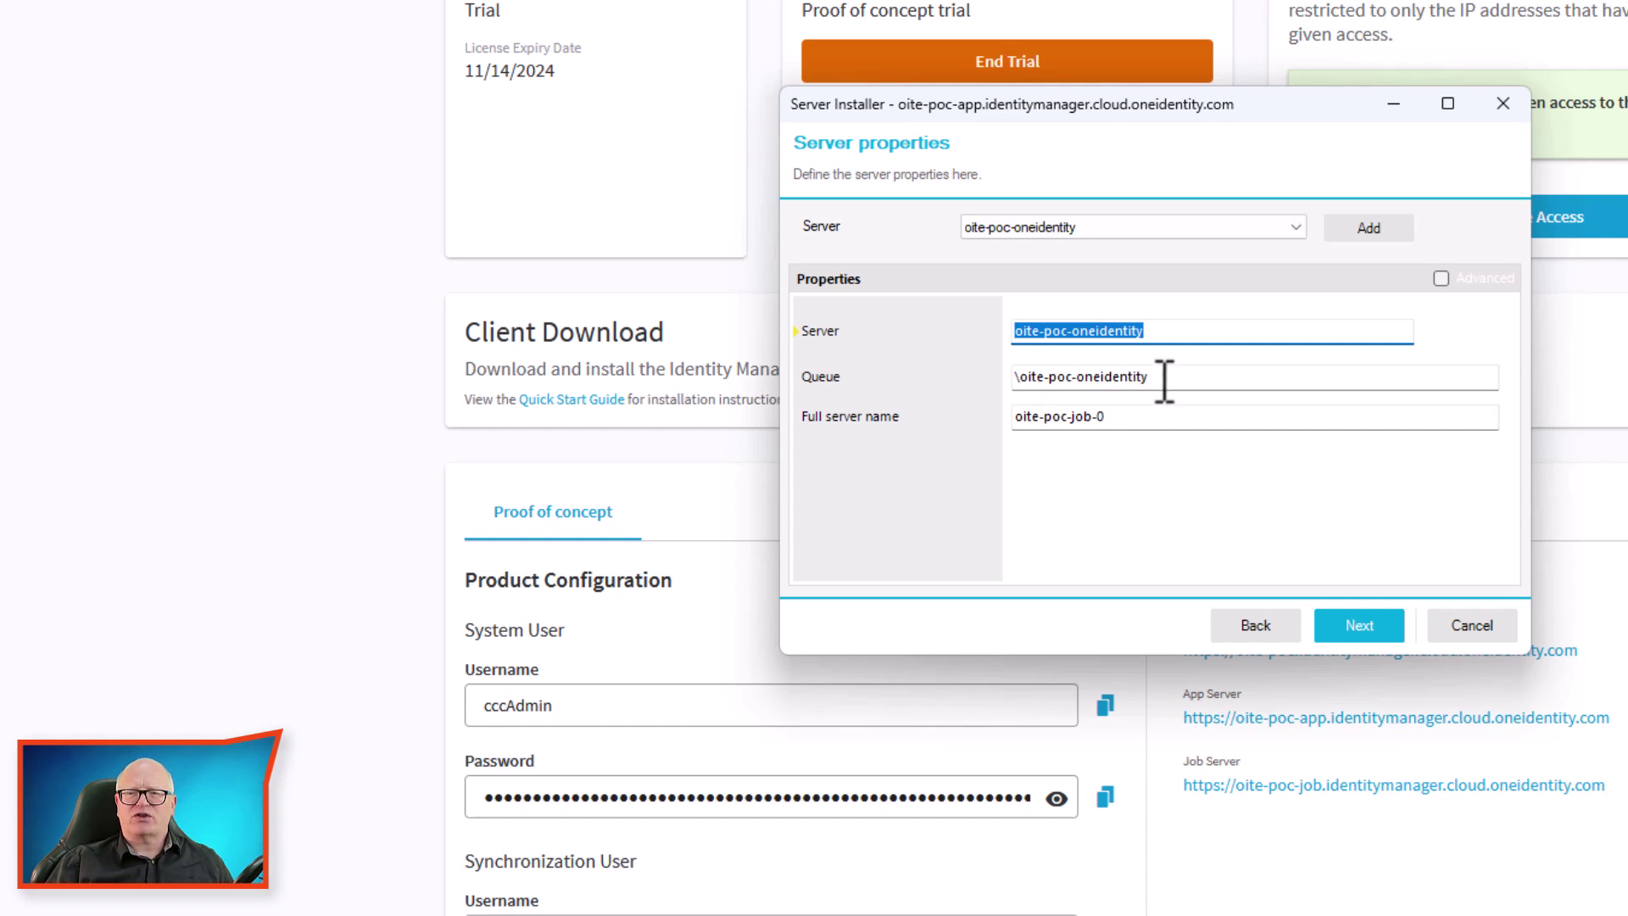
click(1294, 228)
click(1253, 249)
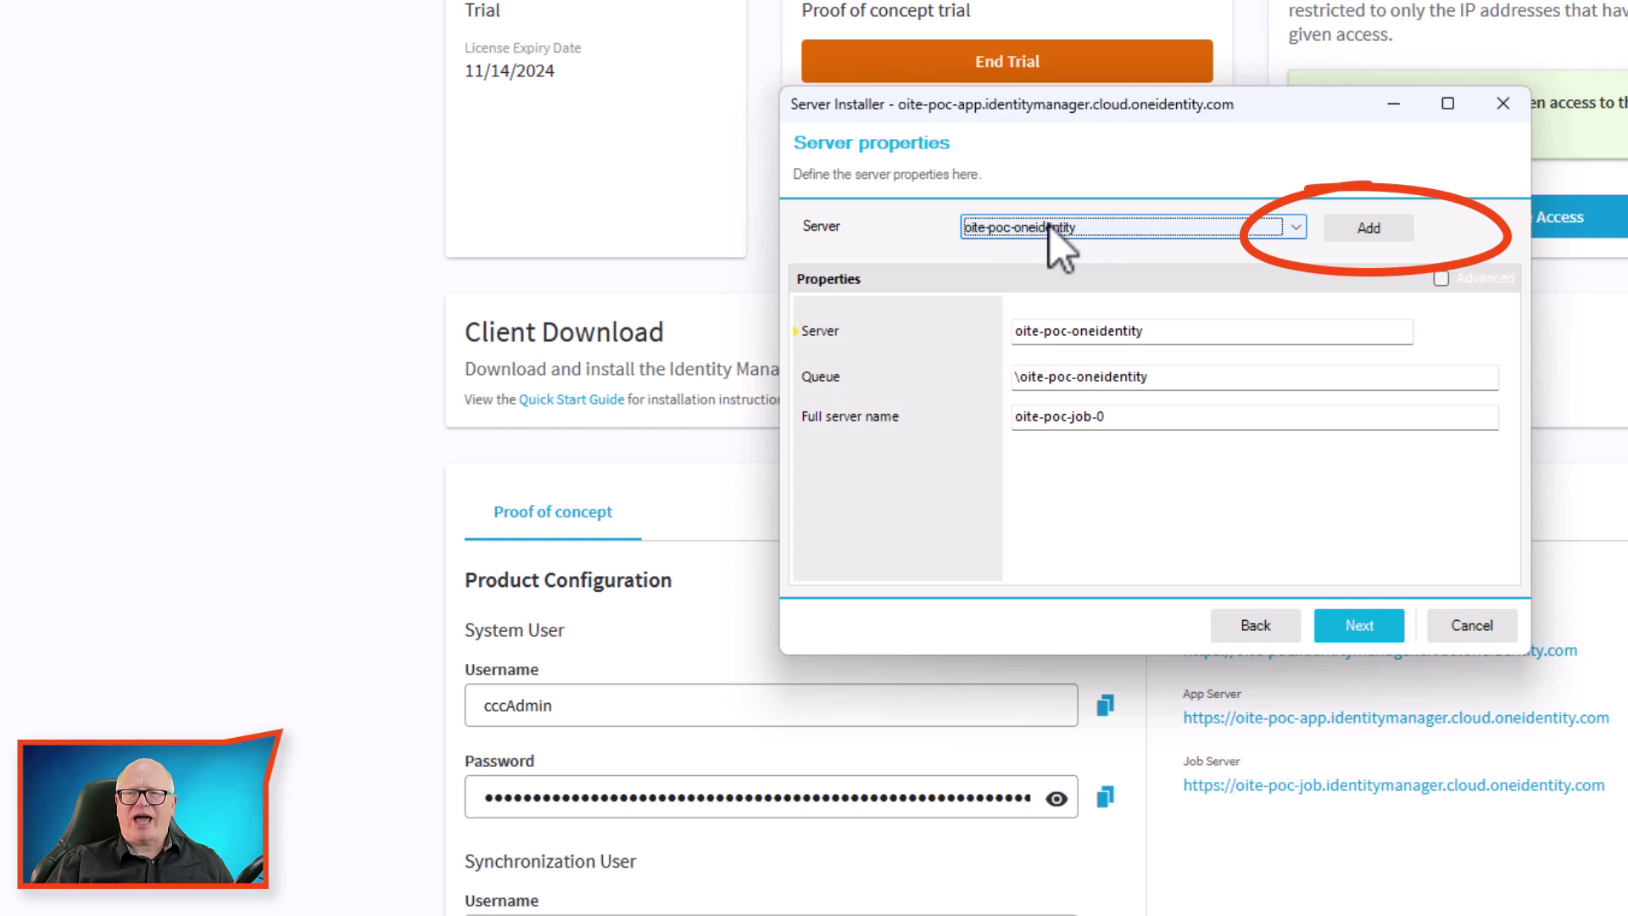
click(1361, 222)
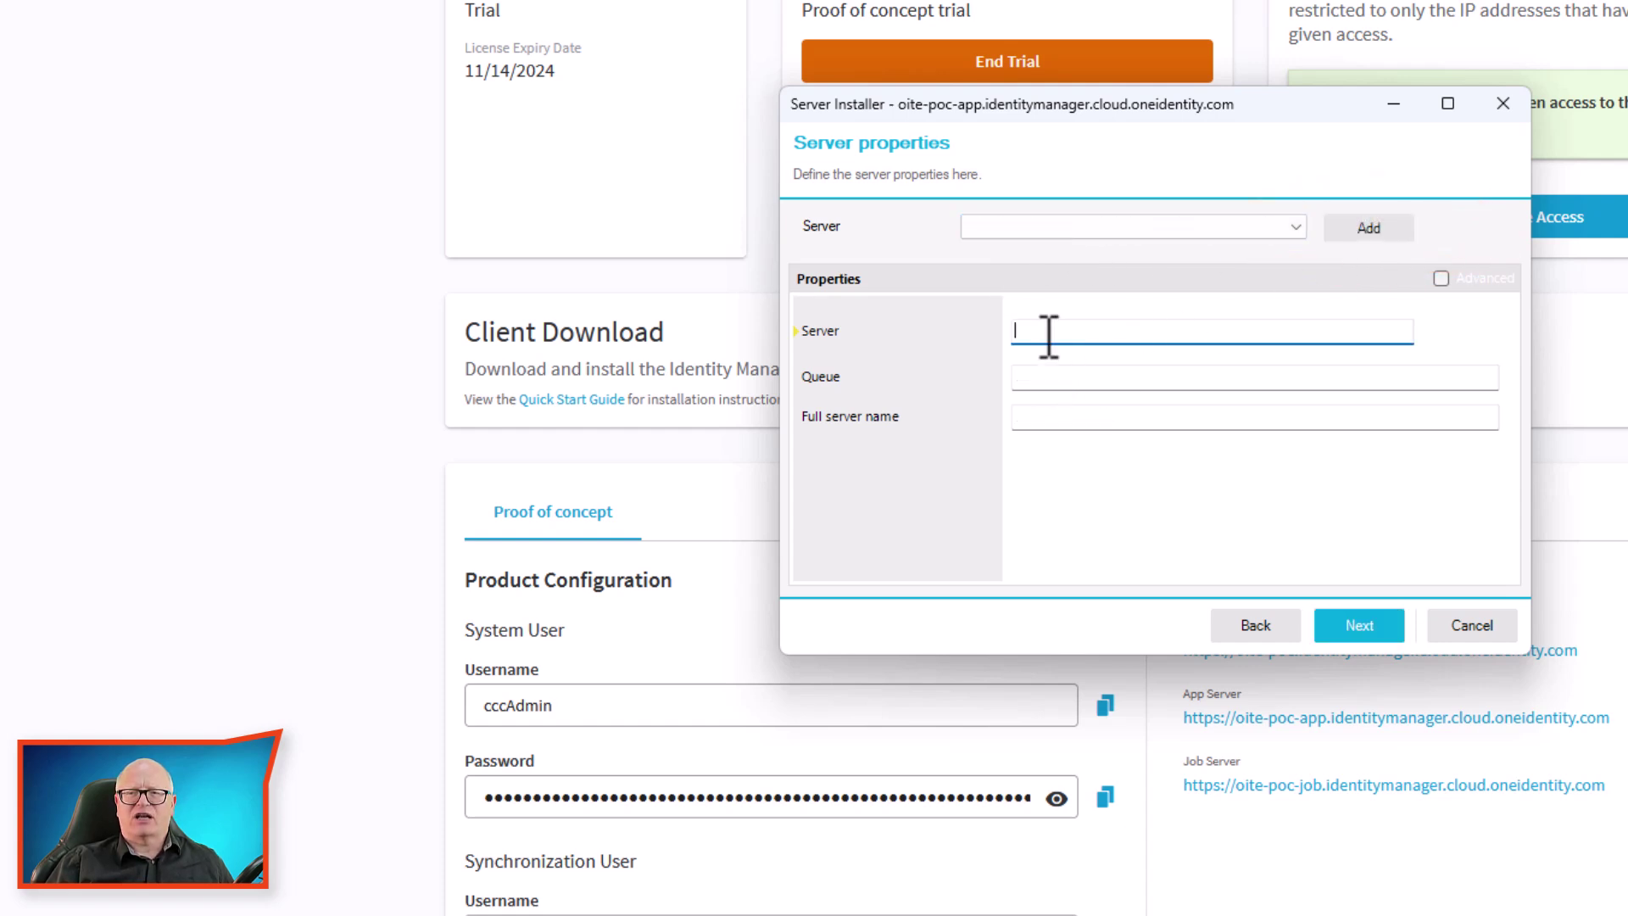
text(IA)
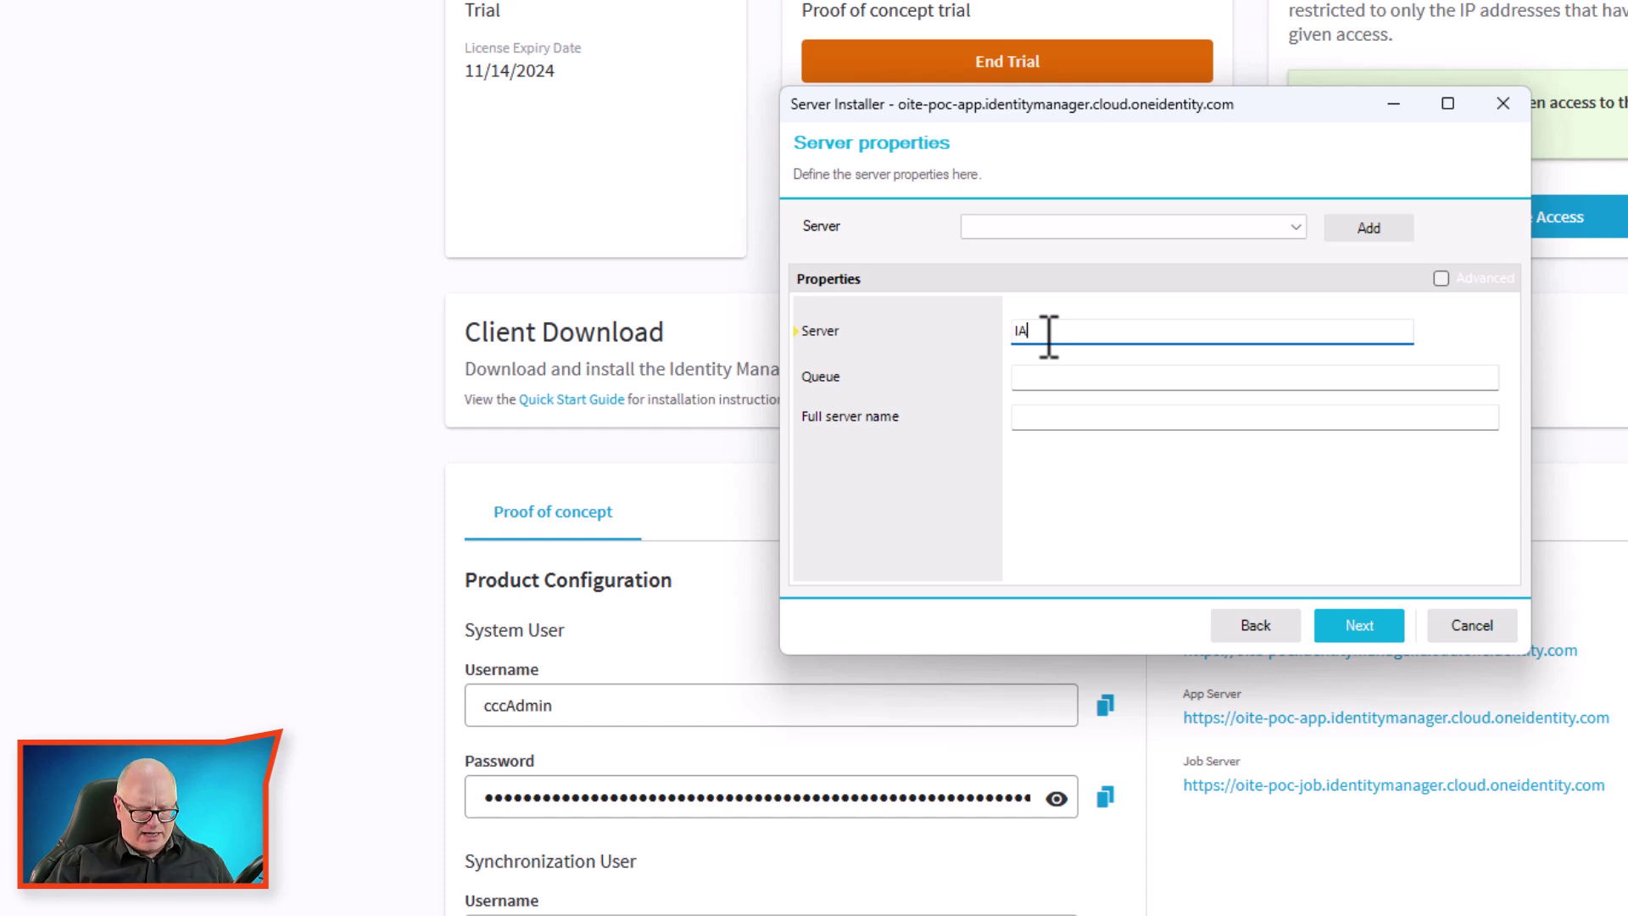
text(MW001)
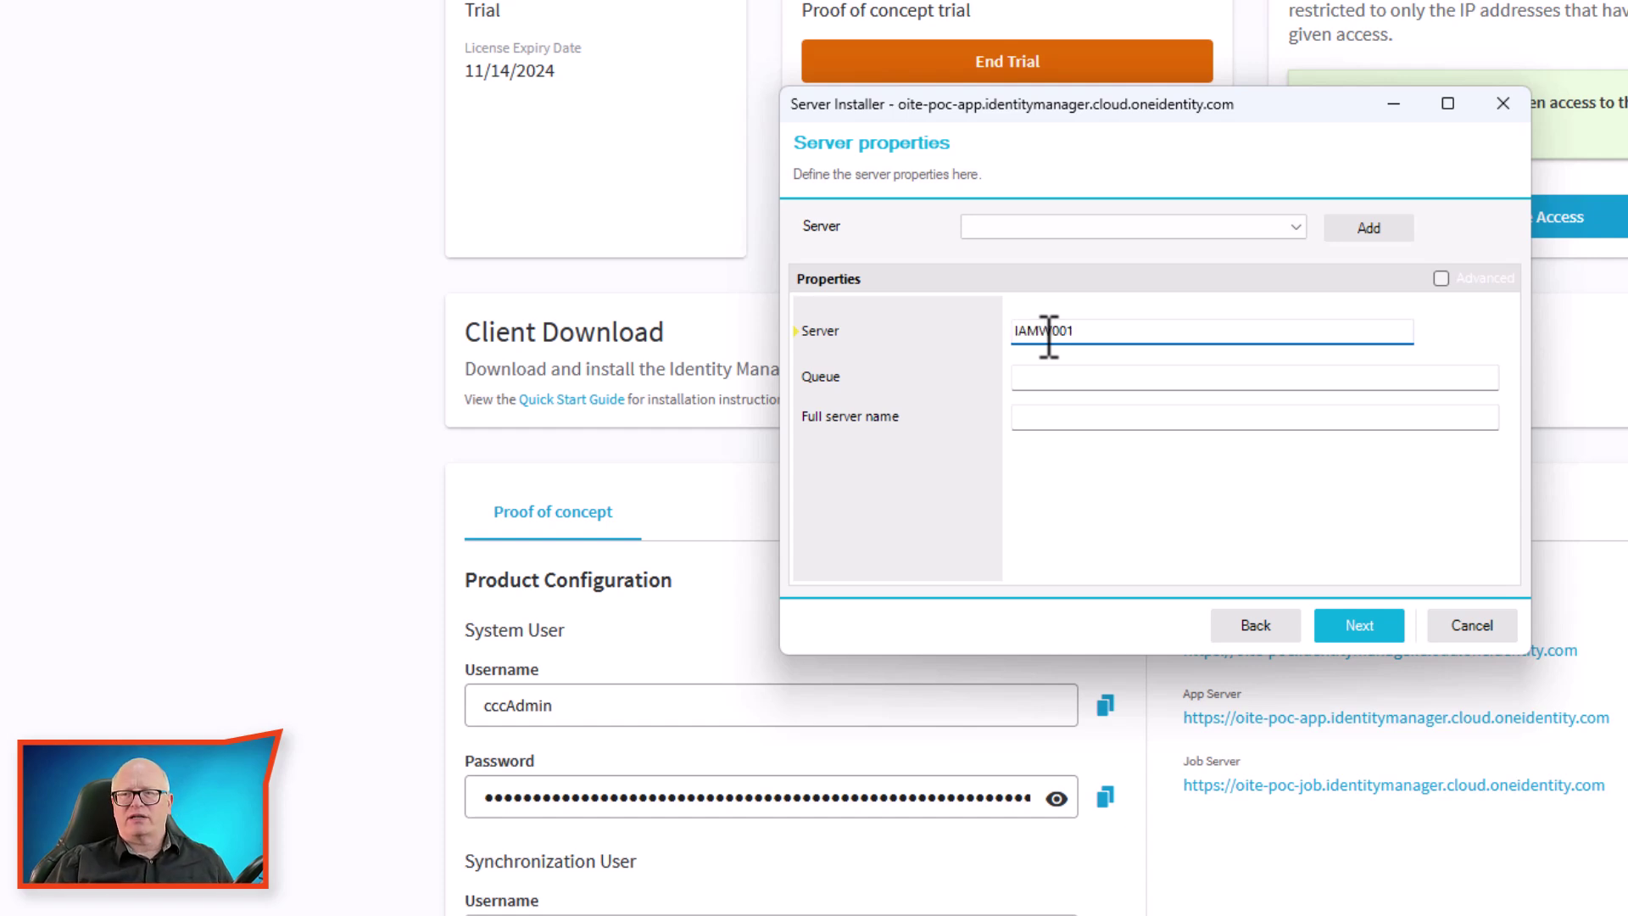
click(1072, 380)
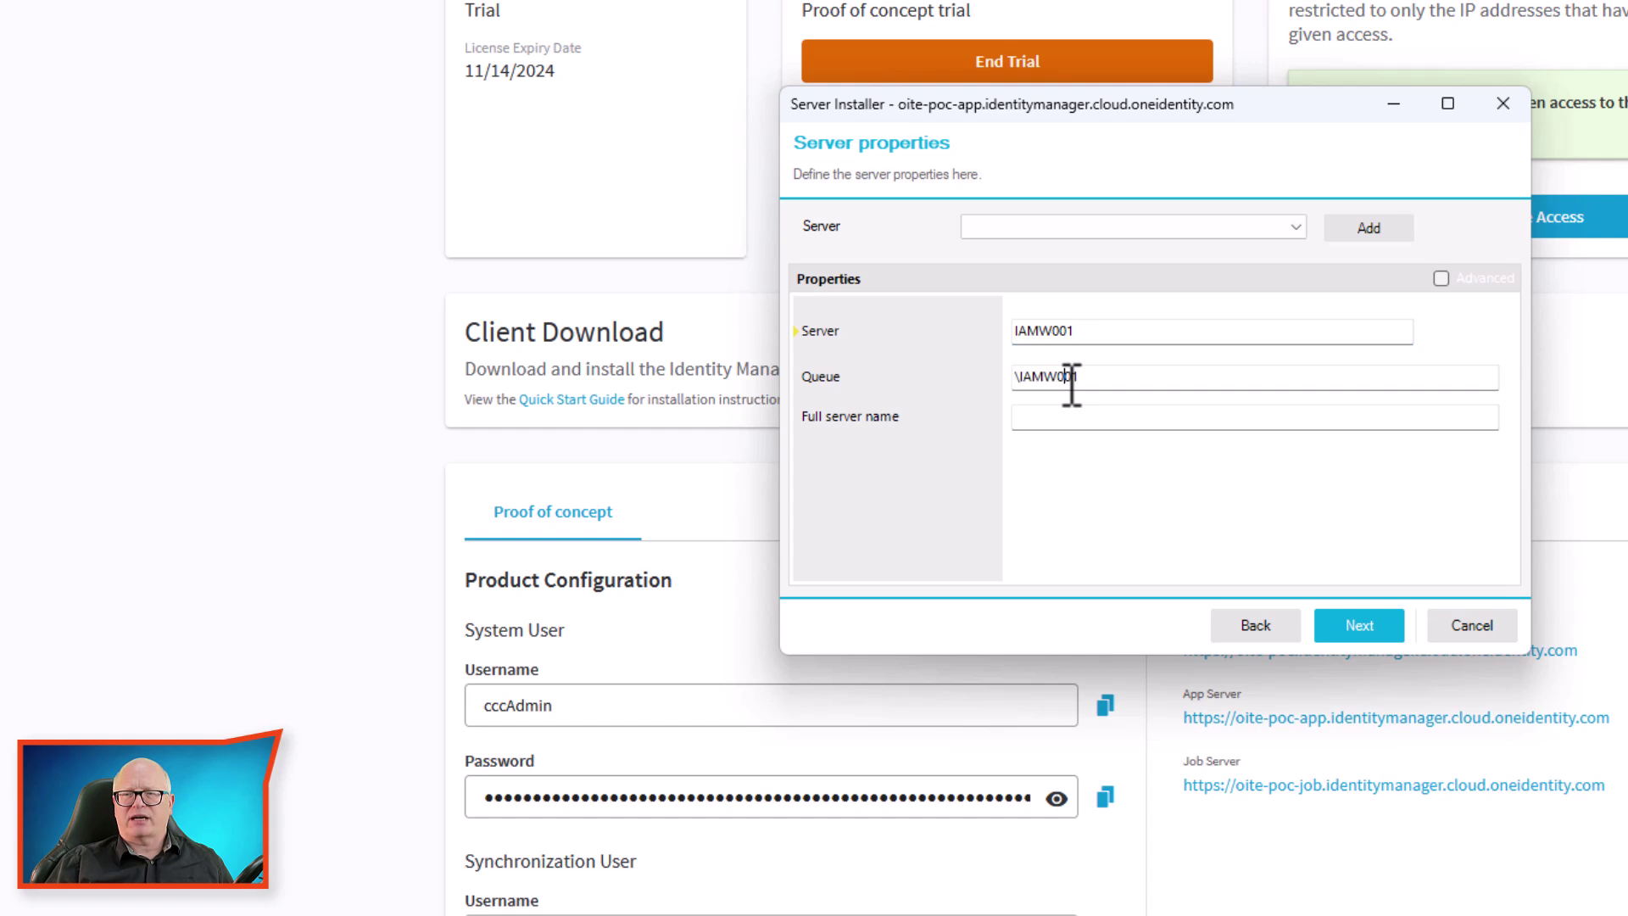
- Set the new server's full server name to IAMW001.iam.corp and continue to the machine roles
click(1081, 416)
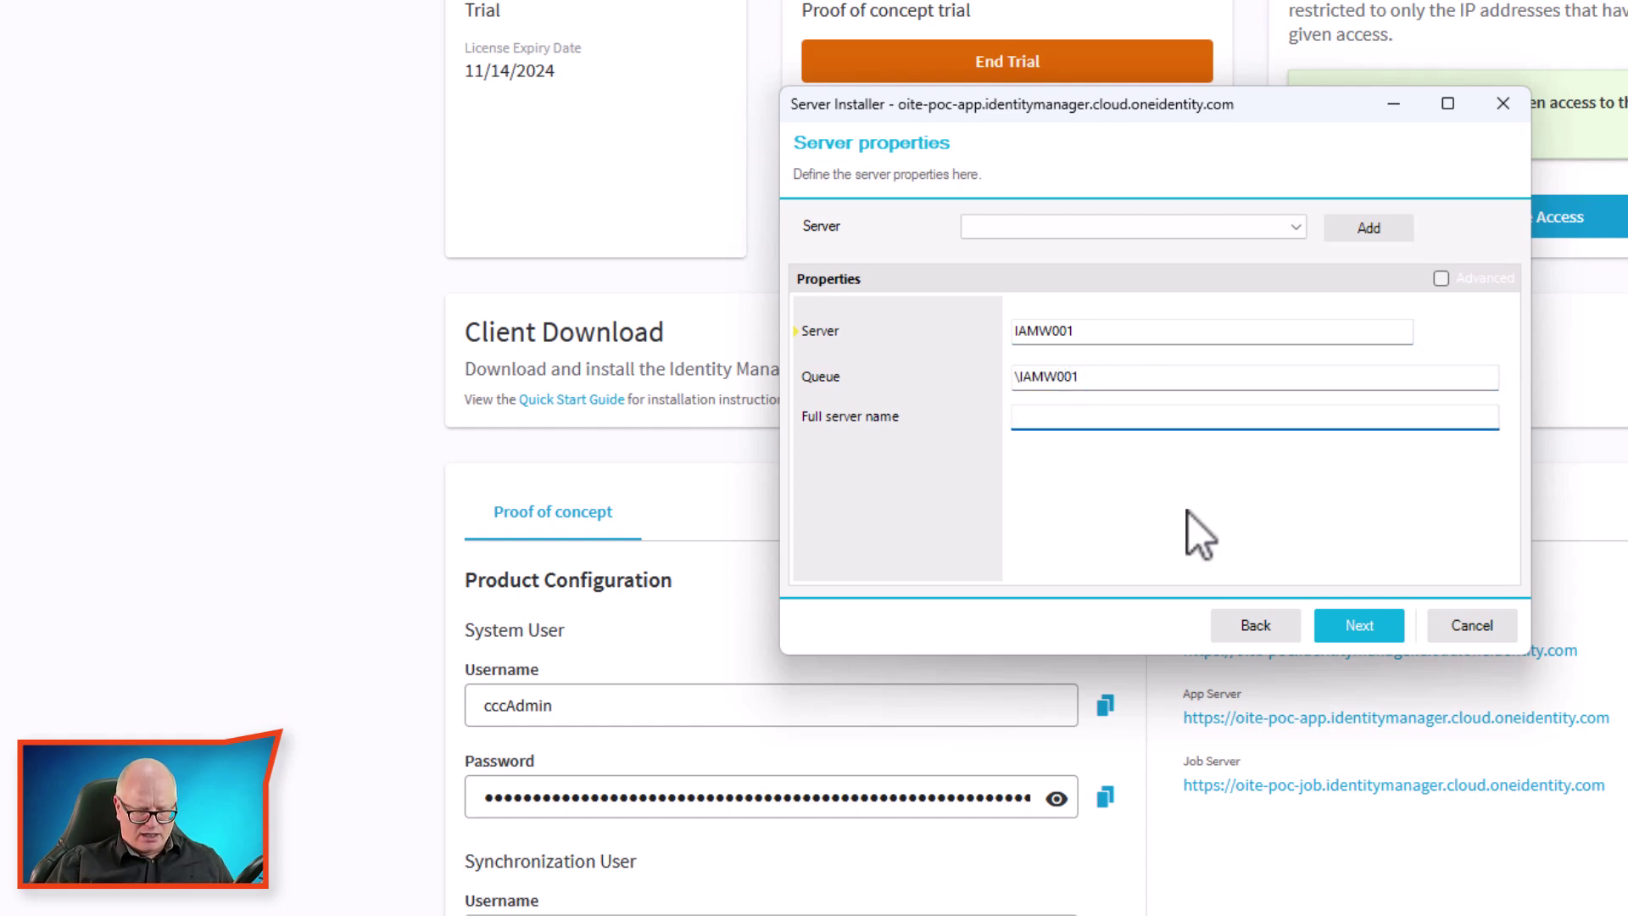
text(IAMW)
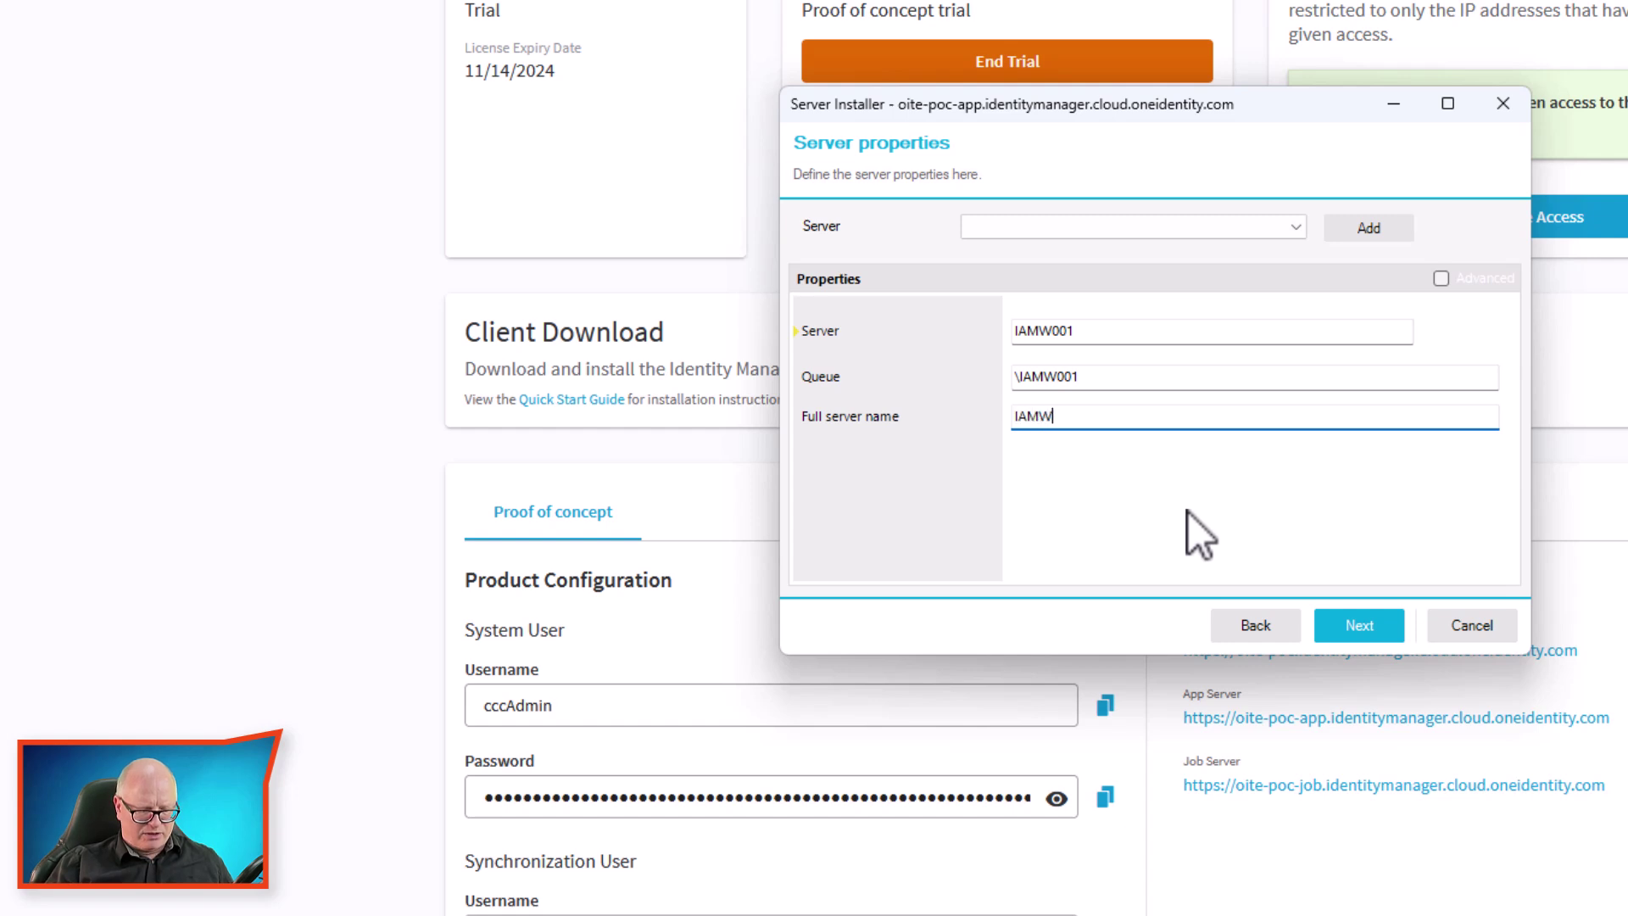
text(001.)
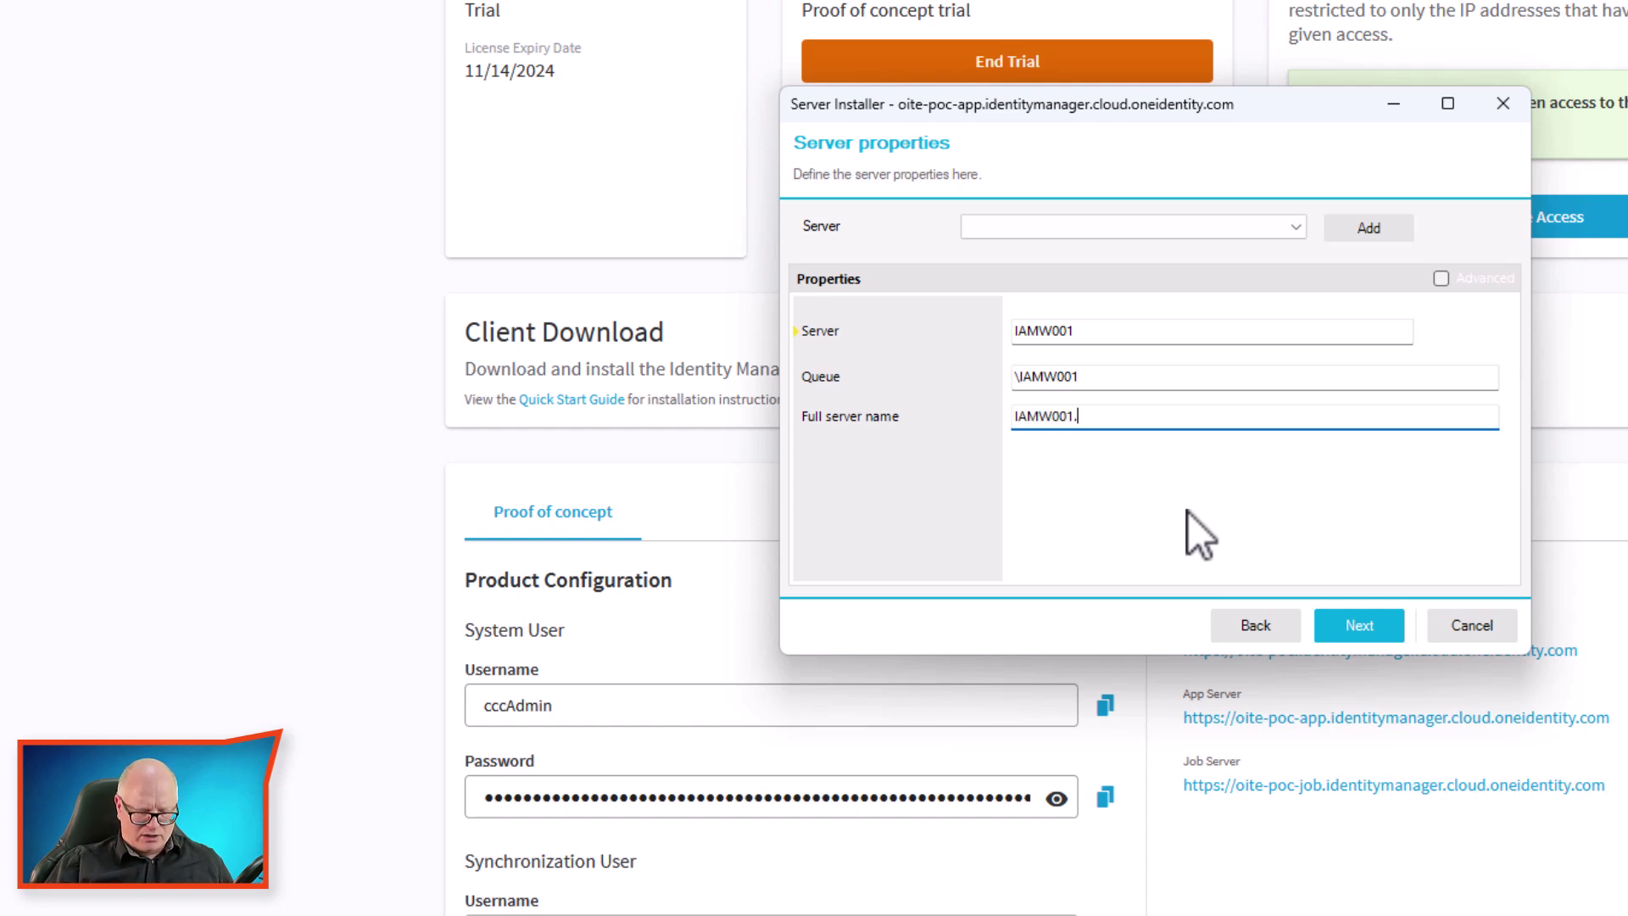
text(IAM)
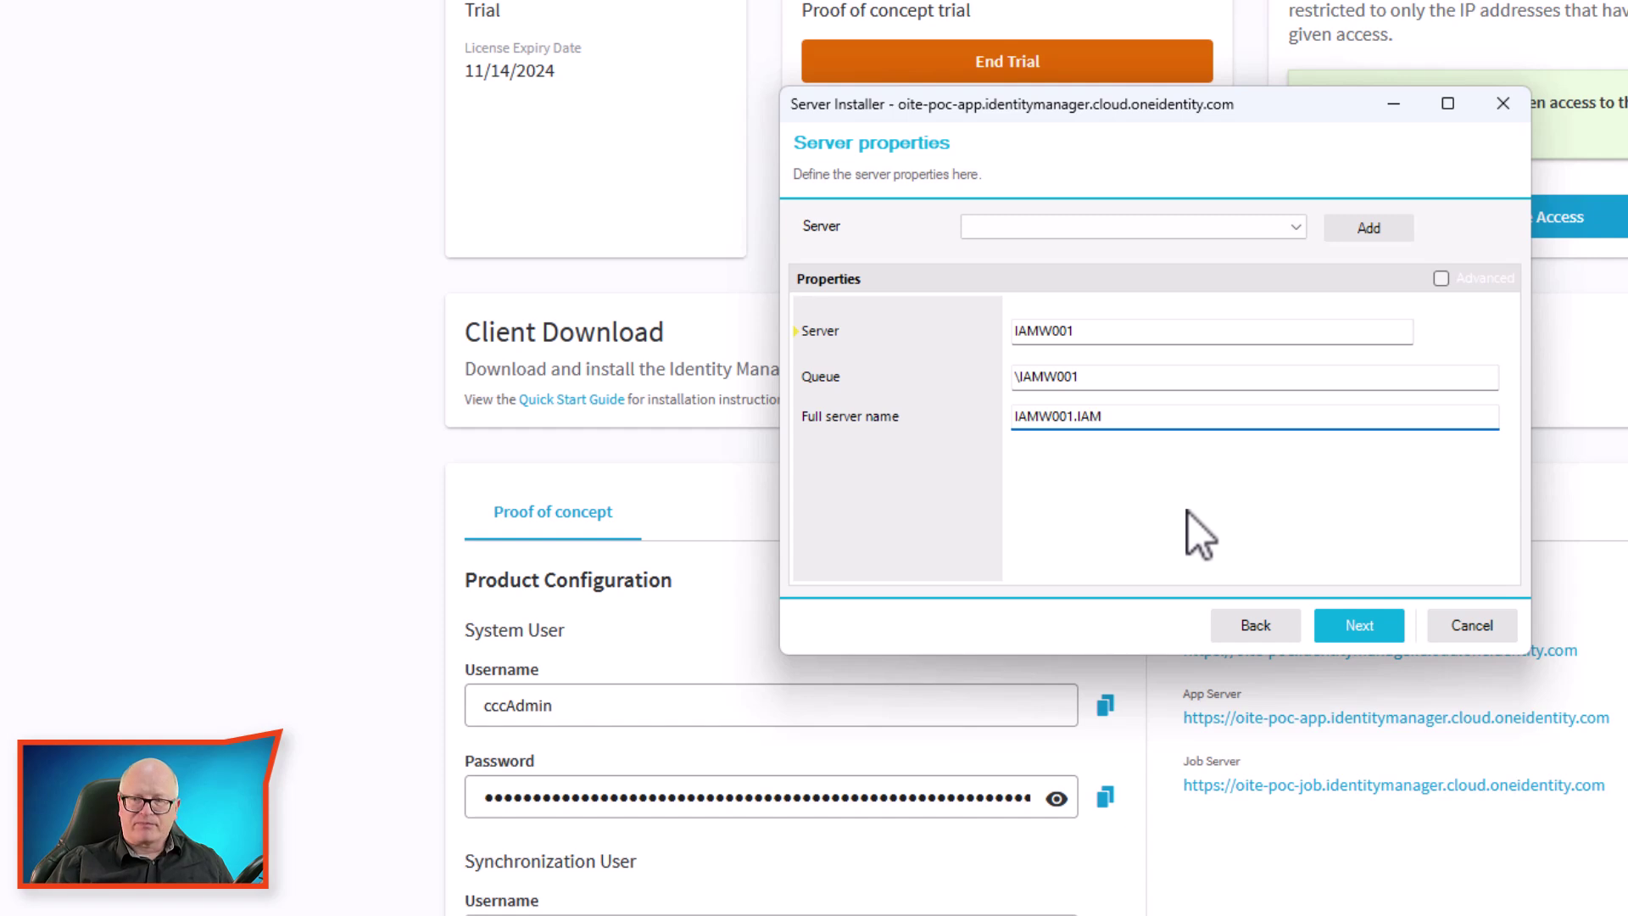
key(BackSpace)
key(BackSpace)
key(BackSpace)
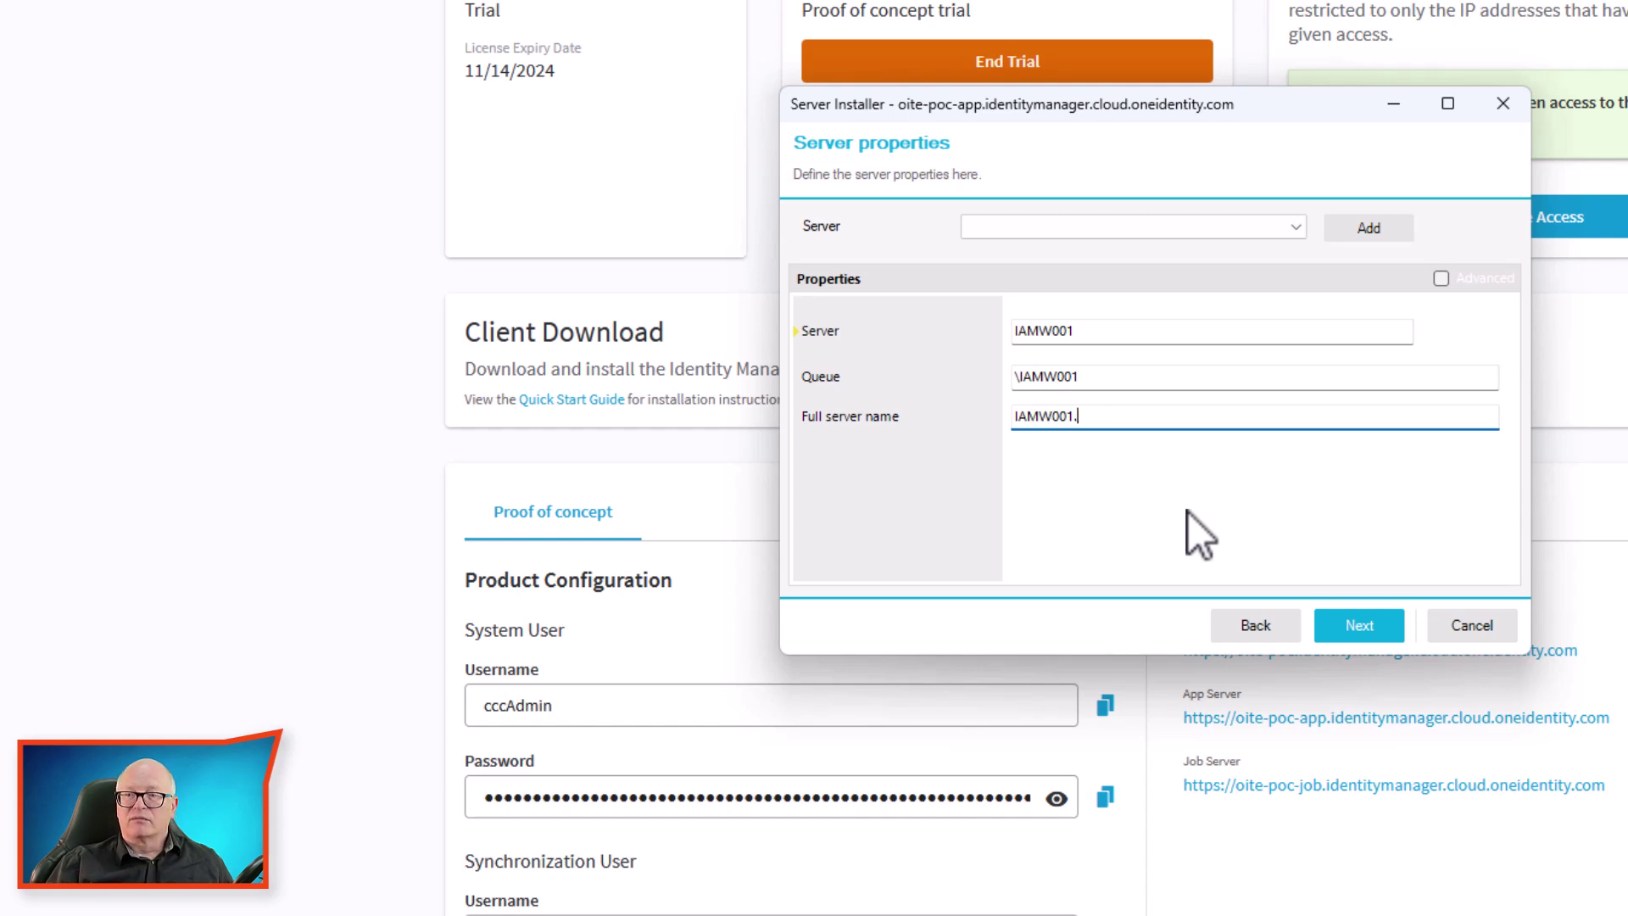
text(iam.c)
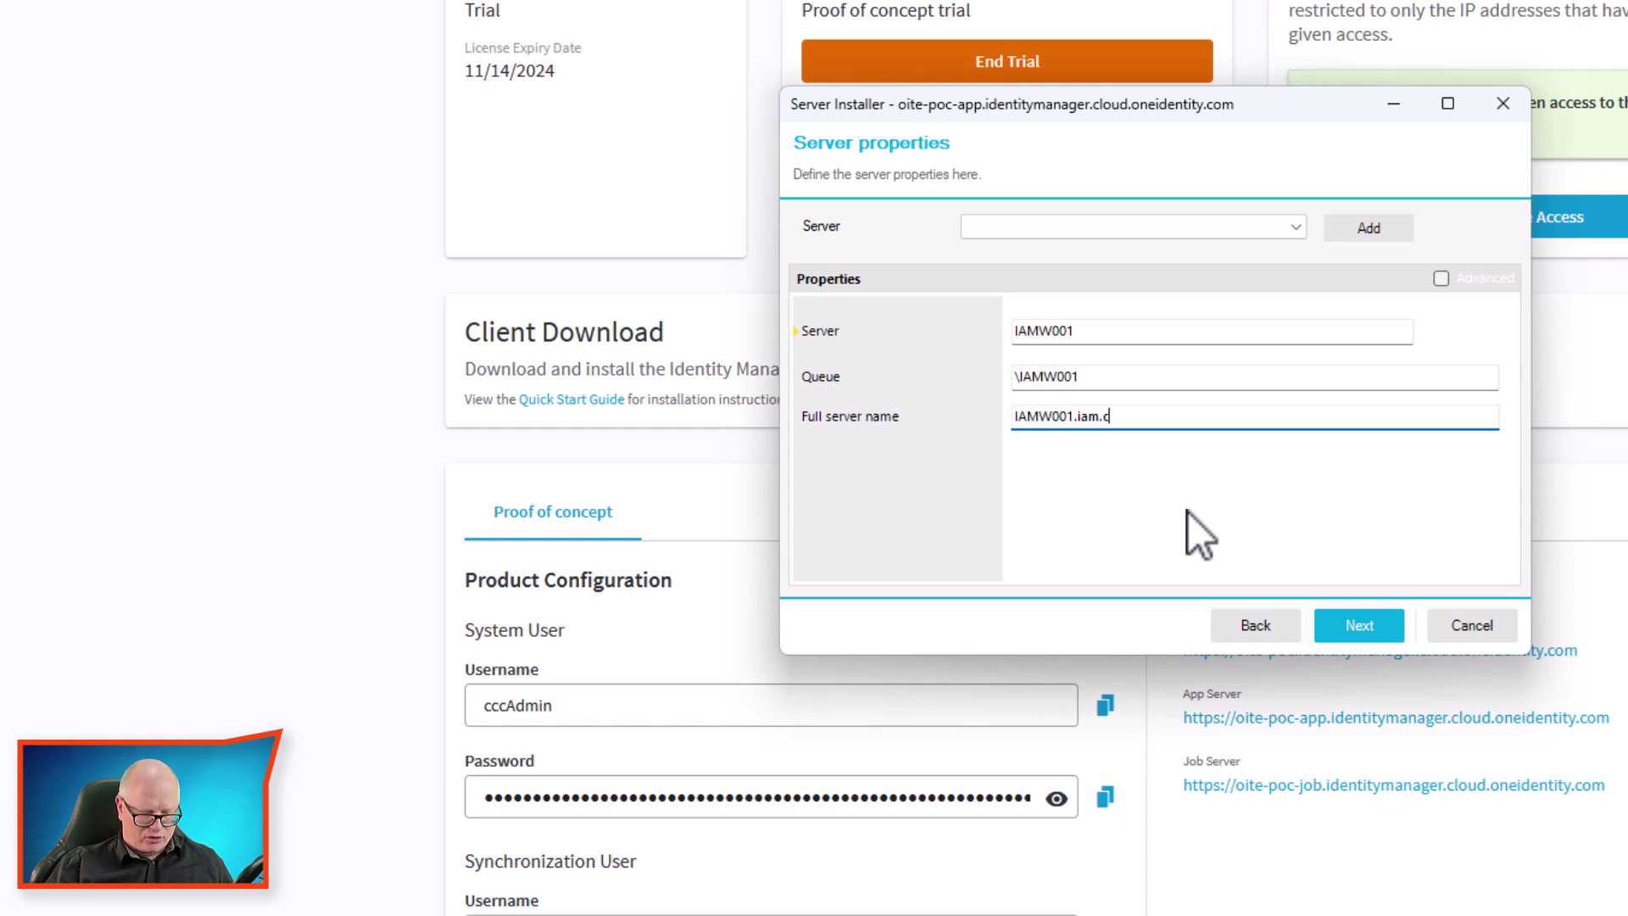
text(orp)
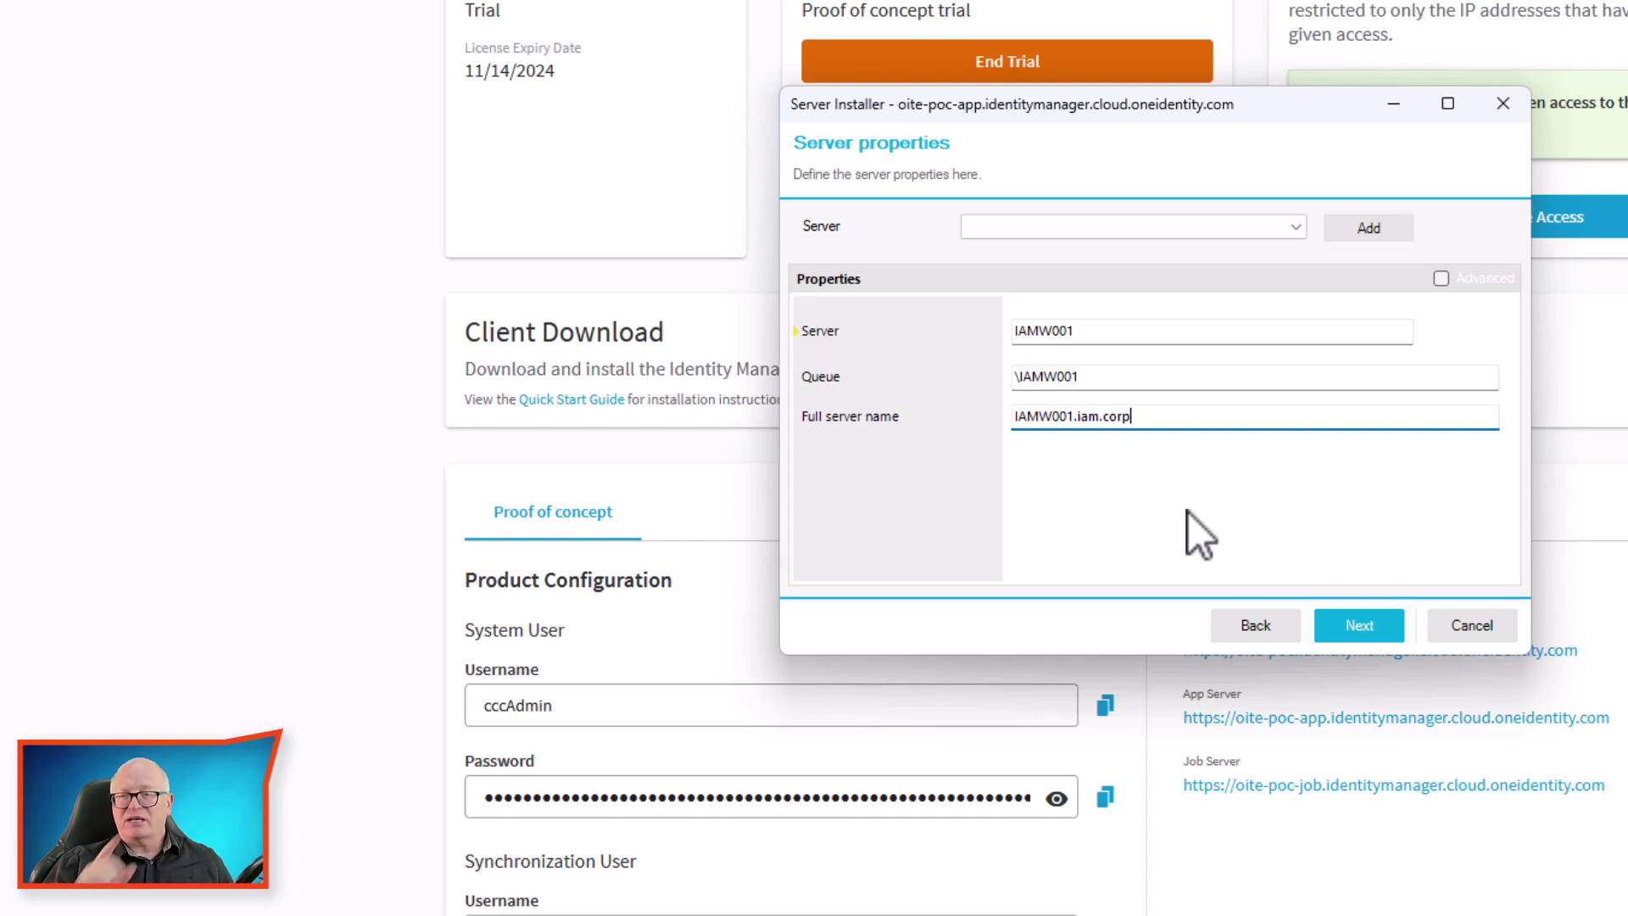
click(1336, 632)
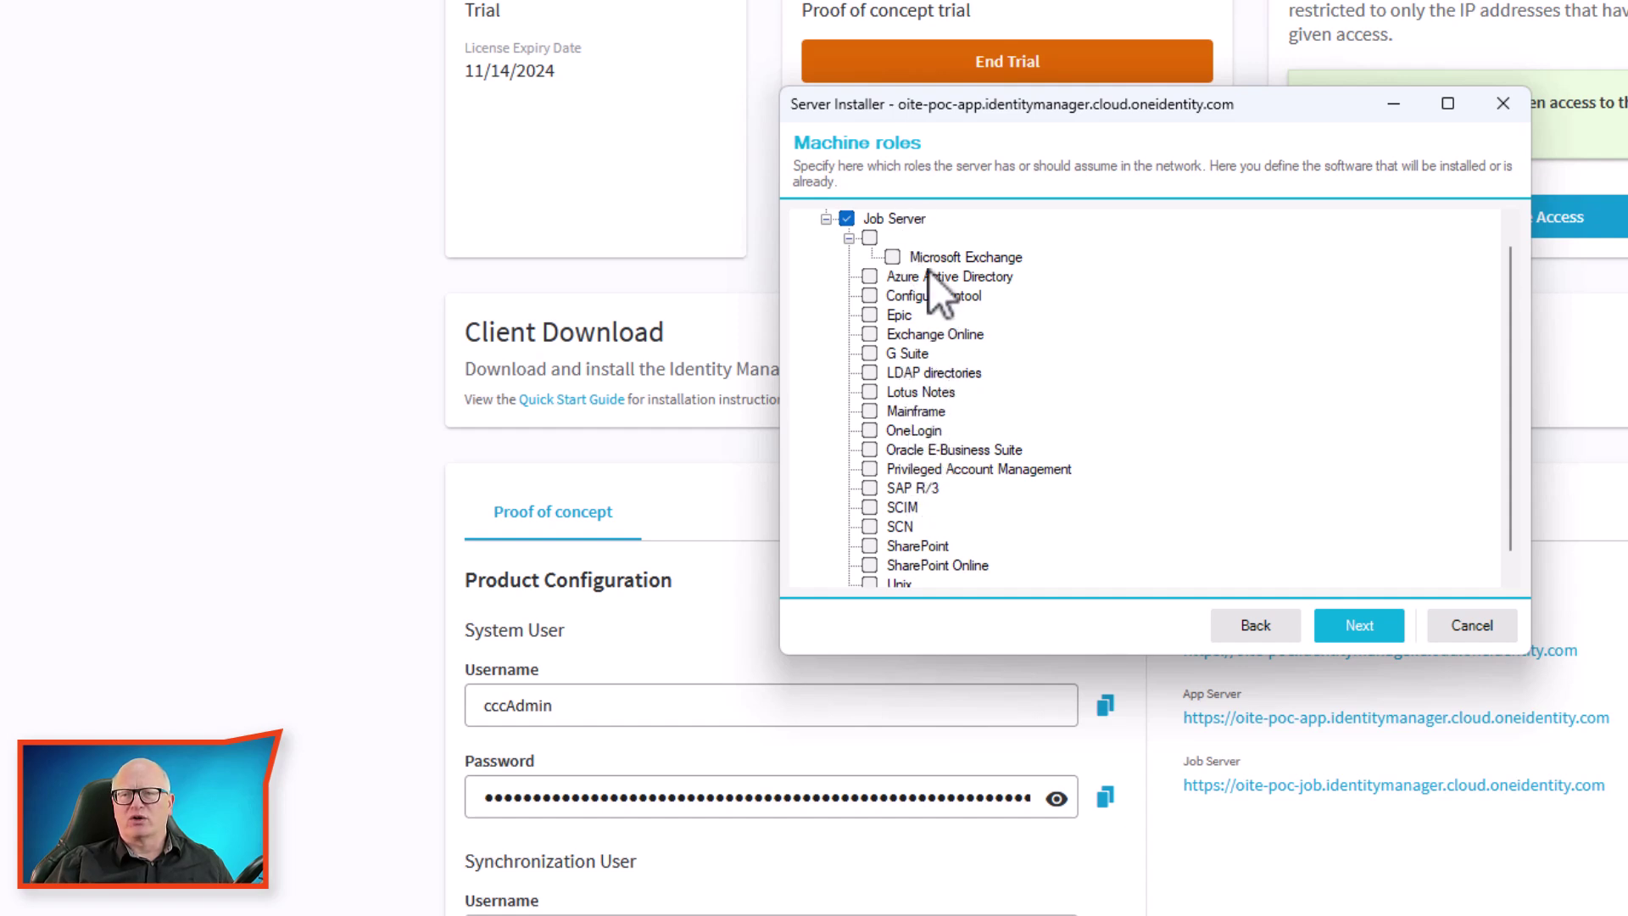
- Assign the Active Directory and Microsoft Exchange machine roles under Job Server and continue to the server functions
key(space)
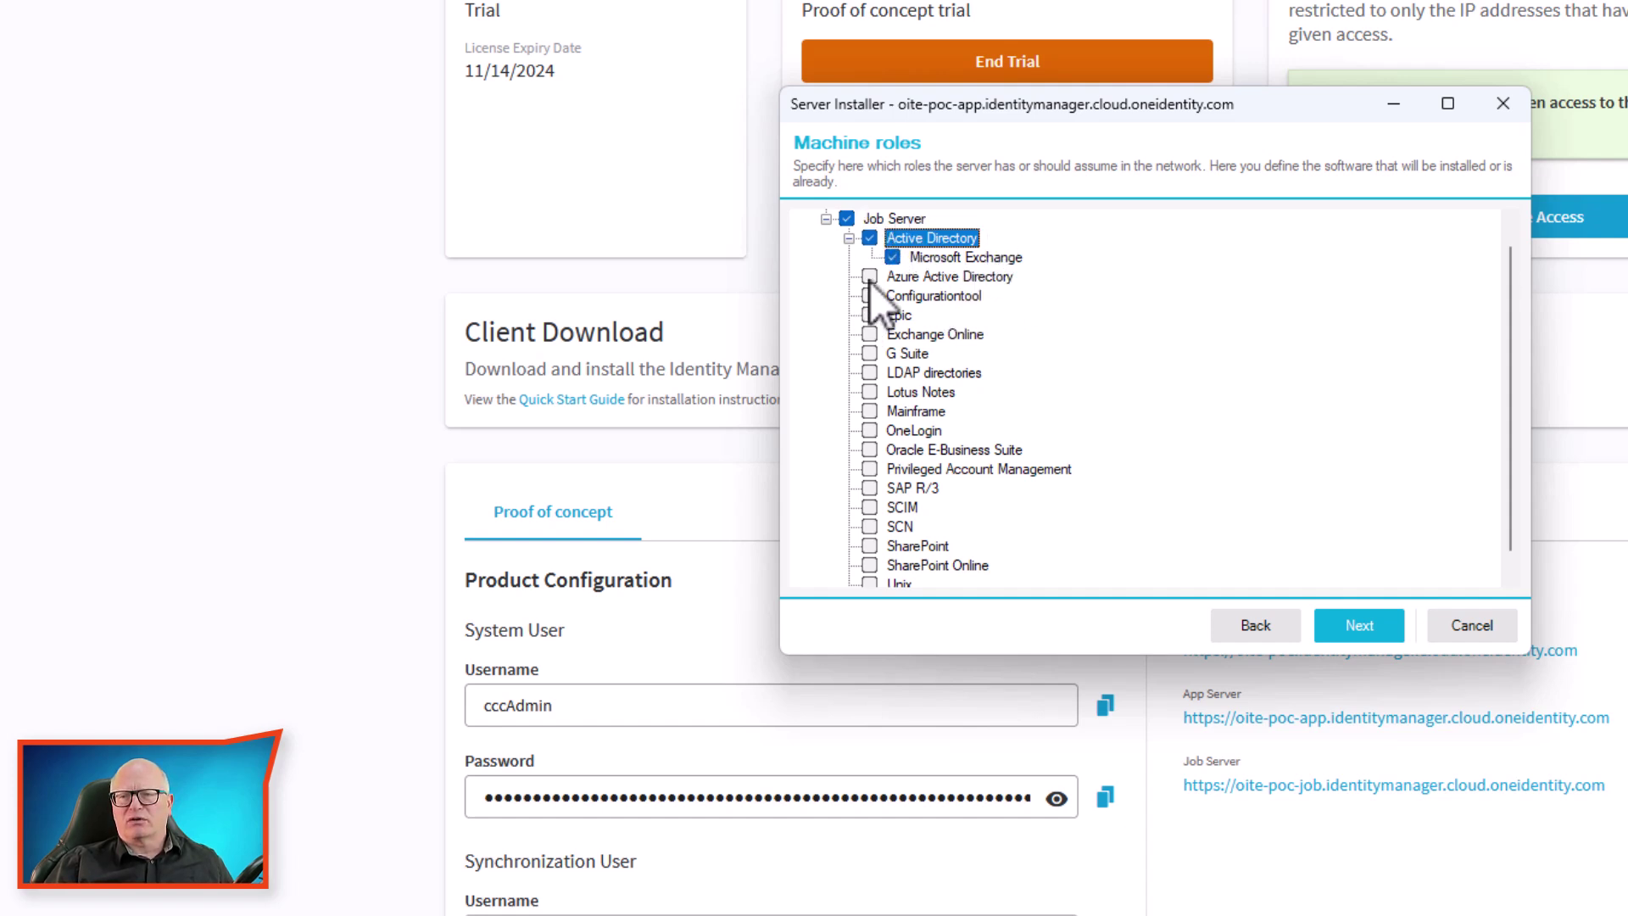
scroll(954, 524, down, 1)
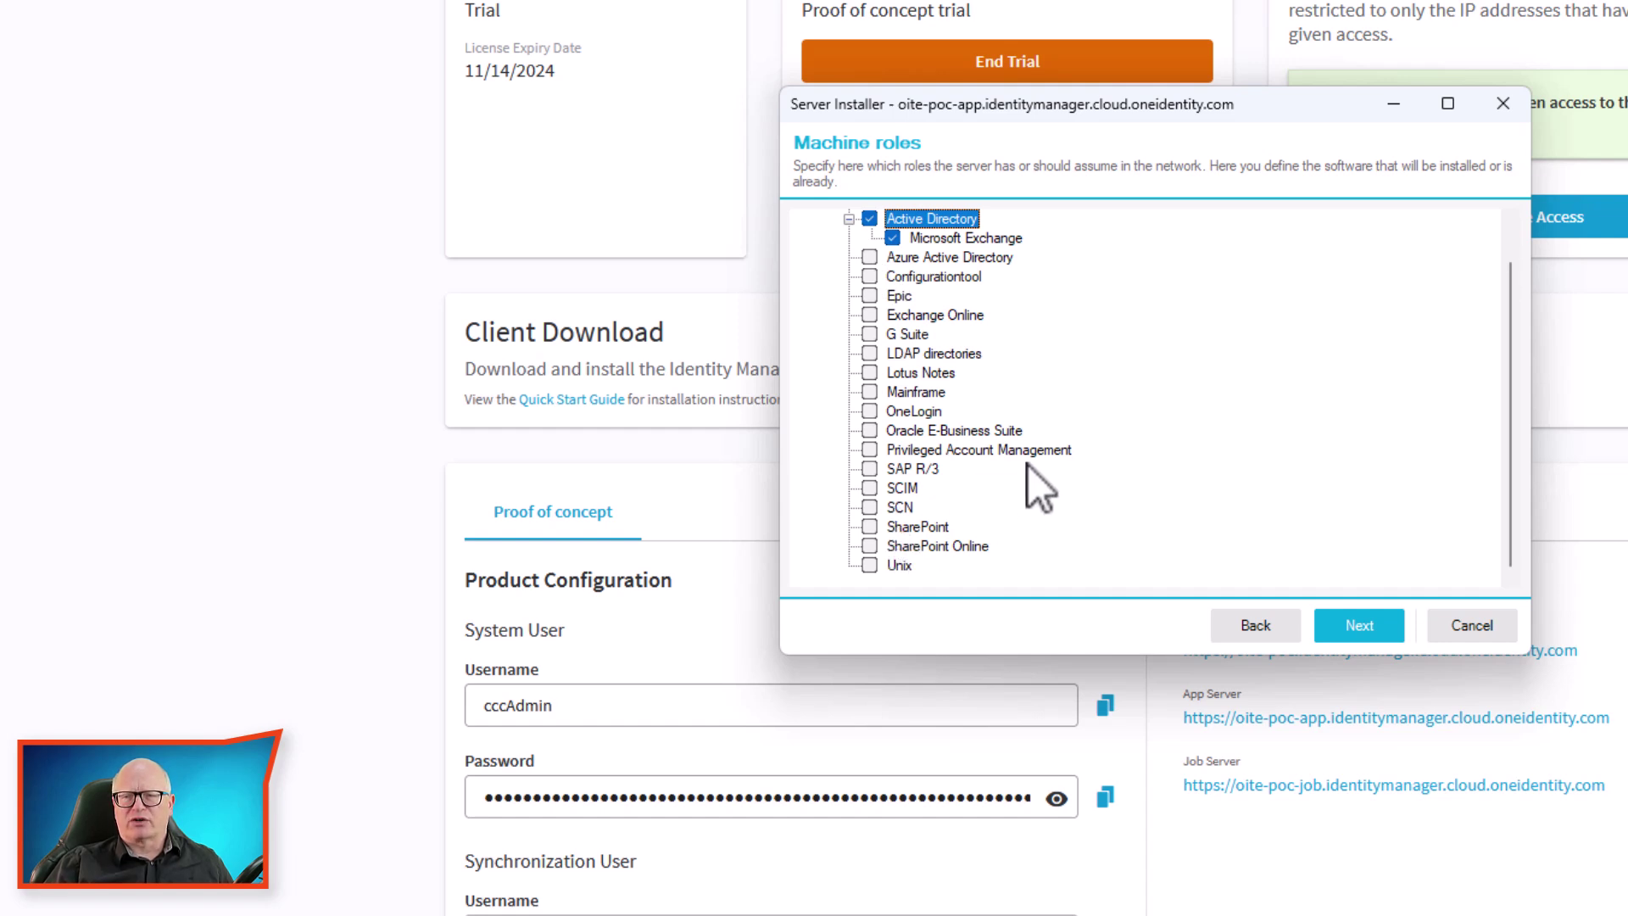
click(1357, 625)
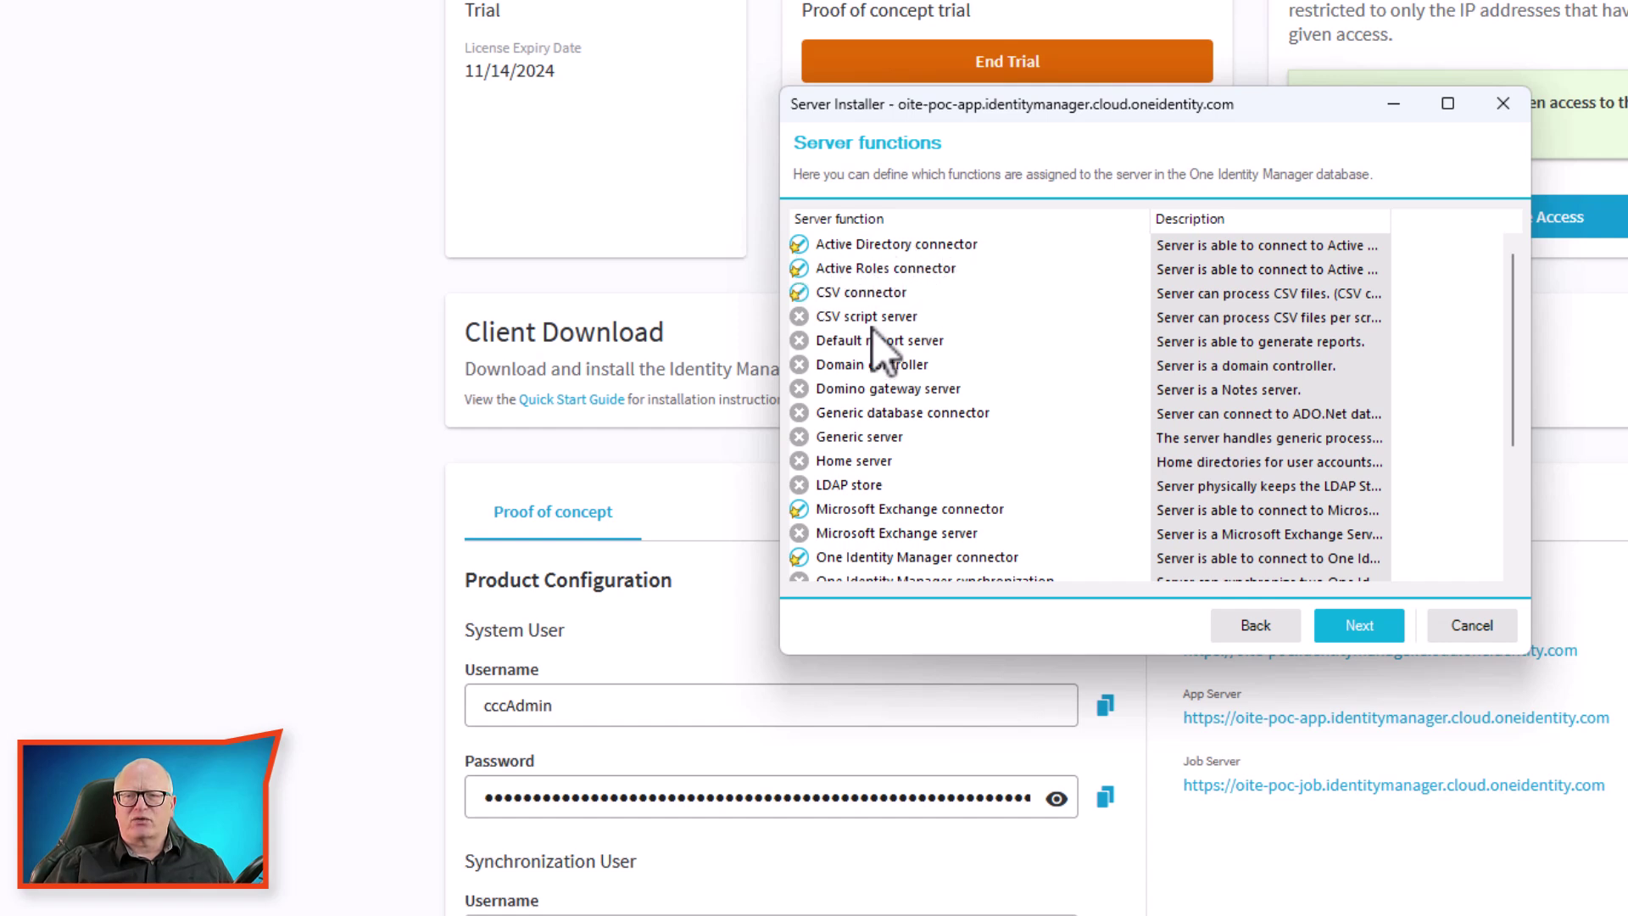
- Enable the CSV script server, Default report server and Generic database connector functions and continue to the service settings
click(799, 316)
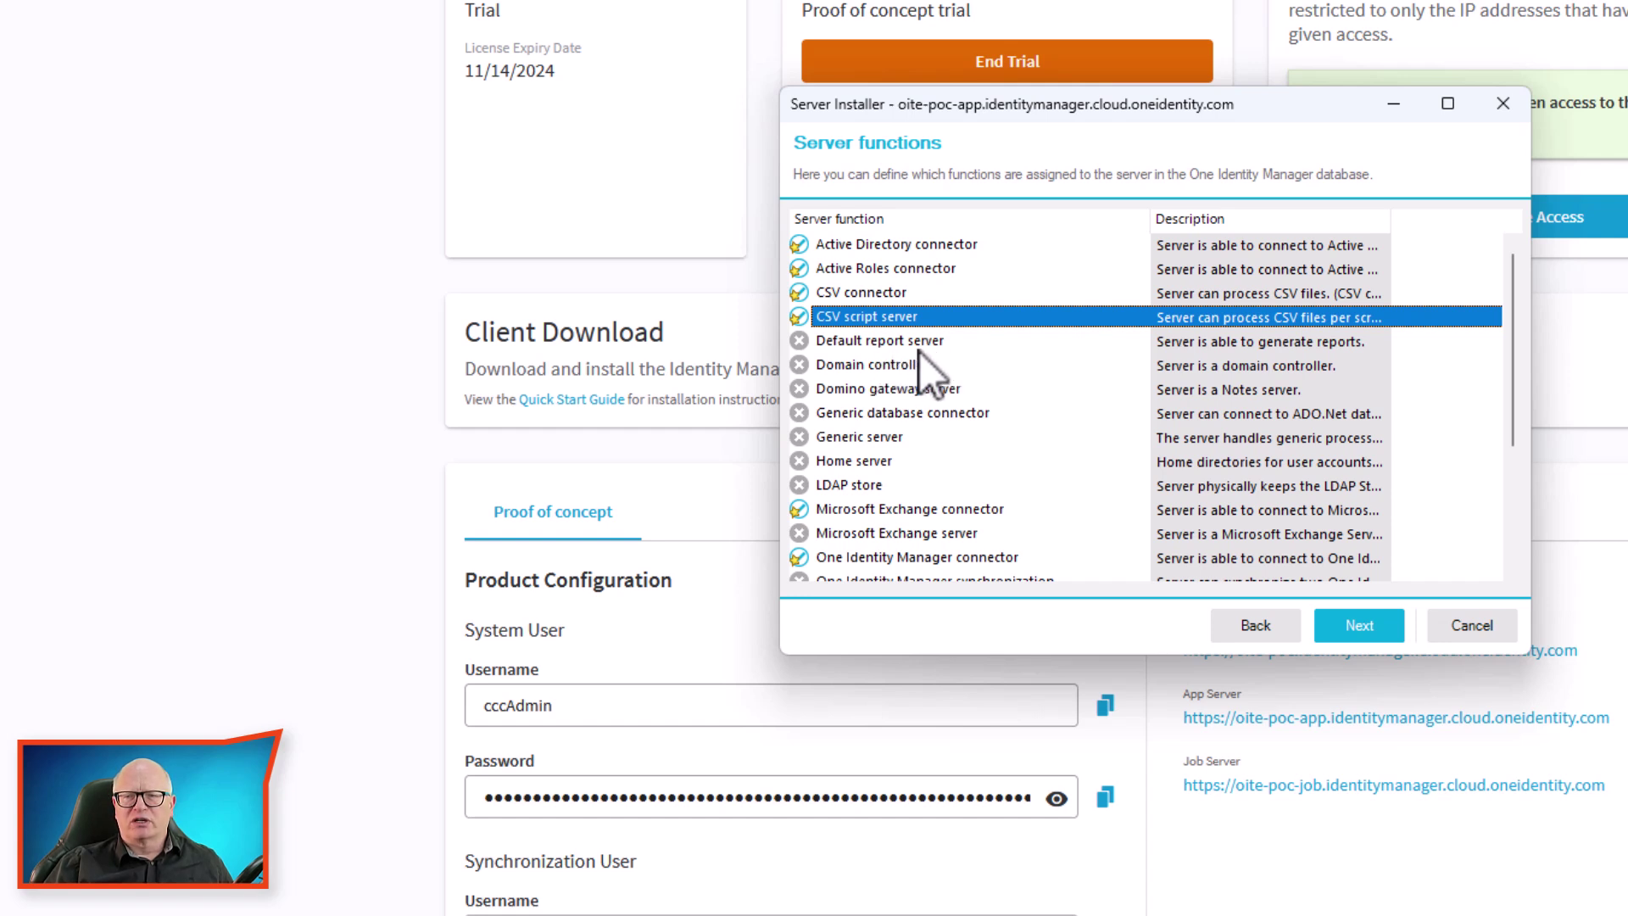
click(799, 340)
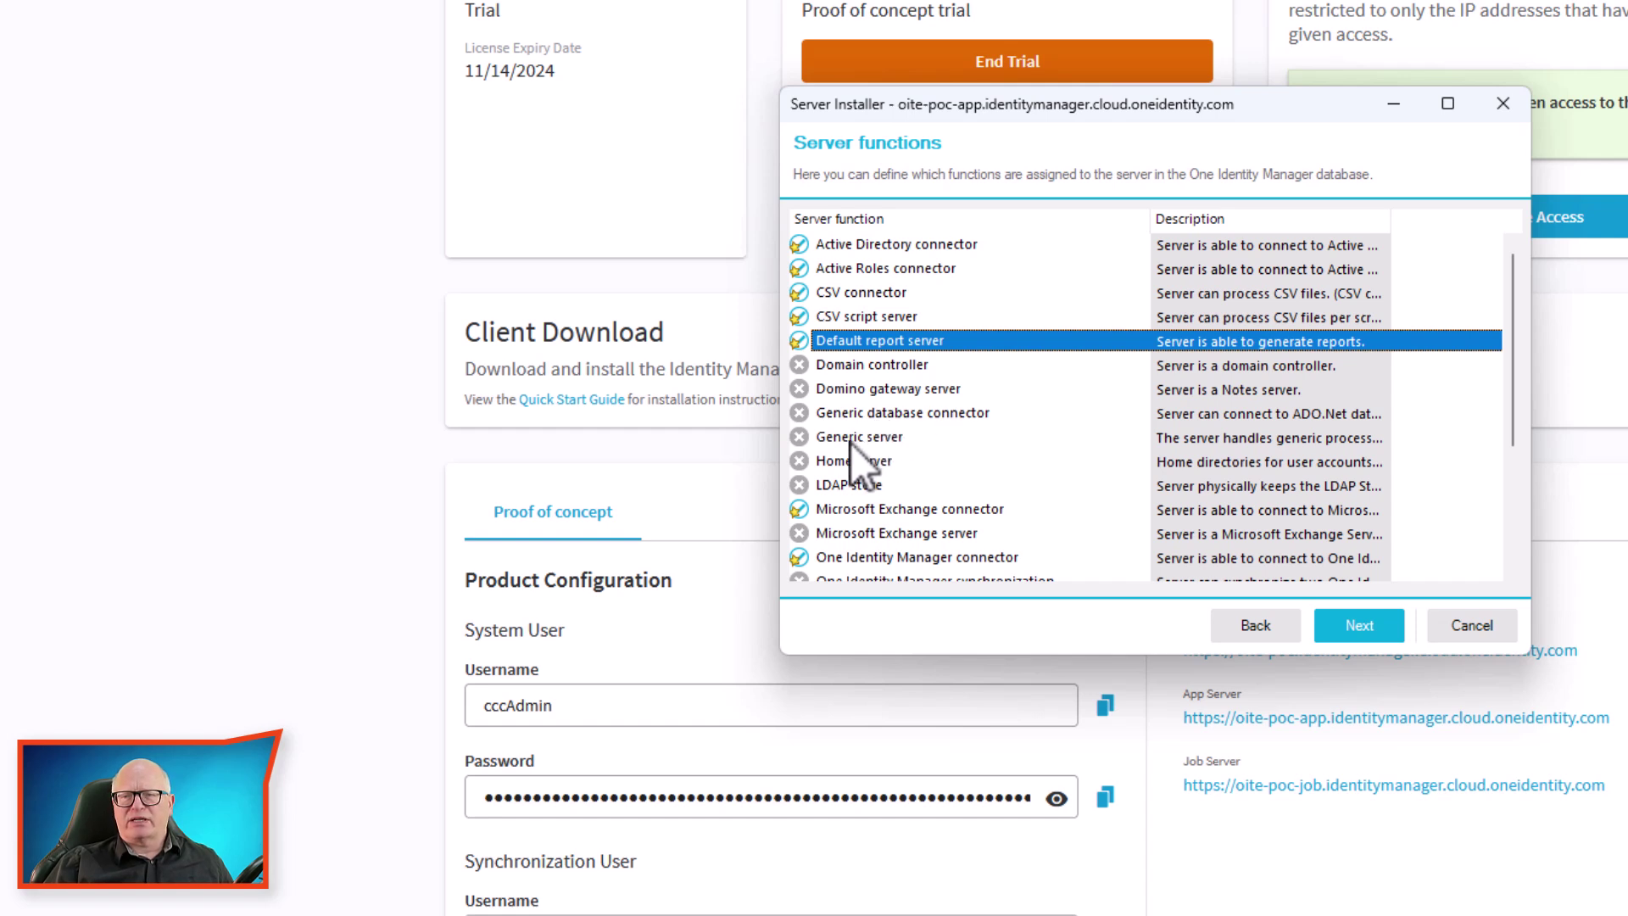
click(802, 414)
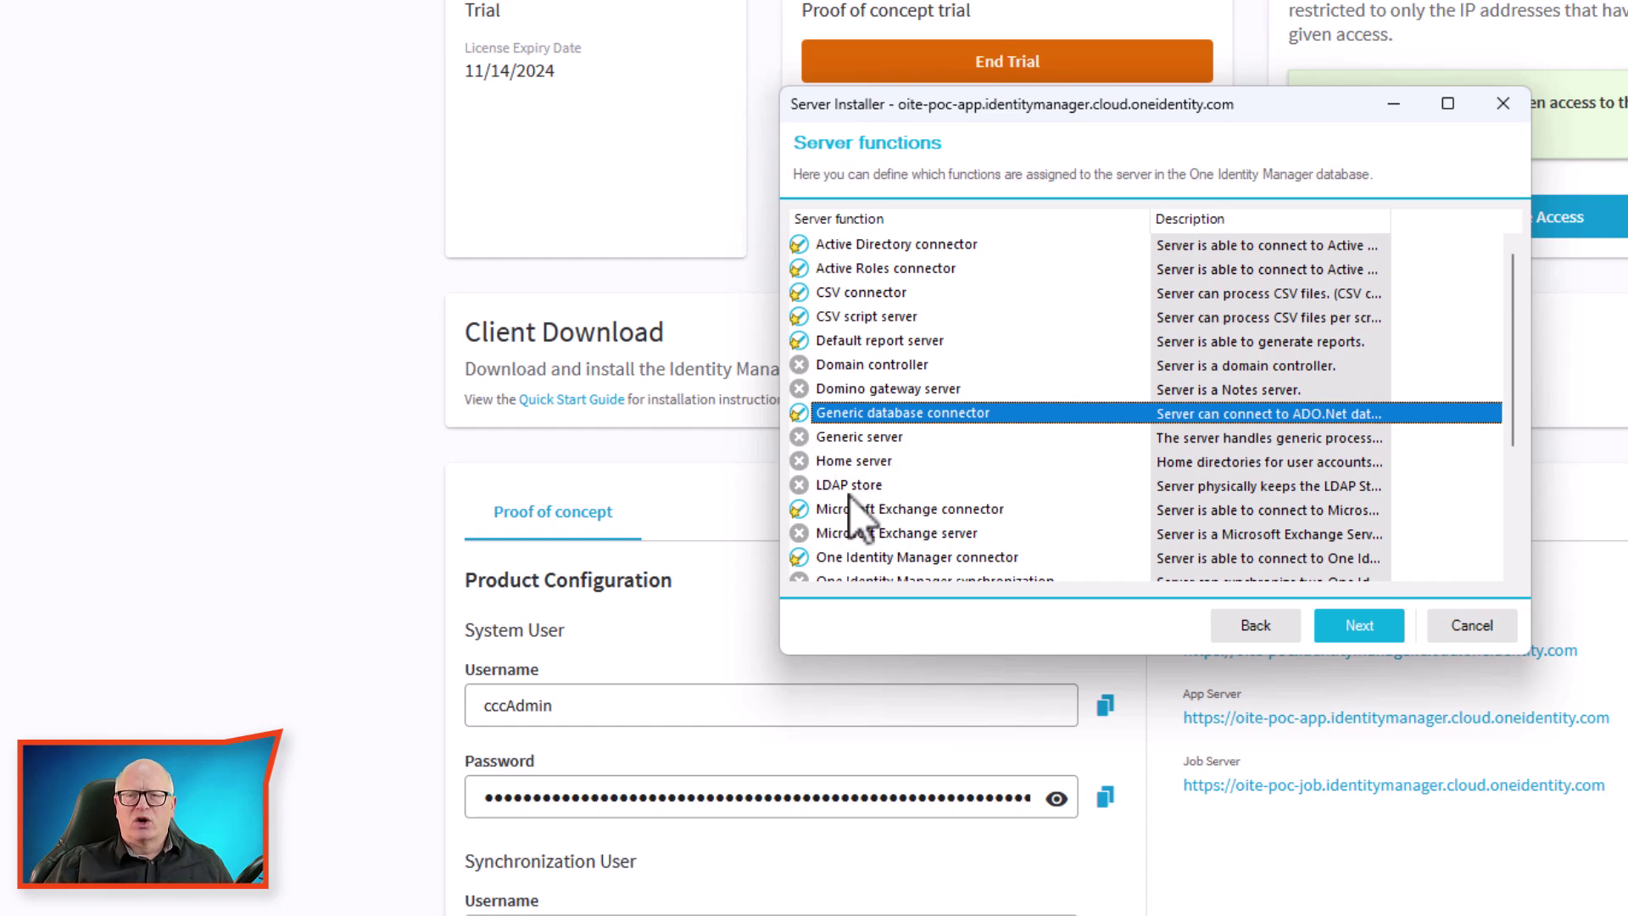
scroll(873, 531, down, 3)
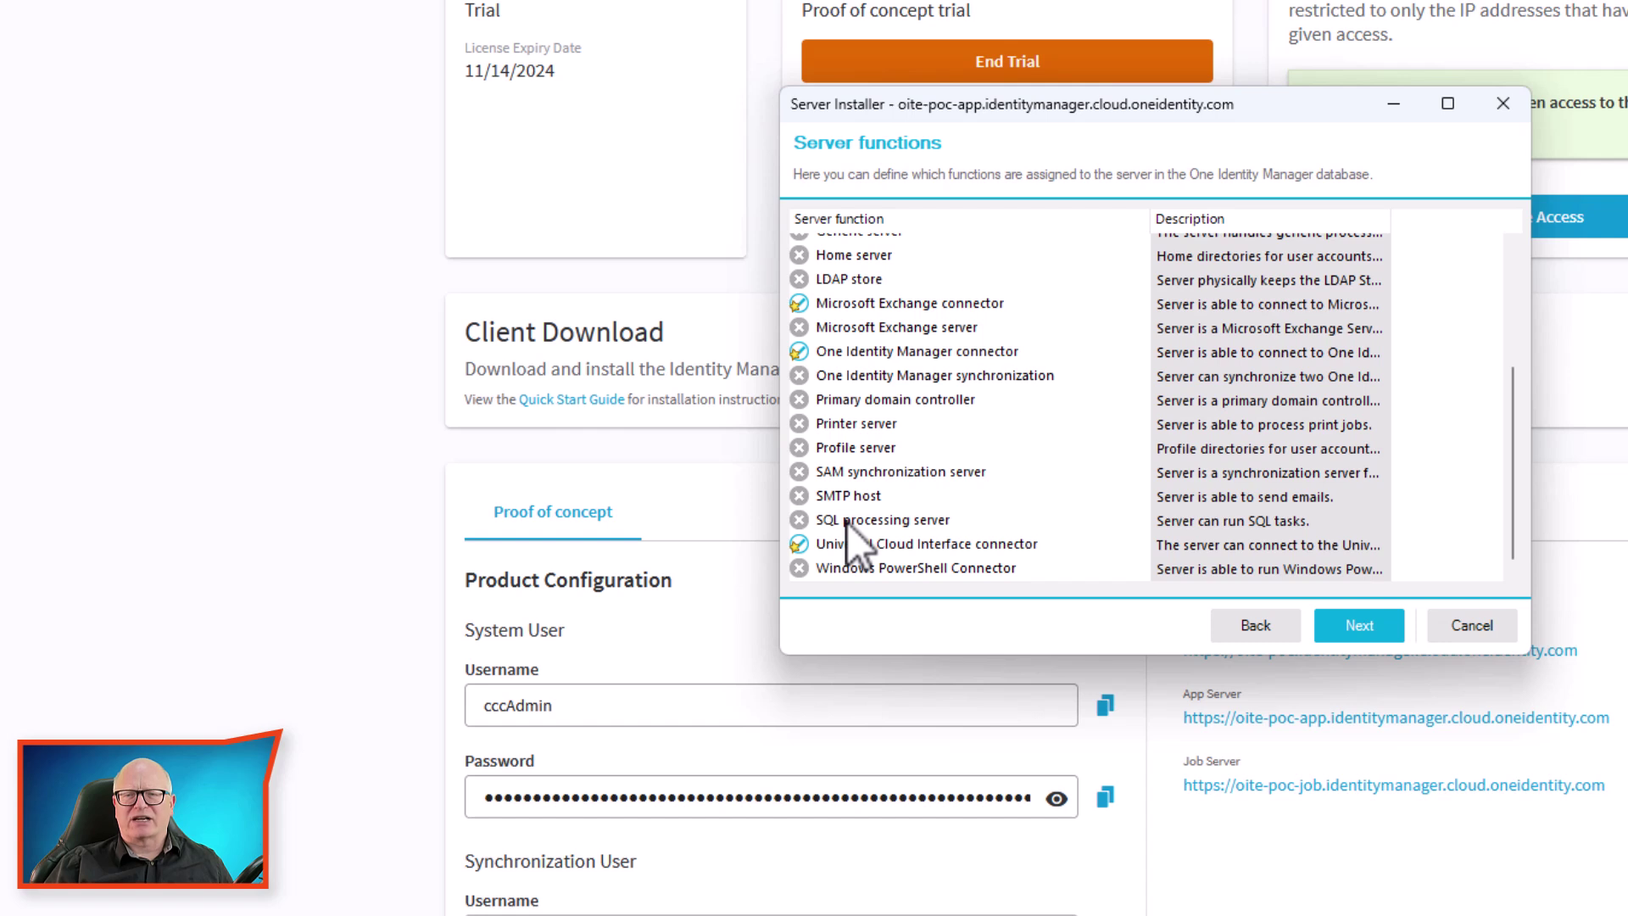
click(1362, 624)
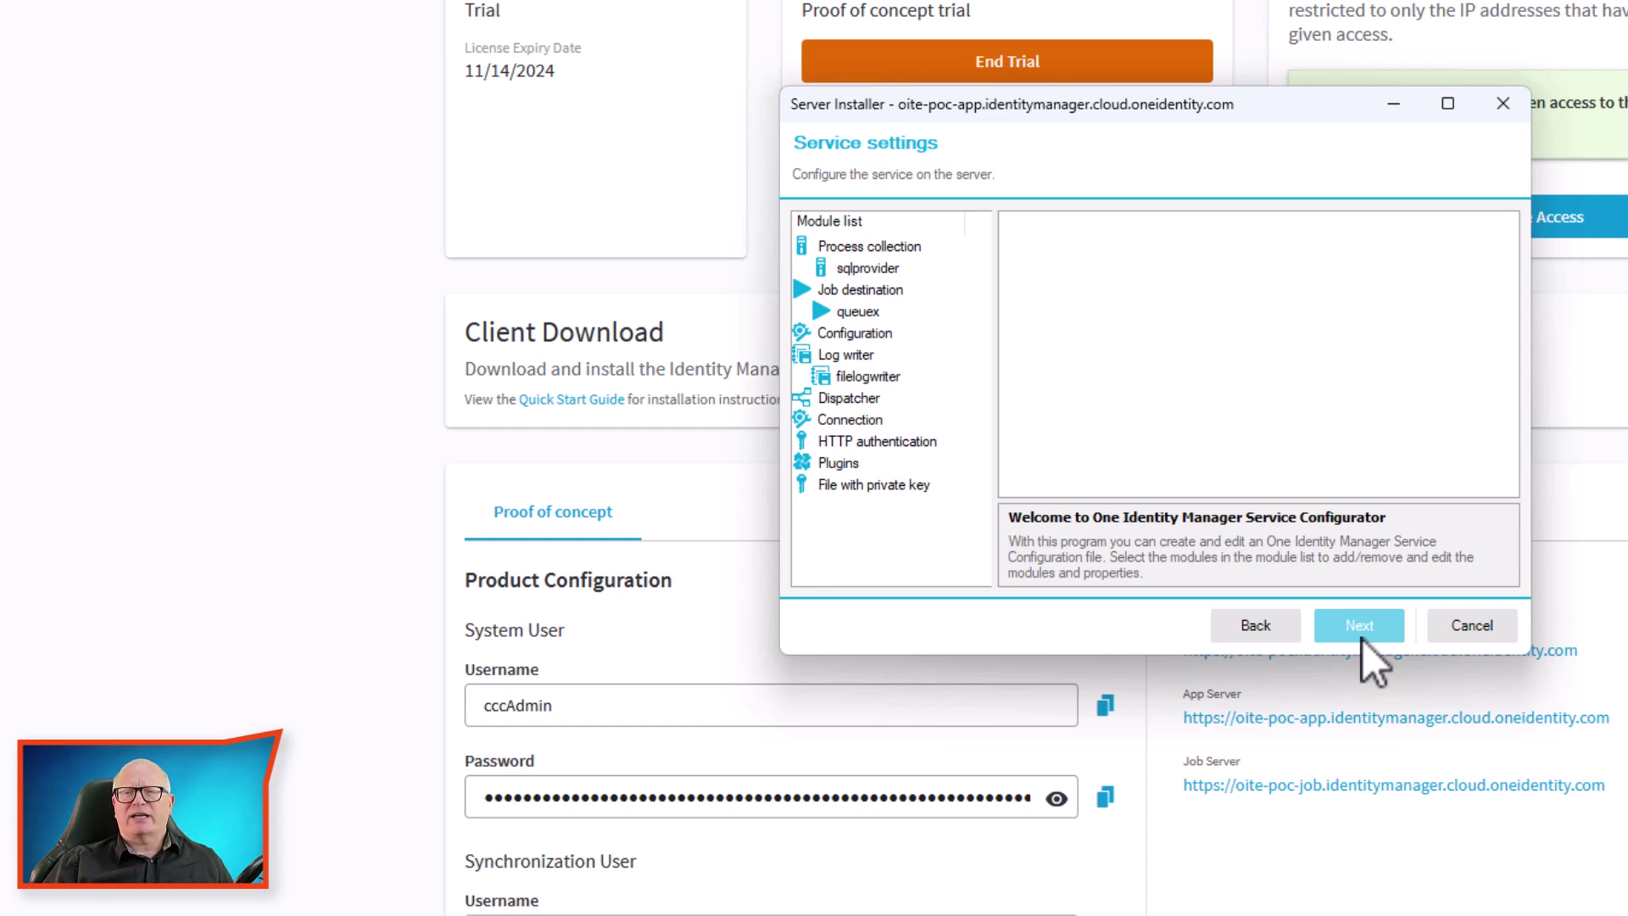
- Remove the sqlprovider module from the process collection in the service settings
click(869, 252)
click(867, 266)
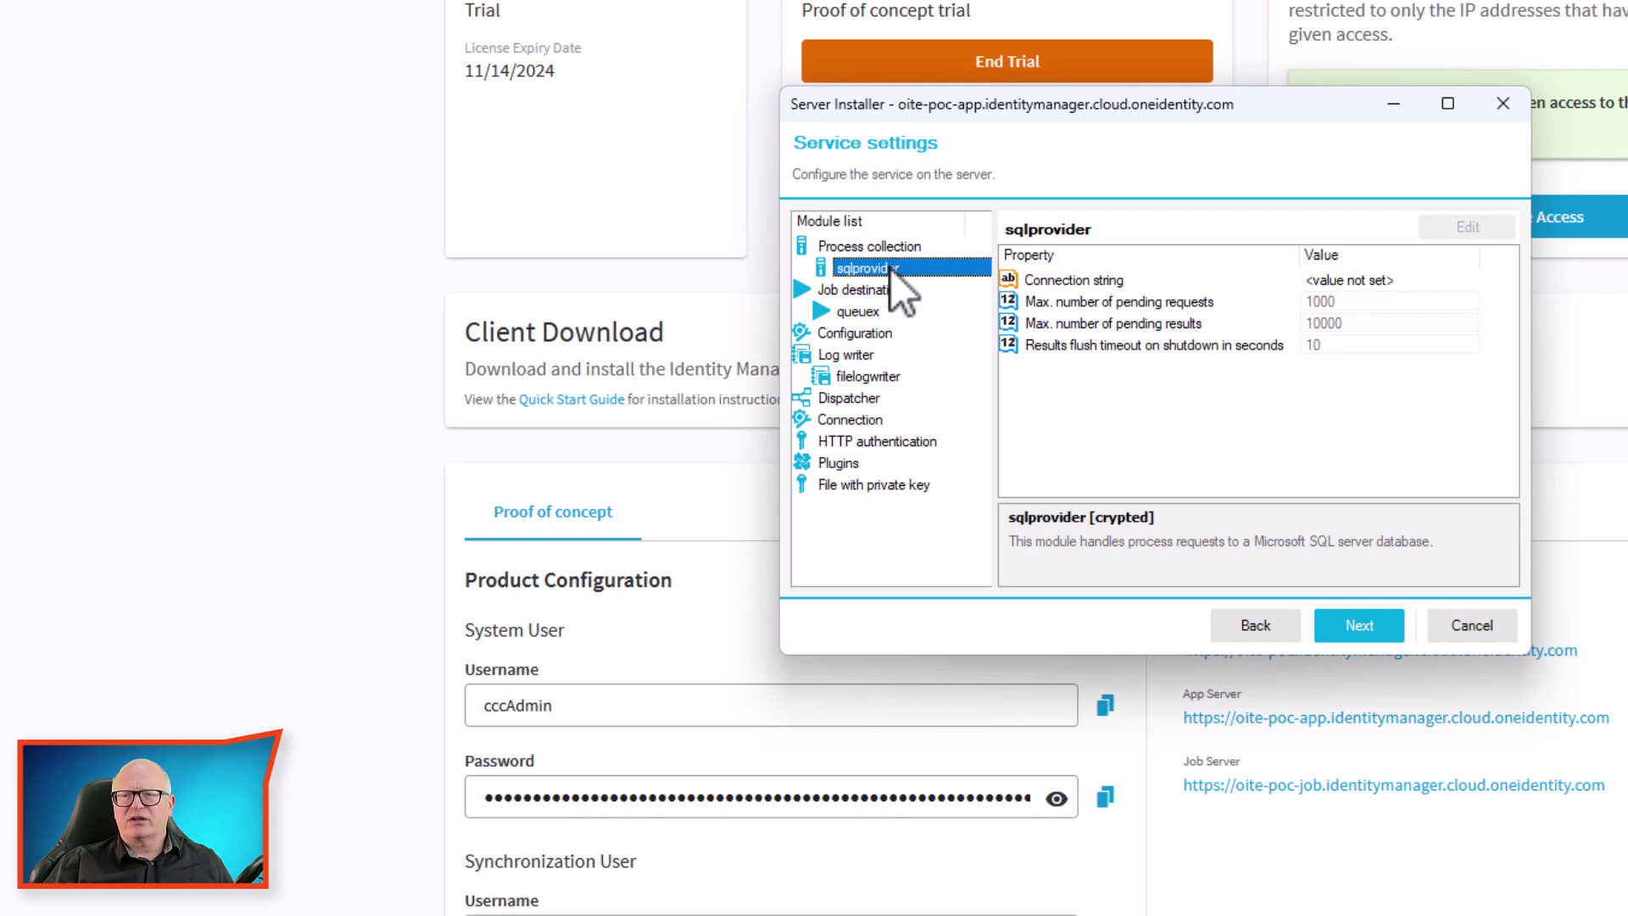
click(878, 247)
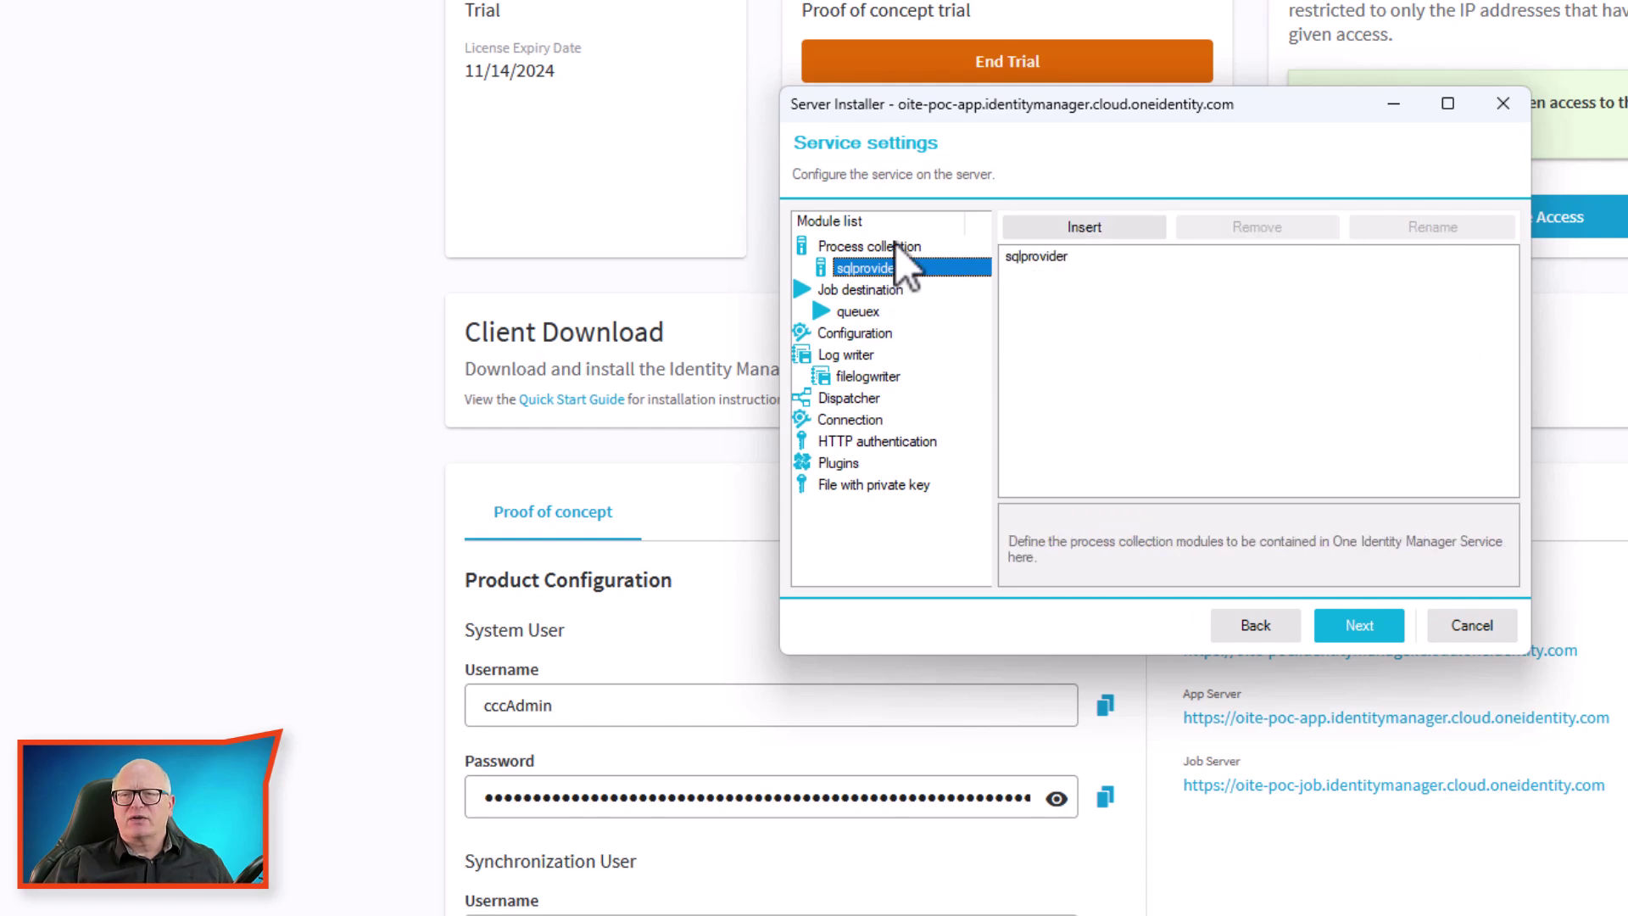
click(1052, 256)
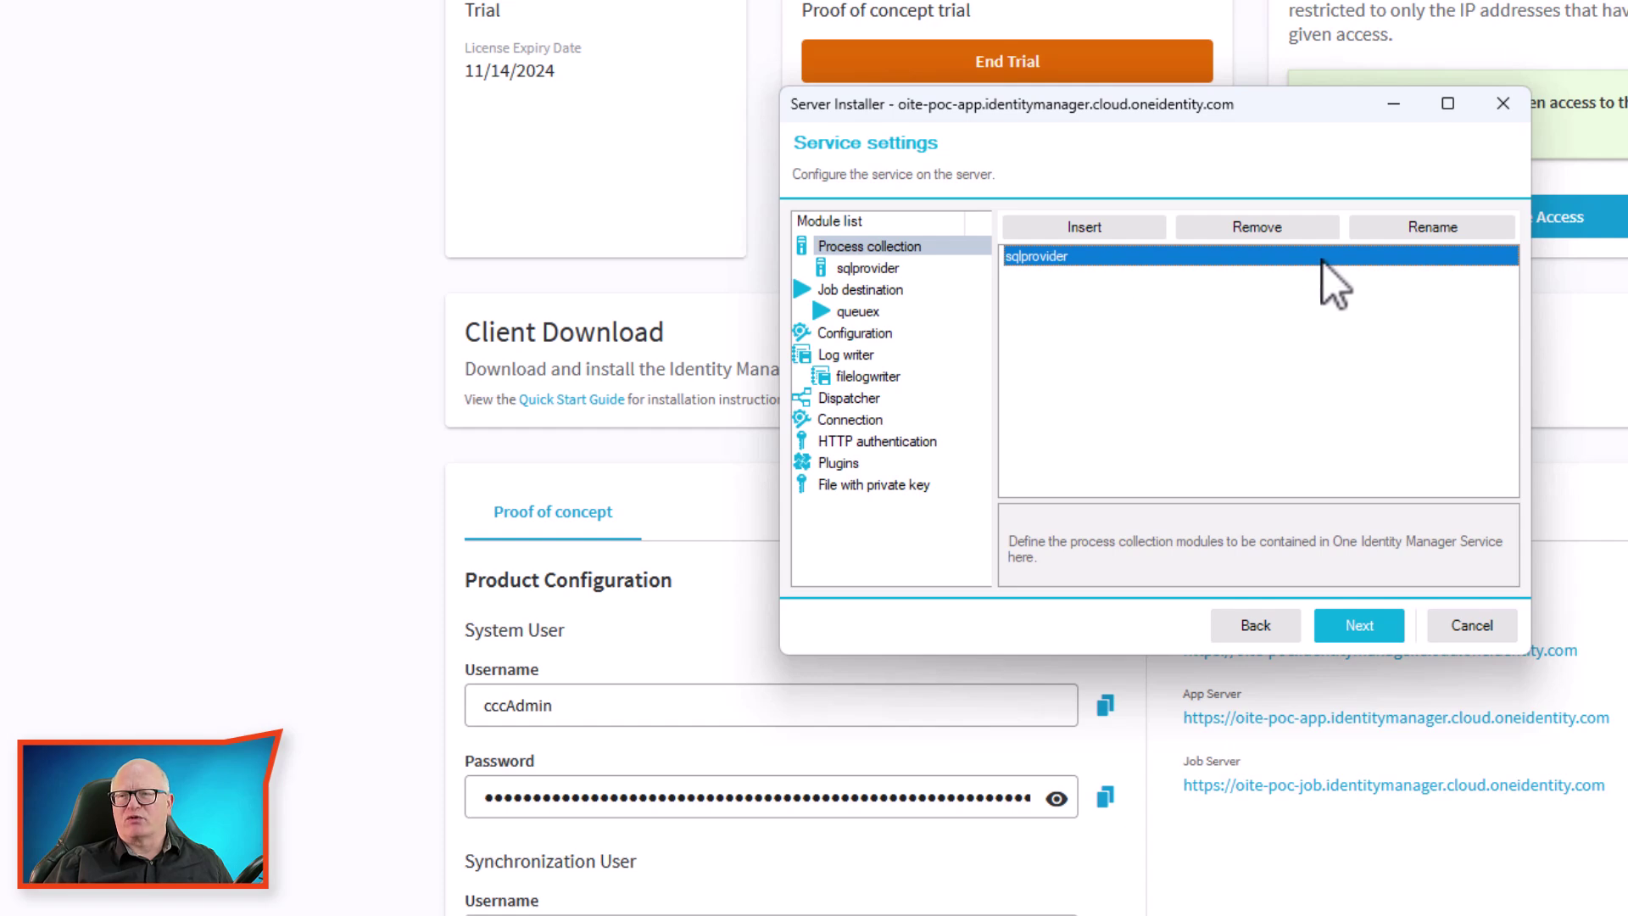
click(1299, 224)
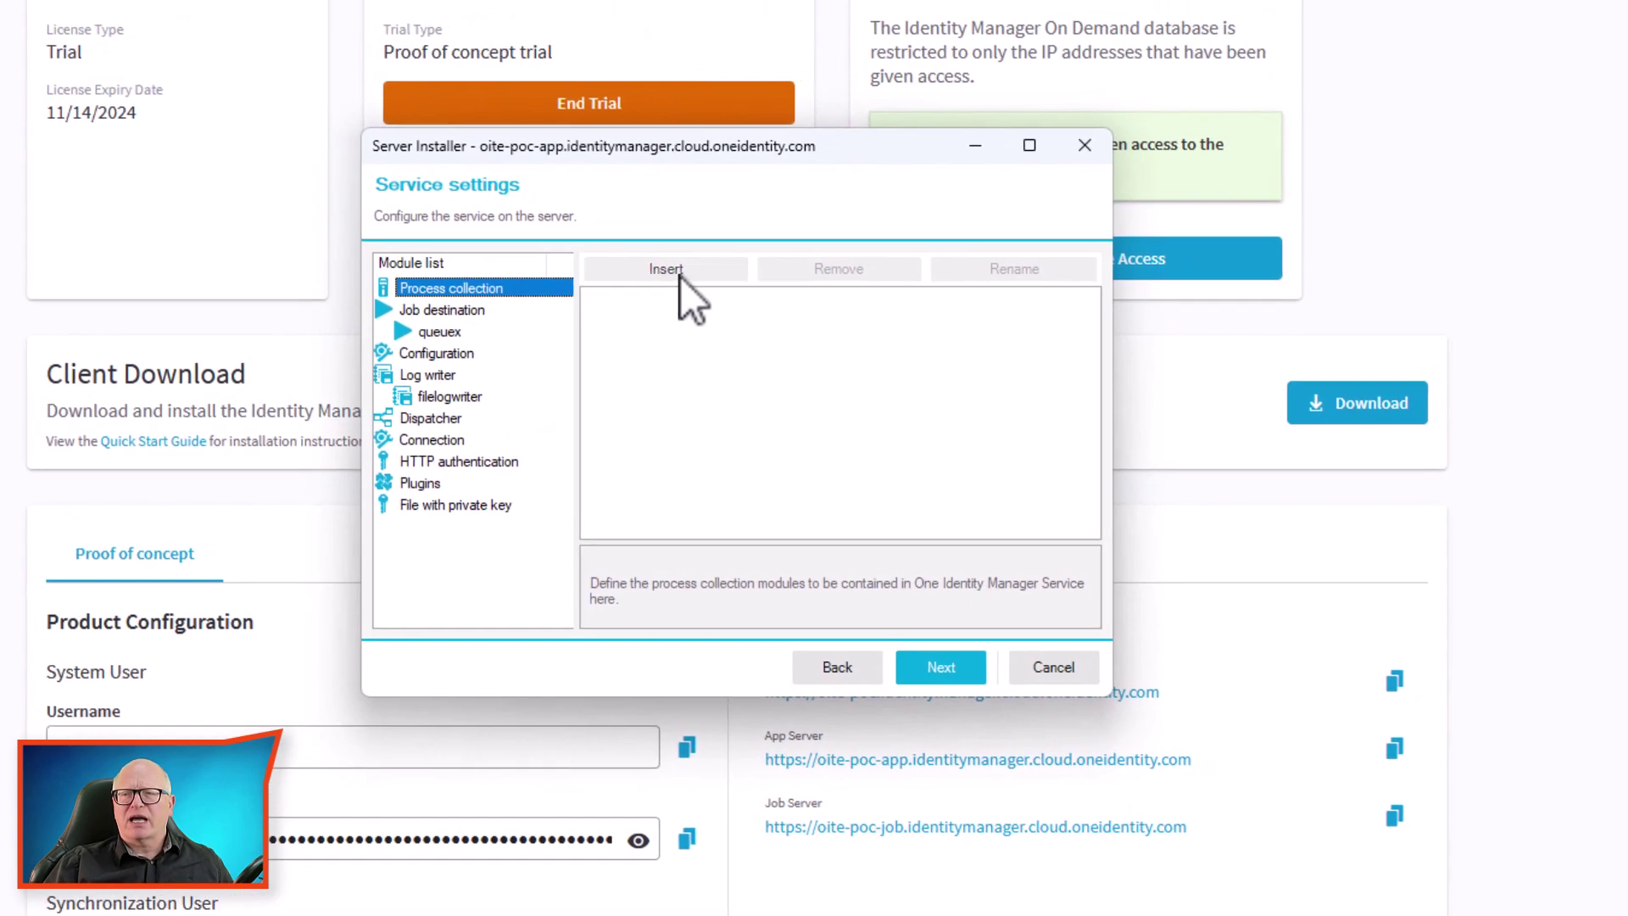
- Insert an AppServerJobProvider module into the process collection
click(964, 247)
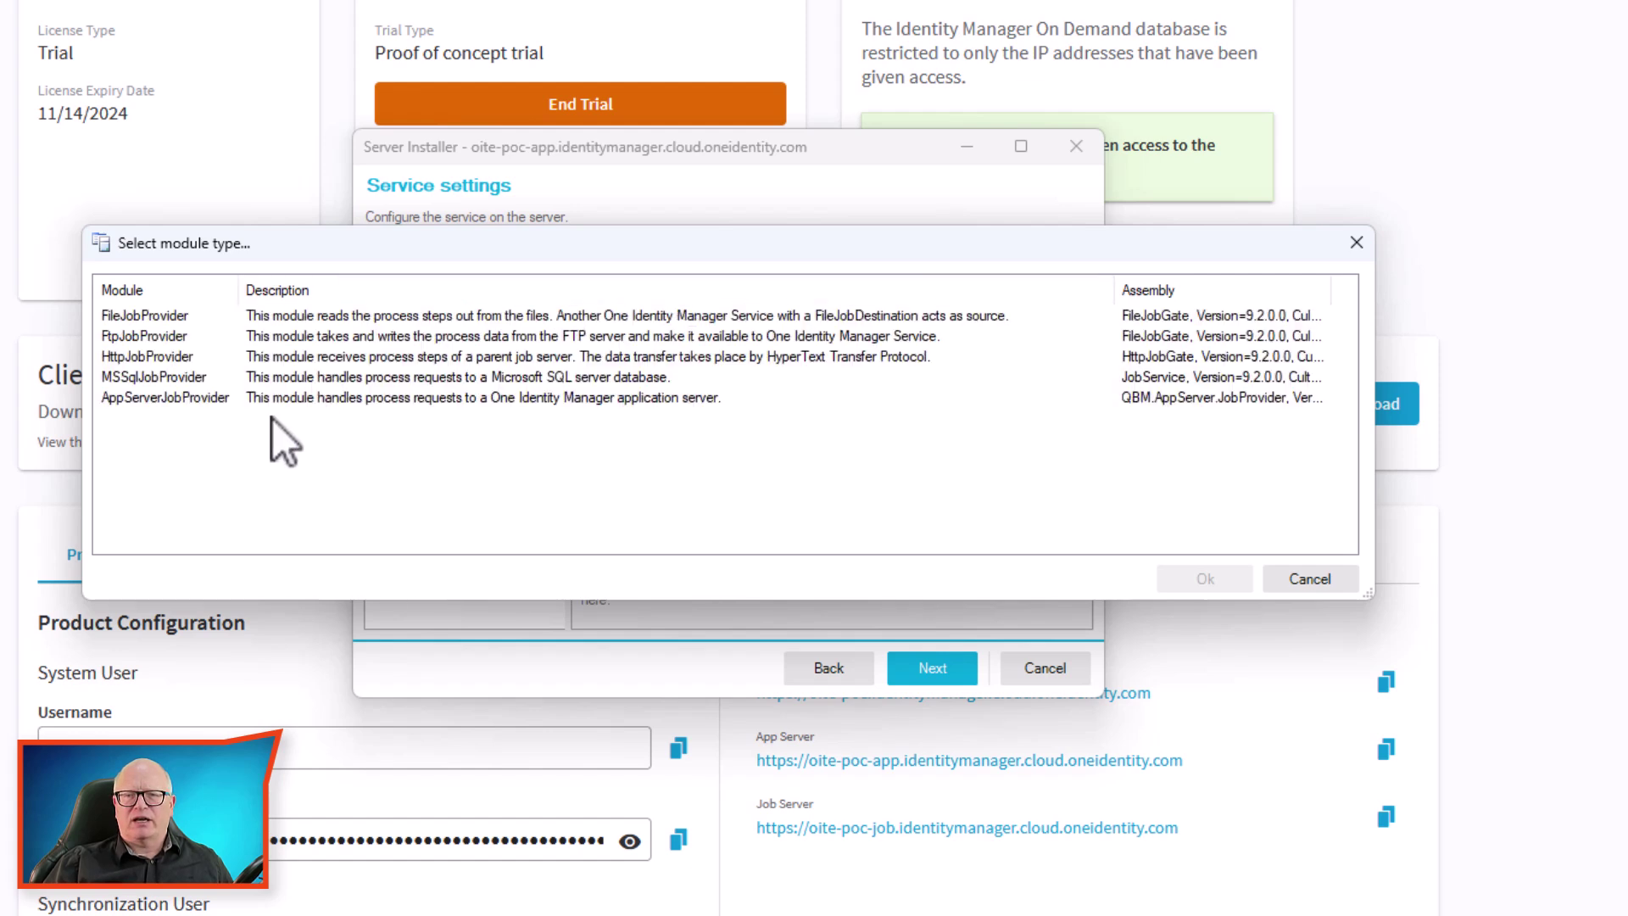
click(161, 399)
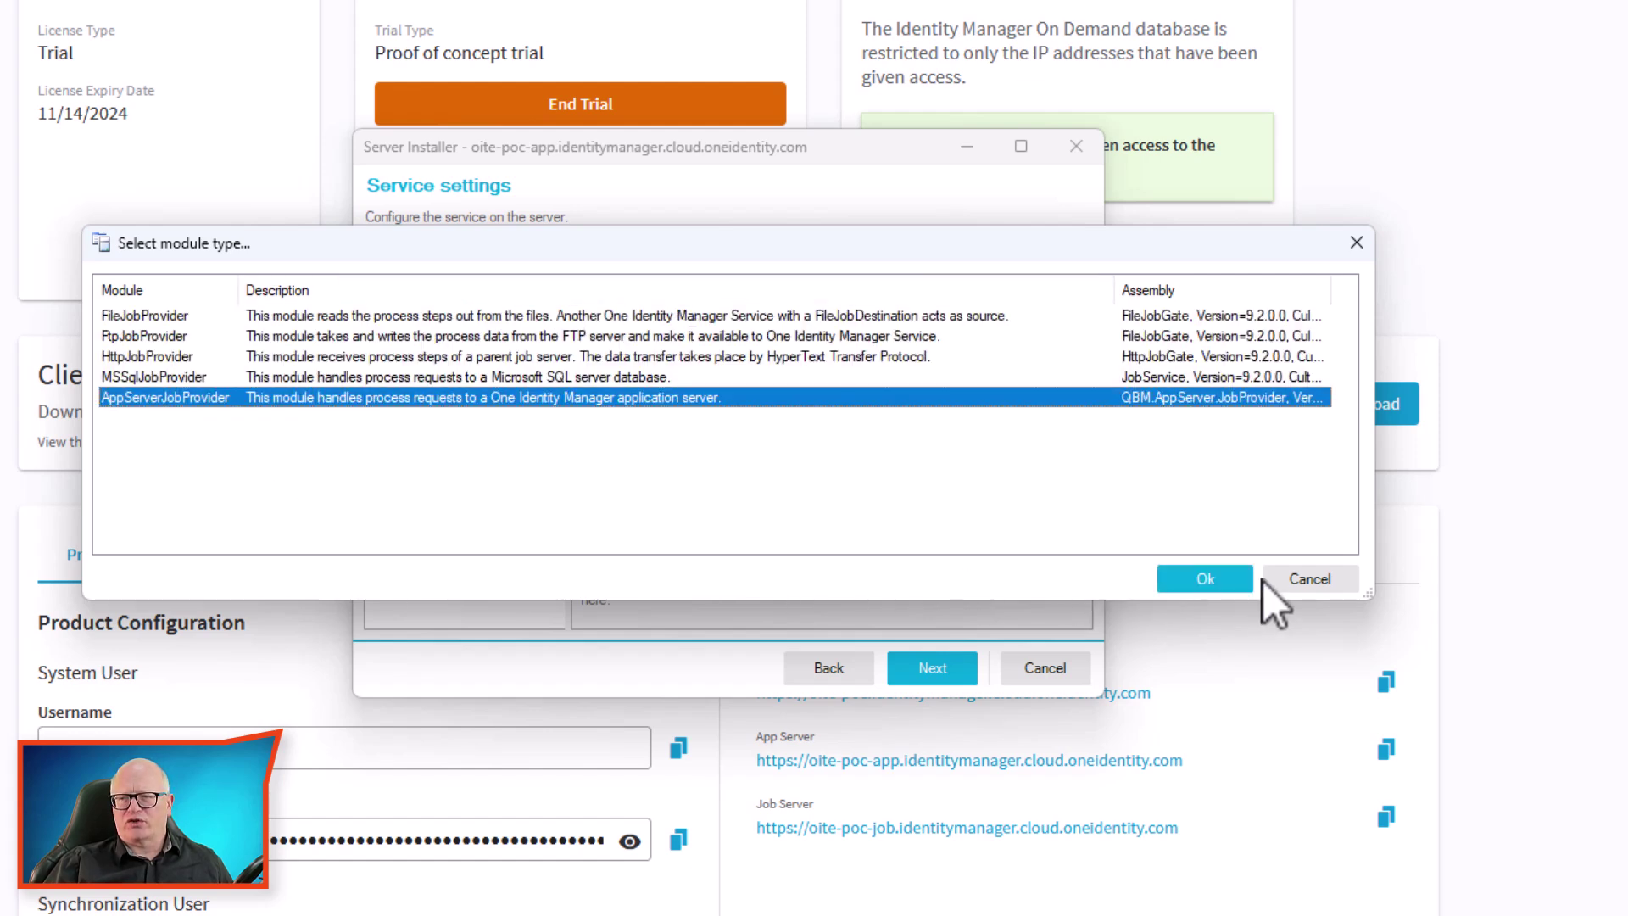
click(1220, 577)
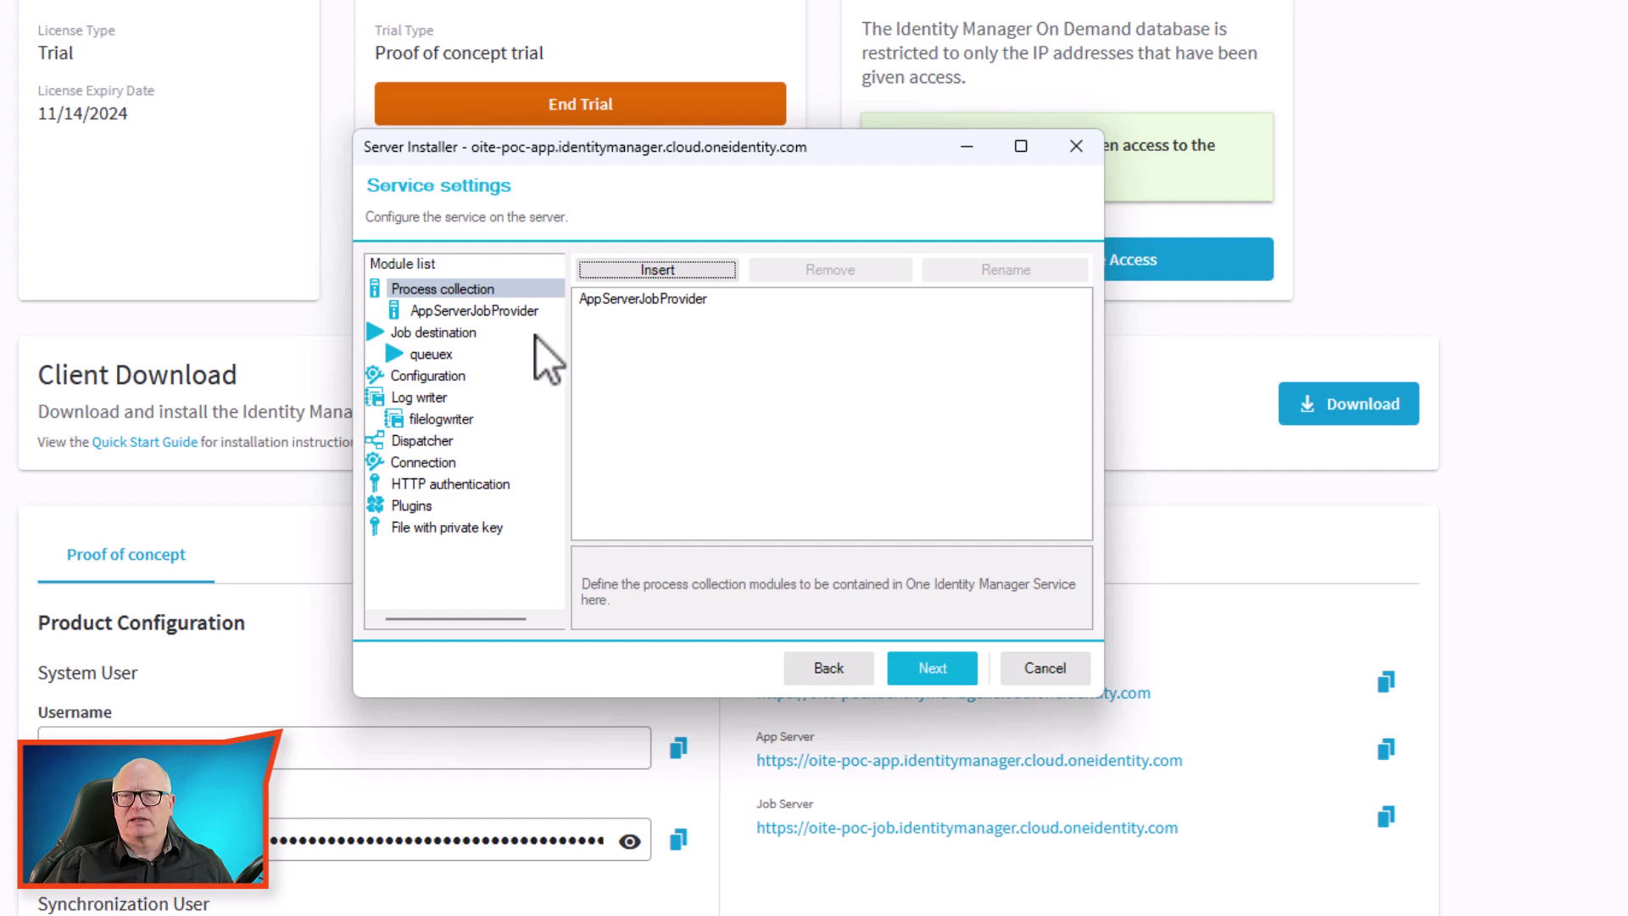
- Edit the AppServerJobProvider's authentication string, setting the user to the system username cccAdmin copied from the trial page
click(510, 310)
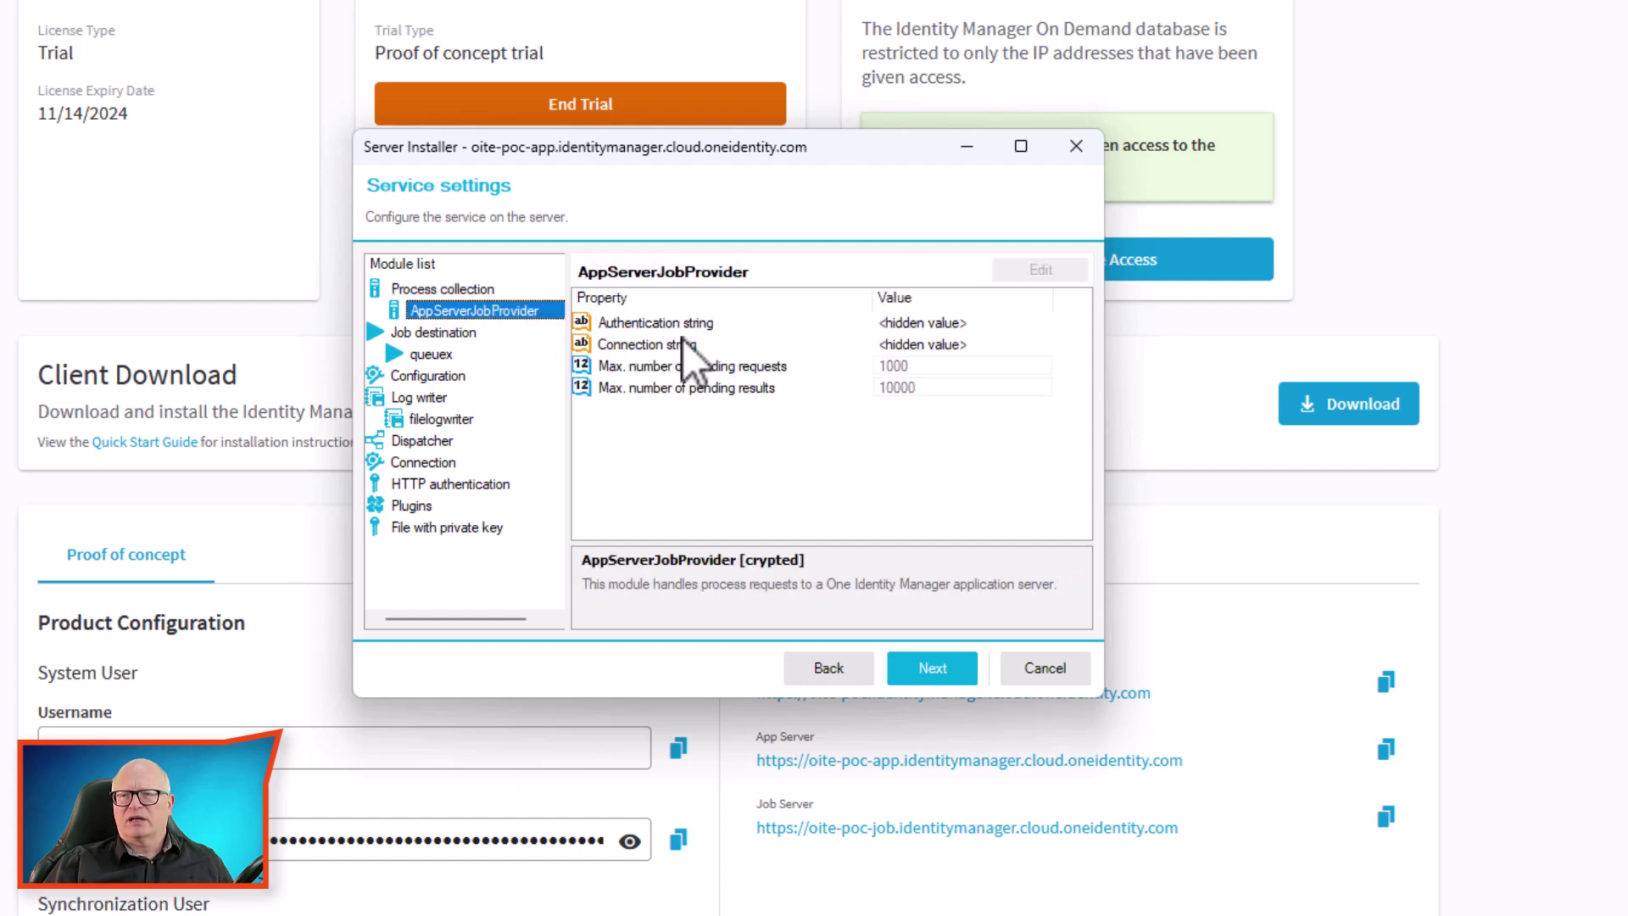
click(695, 321)
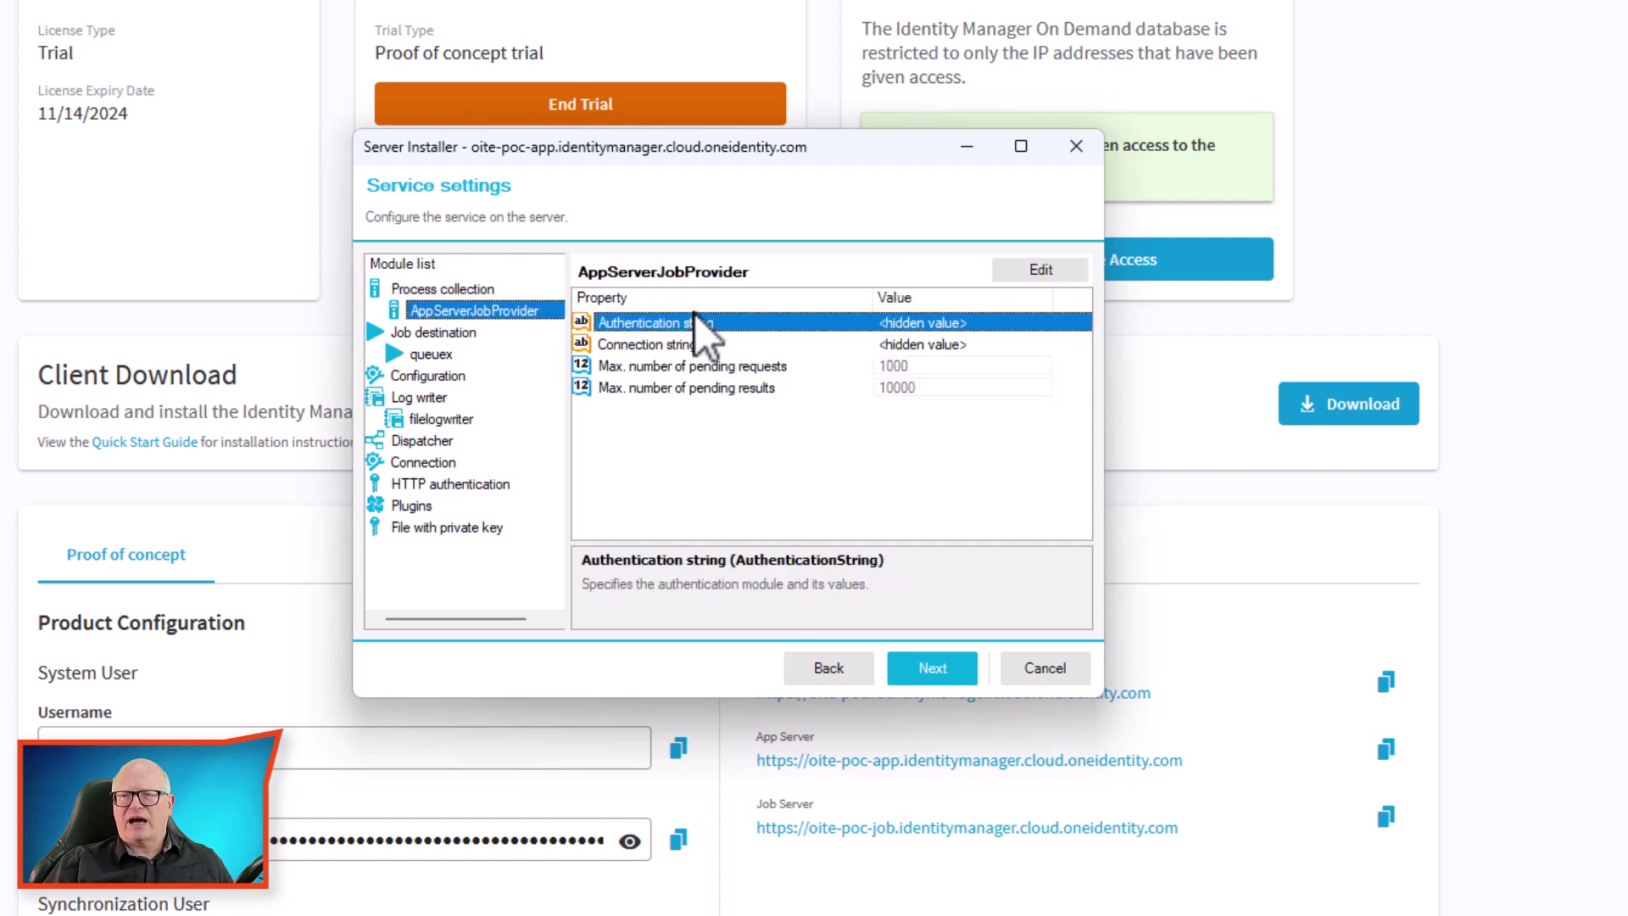
click(1042, 271)
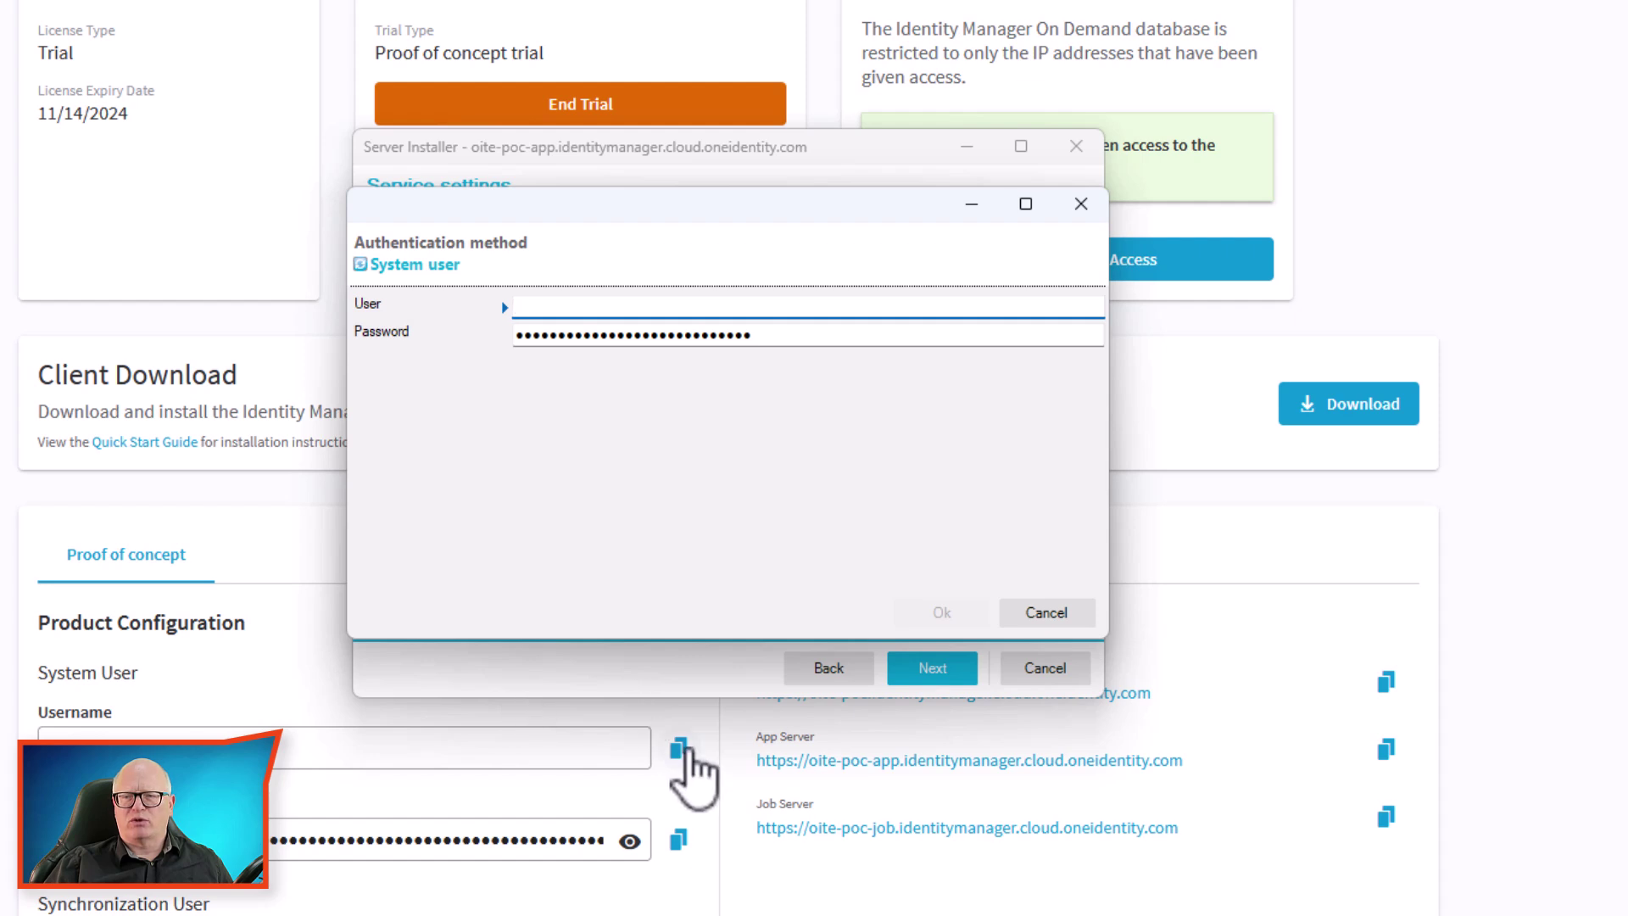
click(681, 746)
click(681, 748)
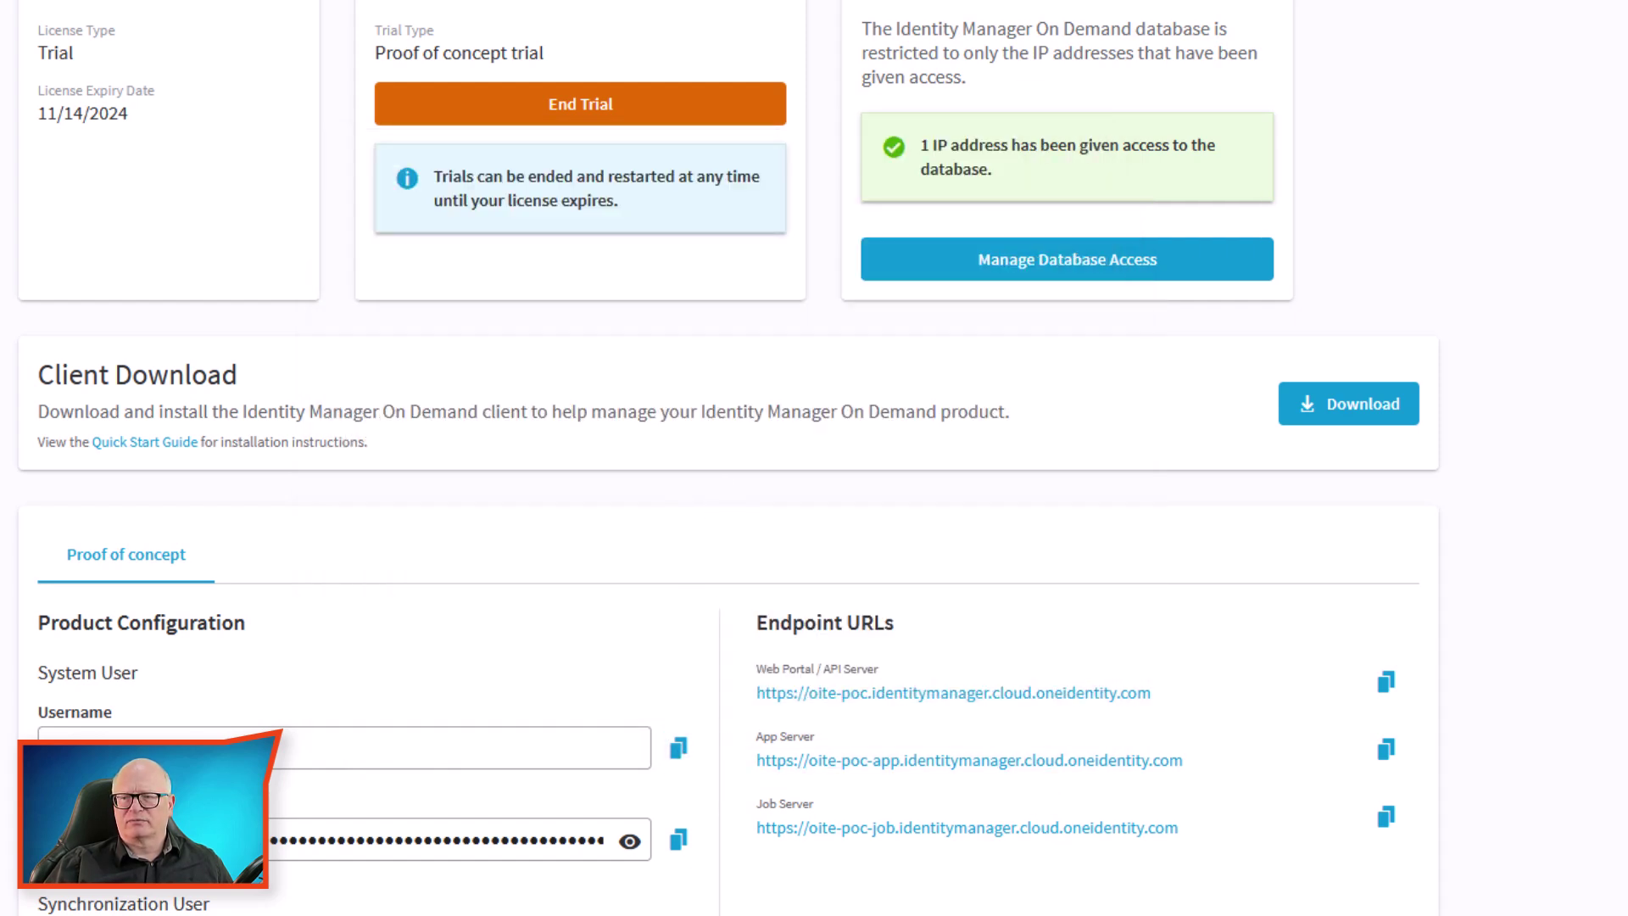
key(alt+Tab)
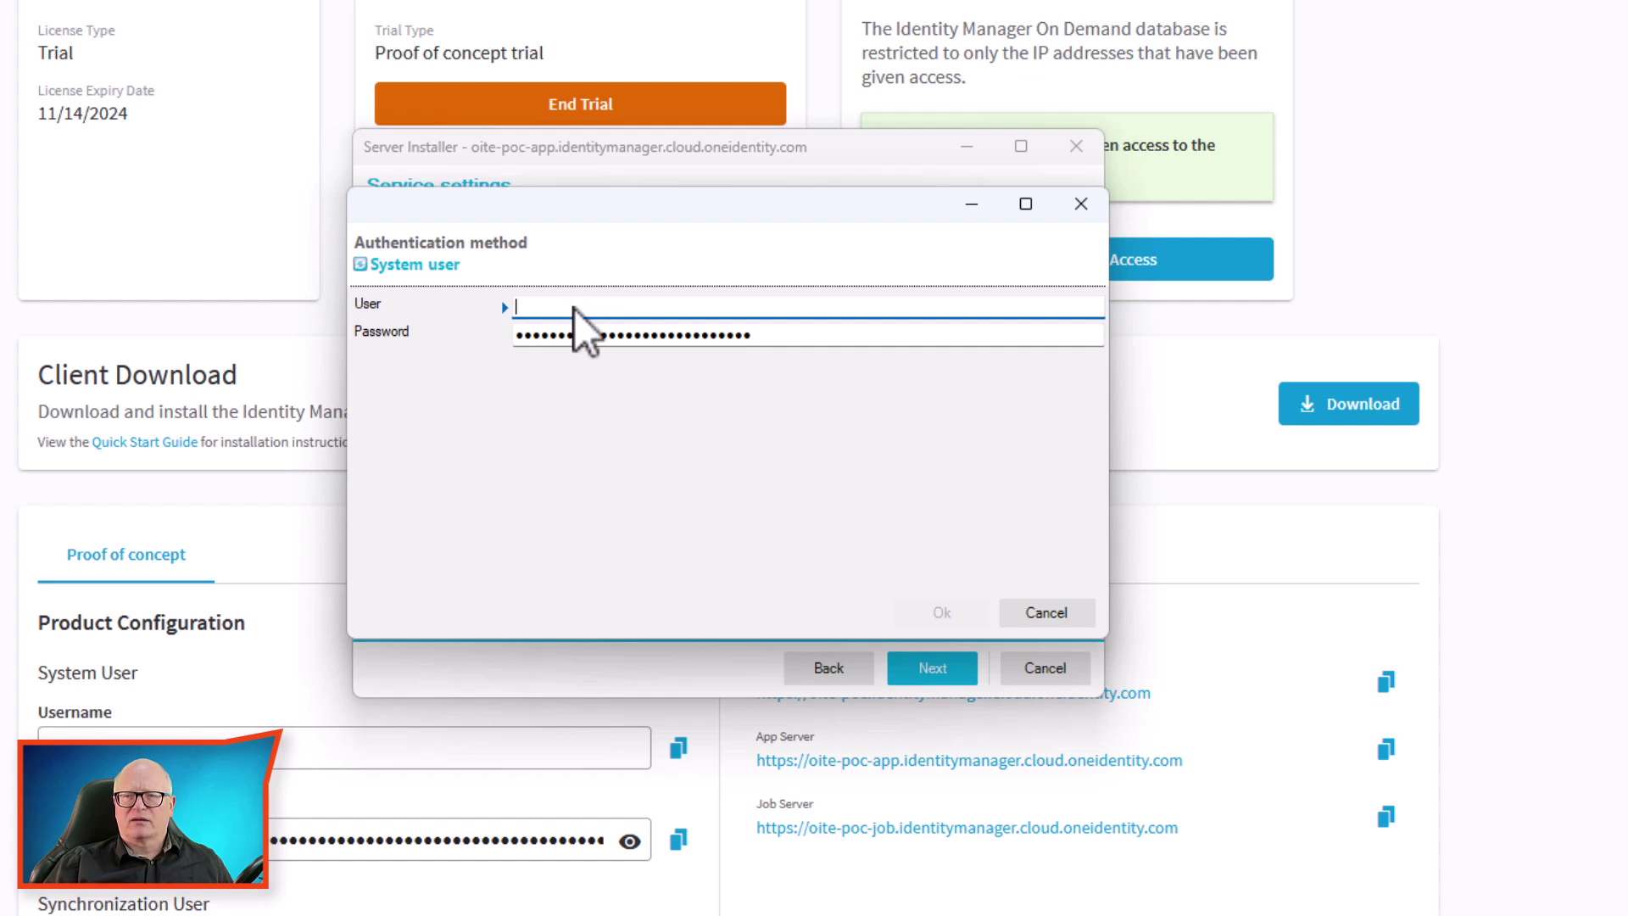
key(ctrl+v)
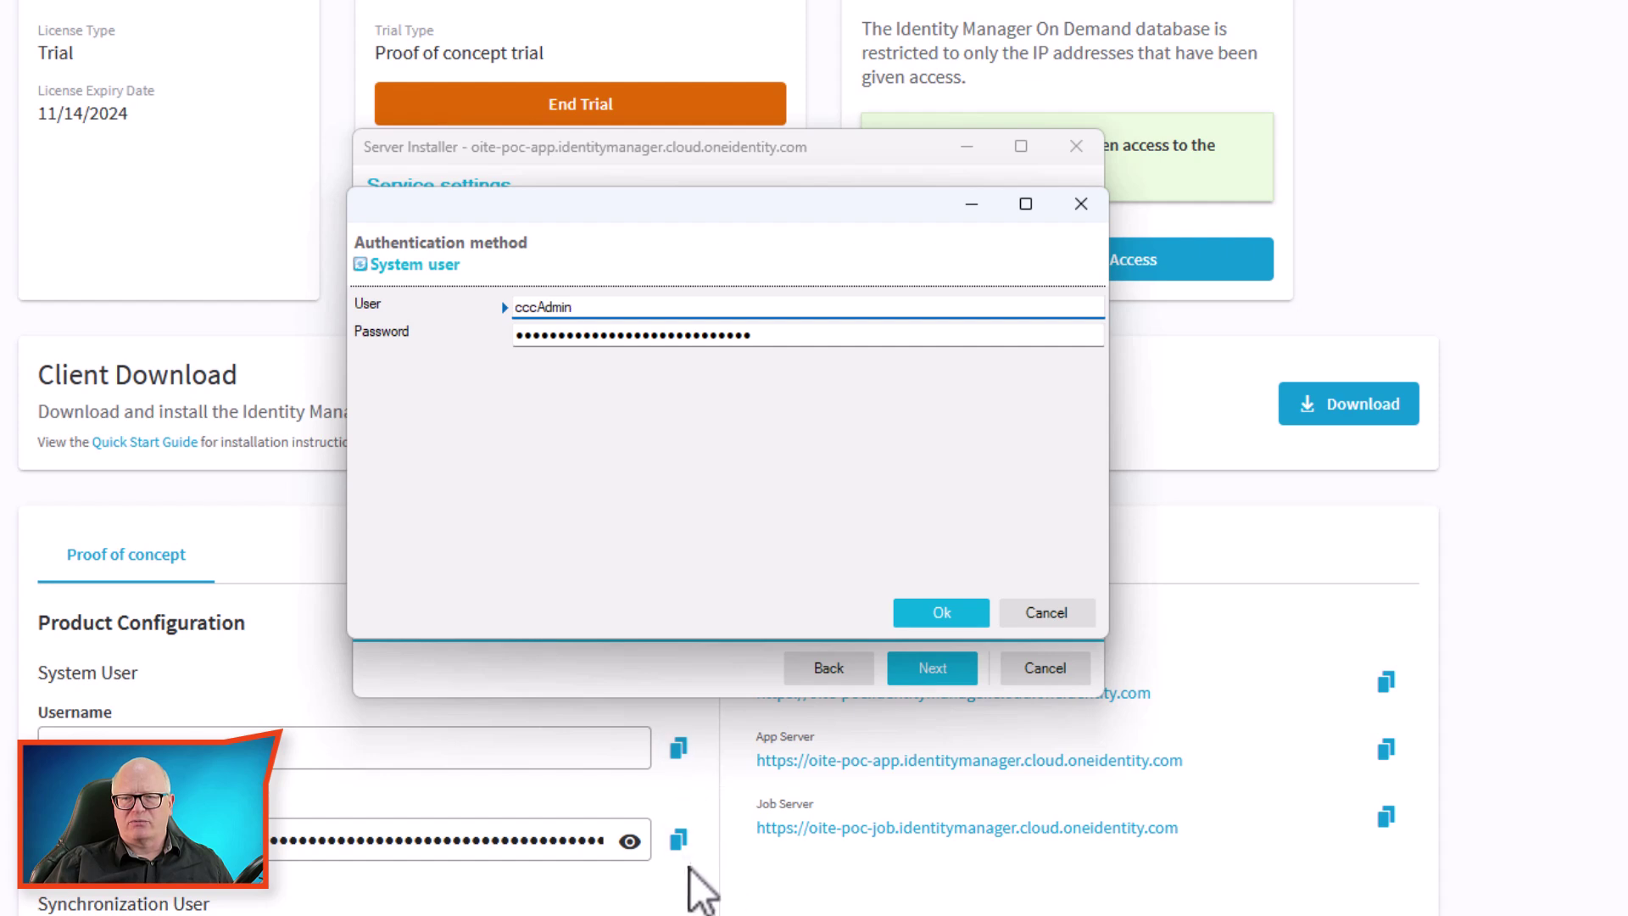
- Replace the authentication password with the system user's password copied from the trial page and accept the authentication string
click(678, 840)
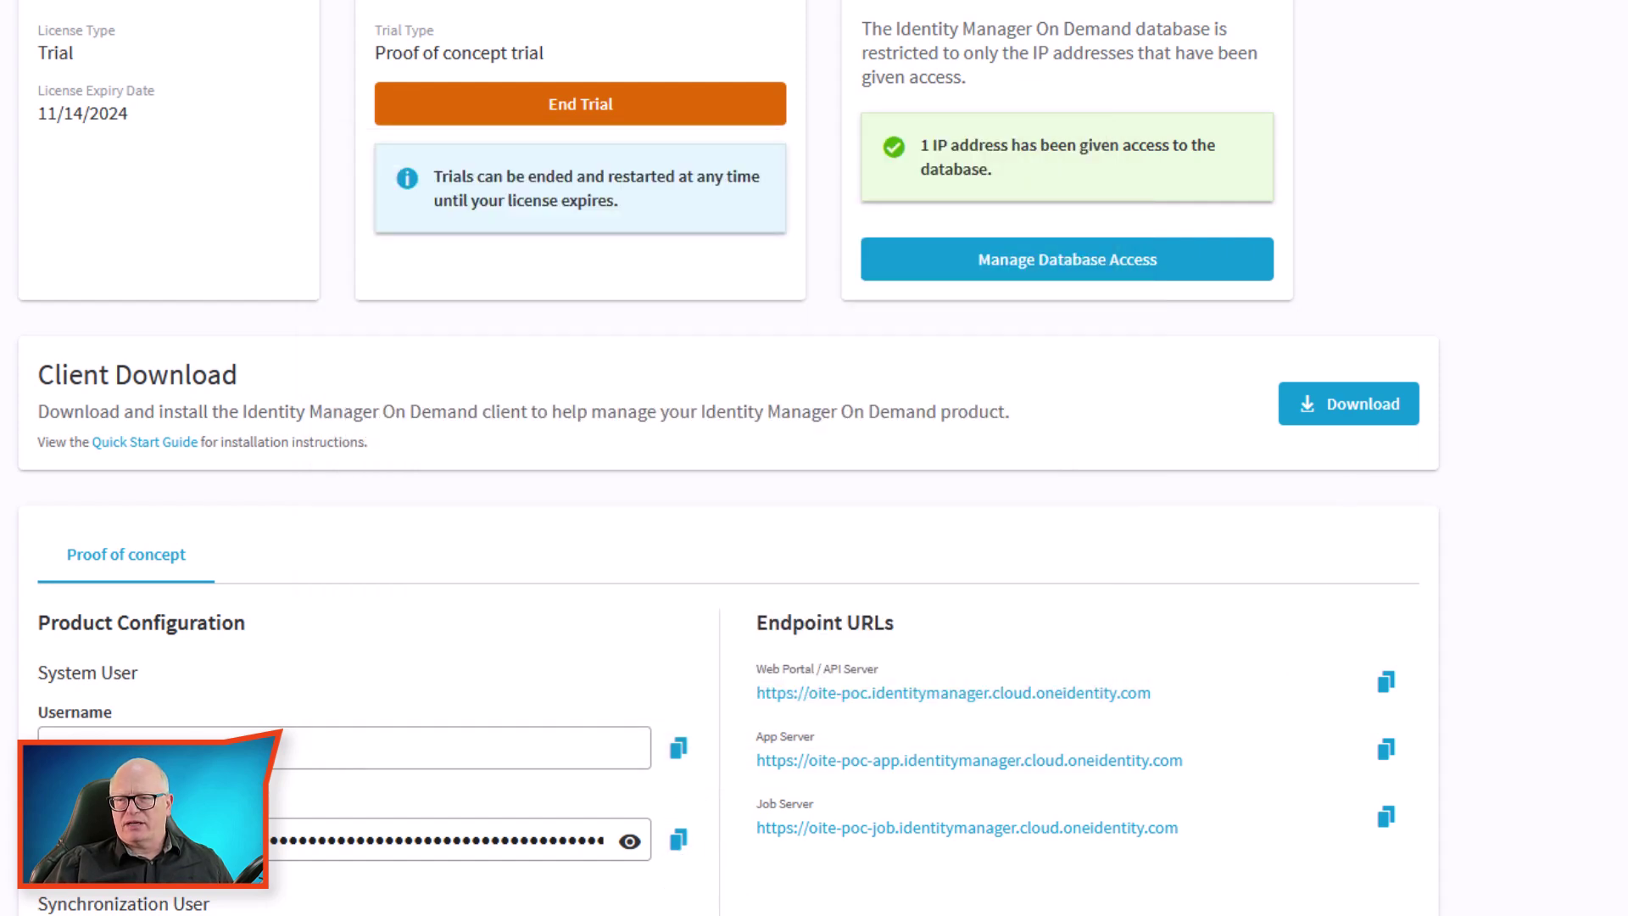
key(alt+Tab)
double_click(801, 336)
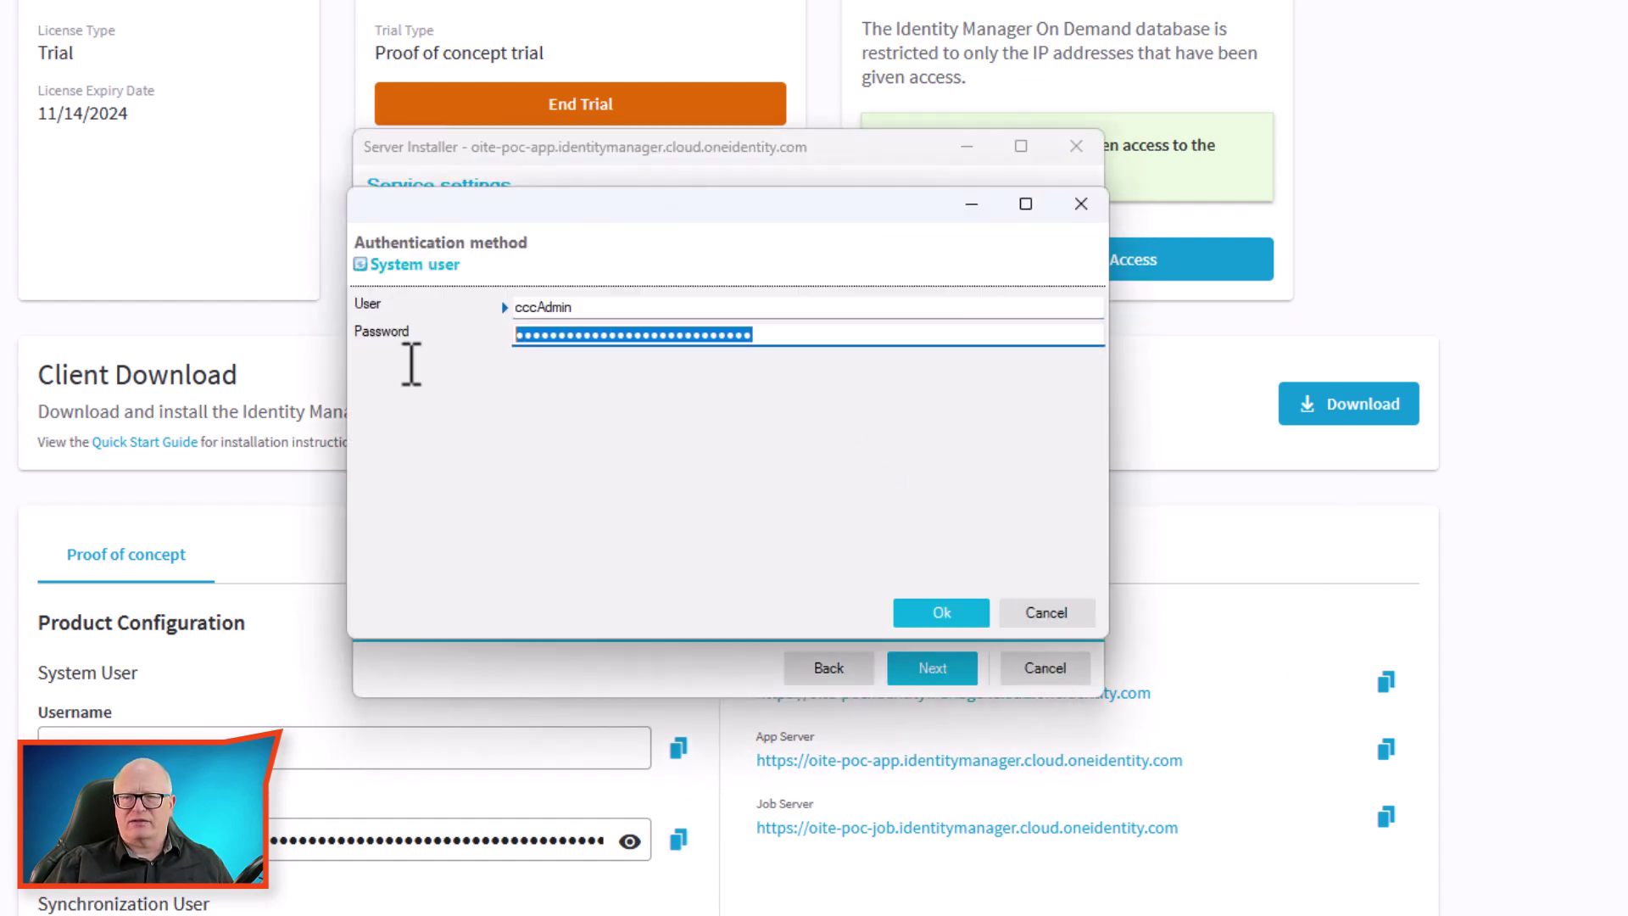
key(ctrl+v)
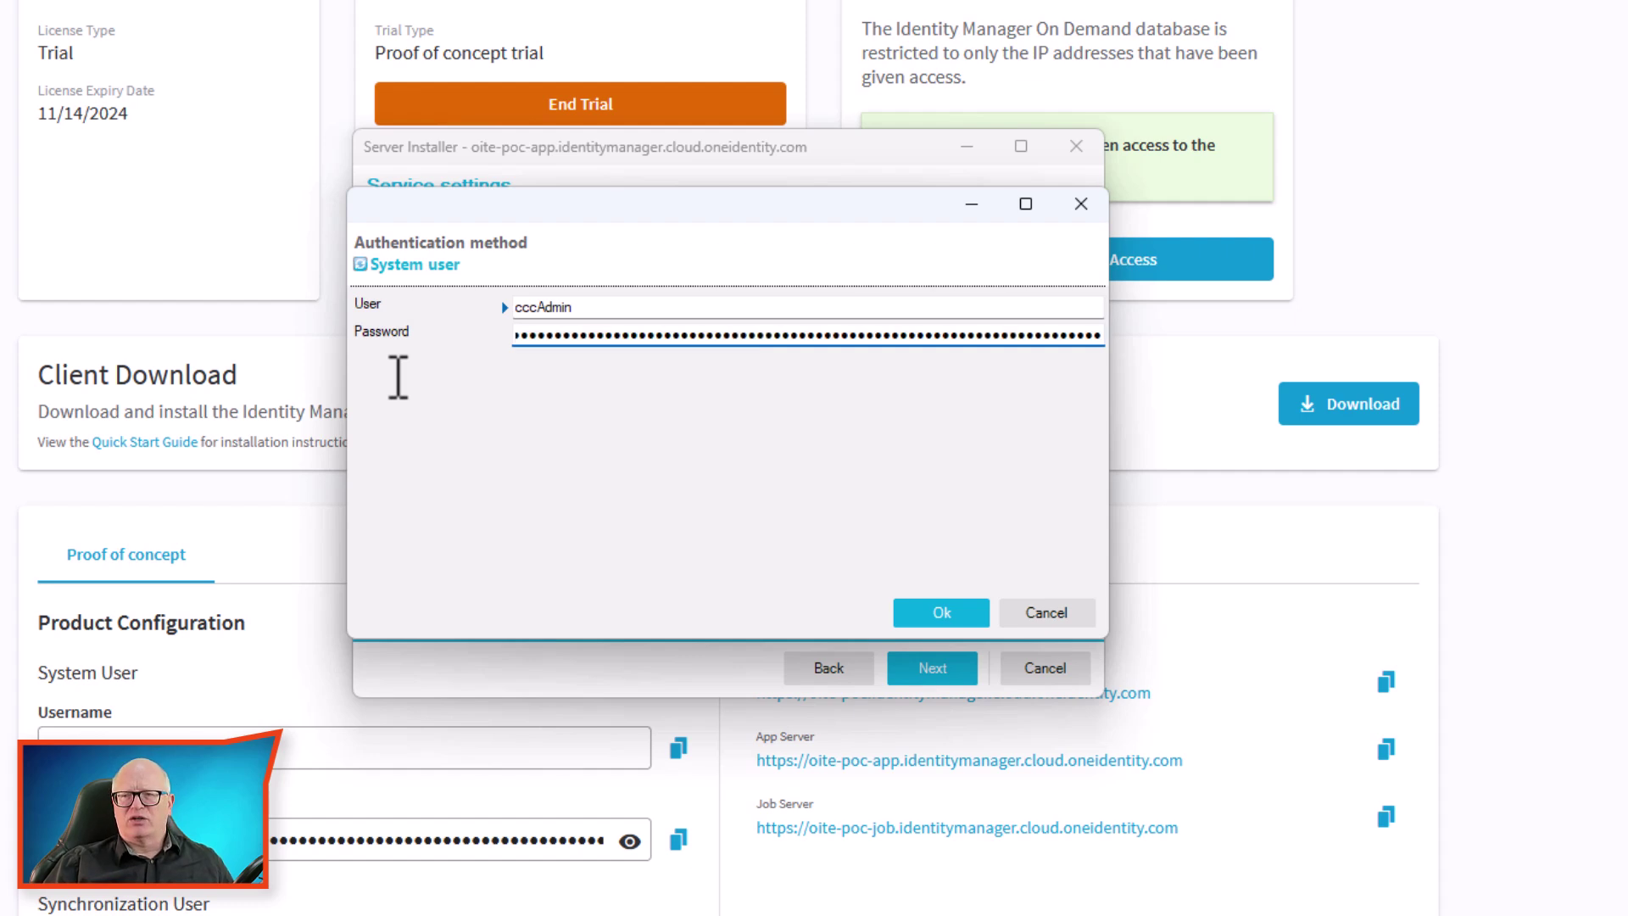
click(948, 619)
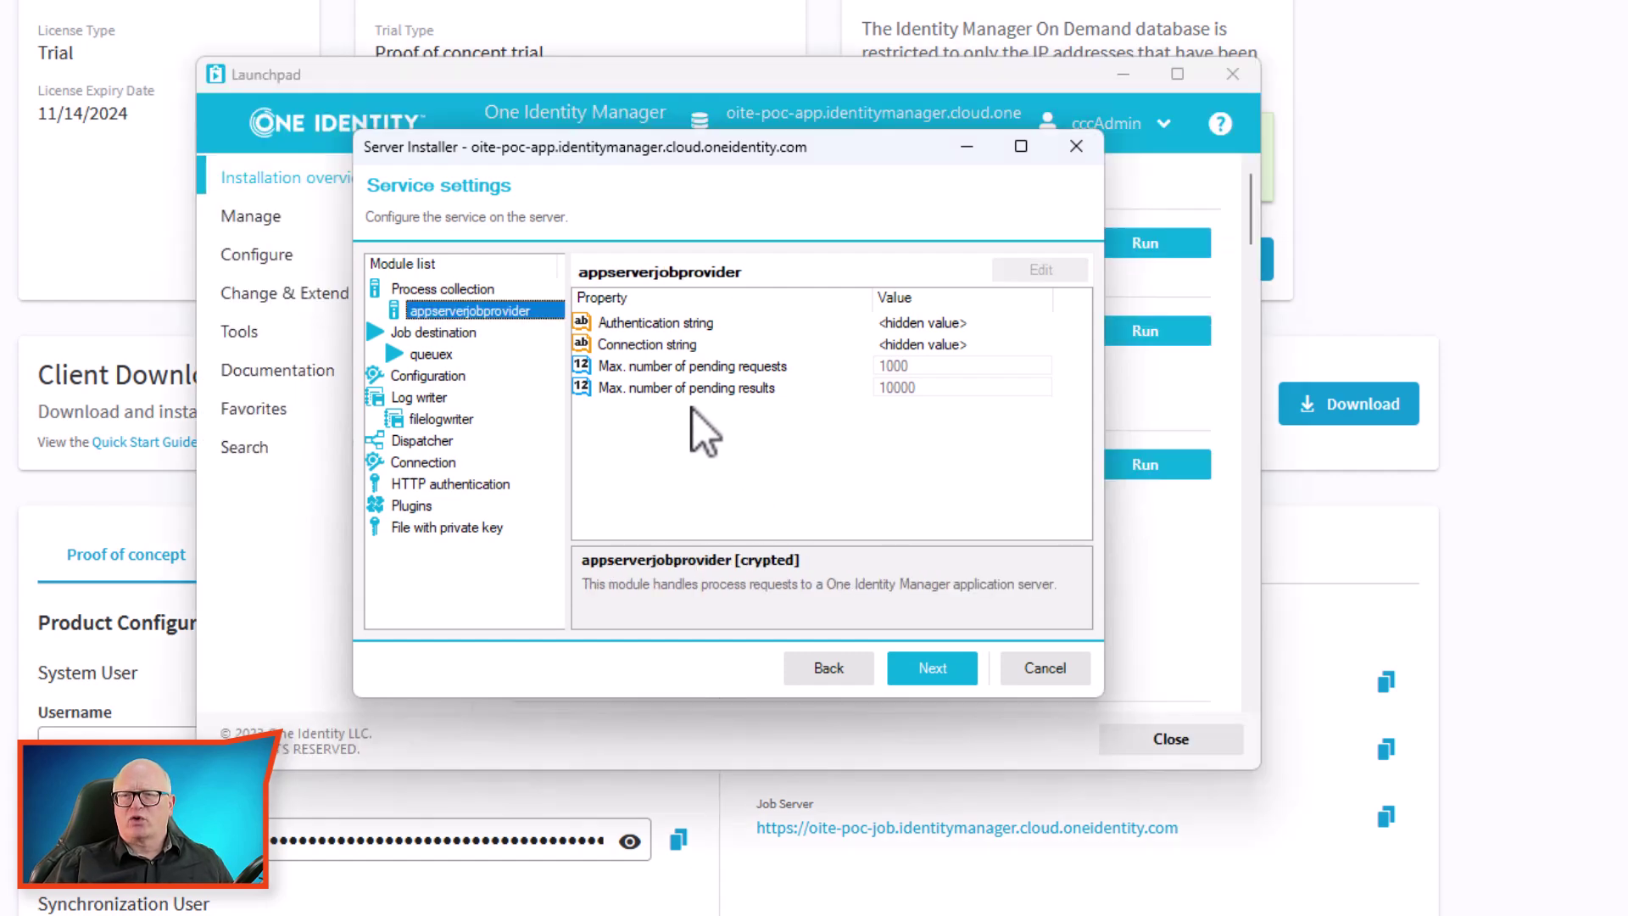
click(661, 346)
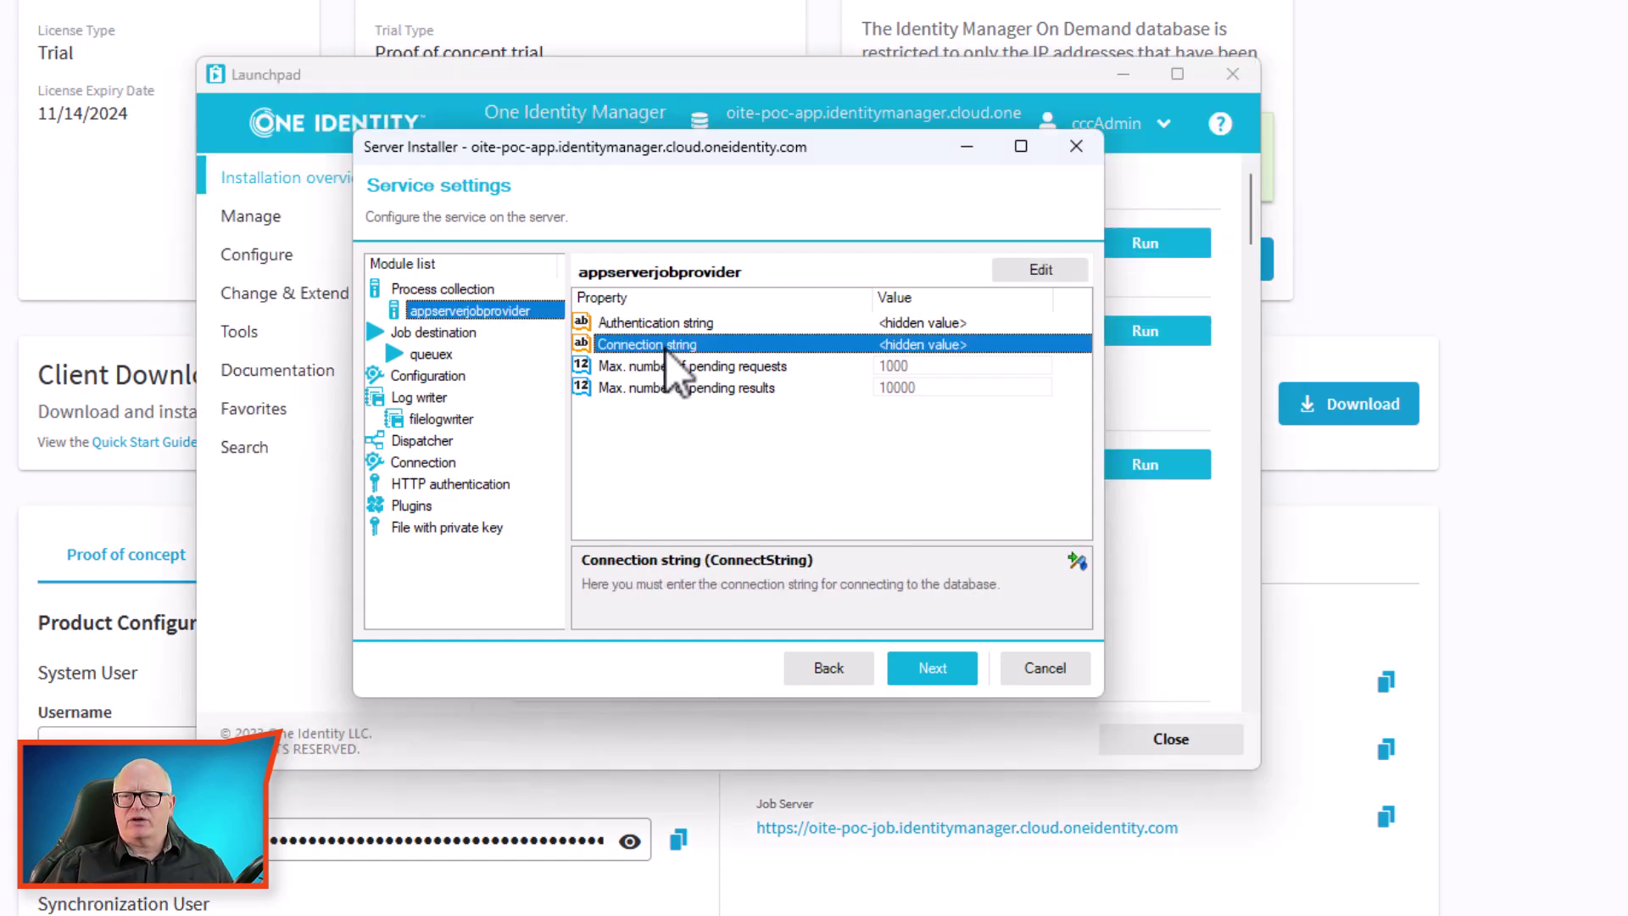
click(1006, 271)
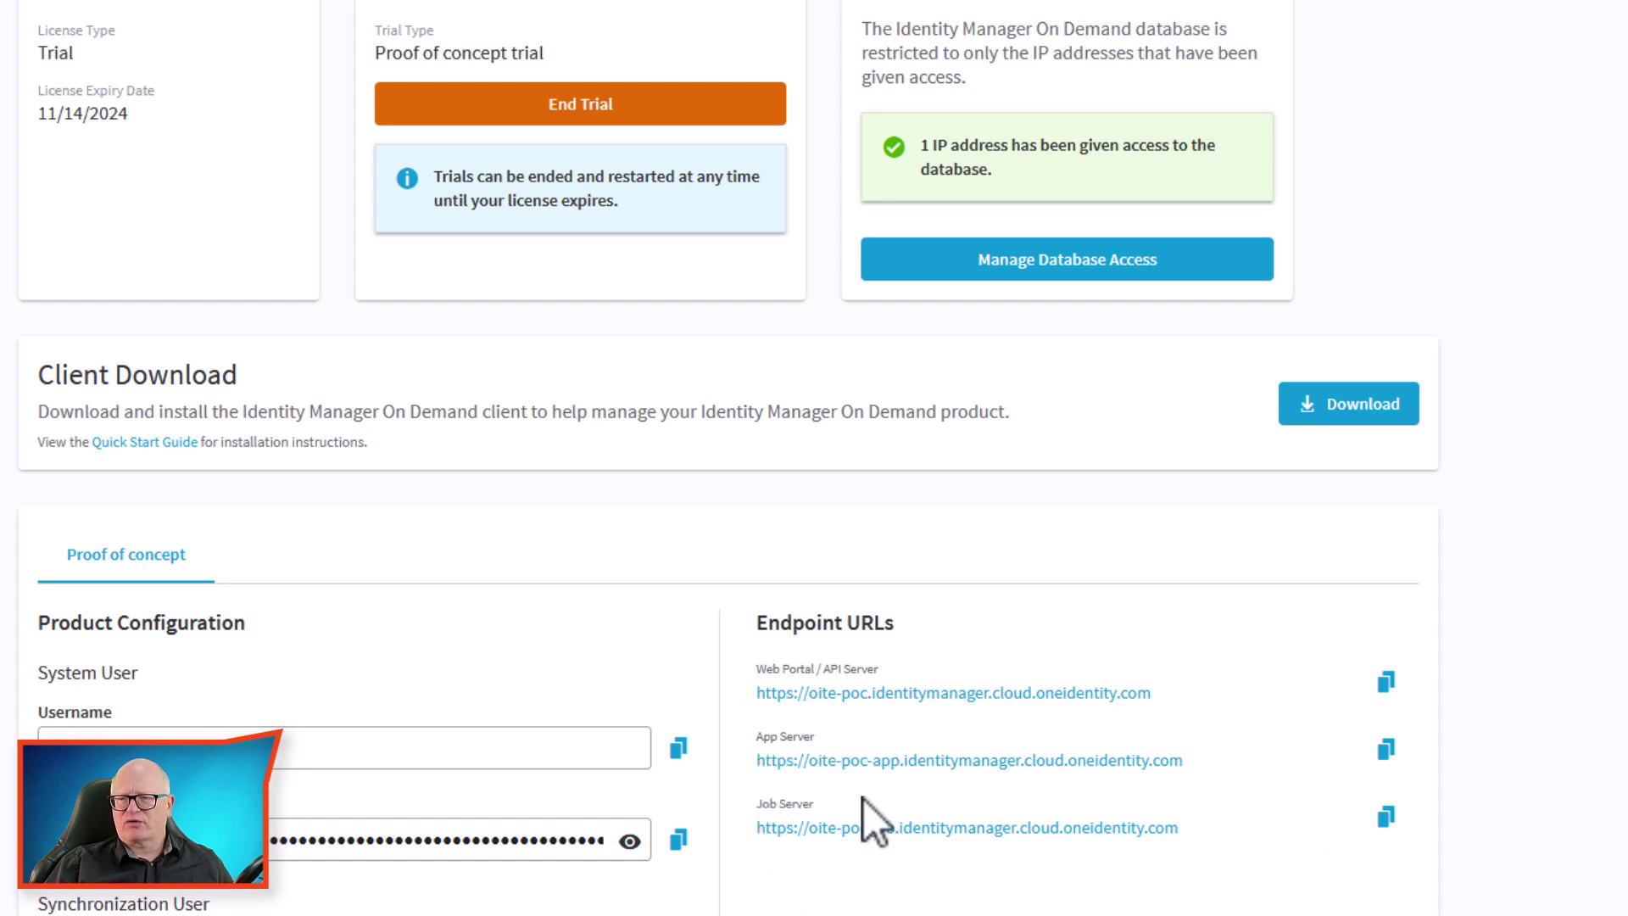
click(1387, 750)
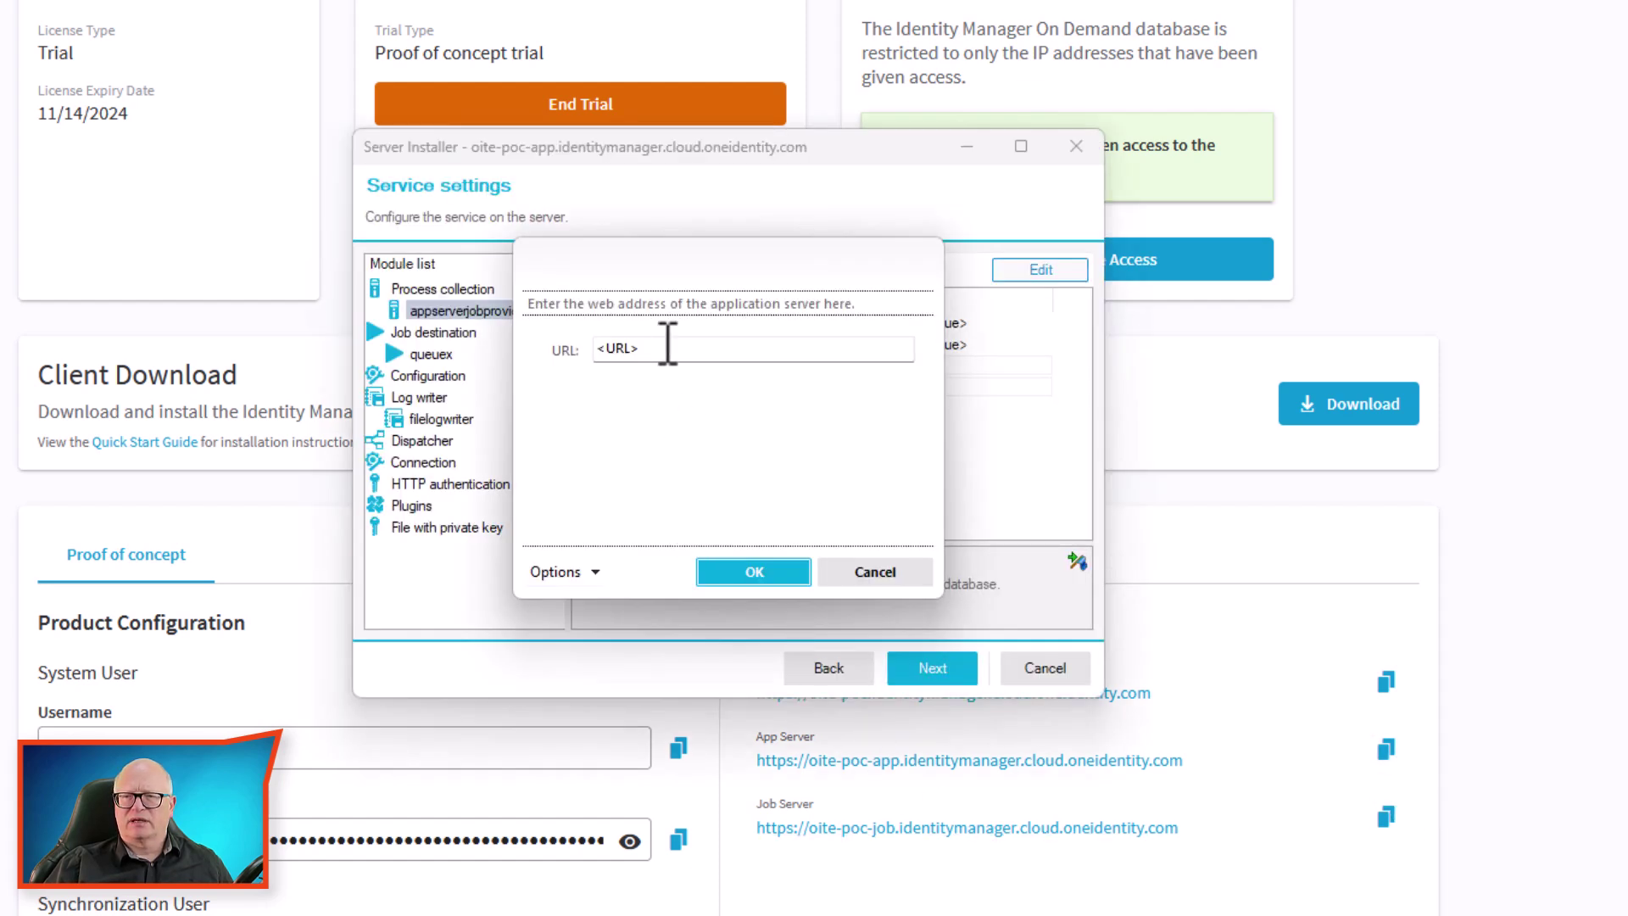
click(665, 348)
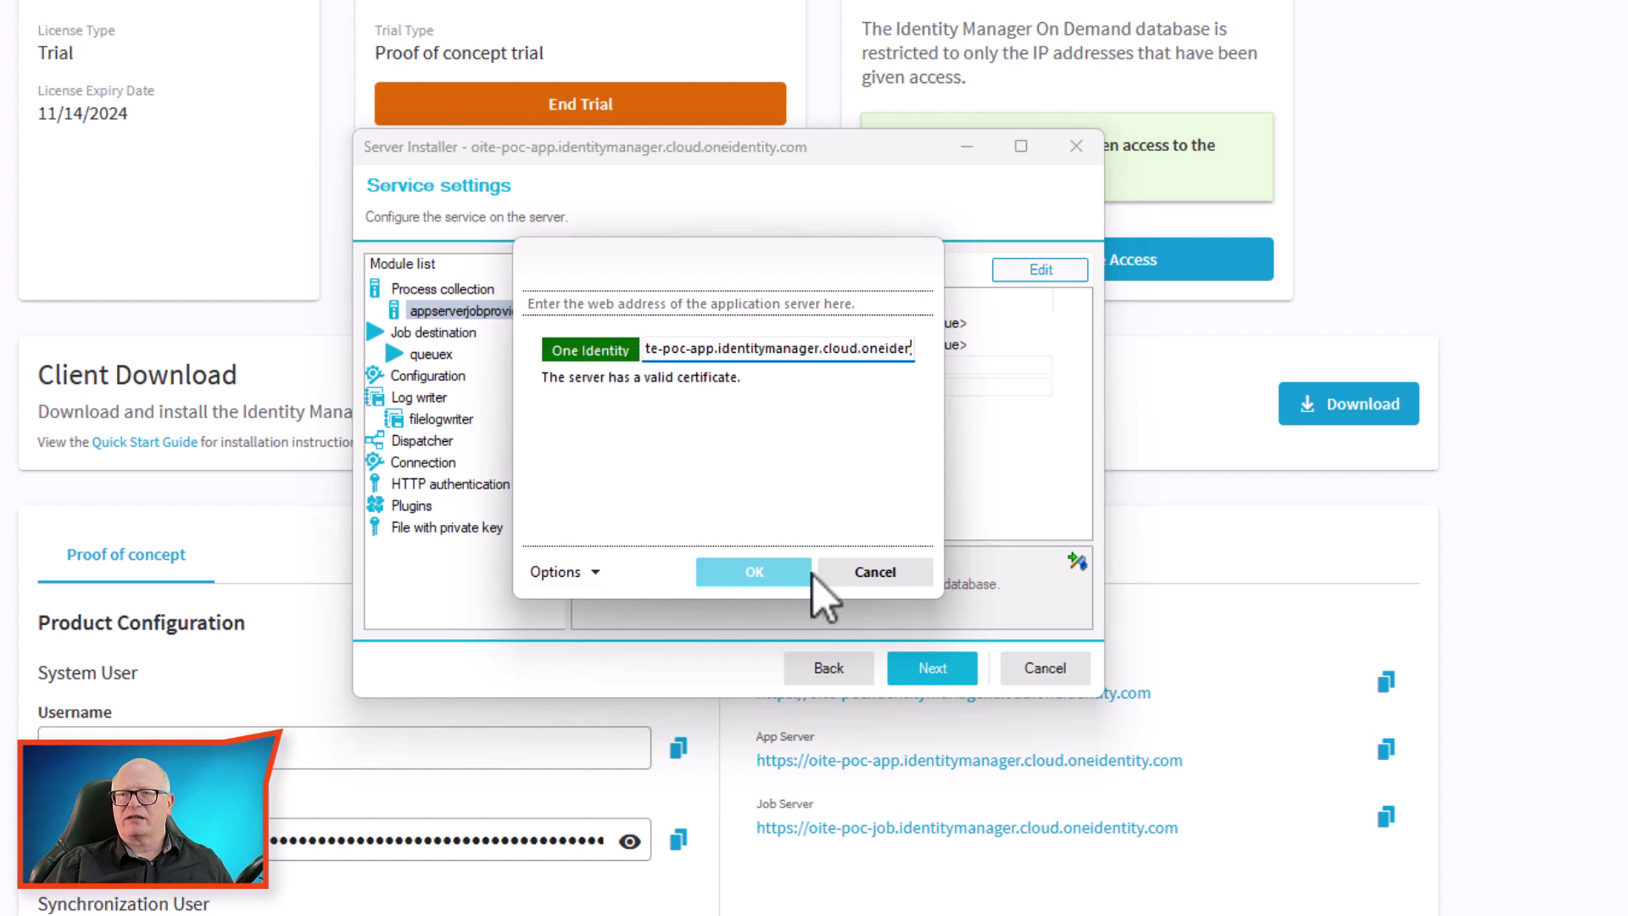
click(757, 582)
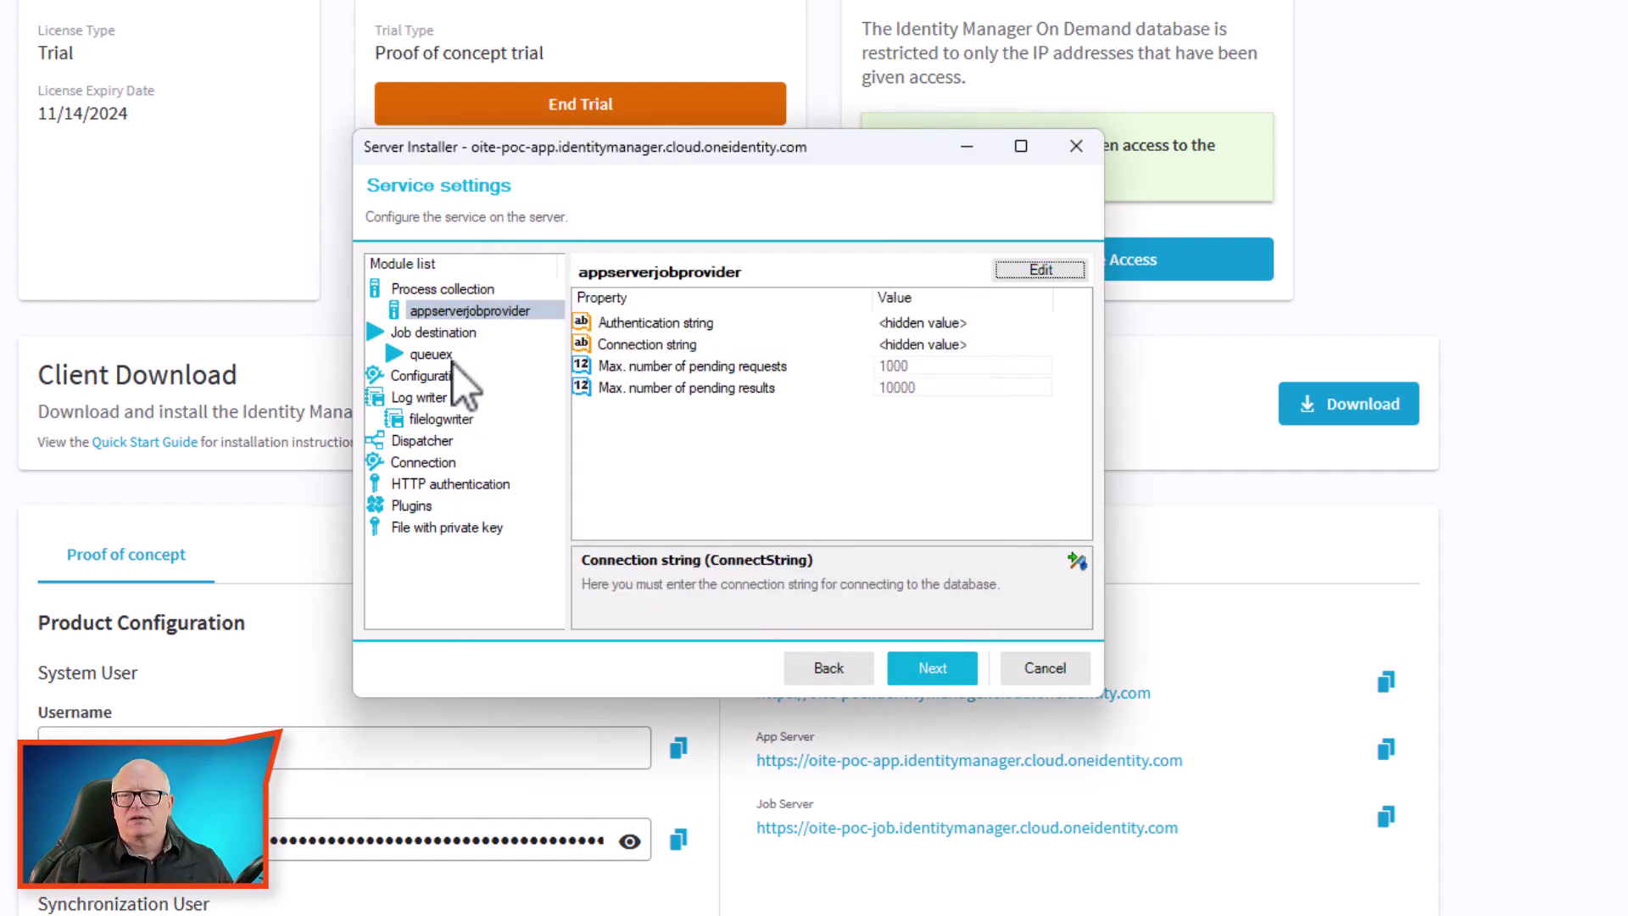
- Check the queue setting of the queuex job destination and continue to the installation source
click(438, 355)
scroll(720, 456, down, 2)
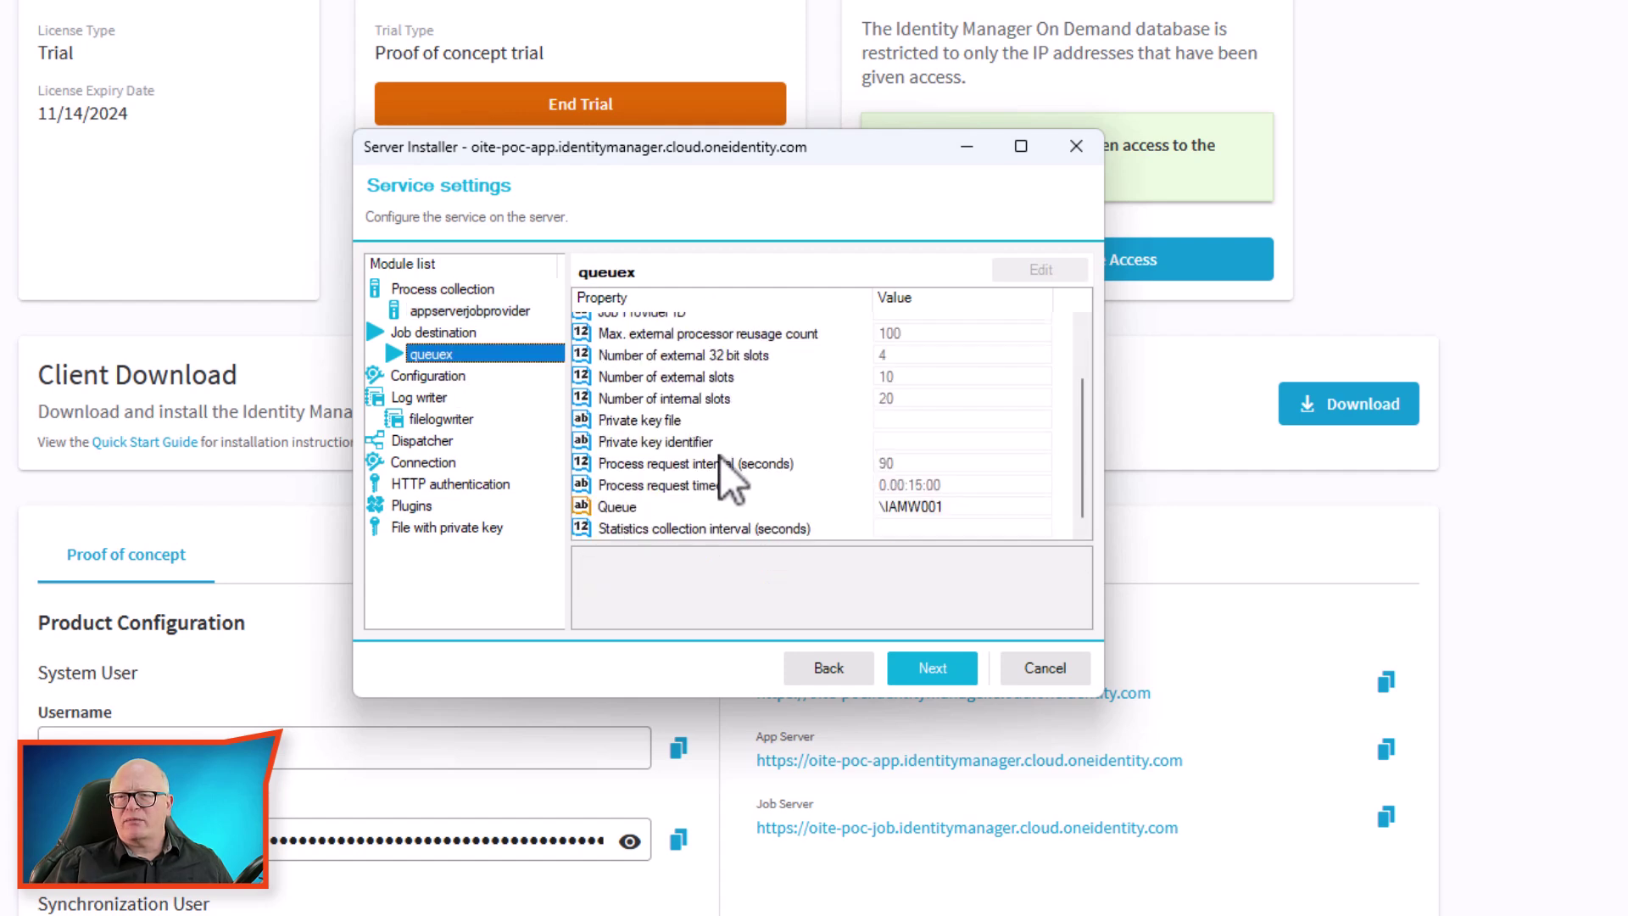
click(429, 357)
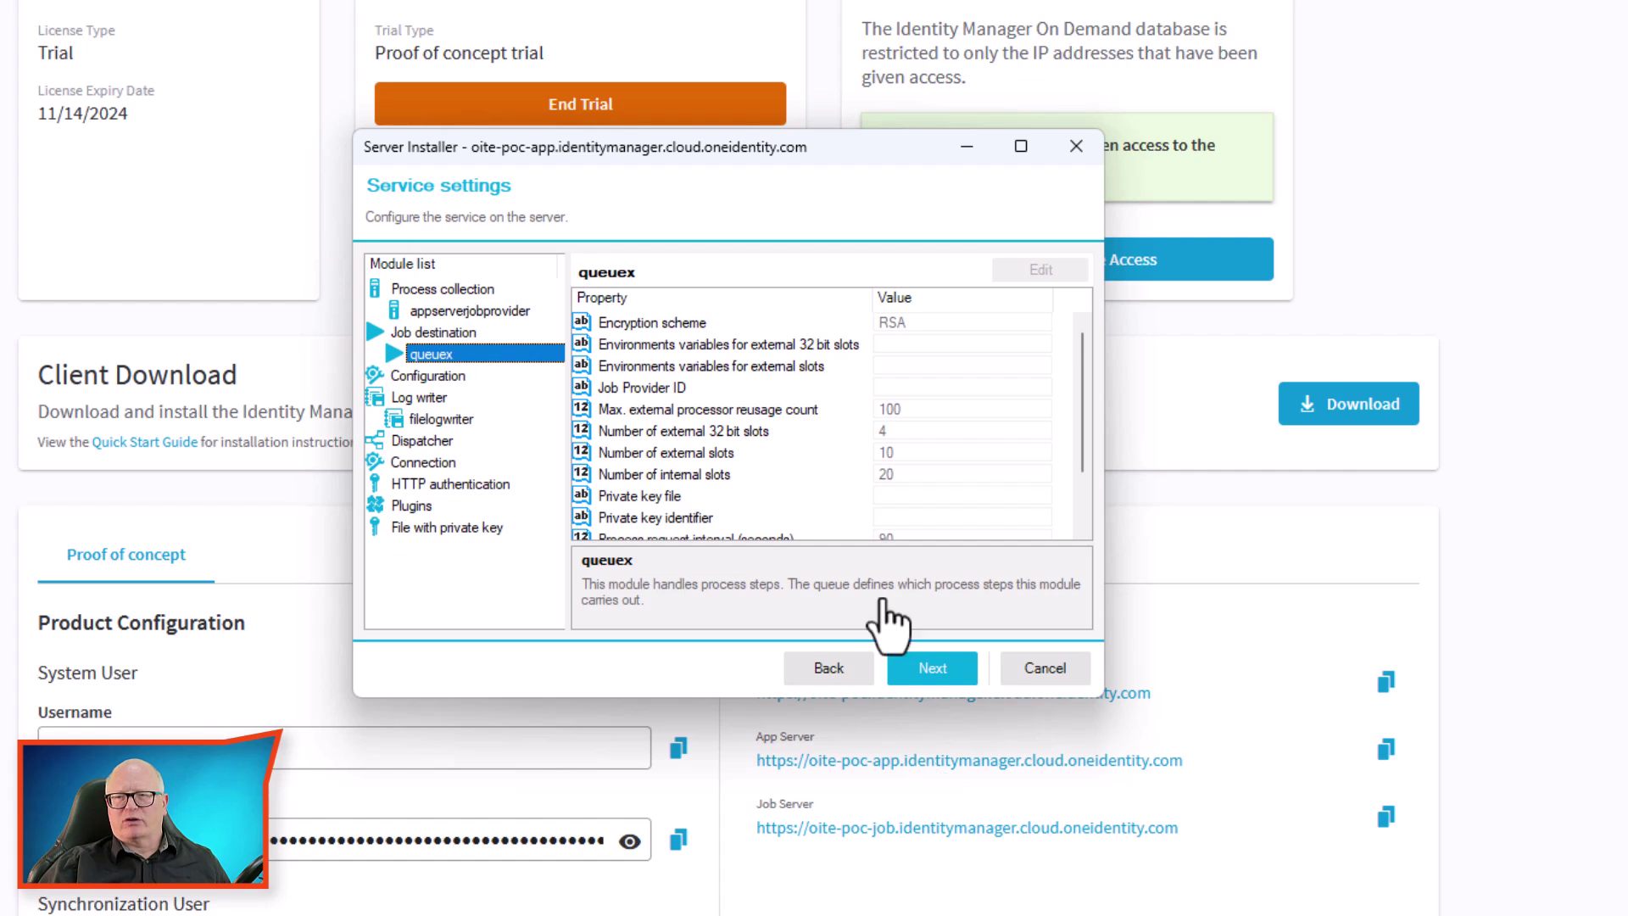
click(959, 670)
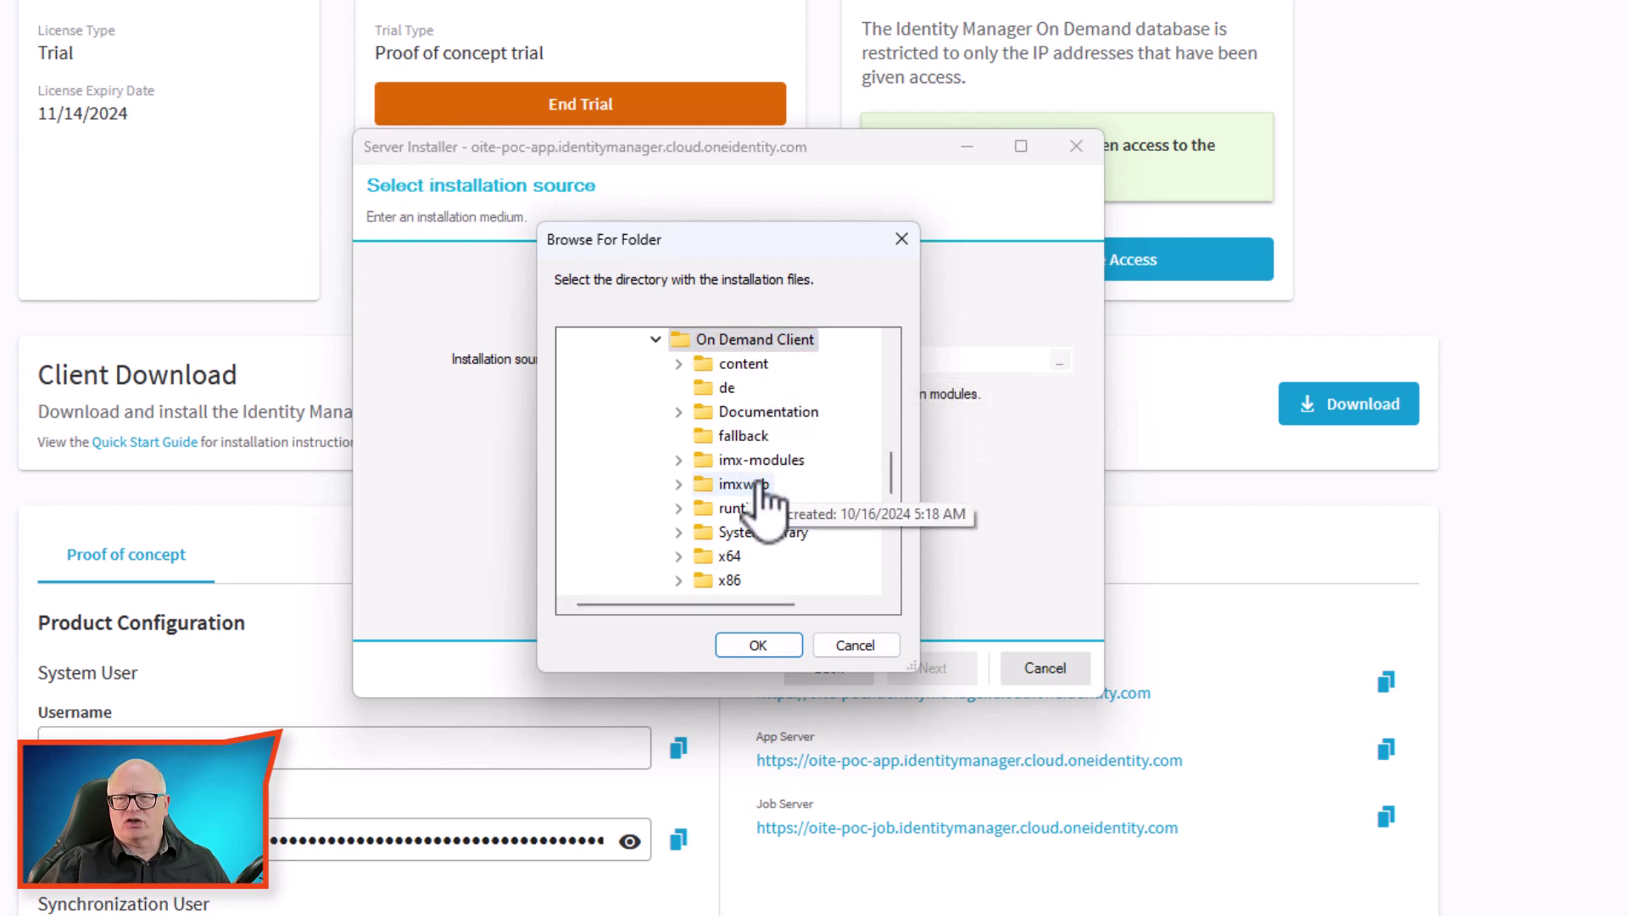
- Set the installation source to C:\INSTALL\OneIdentityManagerOnDemandClient_9.2.1 and continue to the private key file selection
scroll(688, 424, up, 3)
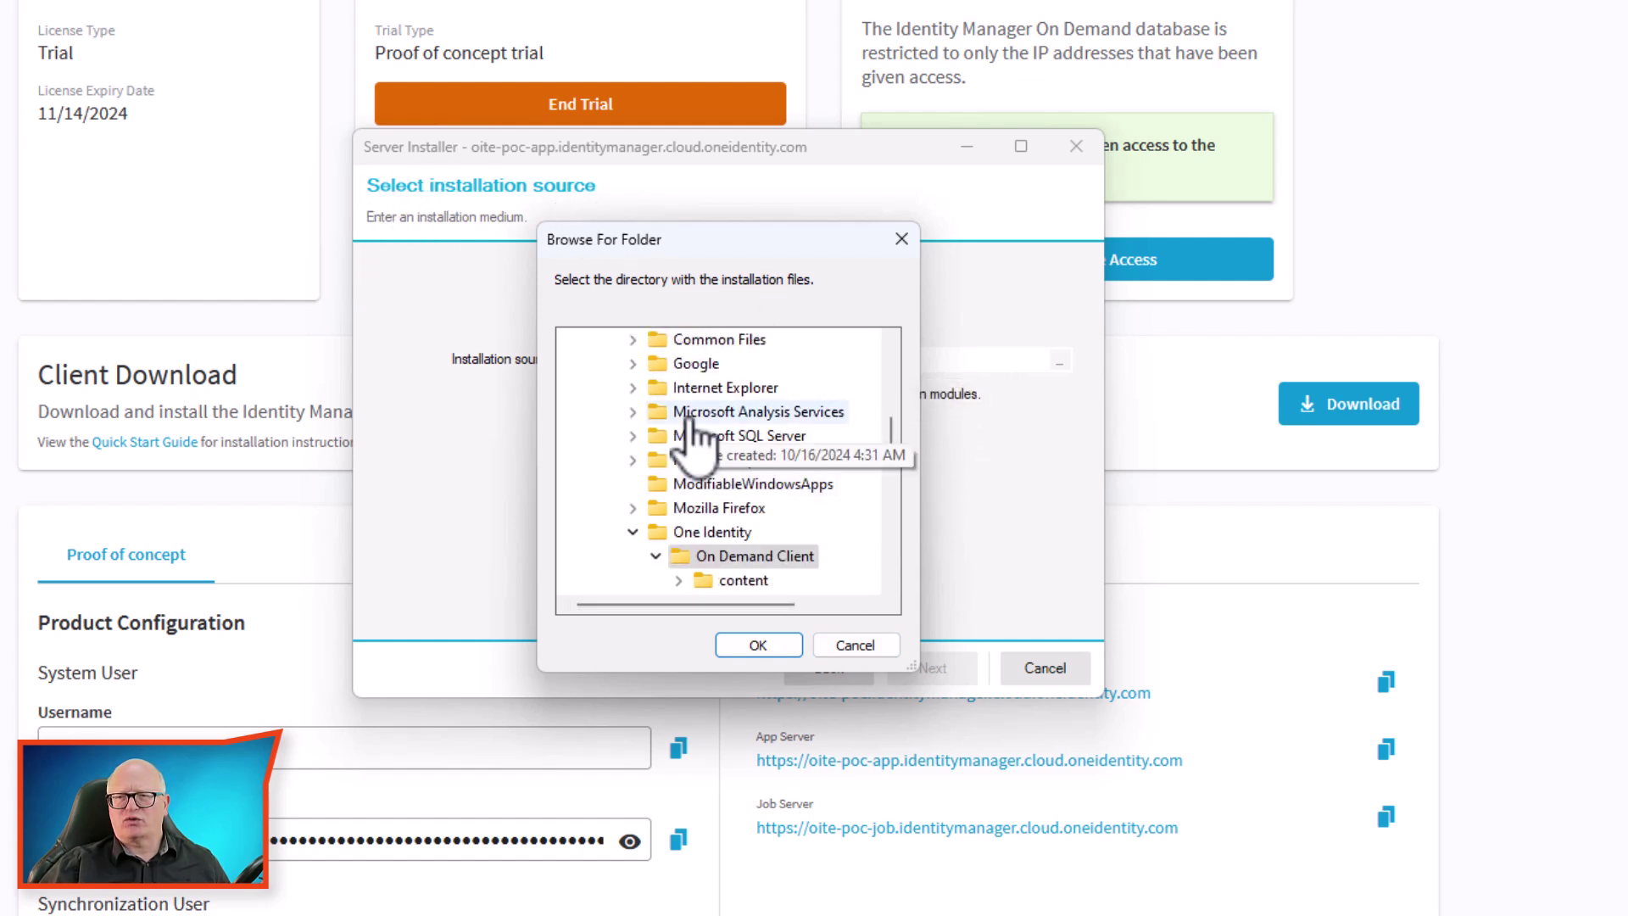
click(653, 535)
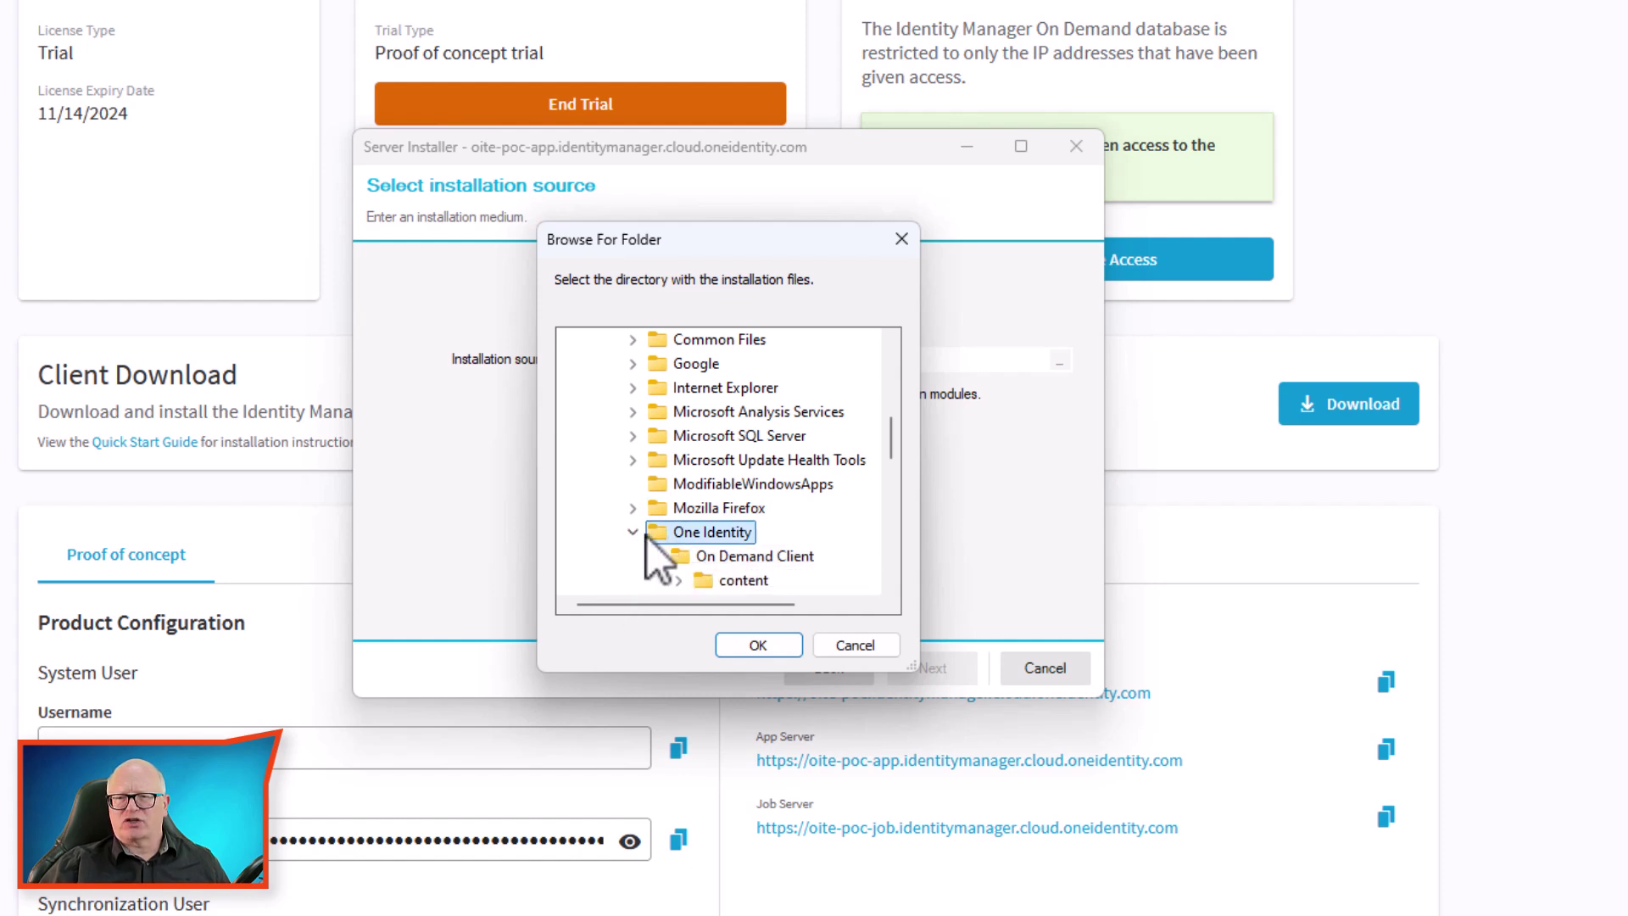
click(633, 536)
scroll(670, 538, up, 5)
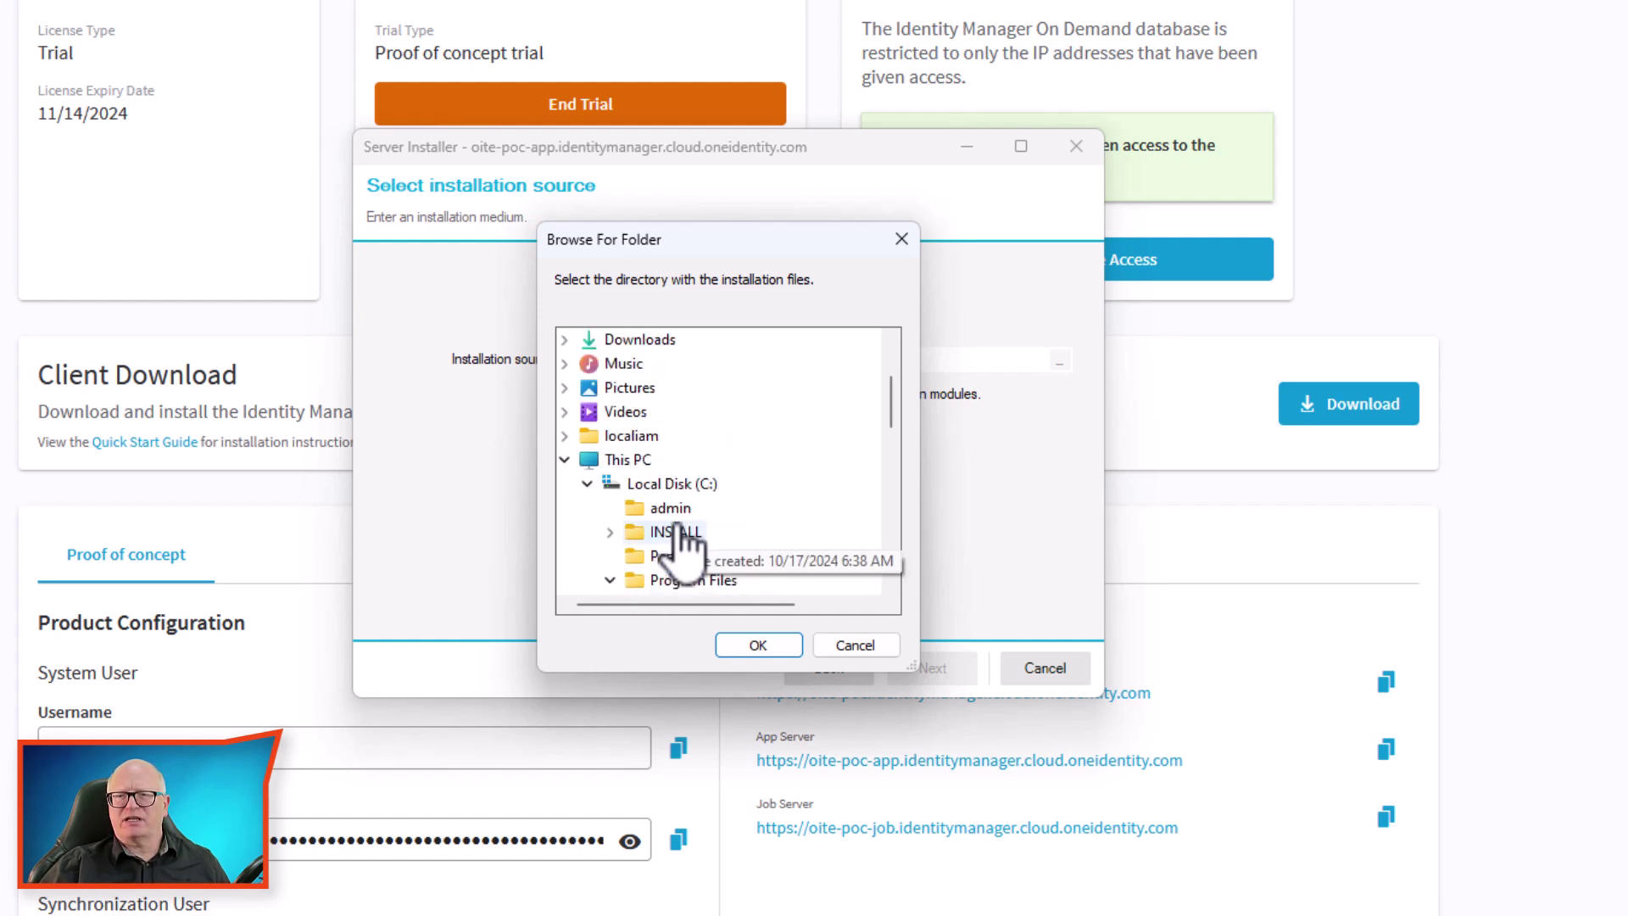
click(678, 485)
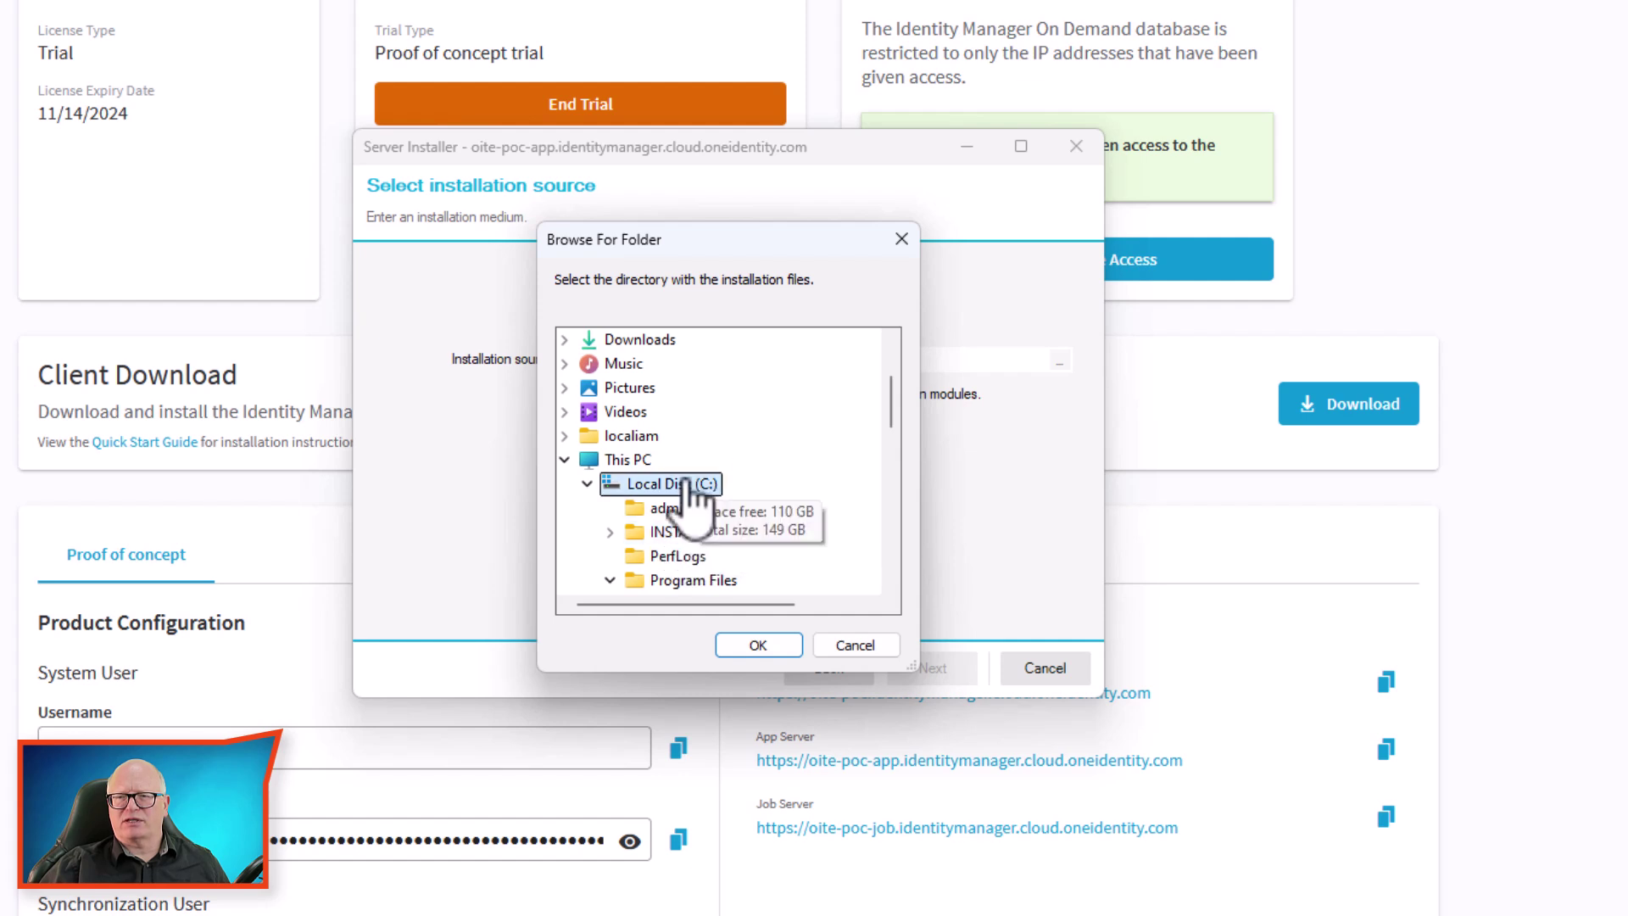
double_click(687, 530)
scroll(806, 489, down, 2)
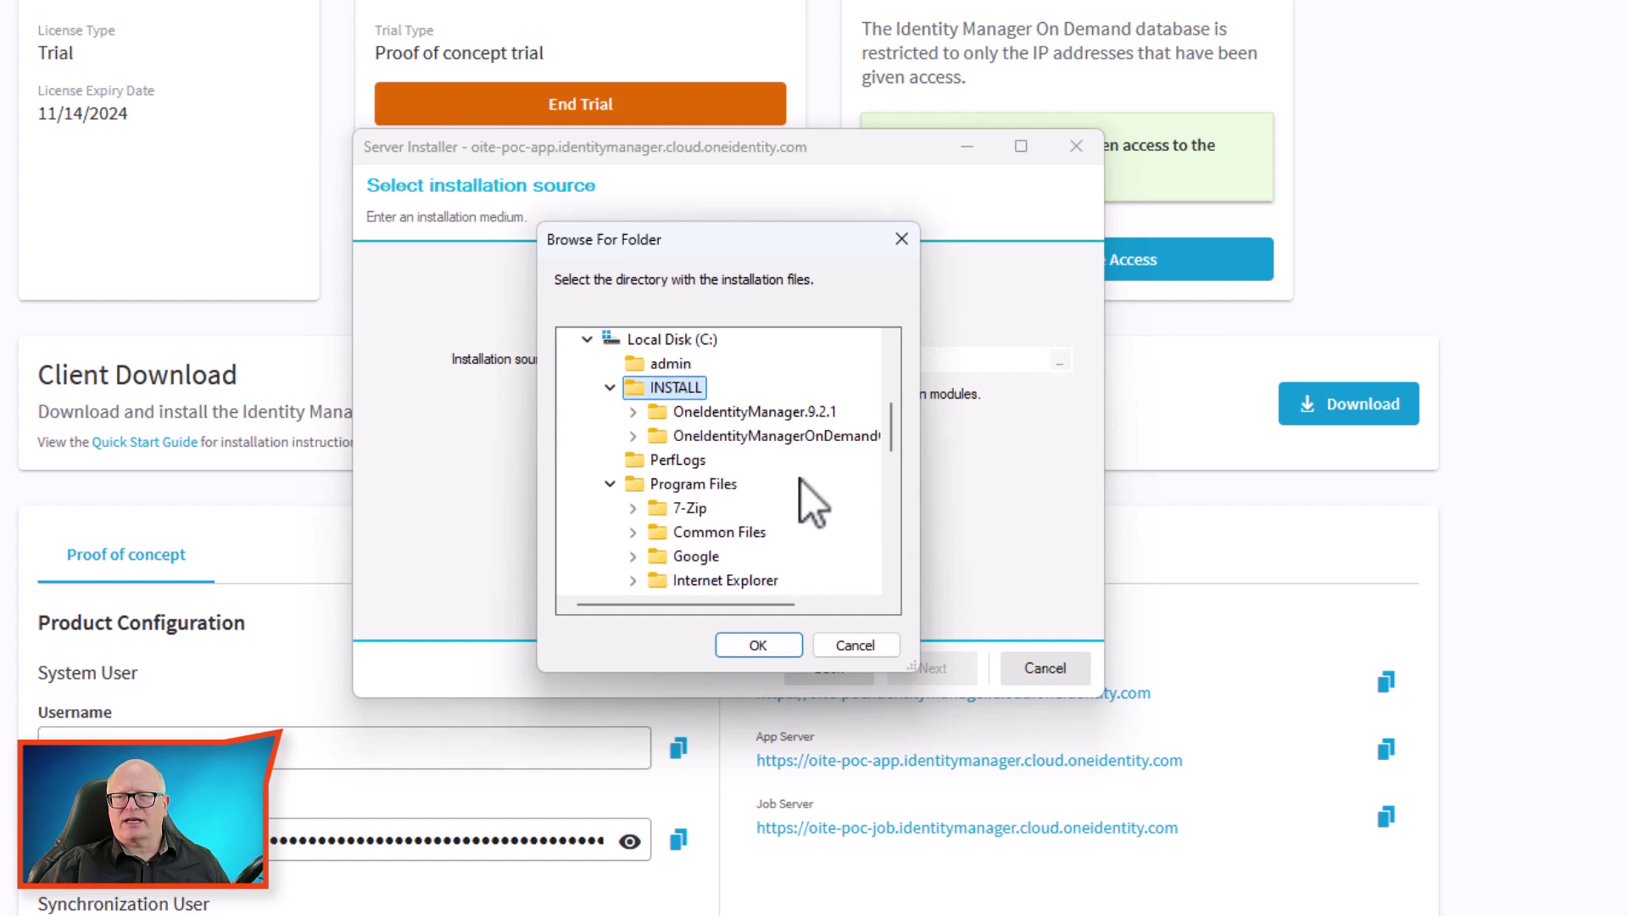
click(776, 435)
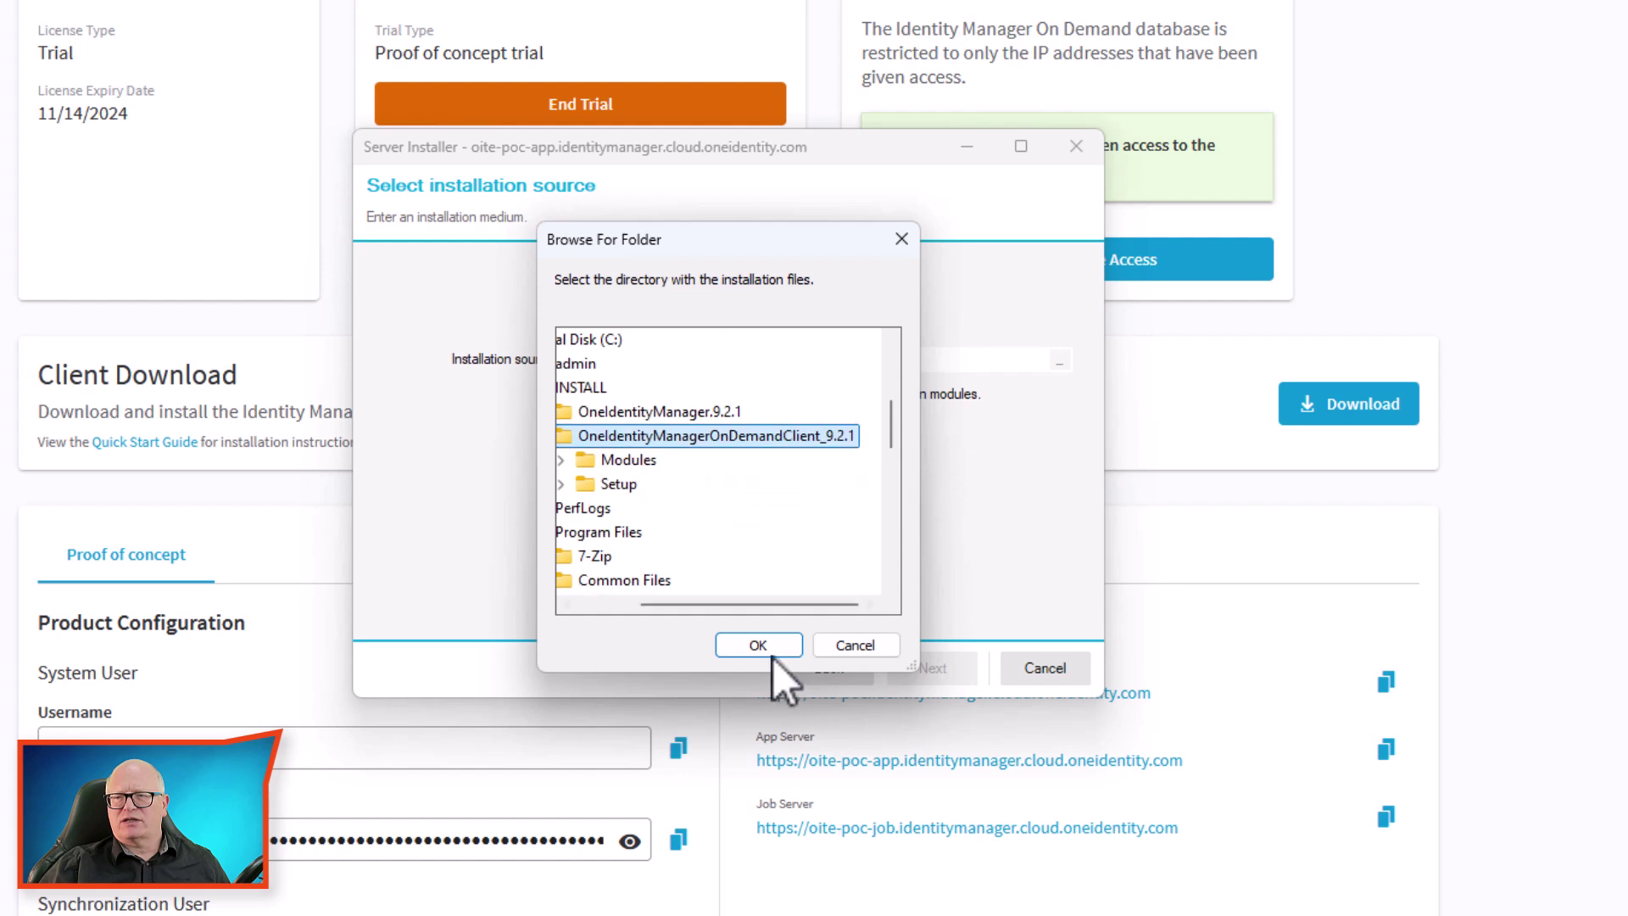
click(777, 648)
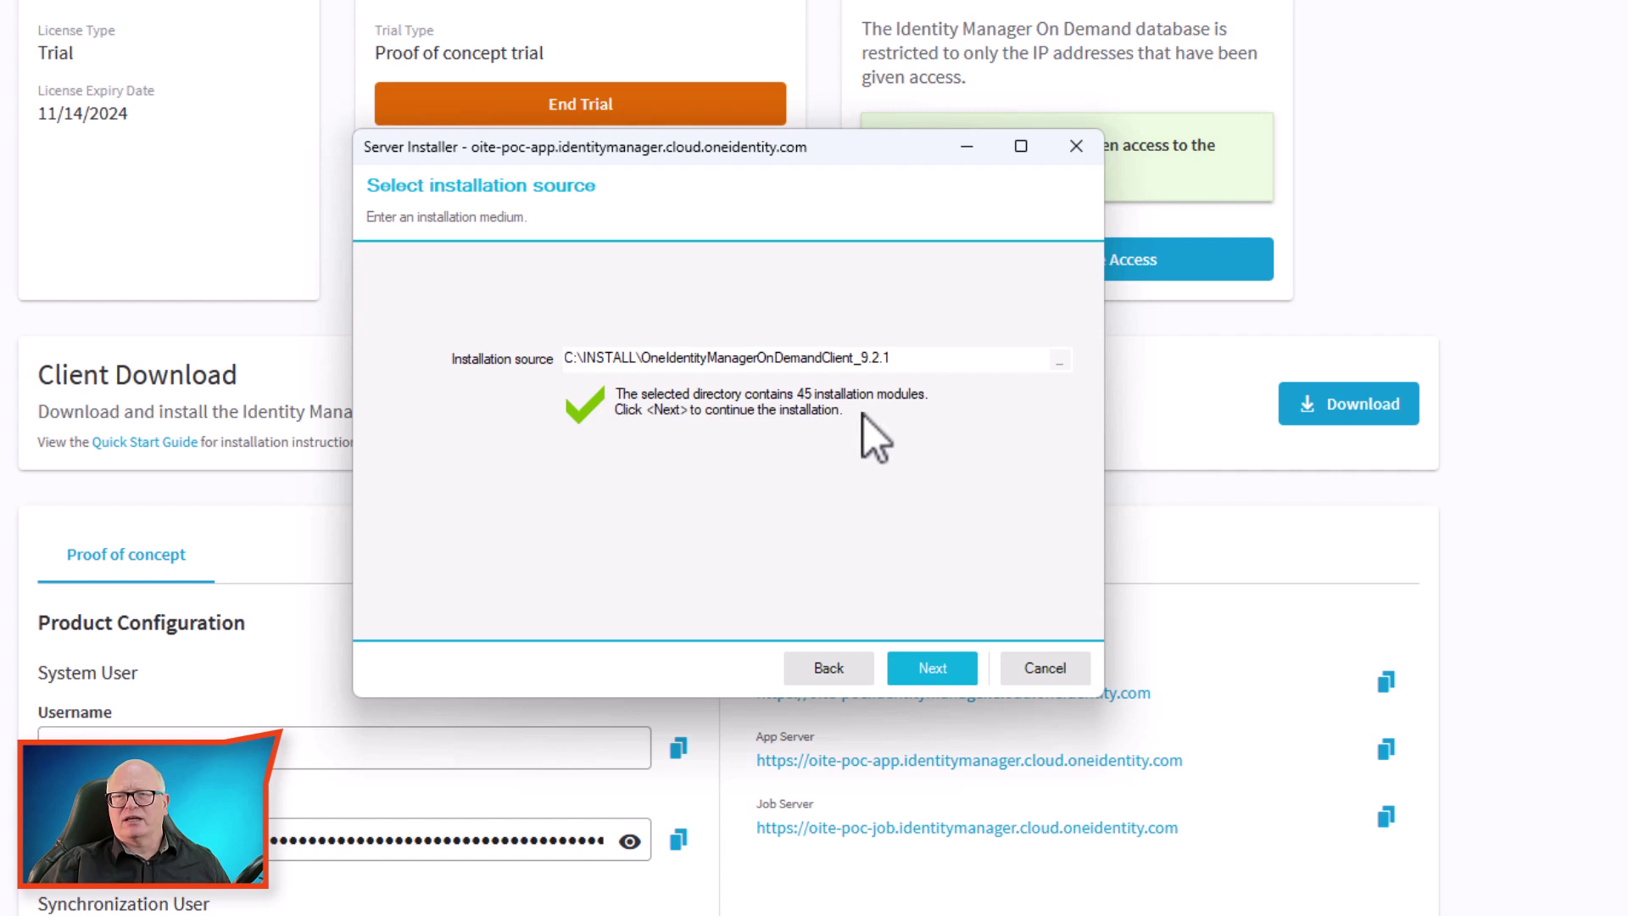
click(951, 669)
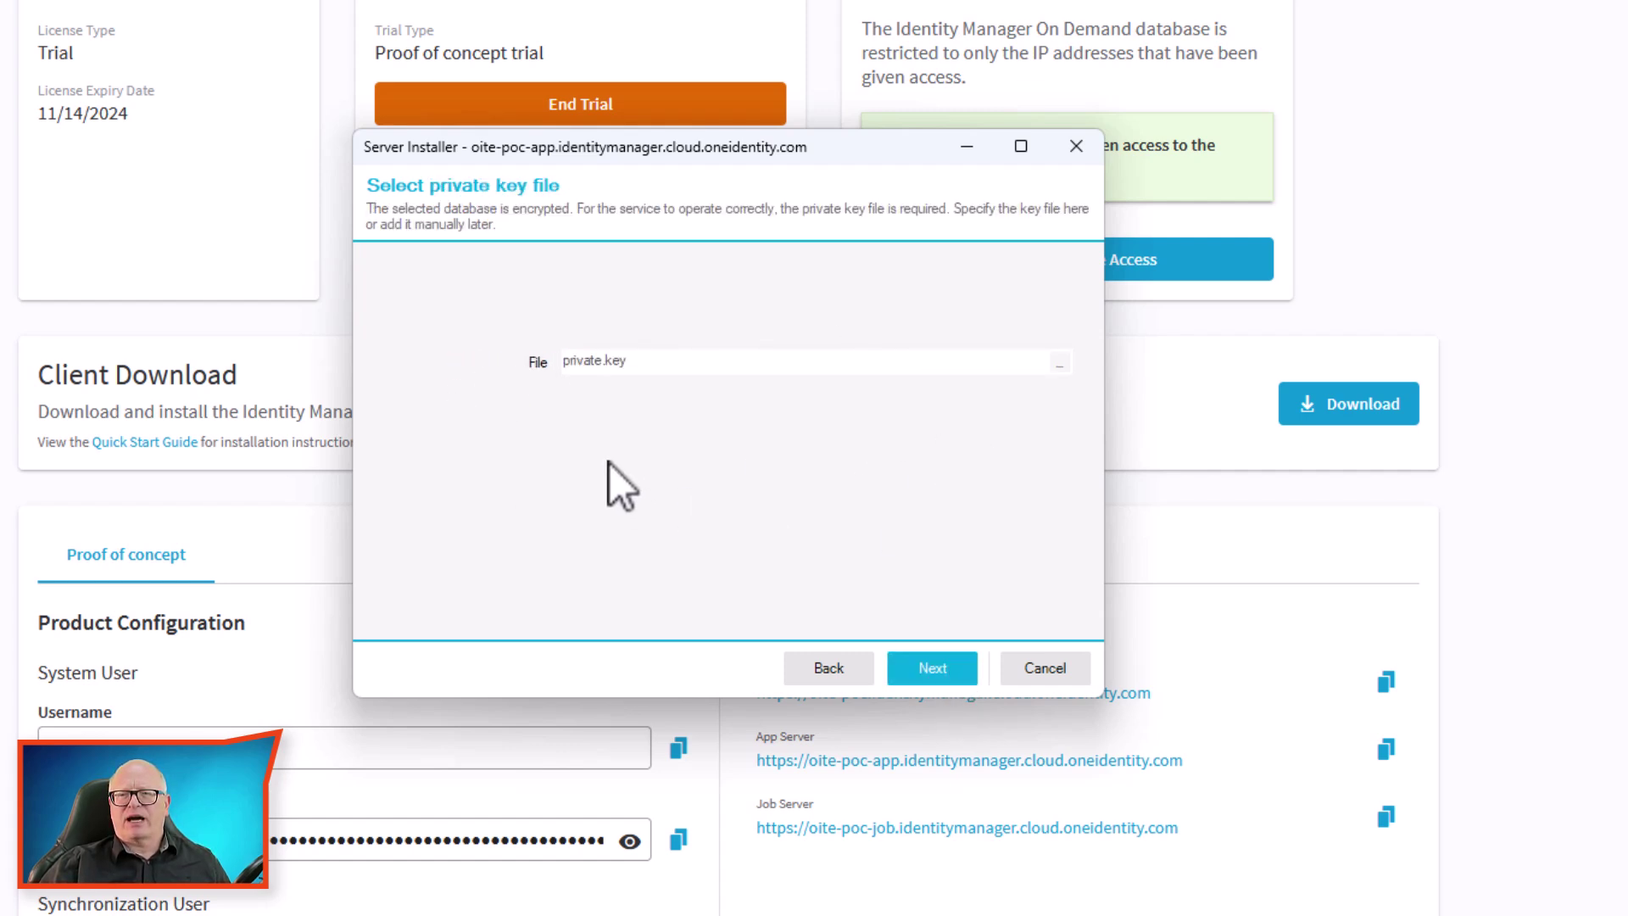
click(660, 365)
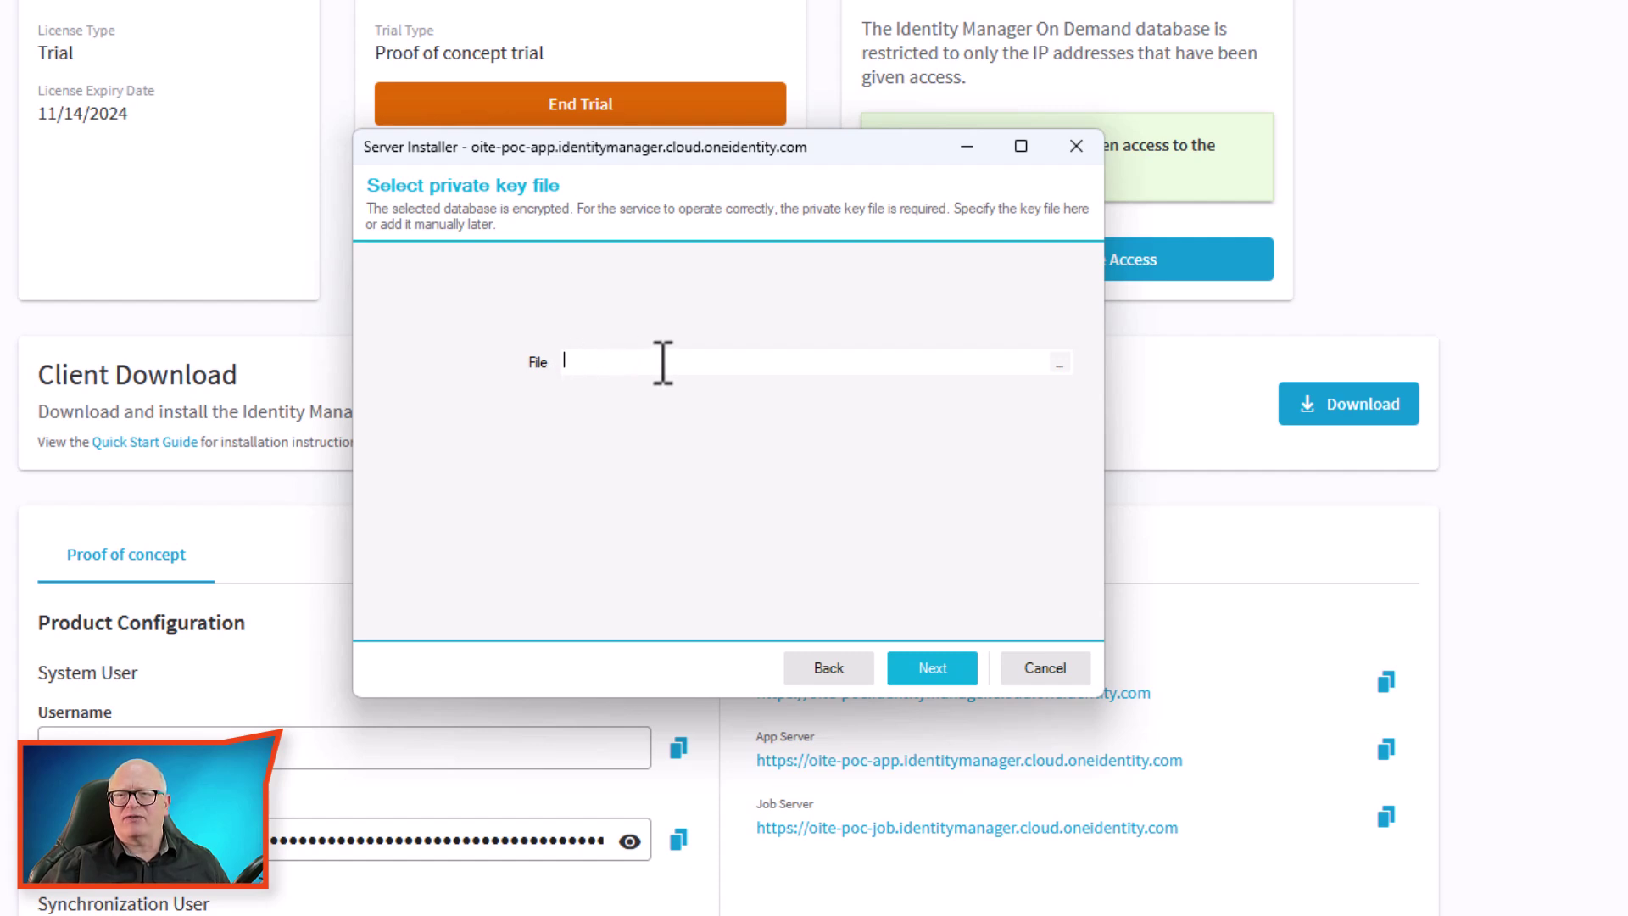
click(1056, 365)
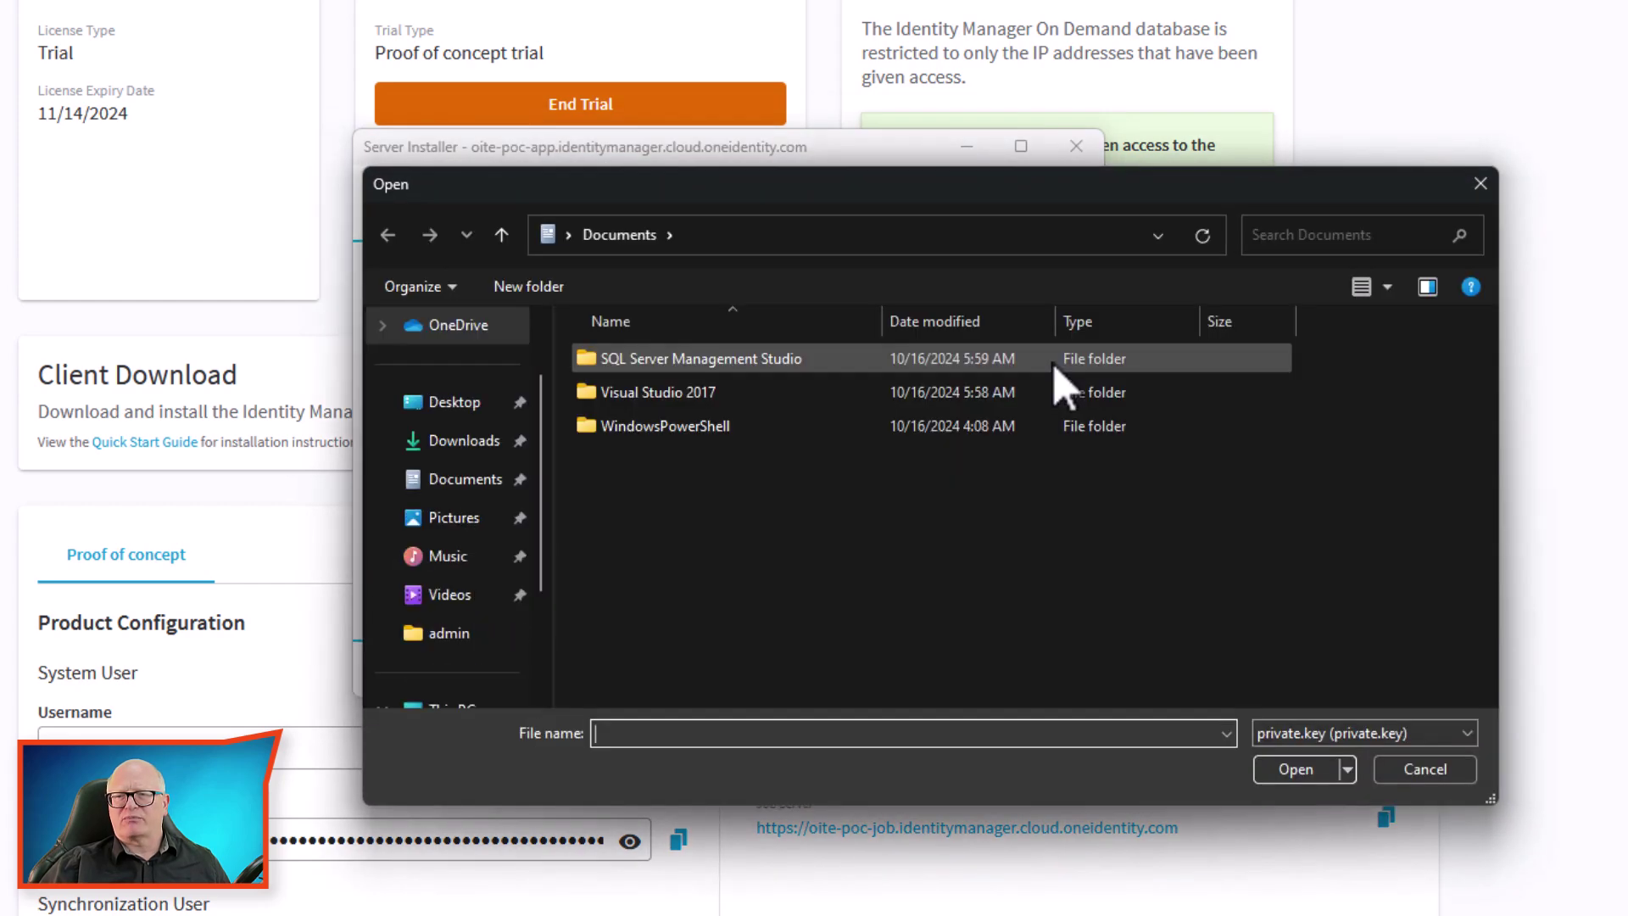
click(1427, 772)
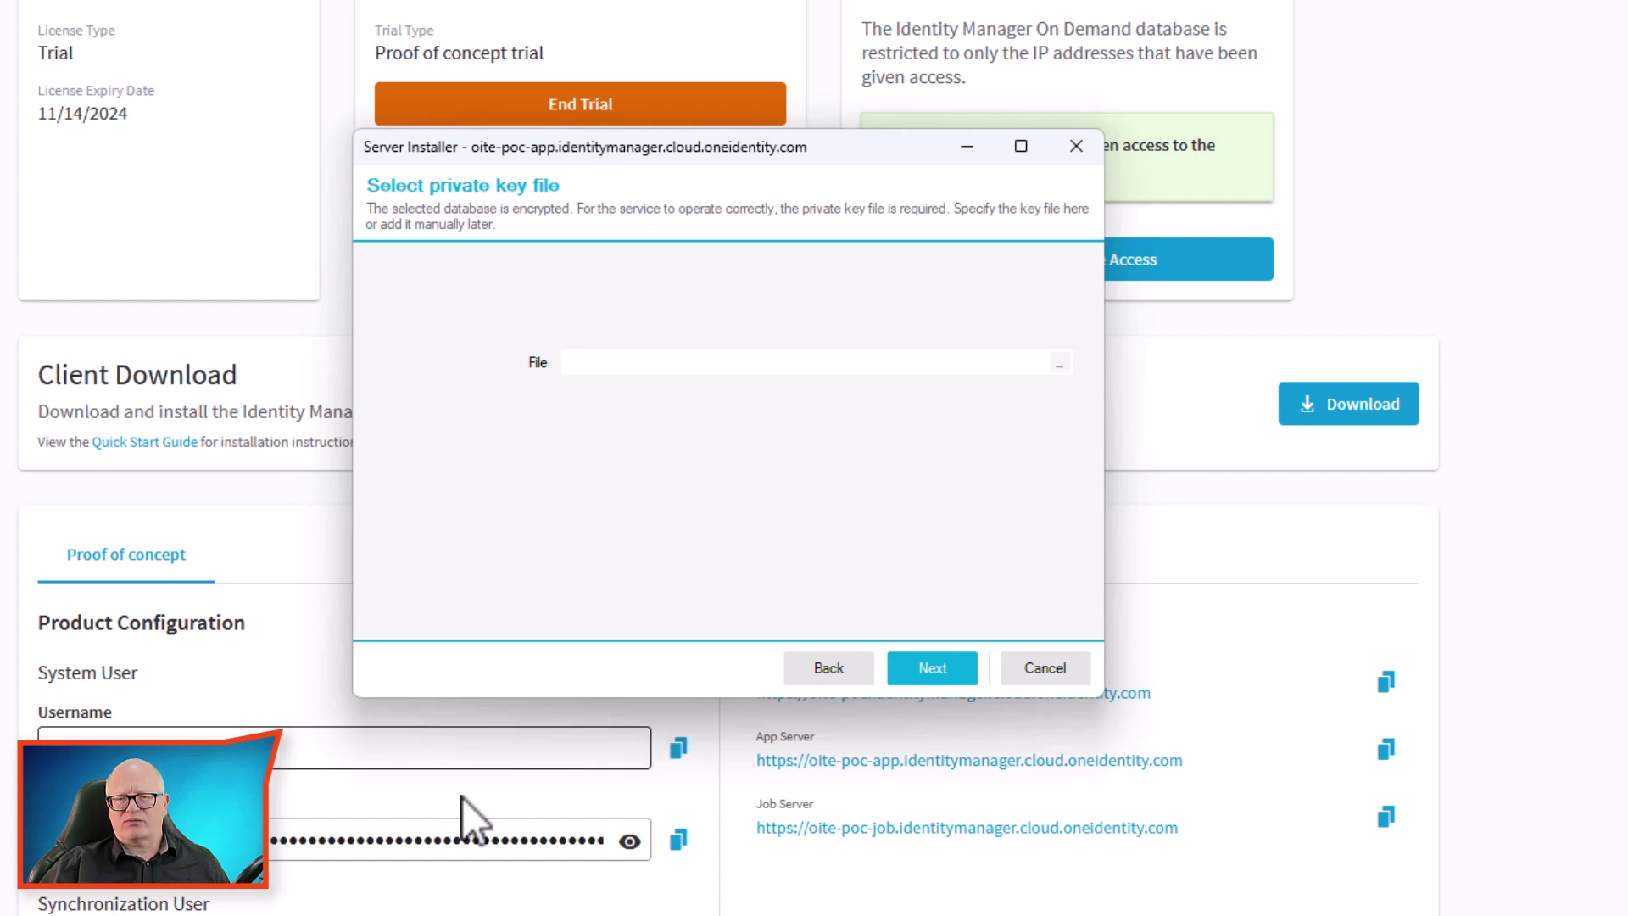
- Copy the encryption key from the product configuration on the trial page
scroll(461, 797, down, 5)
scroll(463, 797, down, 3)
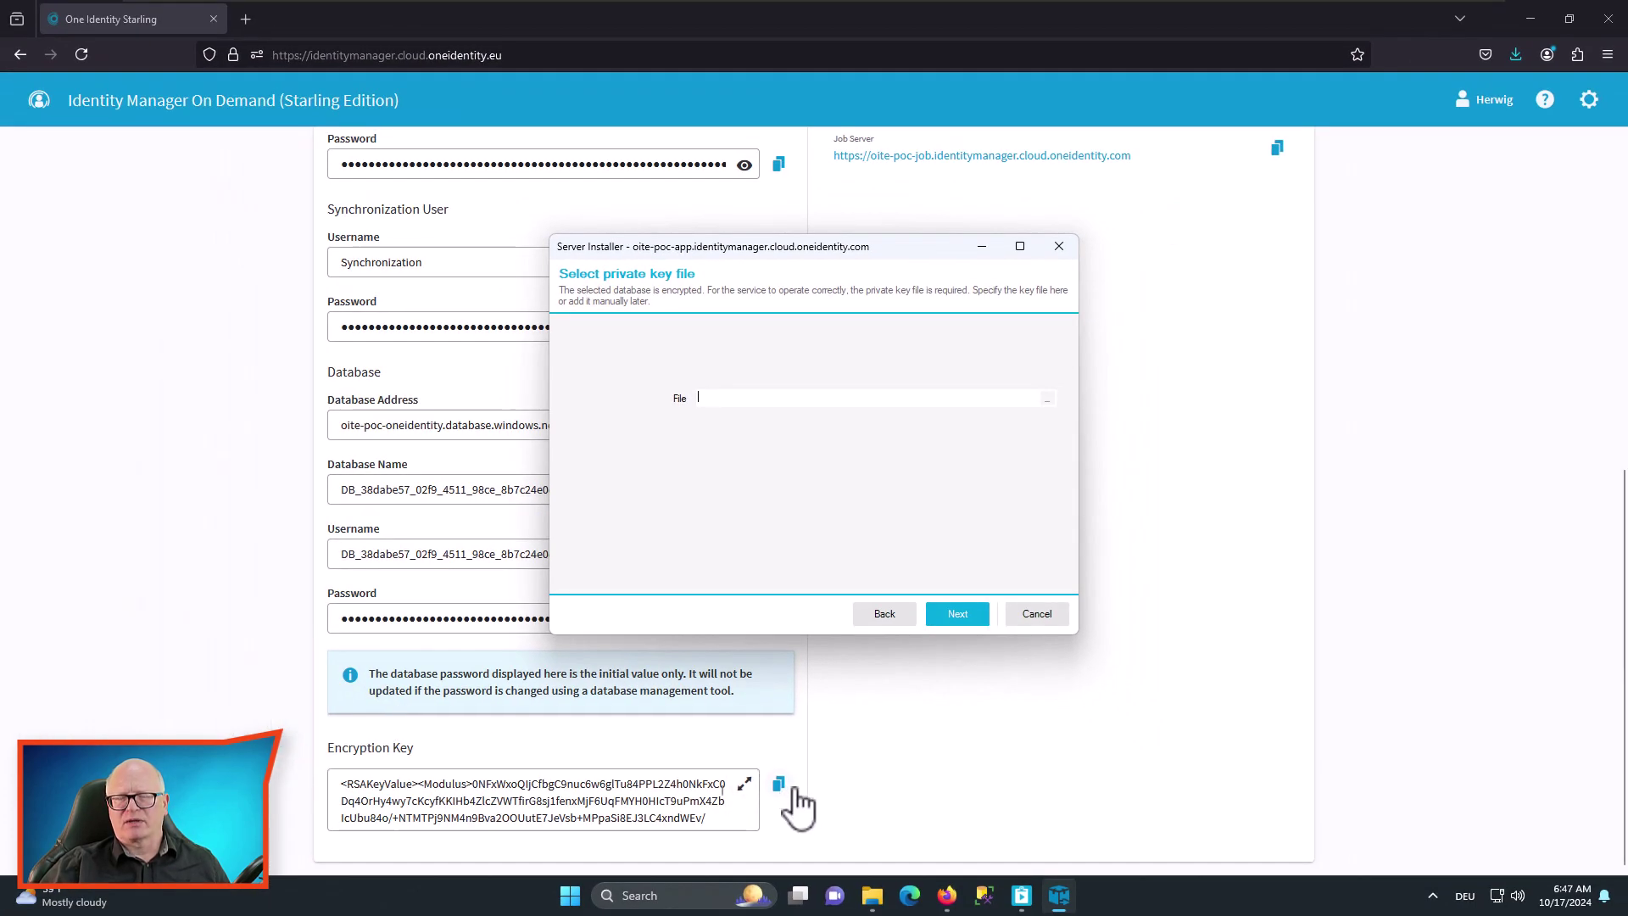
click(777, 787)
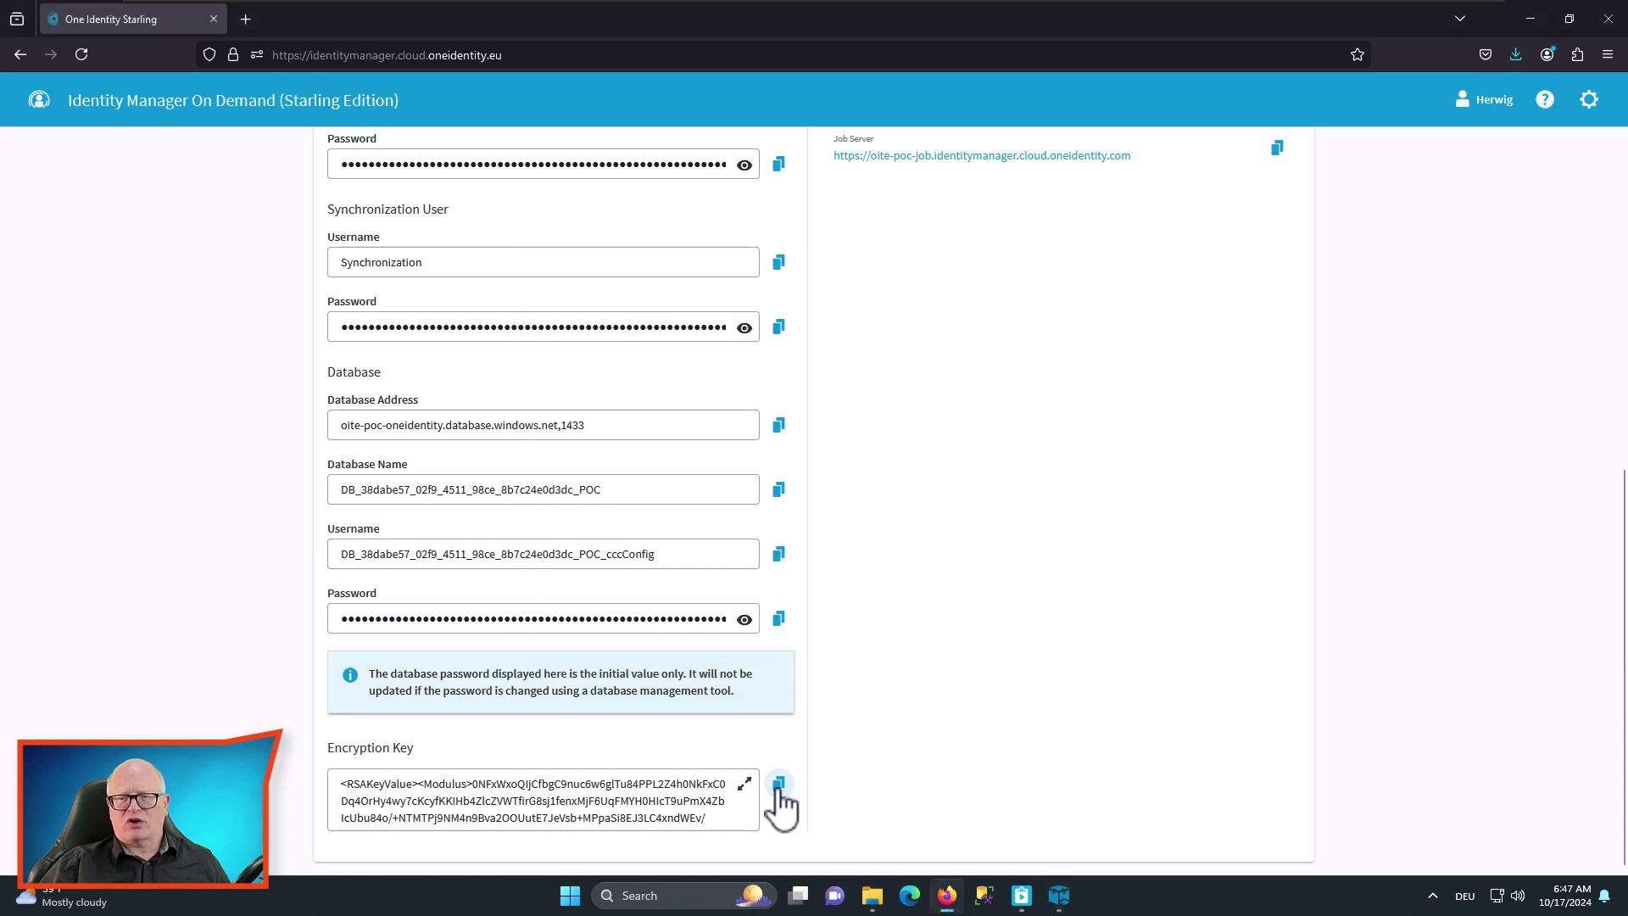
- Create a text document in C:\INSTALL, name it private.key and accept the file extension change
click(874, 905)
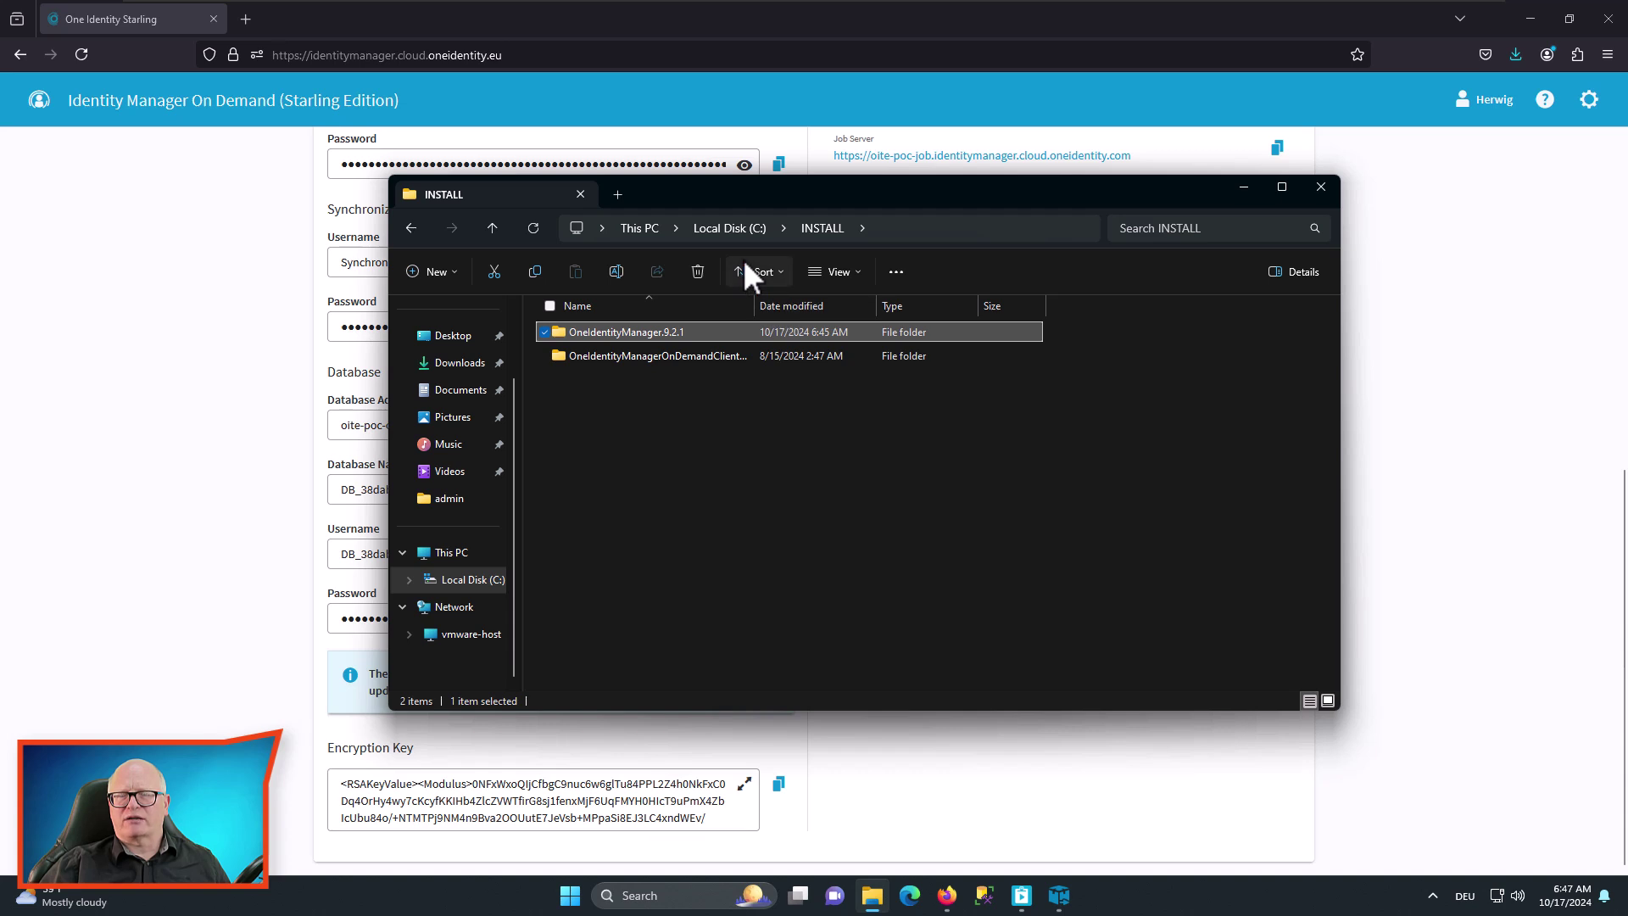
right_click(659, 390)
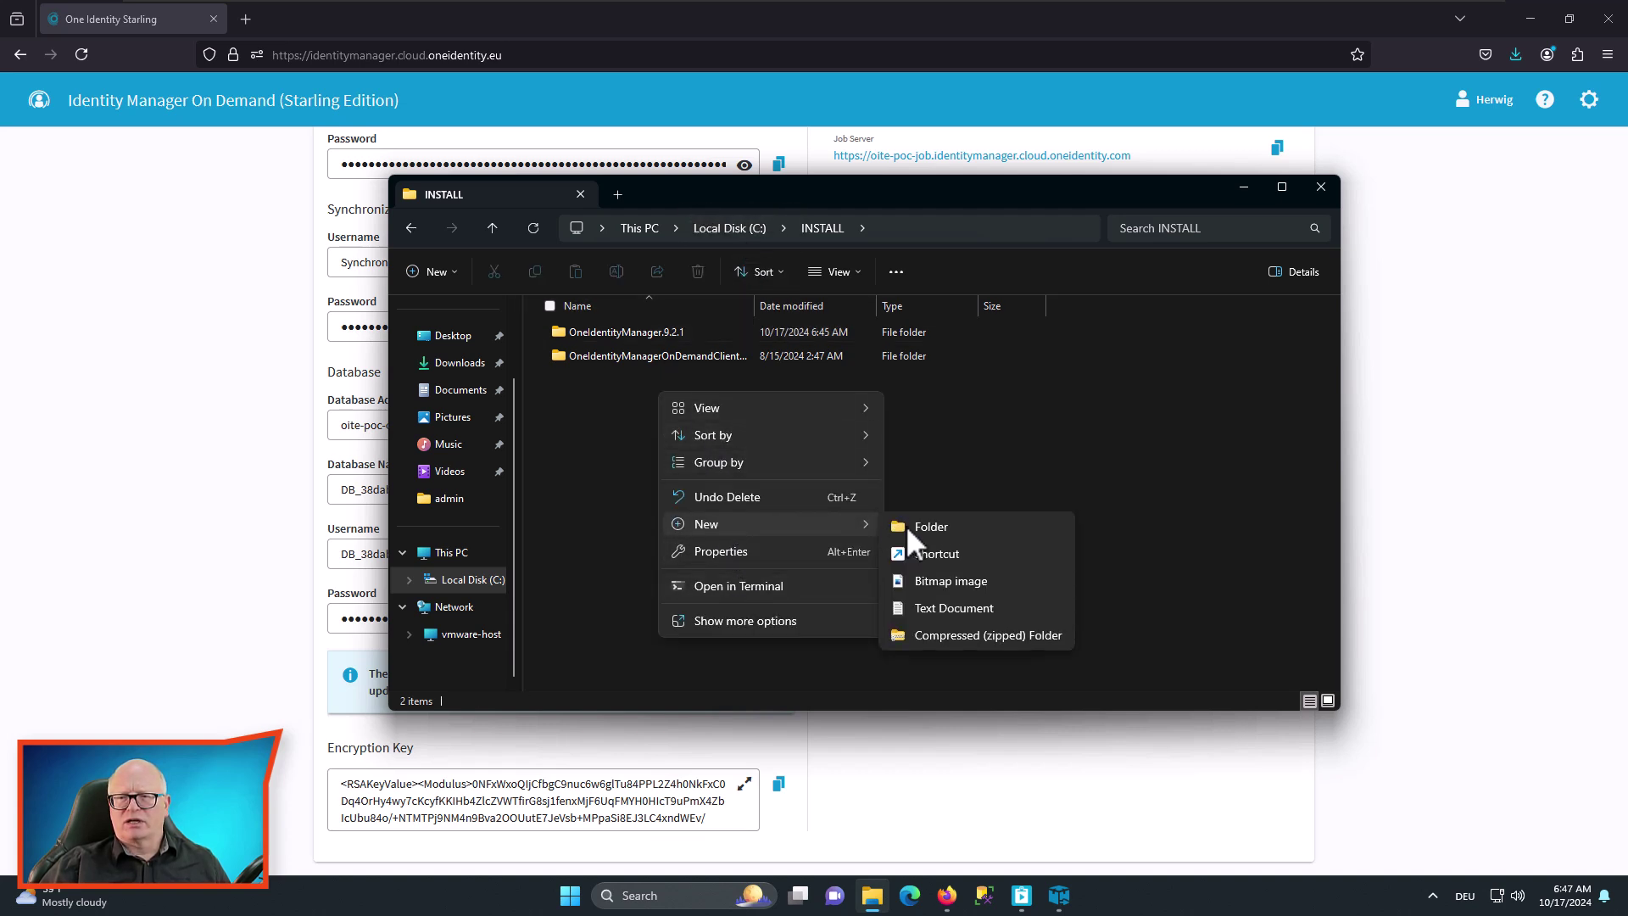
click(953, 605)
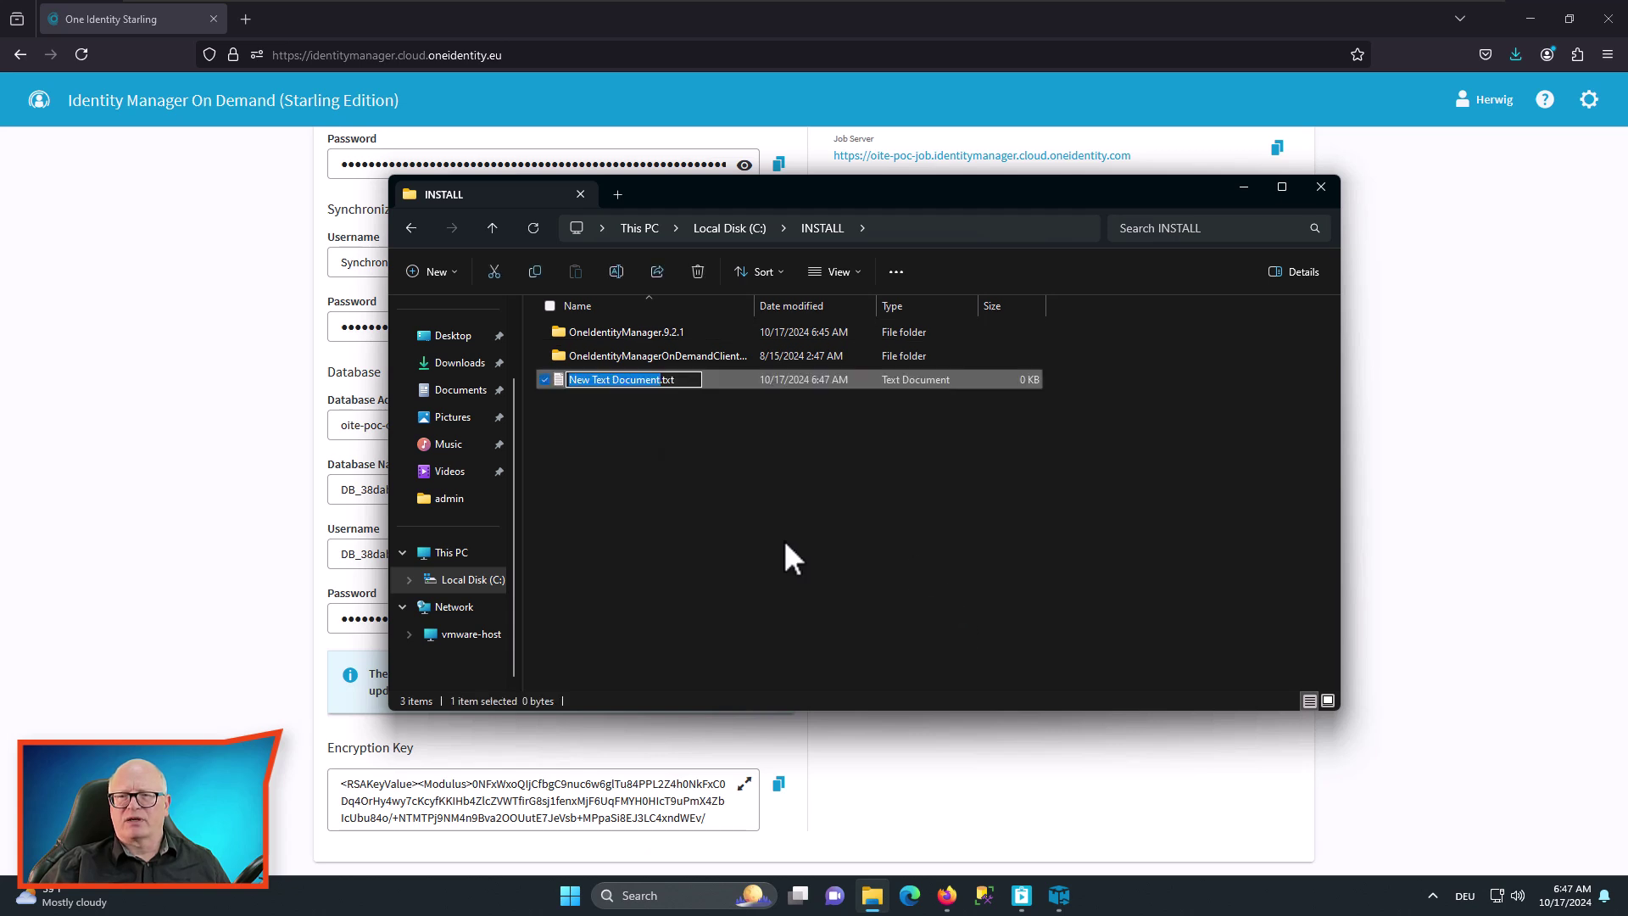
text(private)
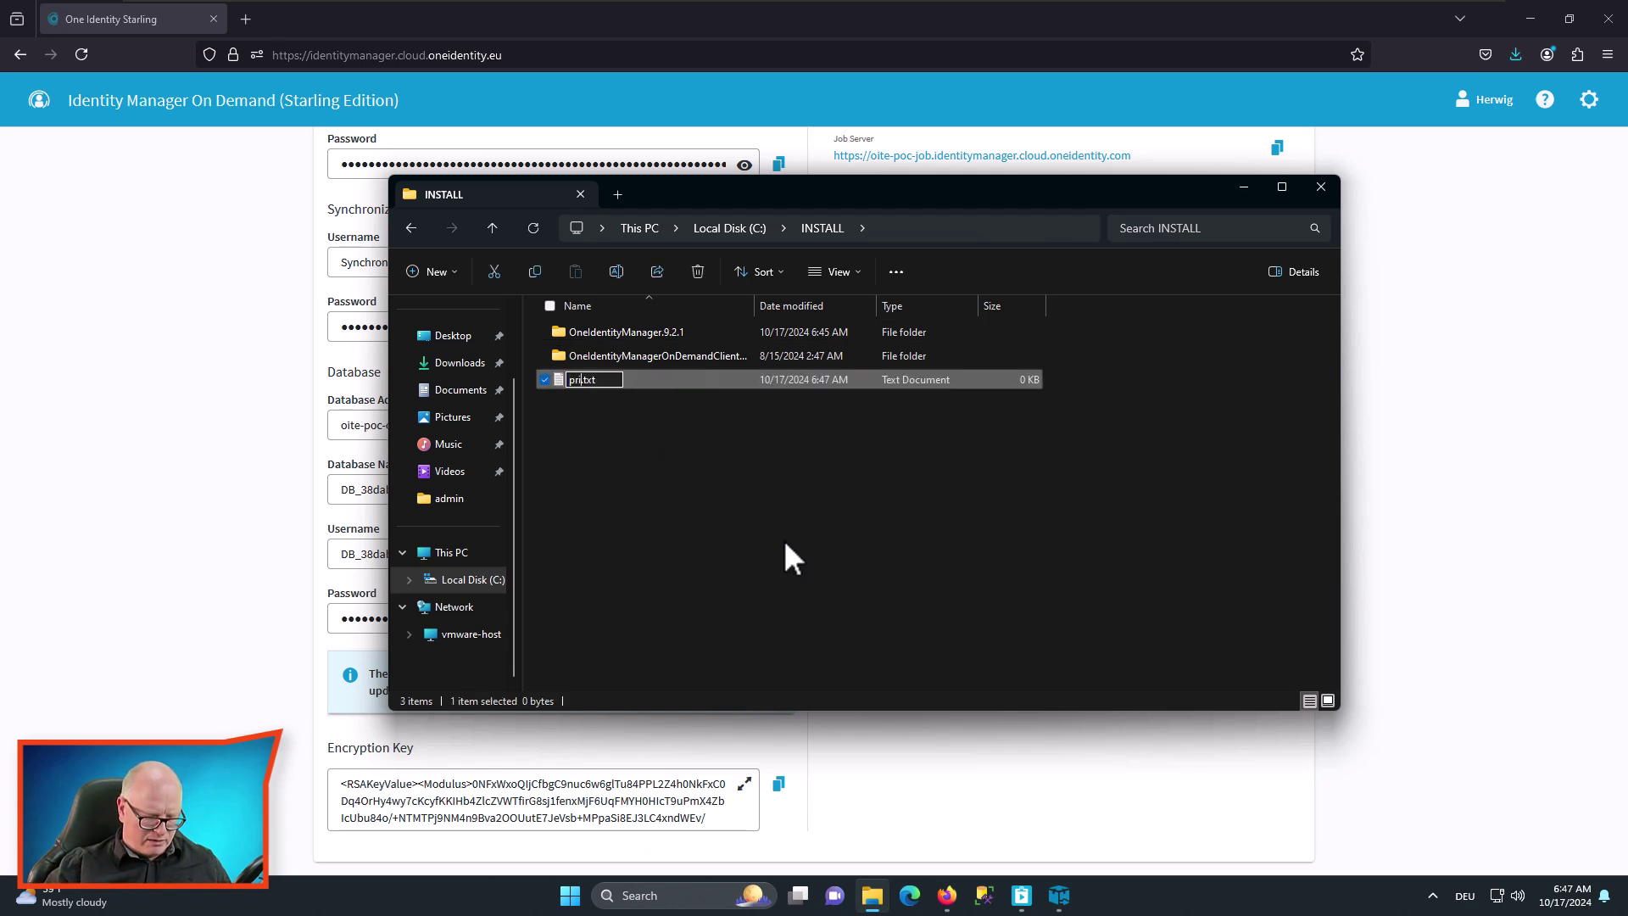
text(.key)
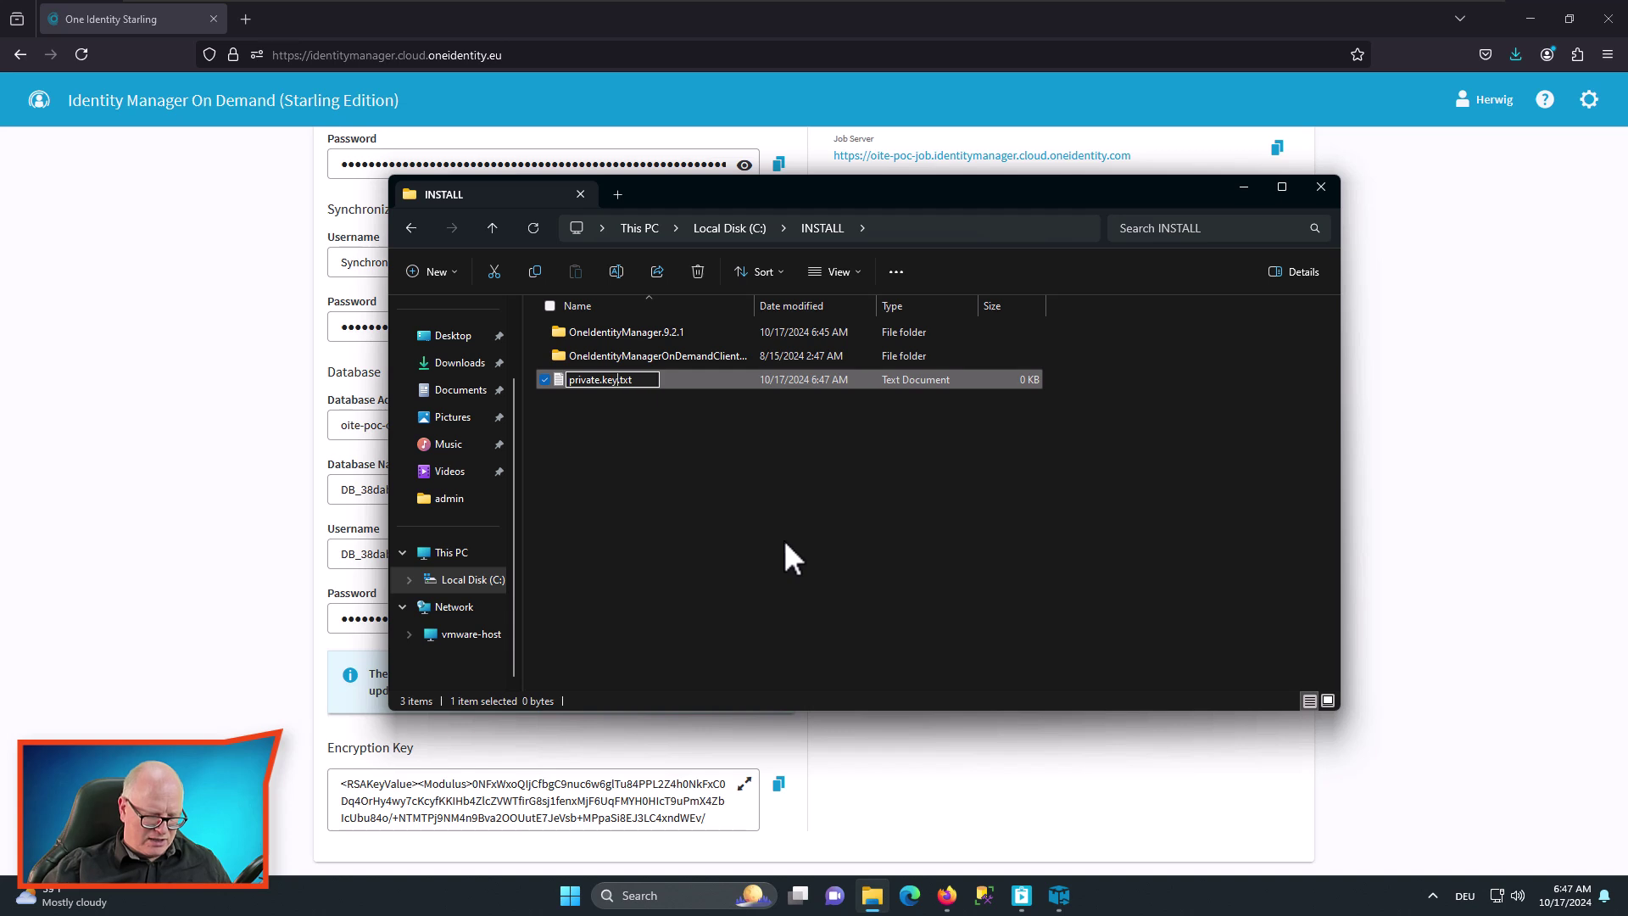
key(Delete)
key(Delete)
key(Delete)
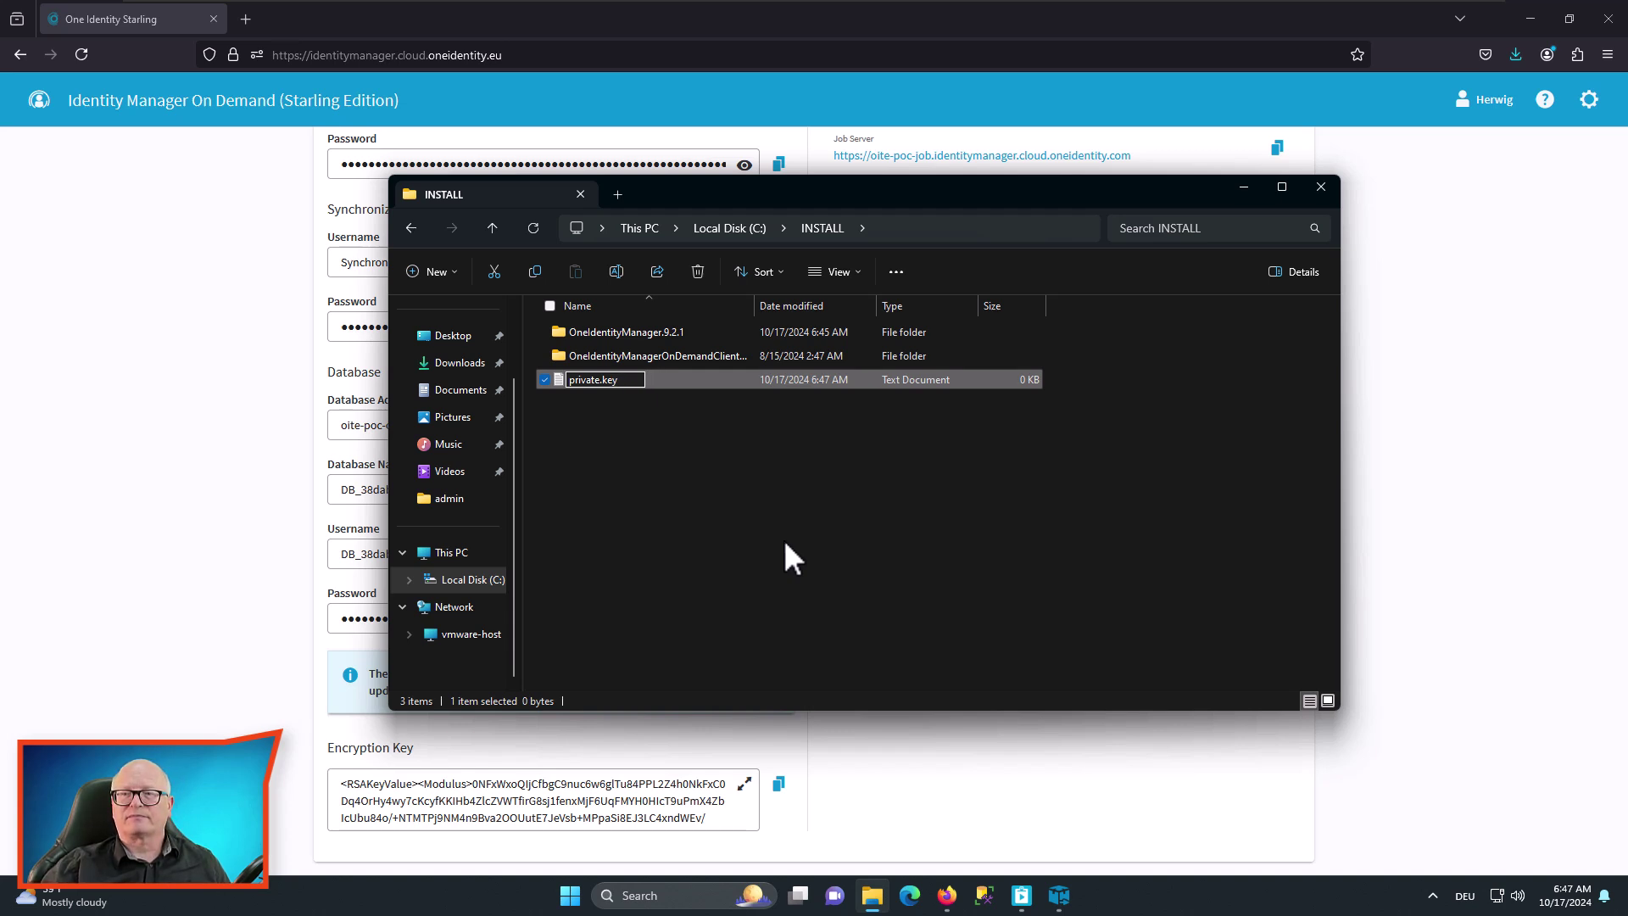
key(Return)
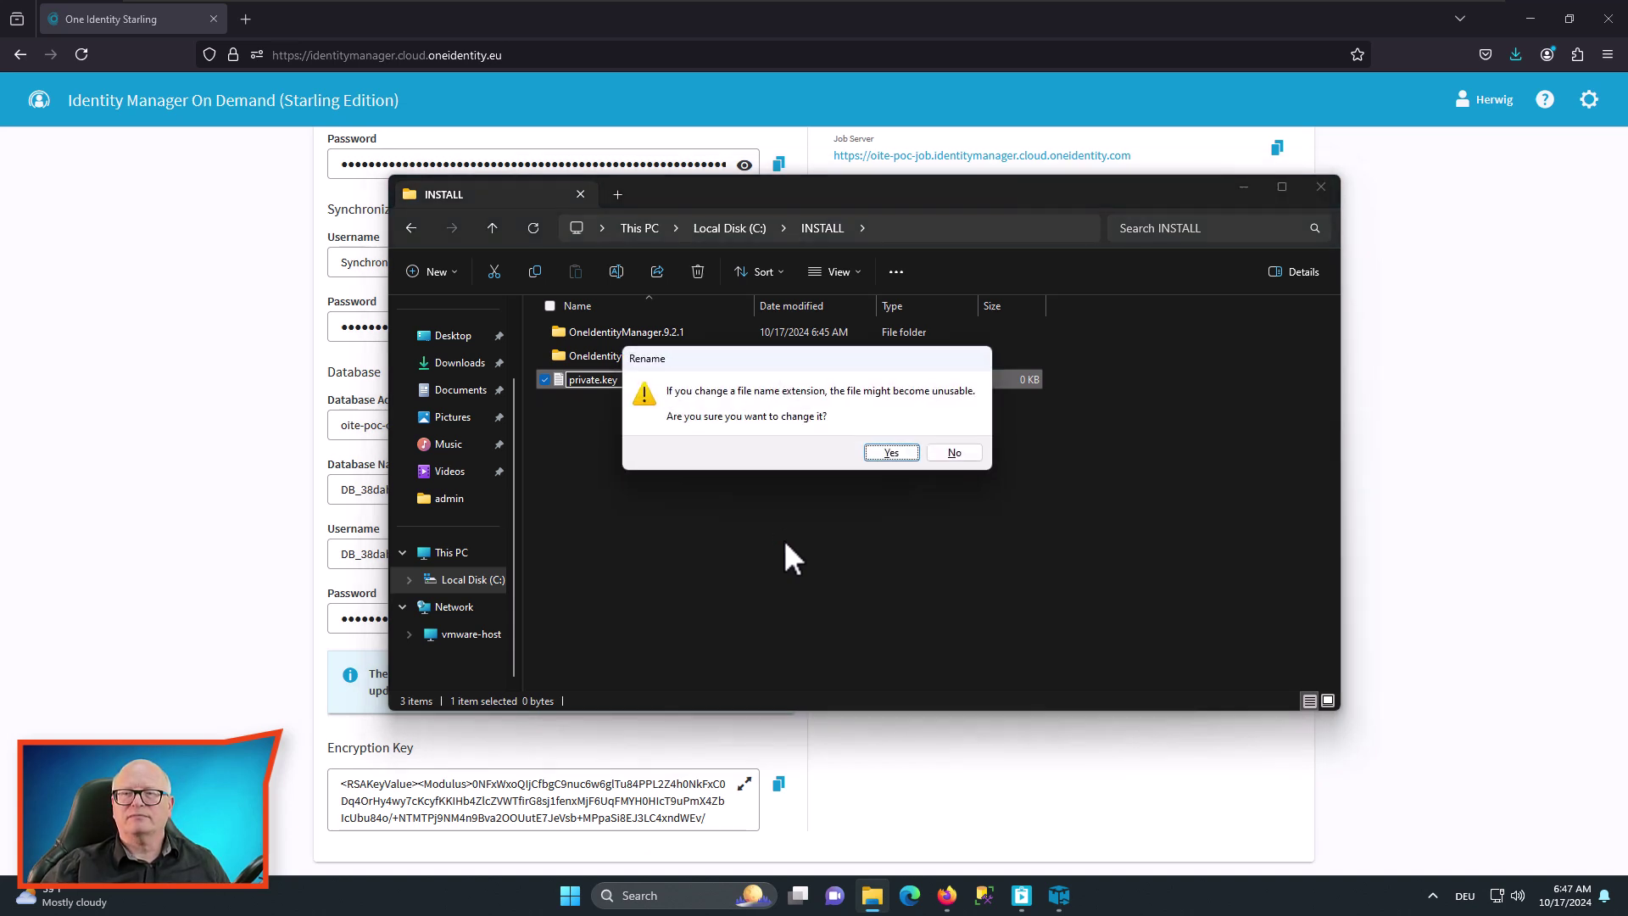
click(892, 450)
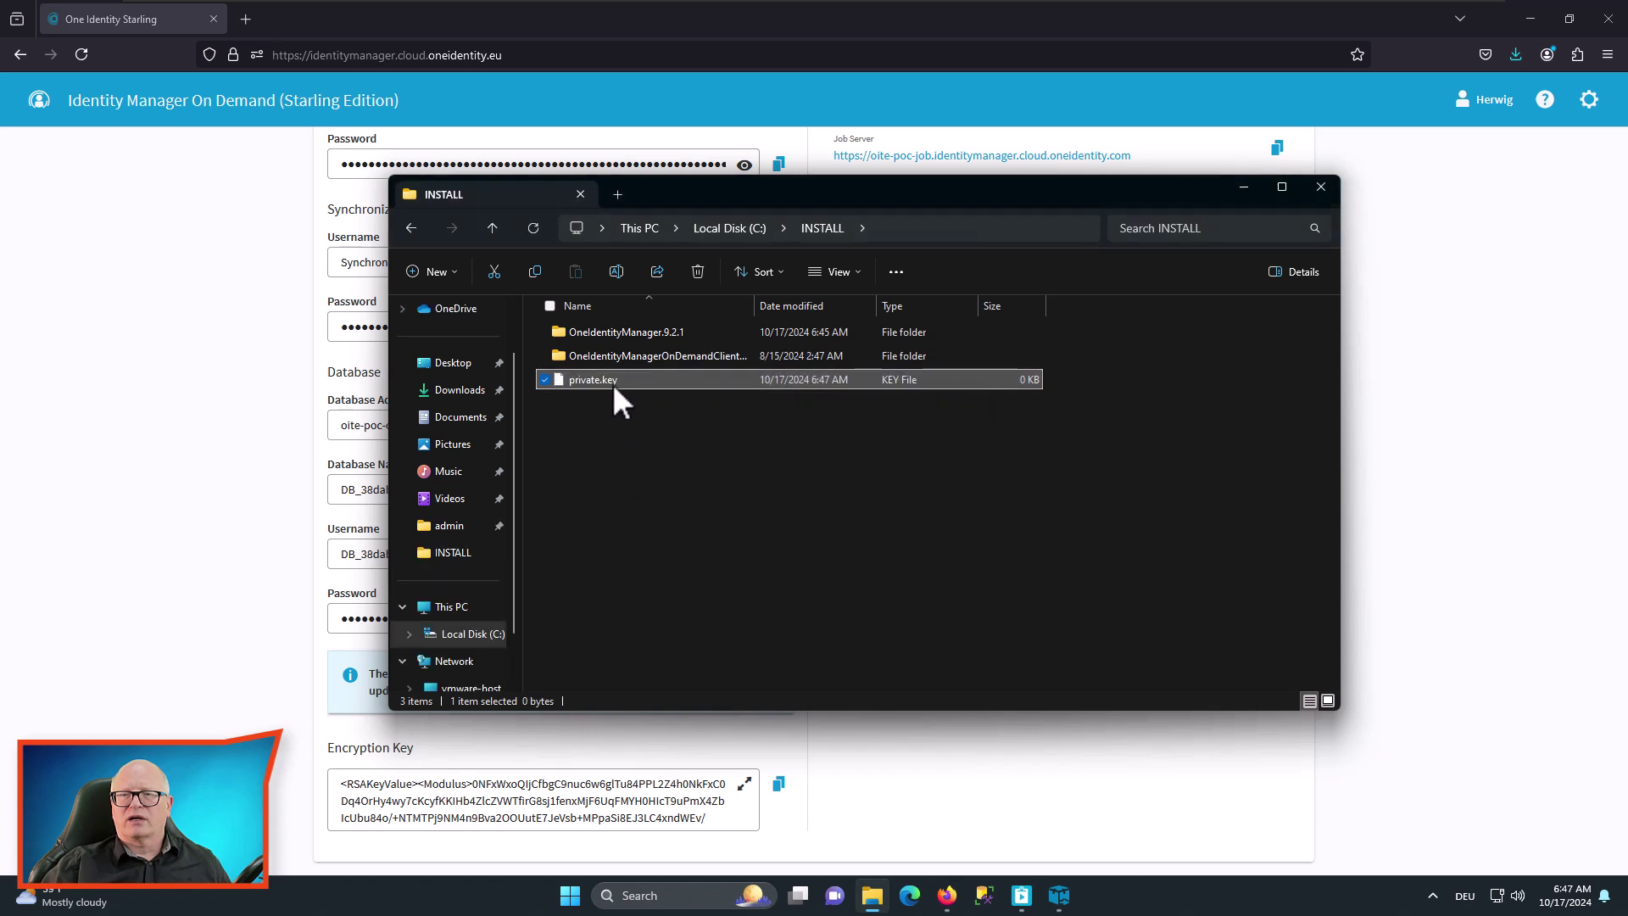
- Open private.key with Notepad, paste the copied encryption key into it and save the file
right_click(614, 392)
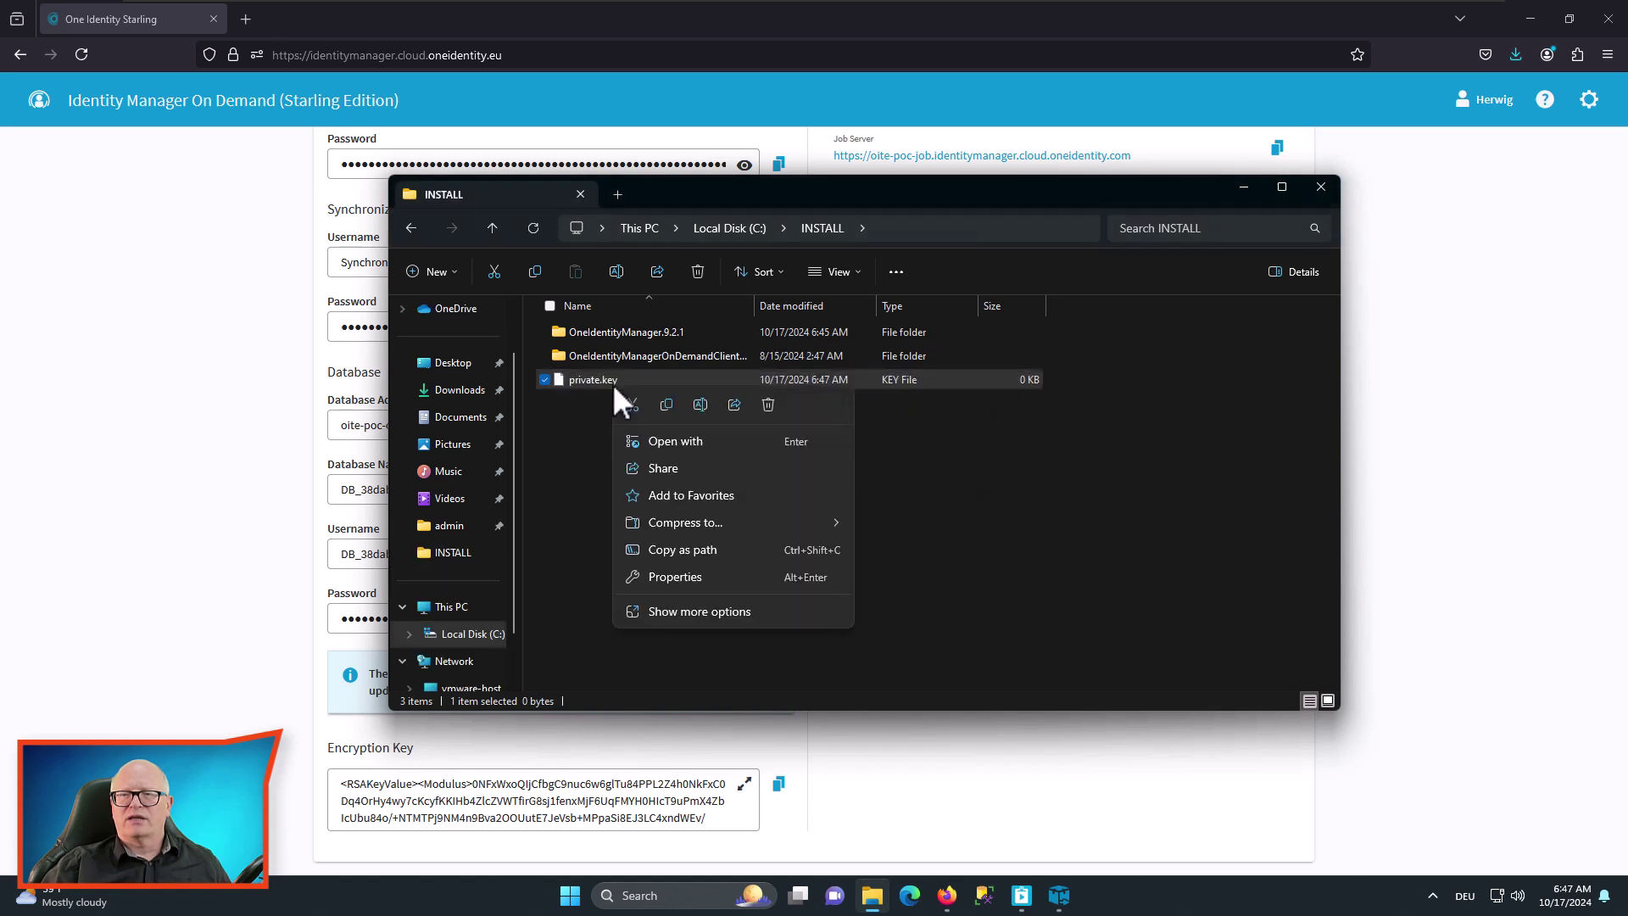
click(709, 450)
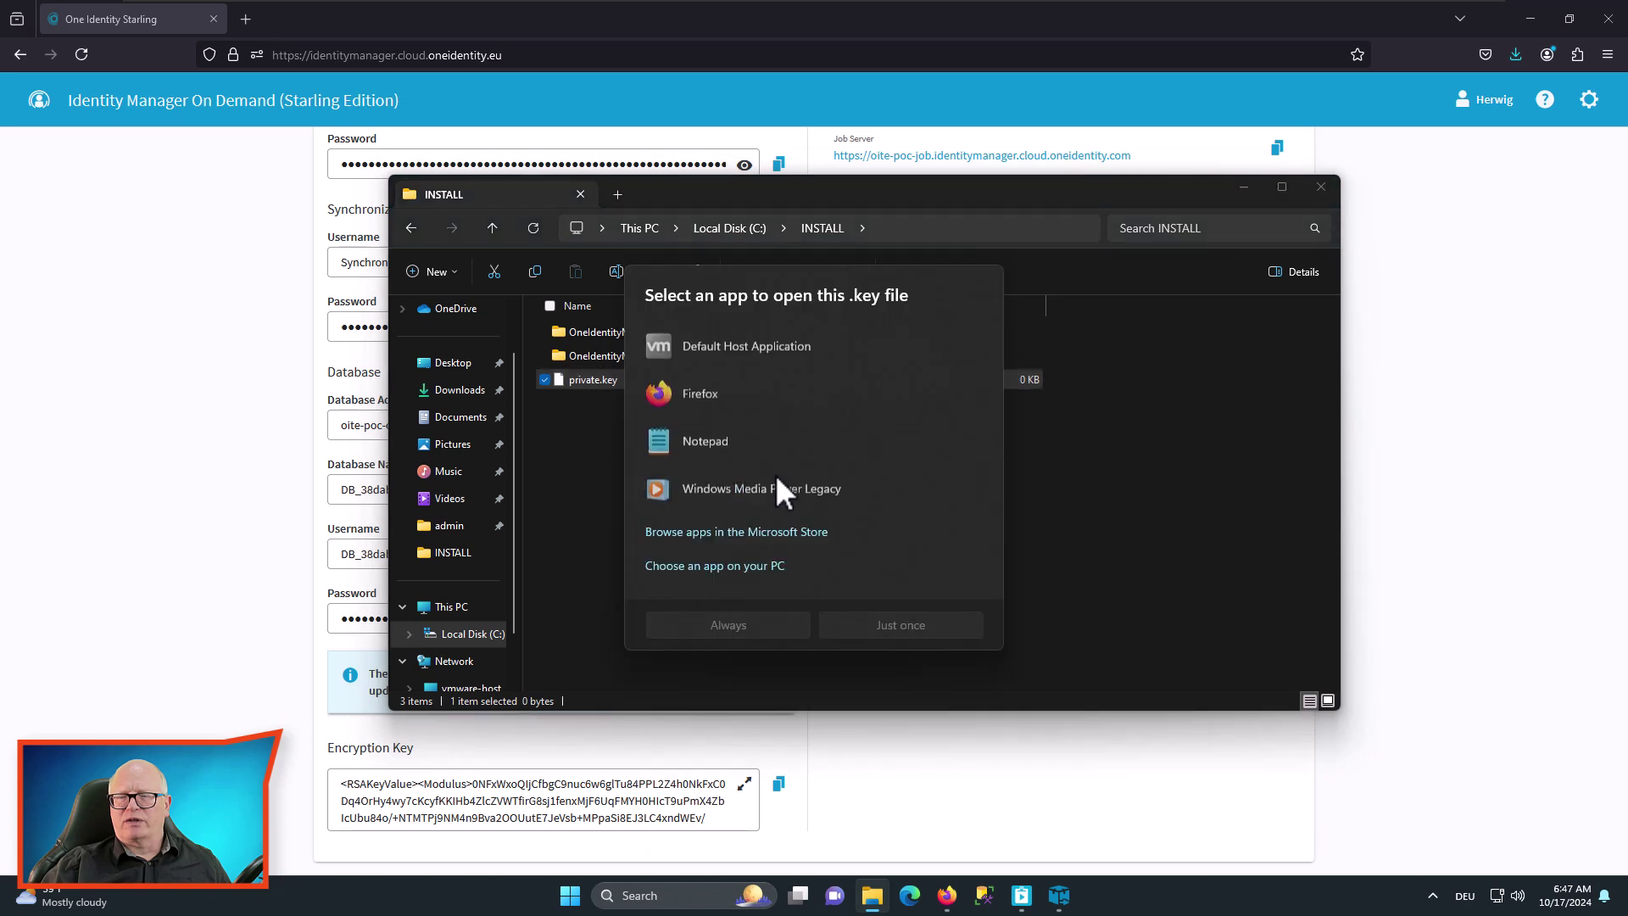
double_click(702, 441)
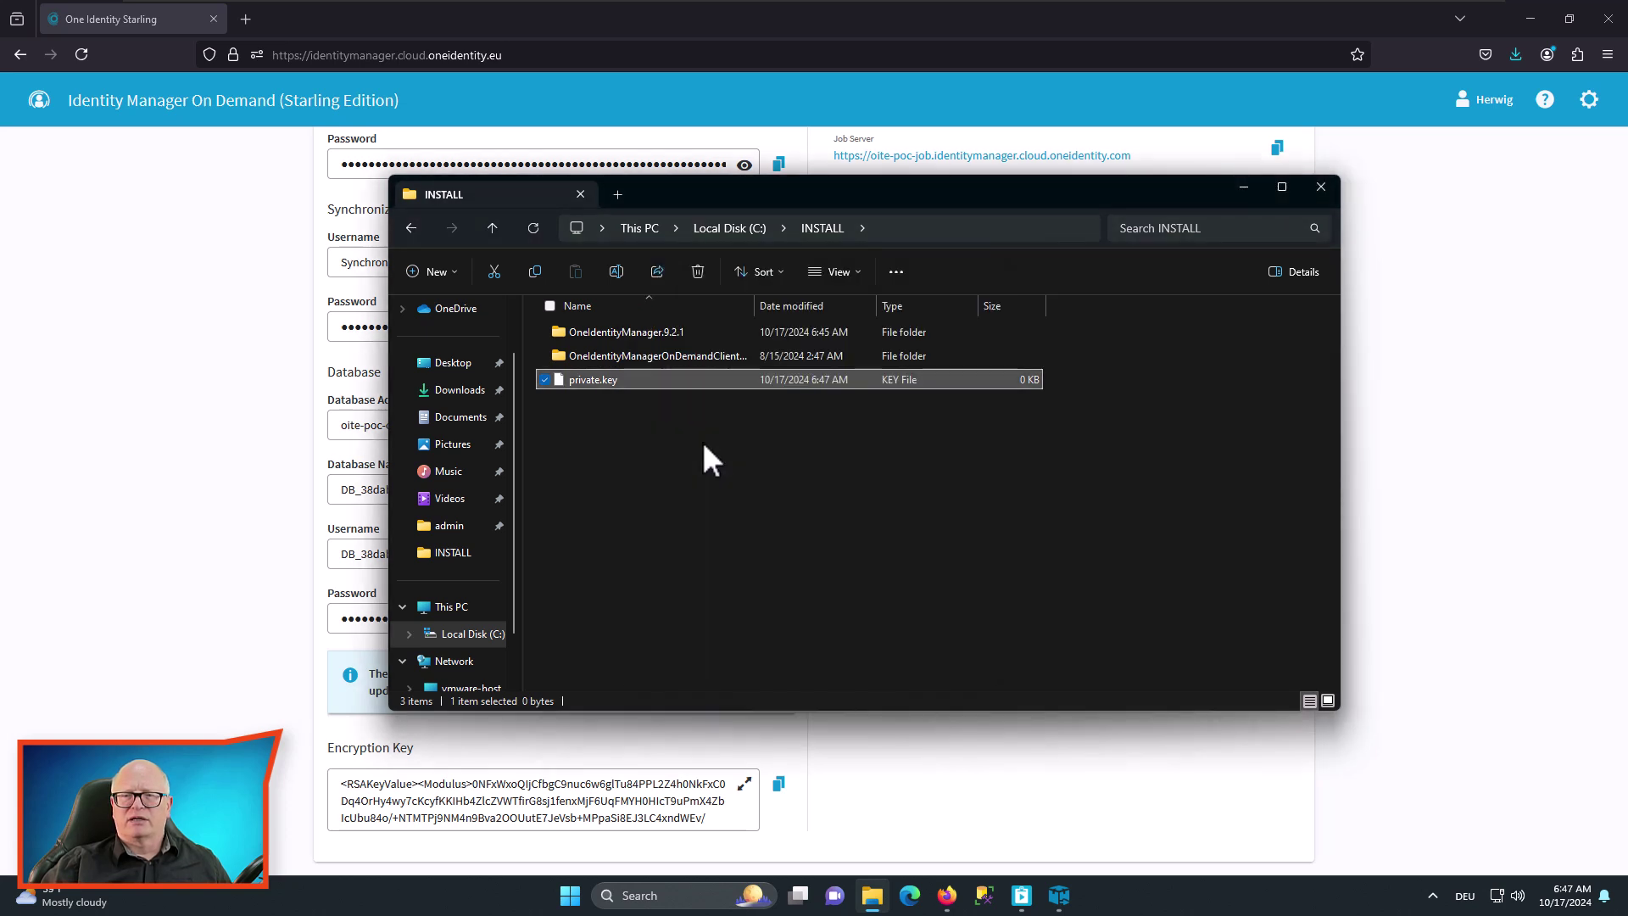
click(342, 281)
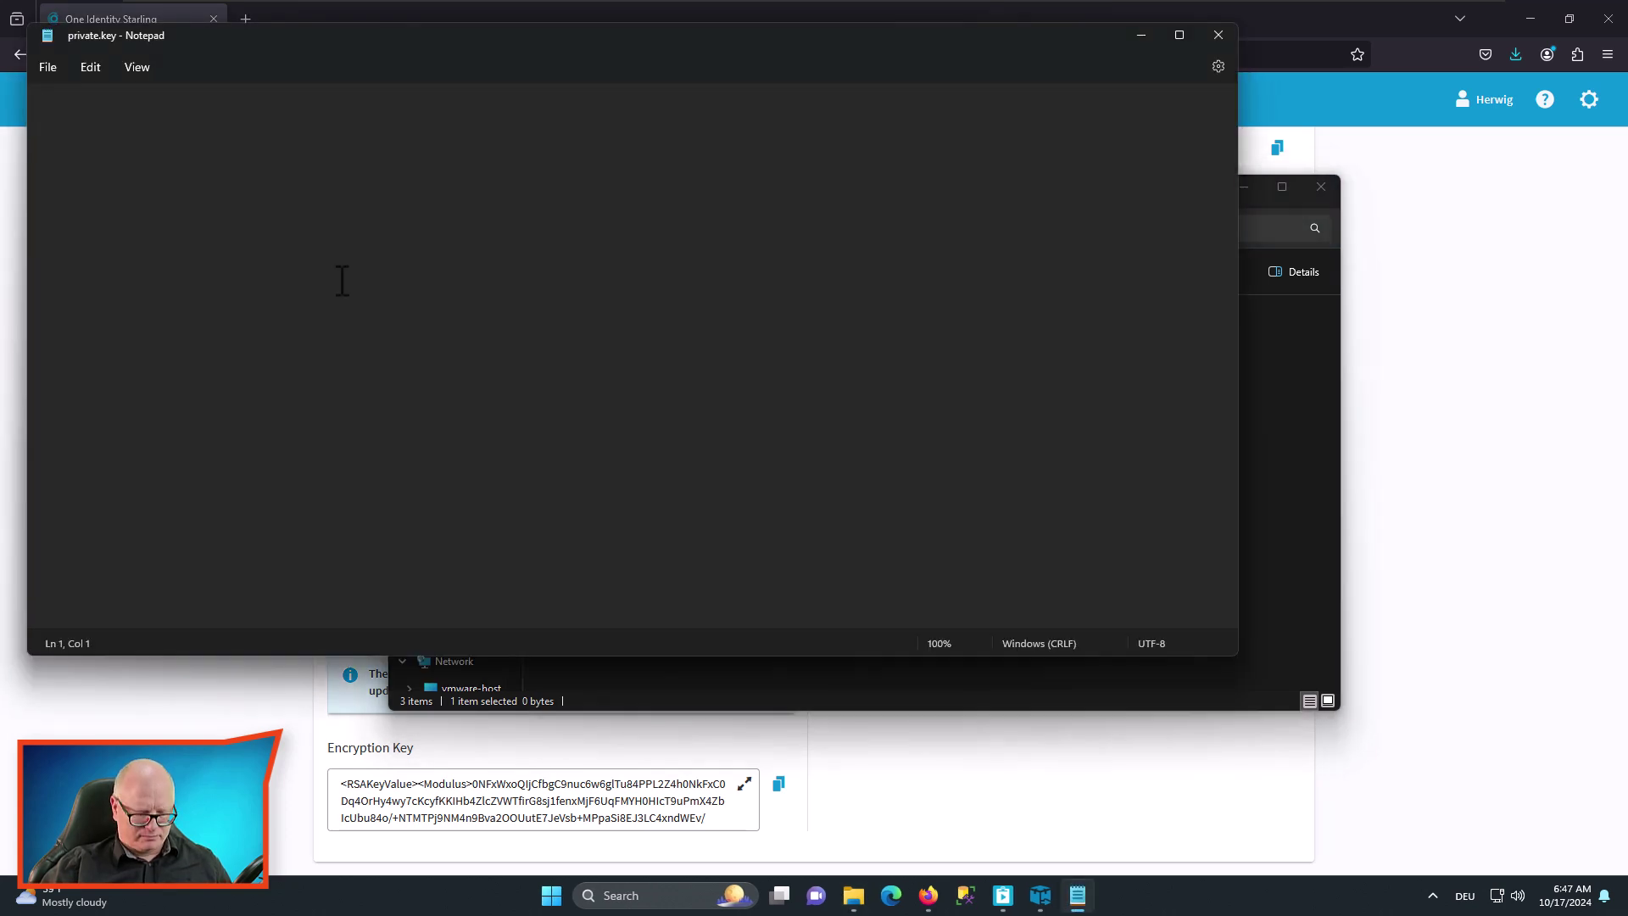
key(ctrl+v)
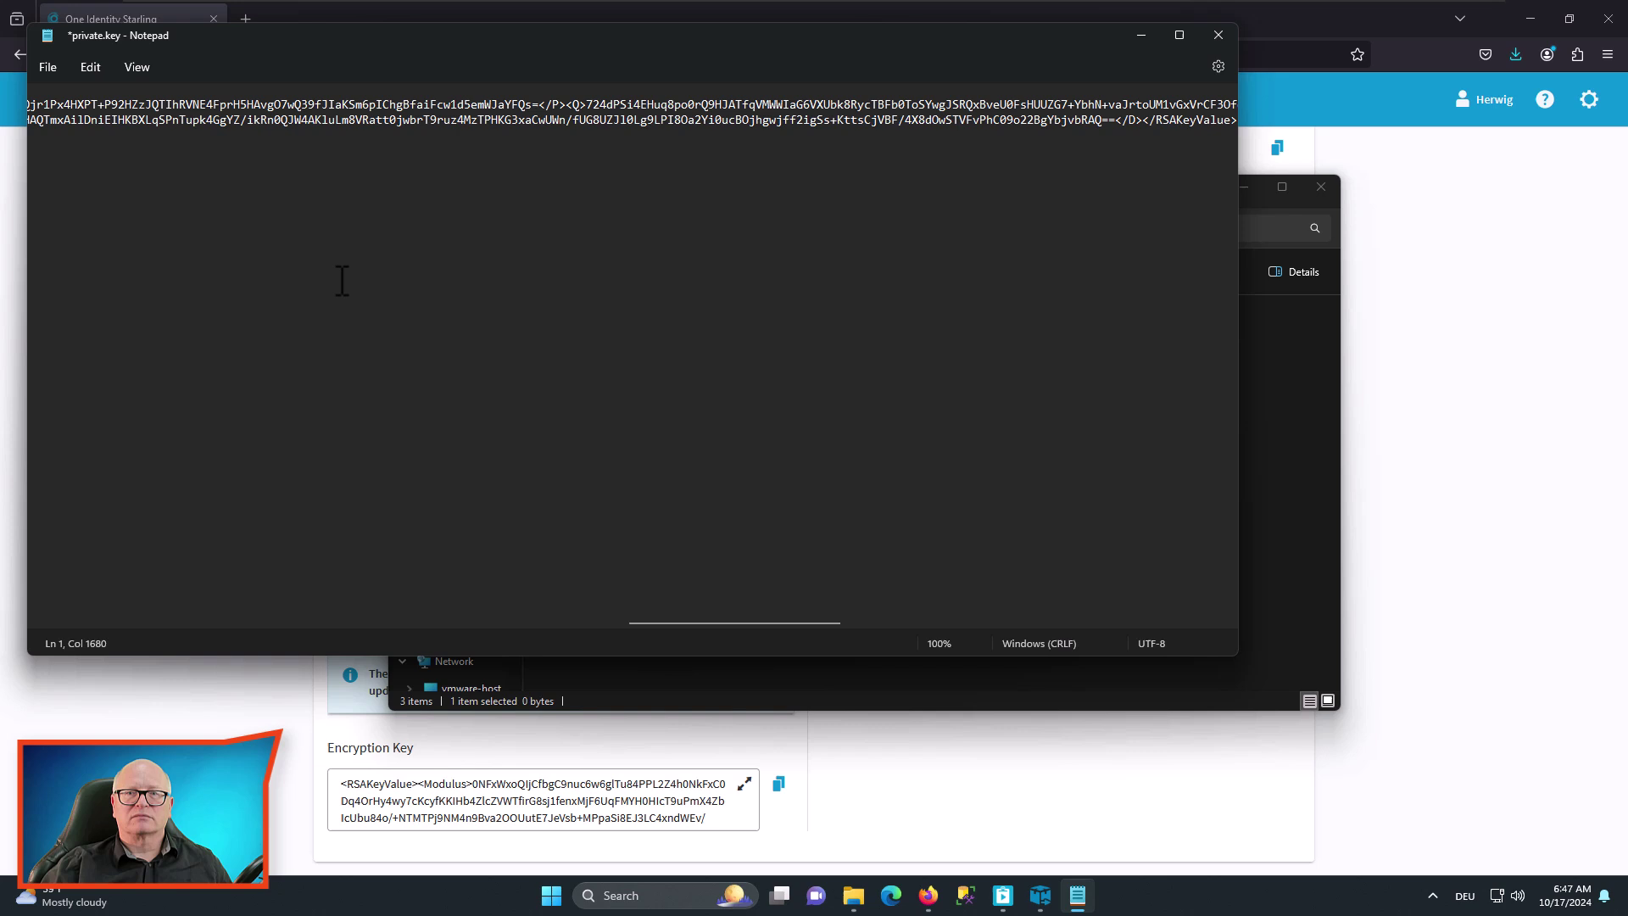
click(1220, 34)
click(537, 383)
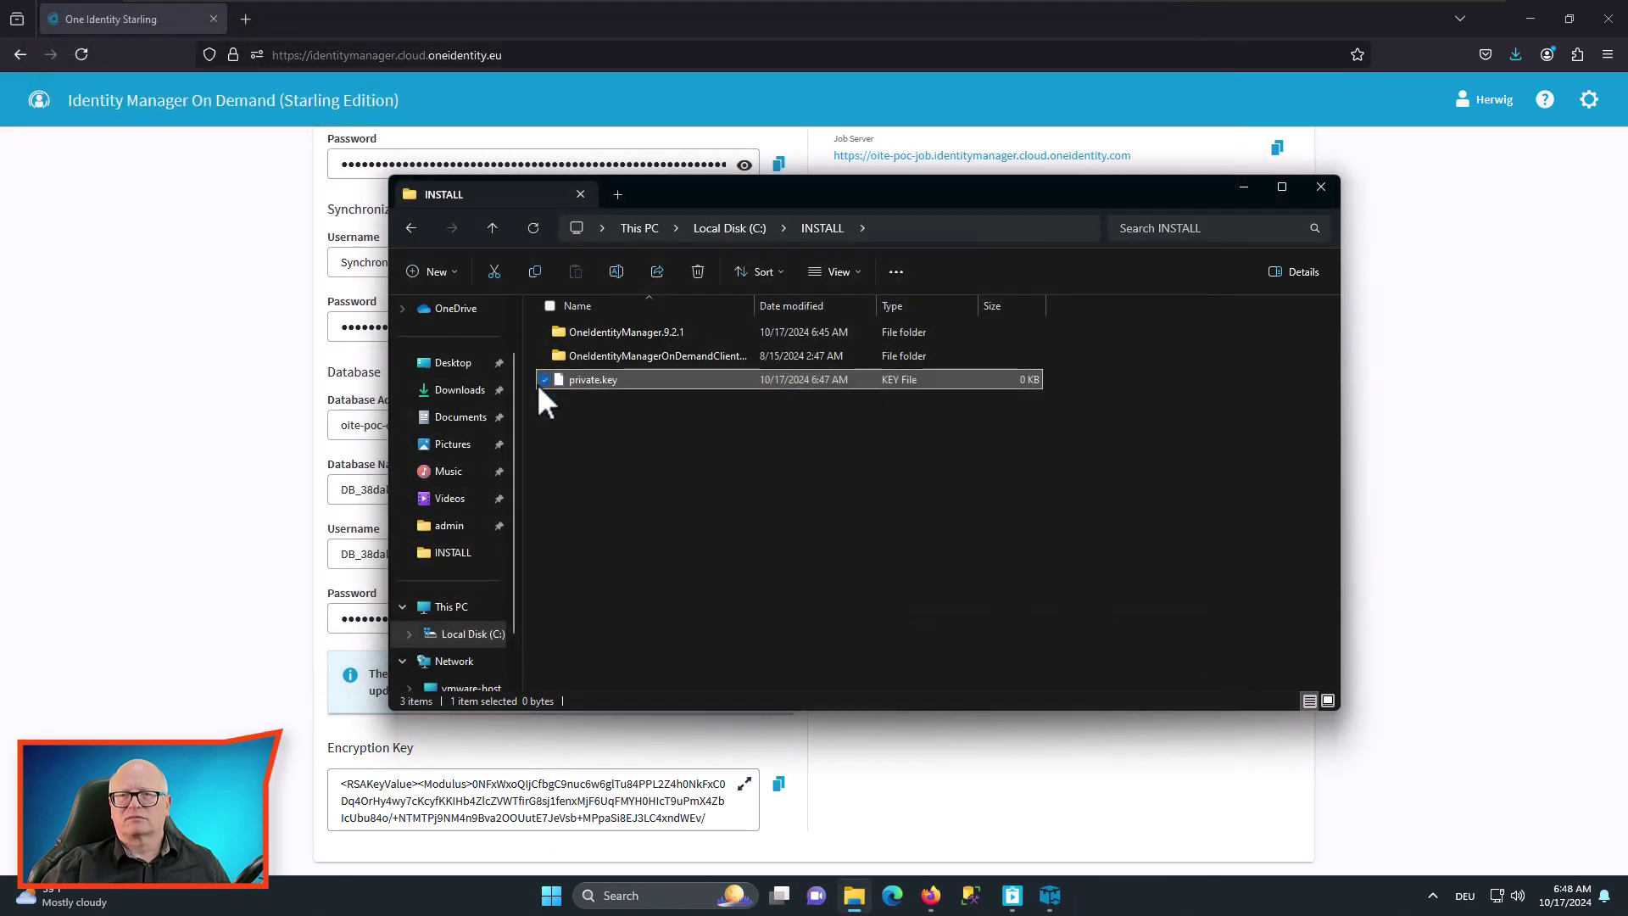
click(1245, 188)
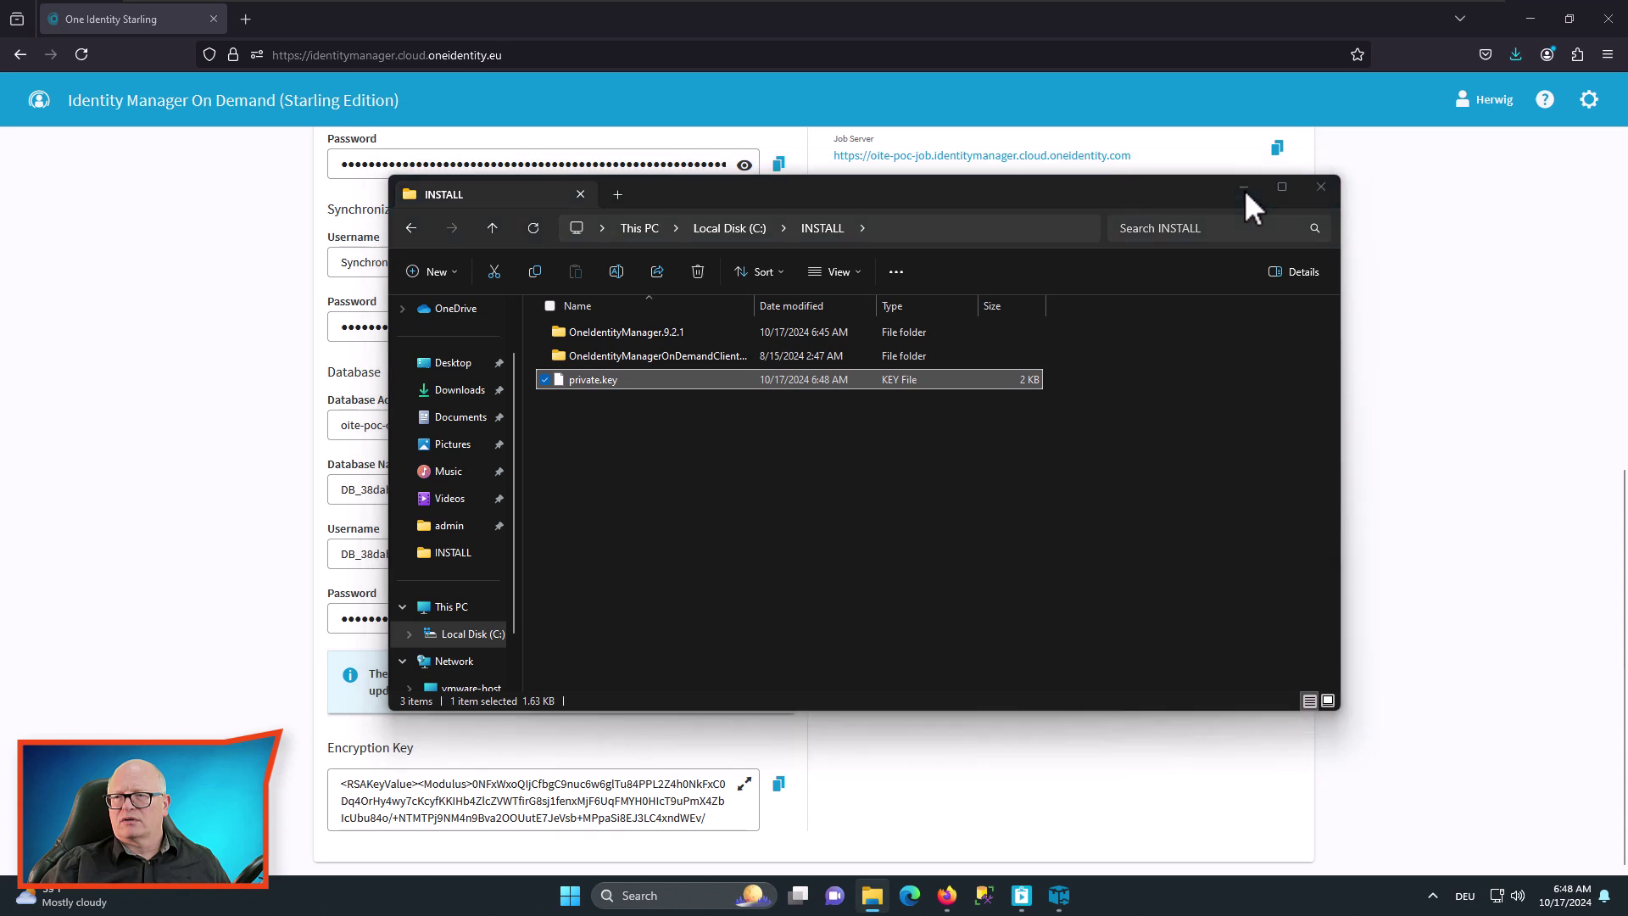
- Return to the Server Installer, select C:\INSTALL\private.key as the private key file and continue to server access
click(1060, 896)
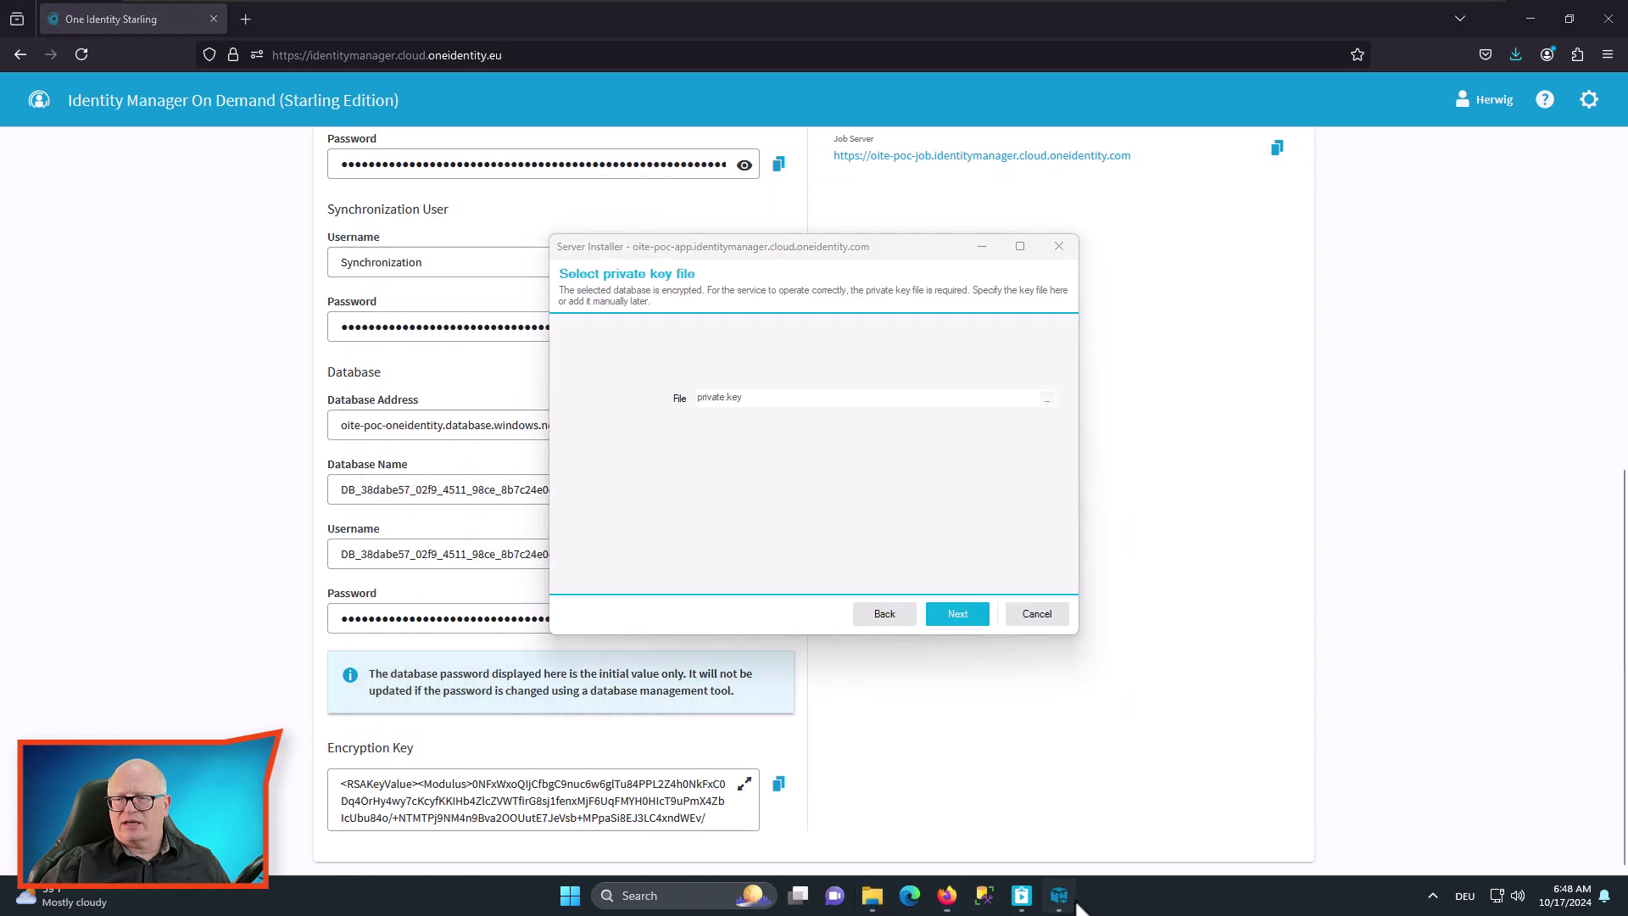
click(1048, 397)
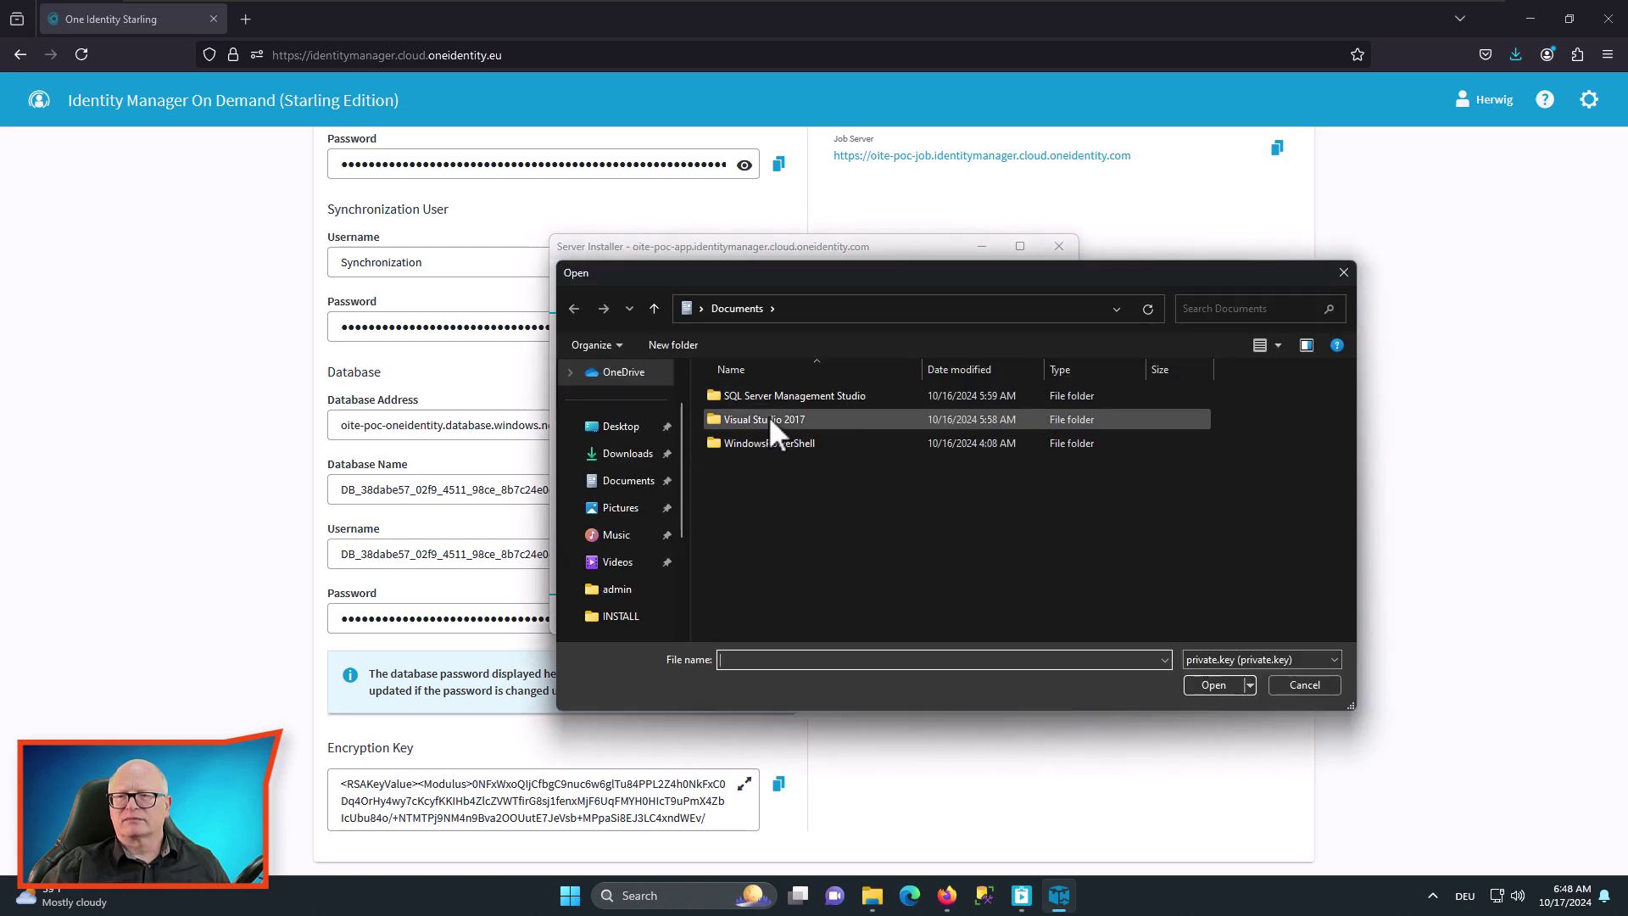
scroll(629, 585, up, 3)
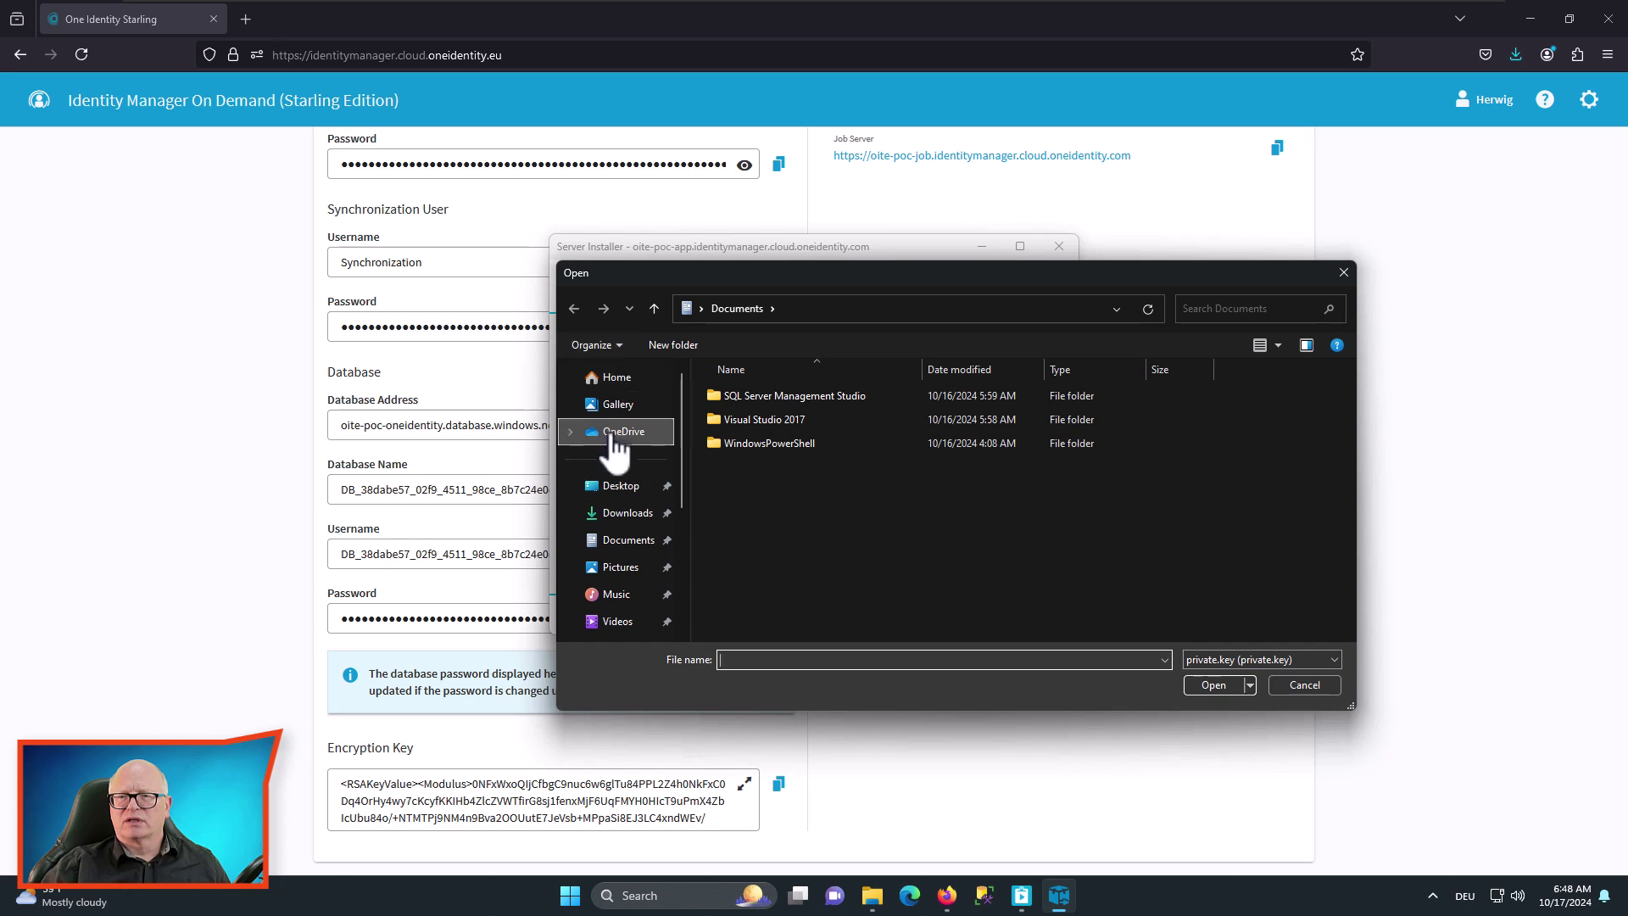
scroll(627, 509, down, 5)
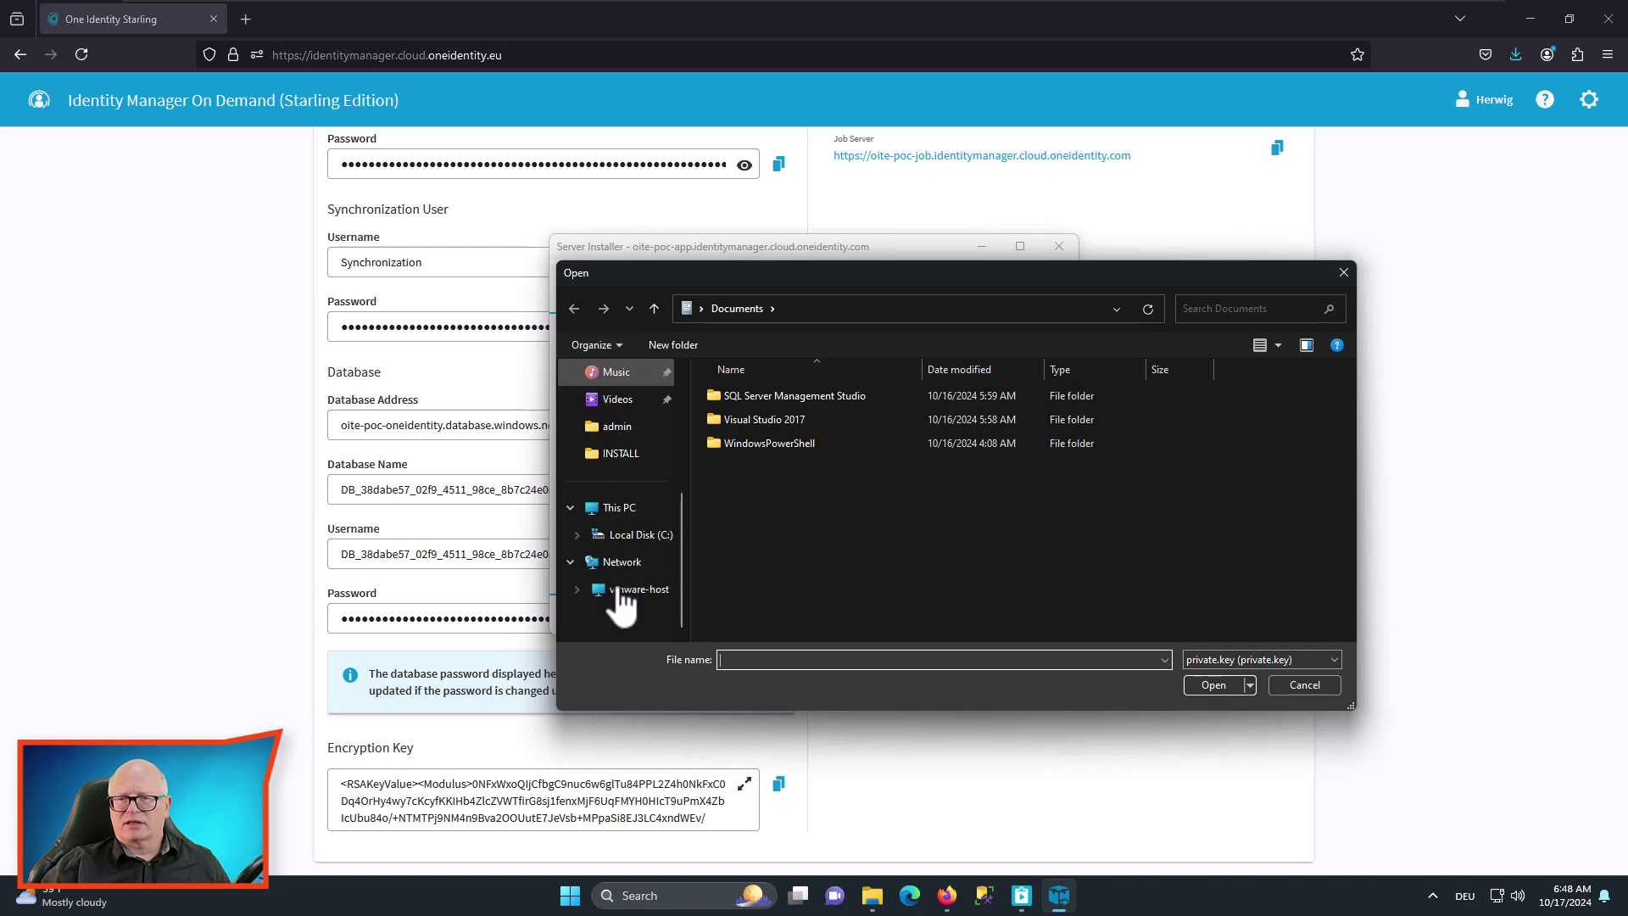
click(632, 535)
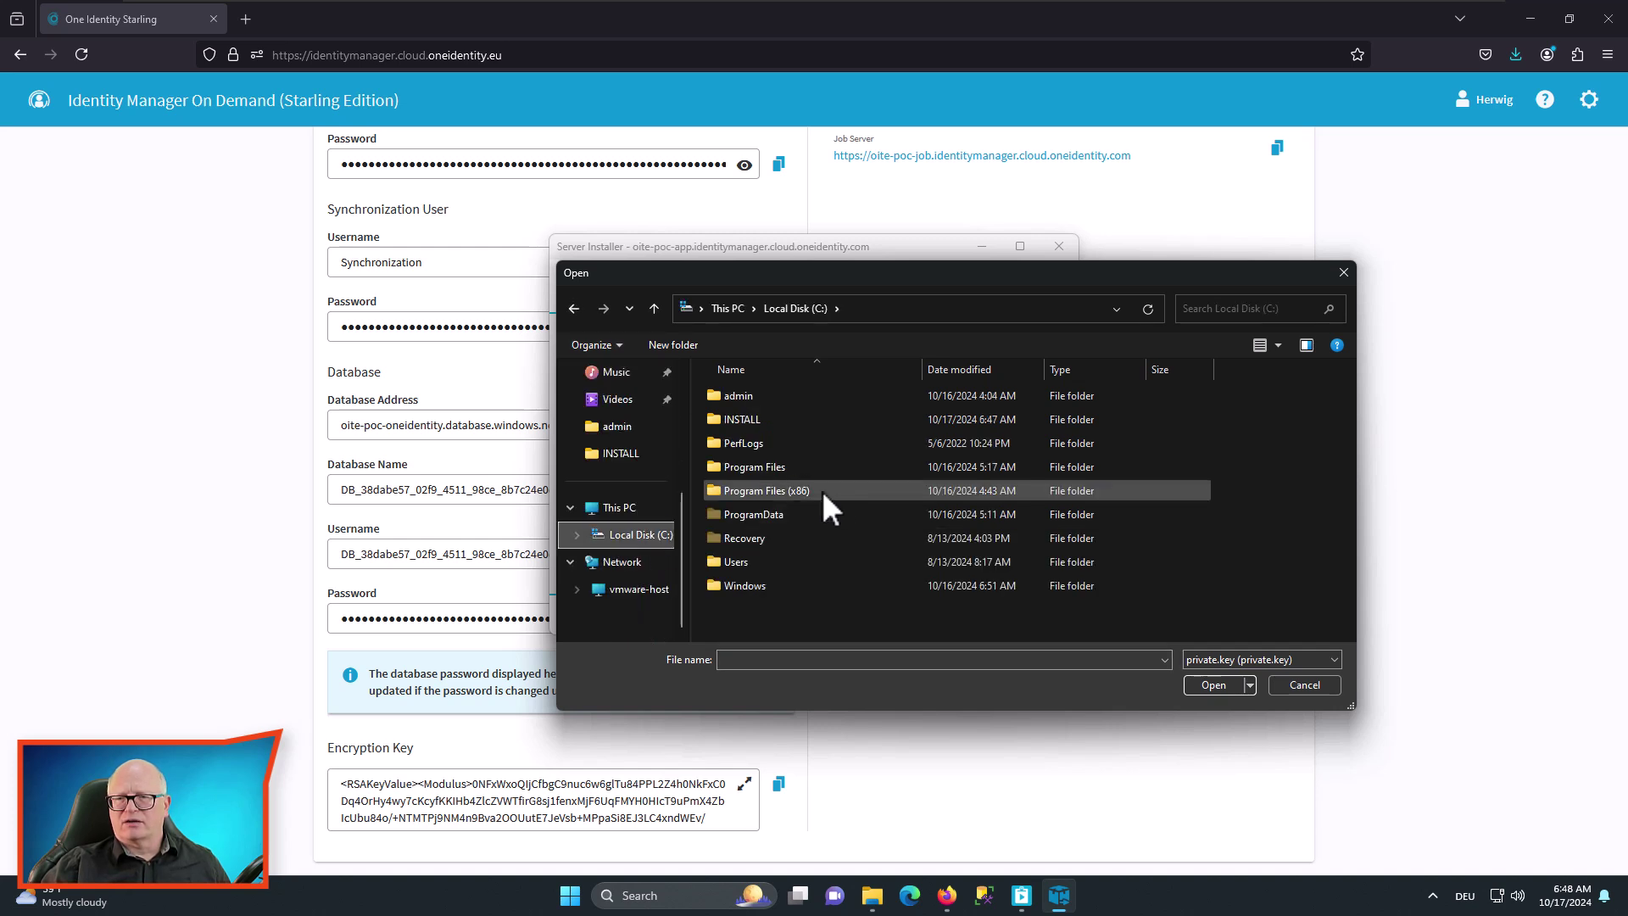
click(750, 426)
double_click(749, 426)
double_click(763, 445)
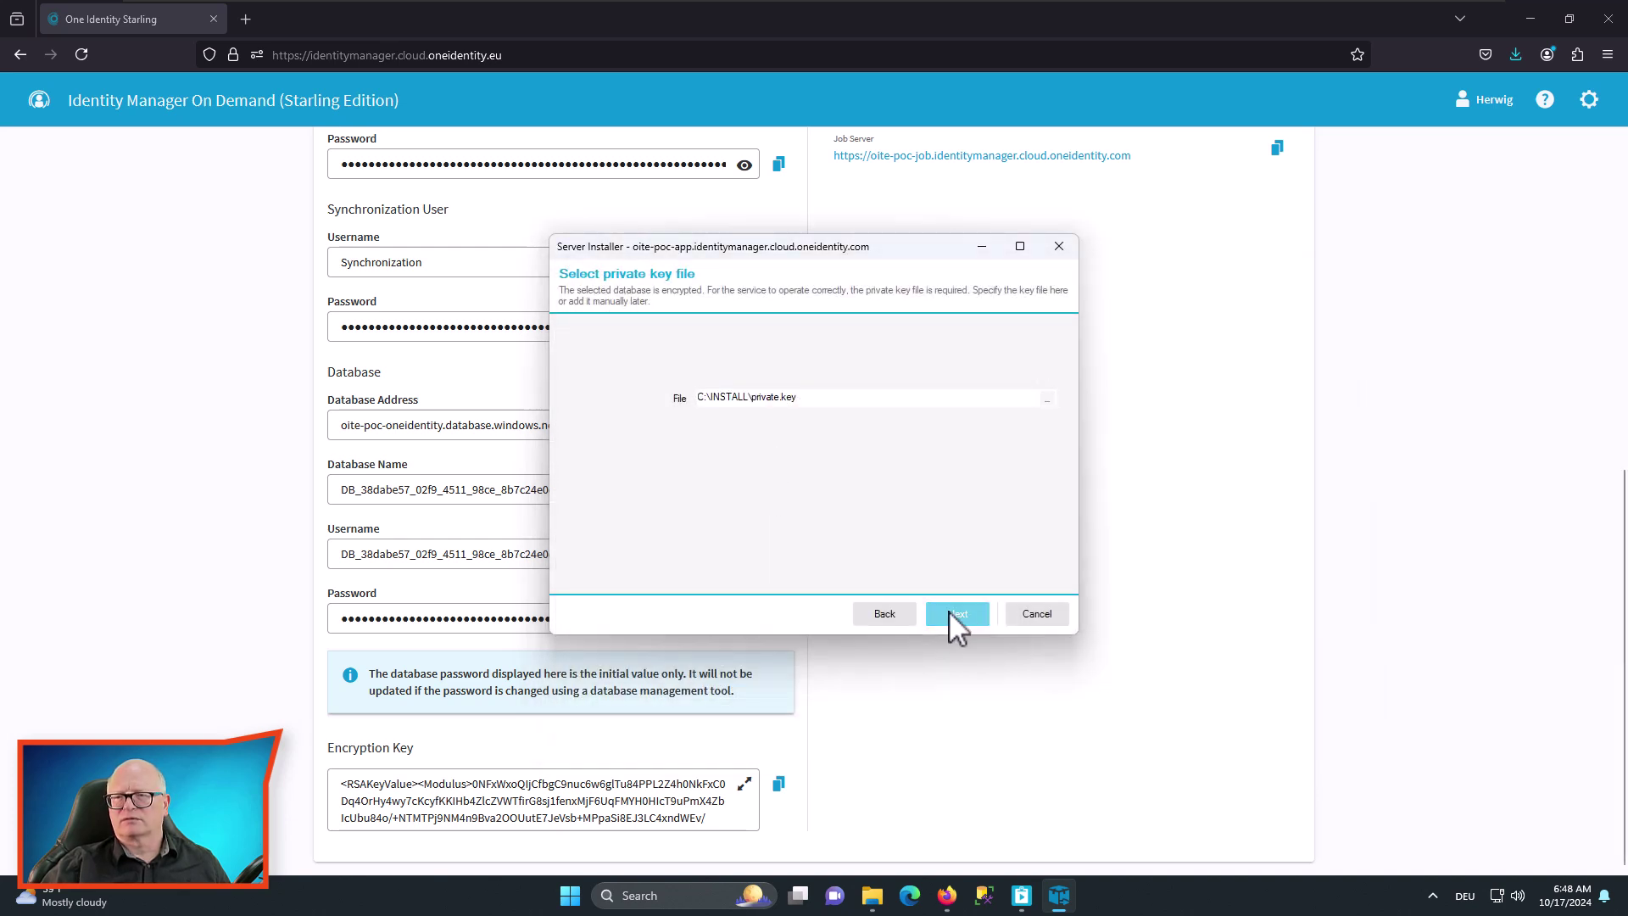
click(959, 621)
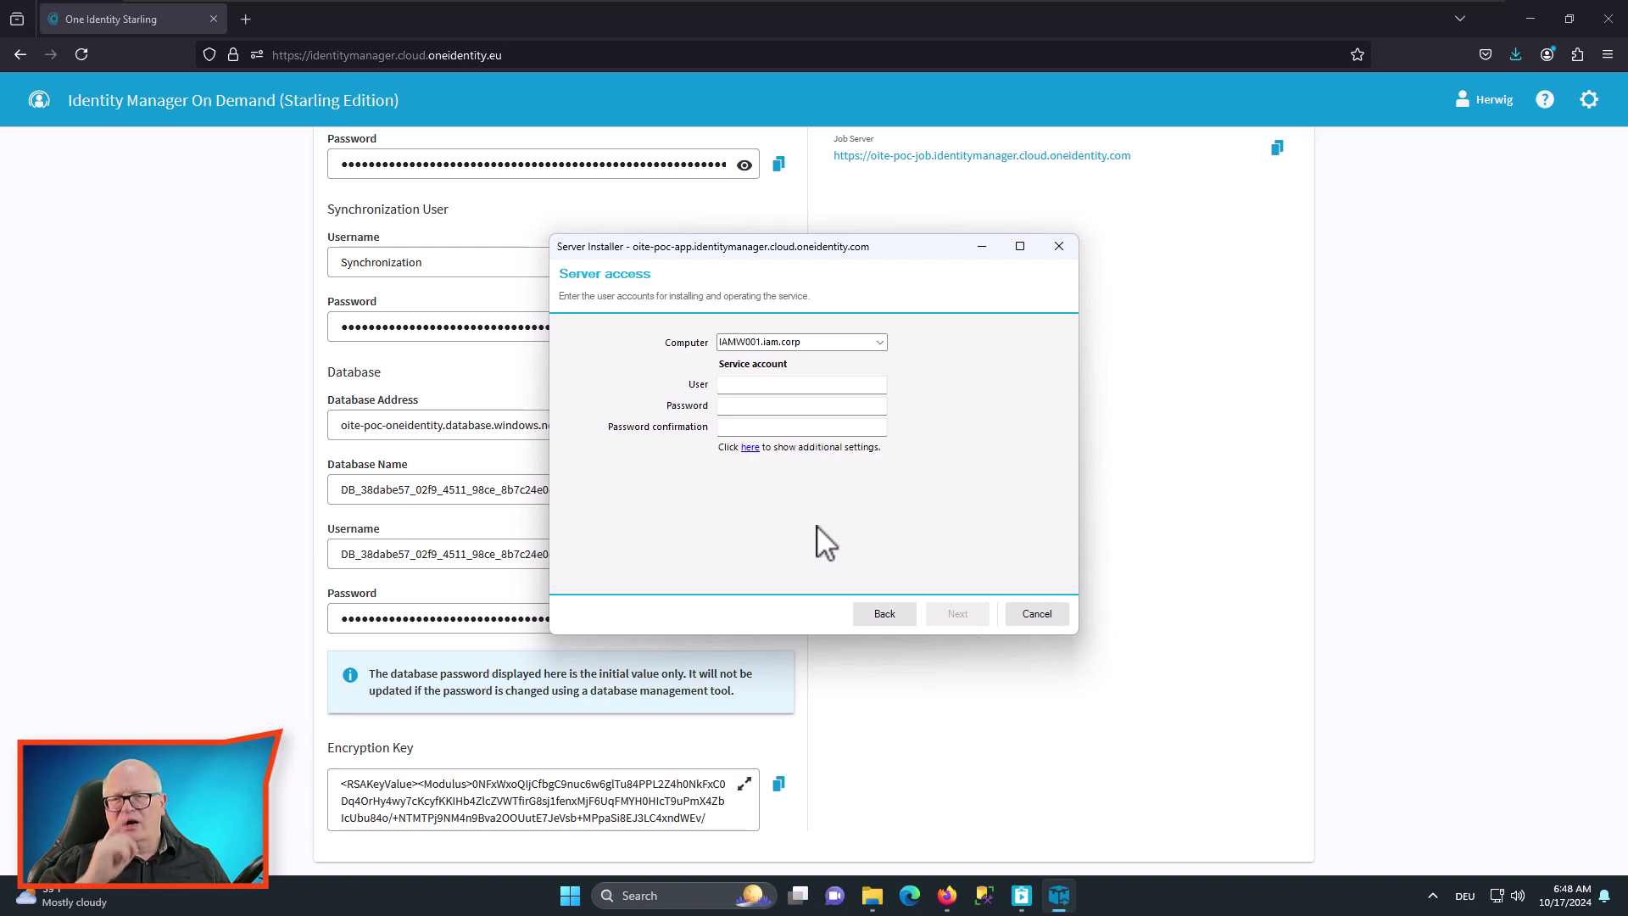
- Set the service account user to iamw001\localiam and enter the account's password and password confirmation
click(793, 385)
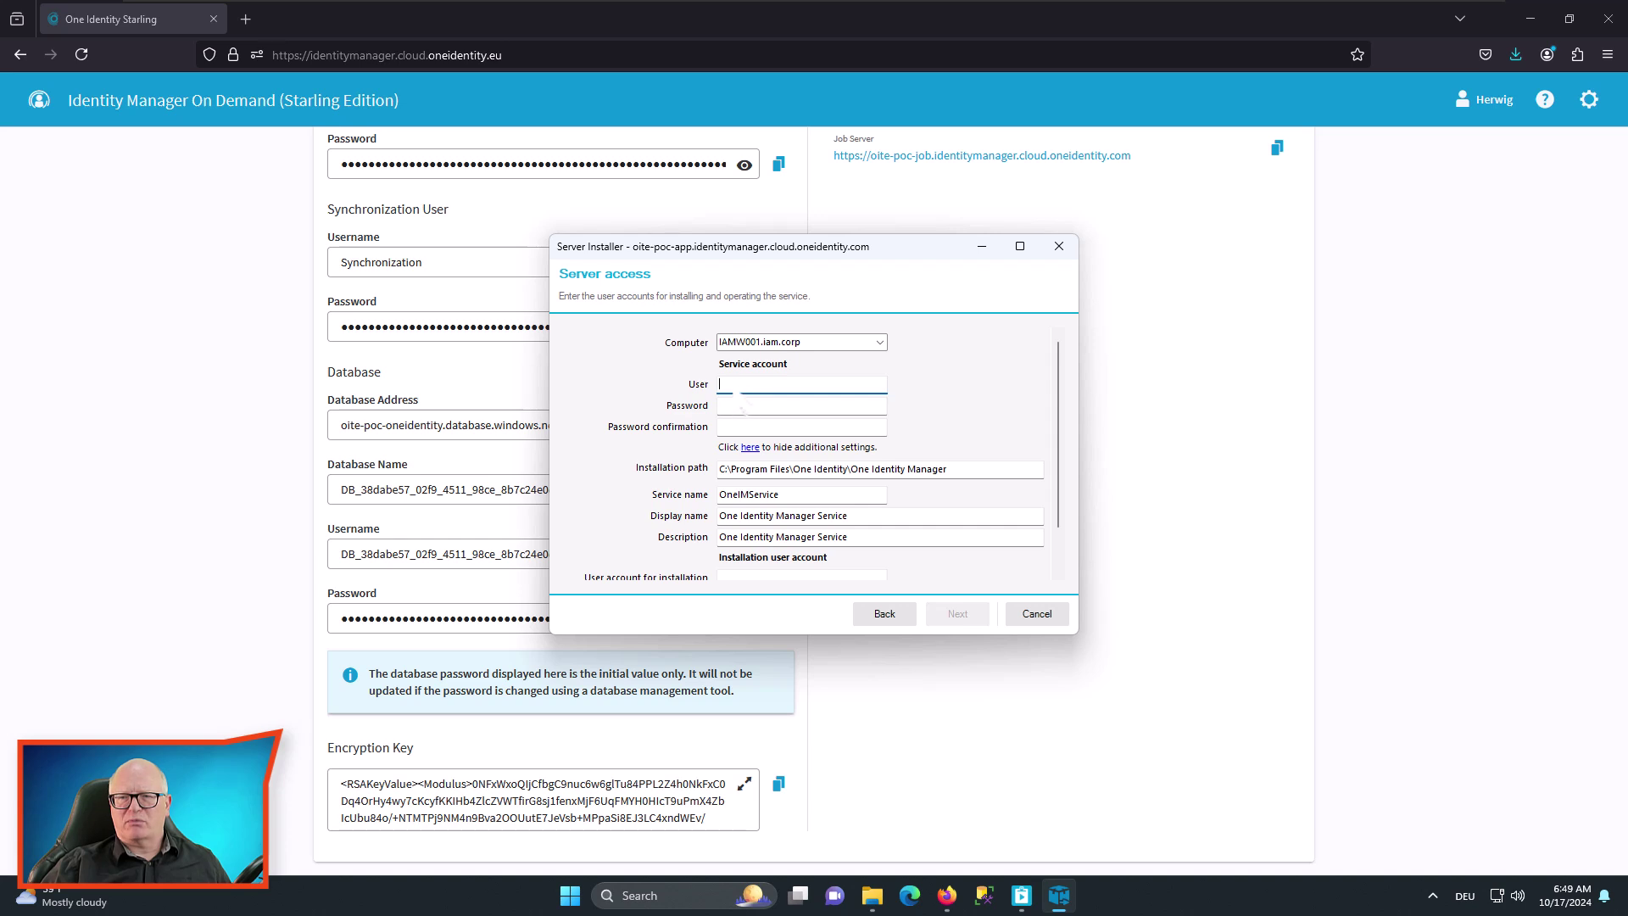
text(iamw001)
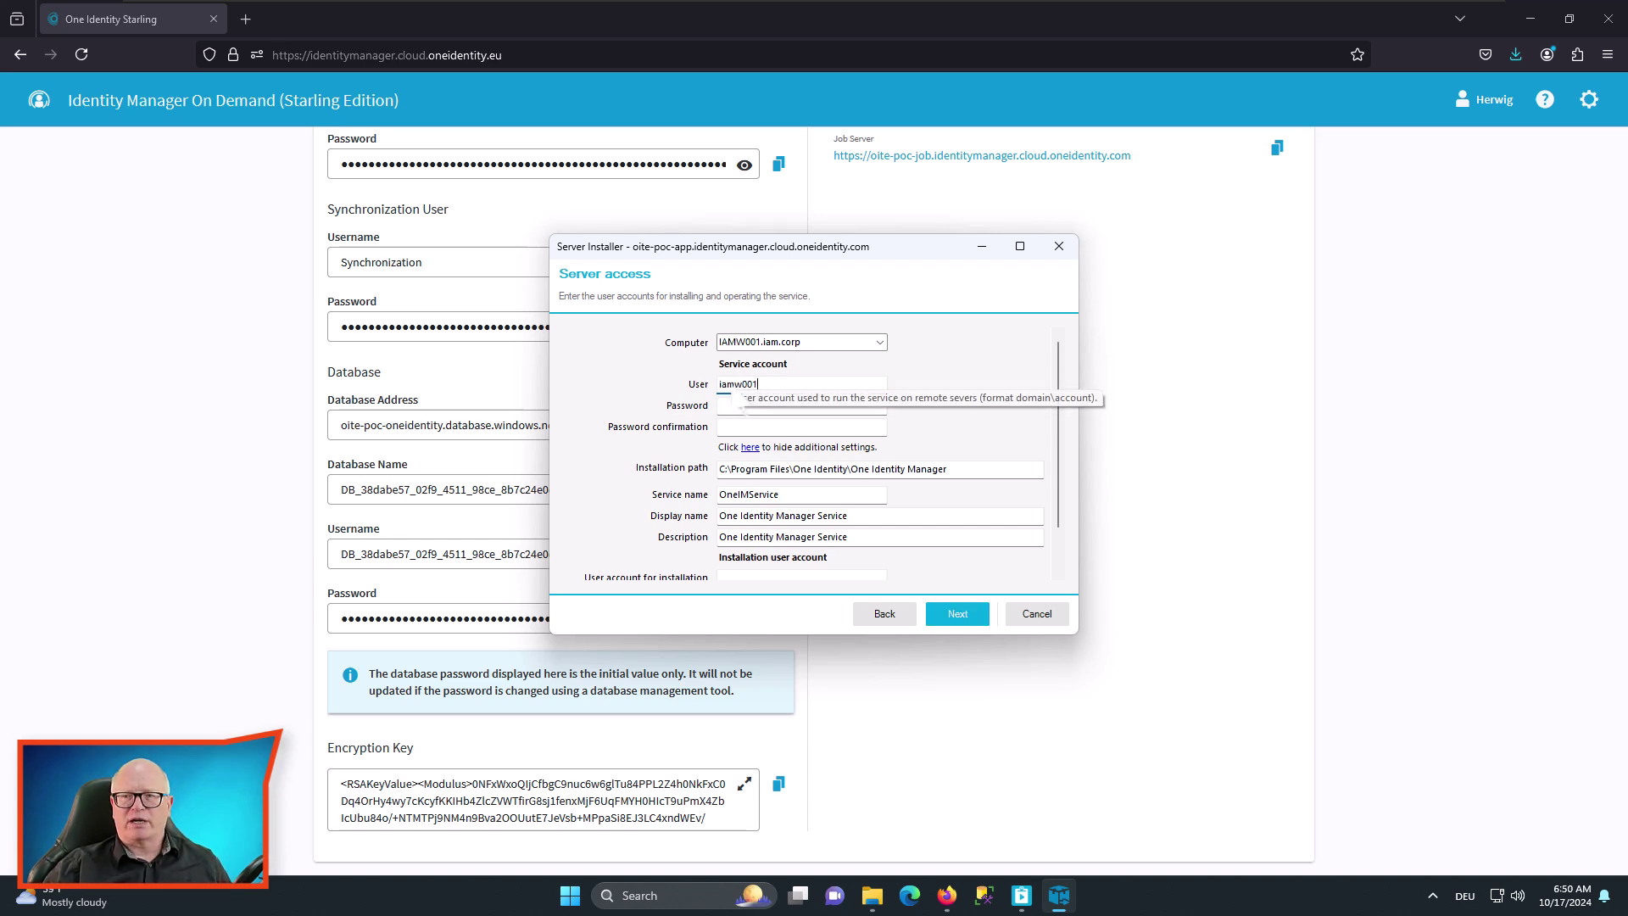
text(\localiam)
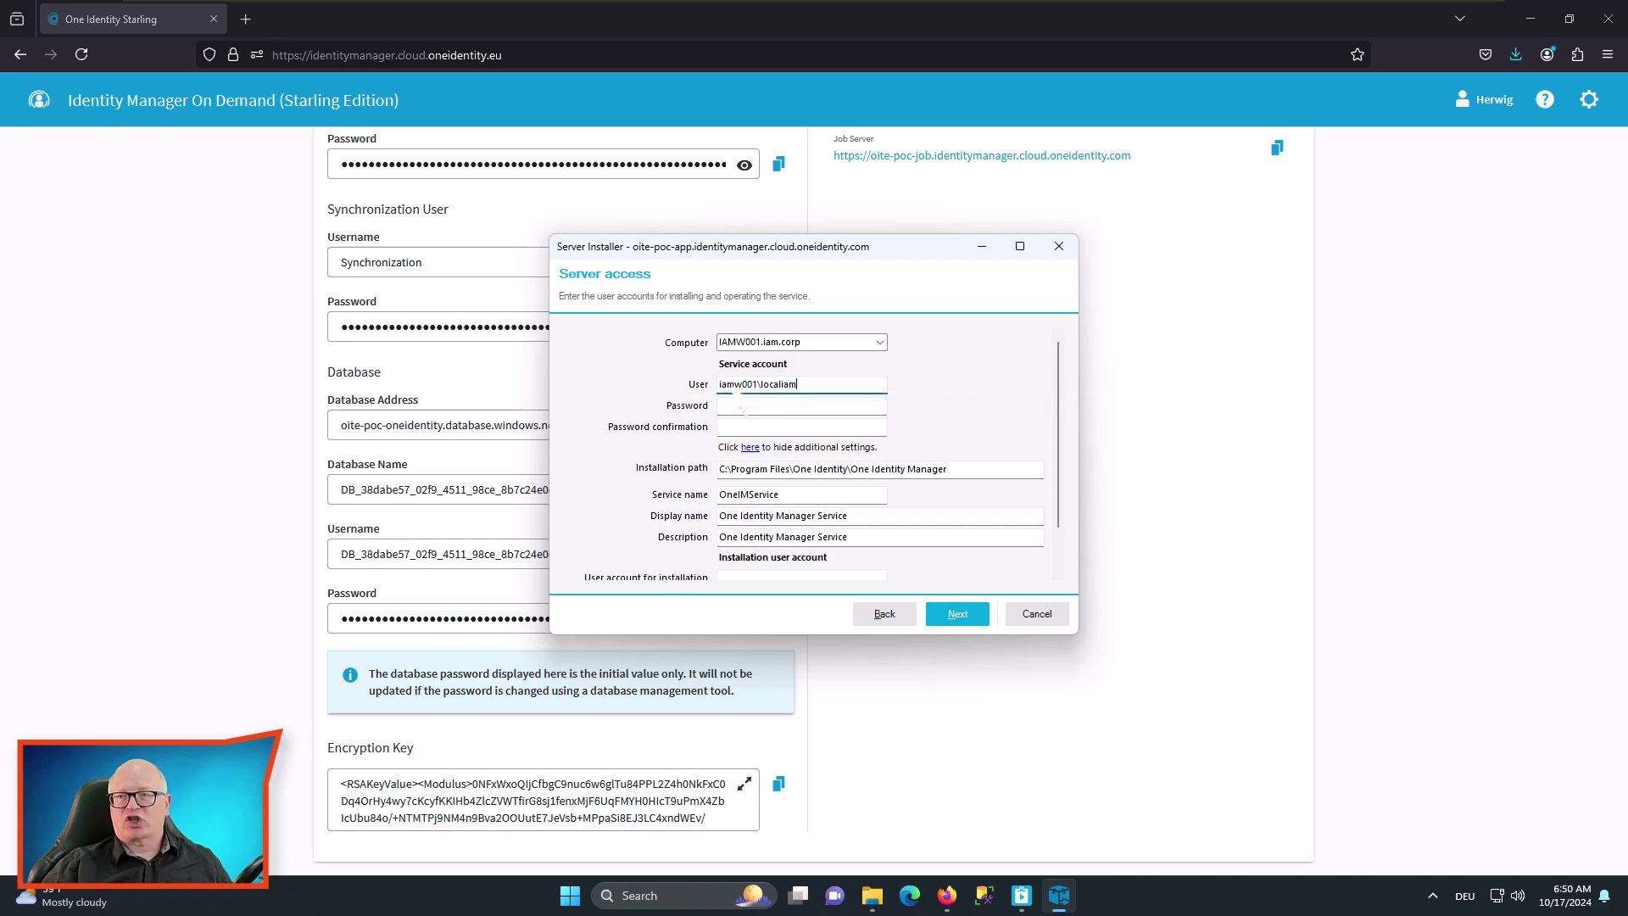
key(Tab)
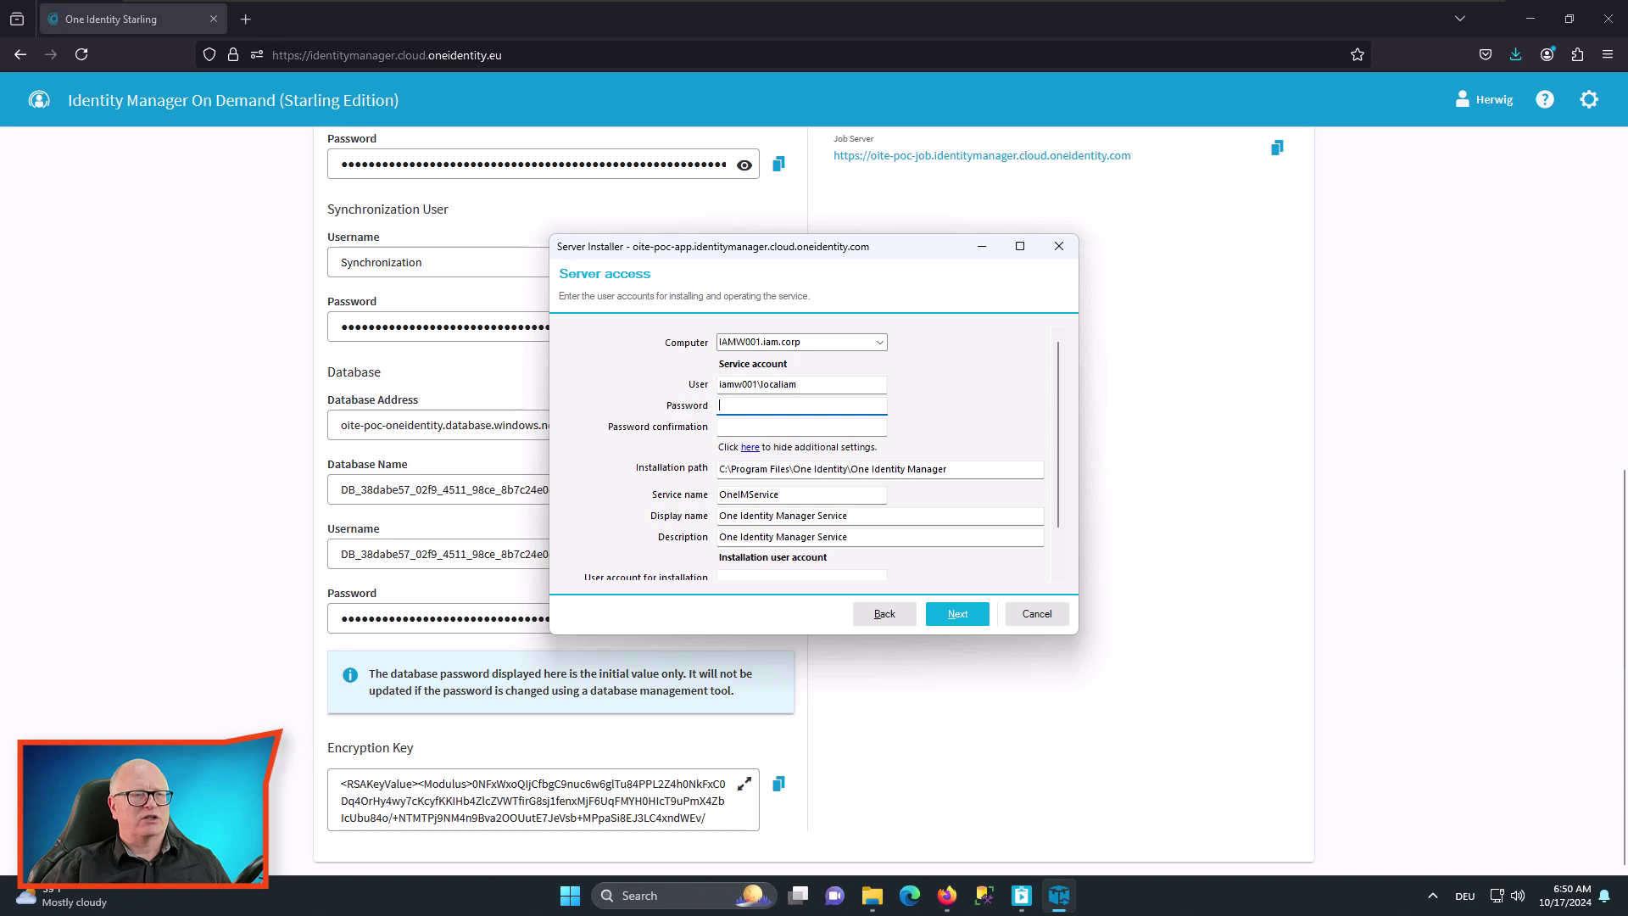
key(ctrl+v)
key(Tab)
key(ctrl+v)
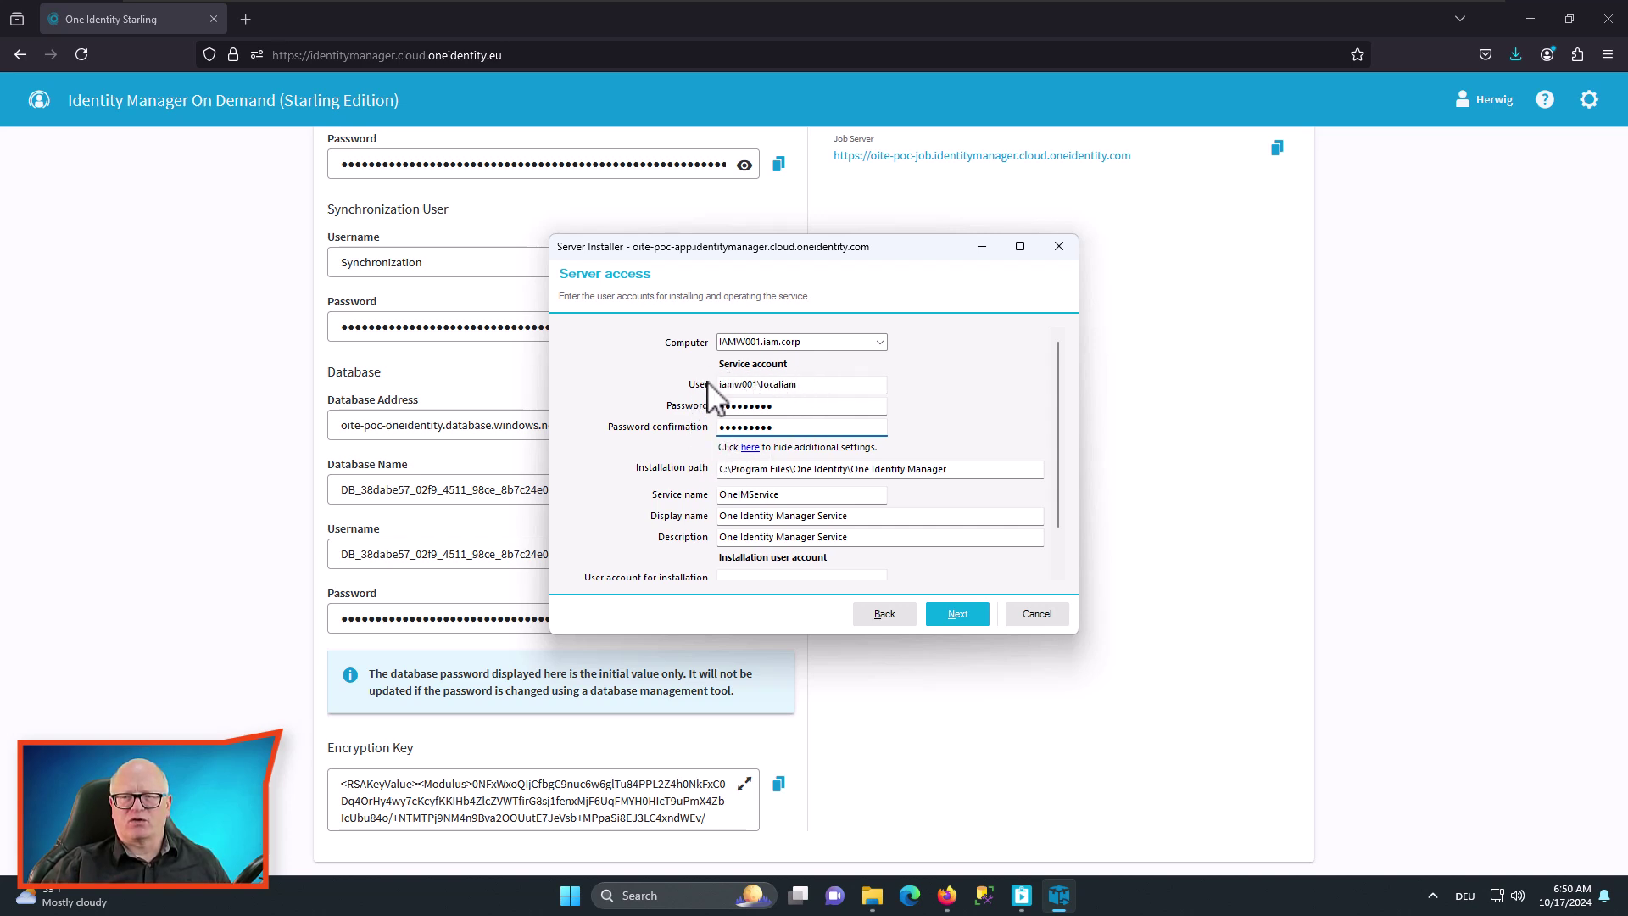
- Submit the server access settings, grant the service account "login as a service" permissions, and complete the service installation
click(969, 614)
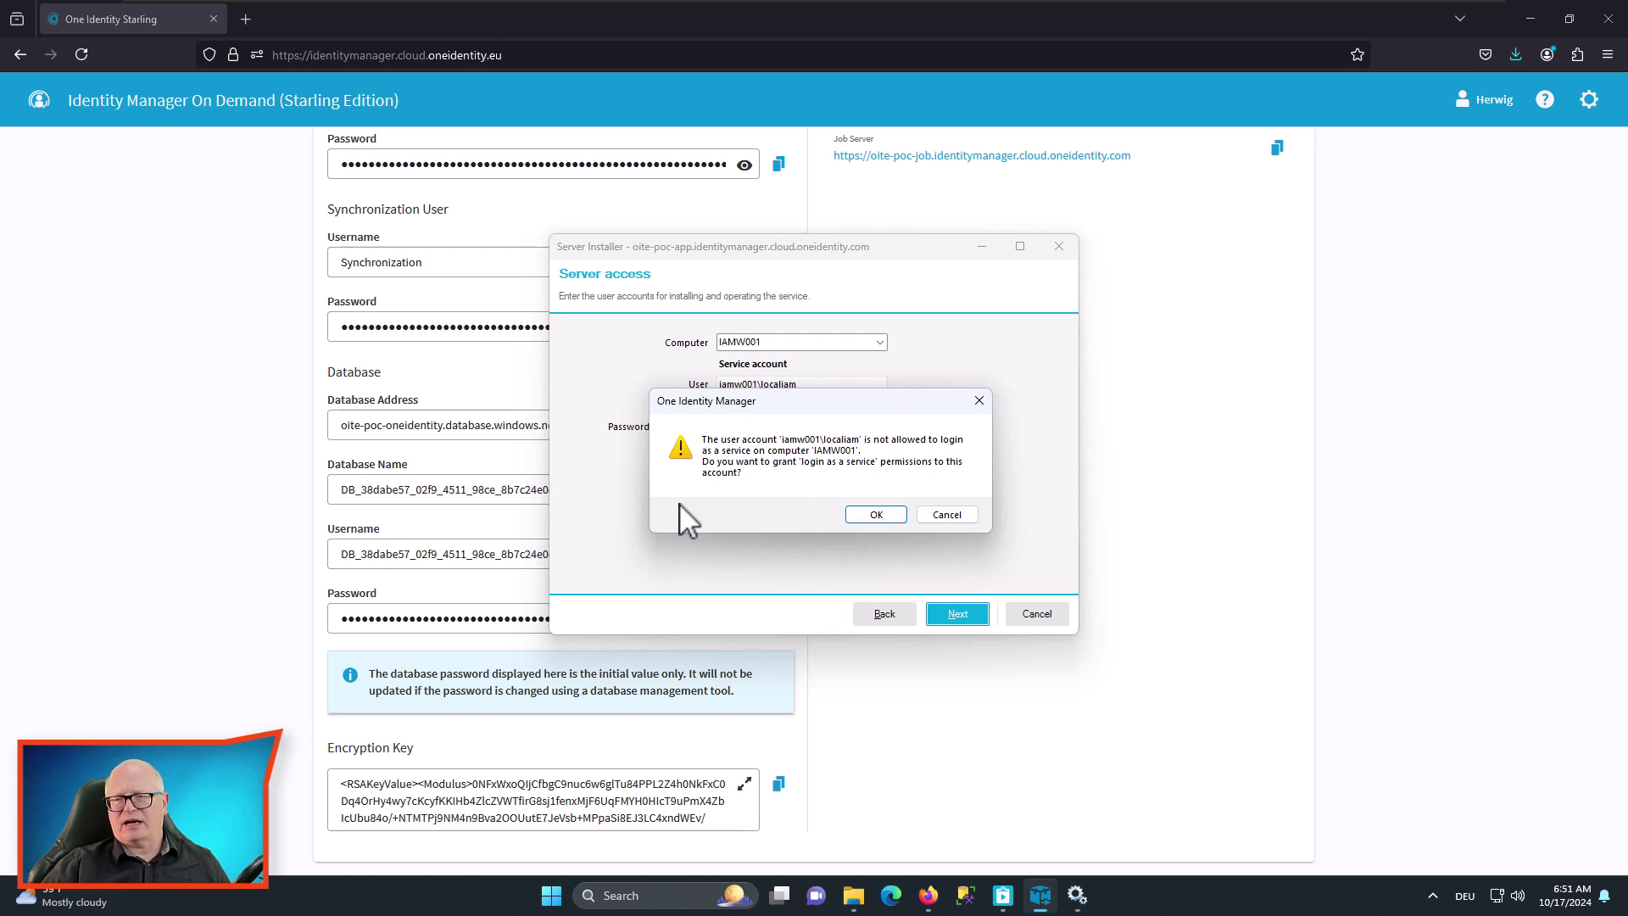
click(876, 514)
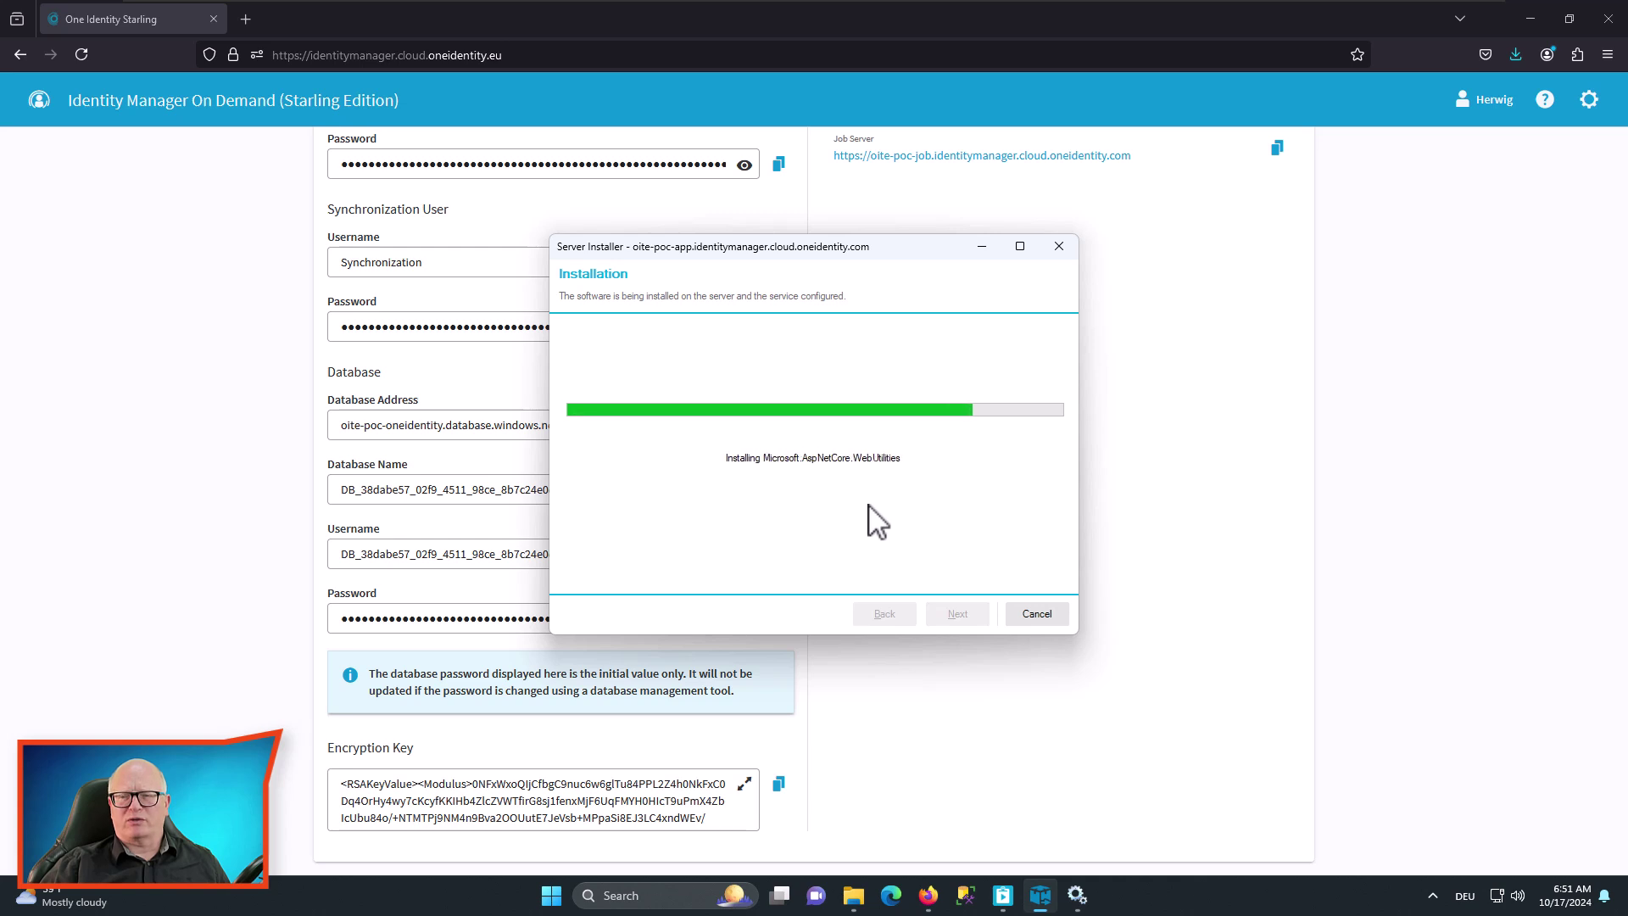
click(975, 616)
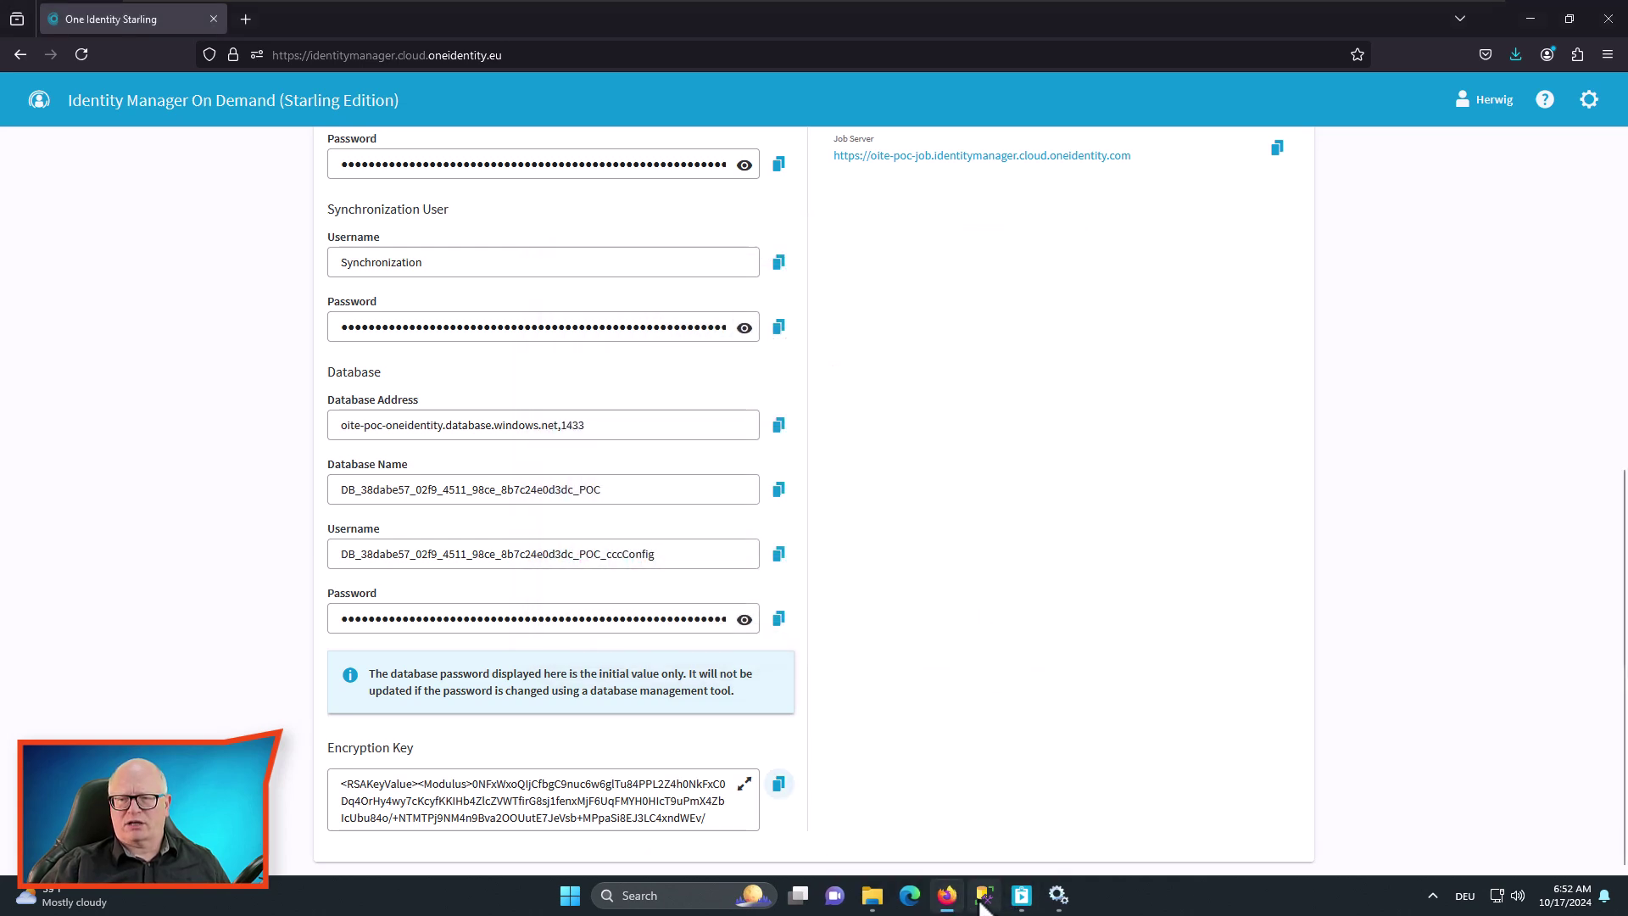
- Switch to the Windows Services console, locate the One Identity Manager service and check its running status and startup type
click(1059, 896)
click(127, 85)
click(154, 235)
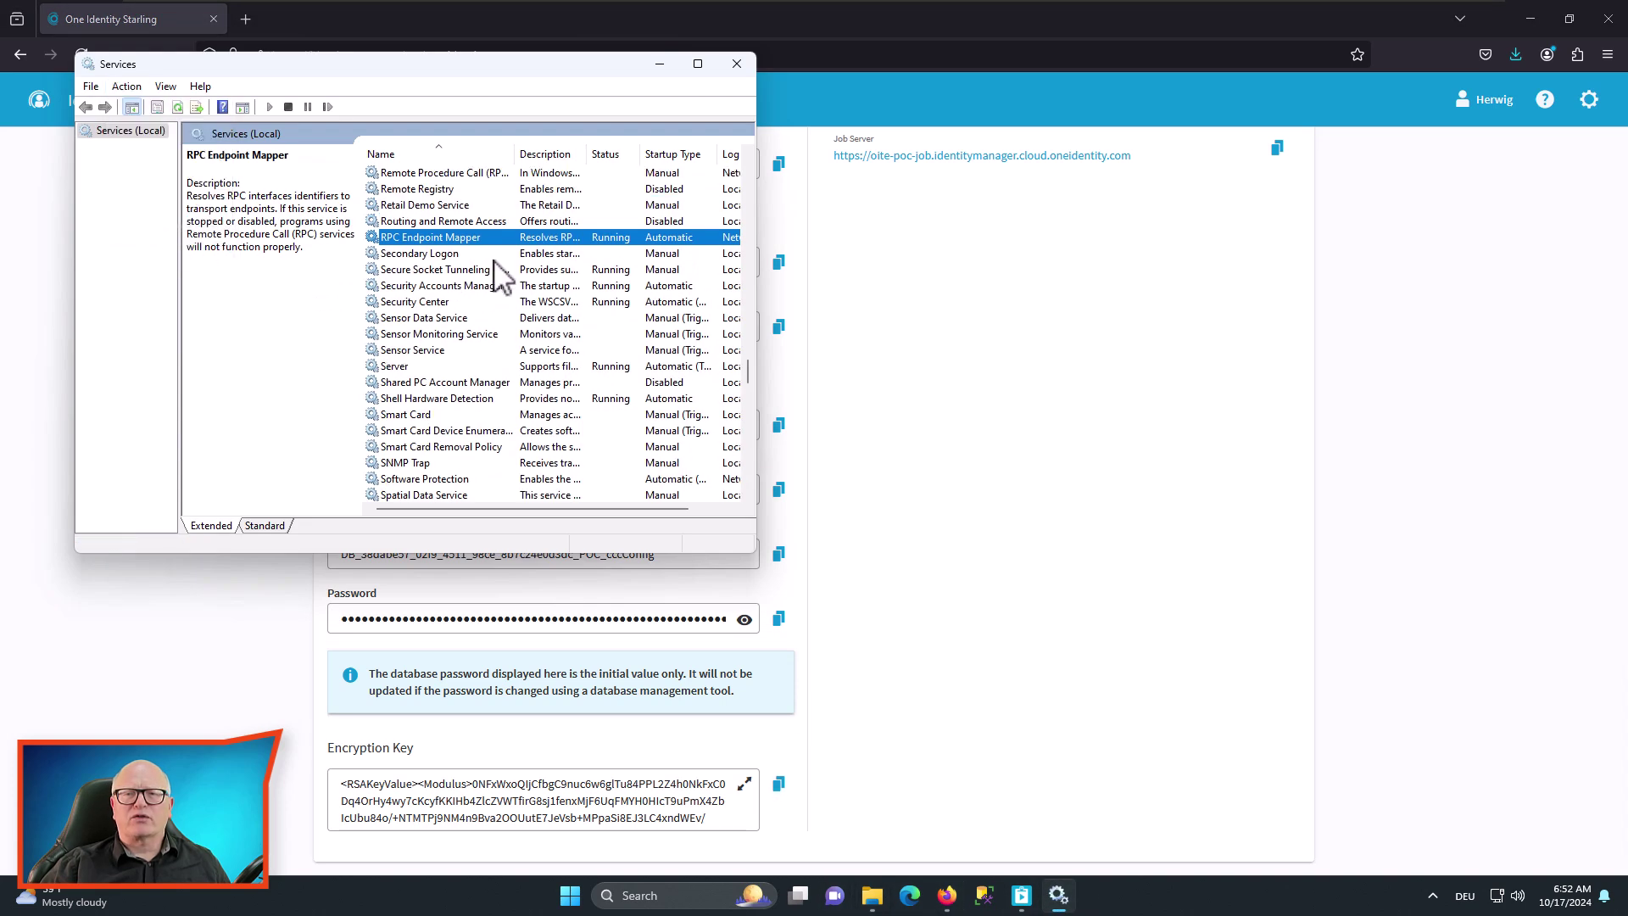
scroll(462, 246, up, 3)
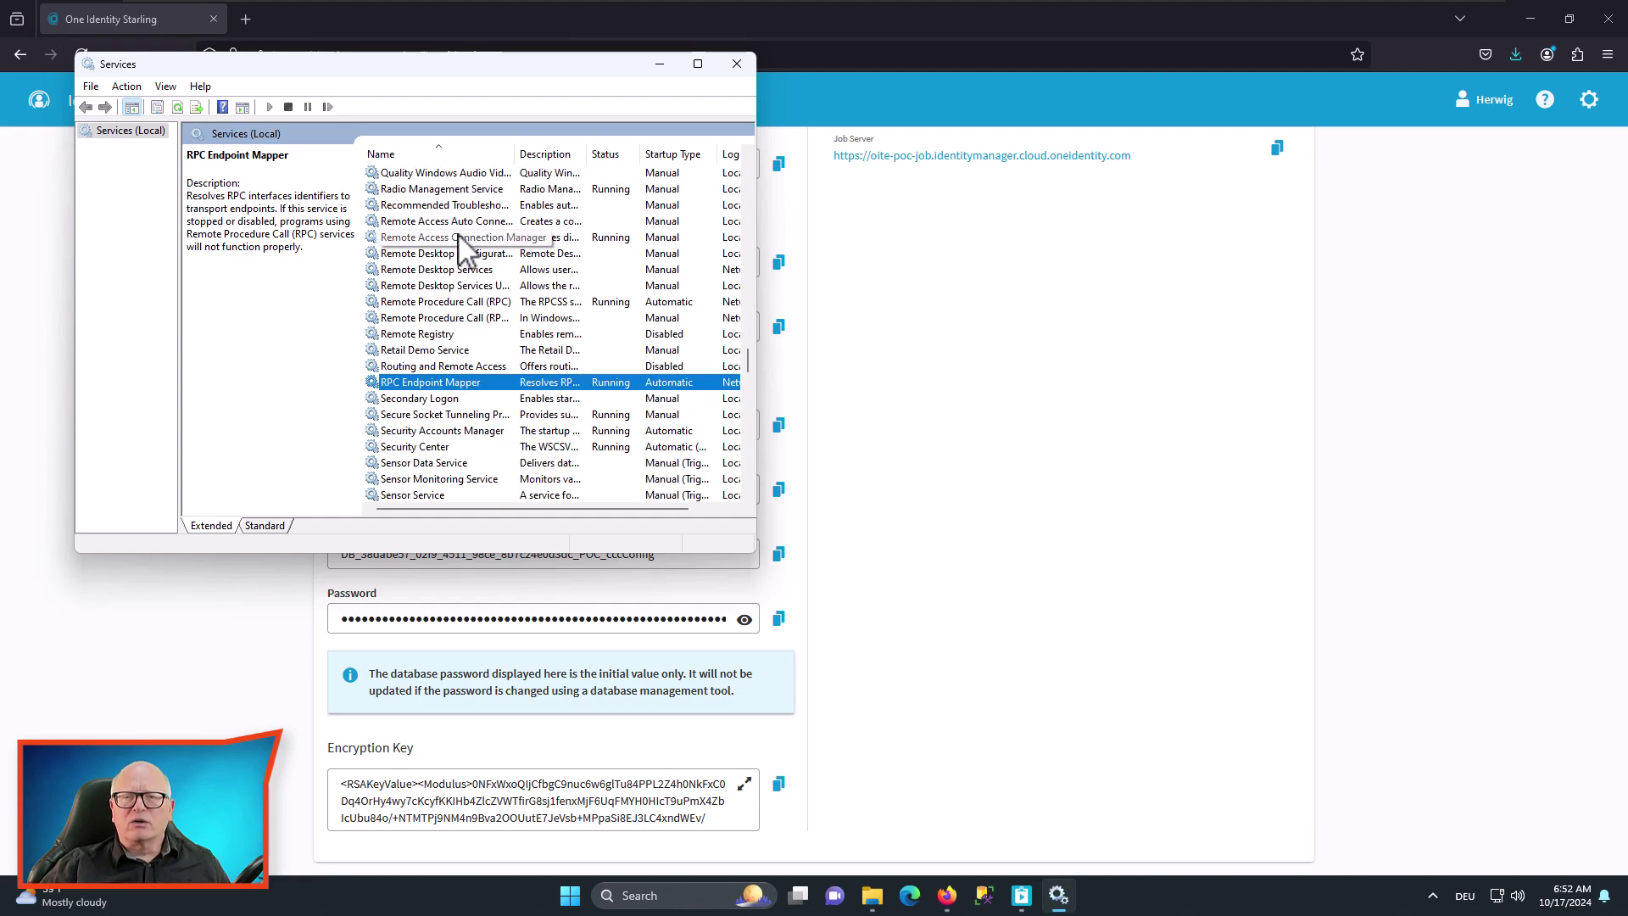
scroll(459, 236, up, 6)
scroll(459, 235, up, 6)
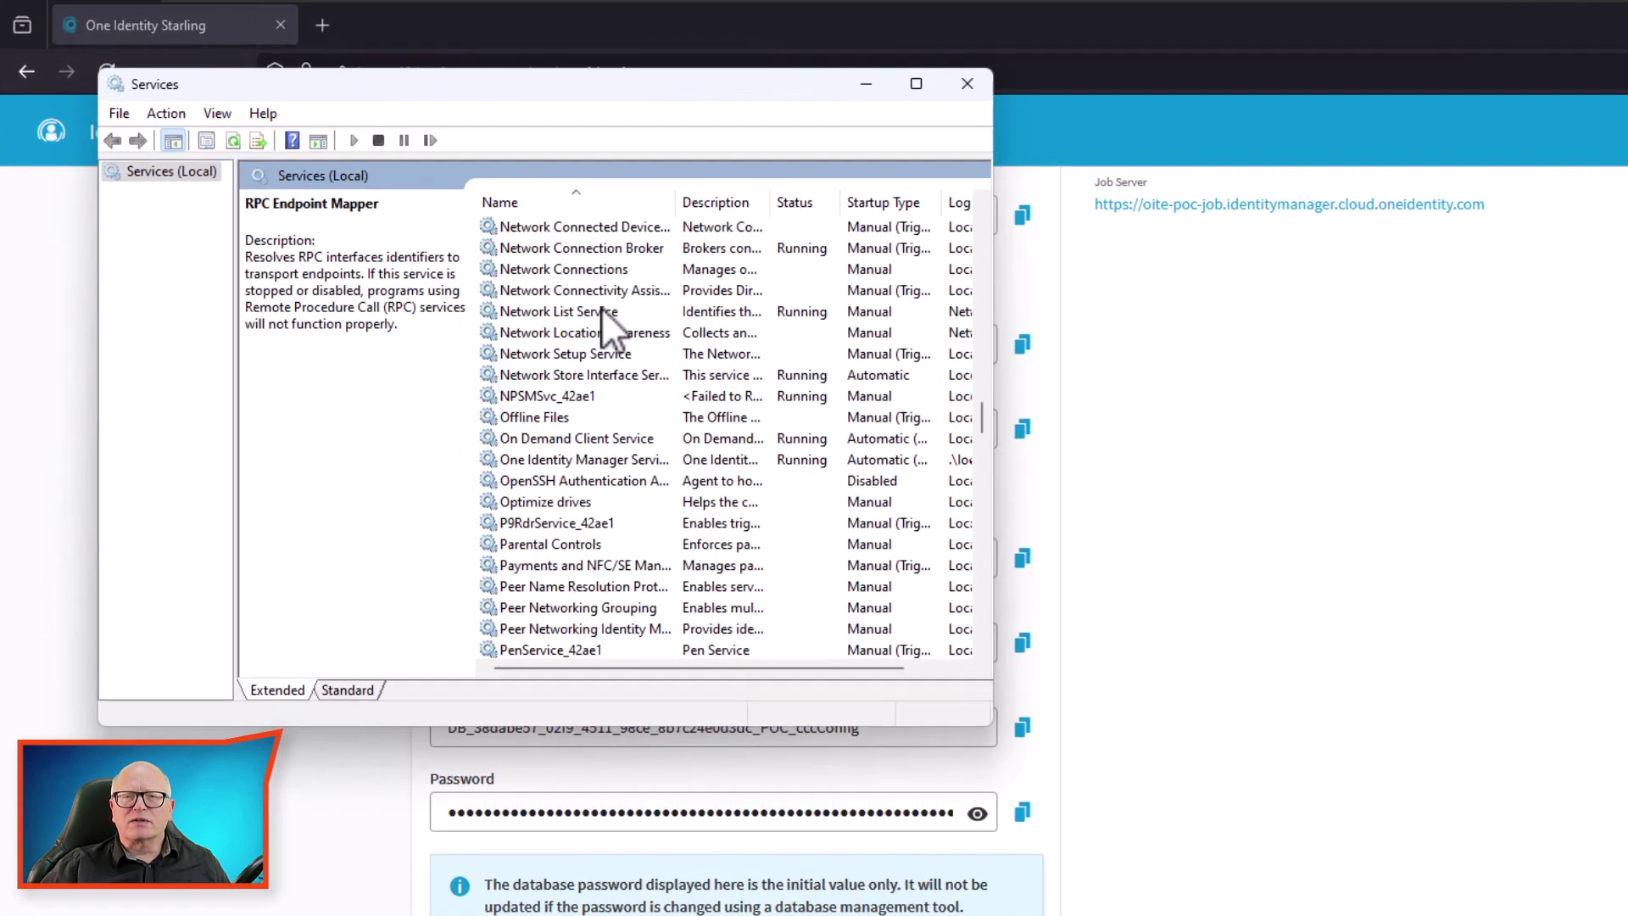
scroll(602, 307, up, 11)
scroll(602, 307, down, 4)
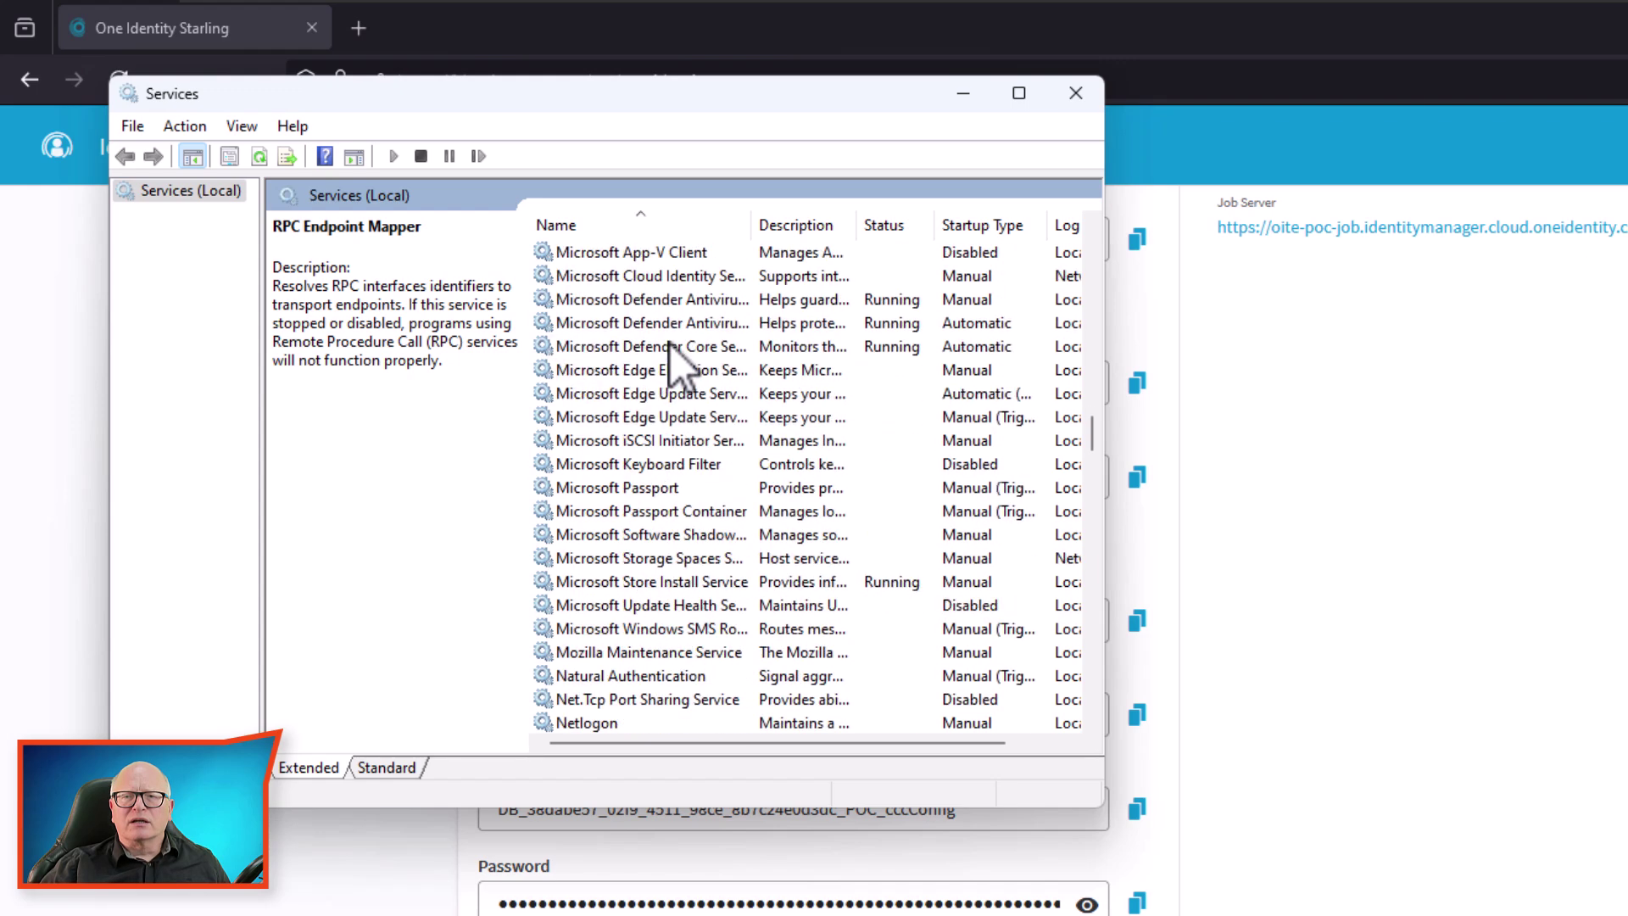
scroll(670, 344, down, 4)
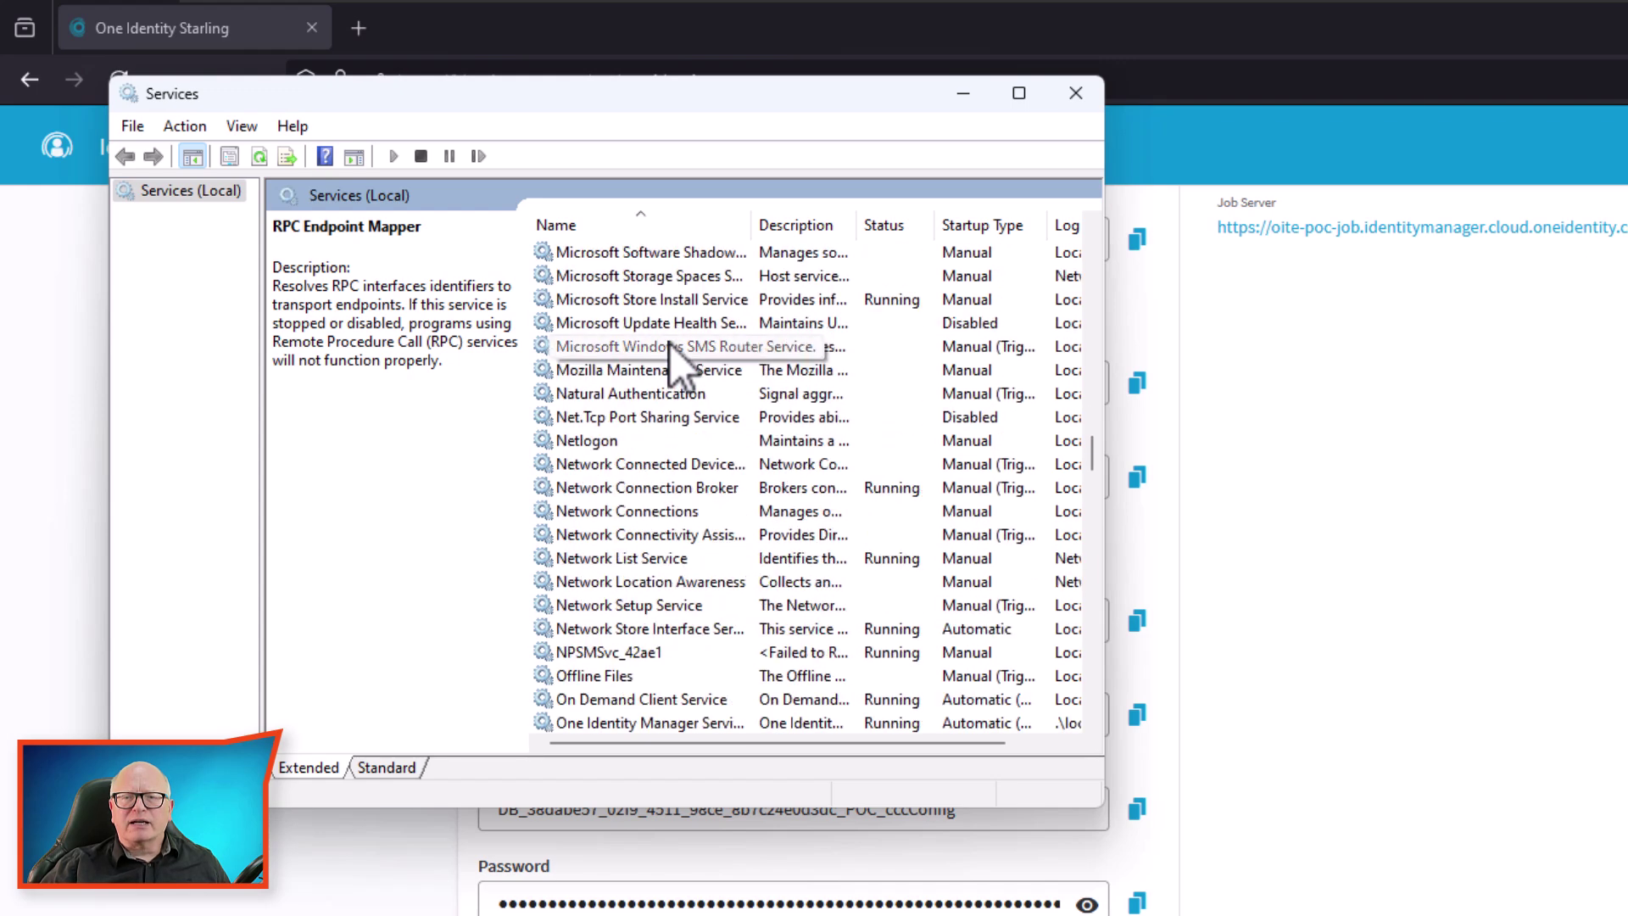
scroll(670, 344, down, 2)
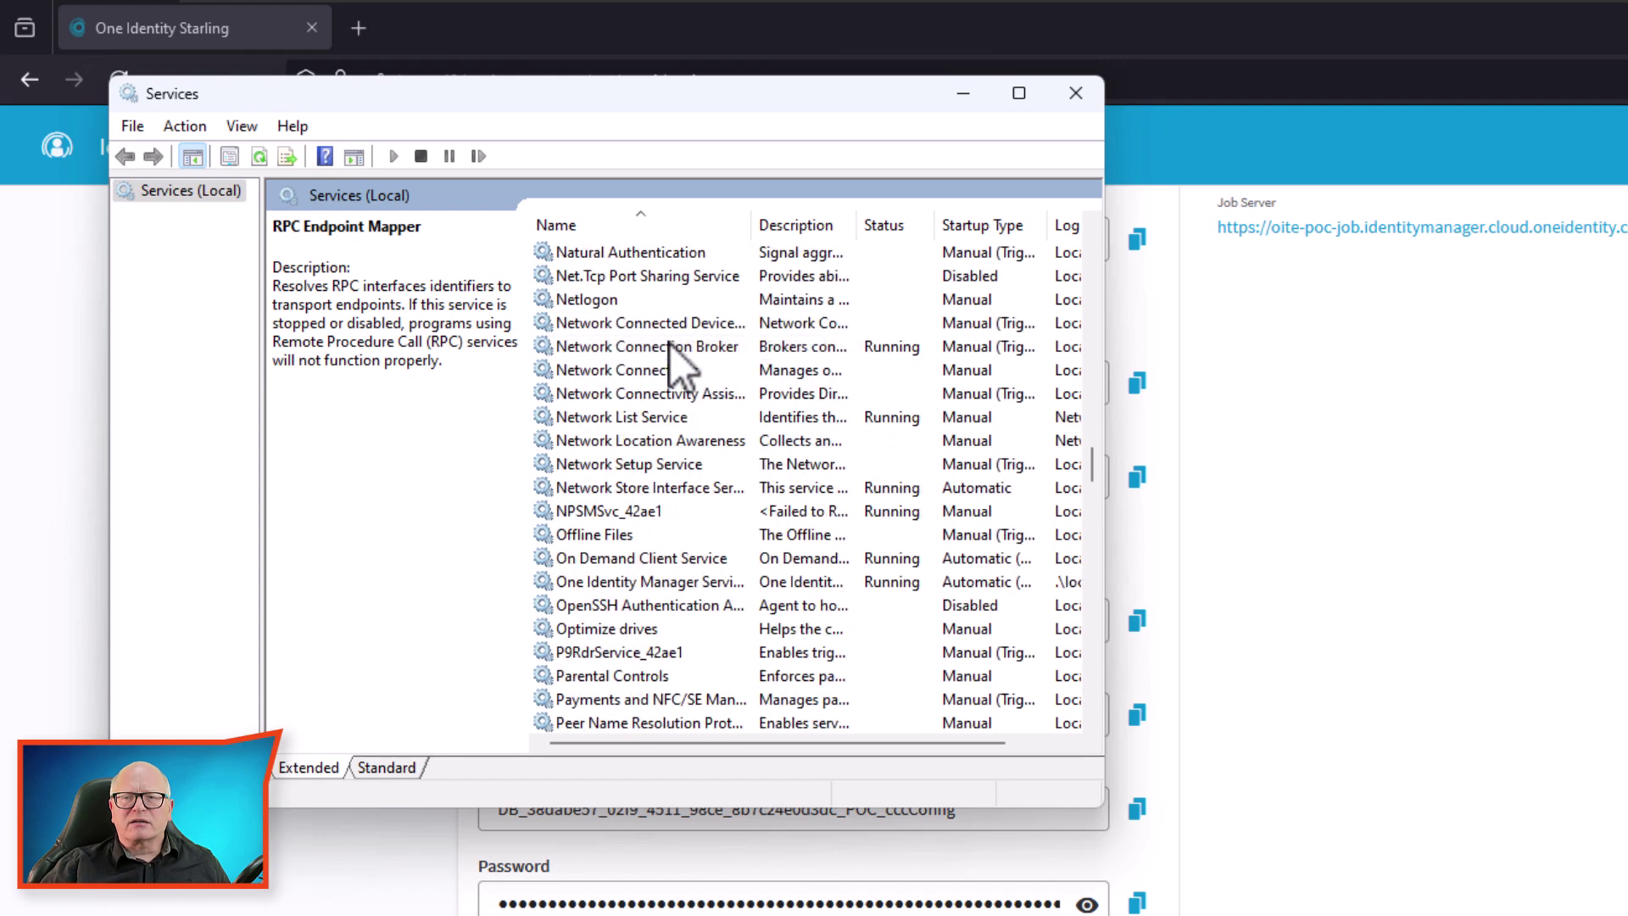
click(661, 605)
click(674, 585)
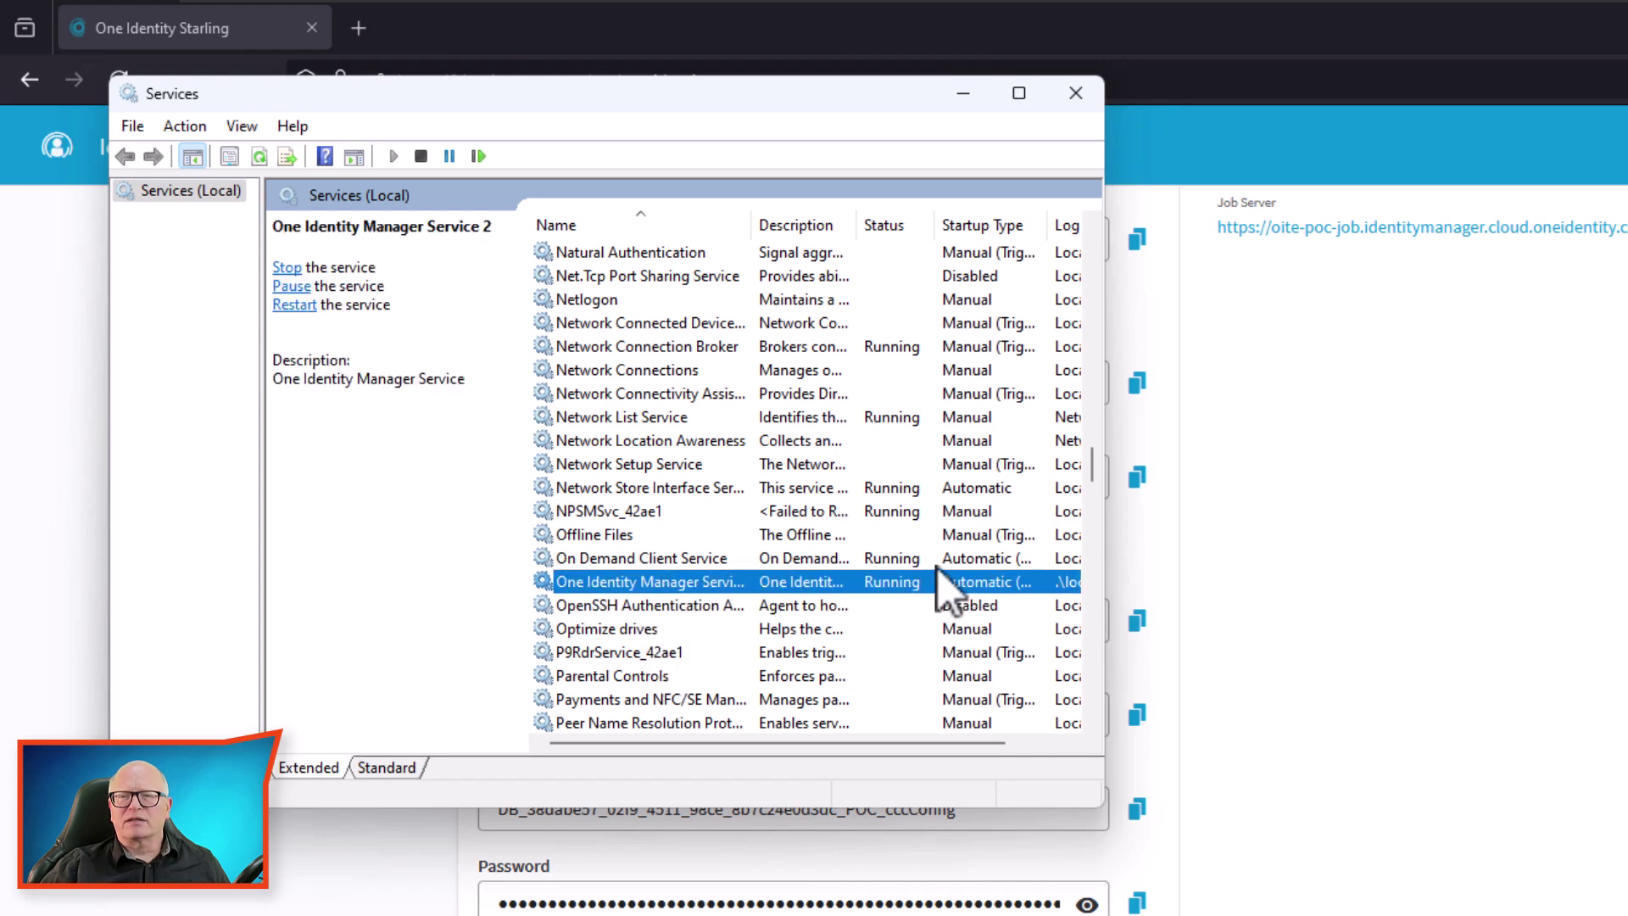
click(1076, 93)
key(ctrl+t)
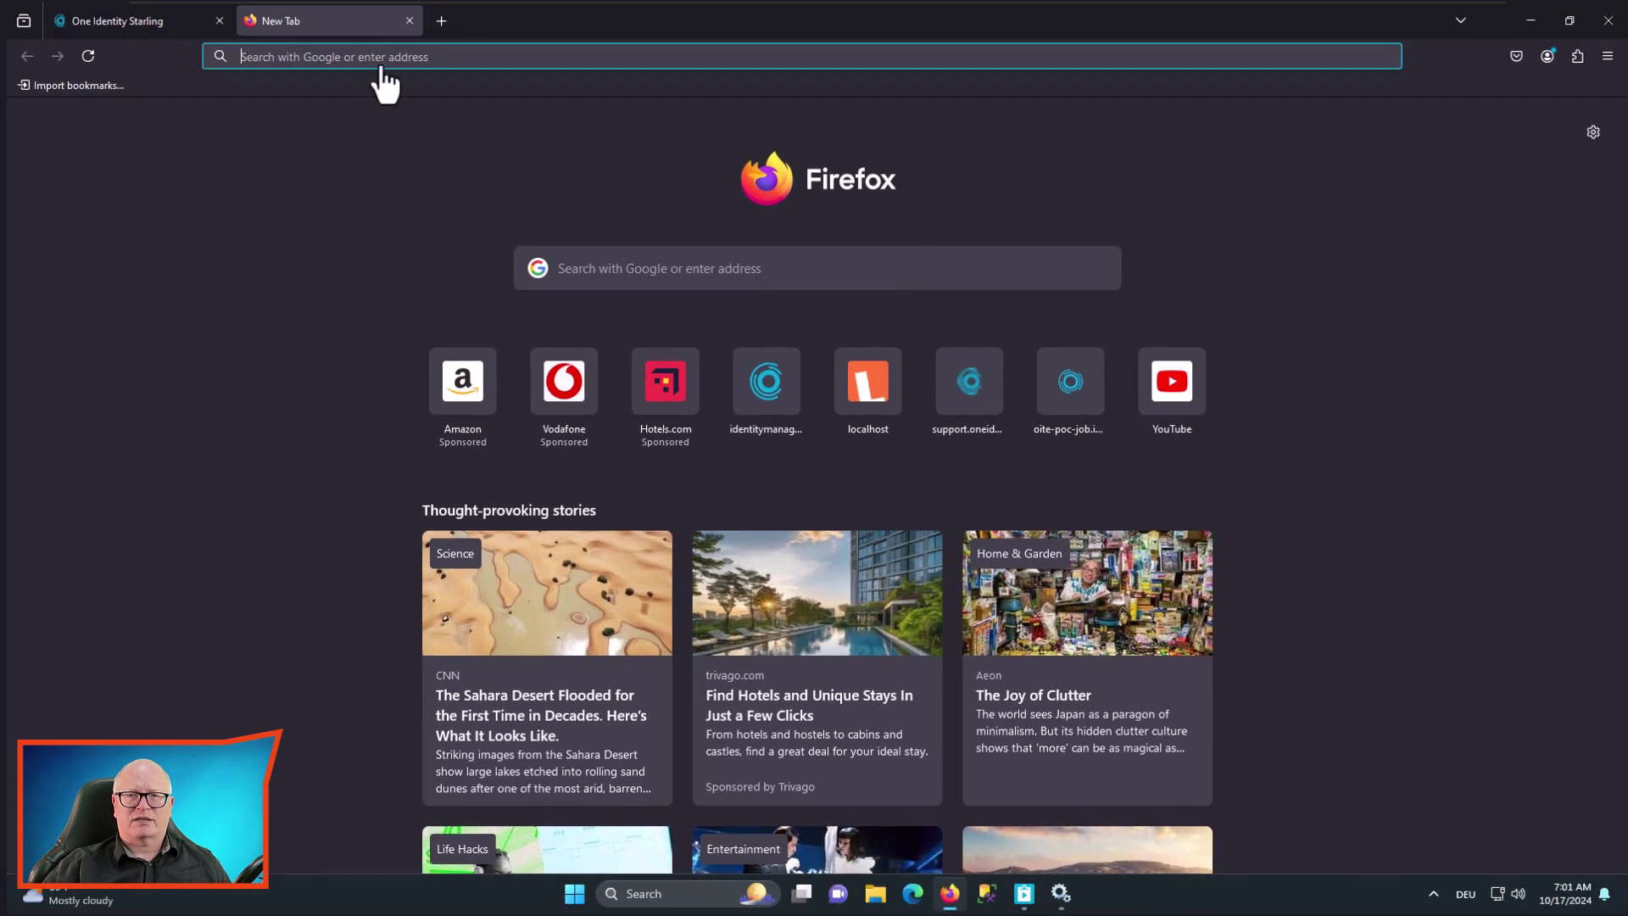
text(h)
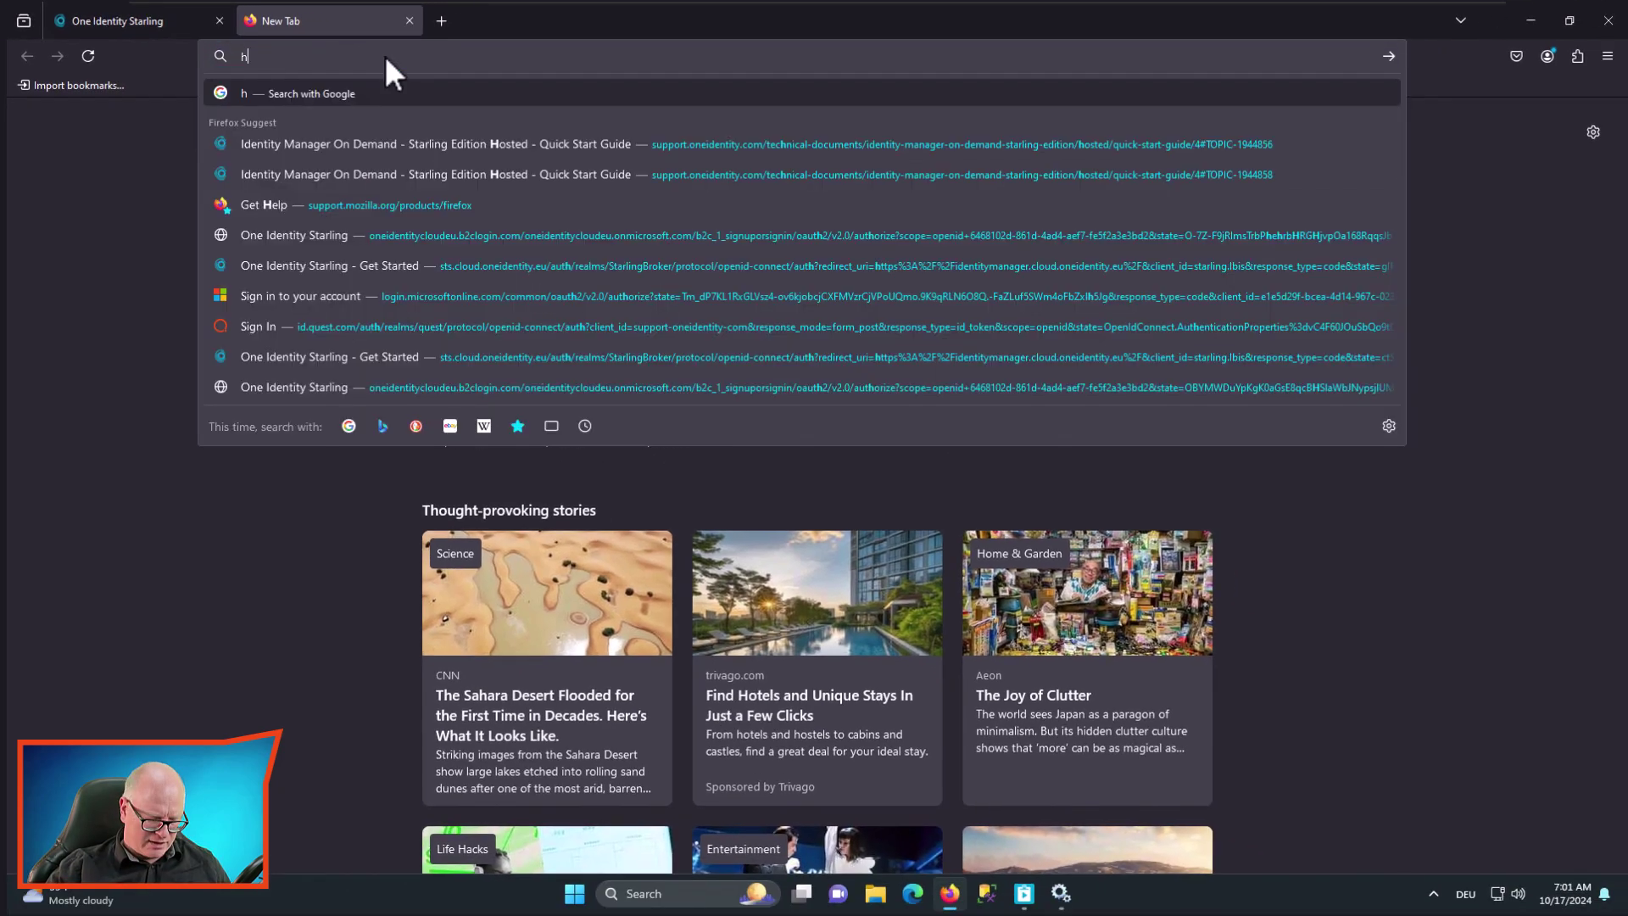
text(ttp://)
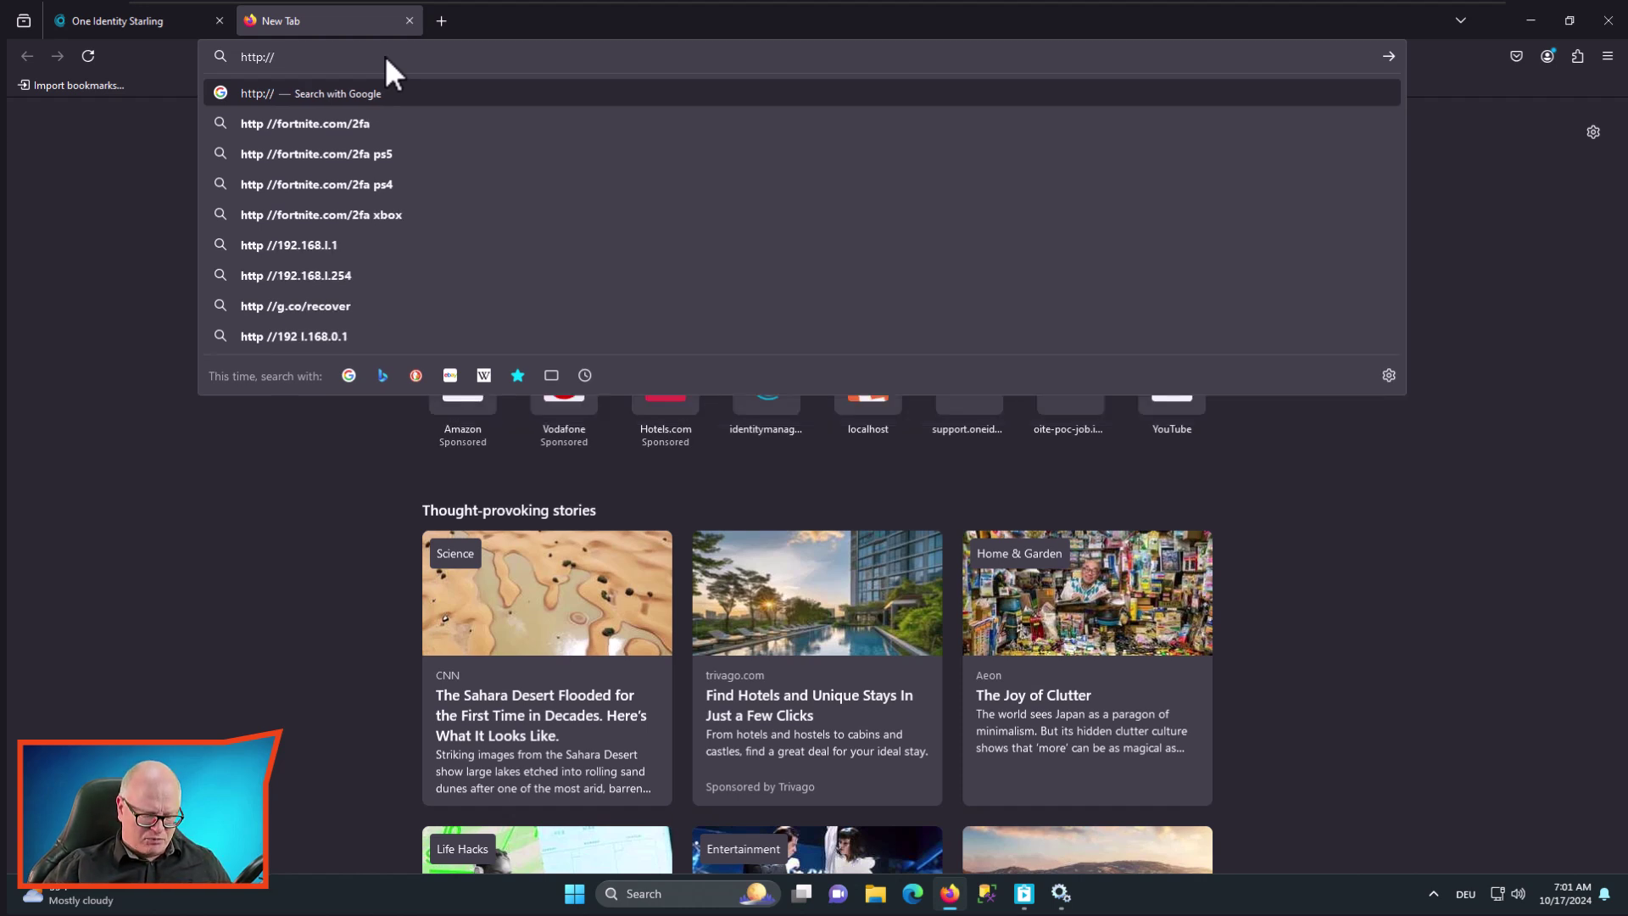
text(localhost)
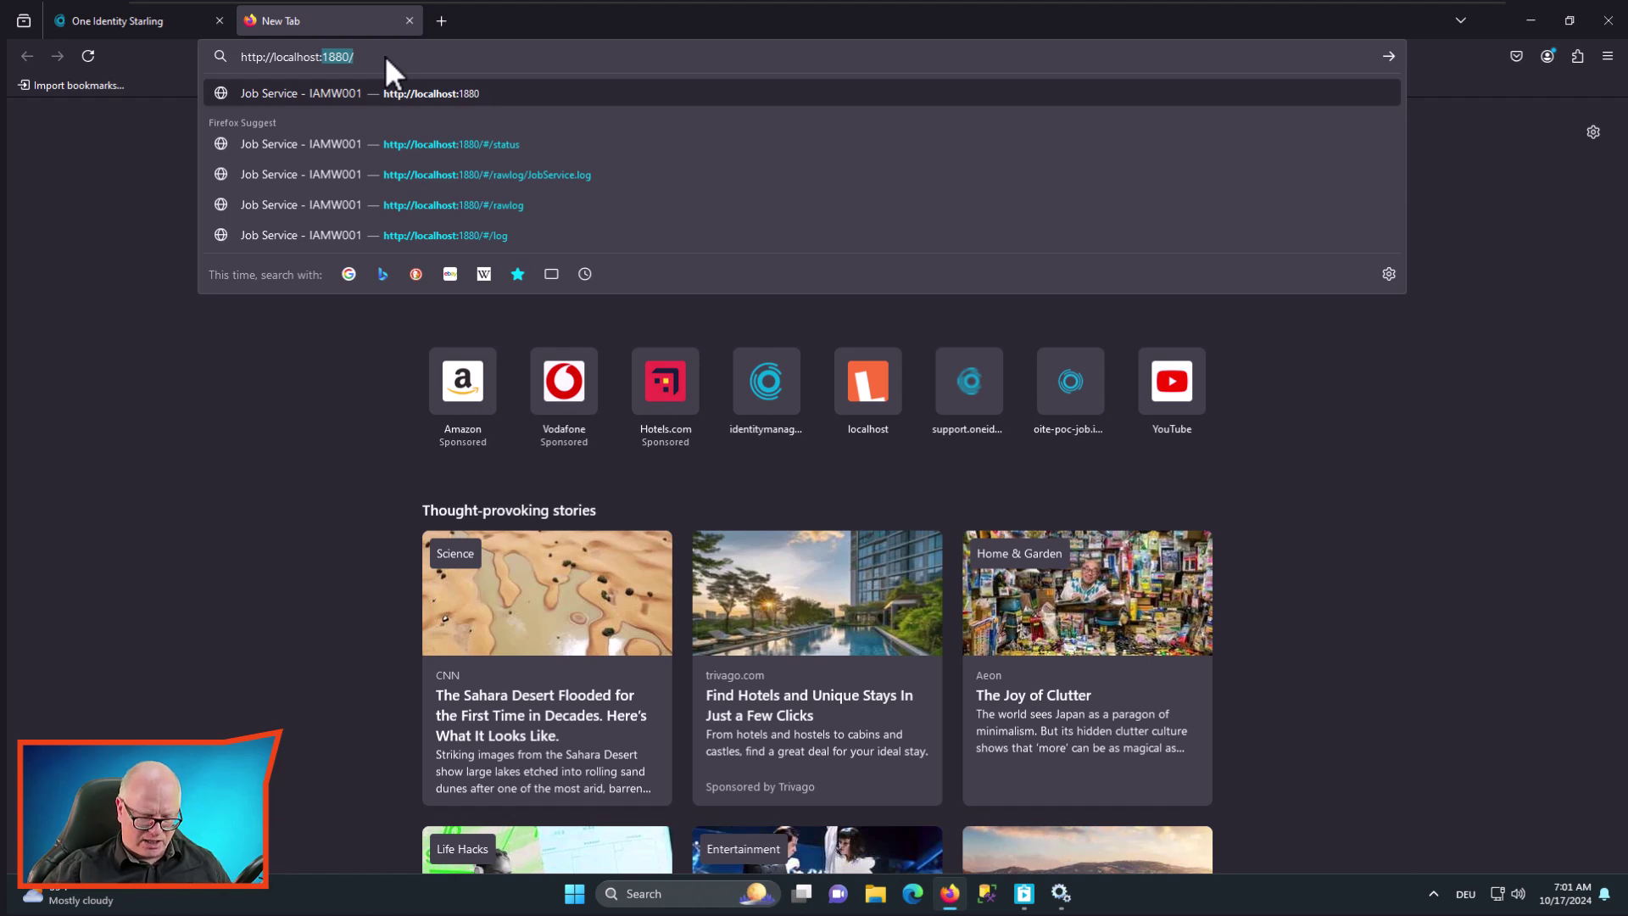
text(:1880)
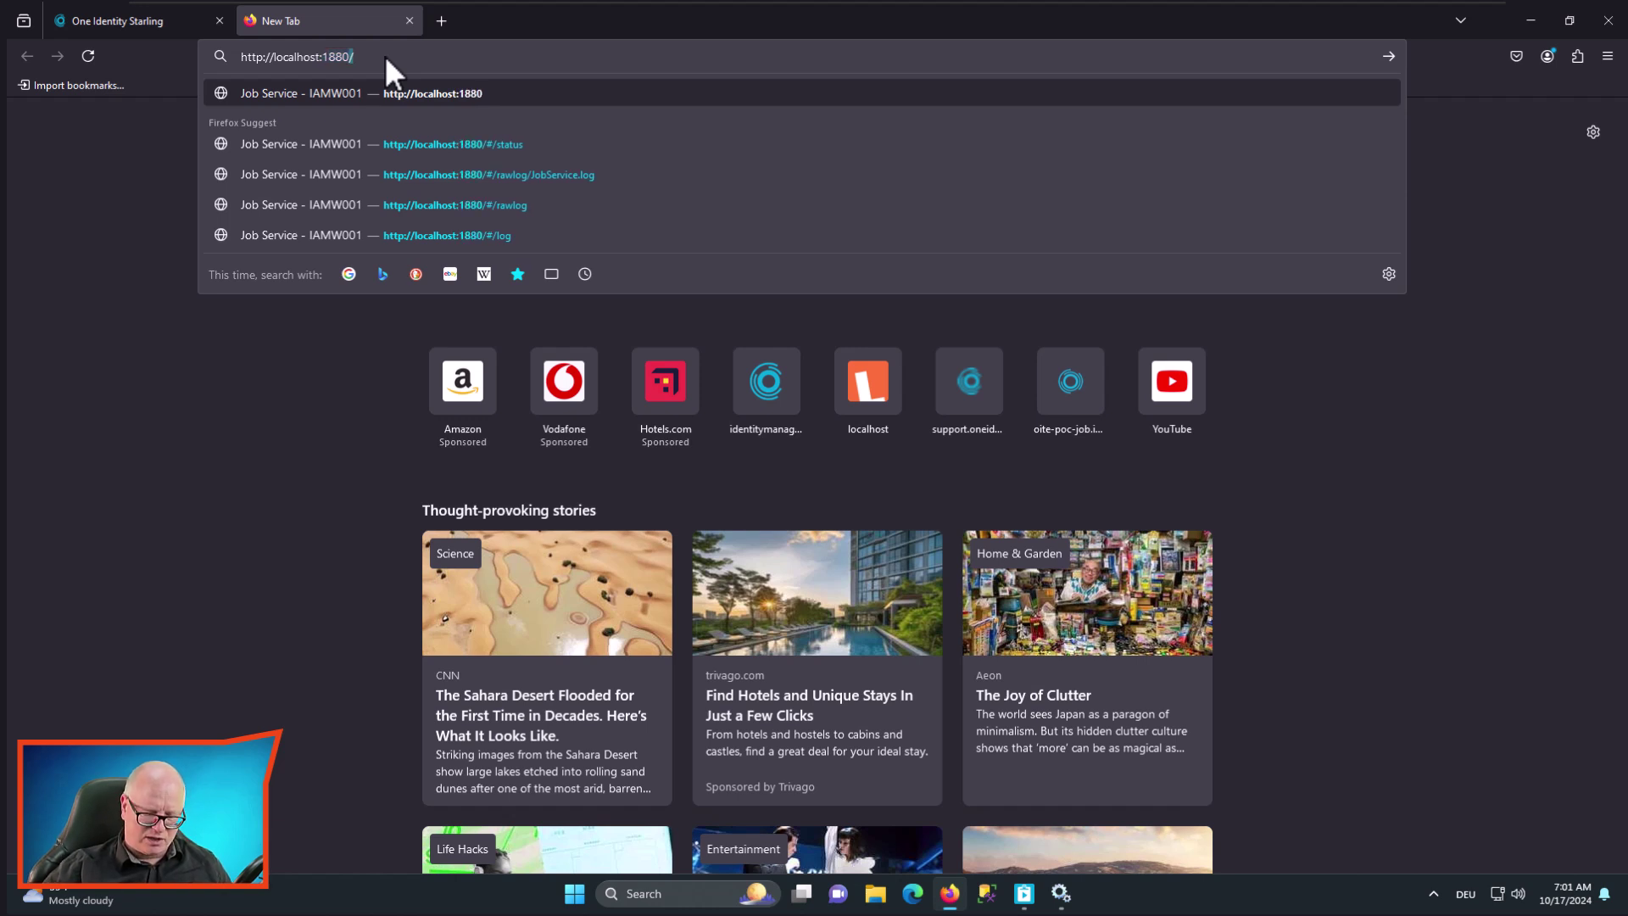
key(Return)
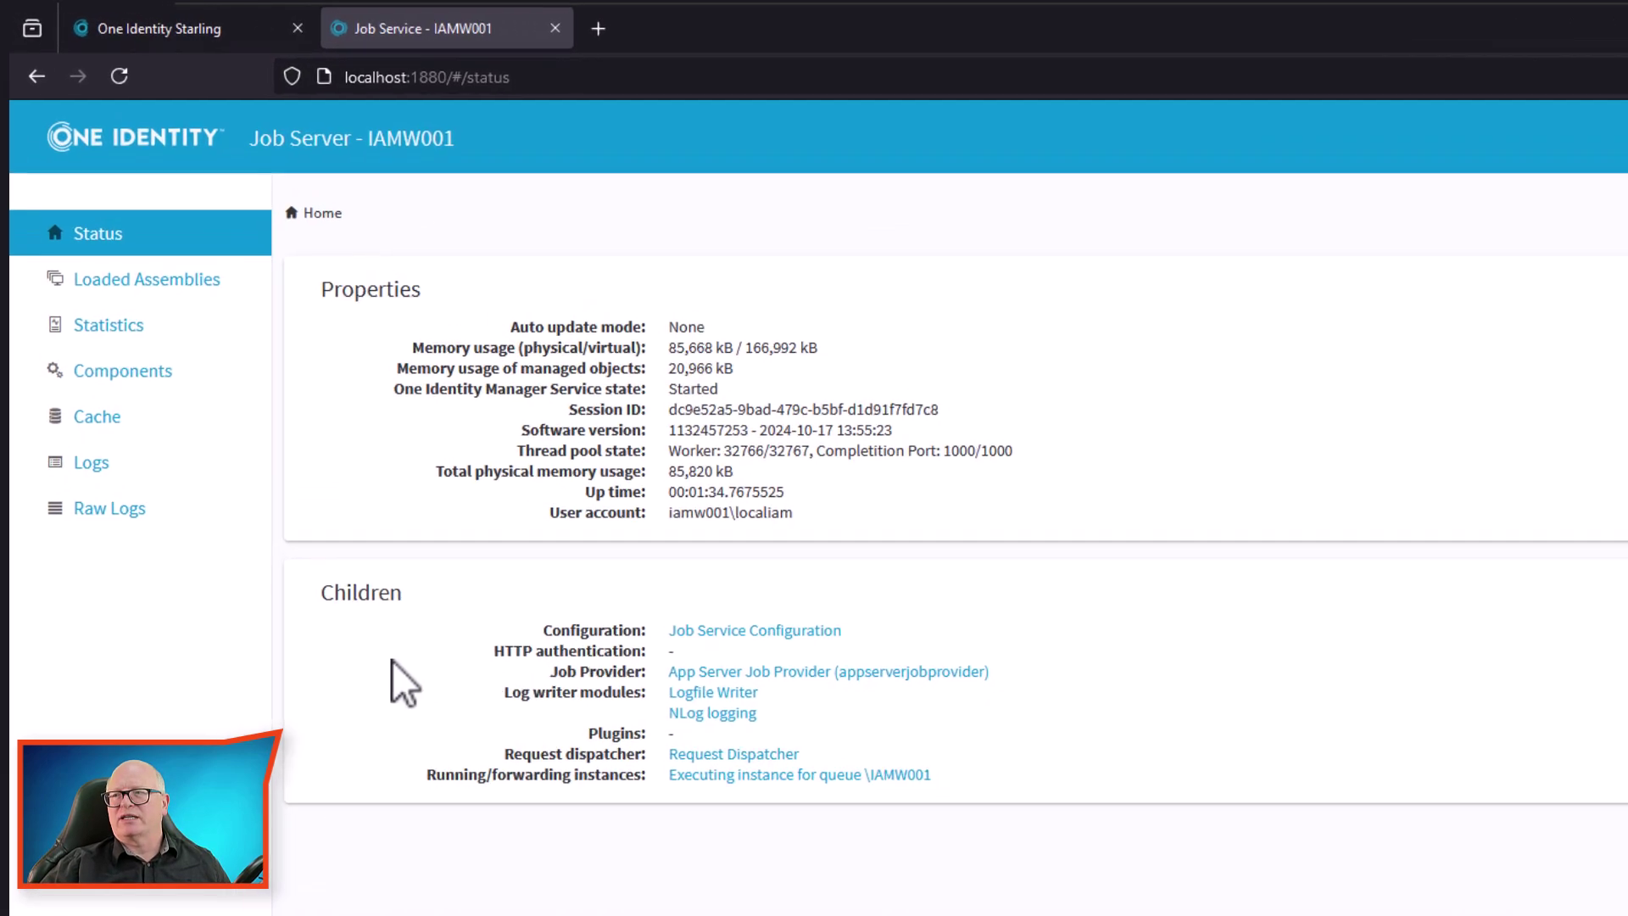
click(82, 468)
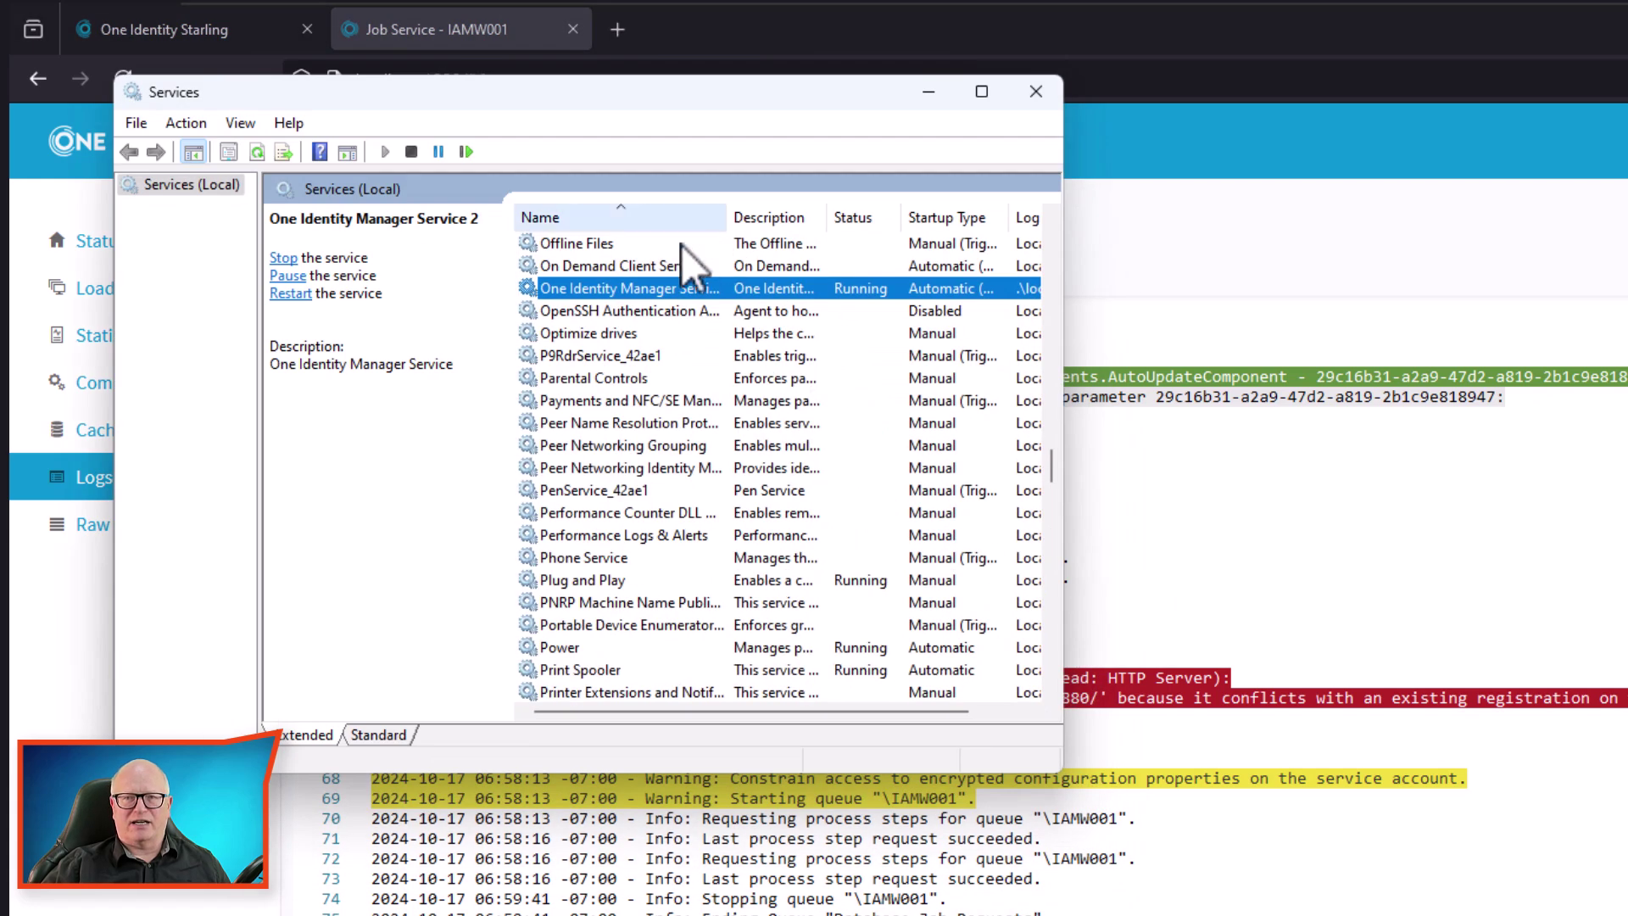
- Compare the status of the On Demand Client Service and the One Identity Manager service in Services, and move the console off the log
click(682, 265)
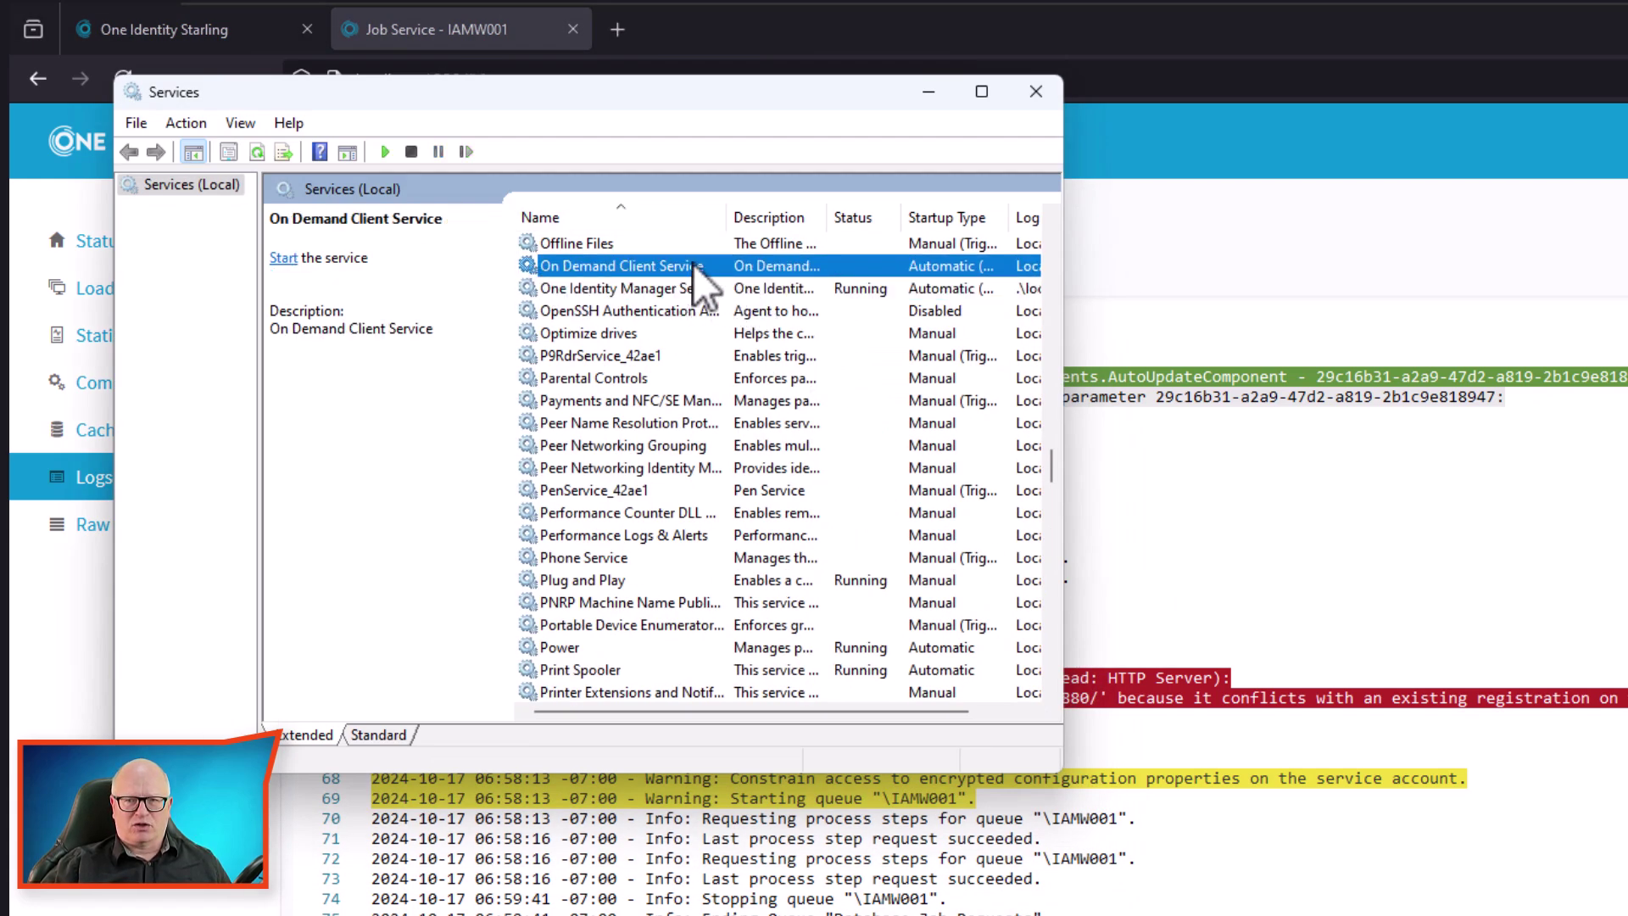
click(599, 287)
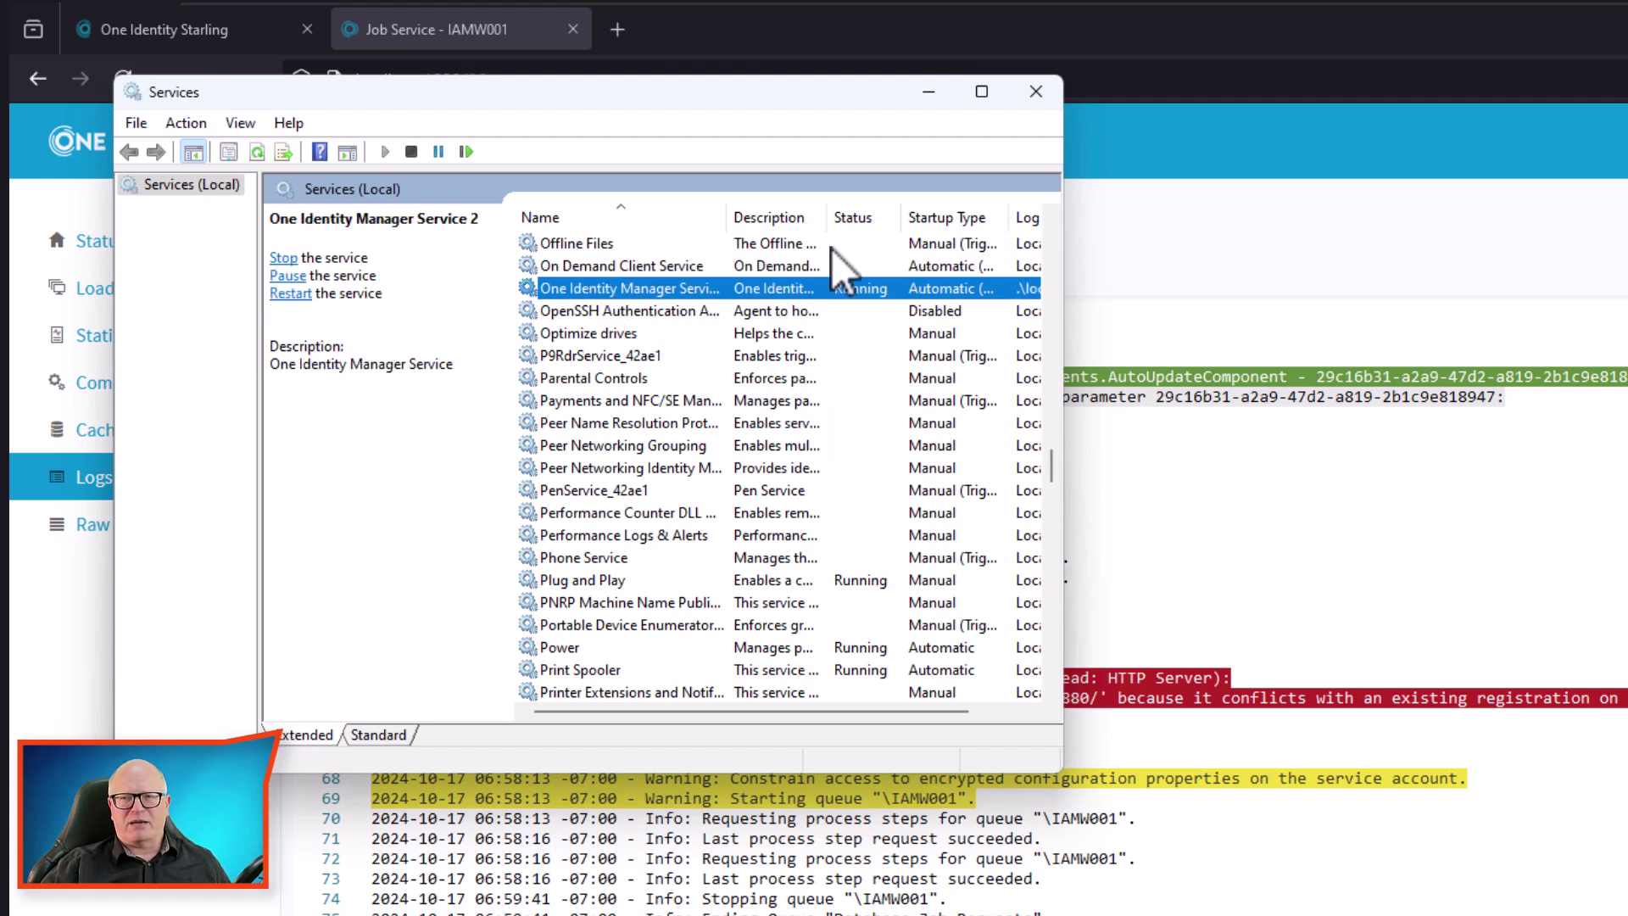
drag(781, 98, 1522, 210)
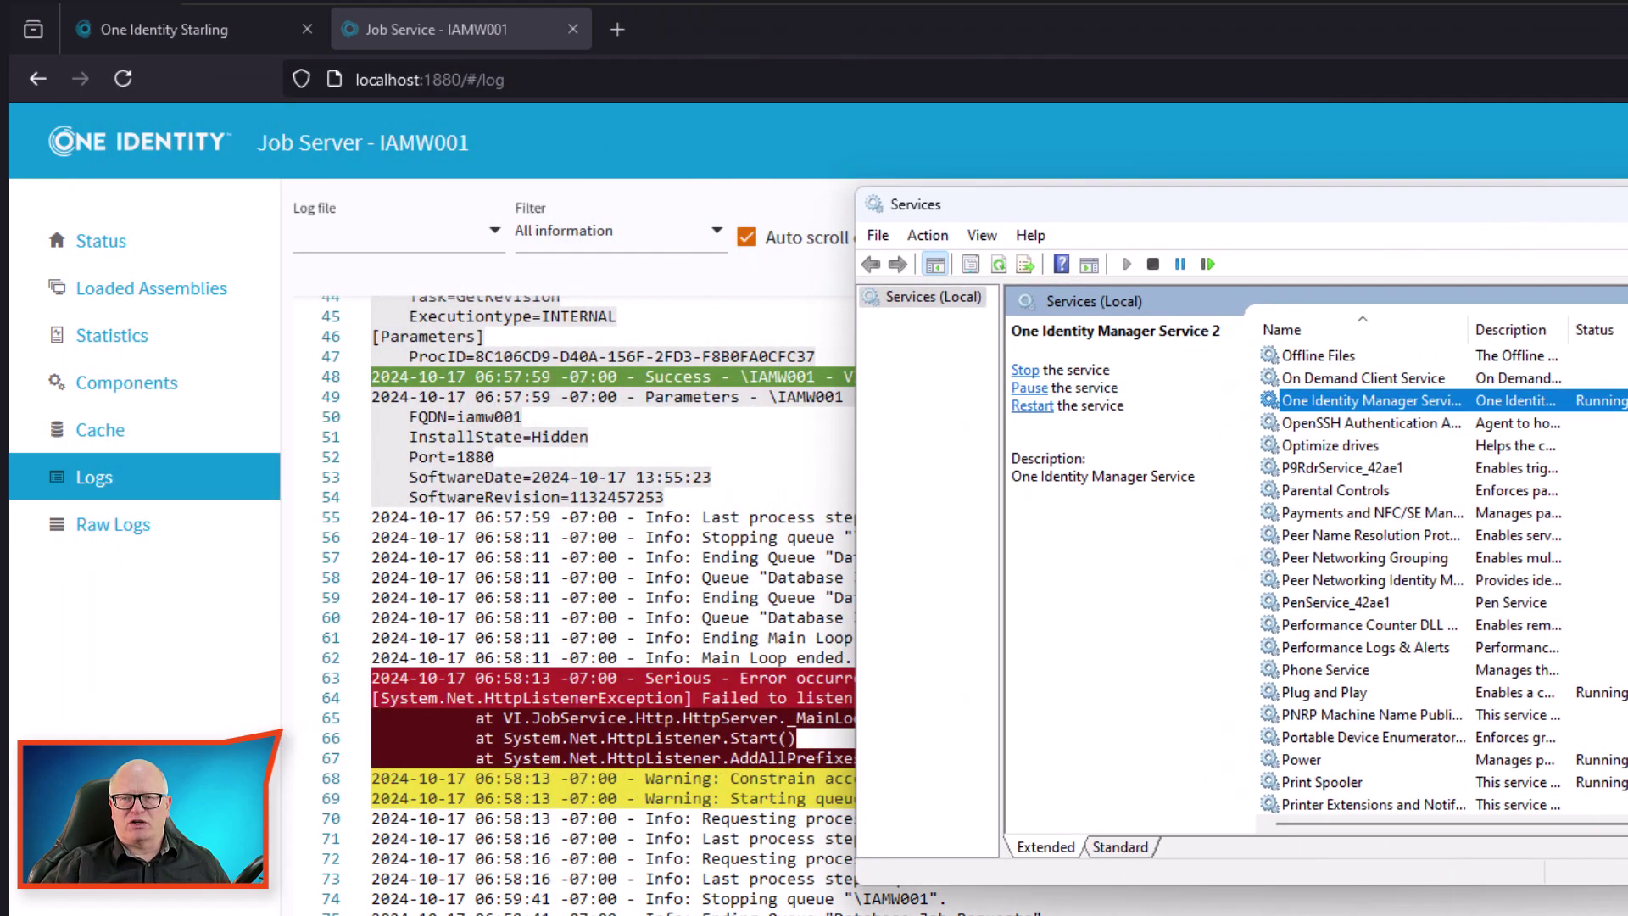
- Examine the job server log on localhost:1880, from the HTTP Server error to the latest queue start and process step requests
click(430, 79)
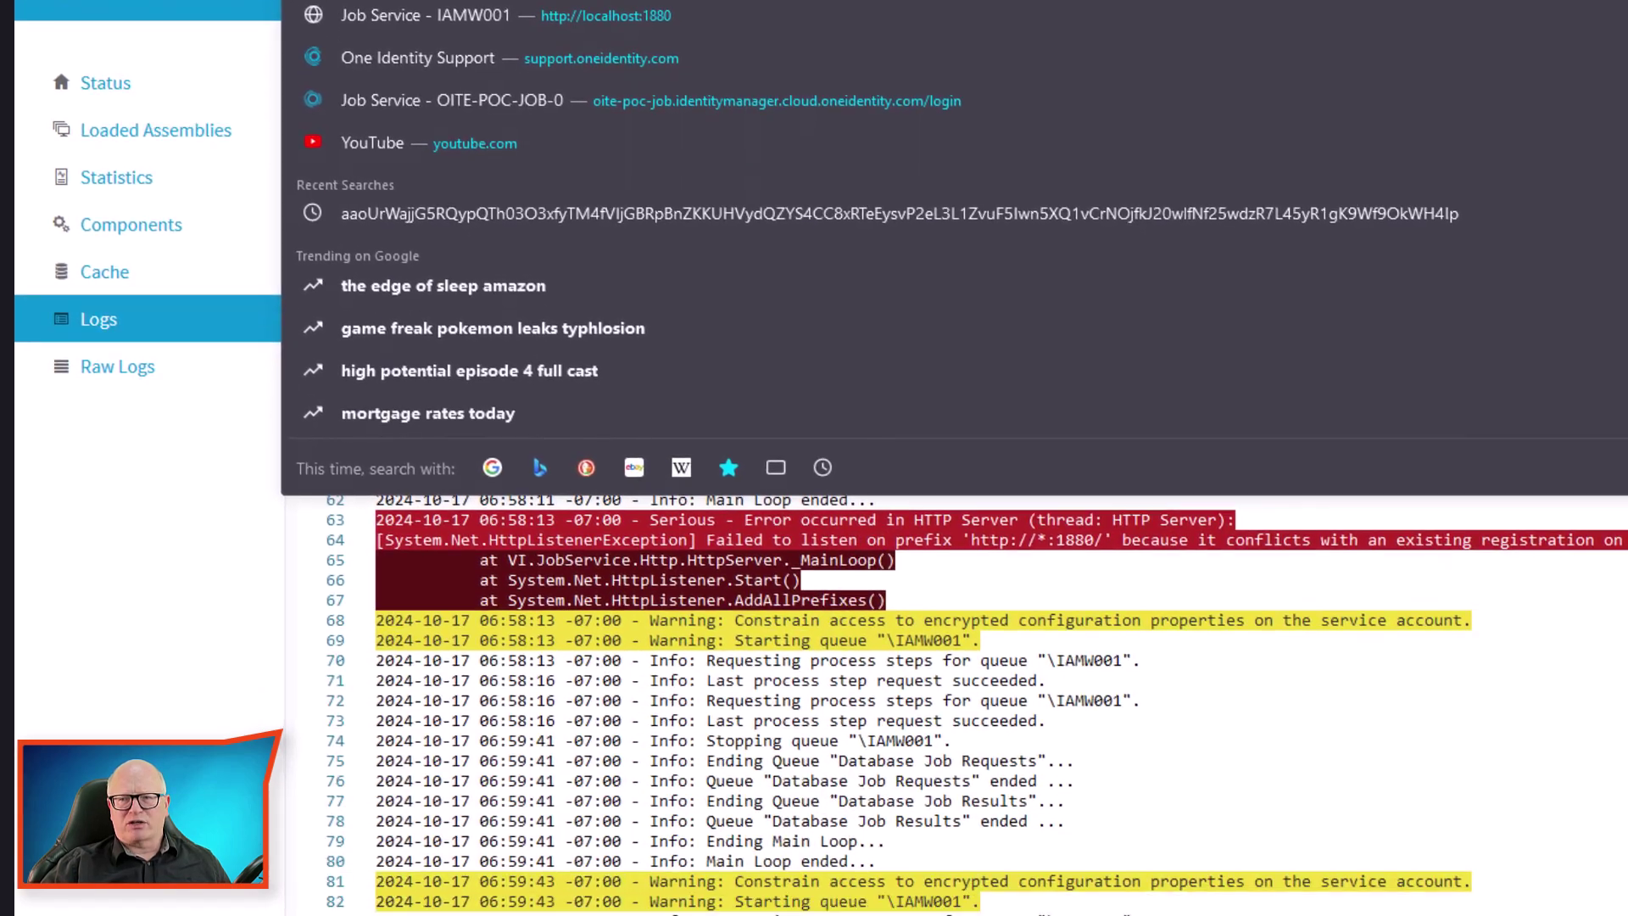
drag(1042, 878, 1139, 858)
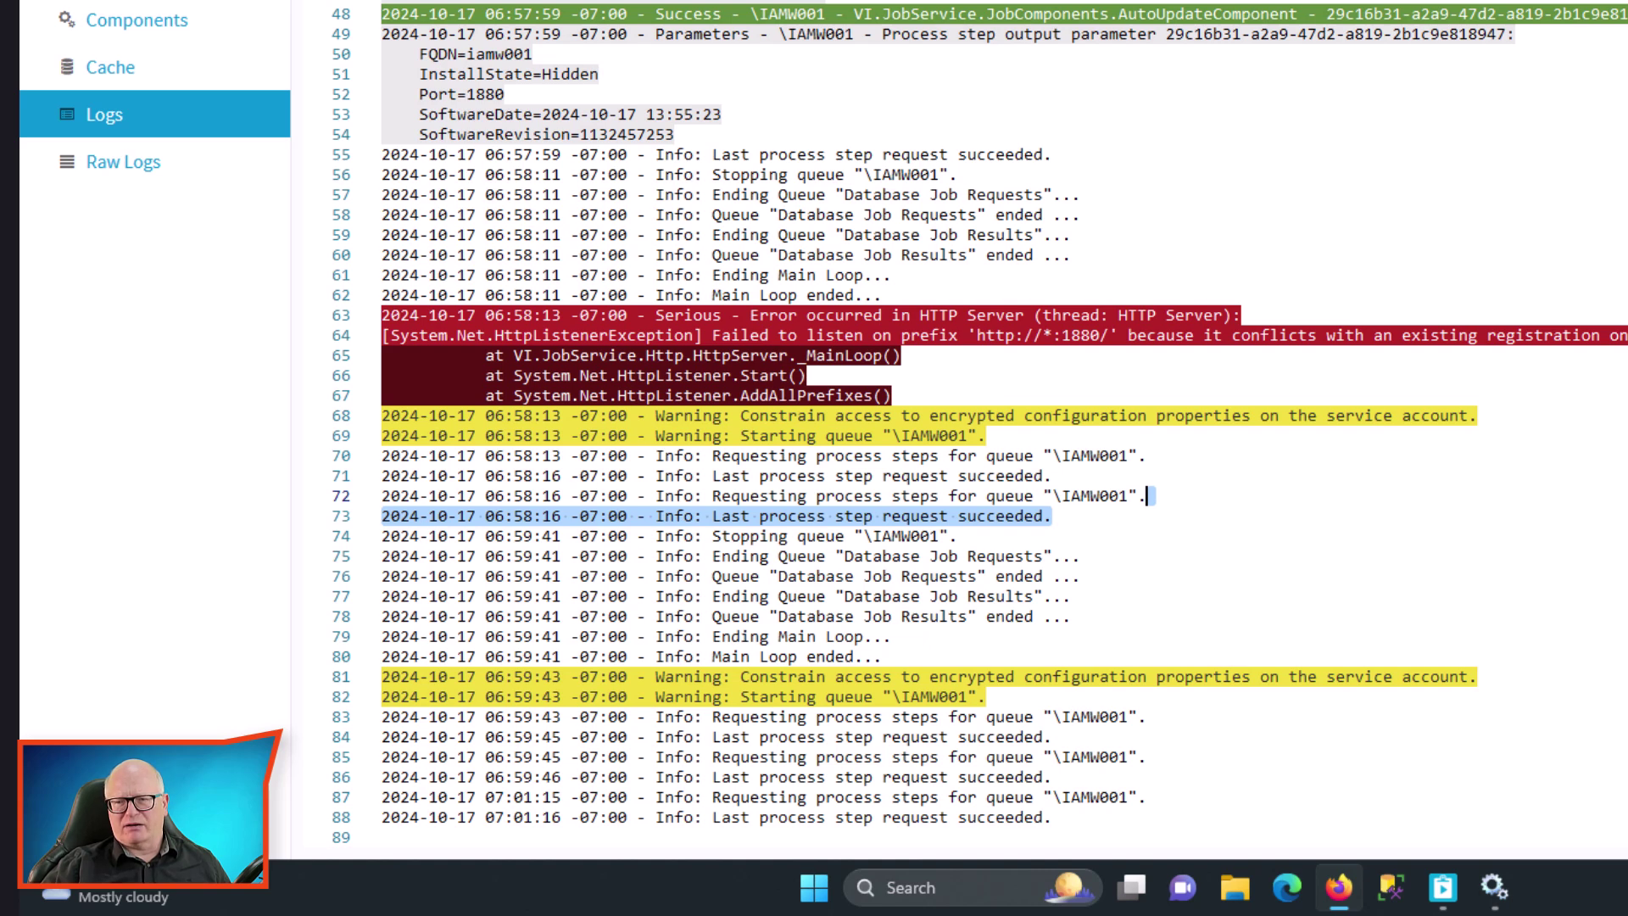
drag(1482, 677, 863, 656)
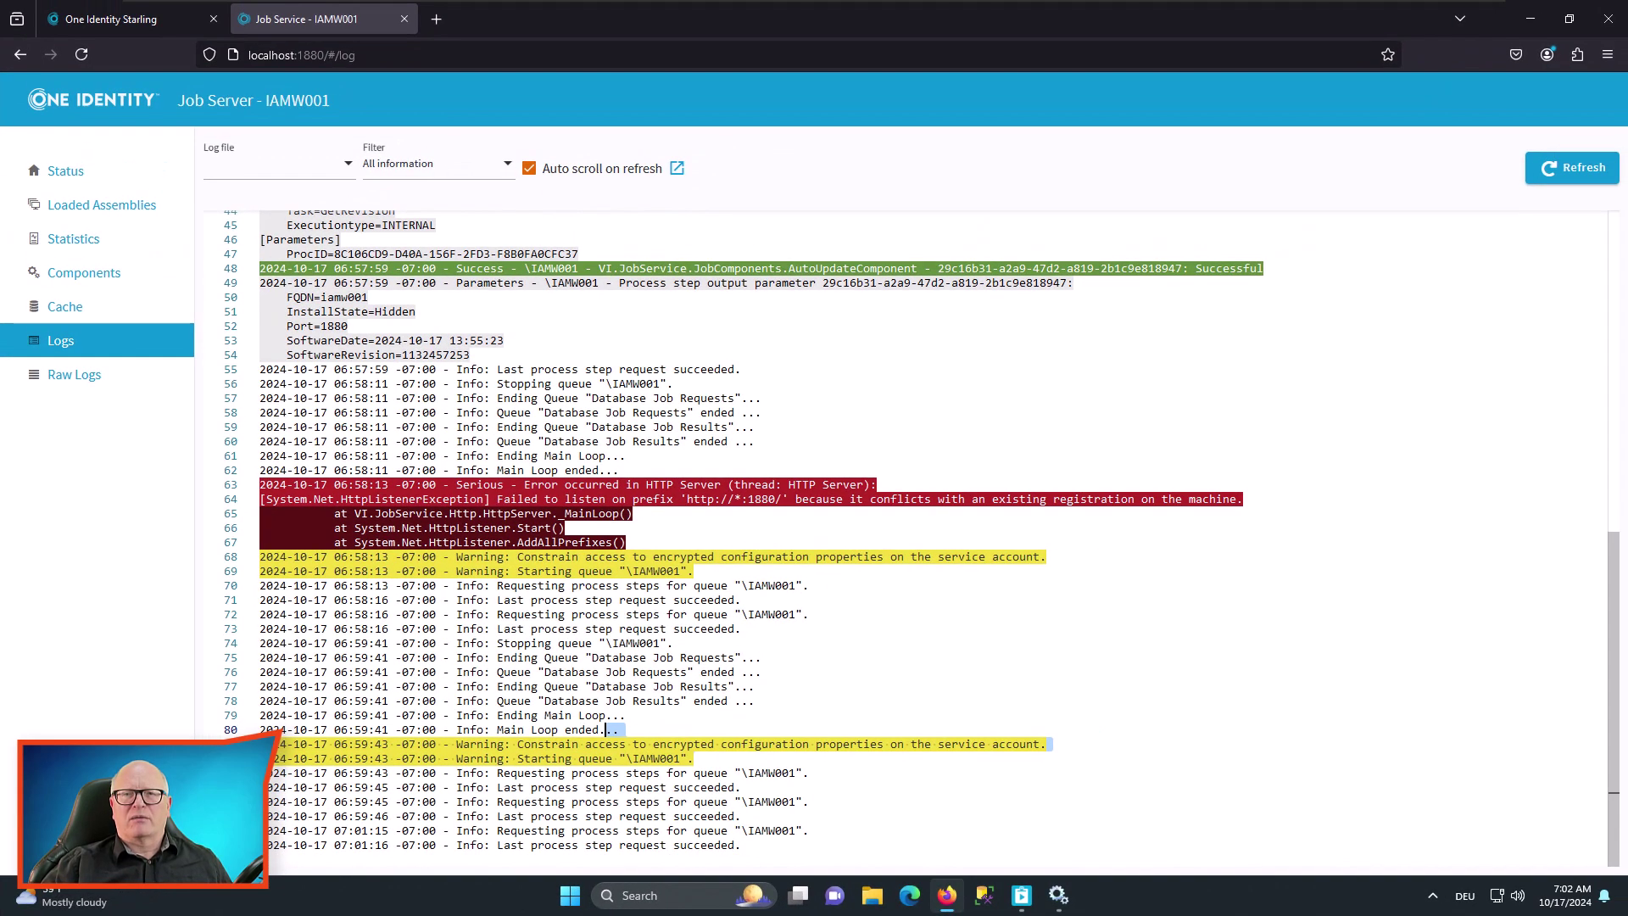
- Open the Quick Start Guide linked under Client Download on the One Identity Starling page in a new tab
click(127, 18)
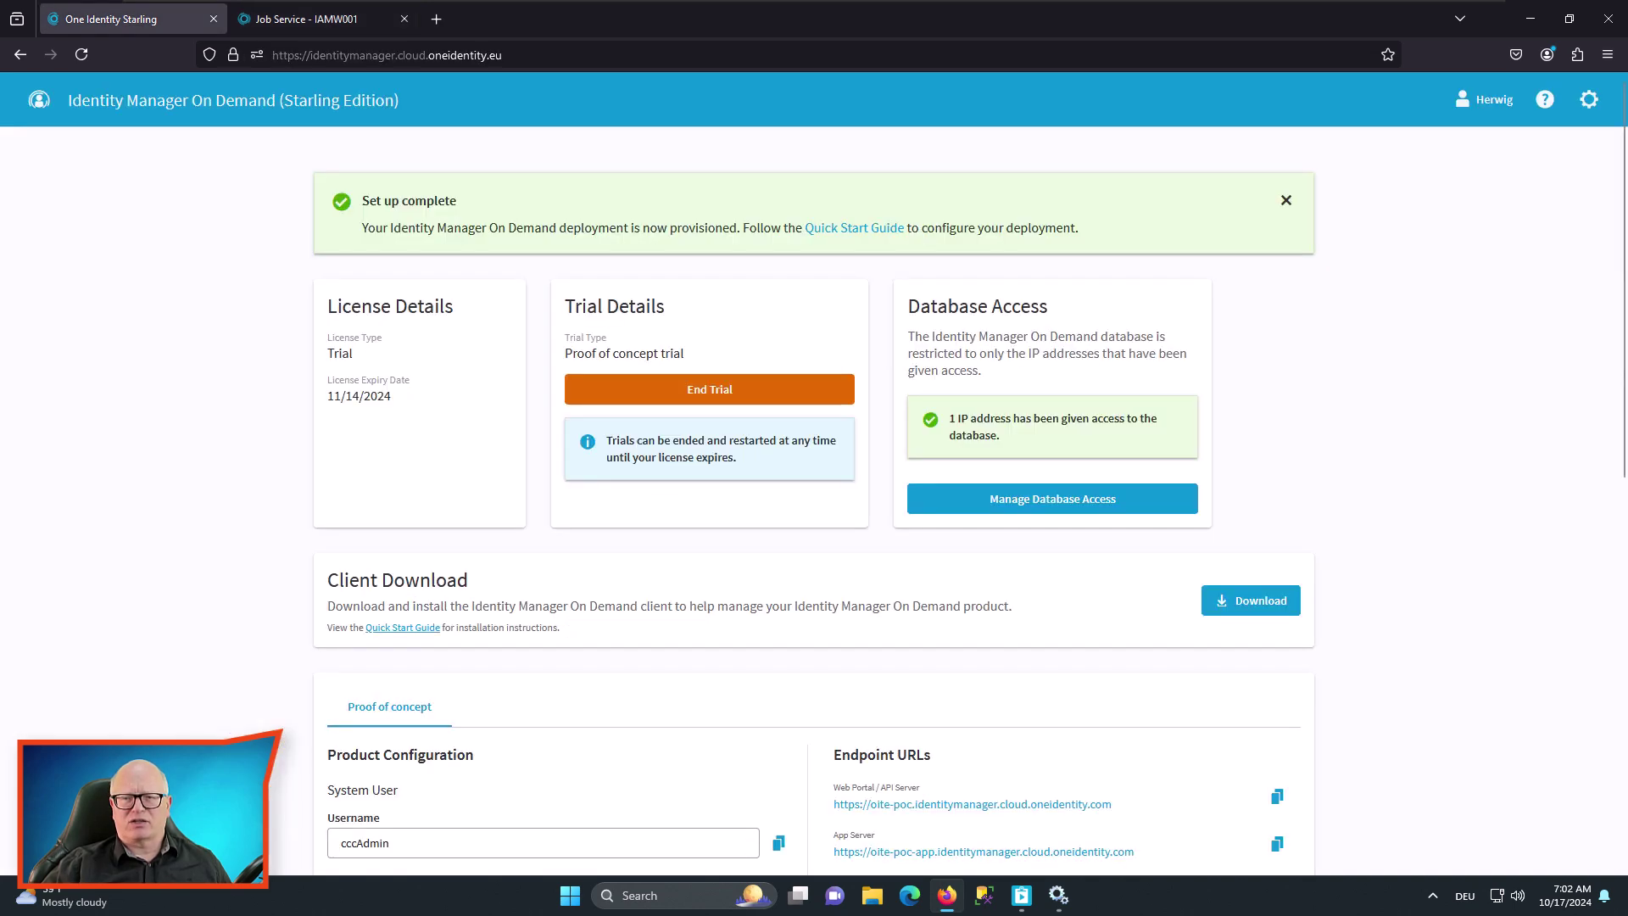
middle_click(403, 627)
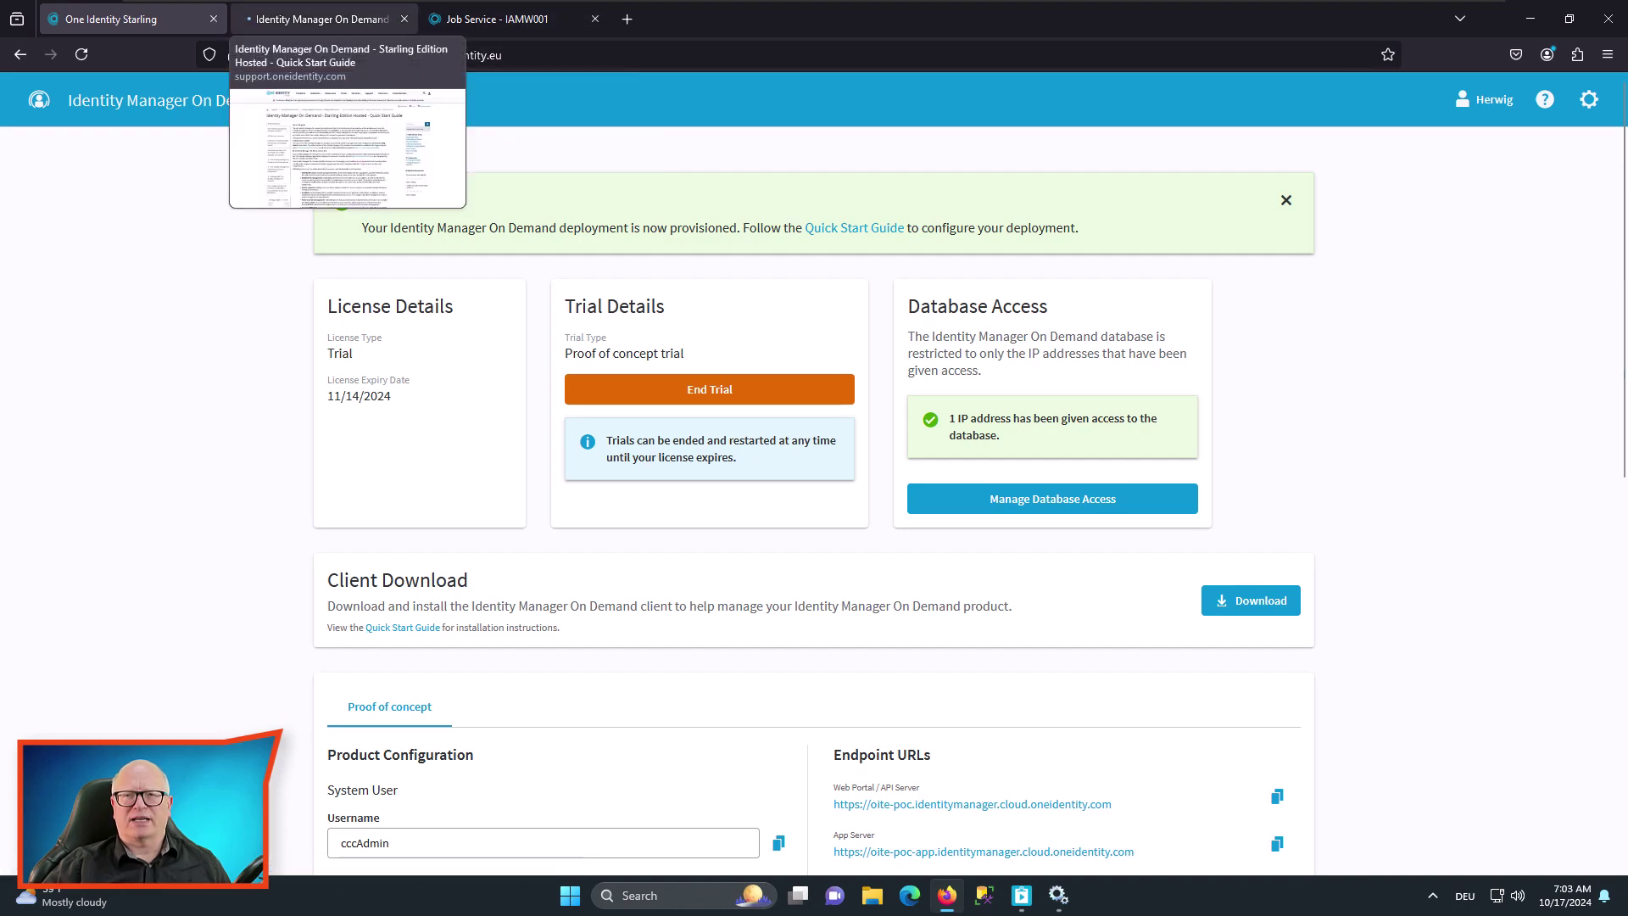
click(318, 19)
- Find the Architecture overview figure in the Quick Start Guide and enlarge the page to 150% to examine the component diagram
scroll(763, 466, down, 10)
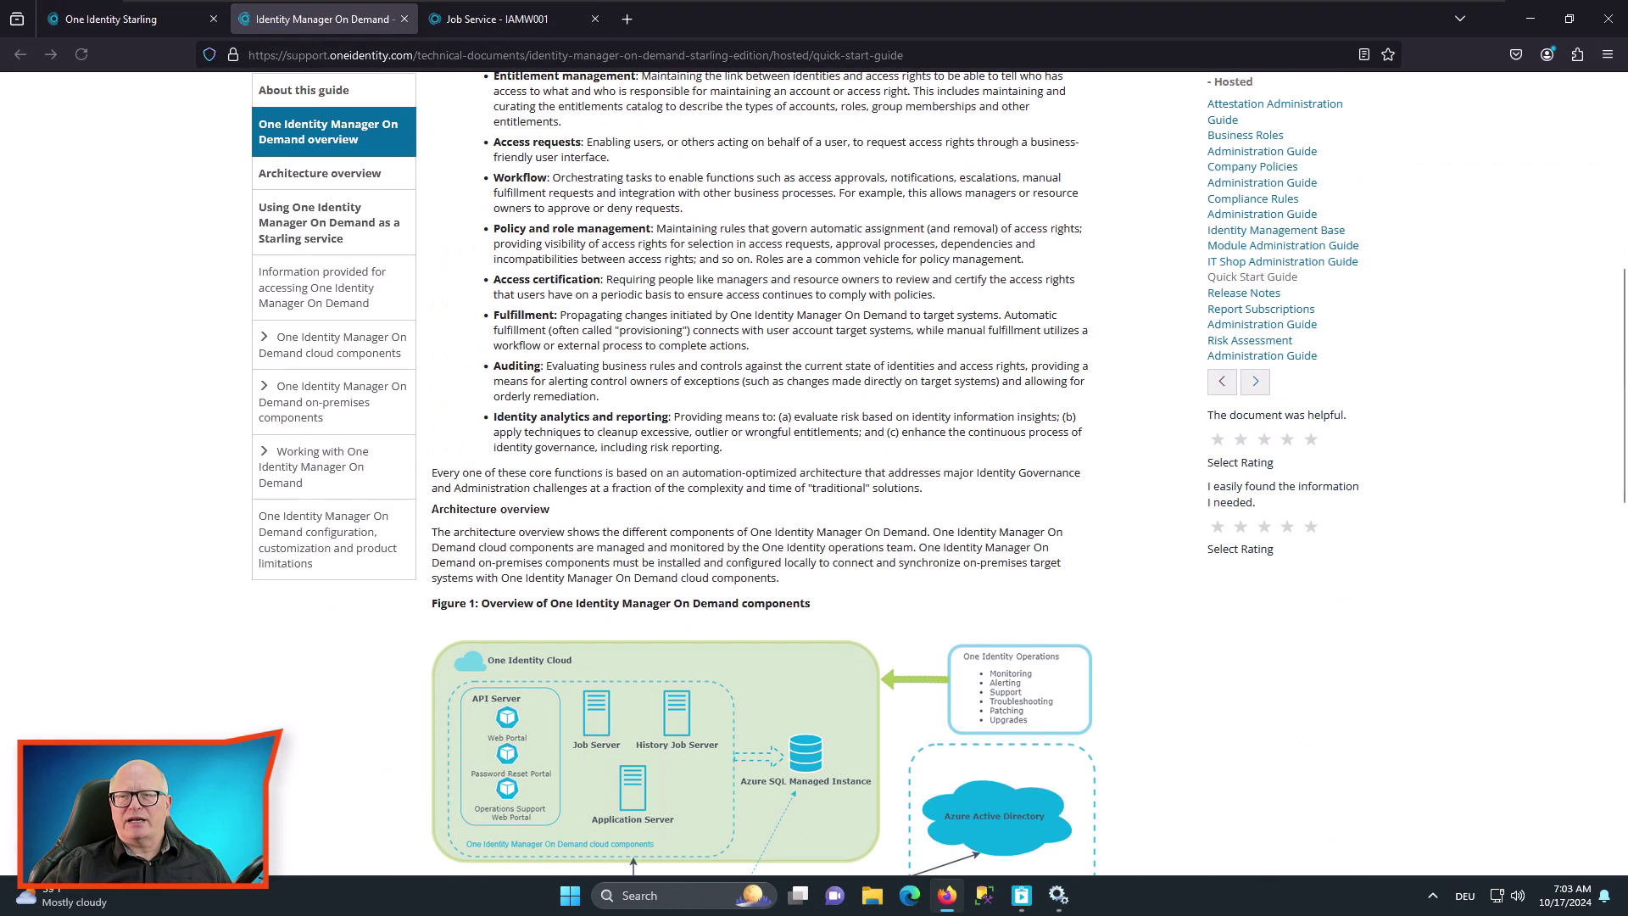
scroll(764, 466, down, 2)
key(ctrl+plus)
key(ctrl+plus)
key(ctrl+plus)
key(ctrl+plus)
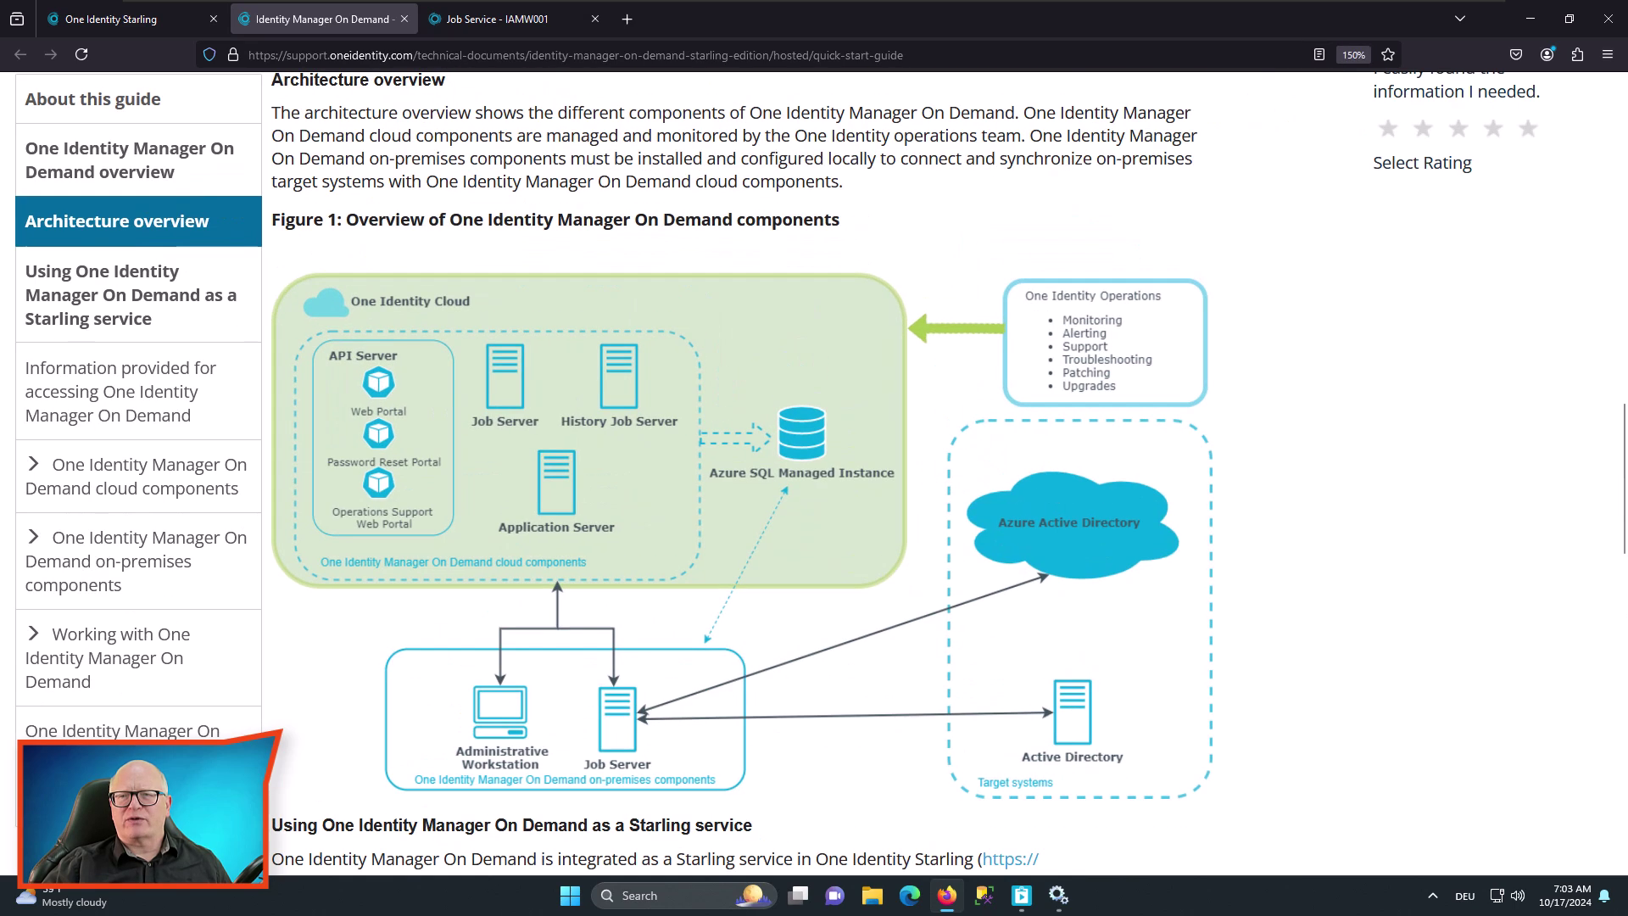